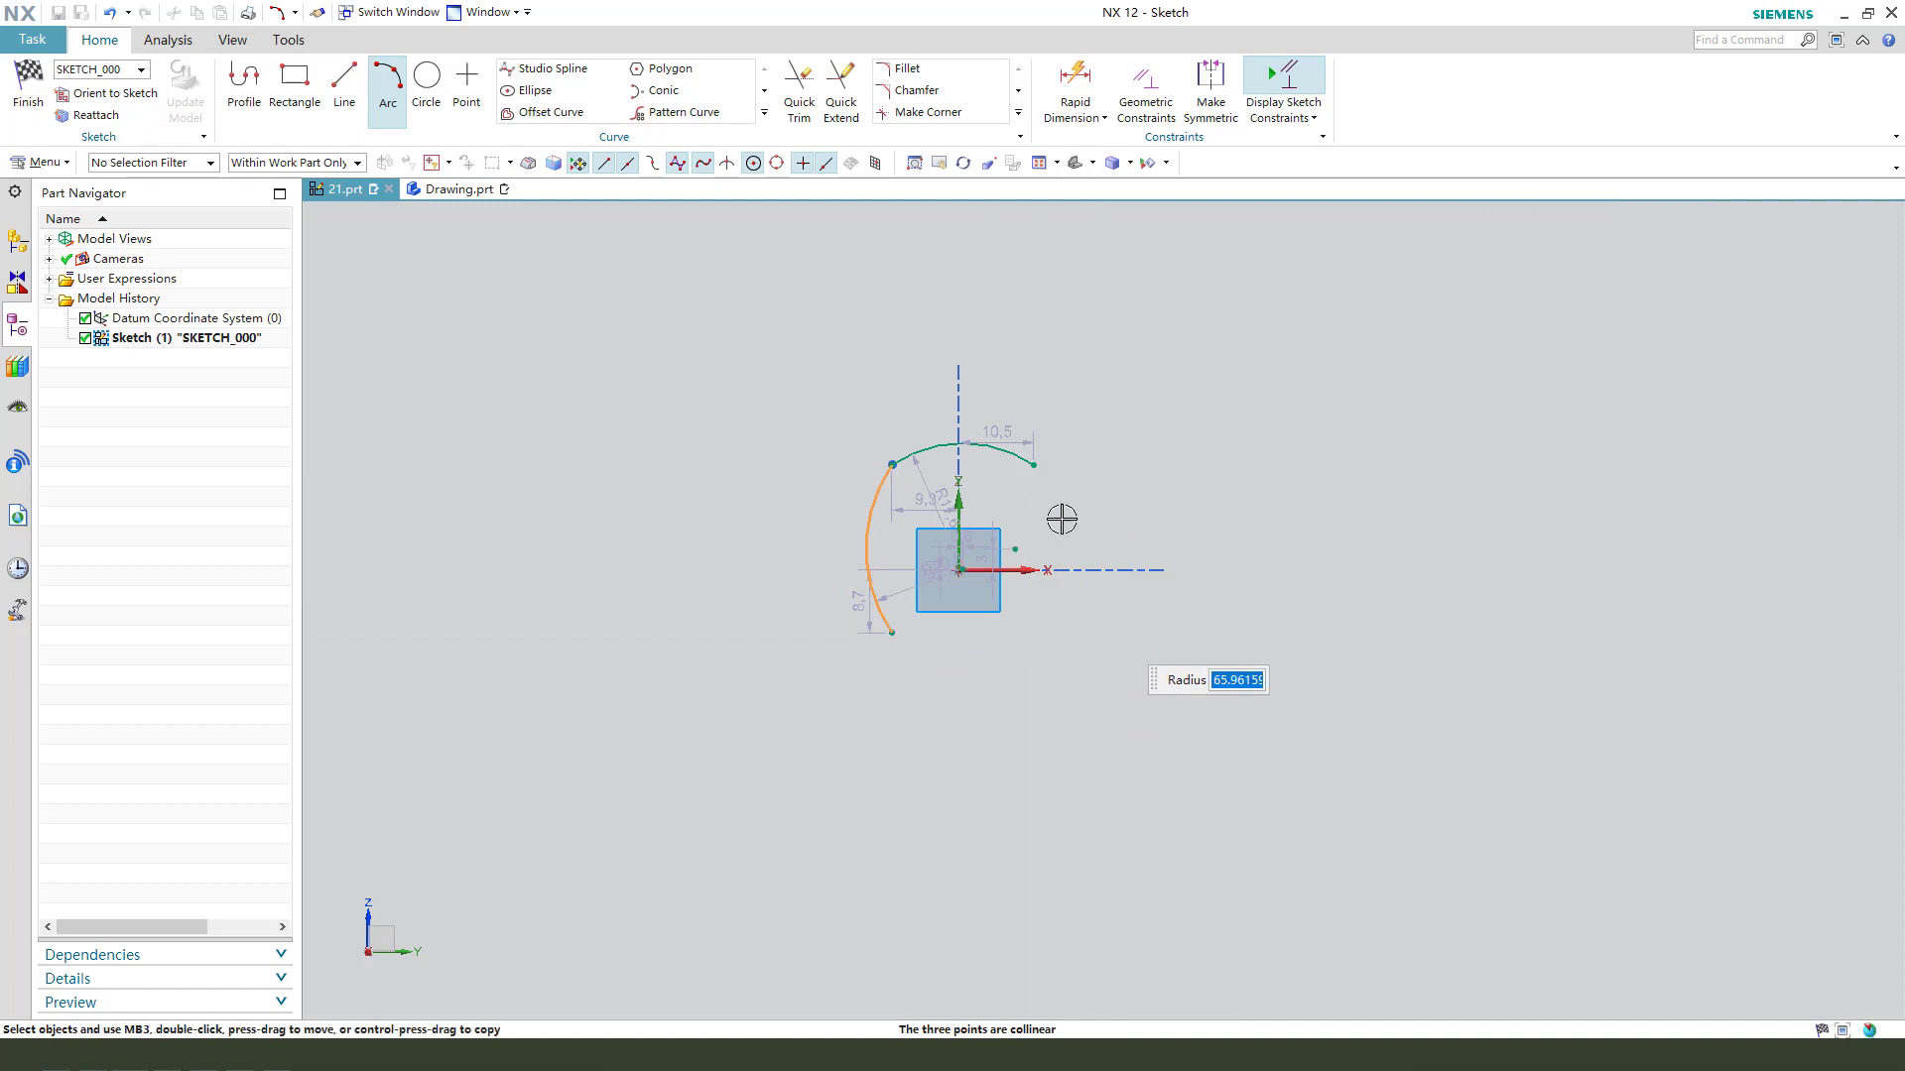
pyautogui.click(1033, 465)
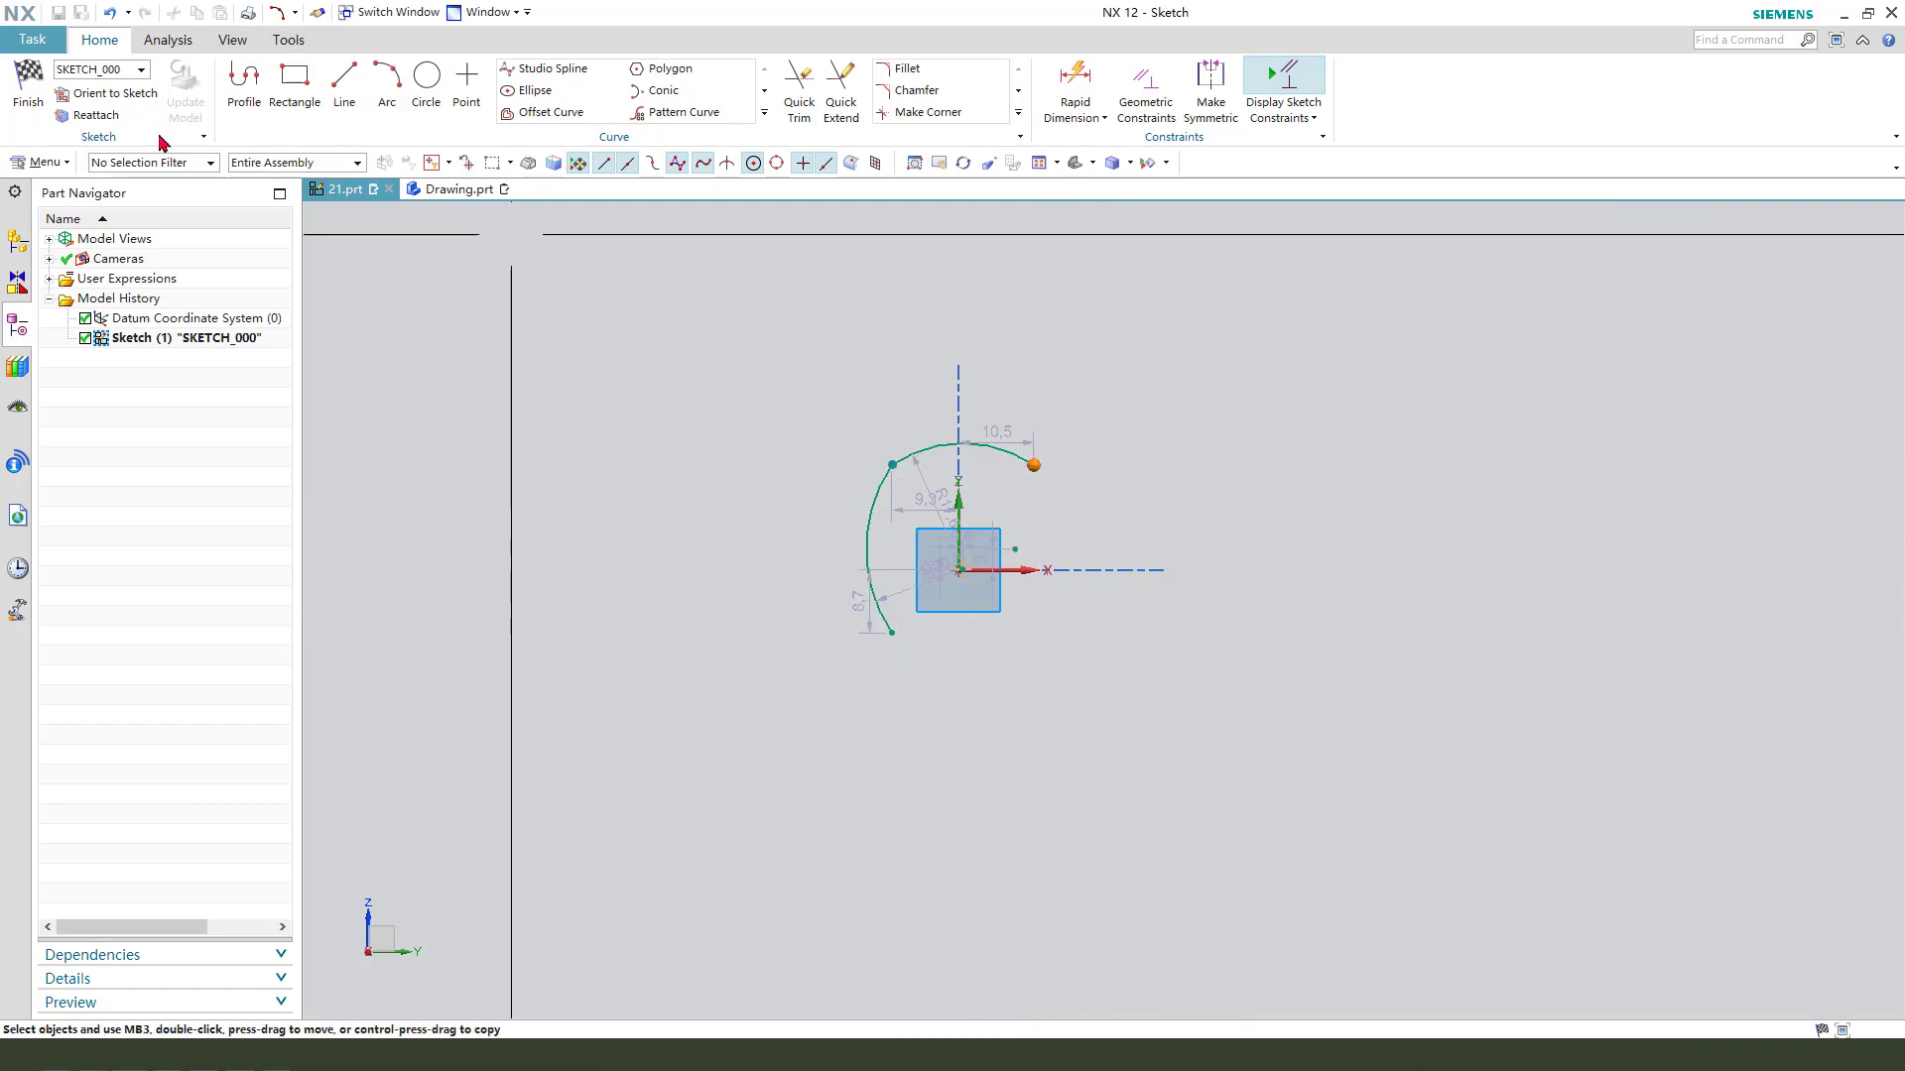
pyautogui.click(1034, 465)
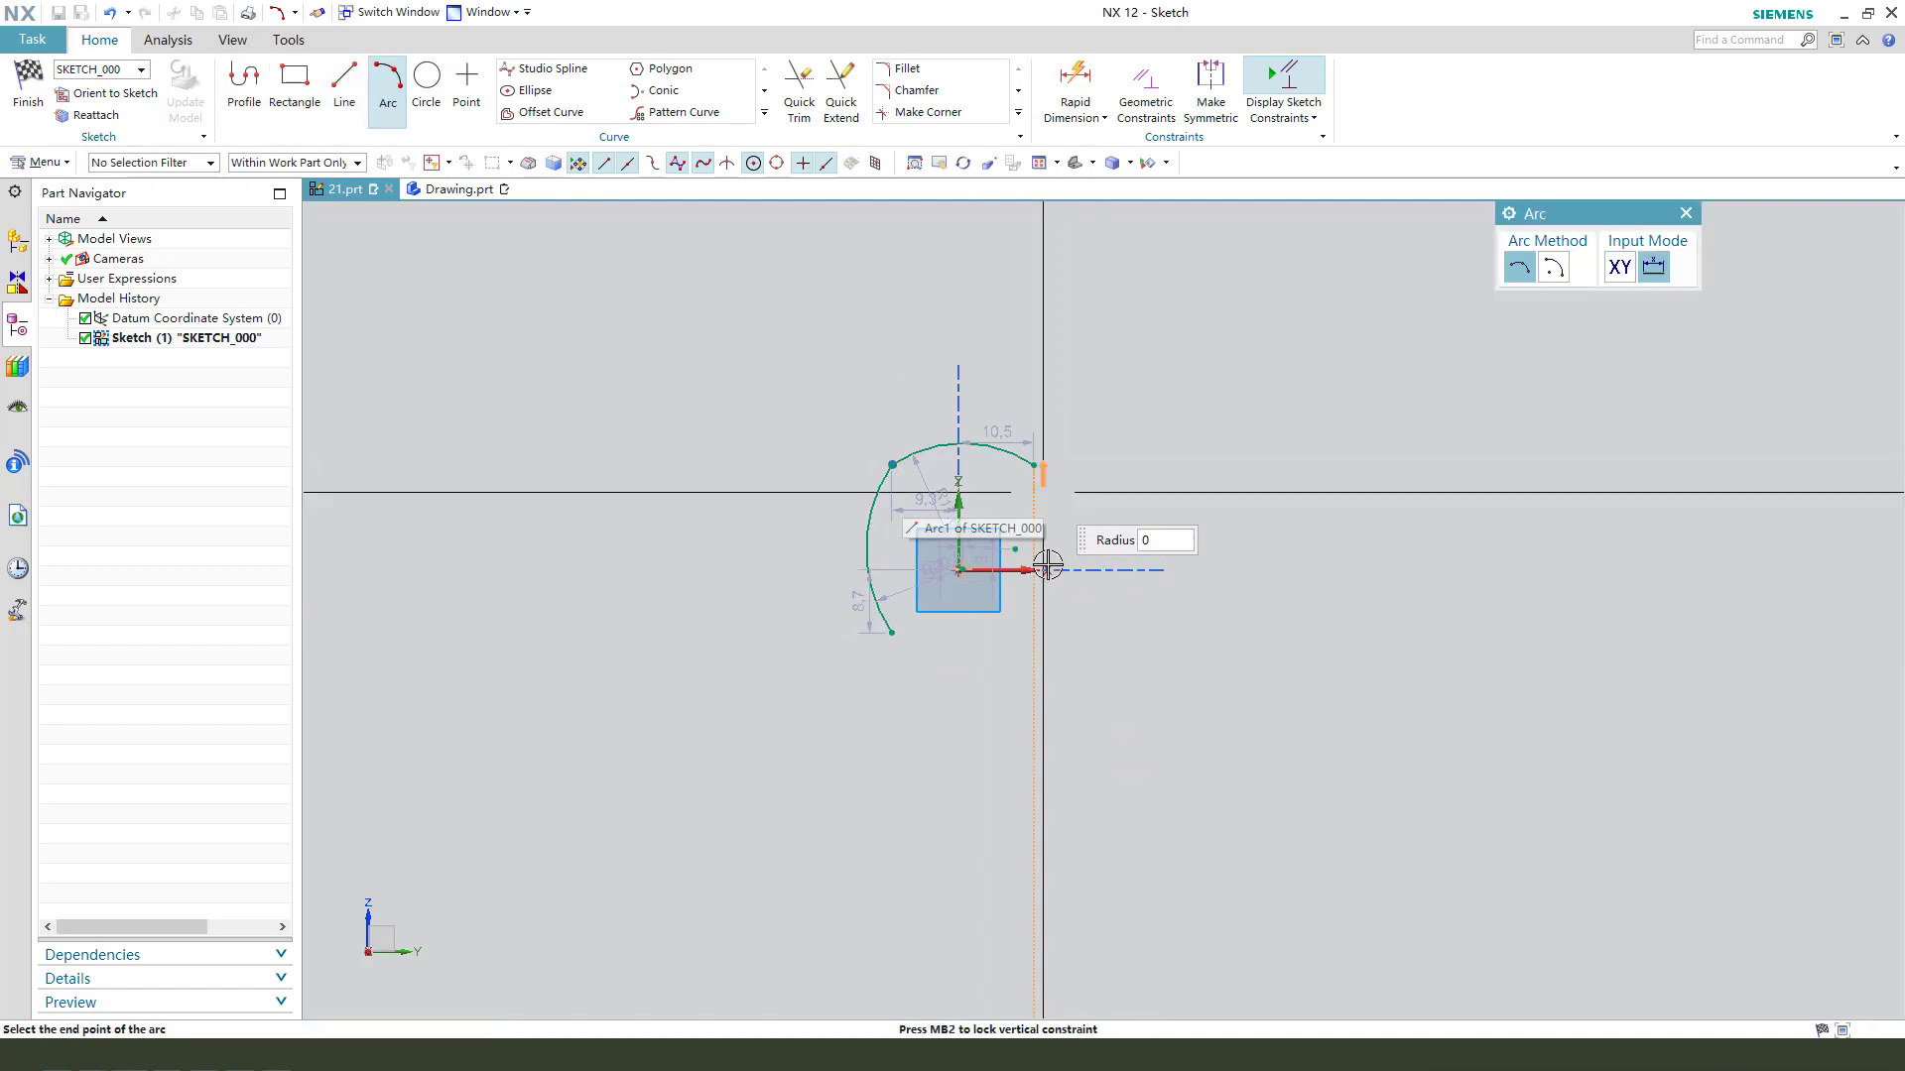
pyautogui.click(1684, 213)
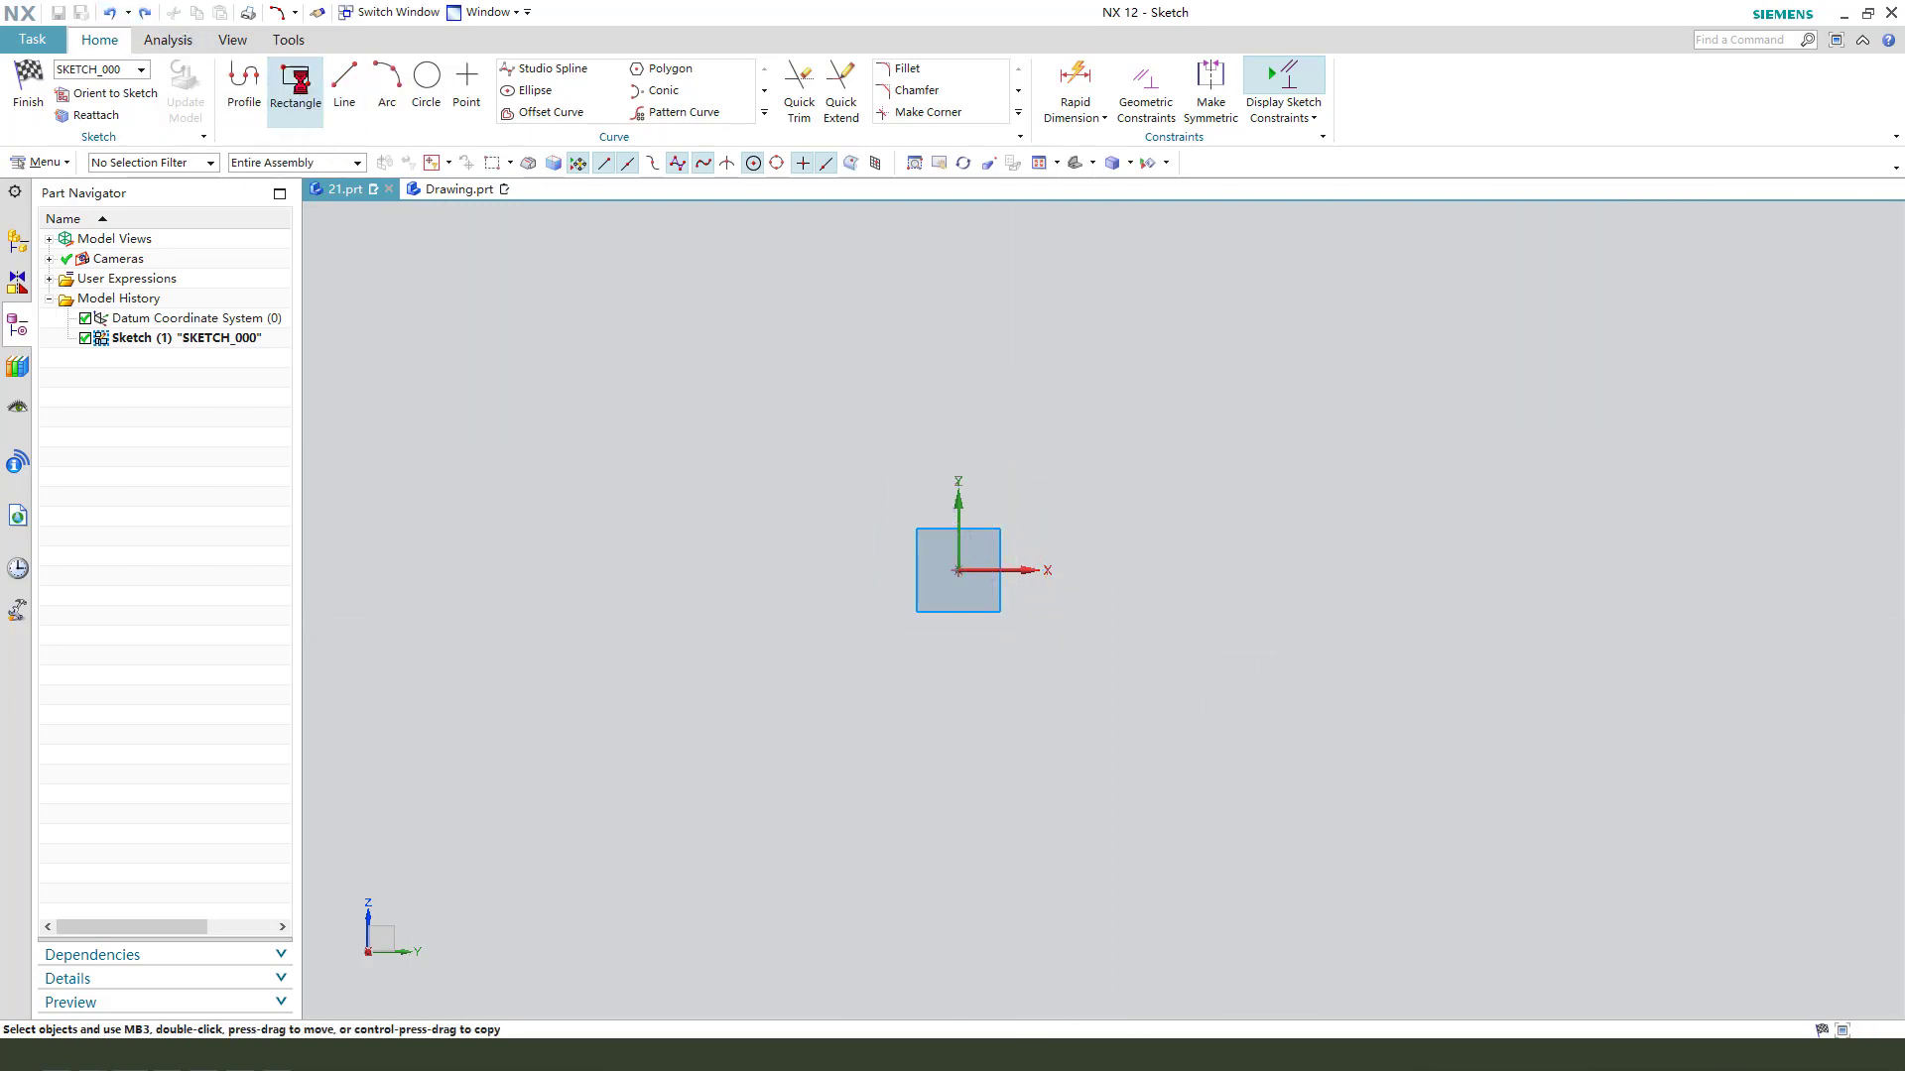
# - Draw a centre rectangle about 38 by 37 mm on the sketch origin
pyautogui.click(296, 79)
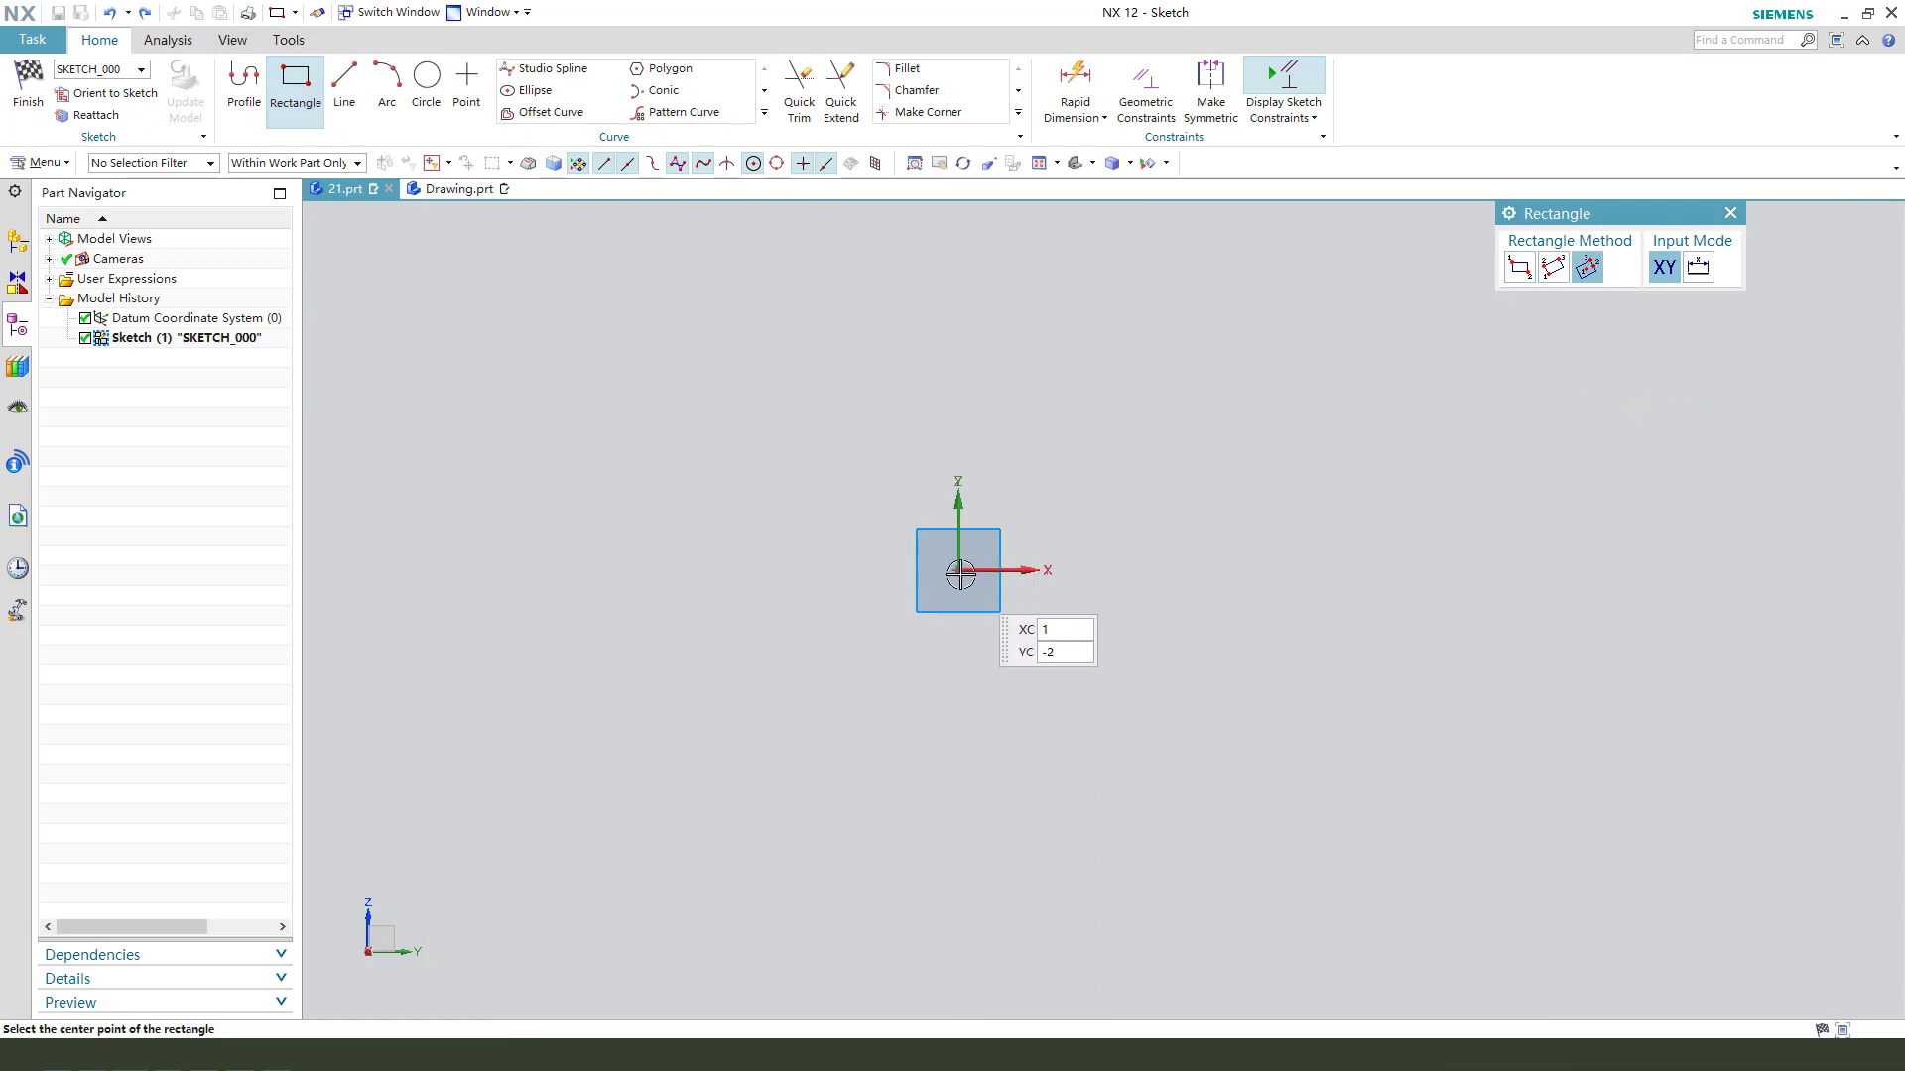
pyautogui.click(959, 574)
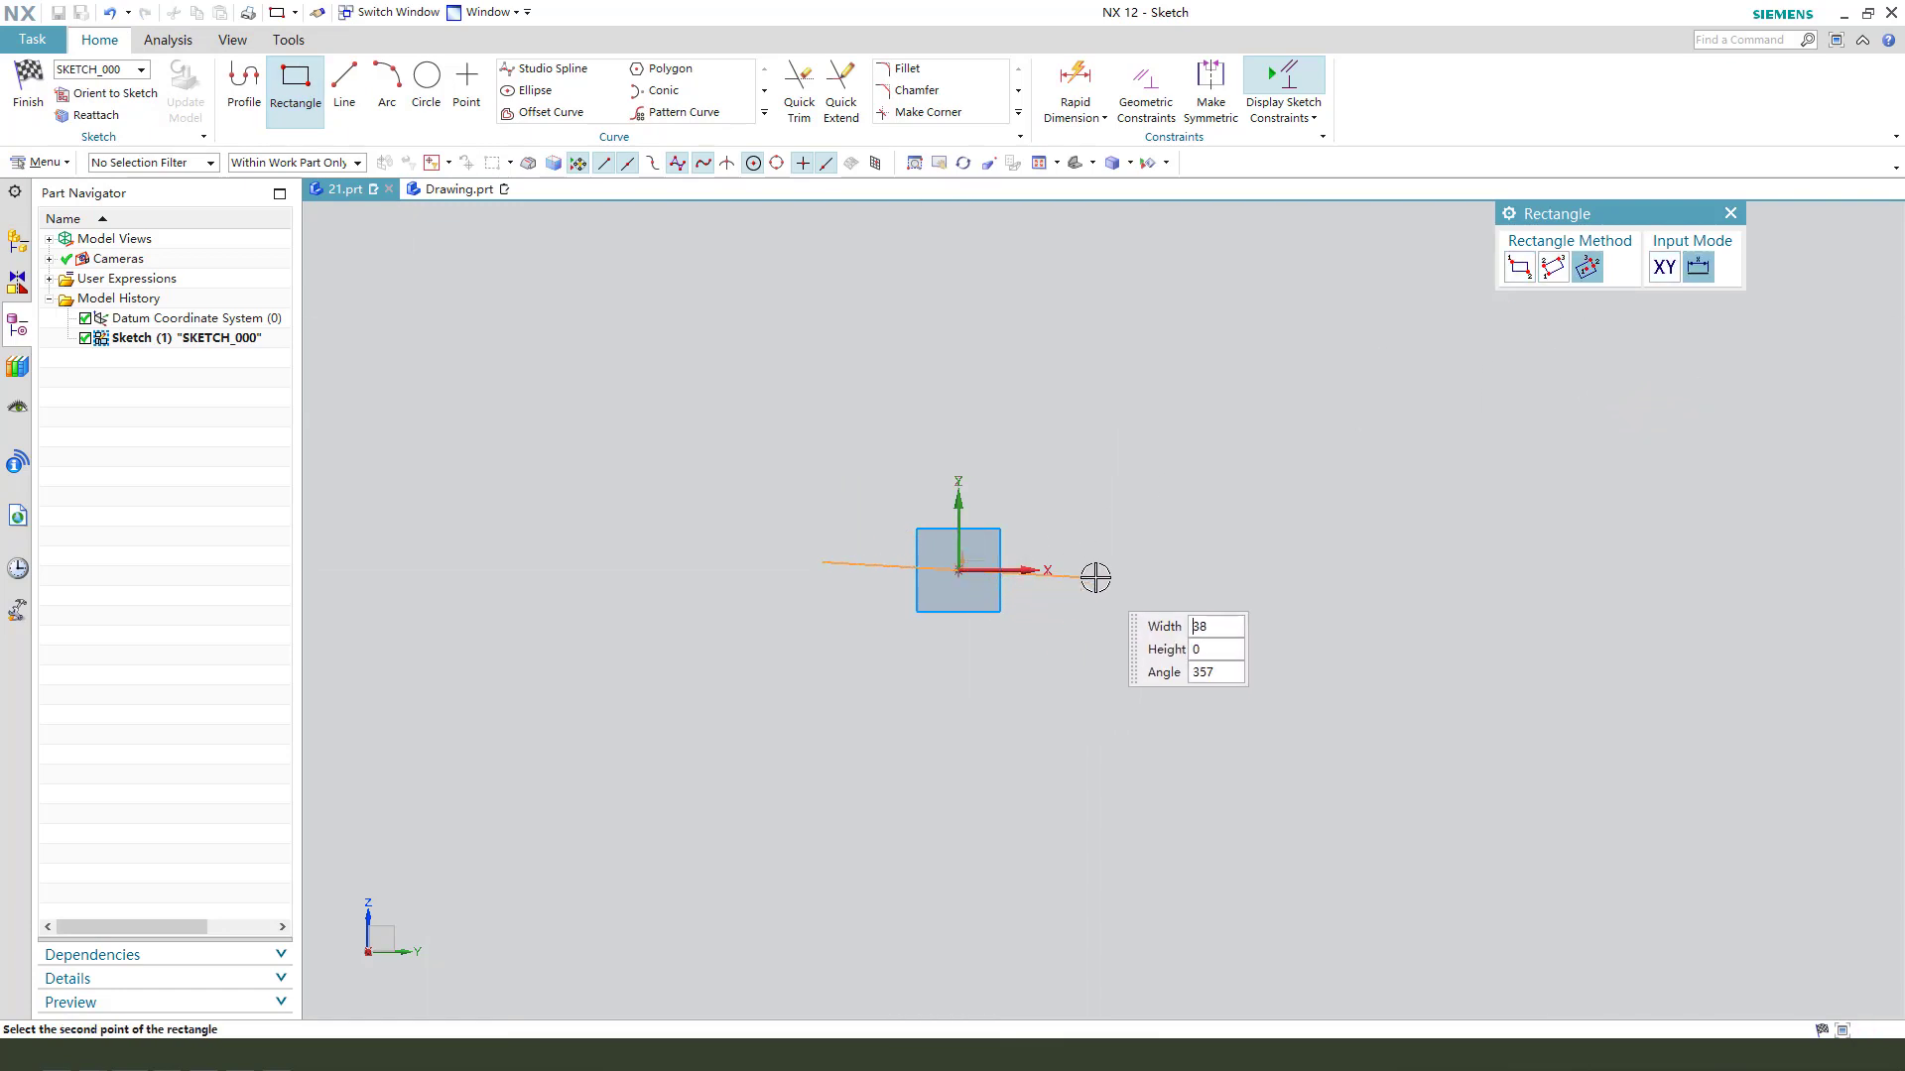
pyautogui.click(1102, 700)
pyautogui.press('Escape')
# - Constrain the rectangle's upper and right sides to equal length so it forms a square
pyautogui.click(1022, 437)
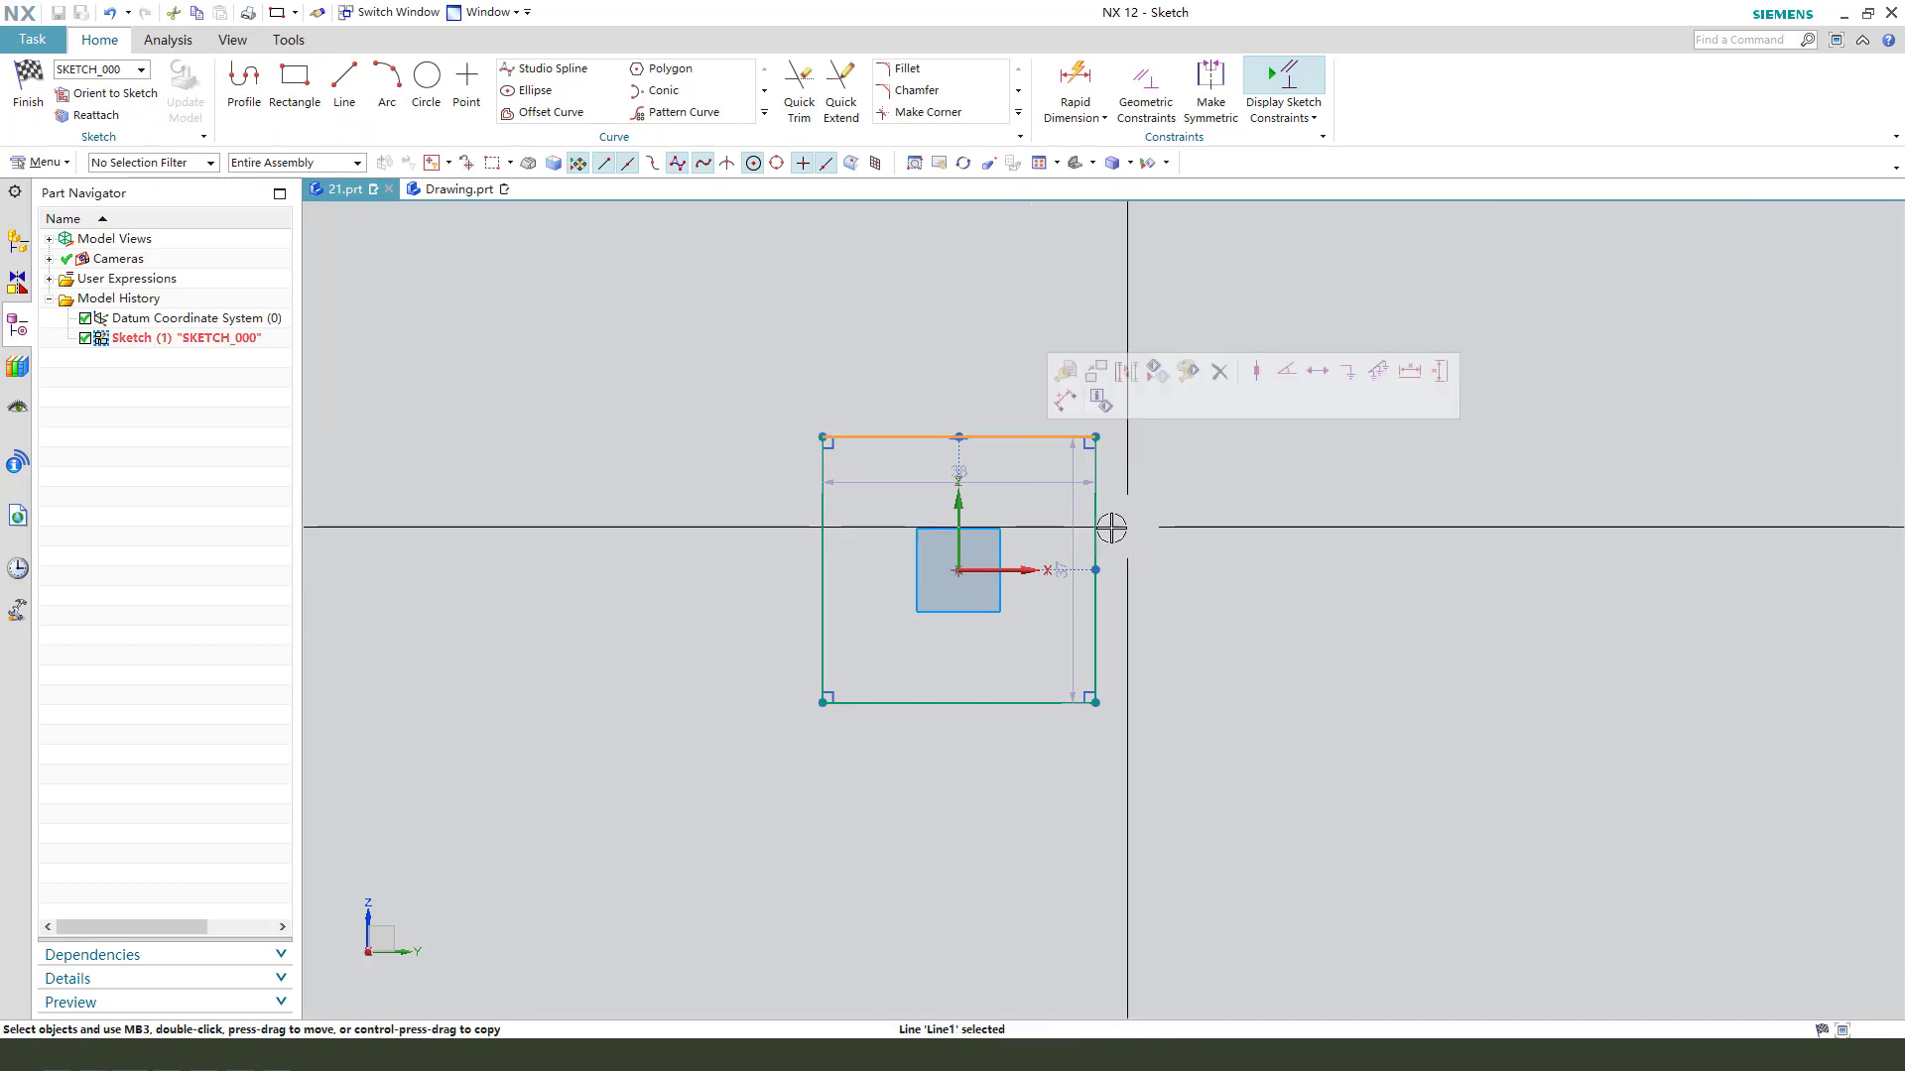
pyautogui.click(1095, 531)
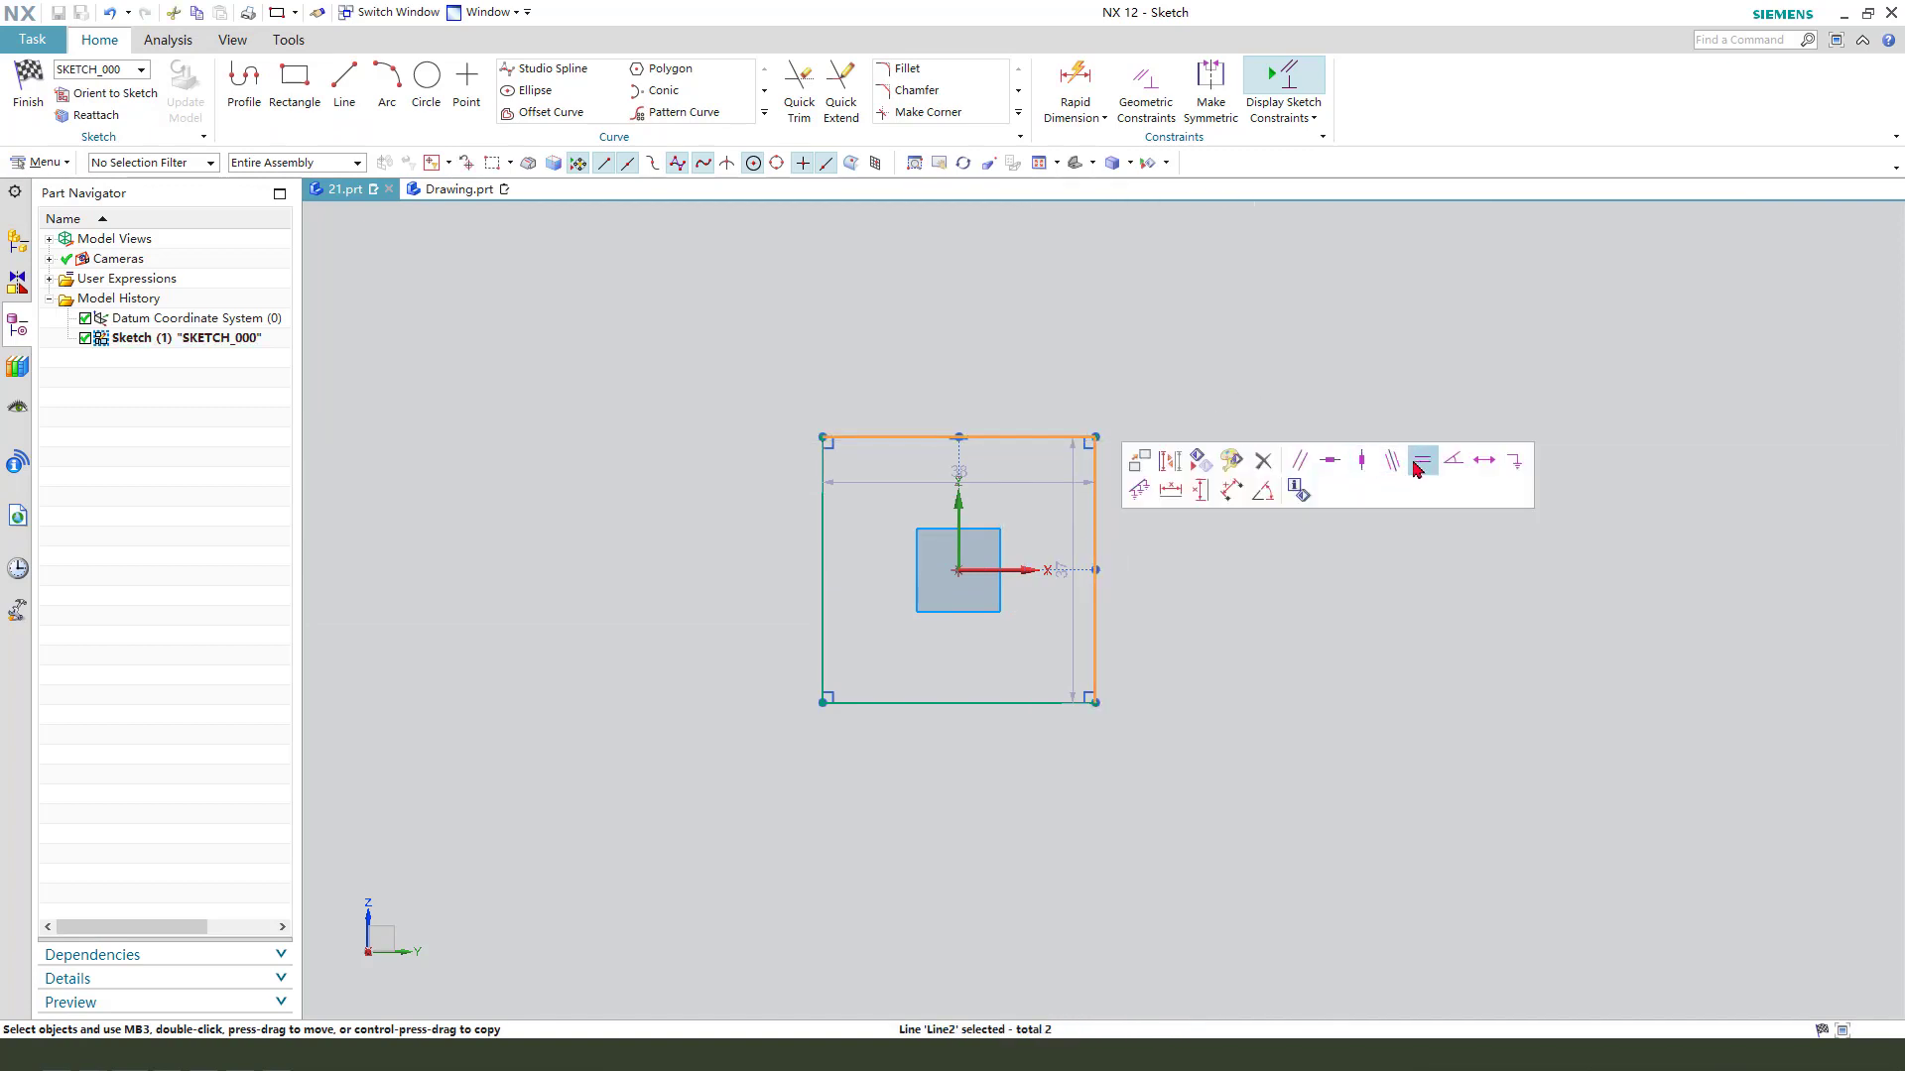
pyautogui.click(1420, 462)
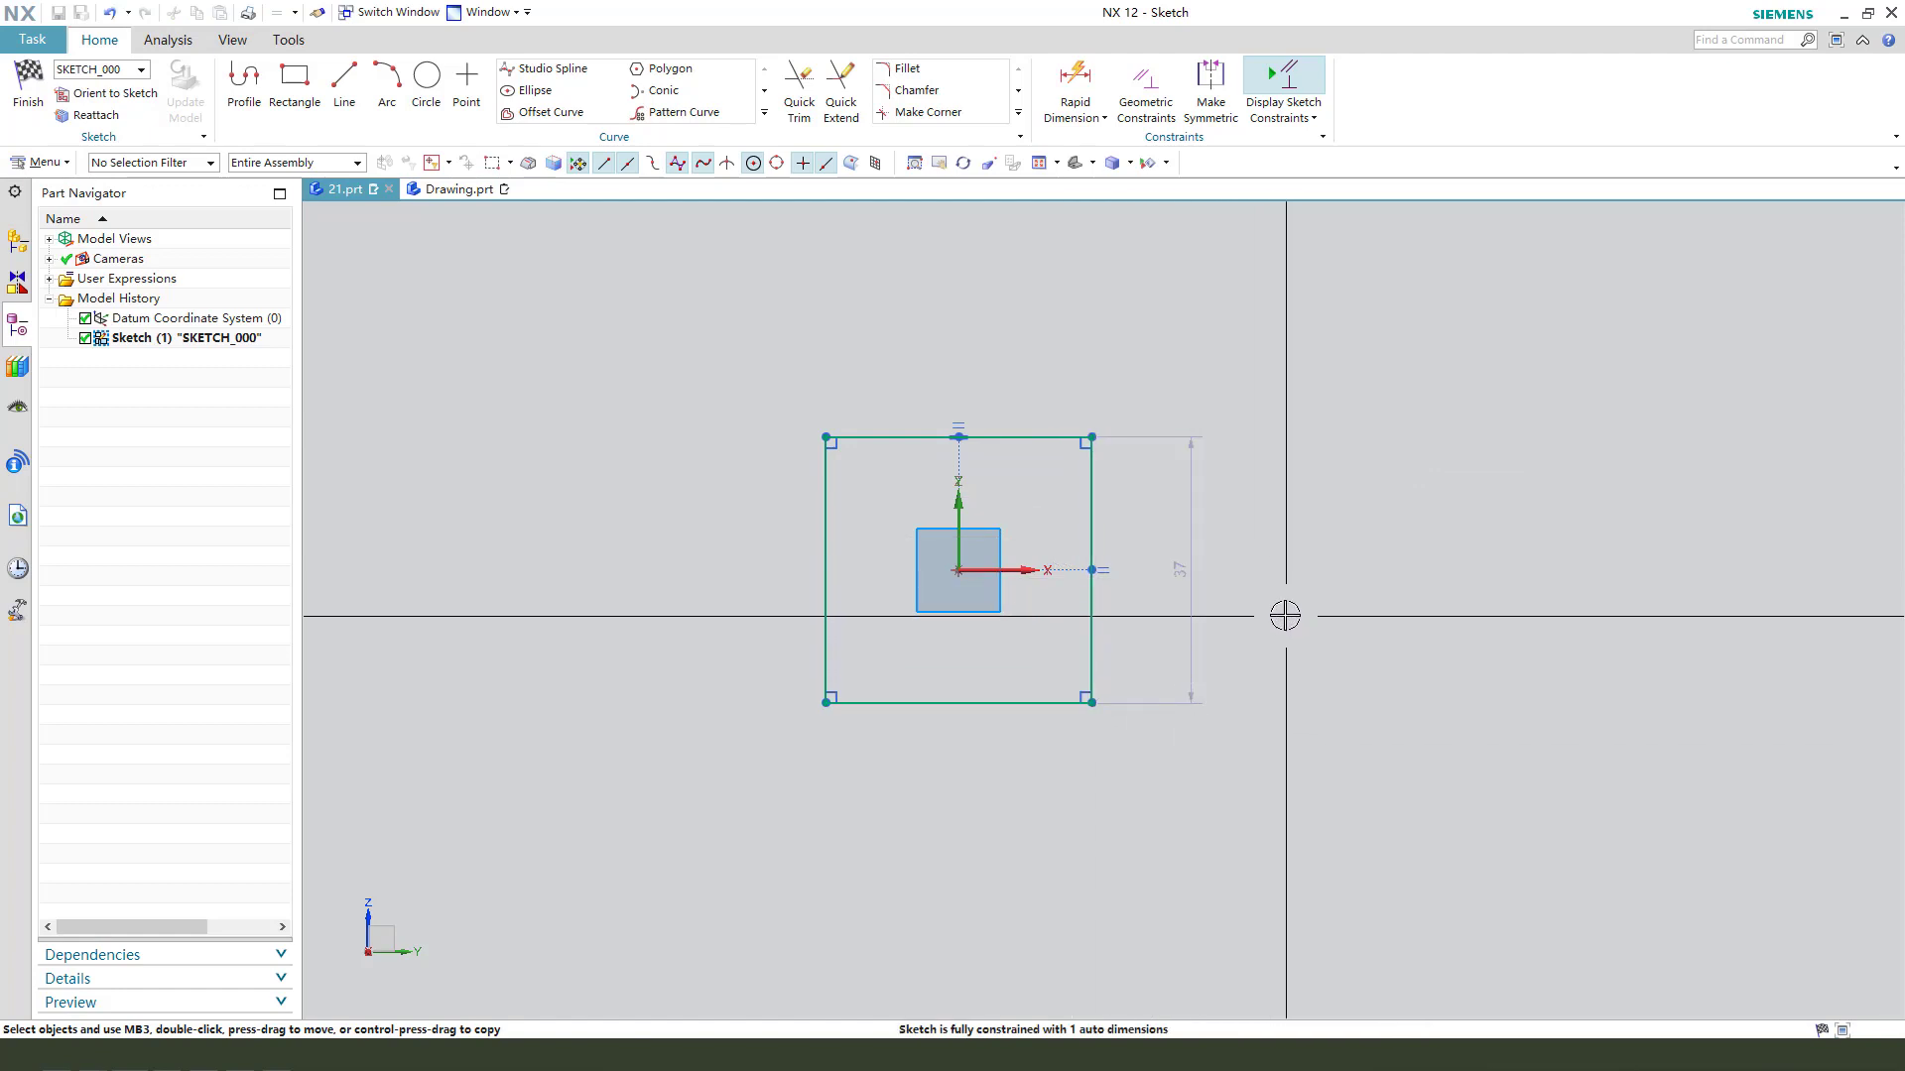
# - Draw a three-point arc of about 37 mm radius bulging outward between the square's two upper corners
pyautogui.click(388, 85)
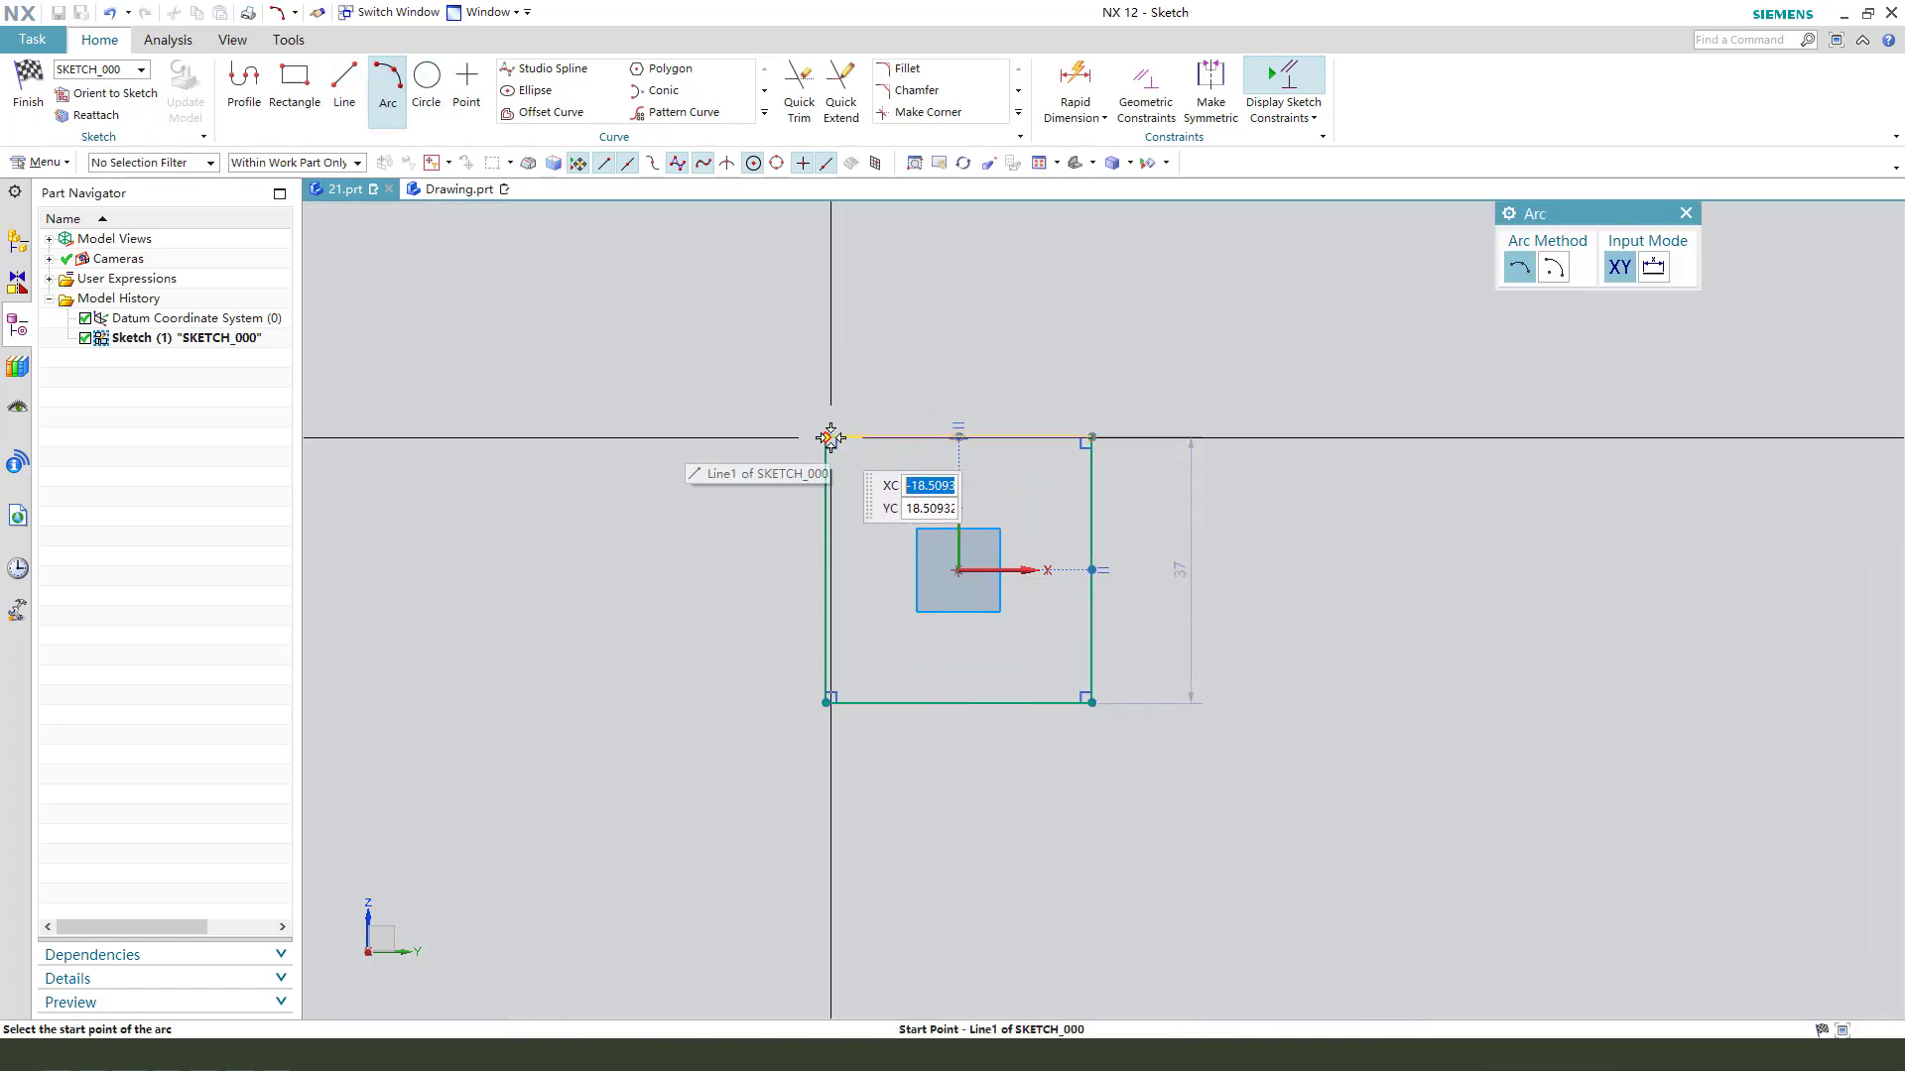
pyautogui.click(826, 436)
pyautogui.click(1090, 435)
pyautogui.click(997, 406)
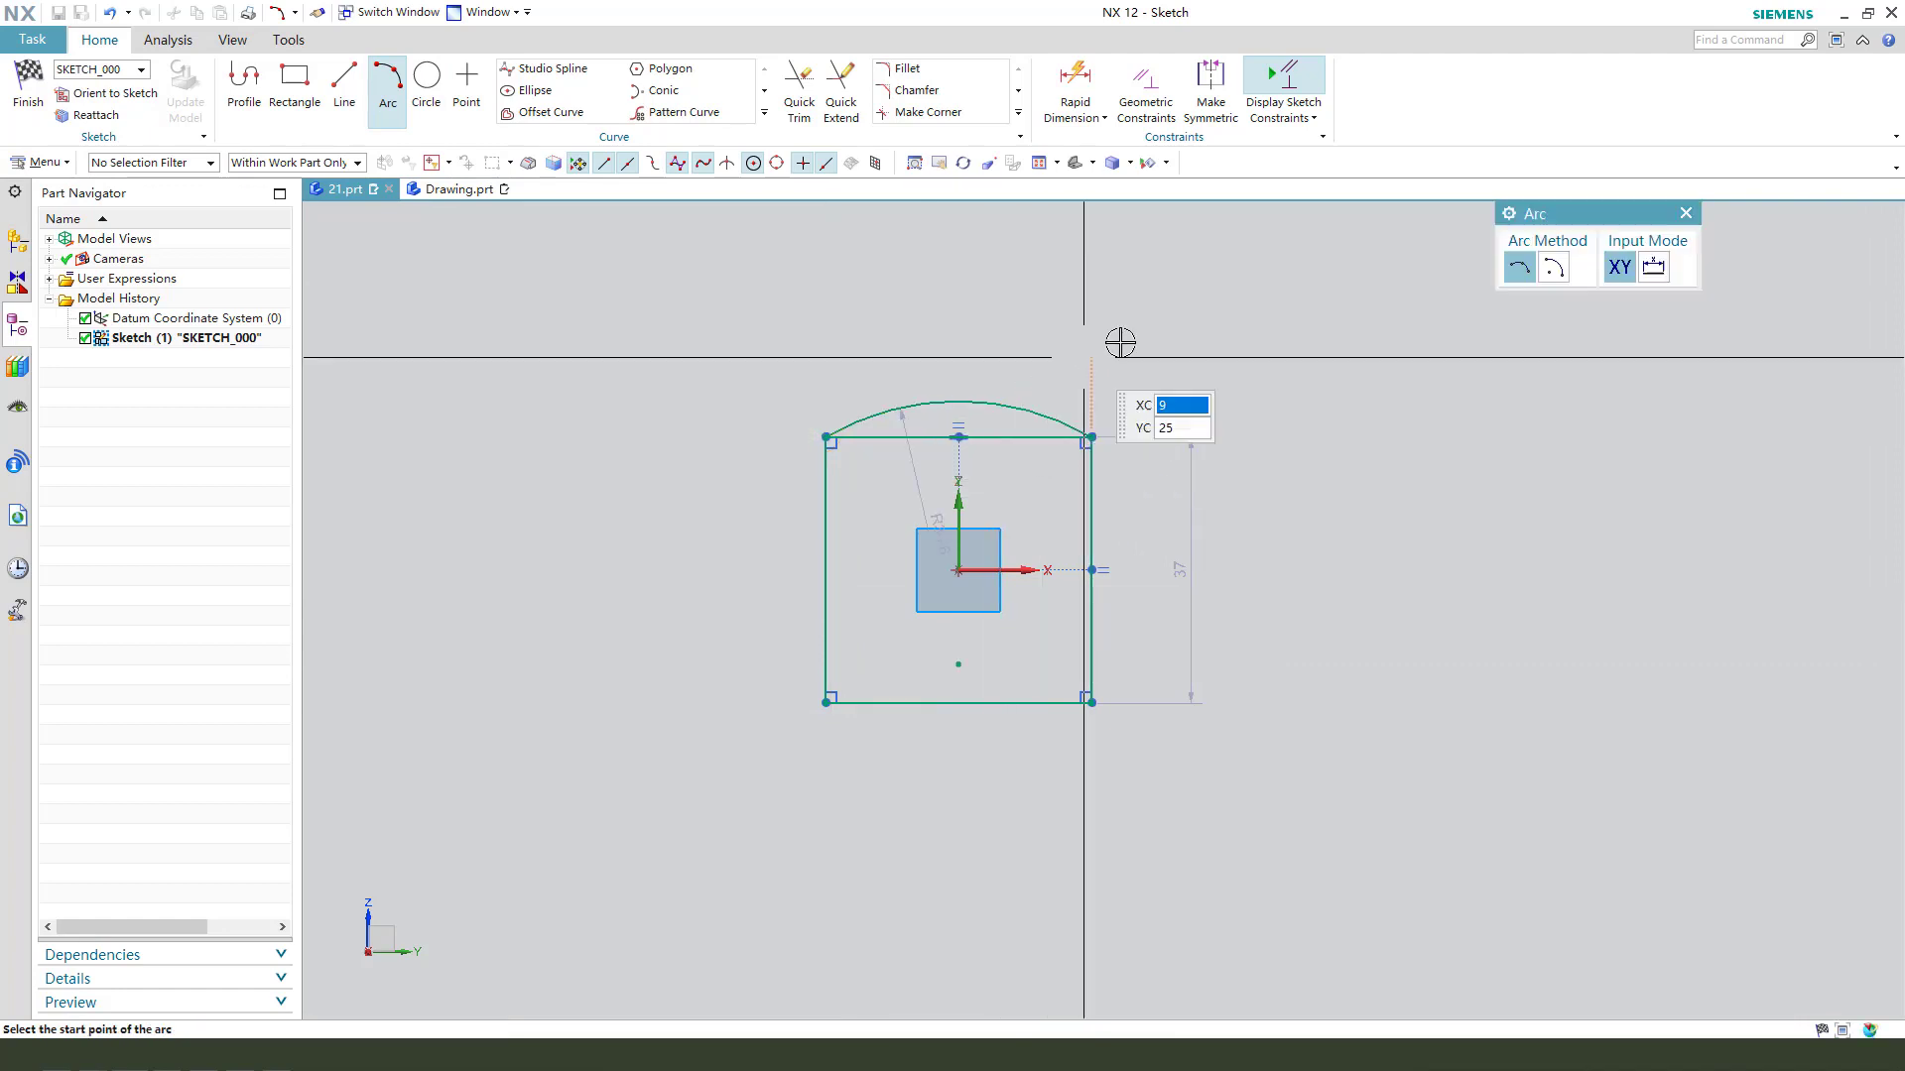
pyautogui.press('Escape')
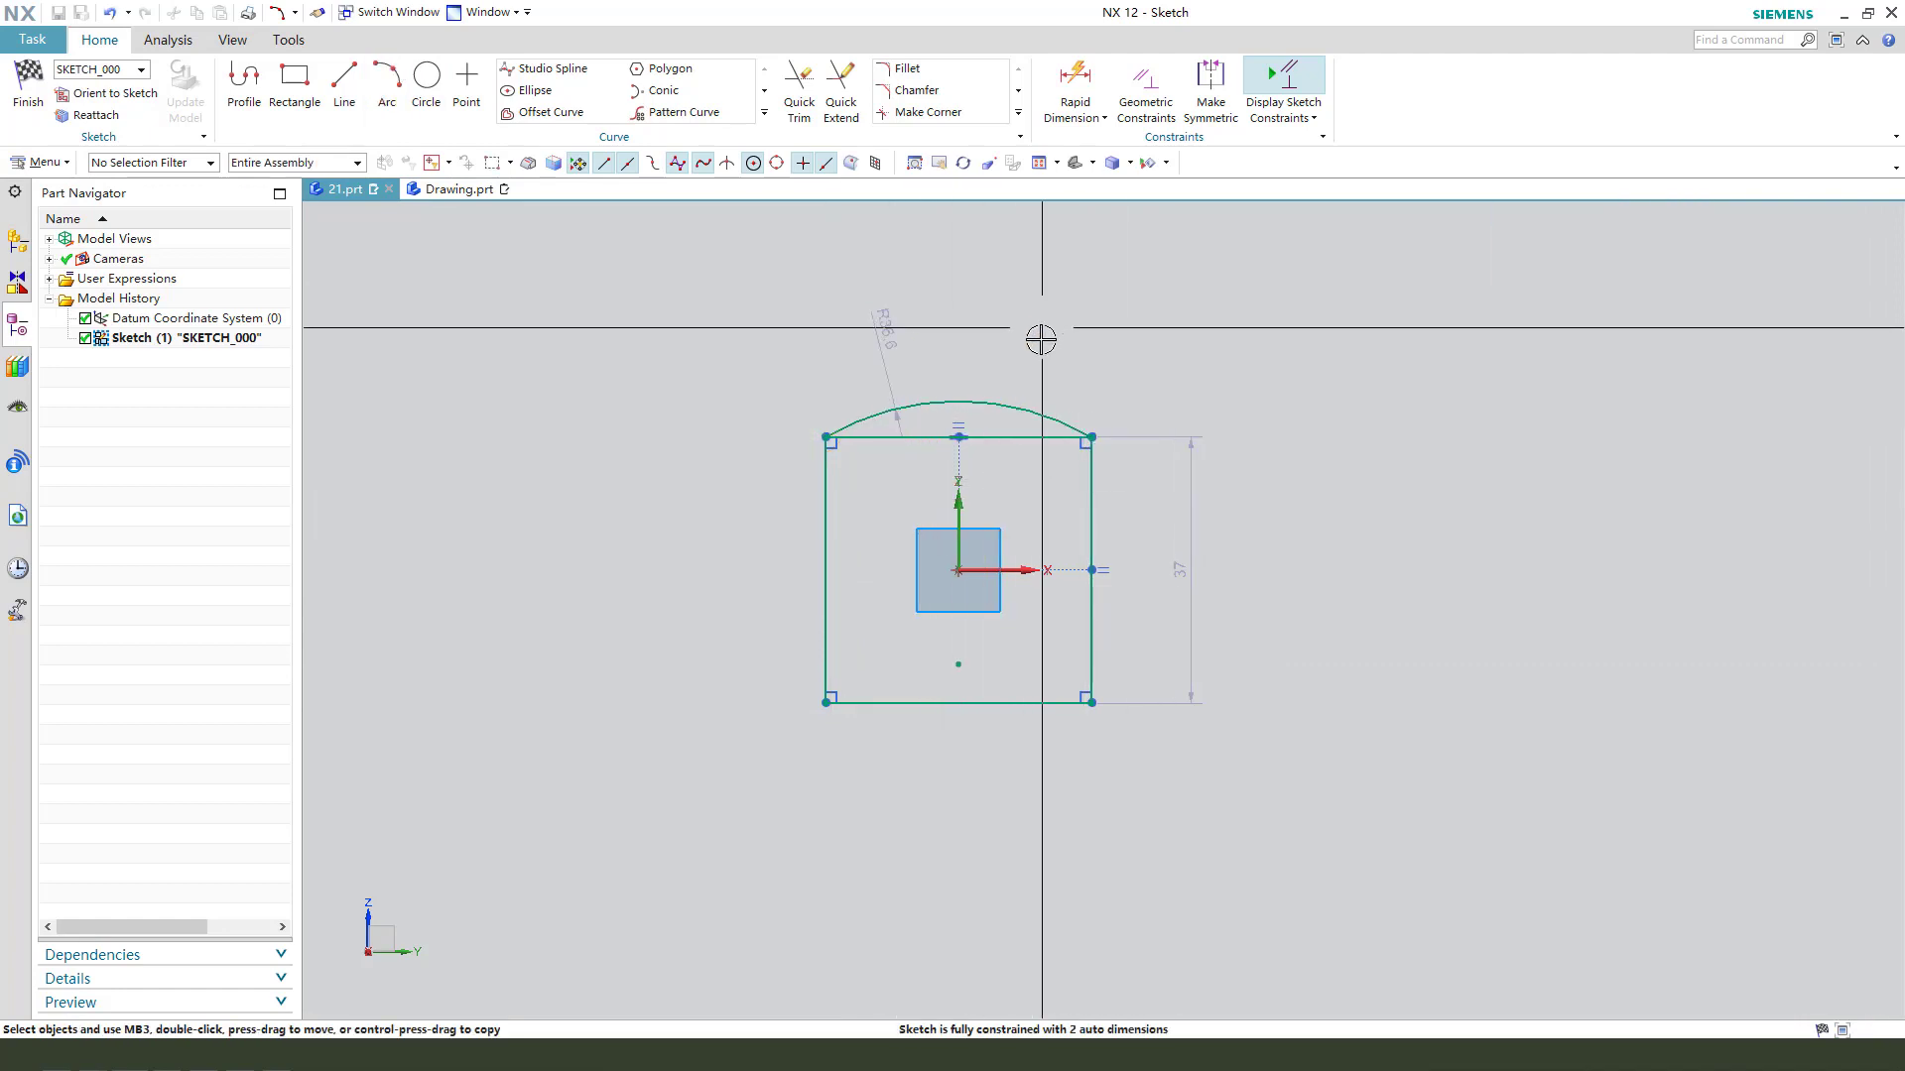
# - Pattern the upper arc circularly around the sketch origin with a count of 4 and a 90° pitch angle
pyautogui.click(995, 404)
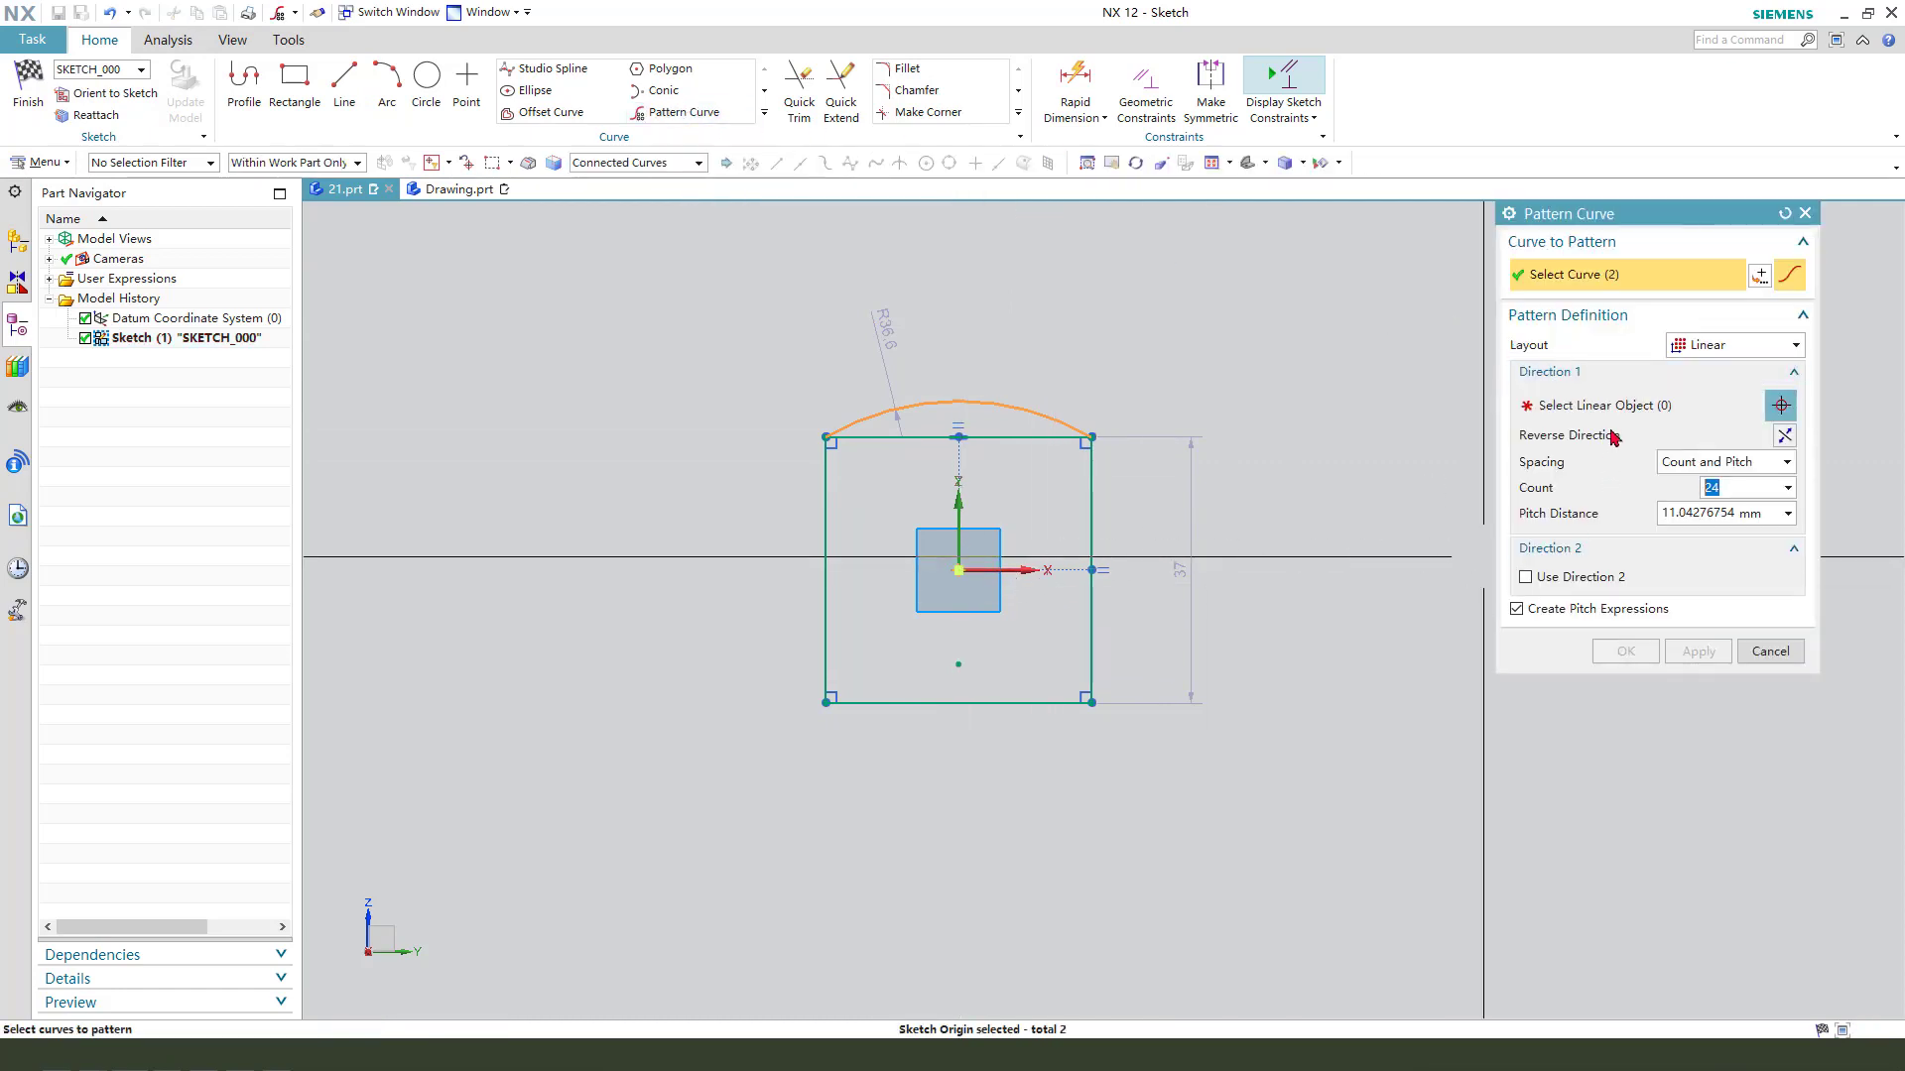
pyautogui.keyDown('shift'); pyautogui.click(959, 570); pyautogui.keyUp('shift')
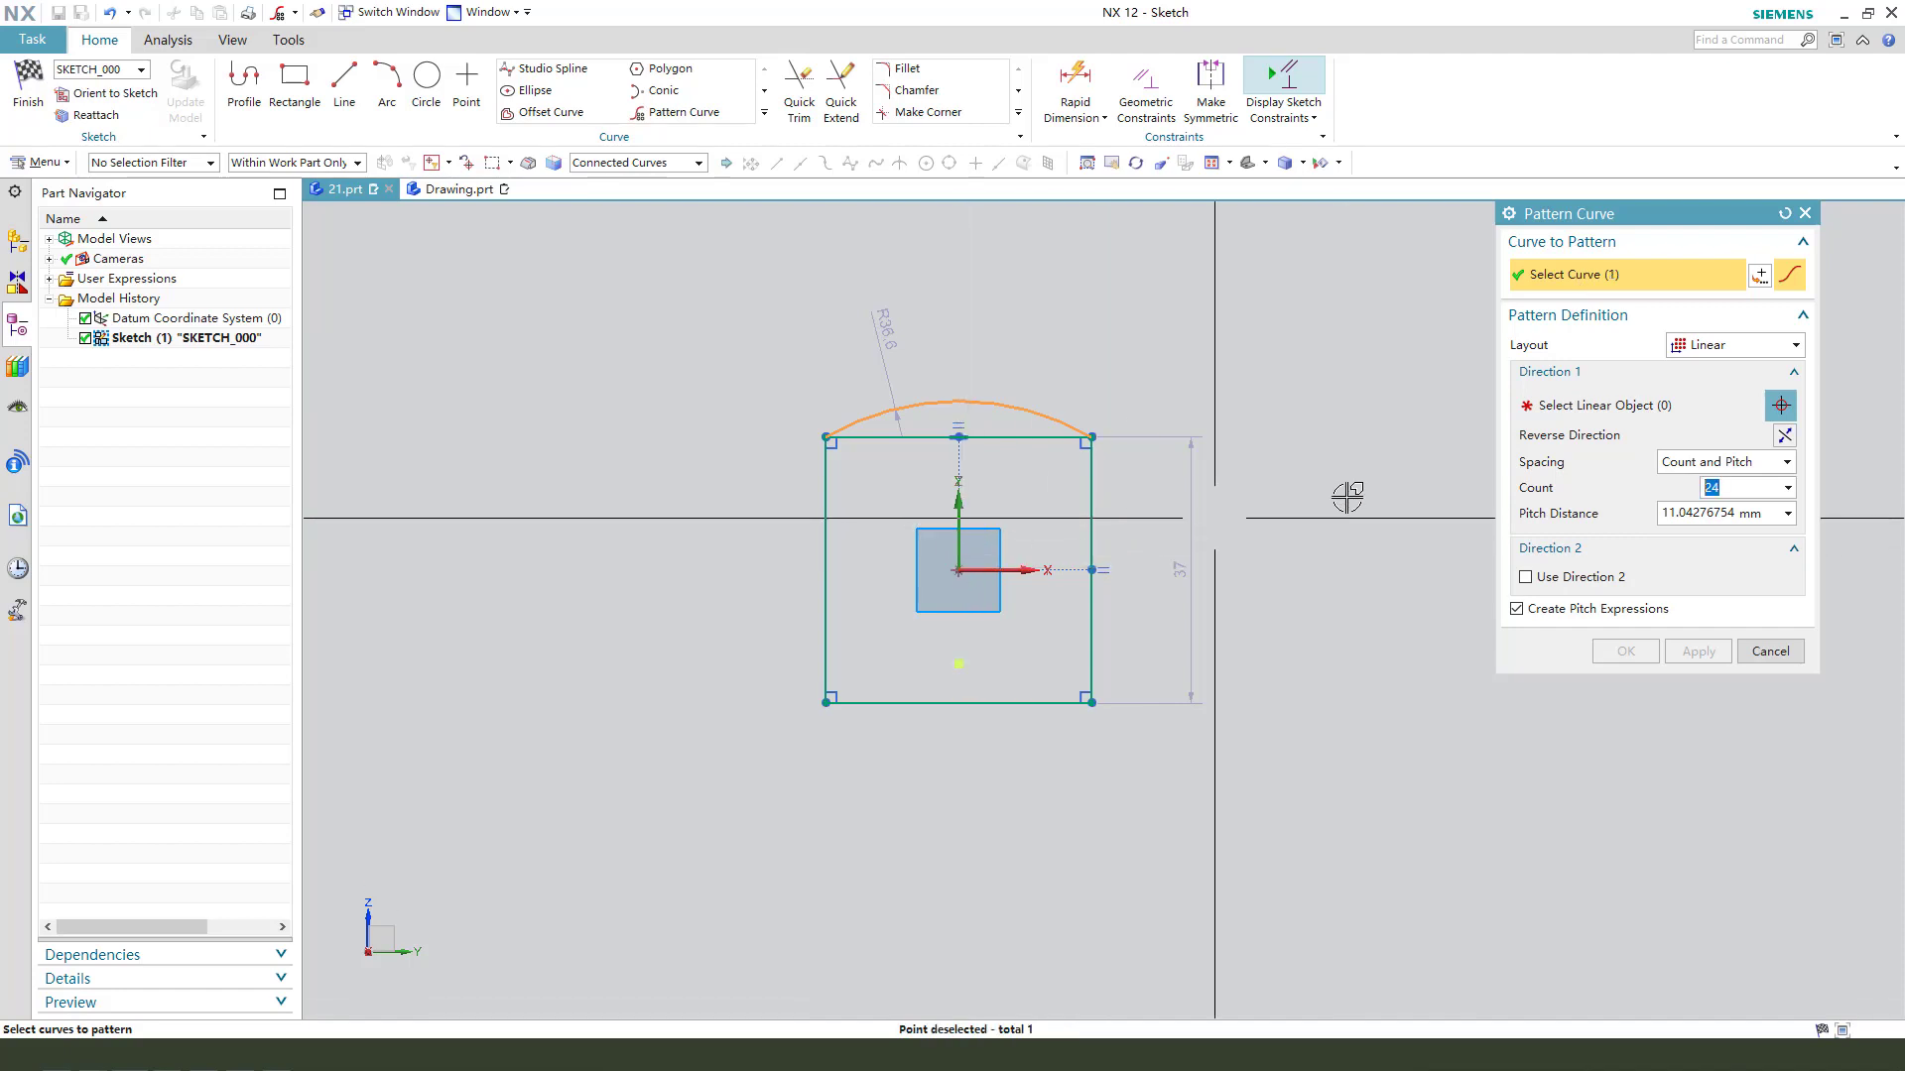
pyautogui.click(1625, 409)
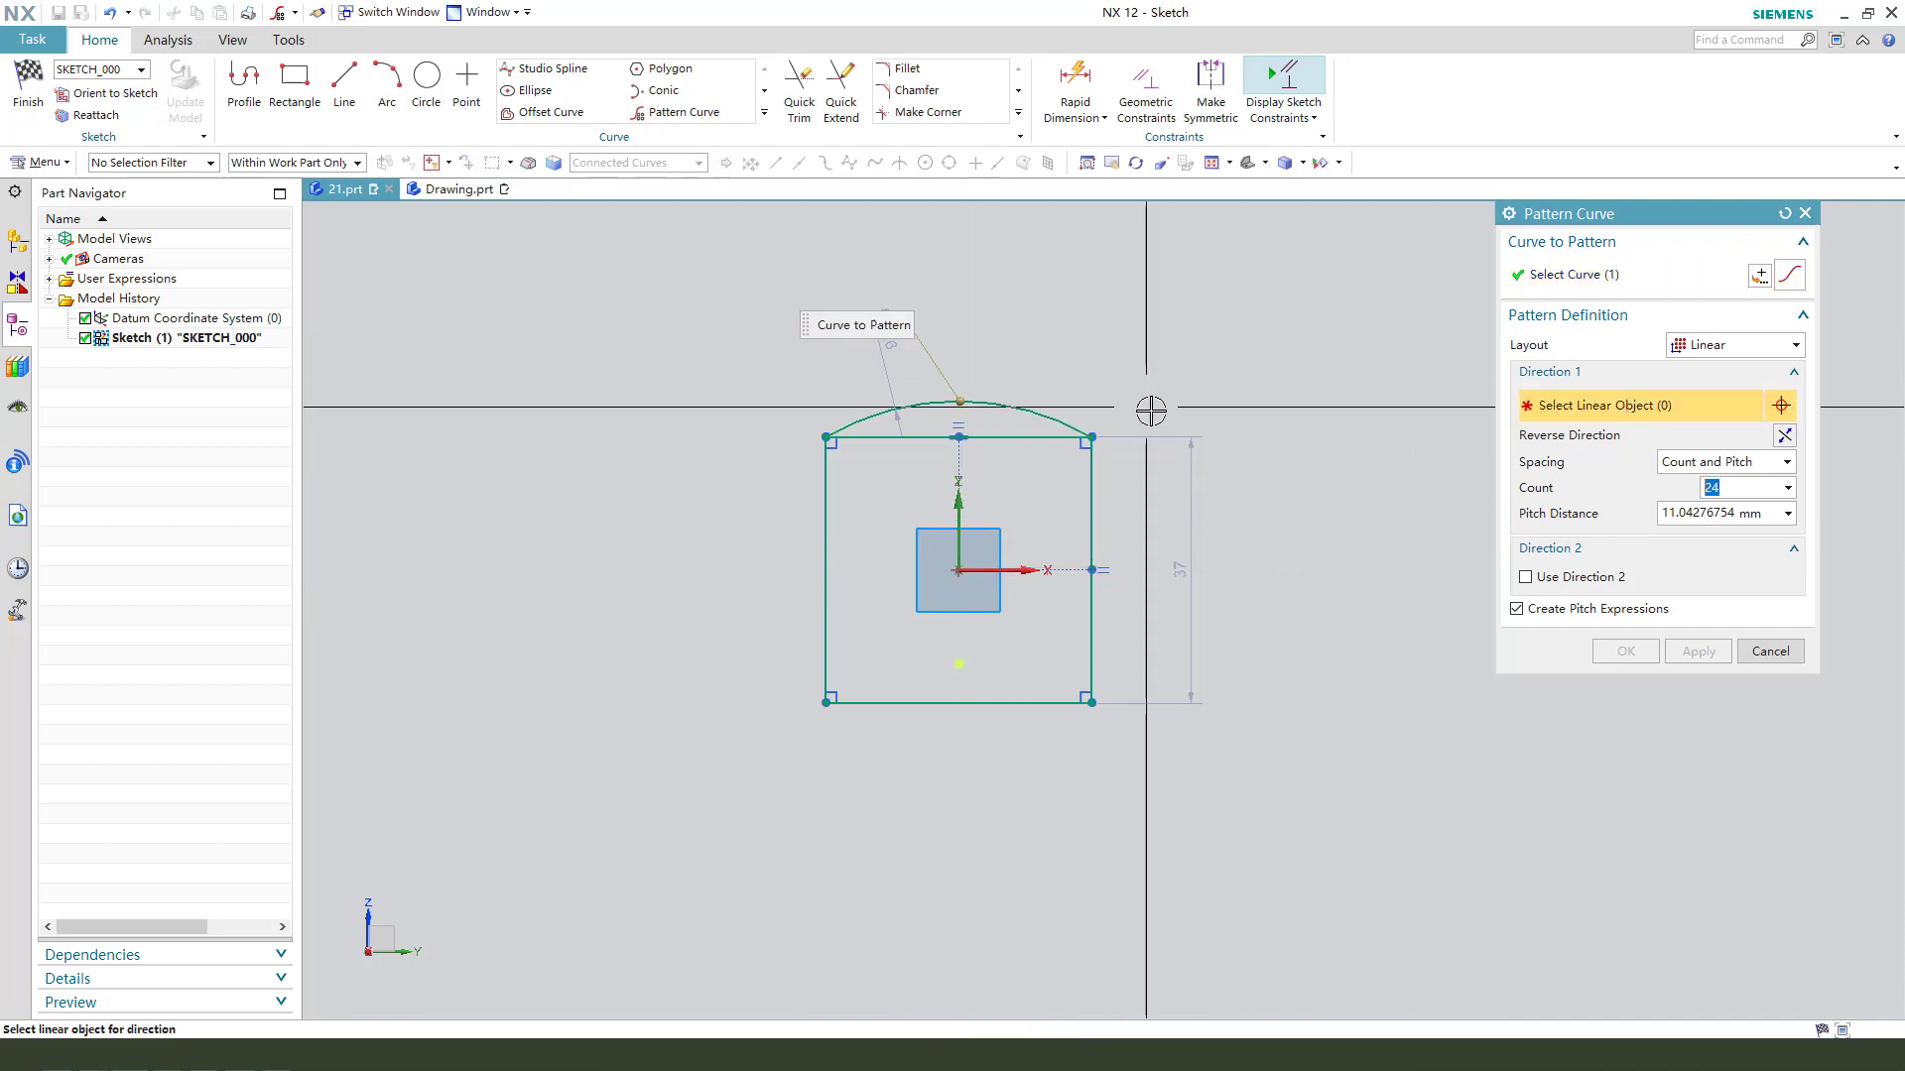
pyautogui.click(1698, 345)
pyautogui.click(1710, 389)
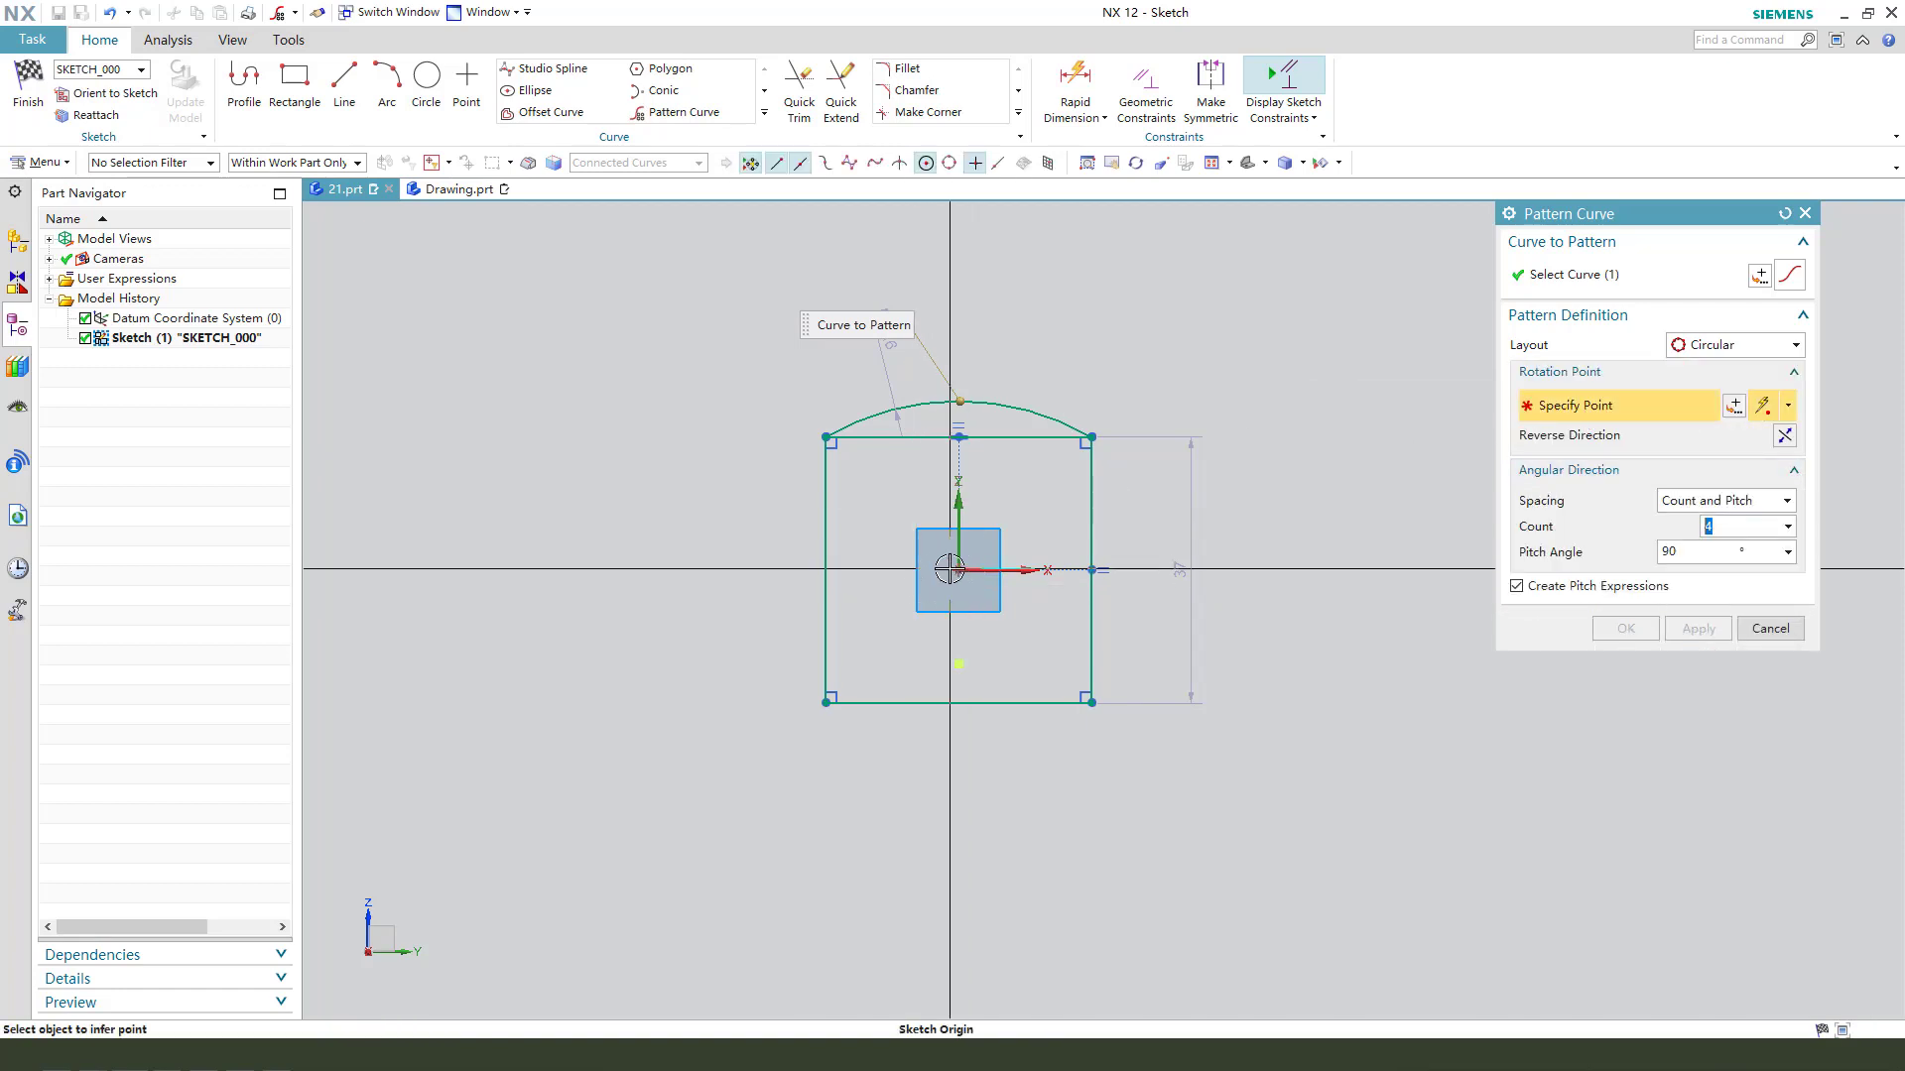
pyautogui.click(981, 573)
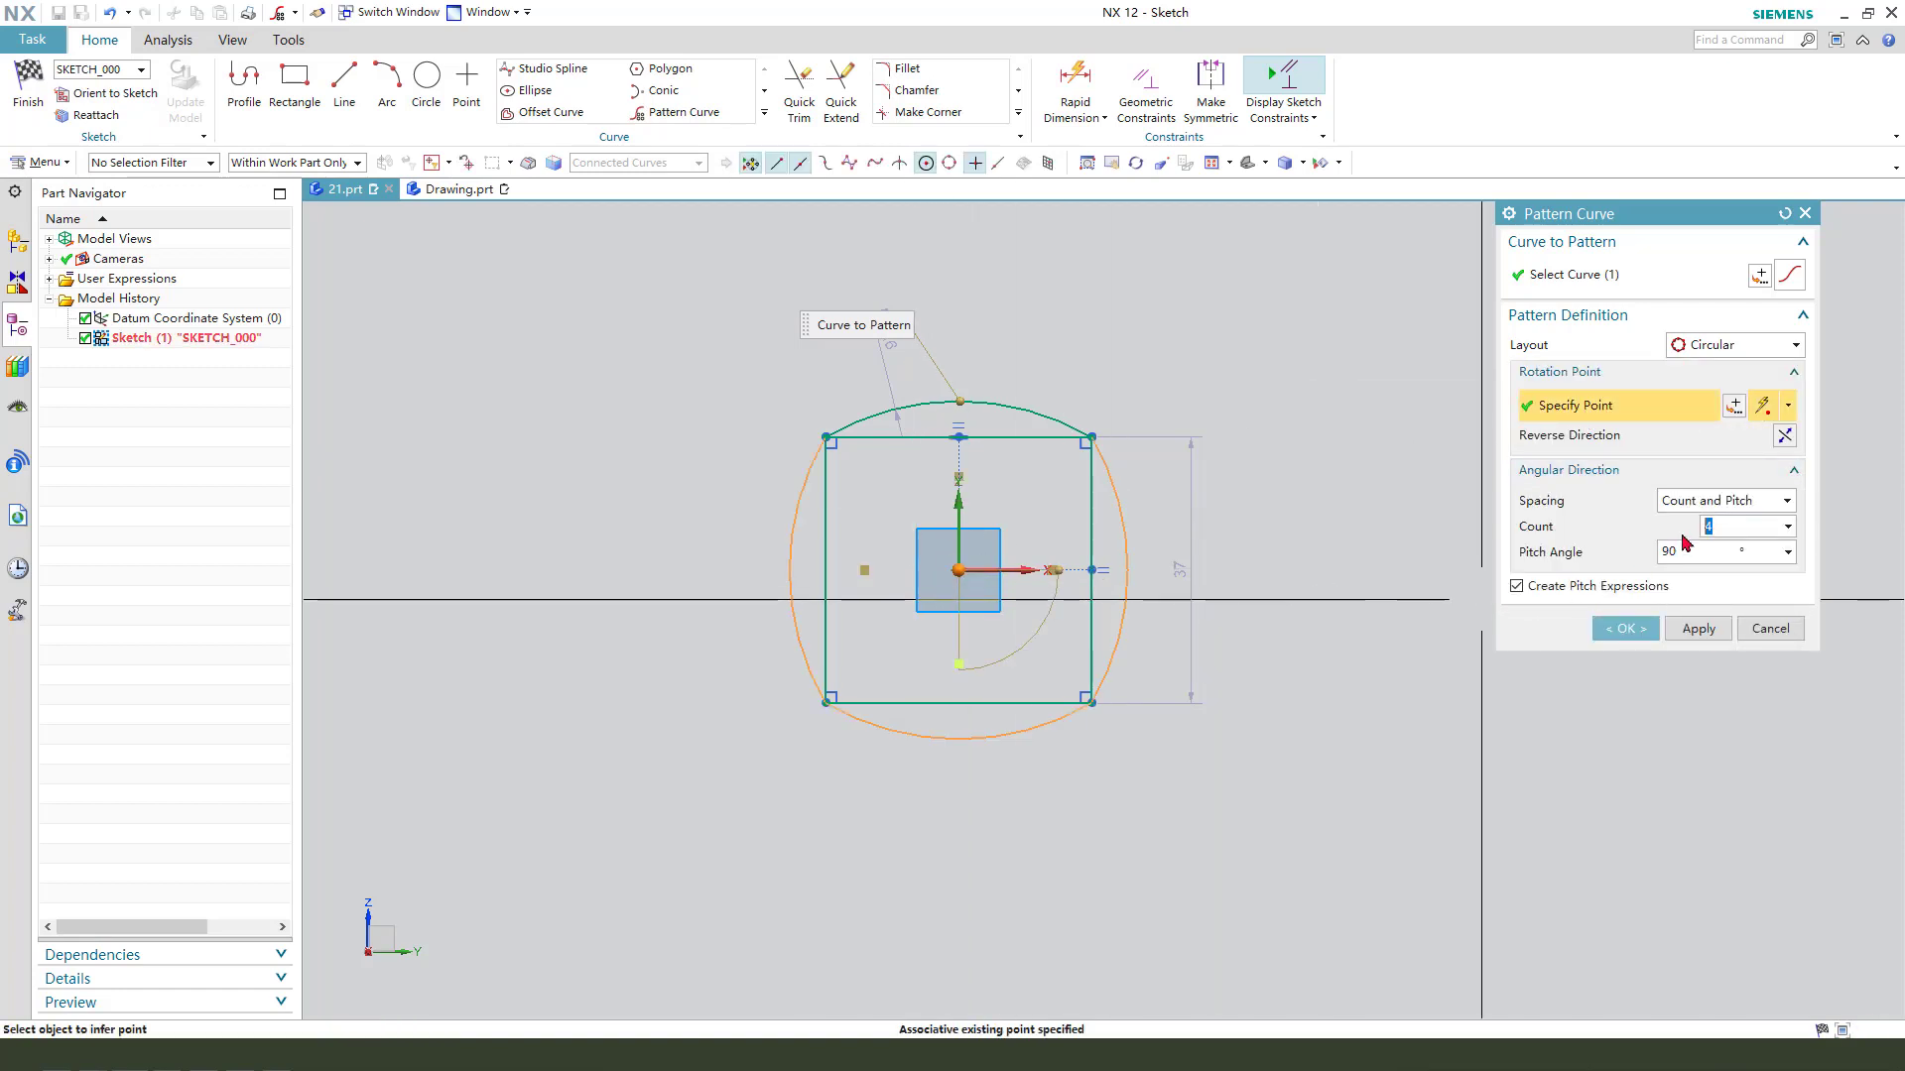
pyautogui.click(1628, 628)
# - Convert the four straight sides of the square to reference lines
pyautogui.scroll(2, 1091, 556)
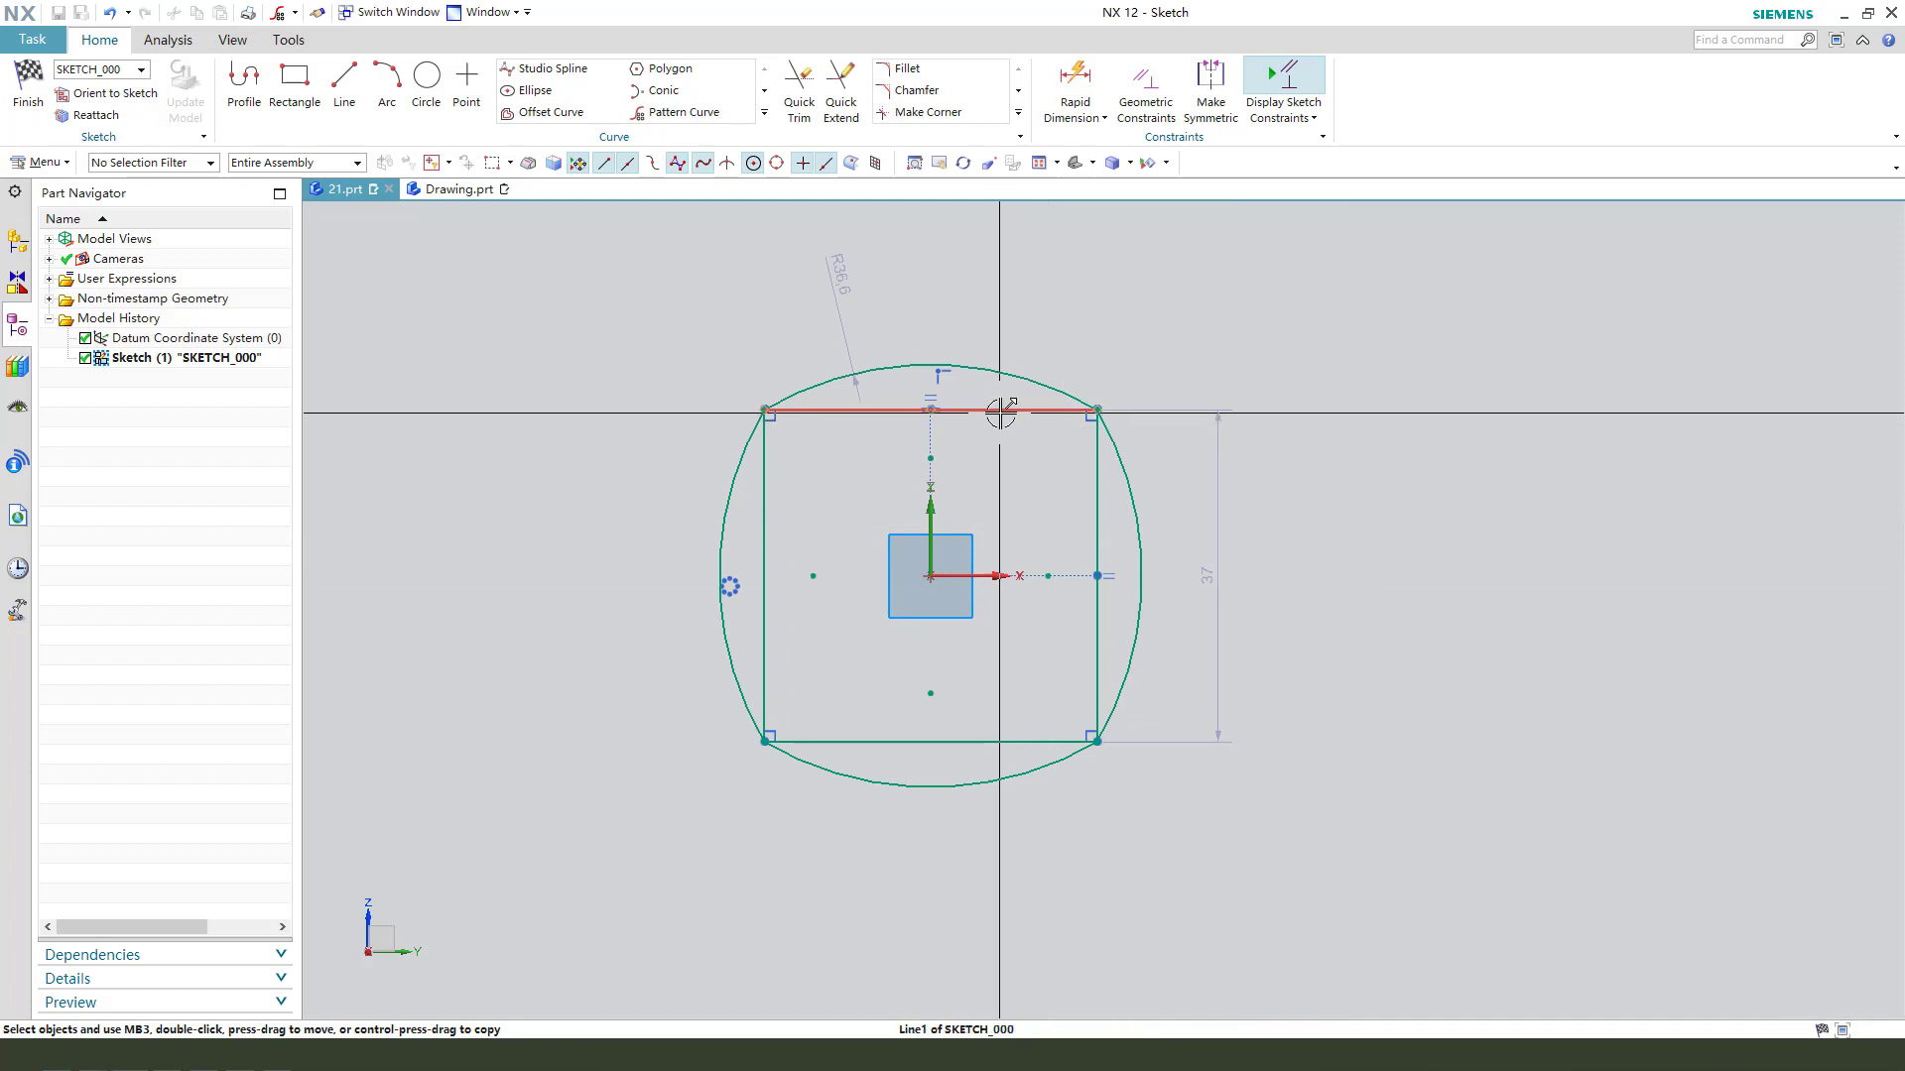
pyautogui.click(1024, 434)
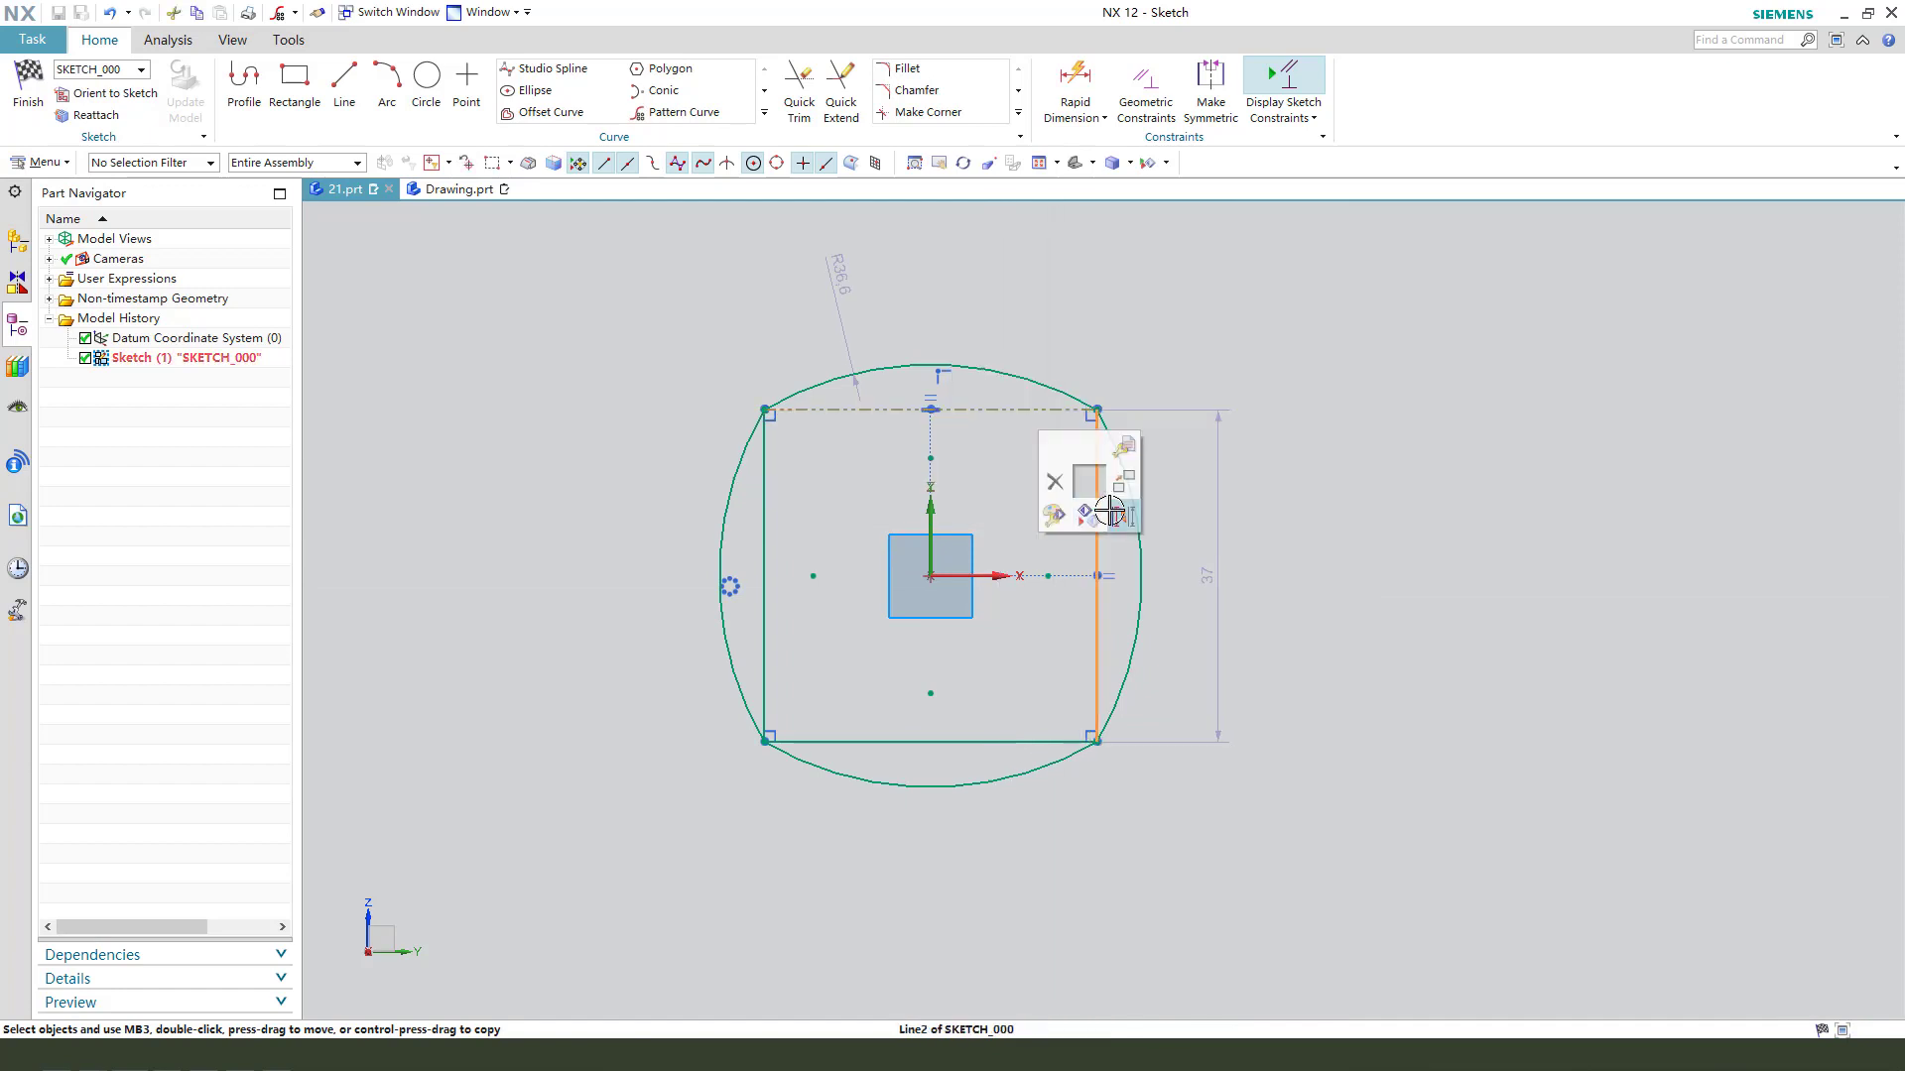
pyautogui.click(1109, 512)
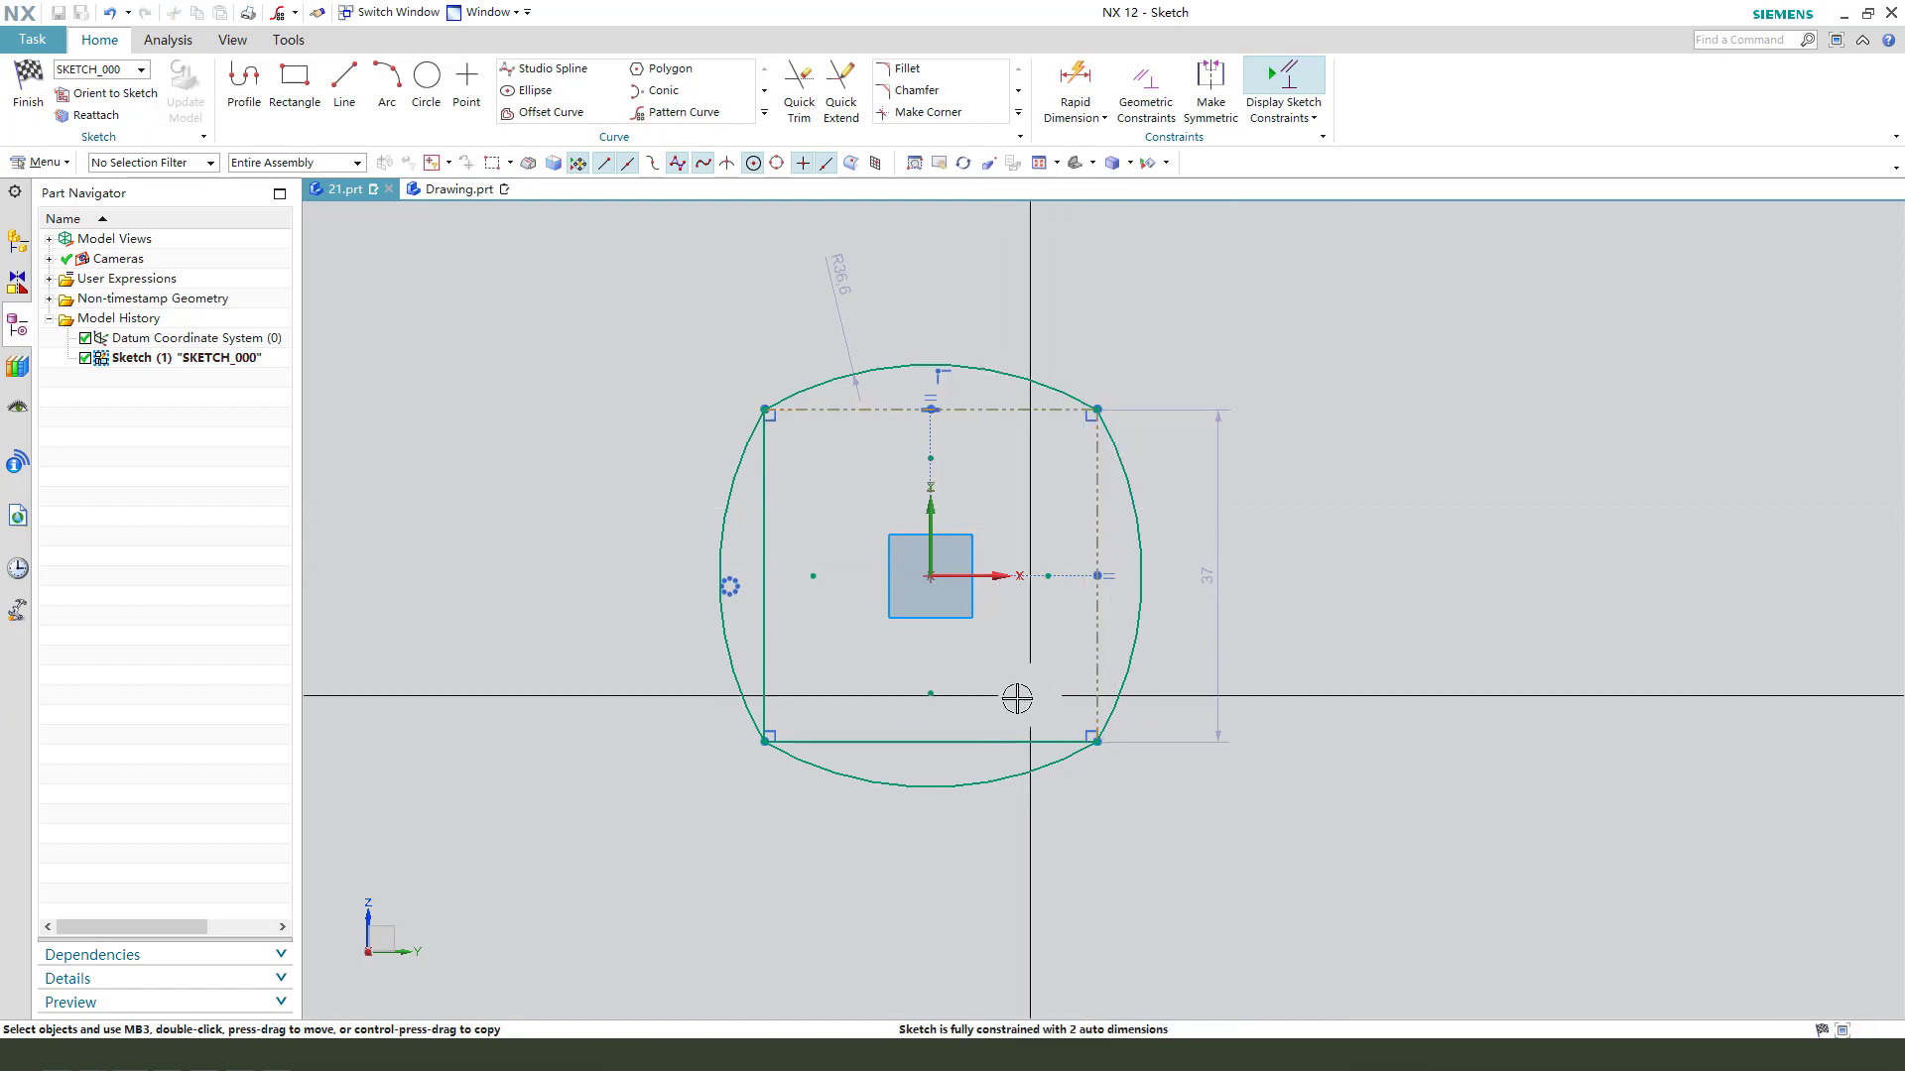
pyautogui.click(759, 490)
# - Add a vertical dimension of 20 mm between the midpoints of the upper and lower arcs
pyautogui.scroll(-1, 842, 509)
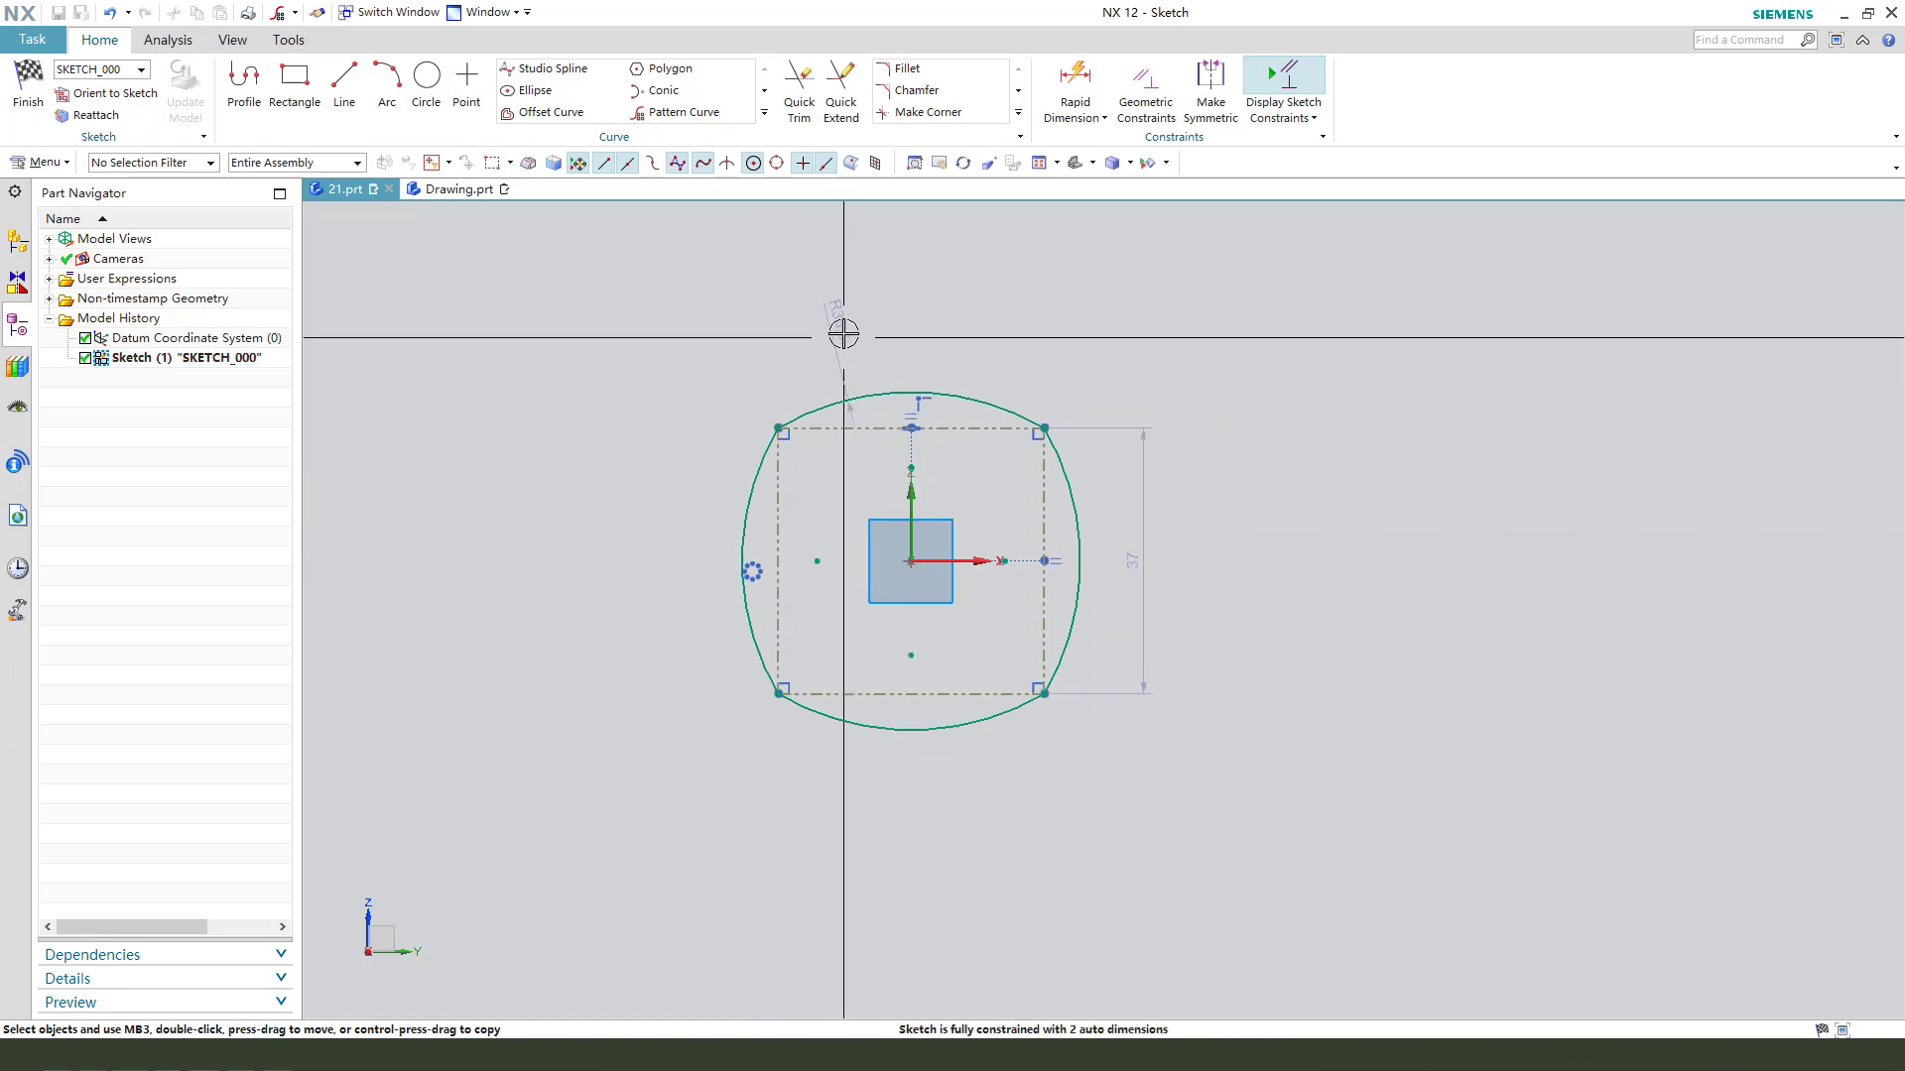
pyautogui.click(910, 392)
pyautogui.click(911, 730)
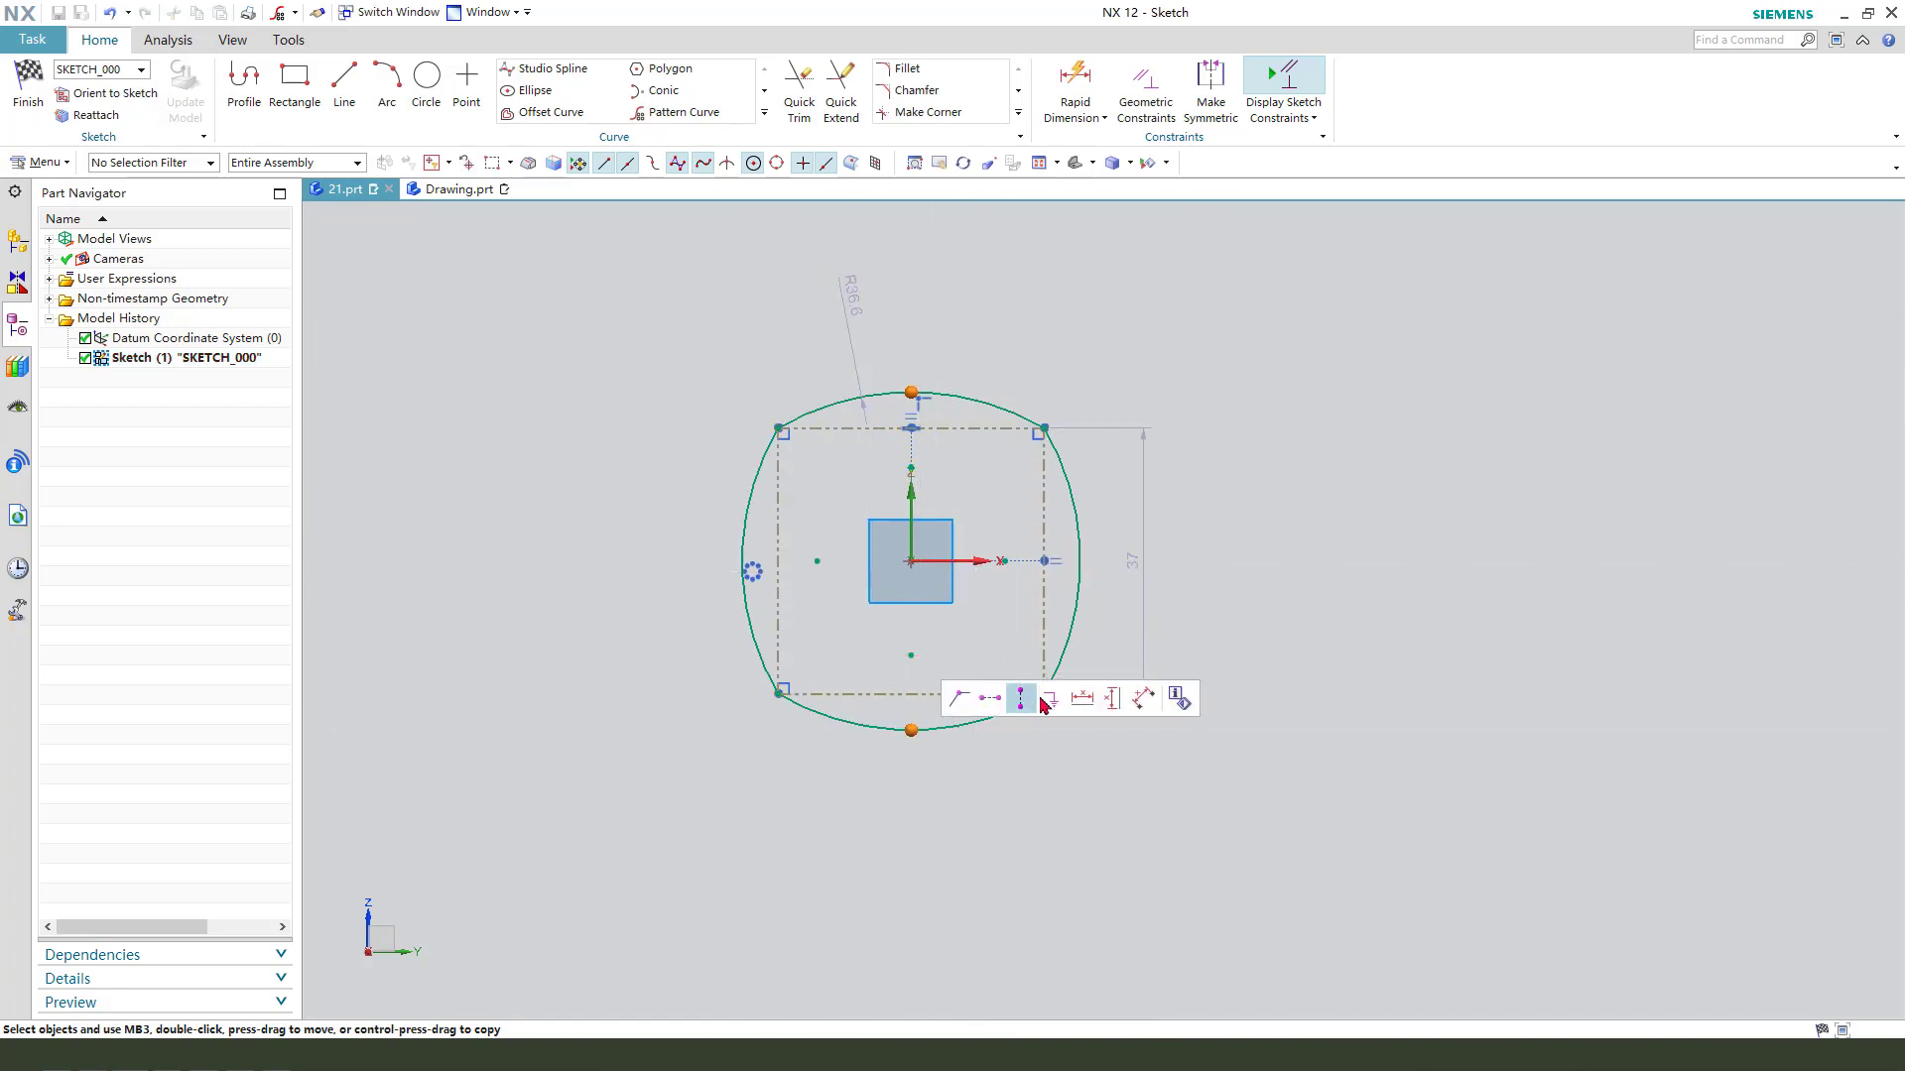
pyautogui.moveTo(924, 487); pyautogui.dragTo(1178, 558)
pyautogui.click(1178, 559)
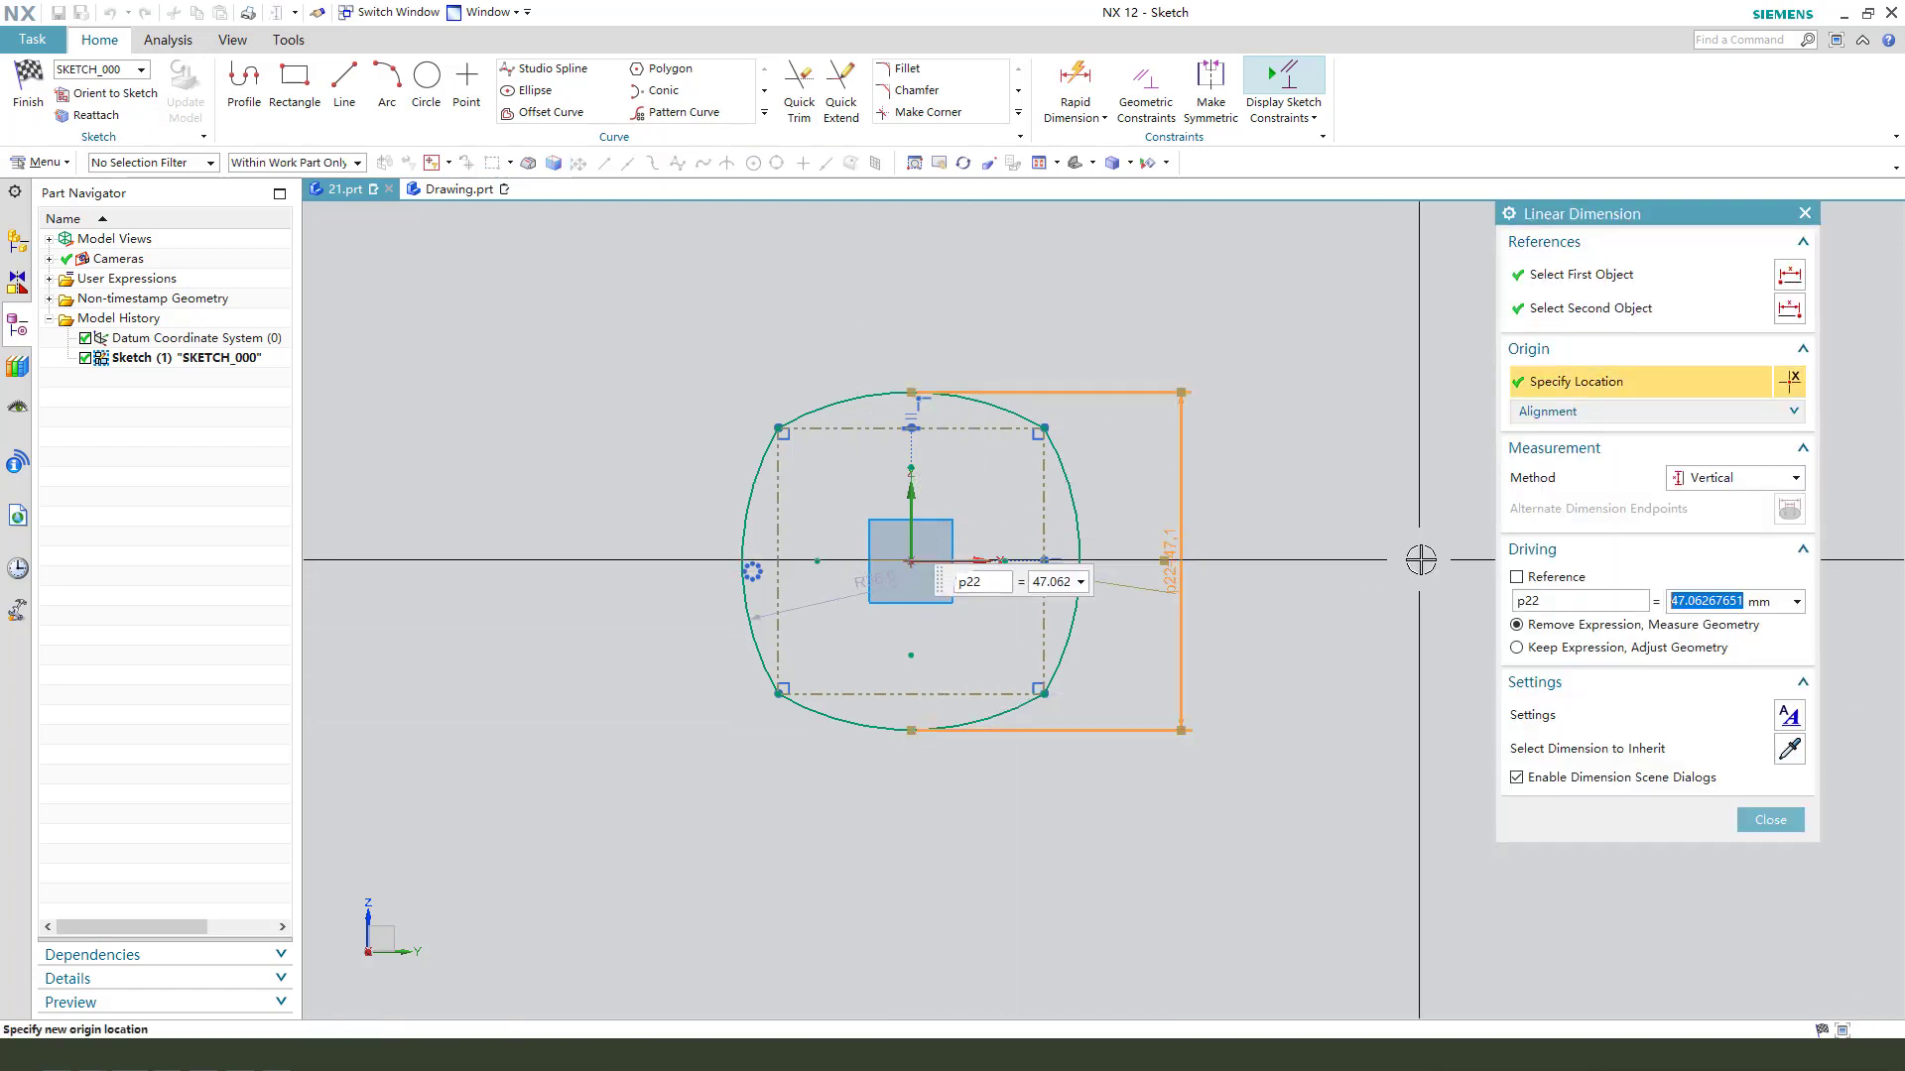
pyautogui.write('20')
pyautogui.press('Return')
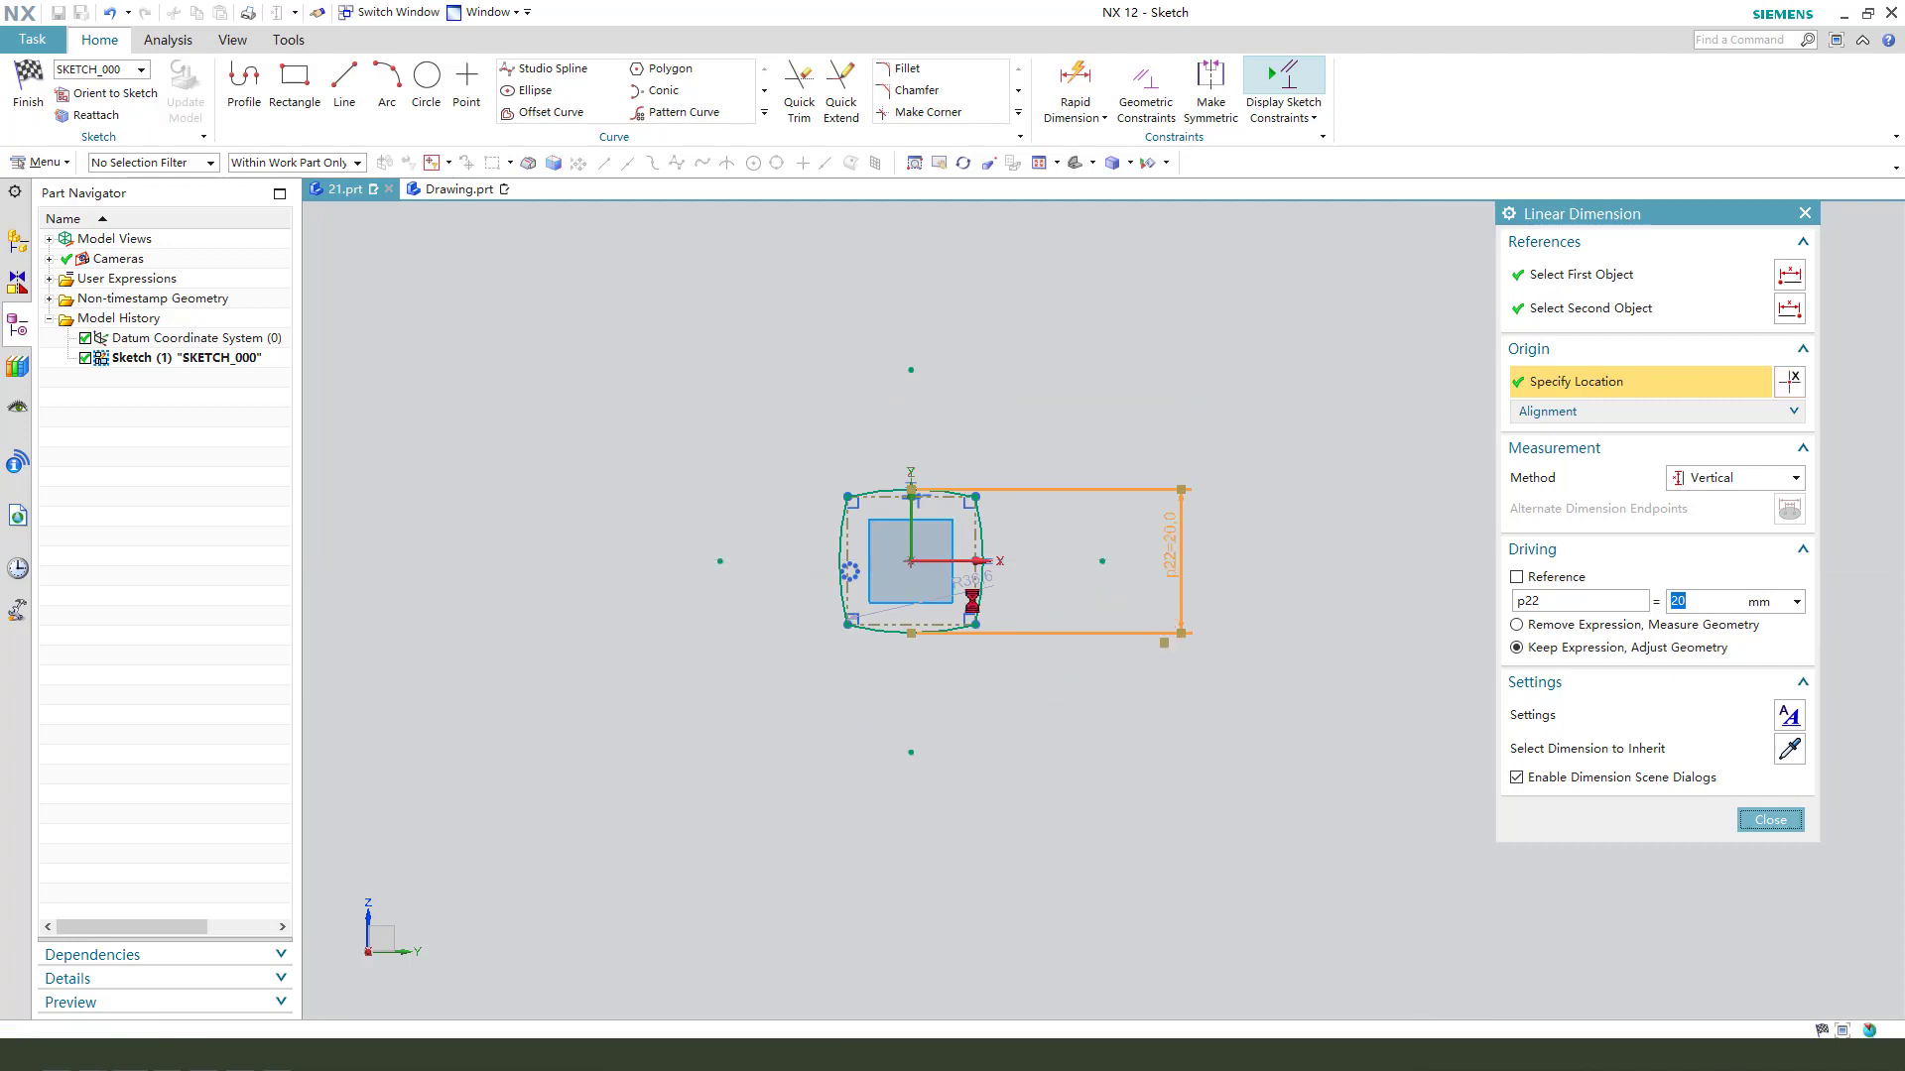
# - Add a point-to-point dimension of 24 mm between the profile's upper-right and lower-left corners
pyautogui.scroll(2, 853, 600)
pyautogui.moveTo(1030, 569); pyautogui.dragTo(915, 566)
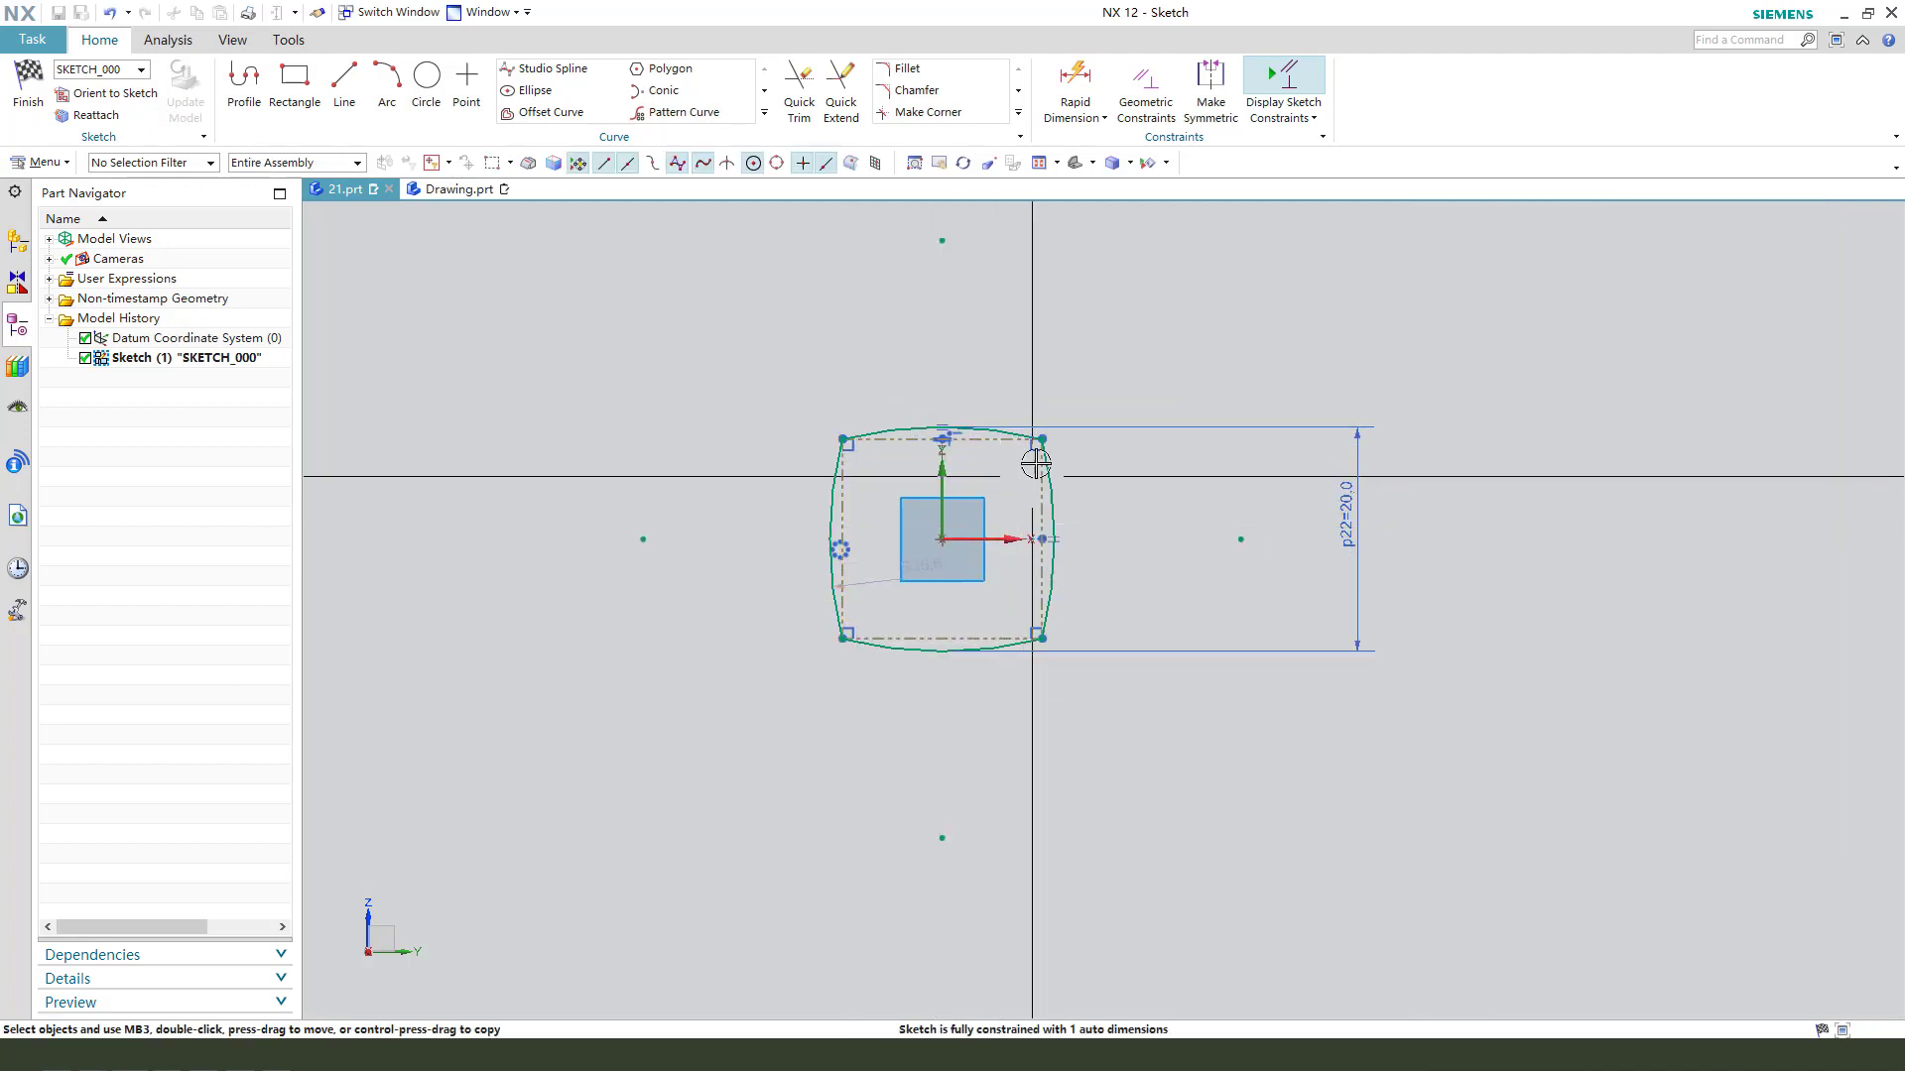
pyautogui.click(1042, 439)
pyautogui.click(842, 638)
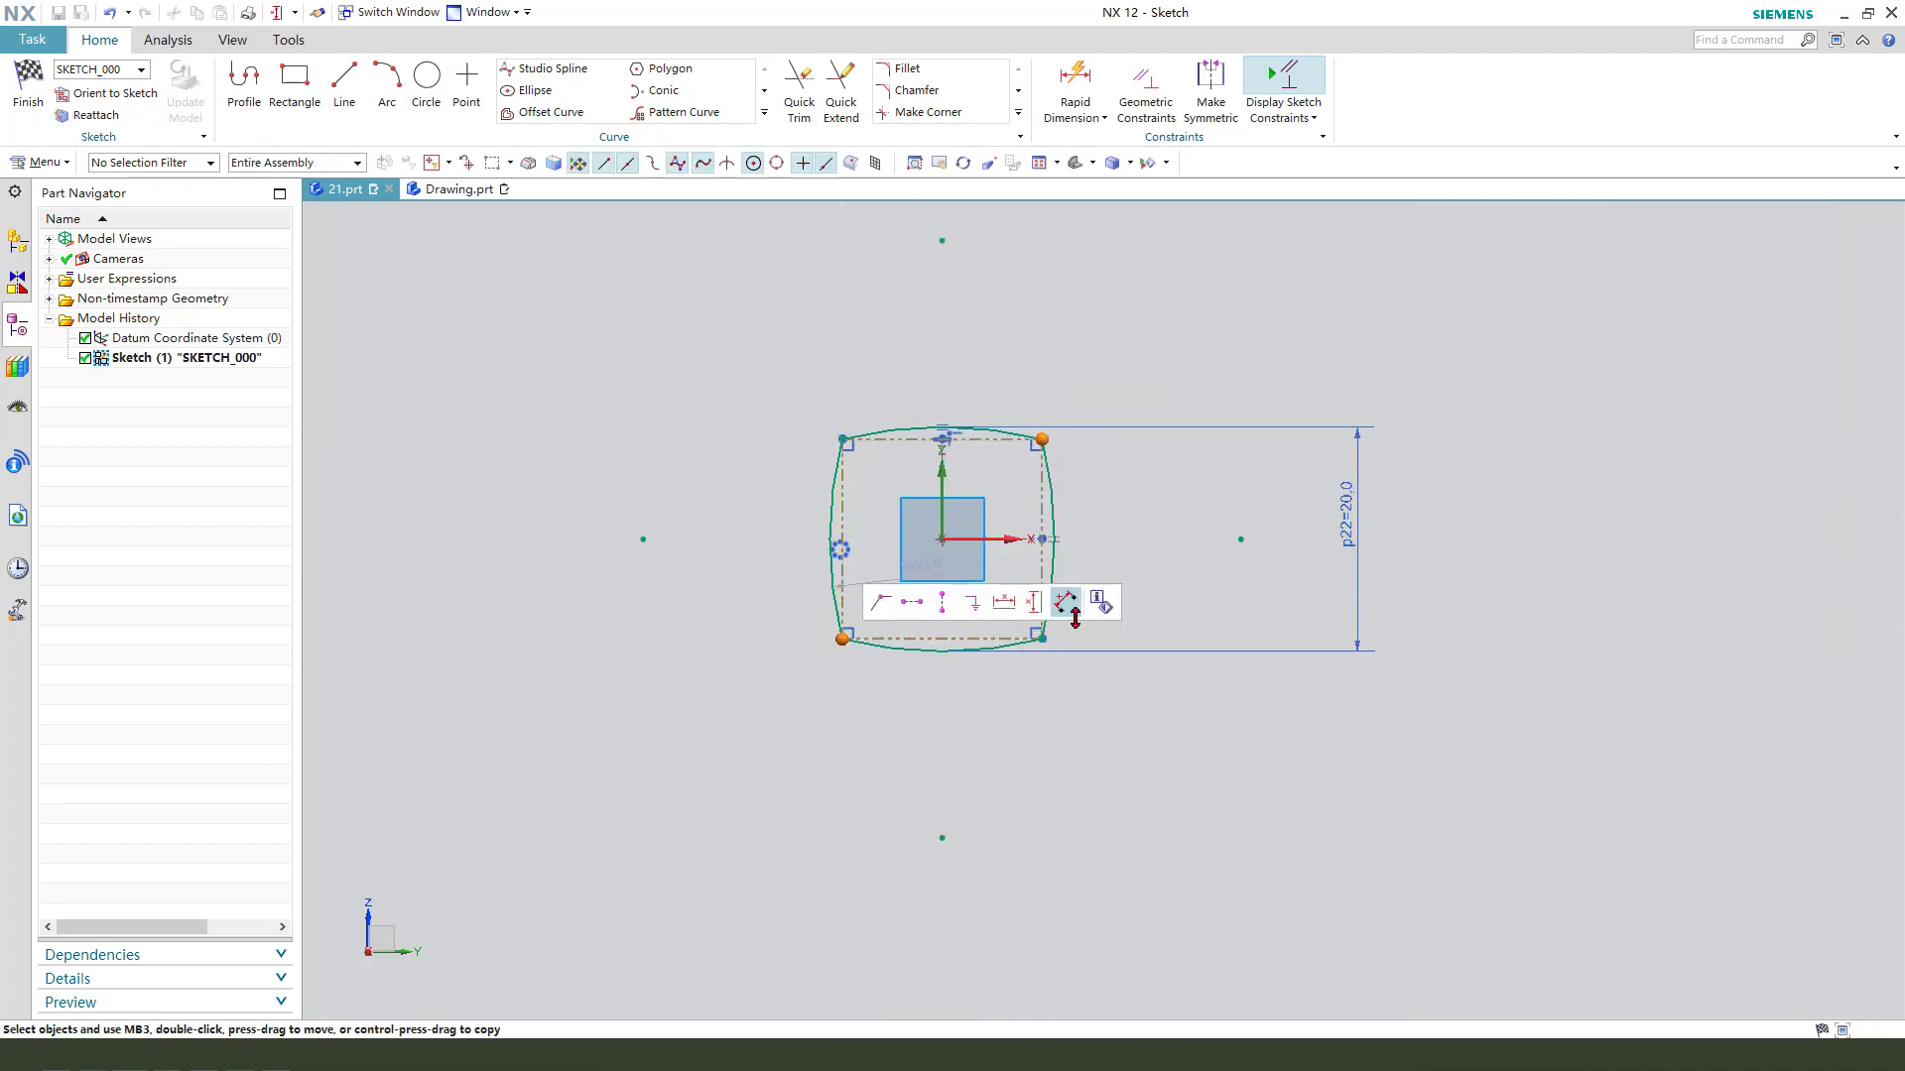
pyautogui.click(1069, 605)
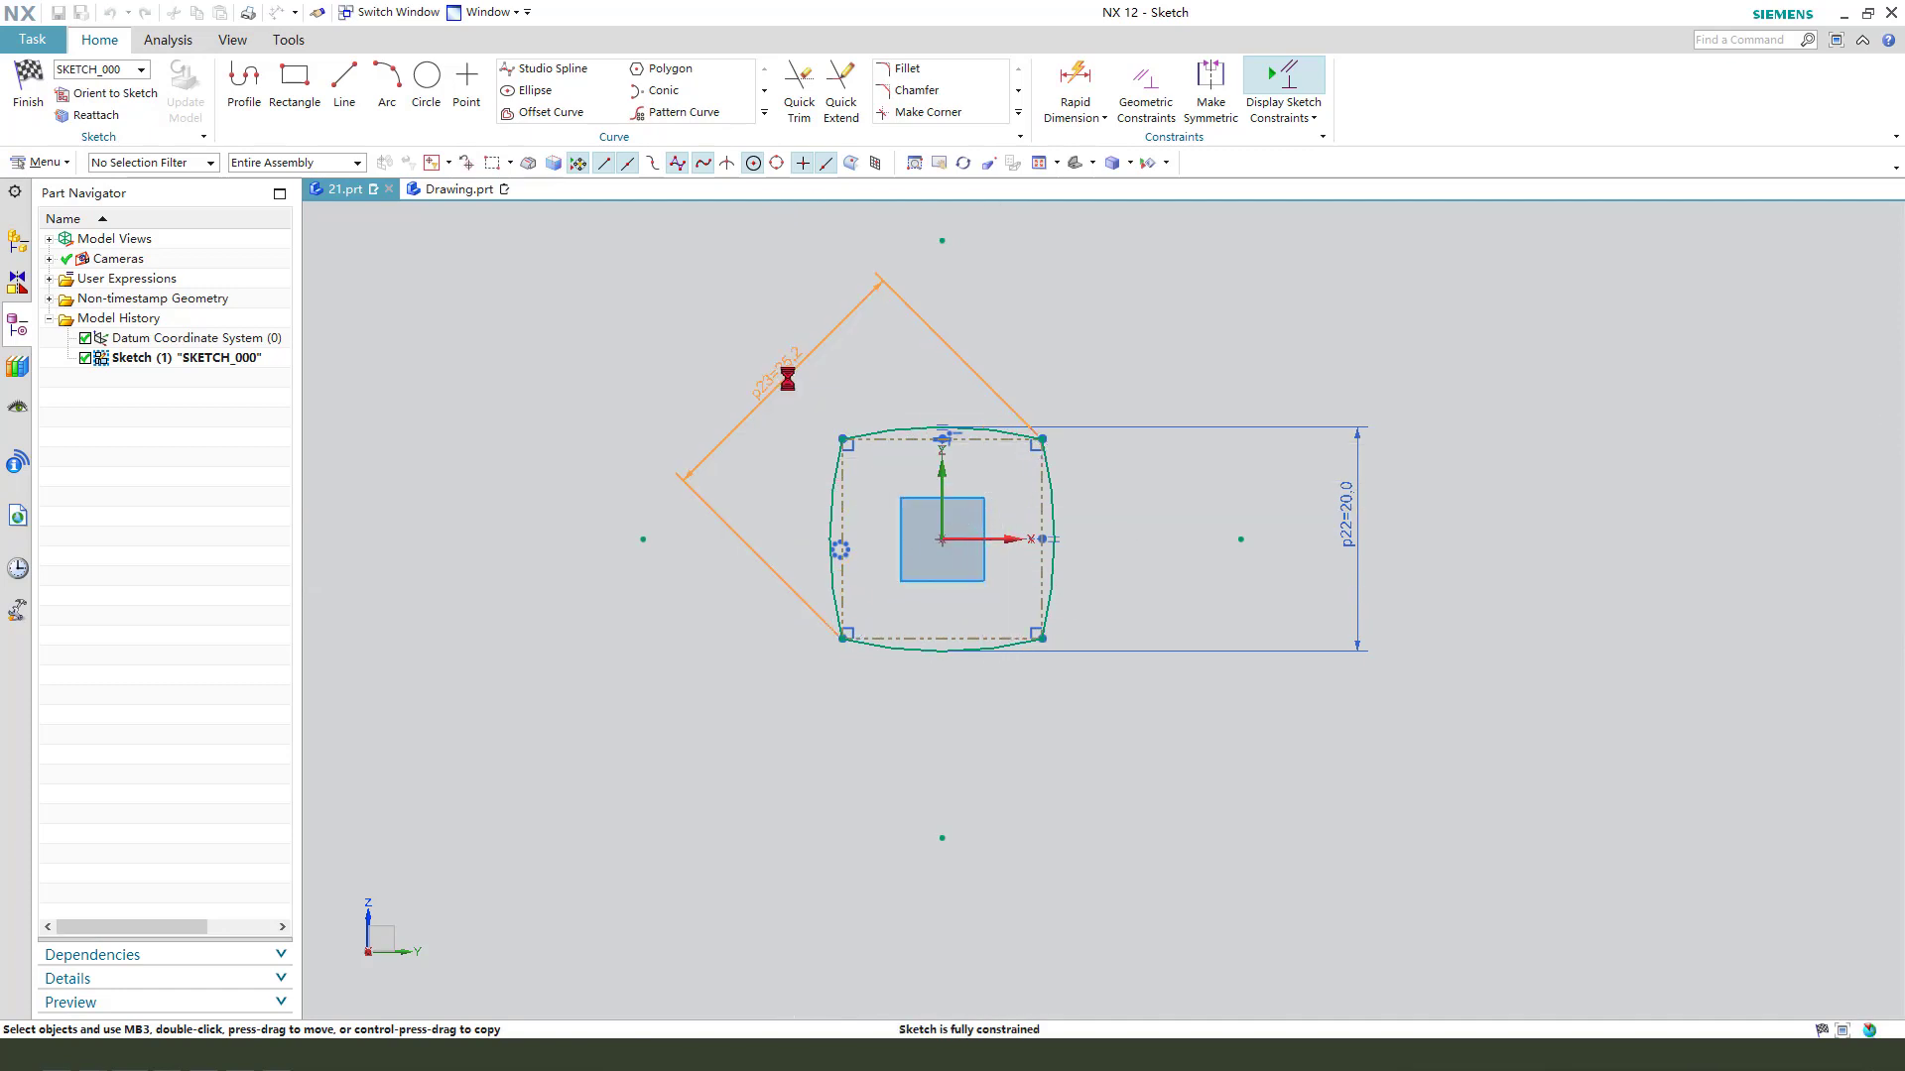
pyautogui.click(788, 380)
pyautogui.write('24')
pyautogui.press('Return')
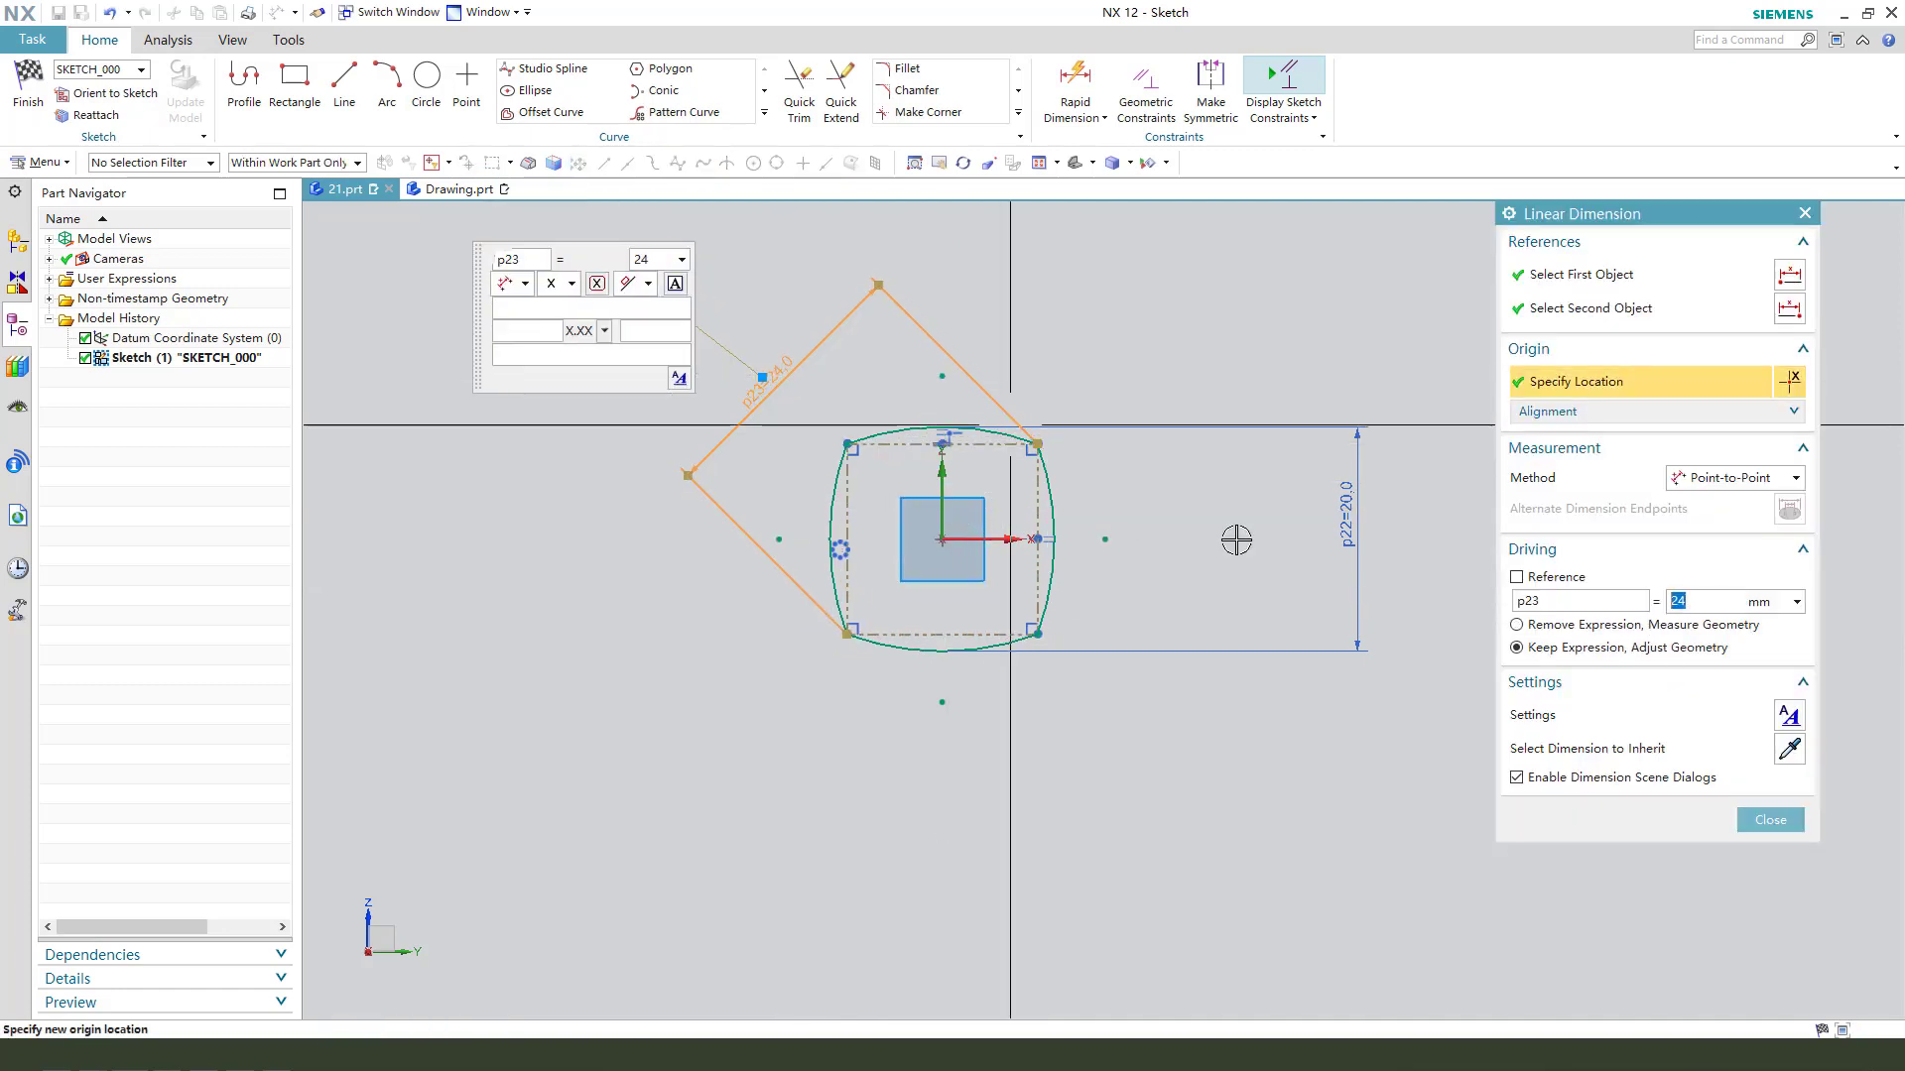
pyautogui.click(1771, 821)
# - Reposition the 24 mm diagonal and 20 mm vertical dimensions closer to the profile
pyautogui.moveTo(785, 367); pyautogui.dragTo(799, 391)
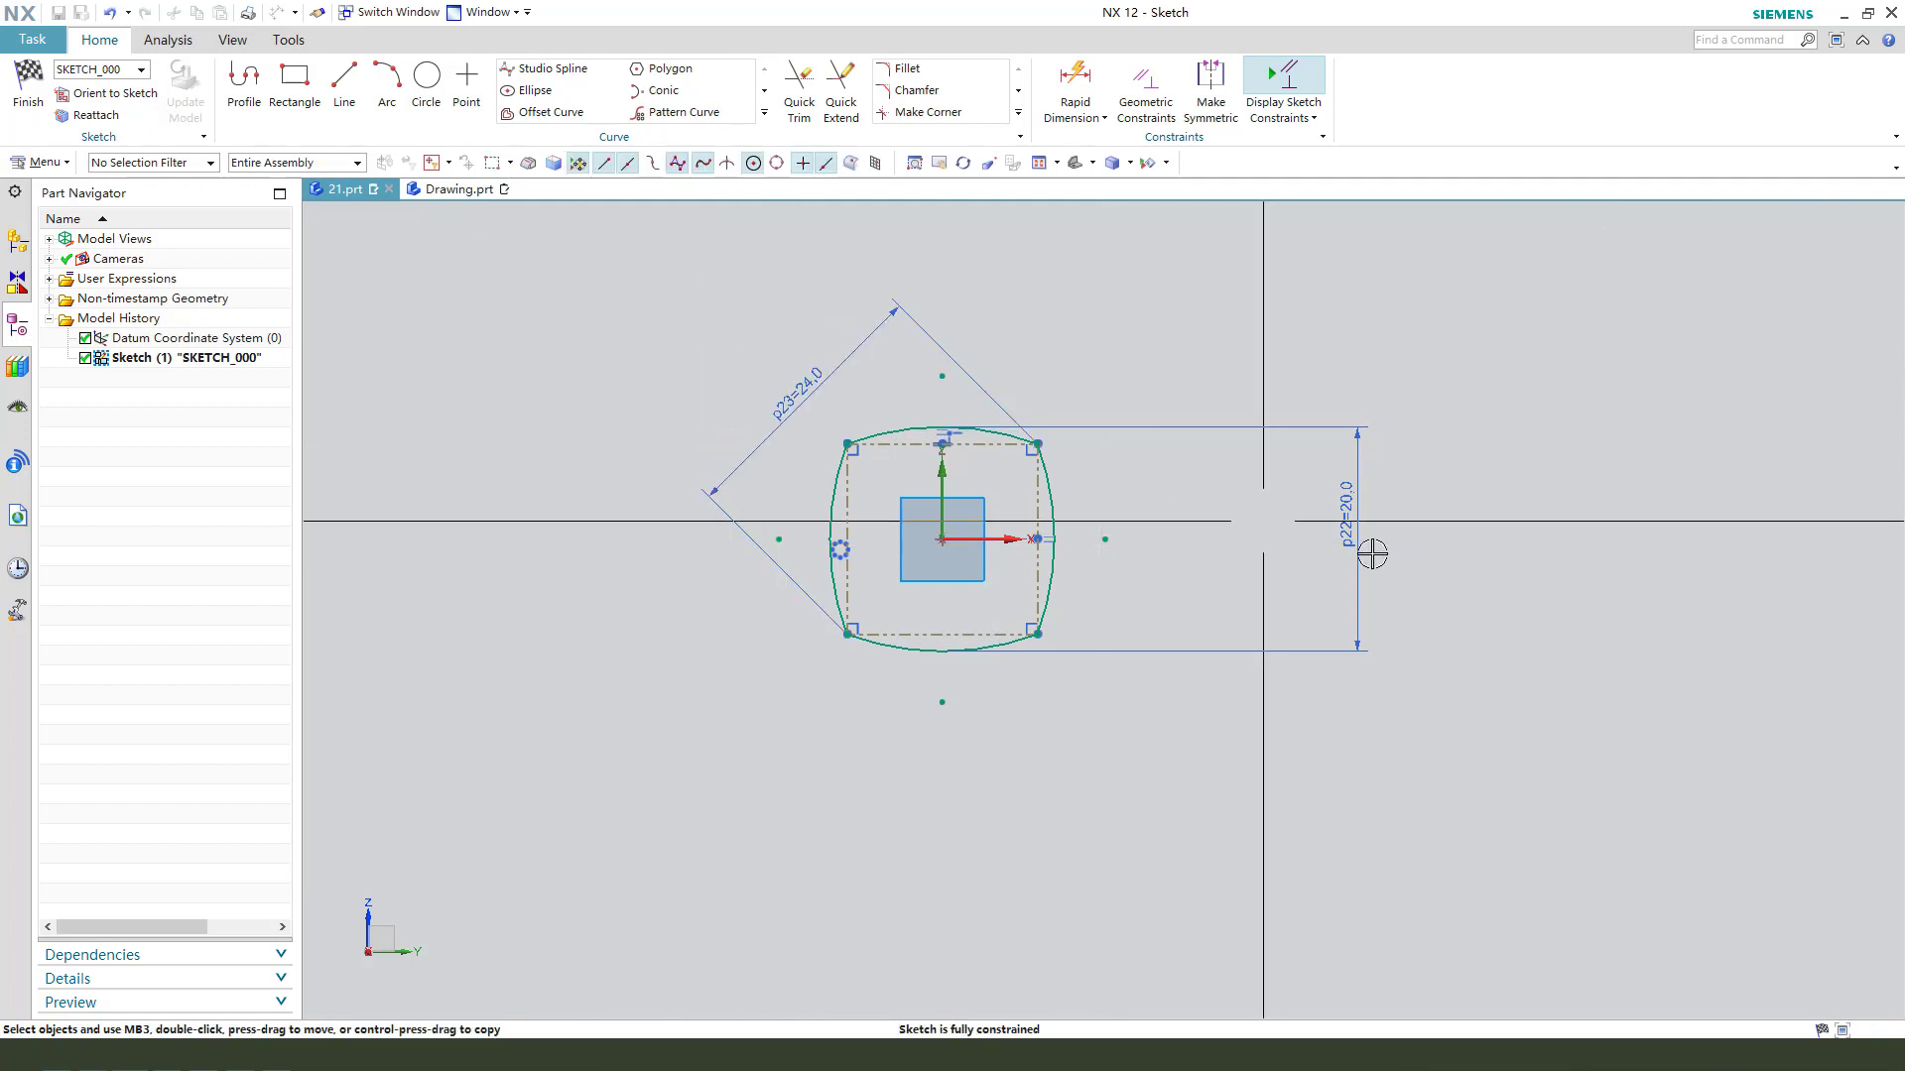
pyautogui.moveTo(1372, 554); pyautogui.dragTo(1143, 553)
pyautogui.scroll(2, 935, 472)
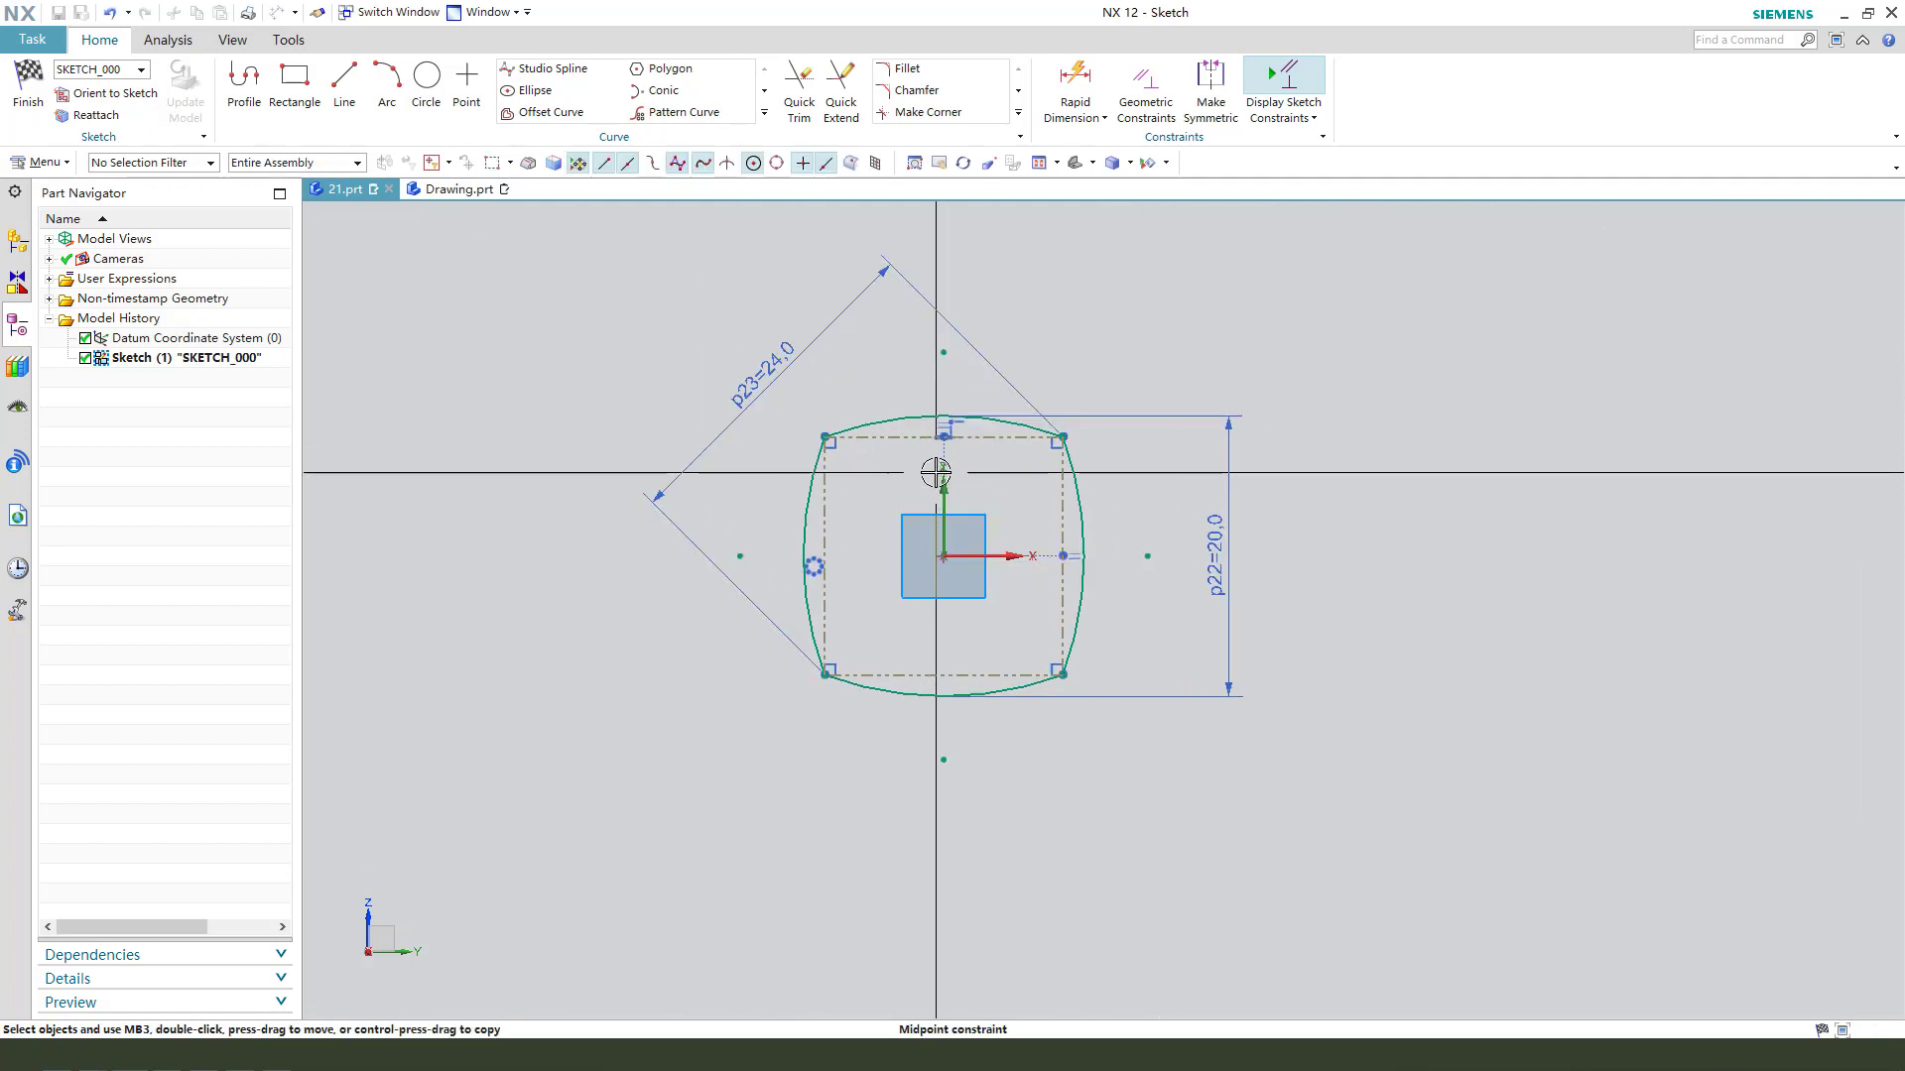
# - Finish the sketch and extrude the four-arc profile 80 mm as a solid with Boolean set to None
pyautogui.click(29, 94)
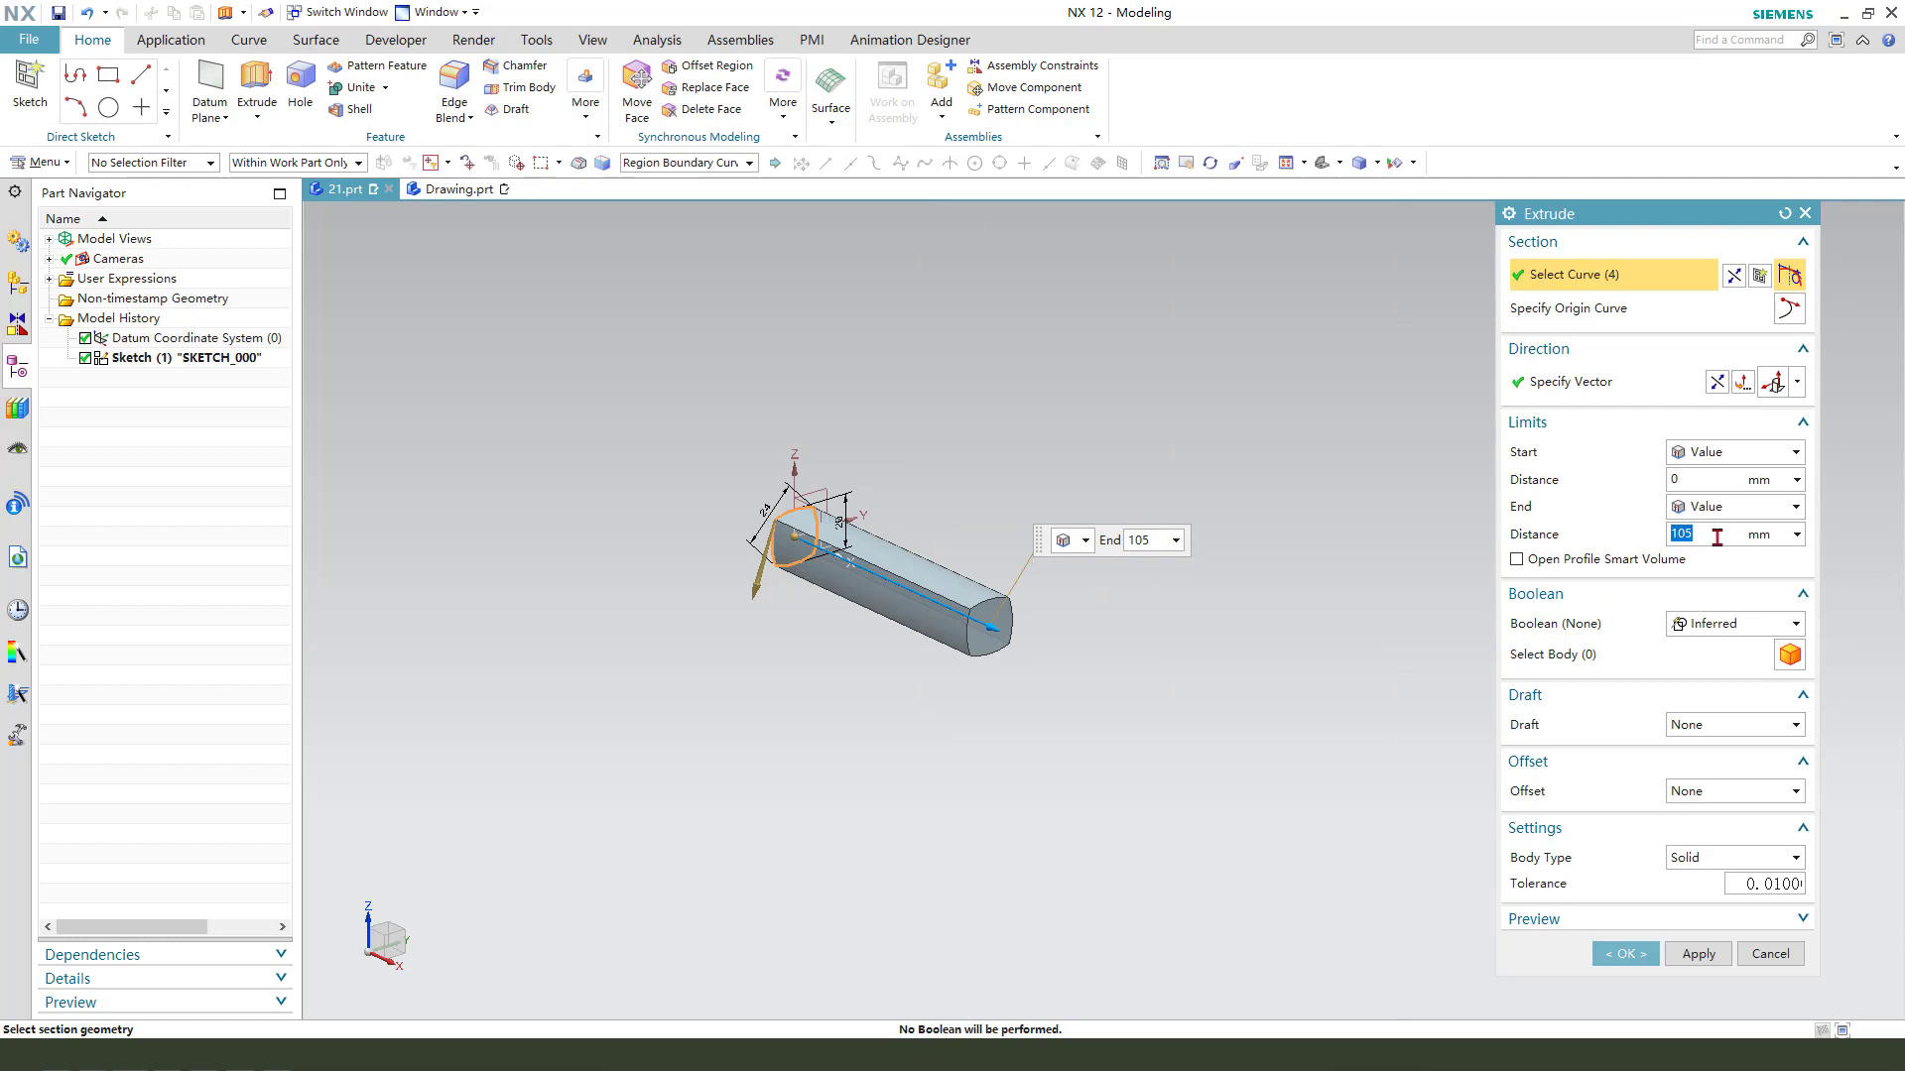
pyautogui.press('Return')
pyautogui.click(1746, 625)
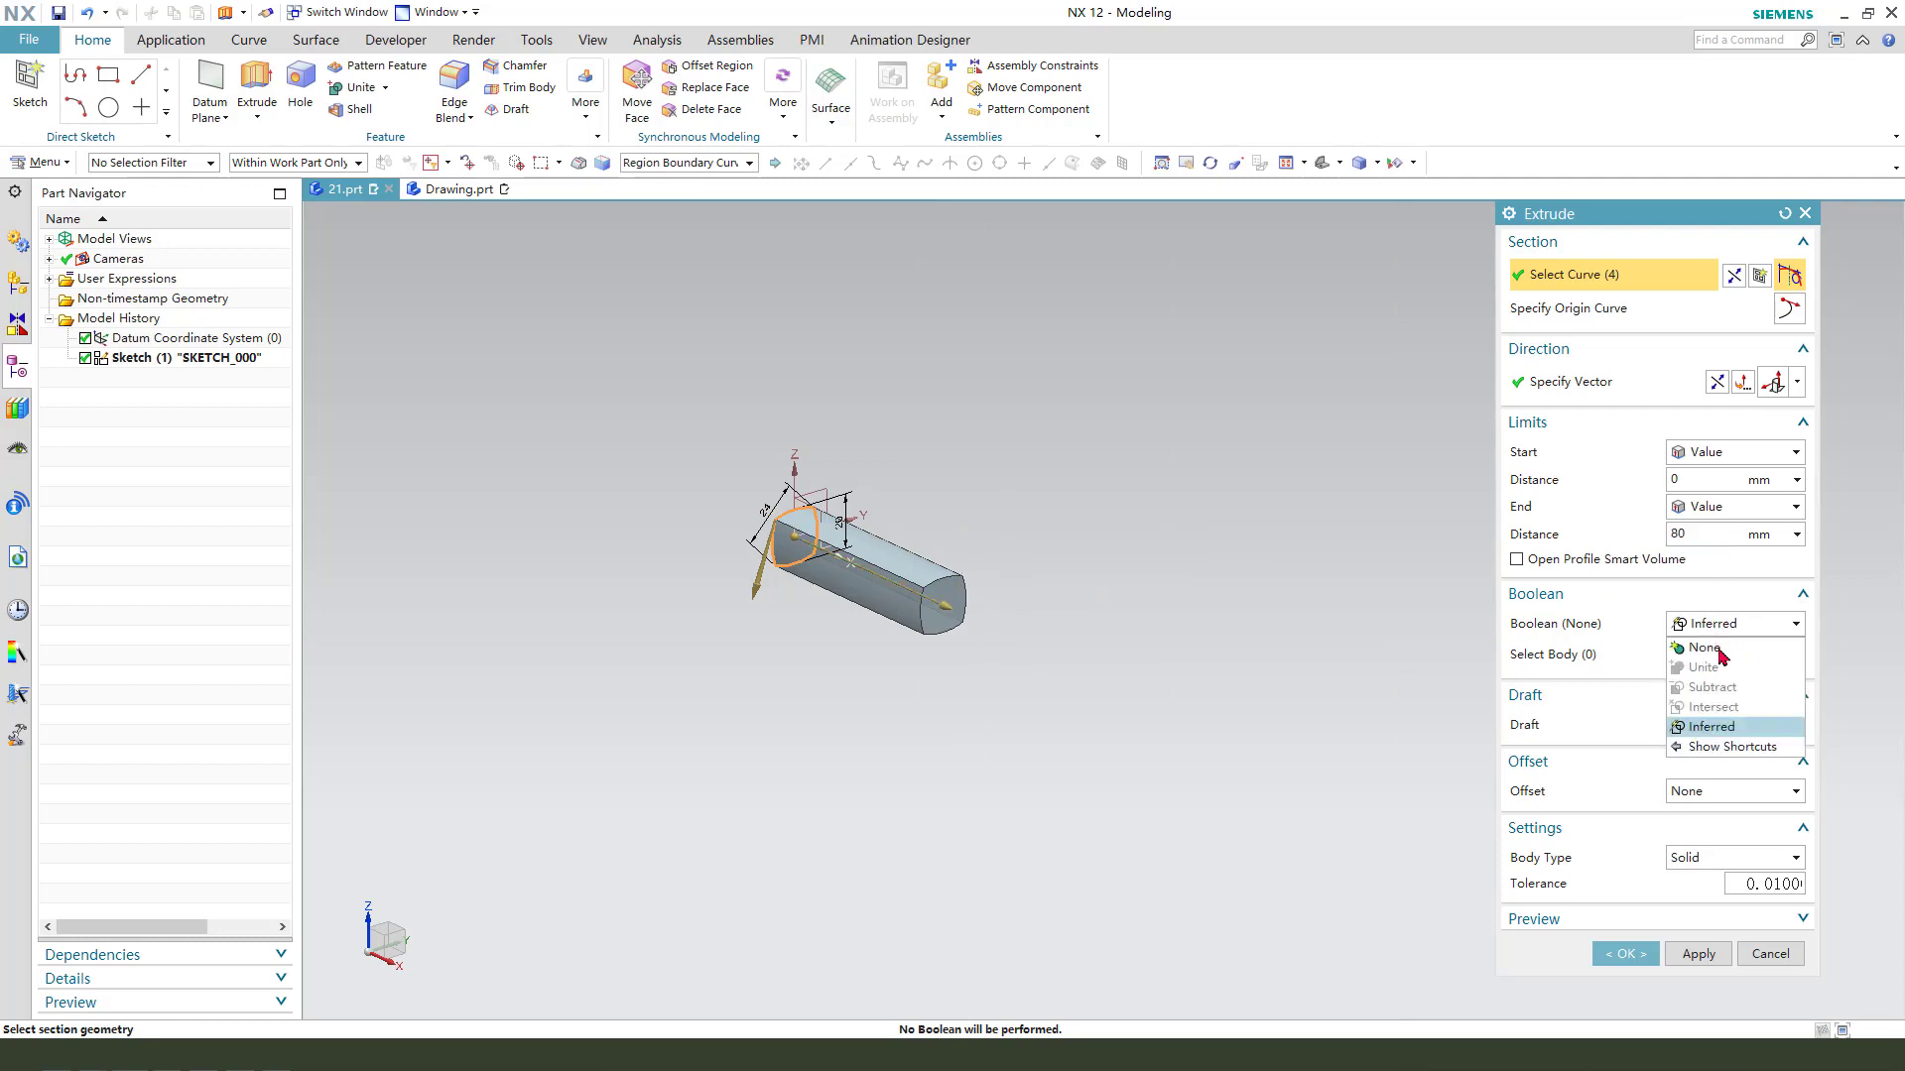
pyautogui.click(1711, 647)
pyautogui.click(1623, 921)
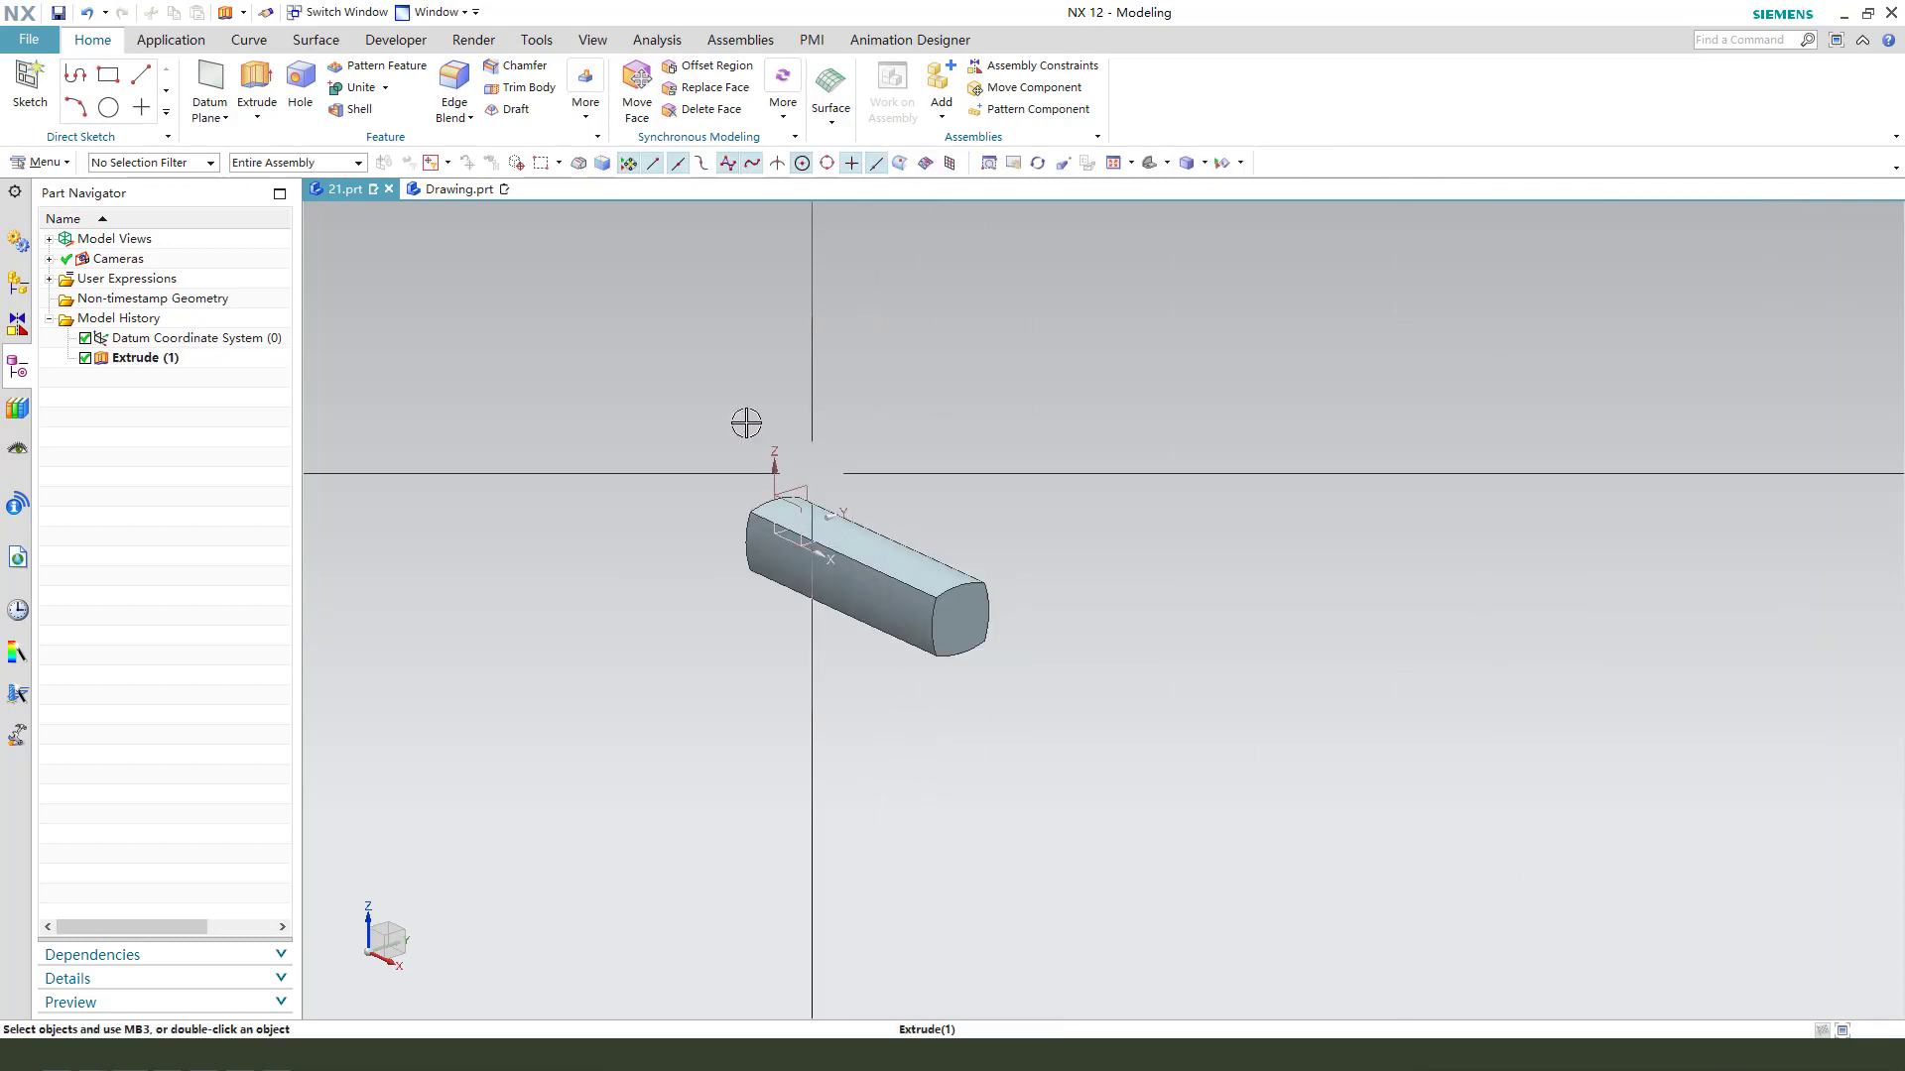
# - Start another Extrude and open its section sketch on the datum XZ plane along the bar
pyautogui.click(260, 79)
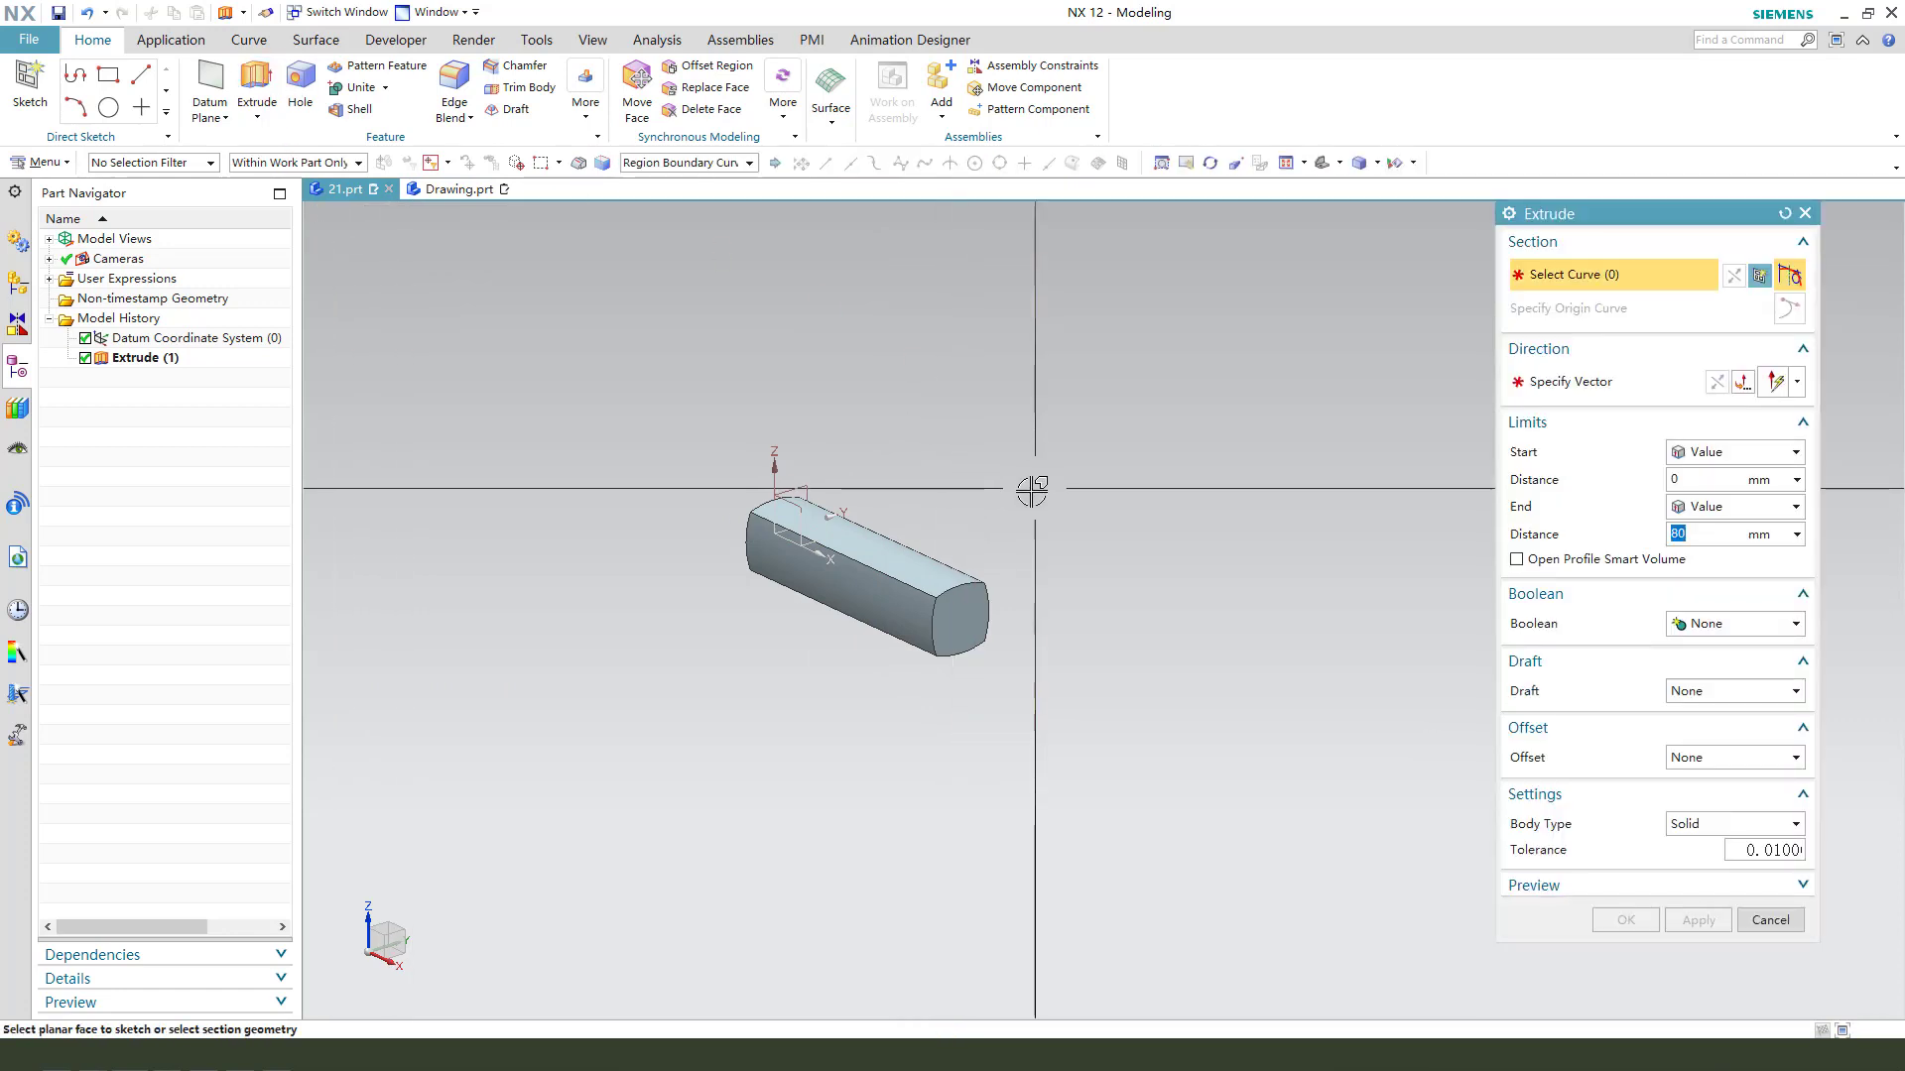
pyautogui.click(795, 508)
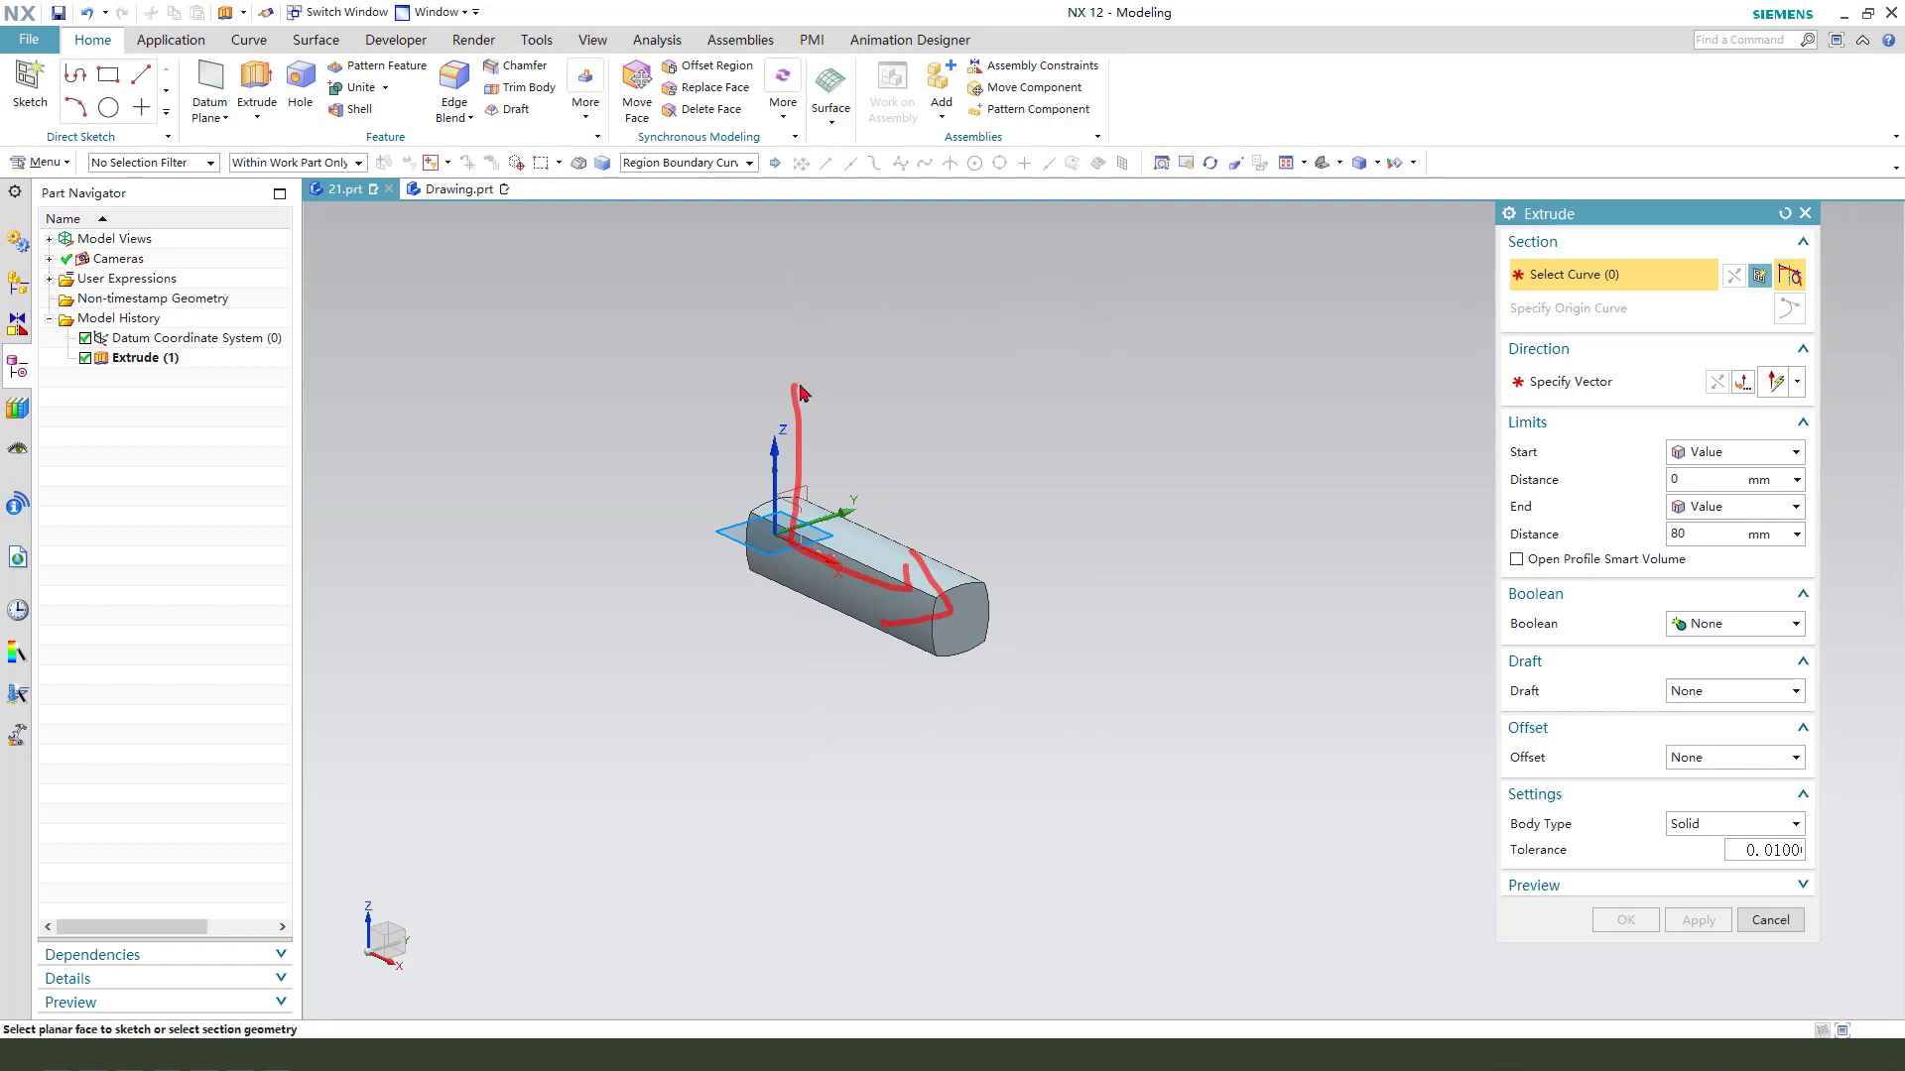
pyautogui.click(806, 536)
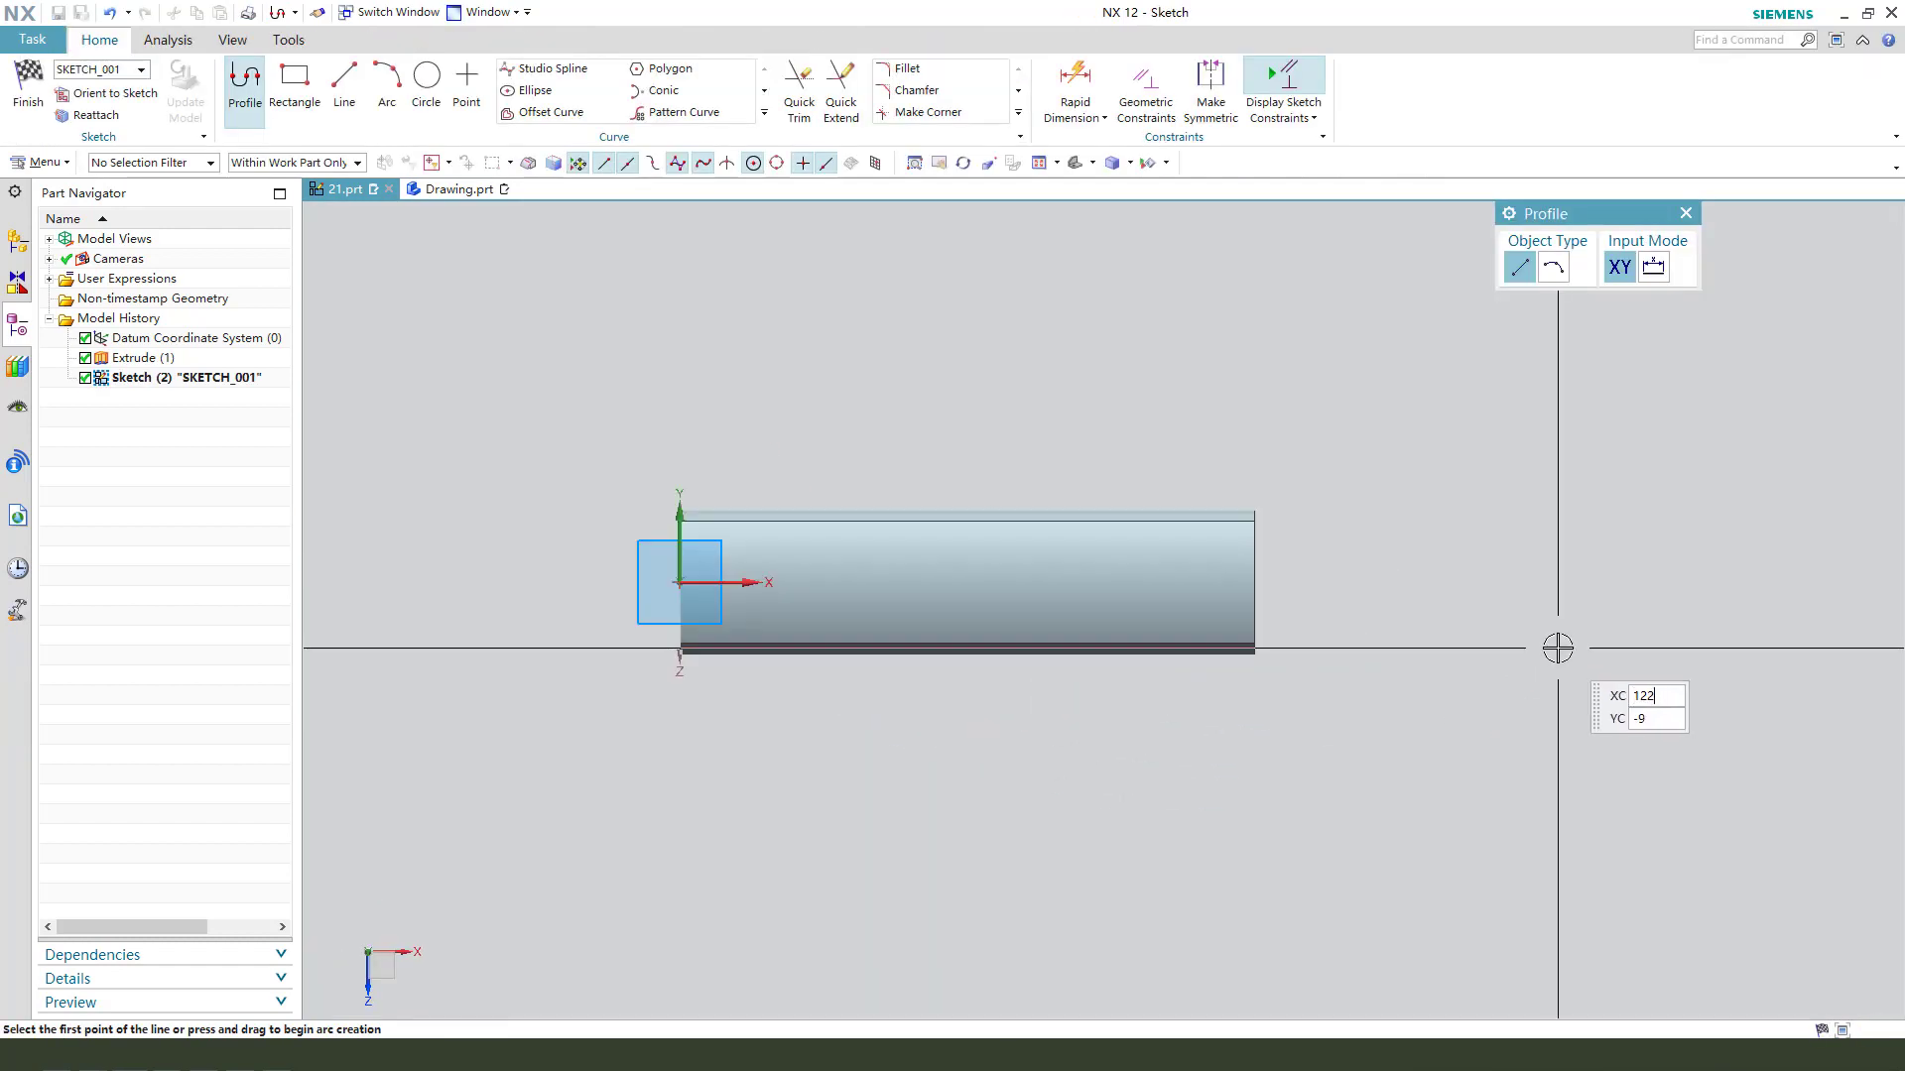
# - Leave the empty section sketch and open it again on the datum XZ plane from a front-aligned view
pyautogui.scroll(1, 1398, 632)
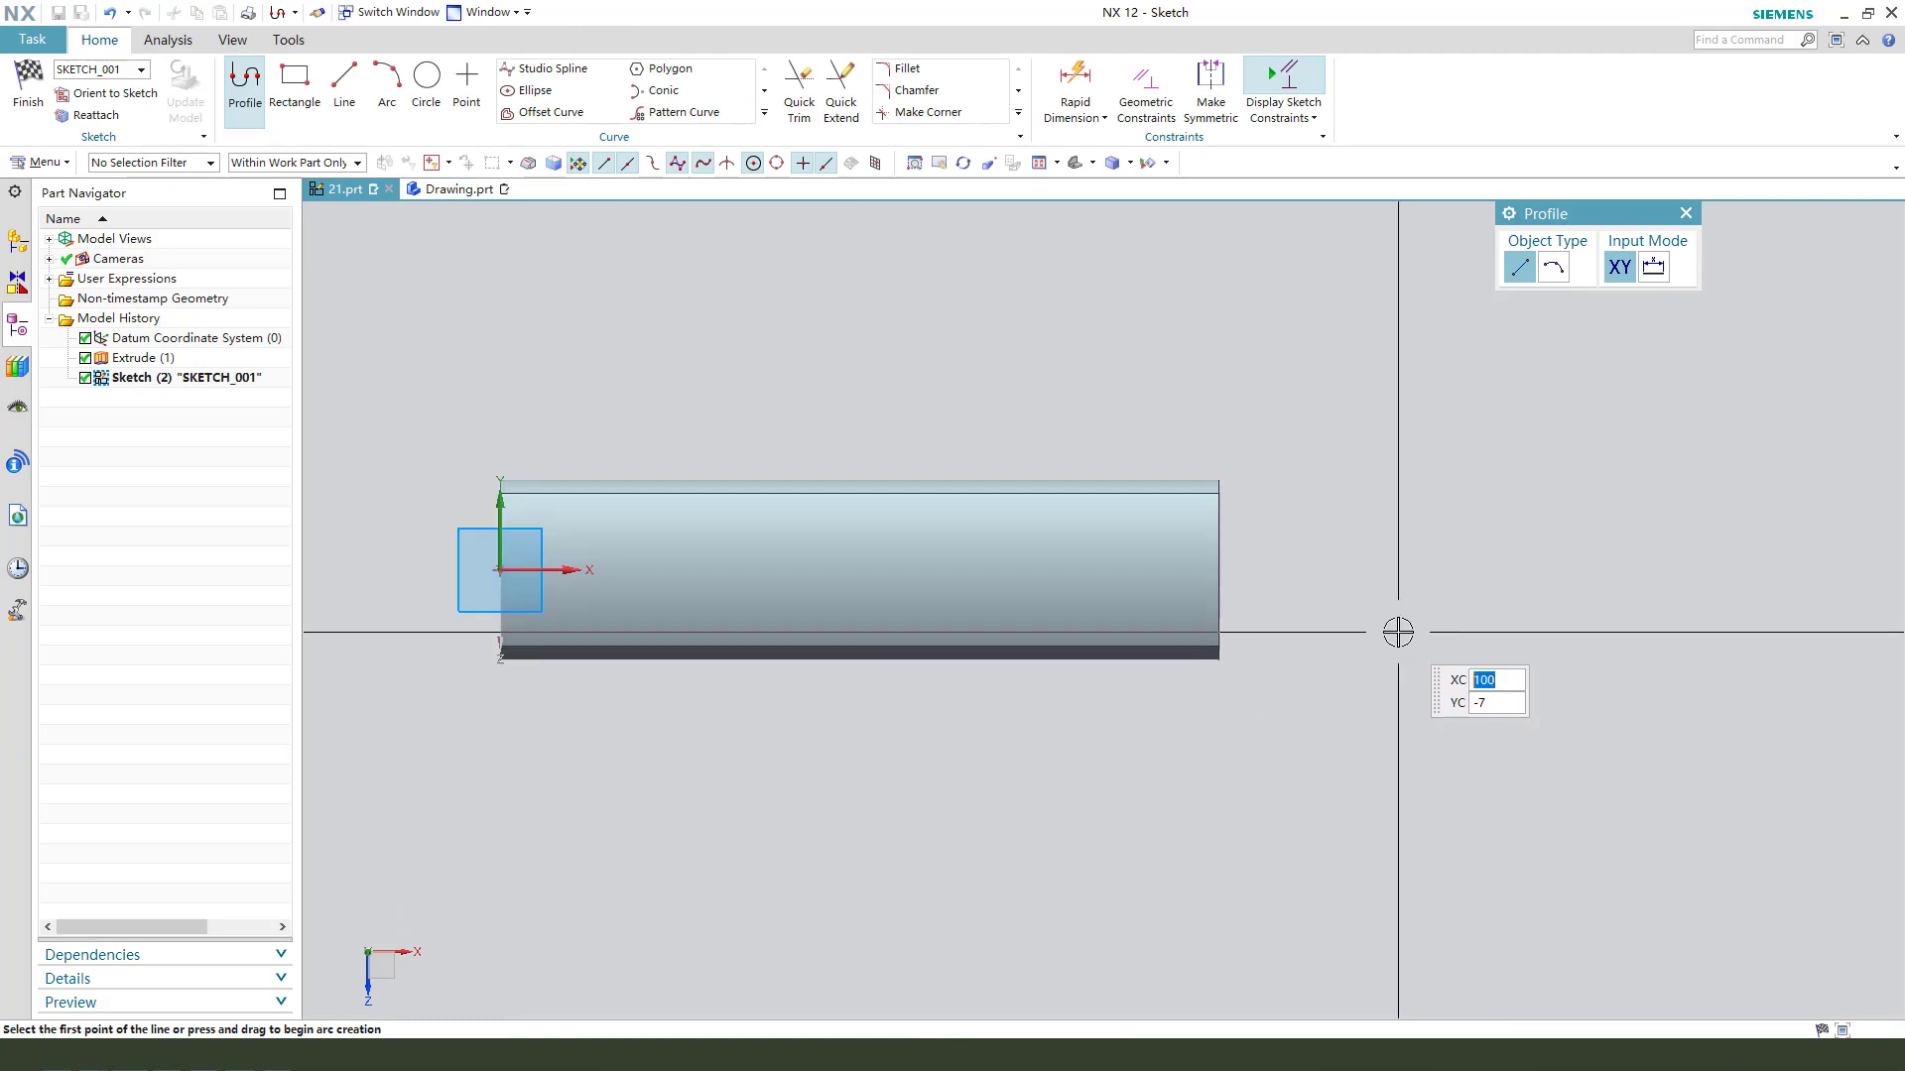
pyautogui.moveTo(1398, 632)
pyautogui.mouseDown(button='middle')
pyautogui.moveTo(1314, 659)
pyautogui.moveTo(1356, 659)
pyautogui.moveTo(1386, 556)
pyautogui.moveTo(1275, 578)
pyautogui.mouseUp(button='middle')
pyautogui.click(48, 88)
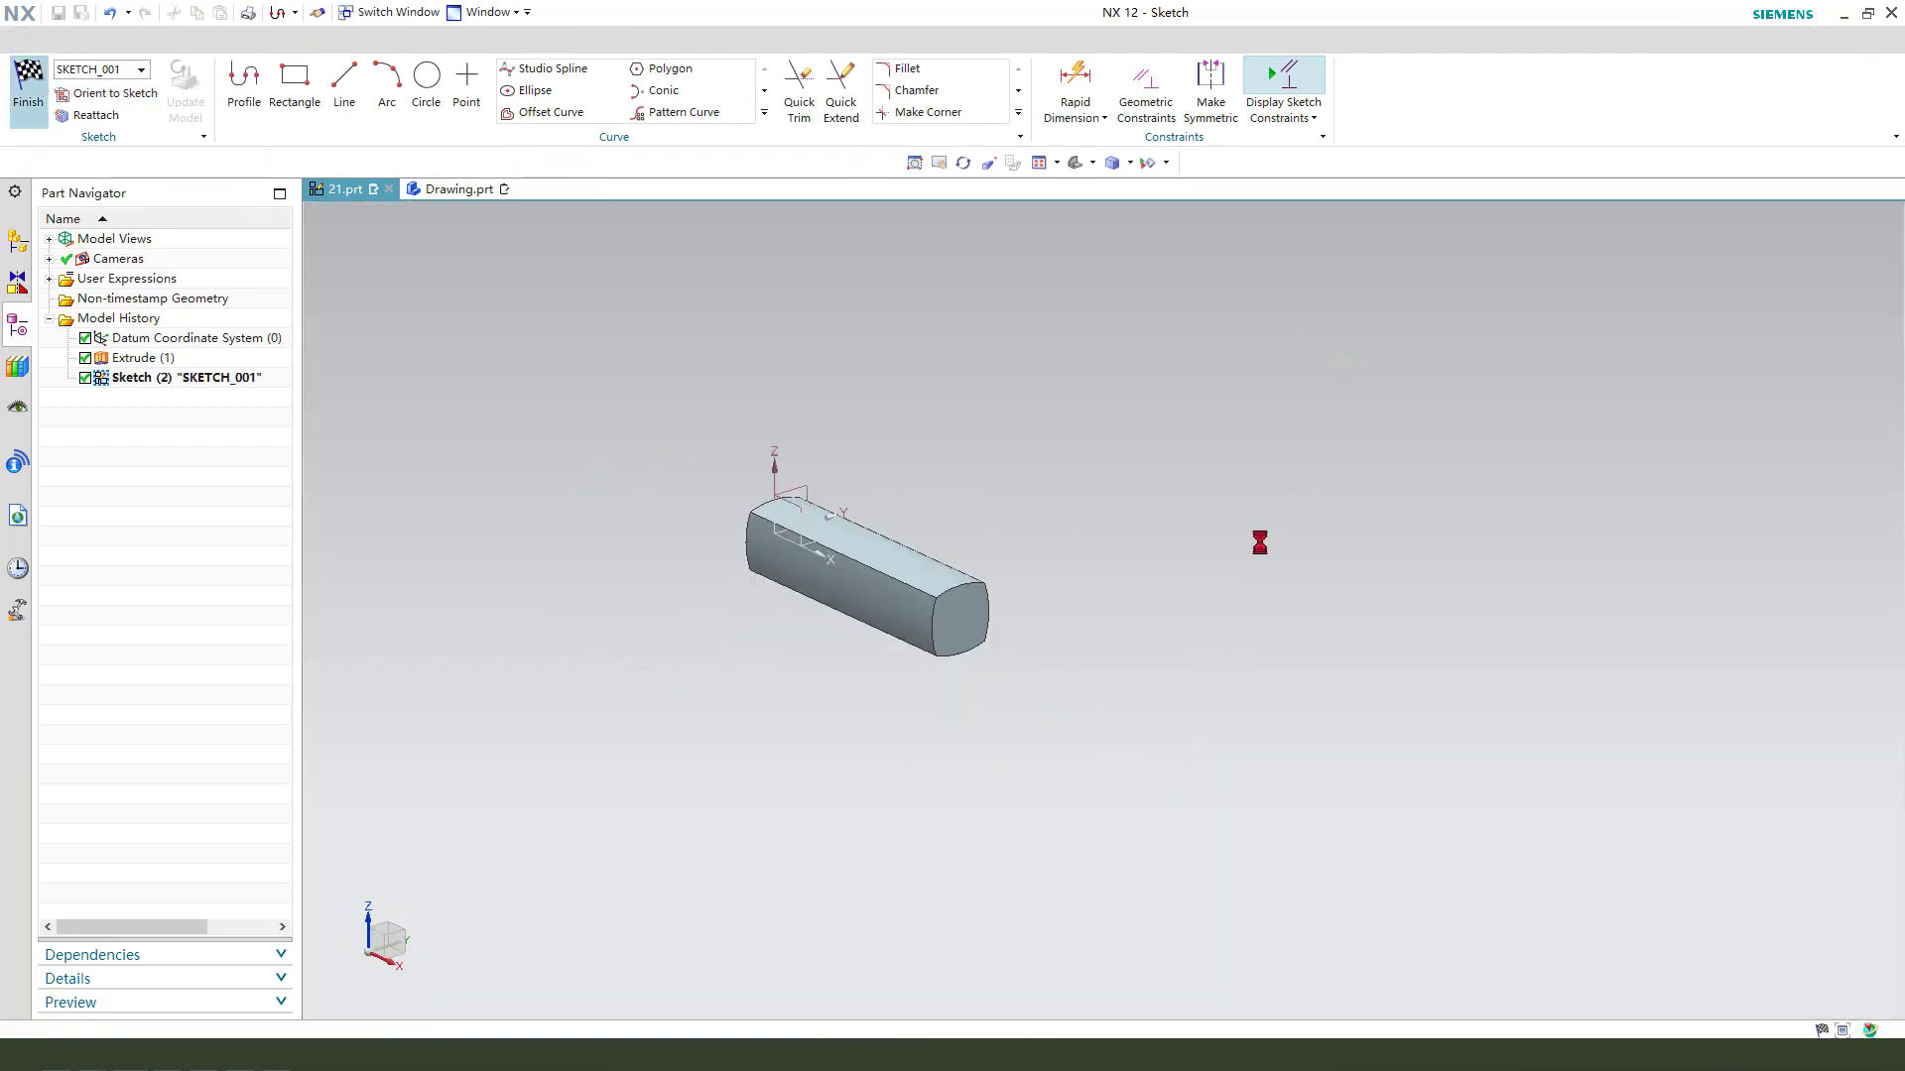
pyautogui.moveTo(837, 530); pyautogui.dragTo(880, 511, button='middle')
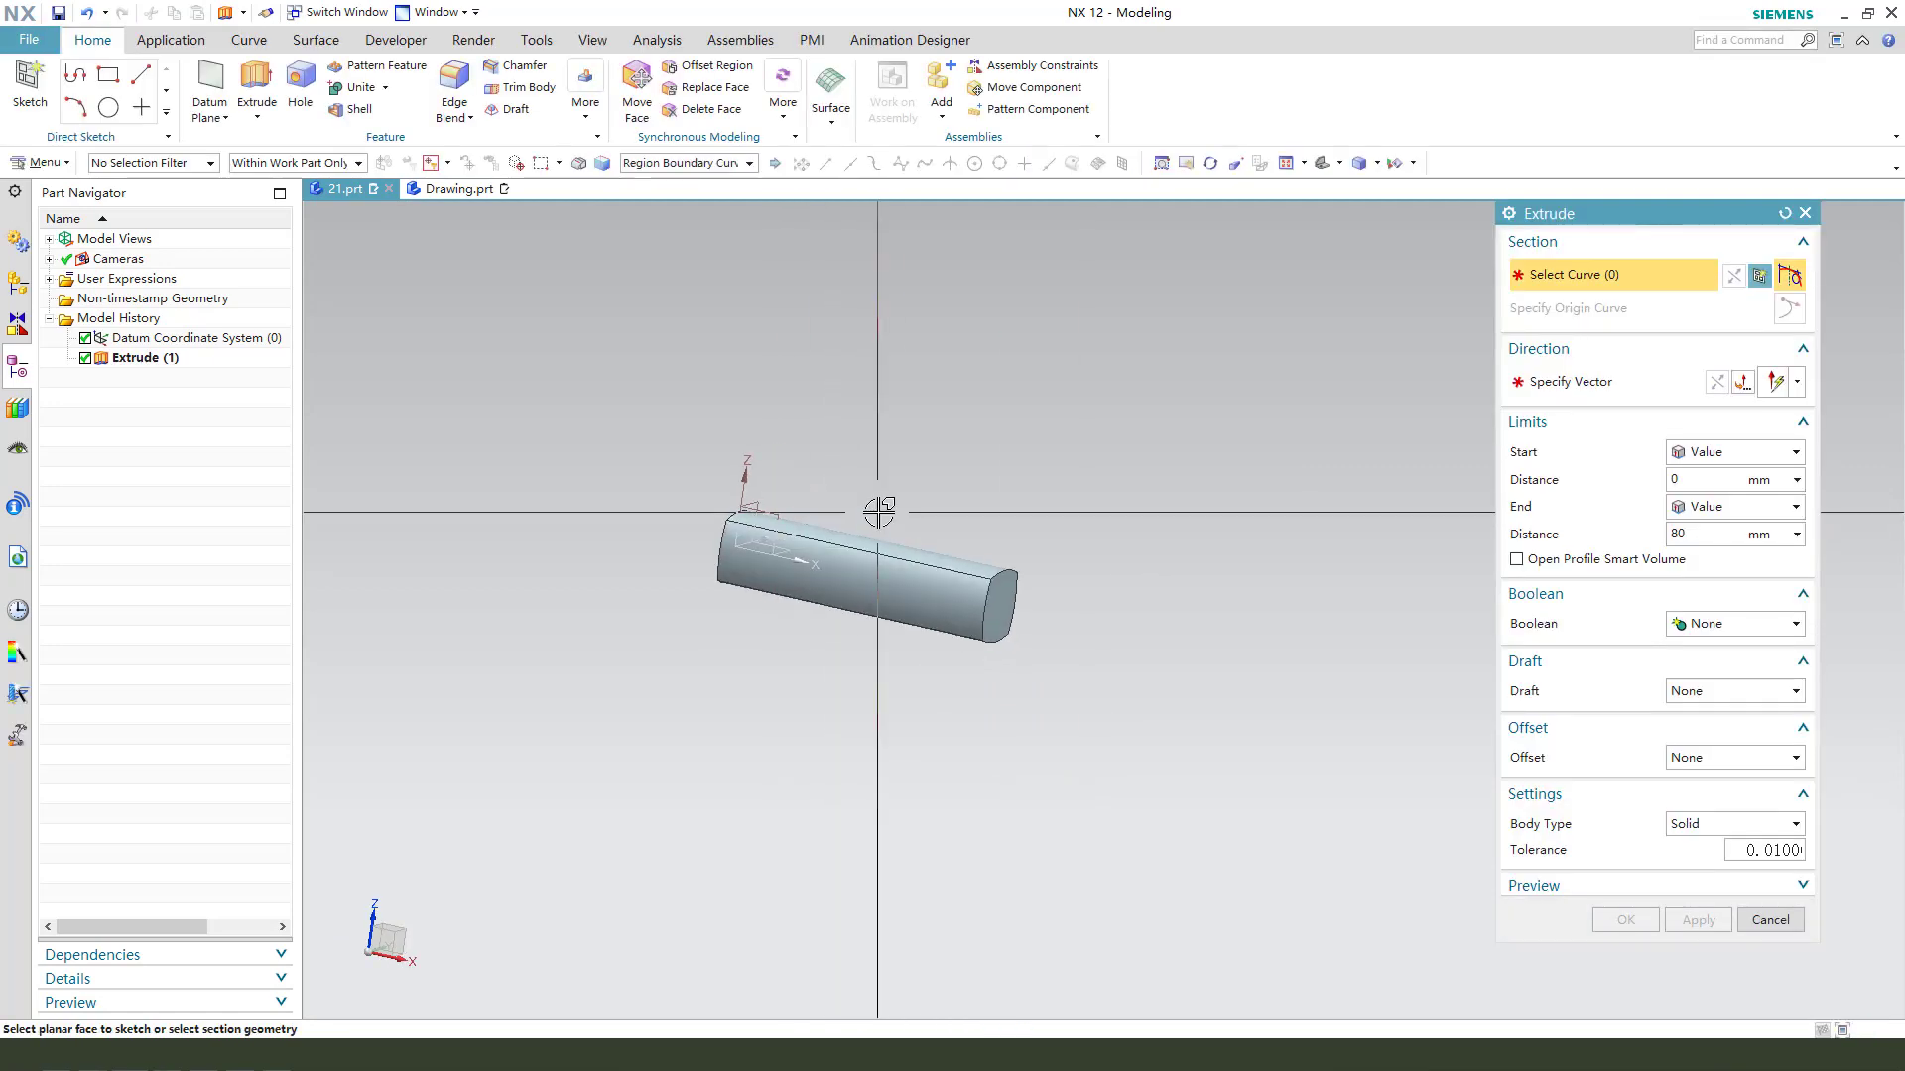
pyautogui.moveTo(822, 597); pyautogui.dragTo(829, 583, button='middle')
pyautogui.press('F8')
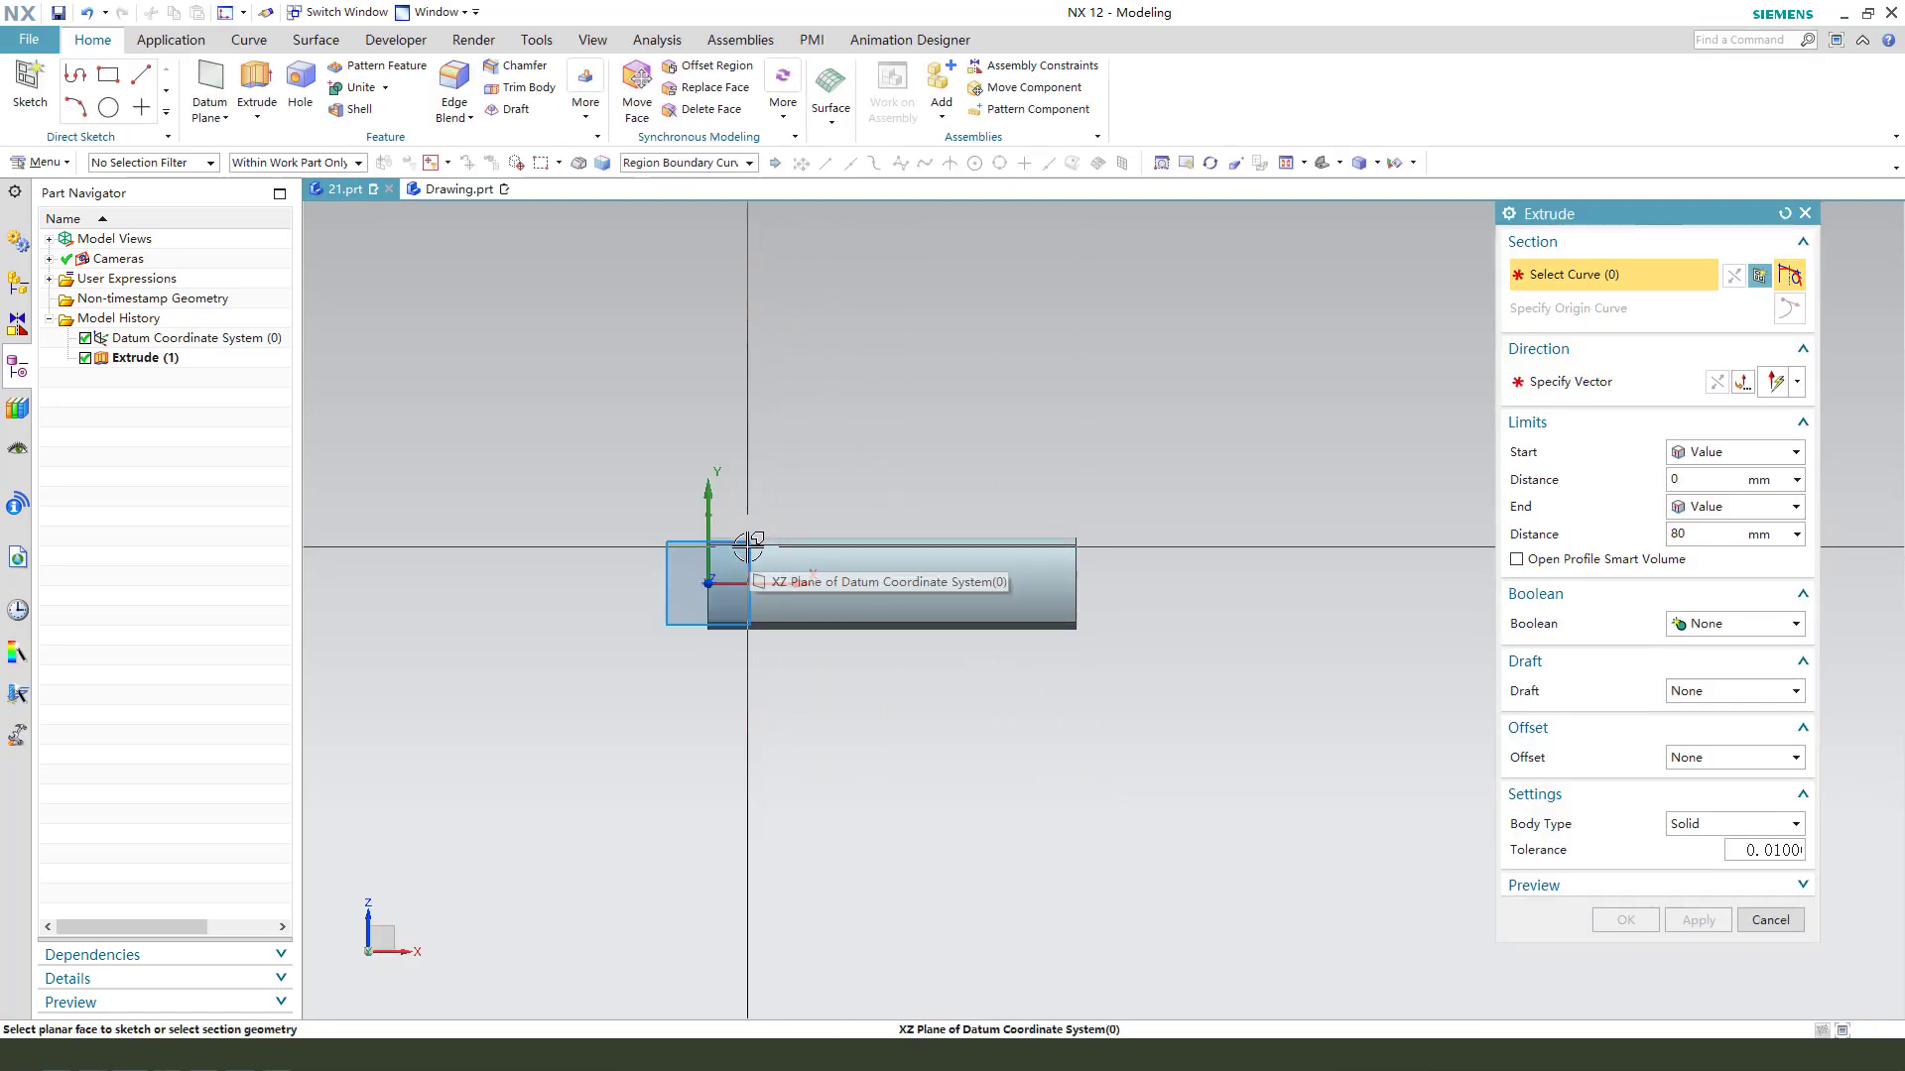
pyautogui.click(749, 544)
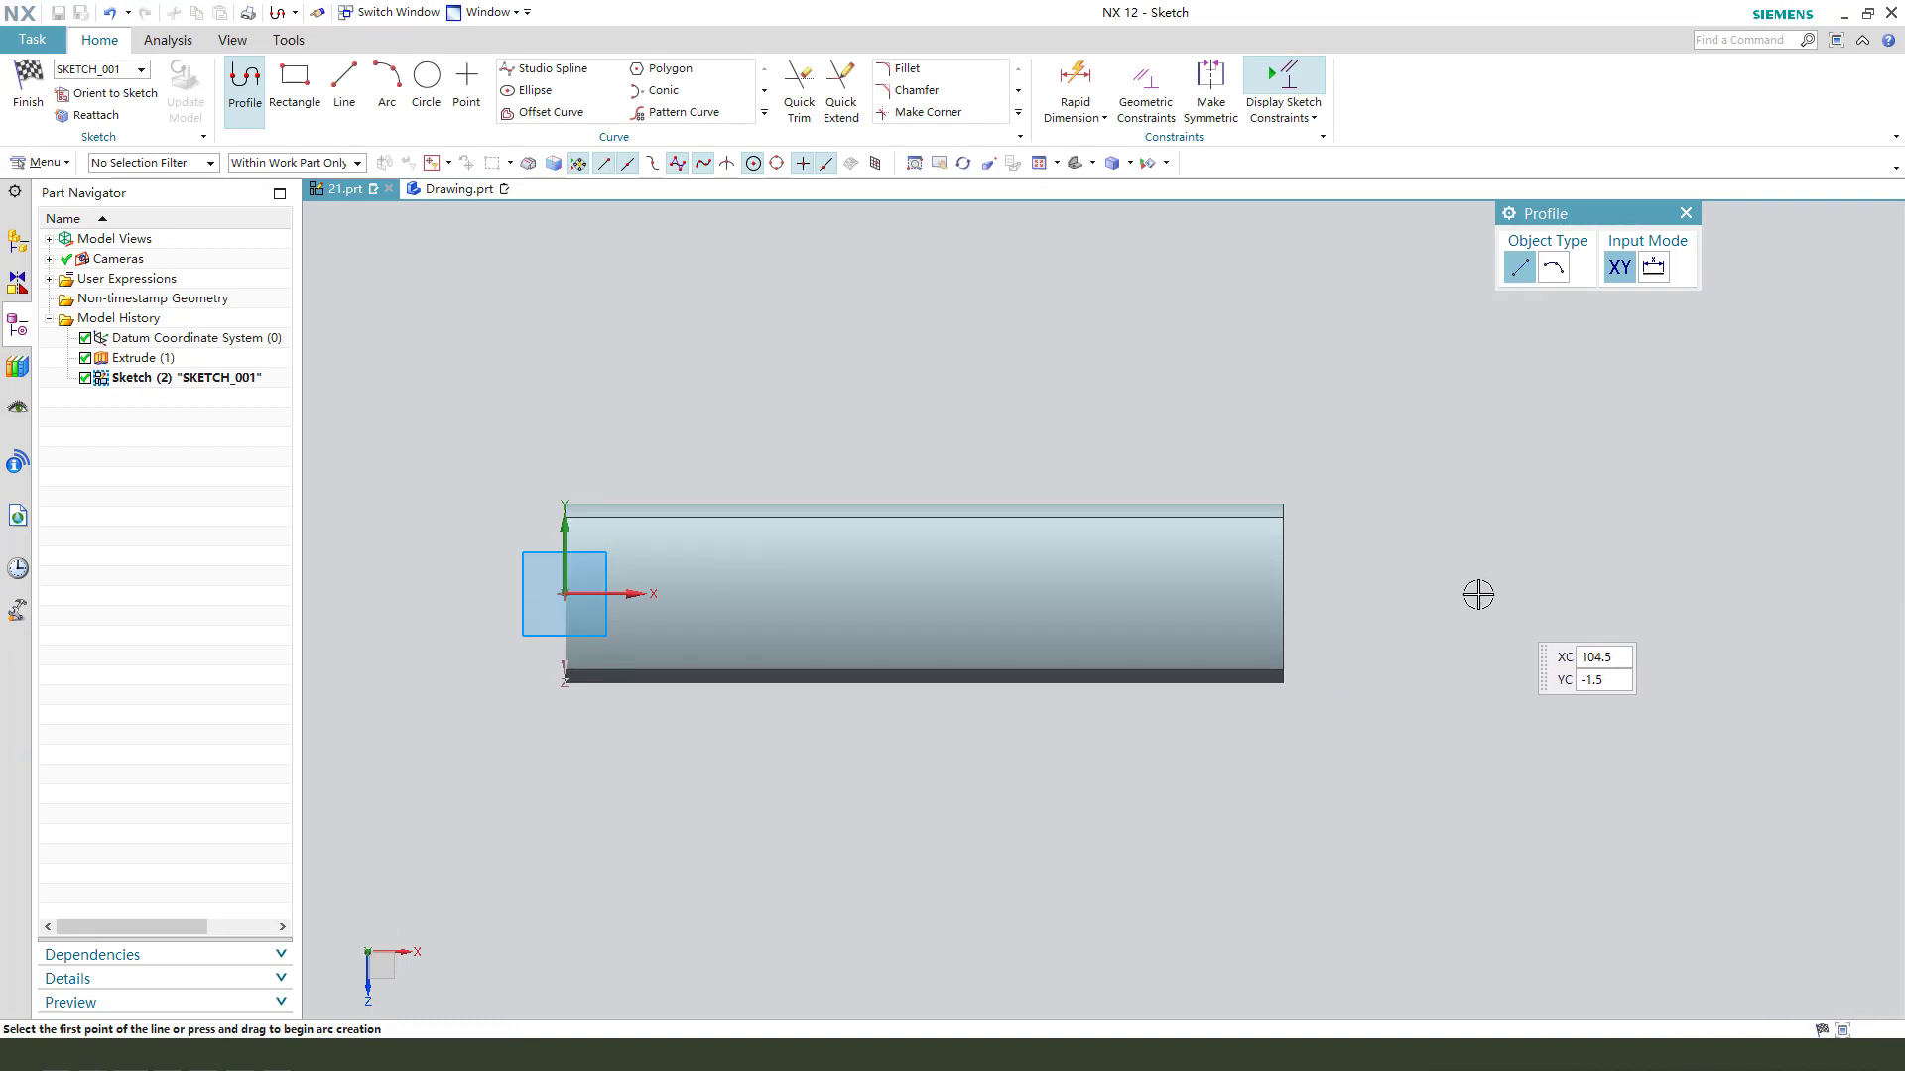
# - Draw a line about 32 mm long at 147° from the middle of the bar's far end edge, ending above the bar
pyautogui.scroll(-1, 848, 454)
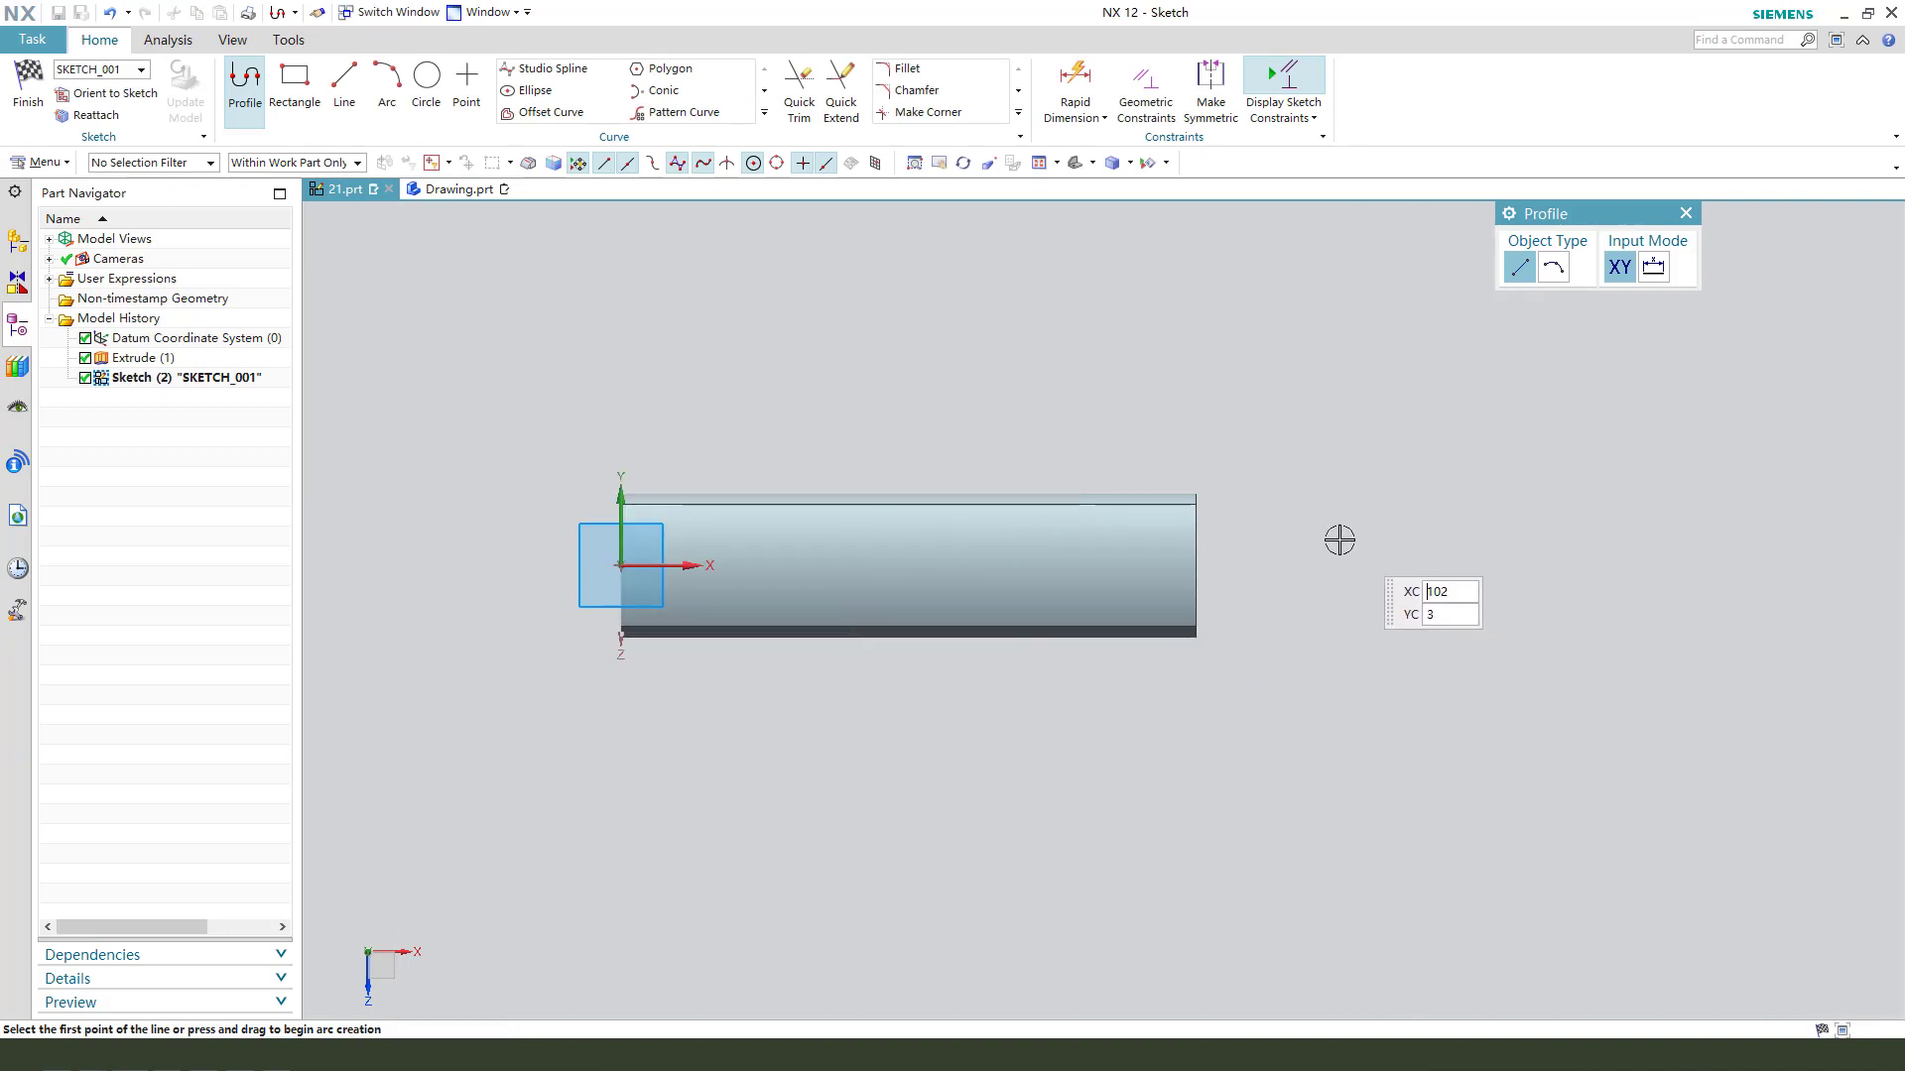
pyautogui.click(258, 96)
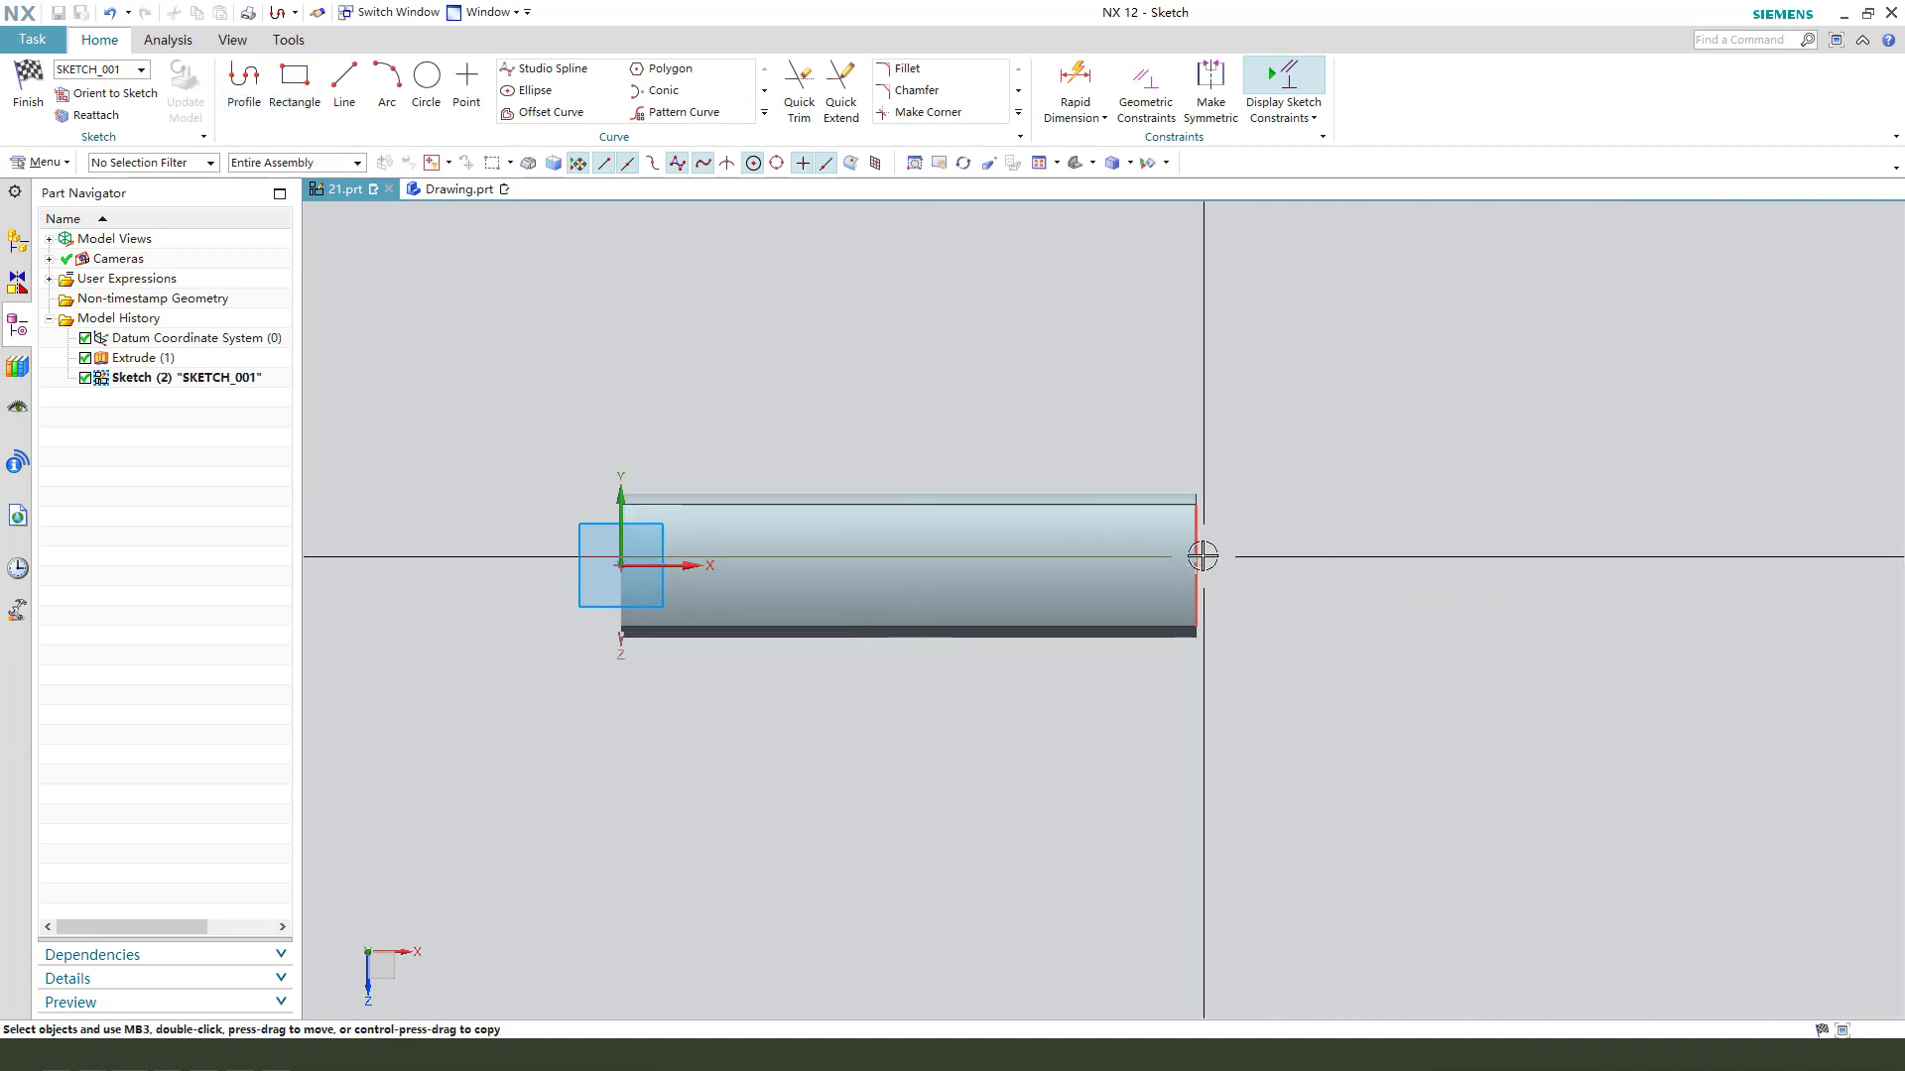
pyautogui.click(233, 91)
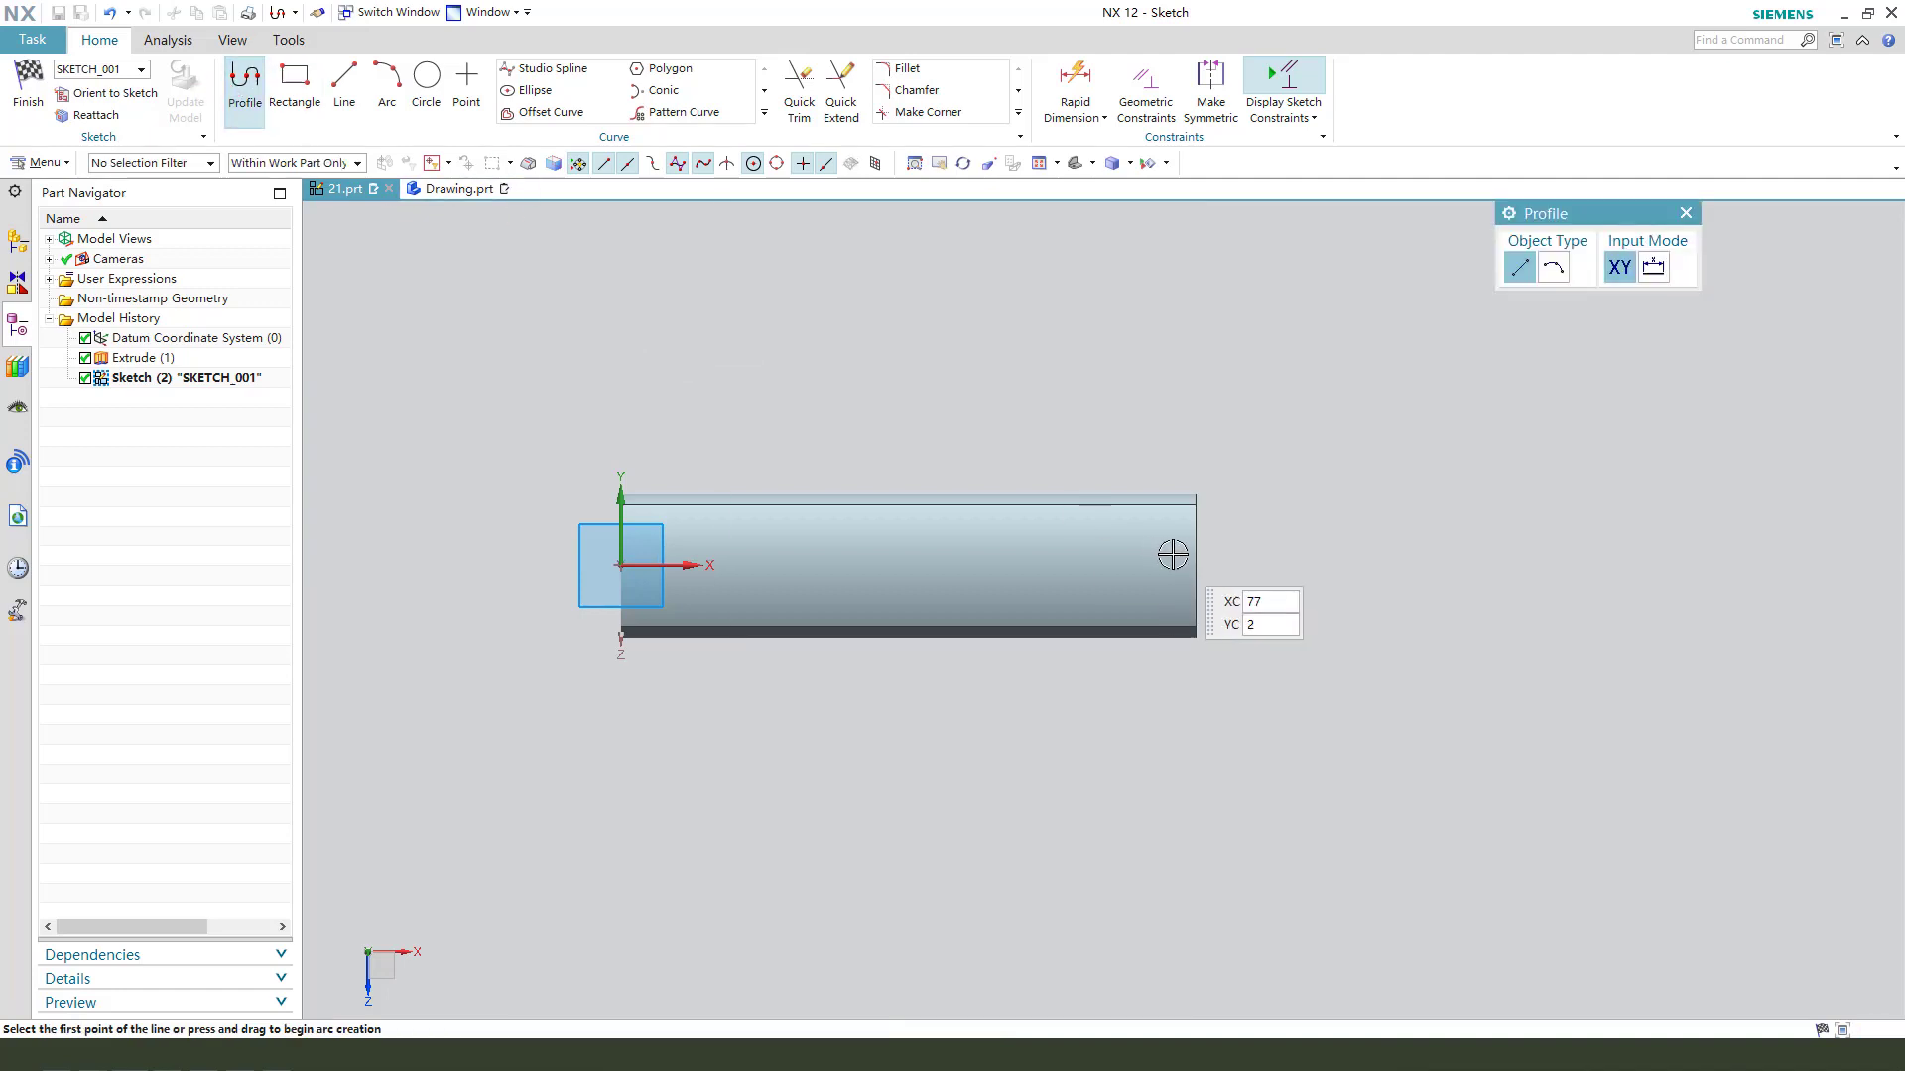
pyautogui.write('80')
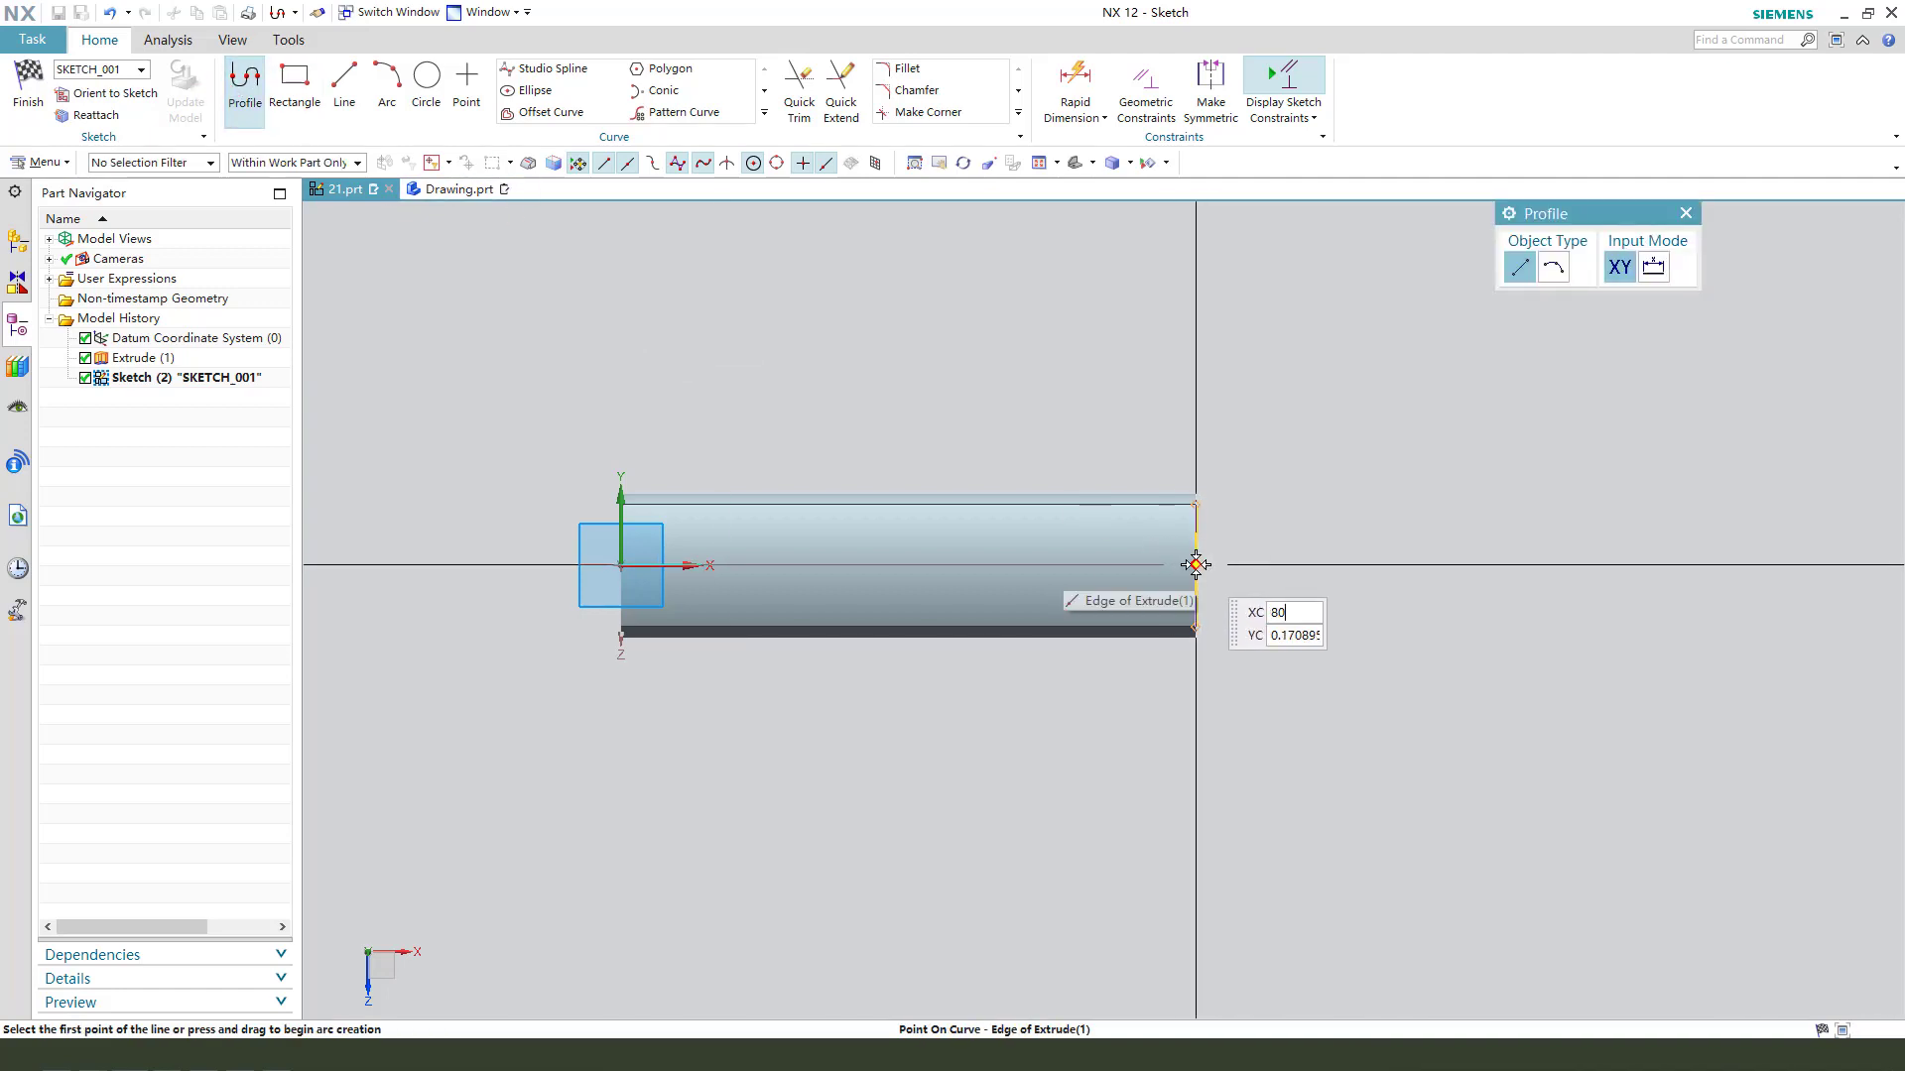
pyautogui.click(1196, 564)
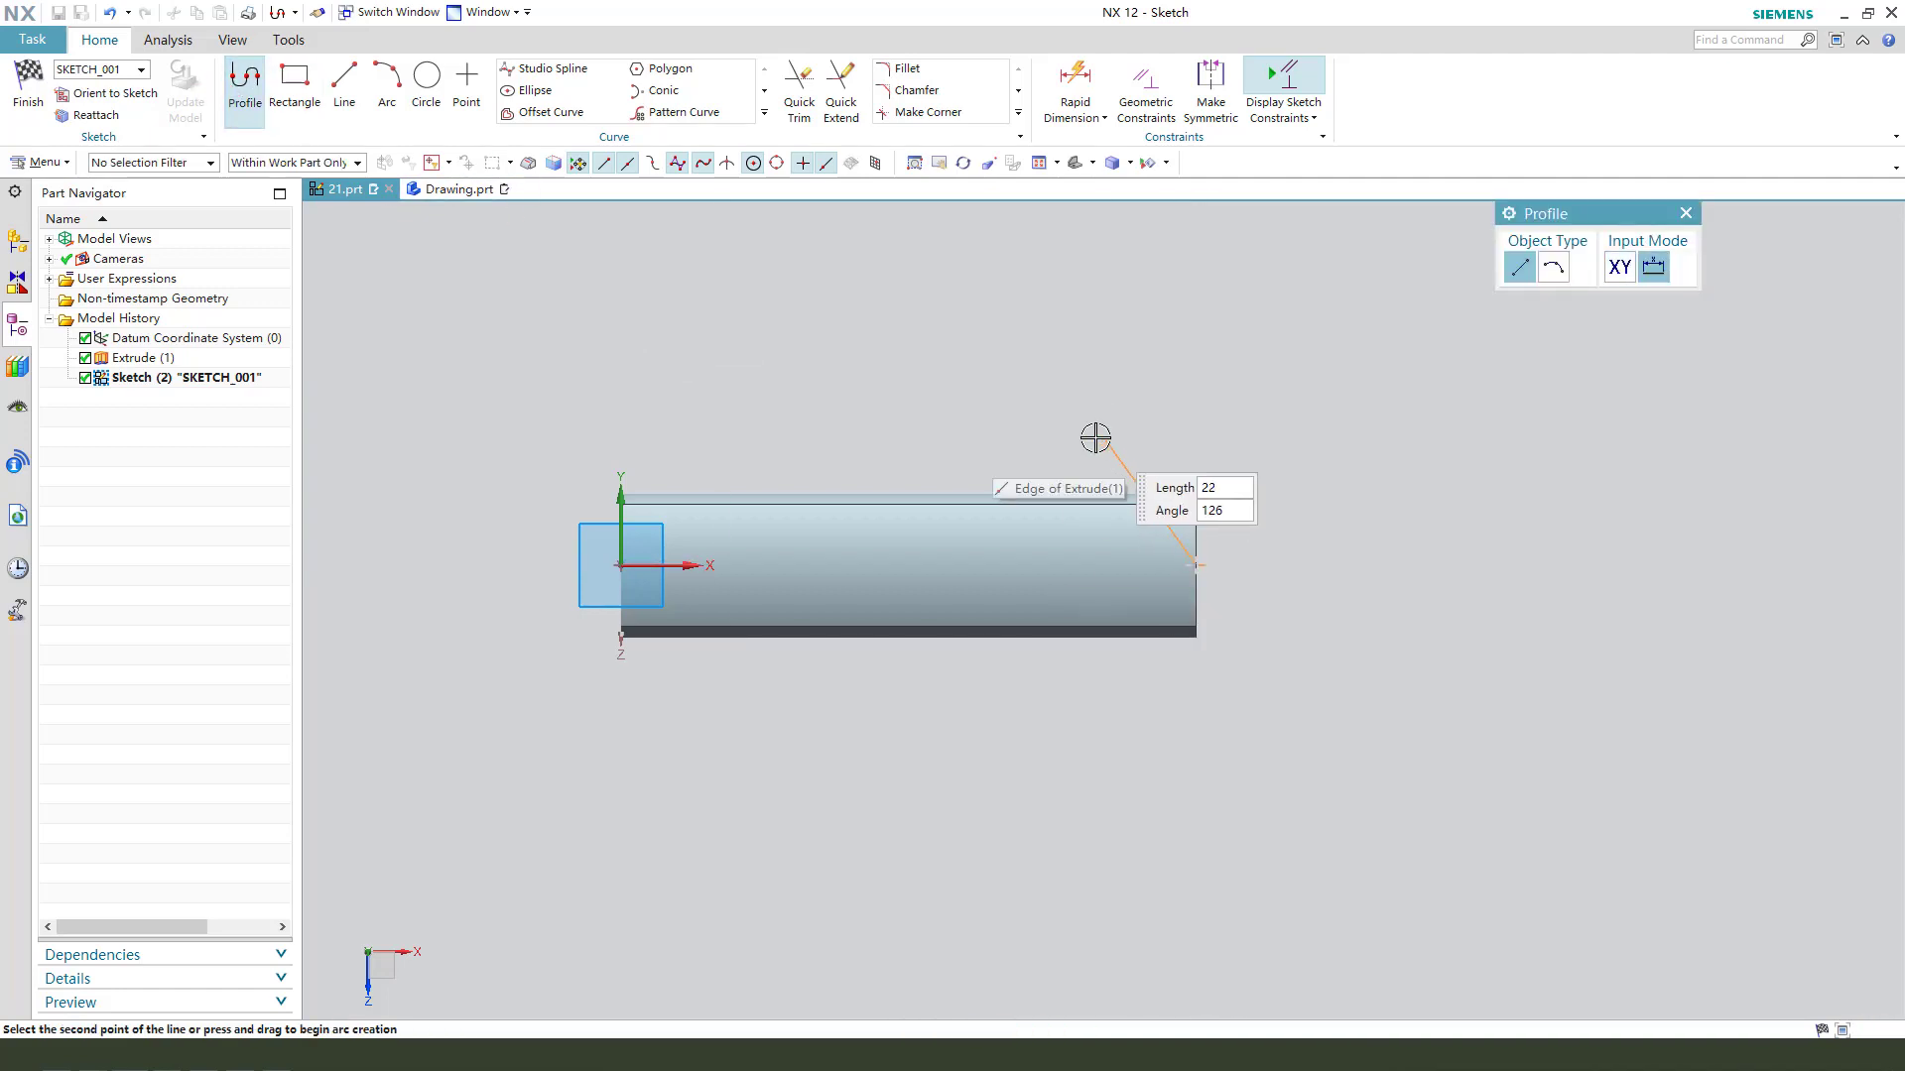
pyautogui.click(1003, 442)
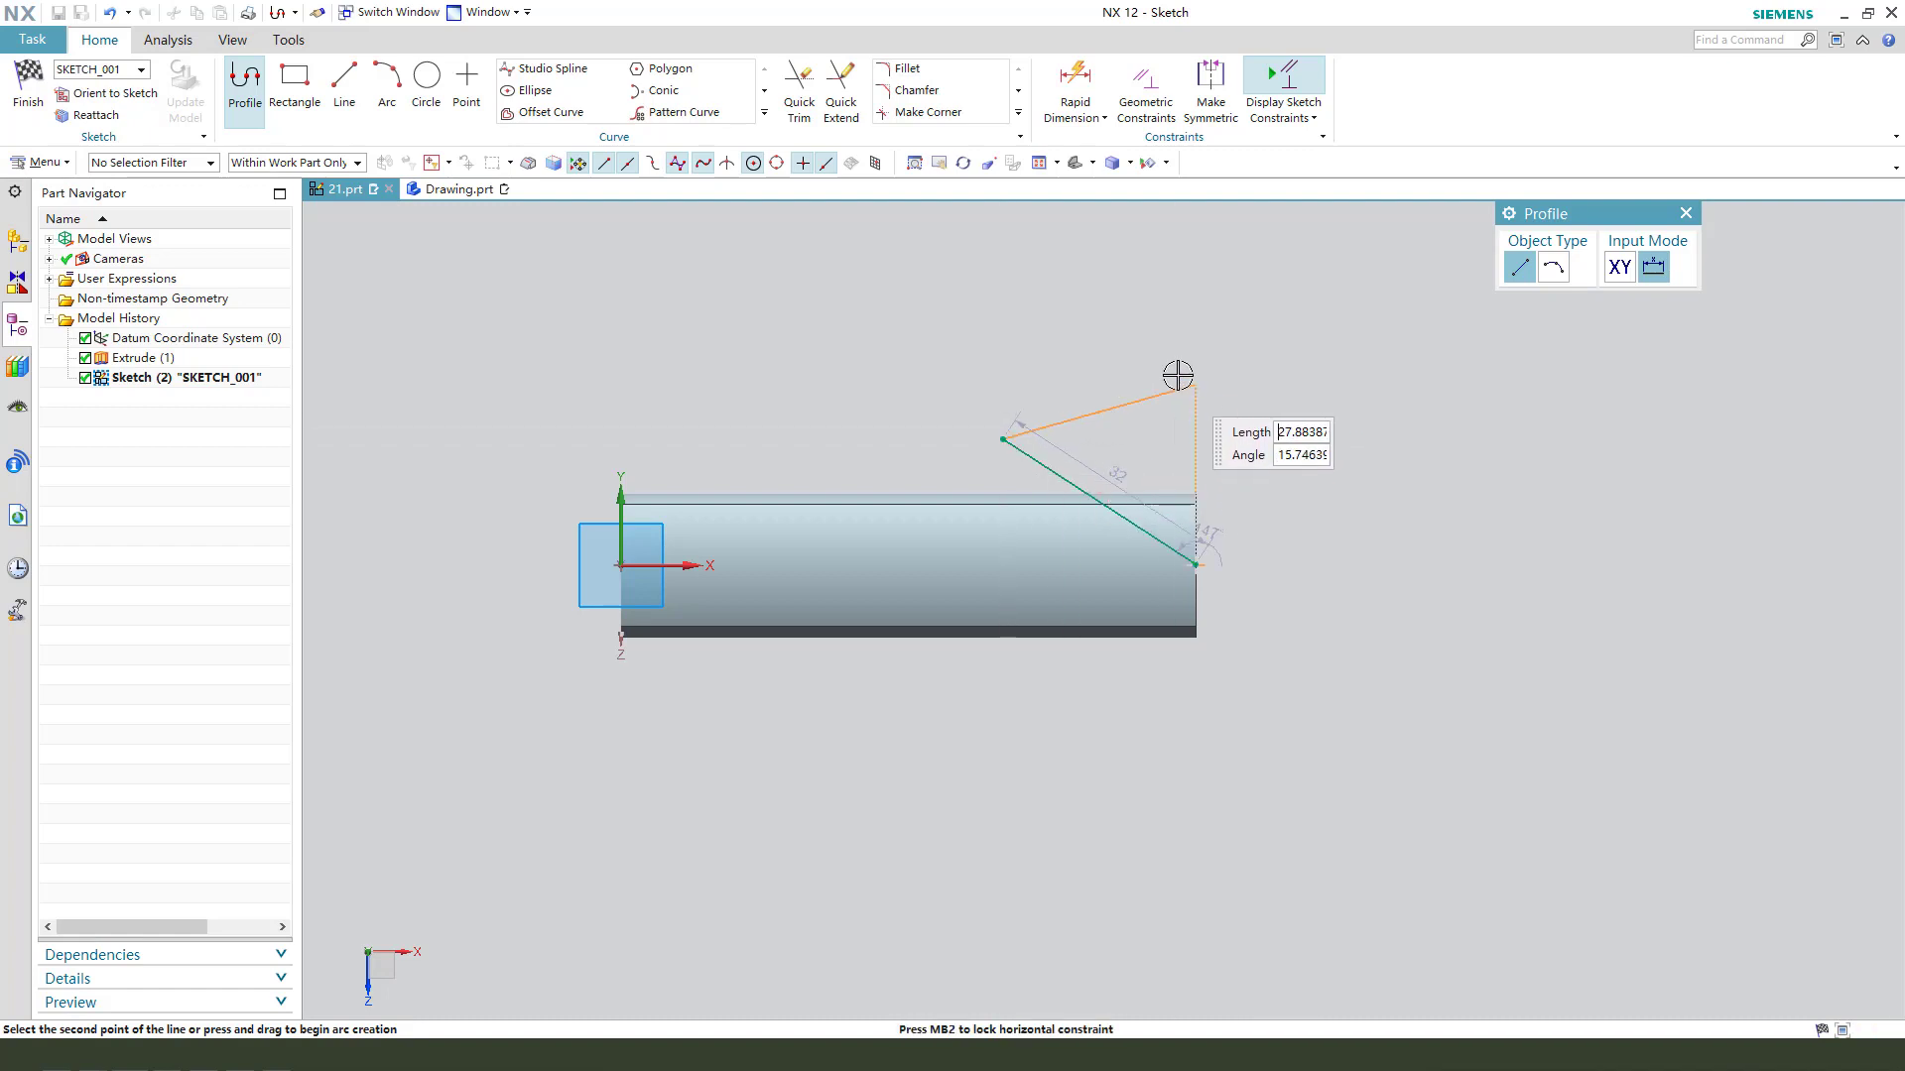
pyautogui.press('Escape')
pyautogui.press('Escape')
# - Mirror the slanted line about the sketch's X axis to form a V
pyautogui.click(1022, 450)
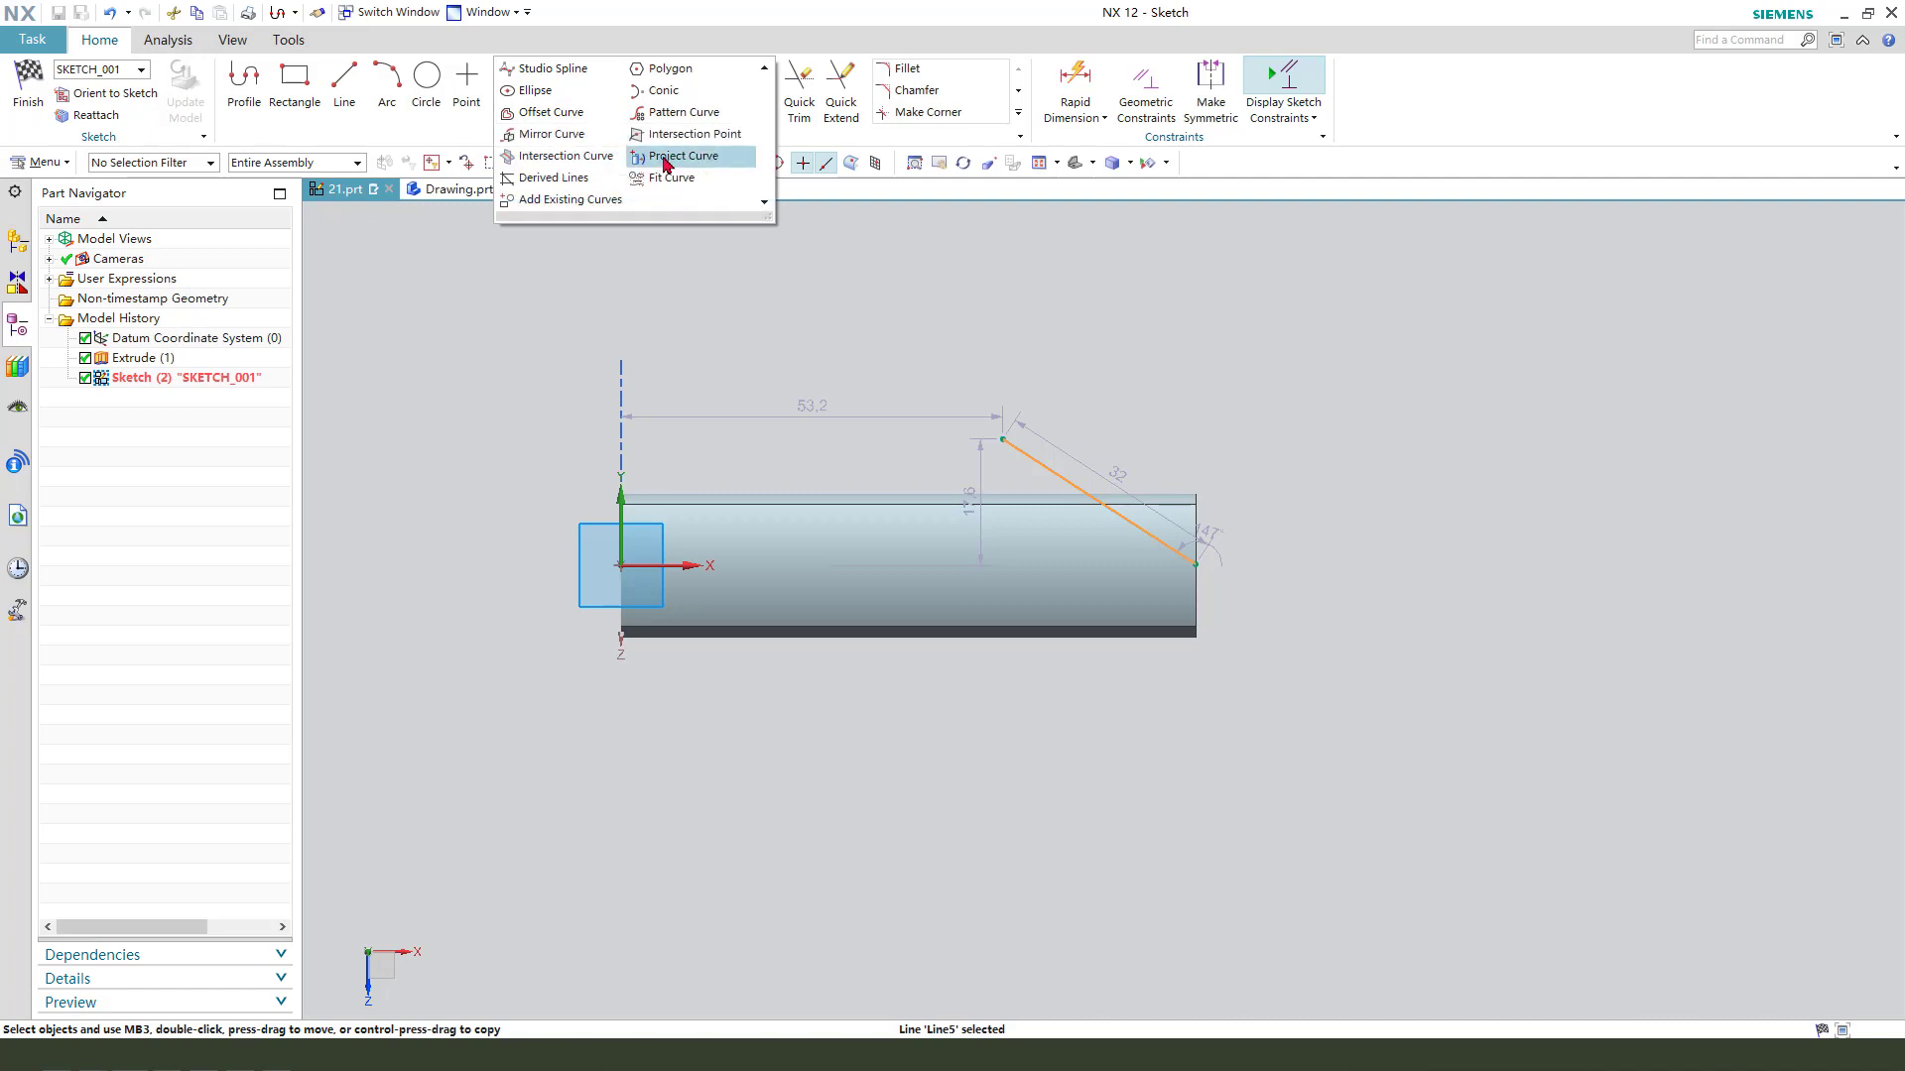
pyautogui.click(541, 137)
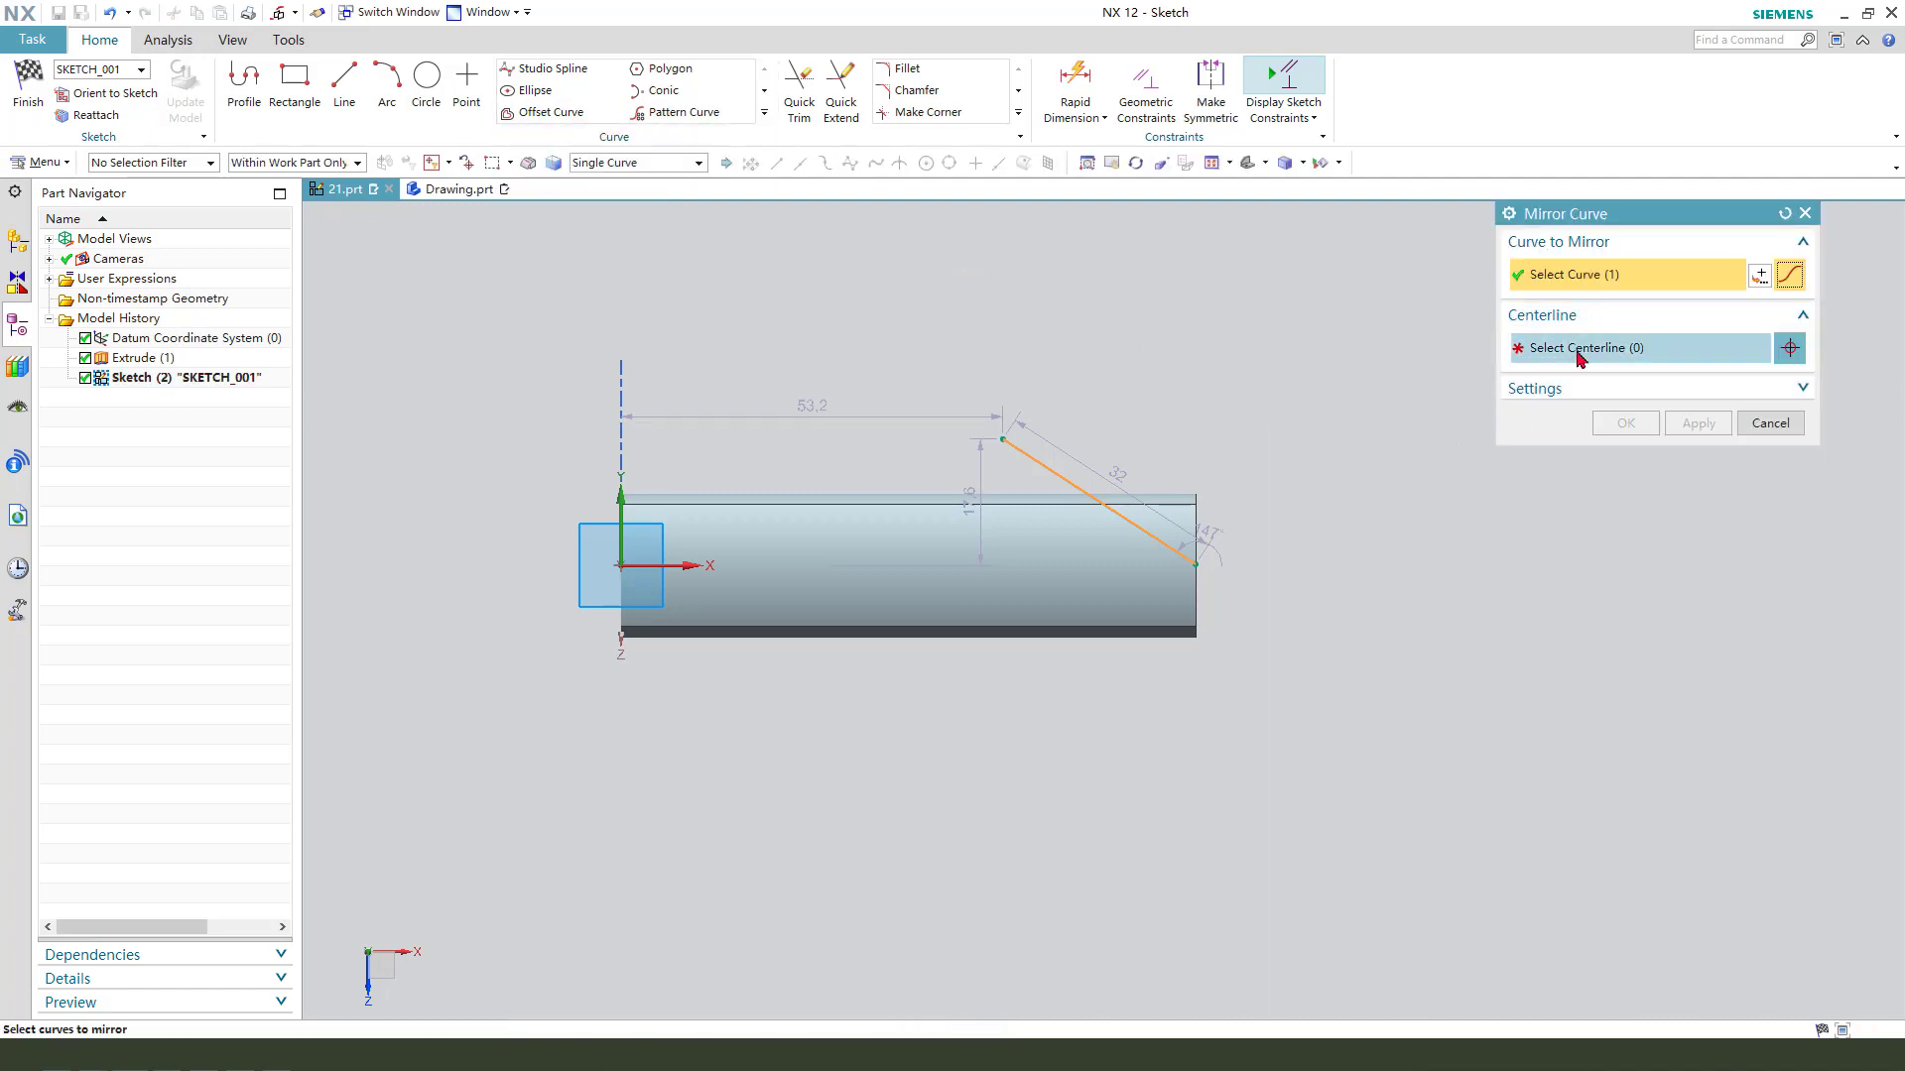
pyautogui.click(1582, 349)
pyautogui.click(689, 559)
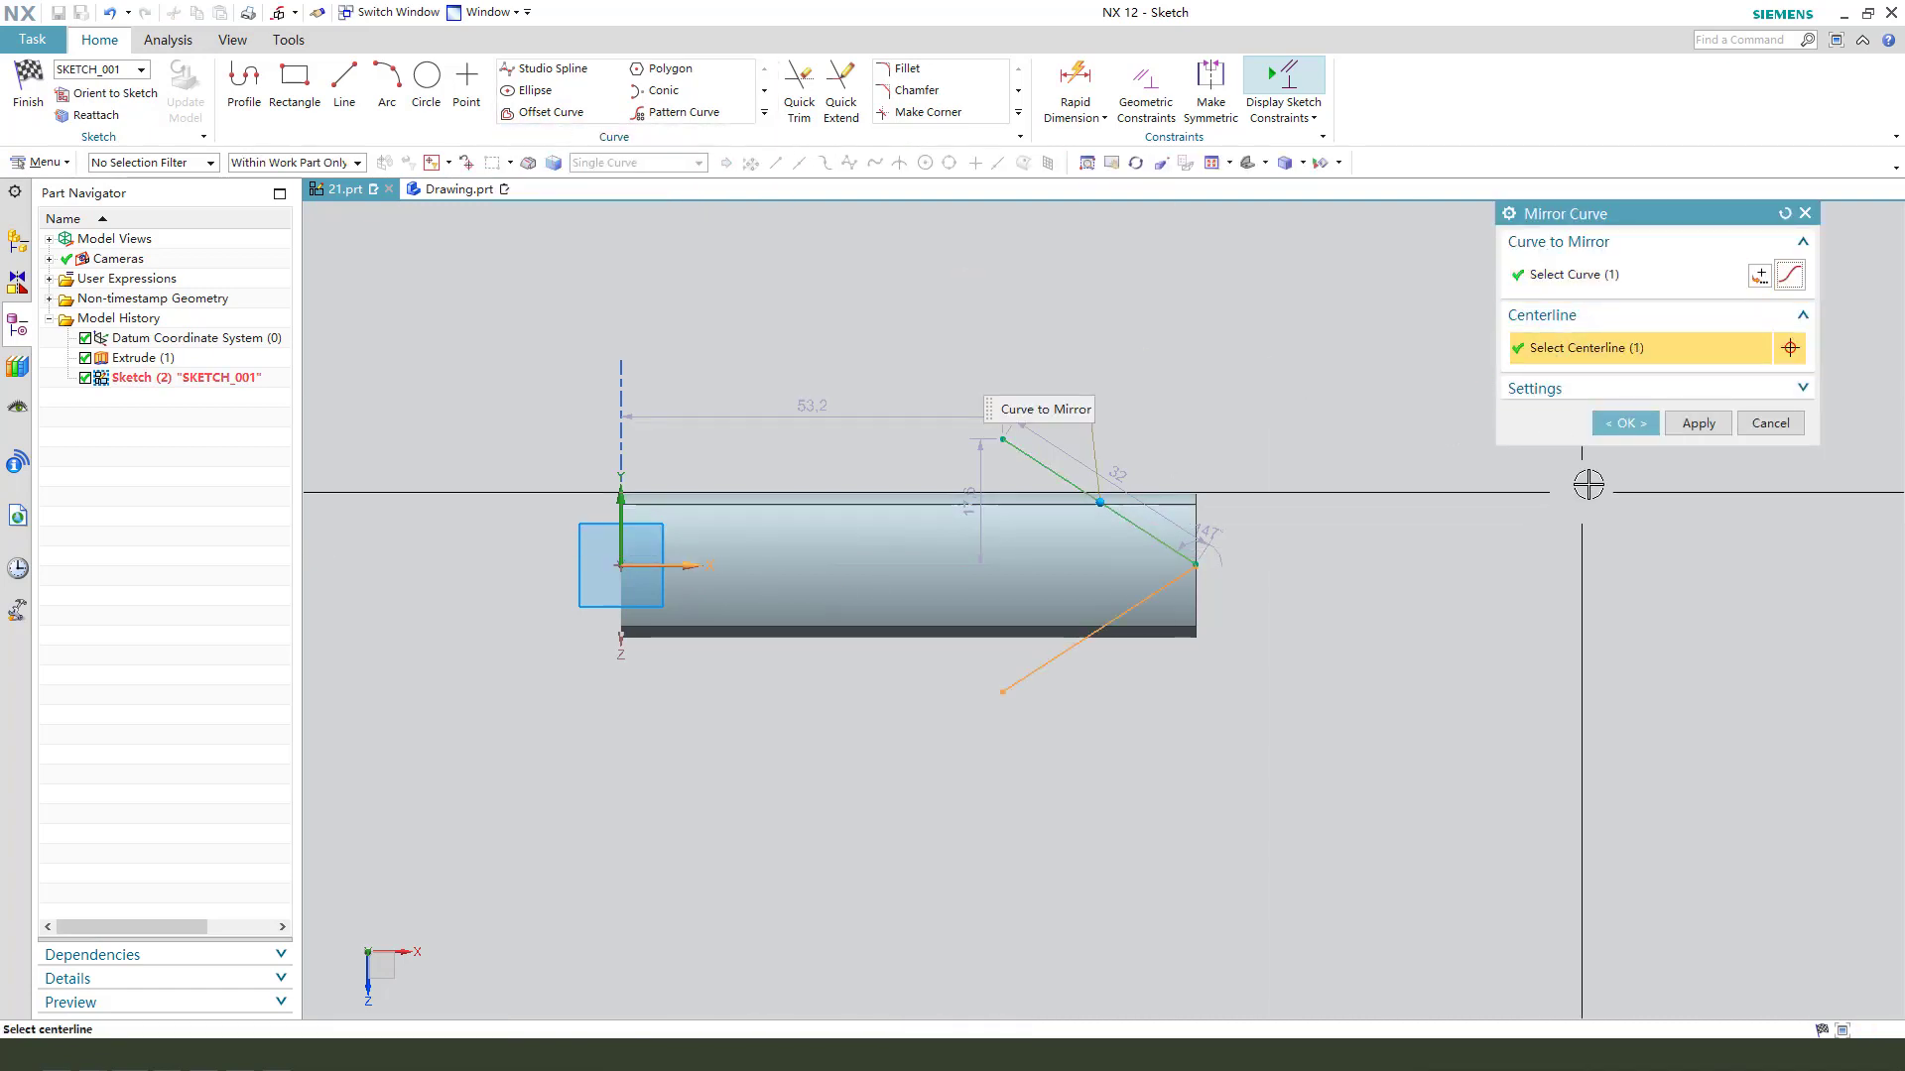
pyautogui.click(1624, 424)
# - Add an angular dimension of 72° between the slanted line and its mirrored copy
pyautogui.scroll(1, 1113, 526)
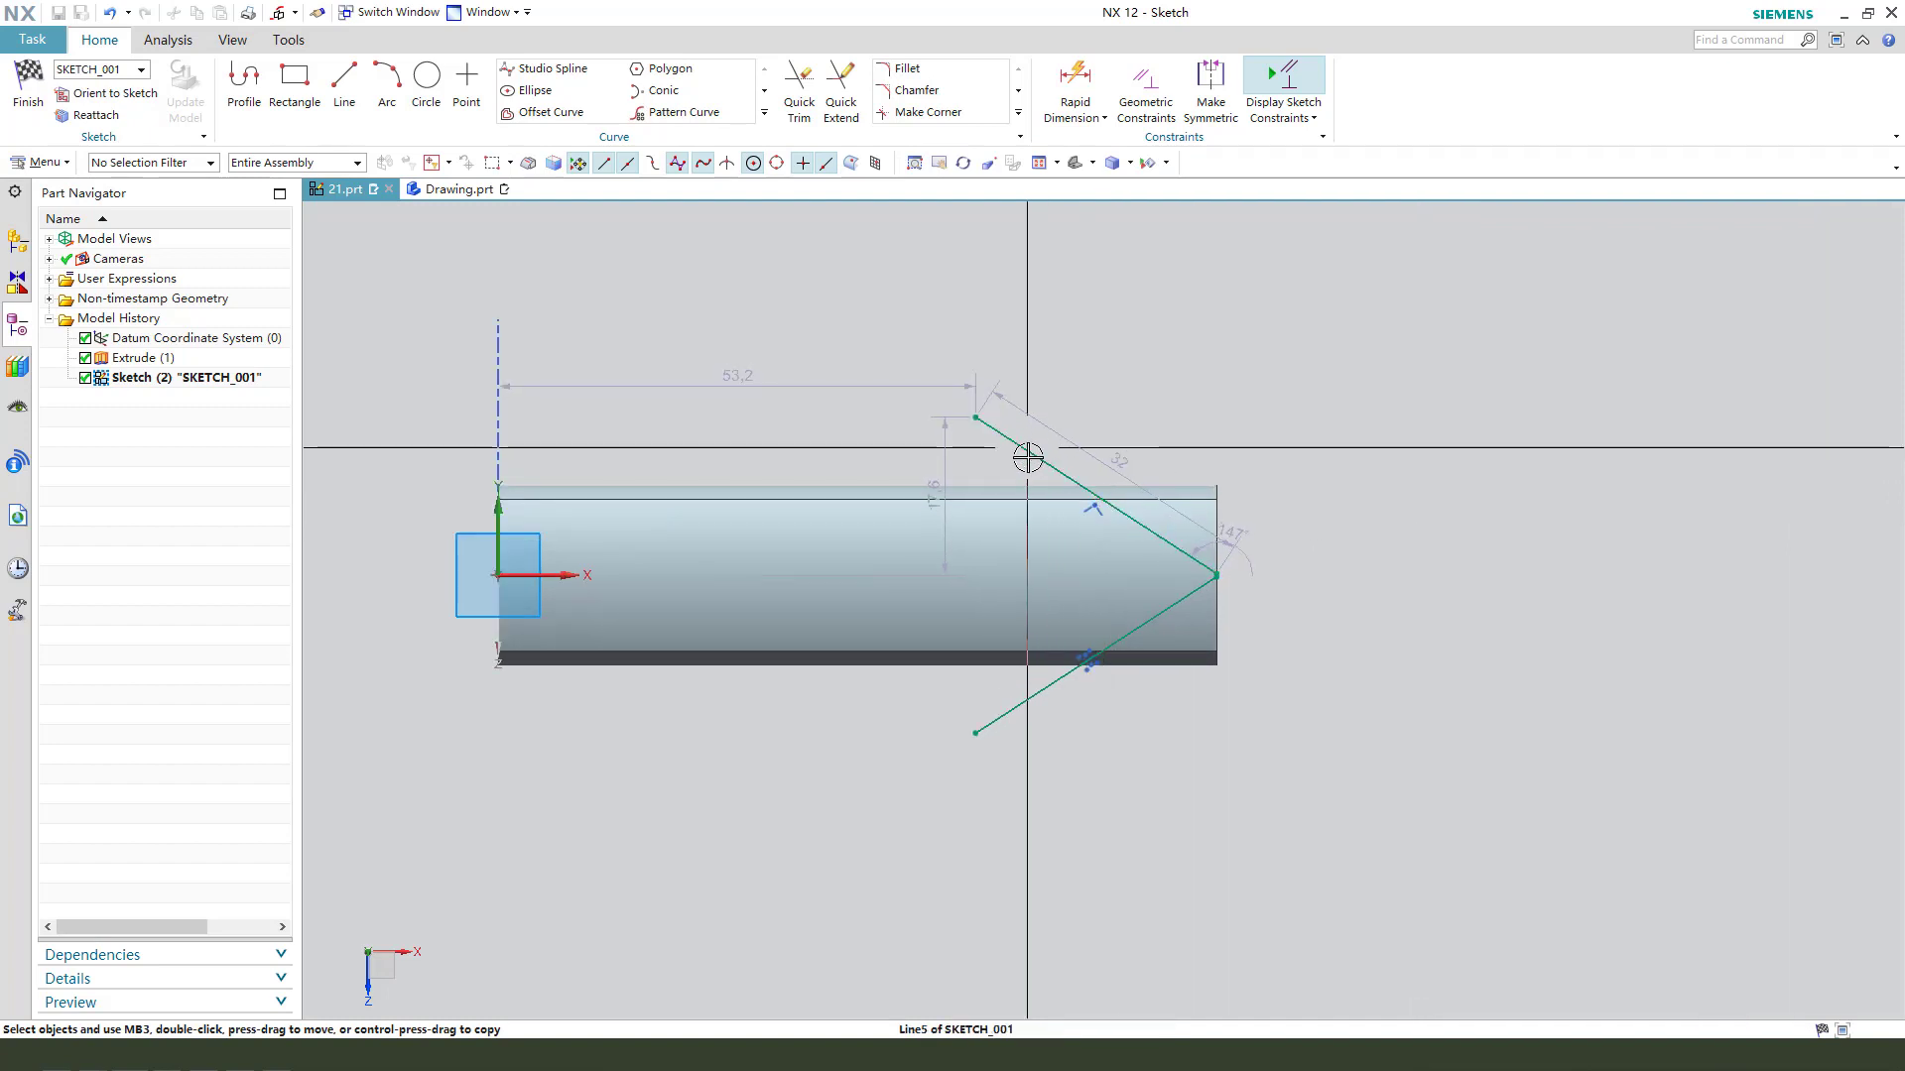
pyautogui.click(1029, 452)
pyautogui.click(1029, 697)
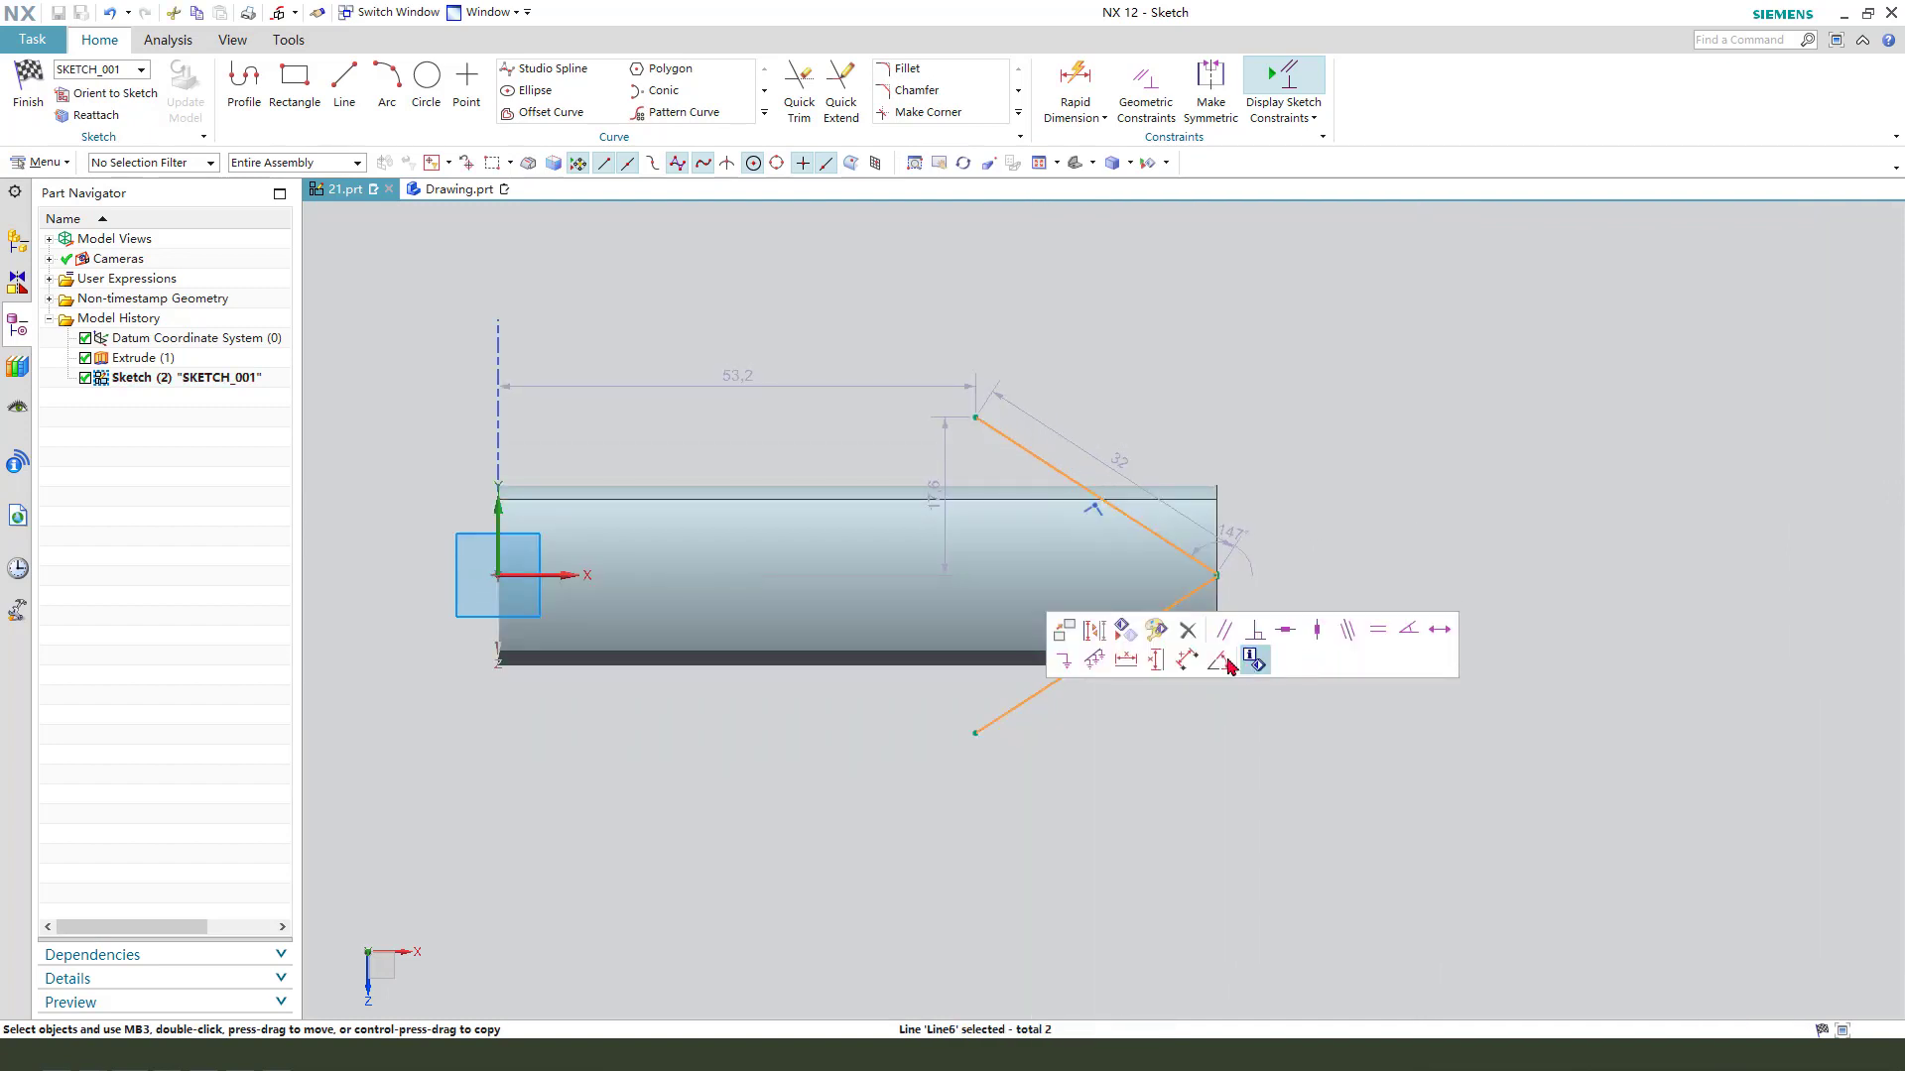
pyautogui.click(1226, 661)
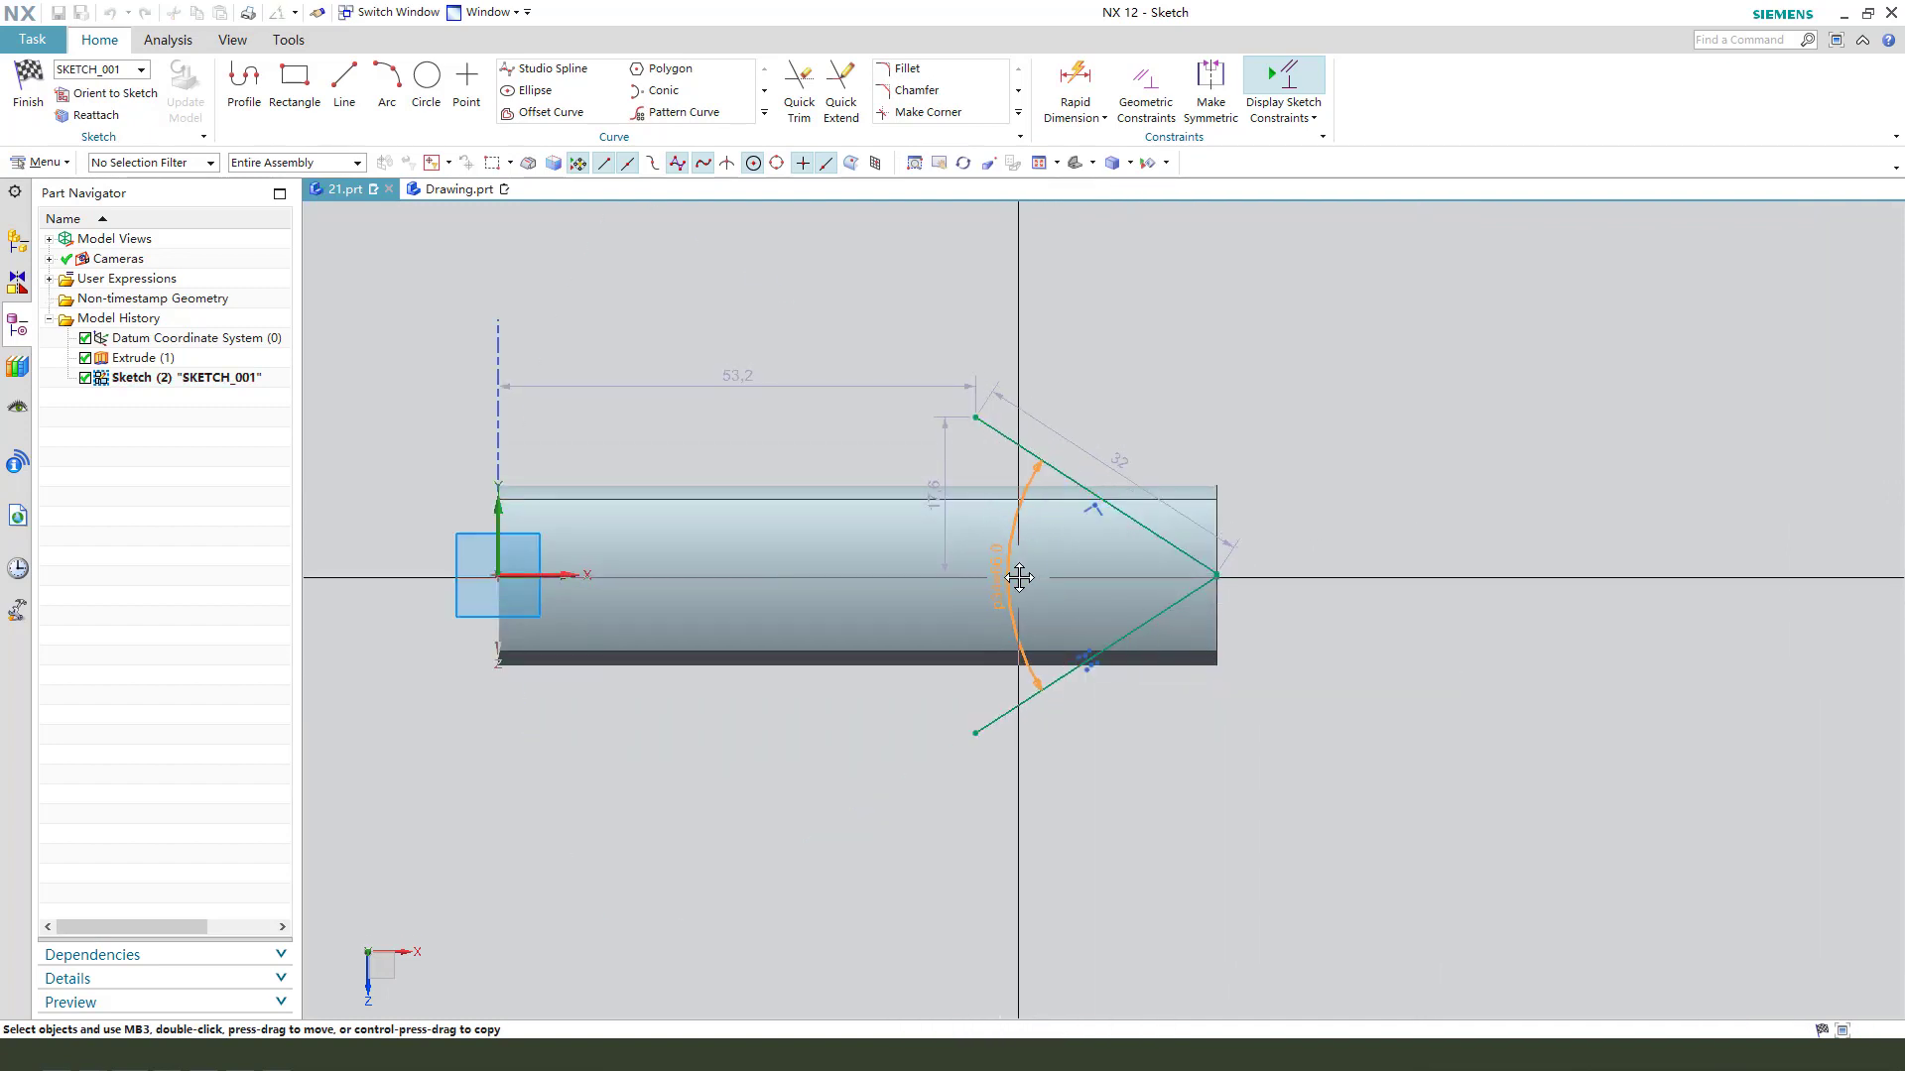
pyautogui.click(1004, 575)
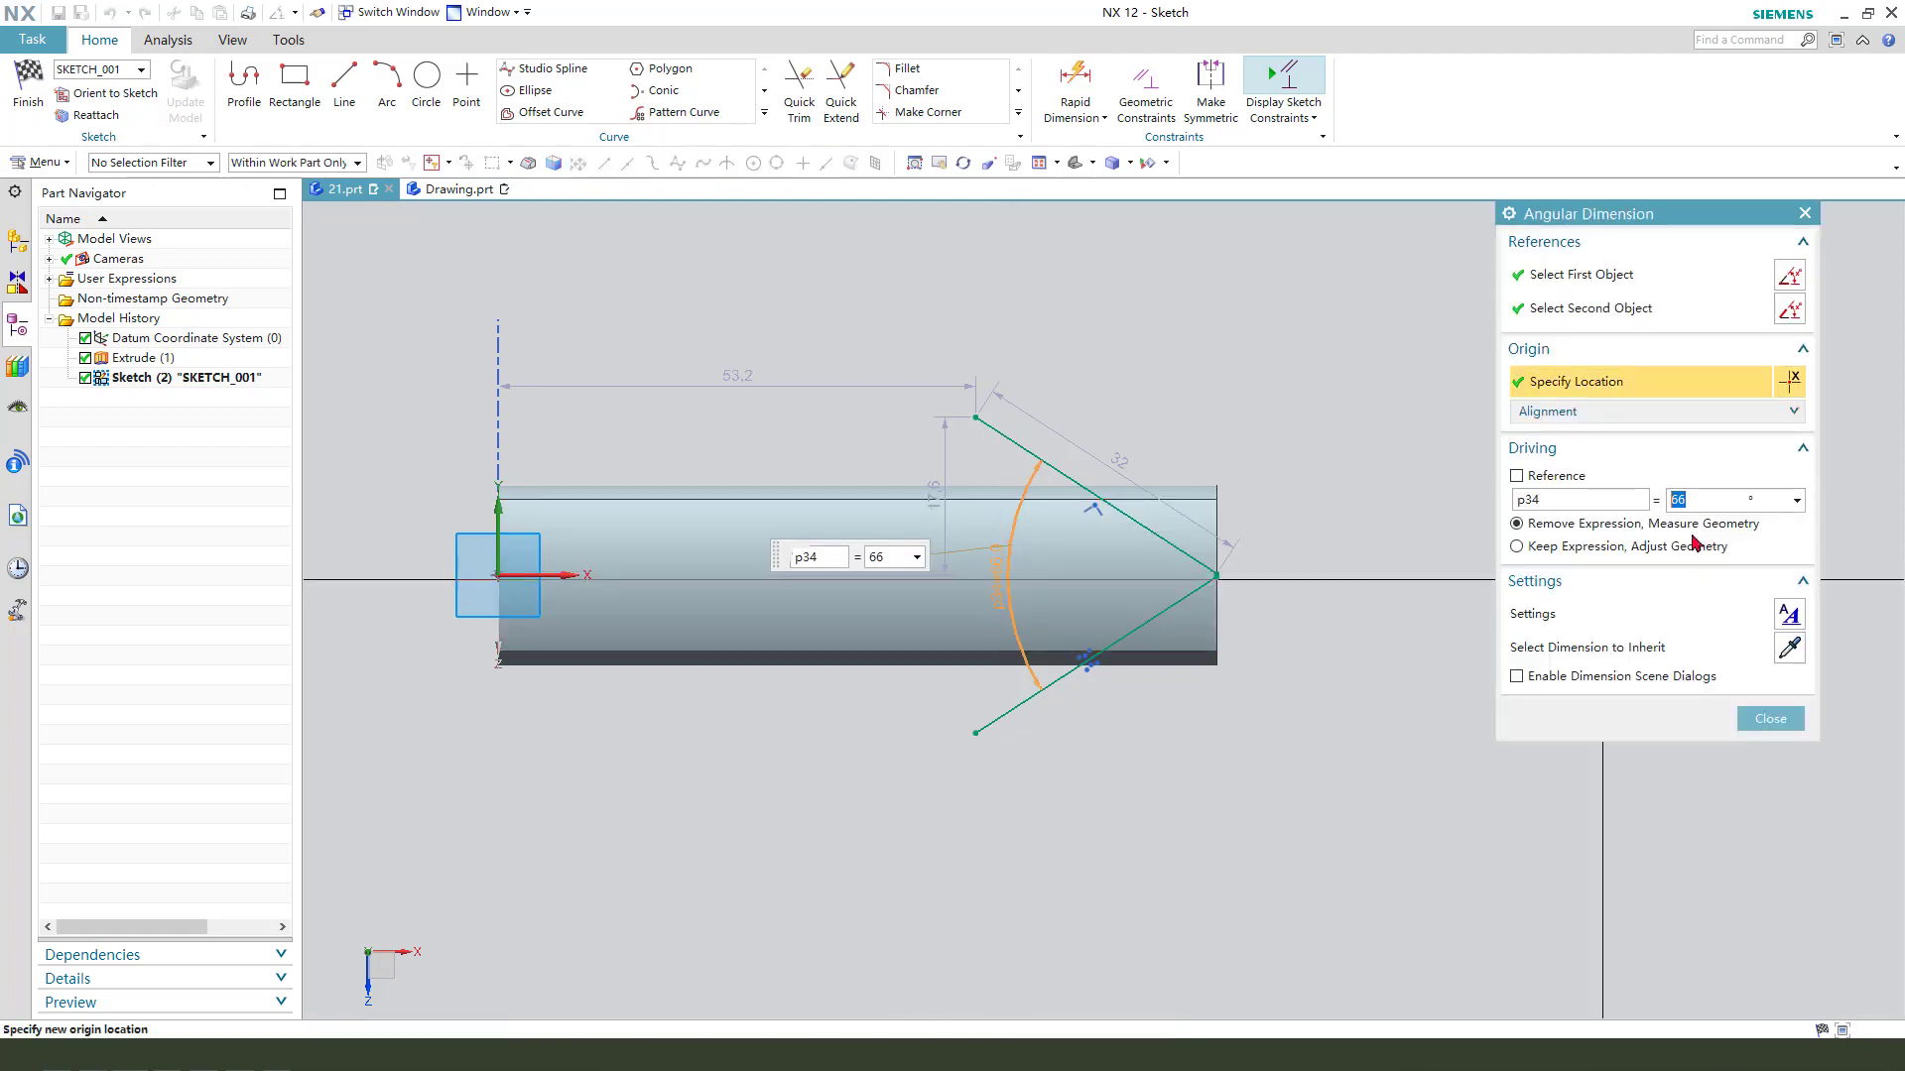
pyautogui.press('Return')
pyautogui.press('Escape')
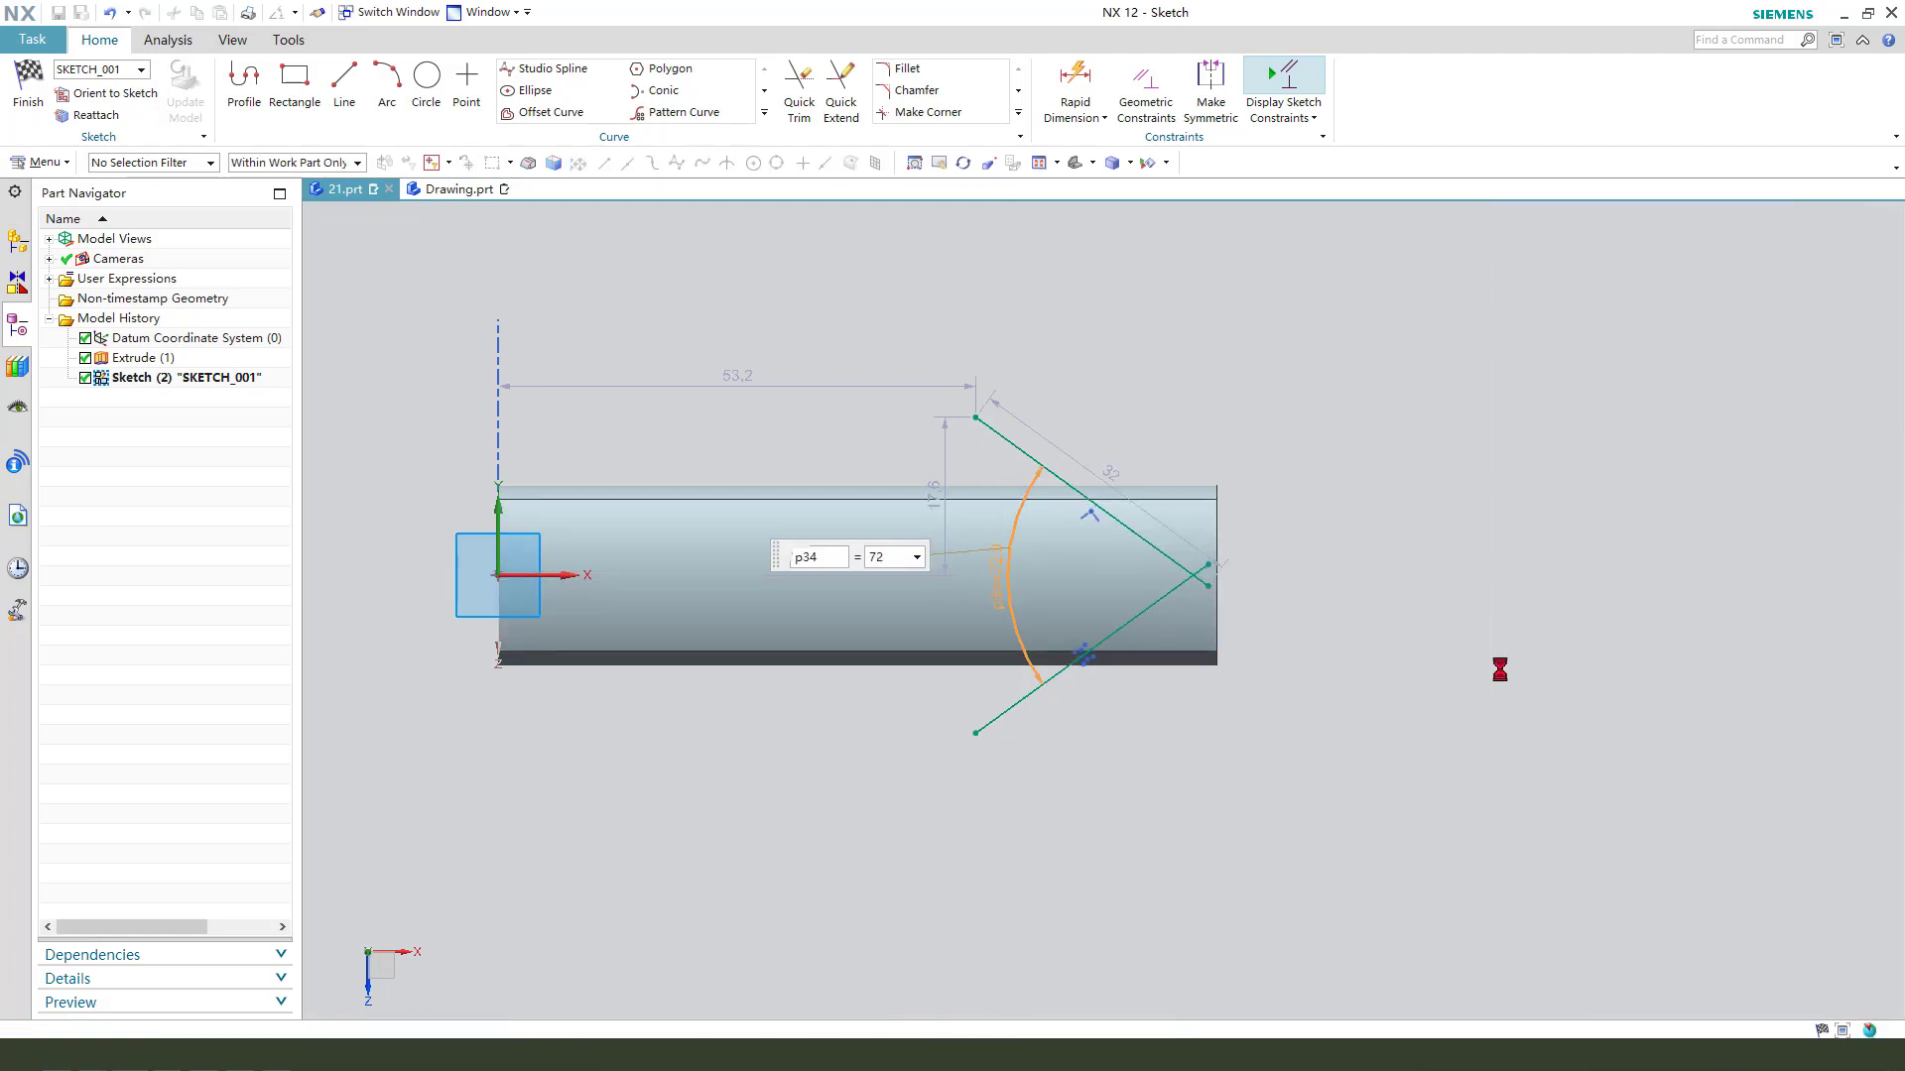
# - Make the crossing inner endpoints of the two slanted lines coincident to close the tip of the V
pyautogui.scroll(2, 1217, 601)
pyautogui.click(1197, 543)
pyautogui.click(1200, 579)
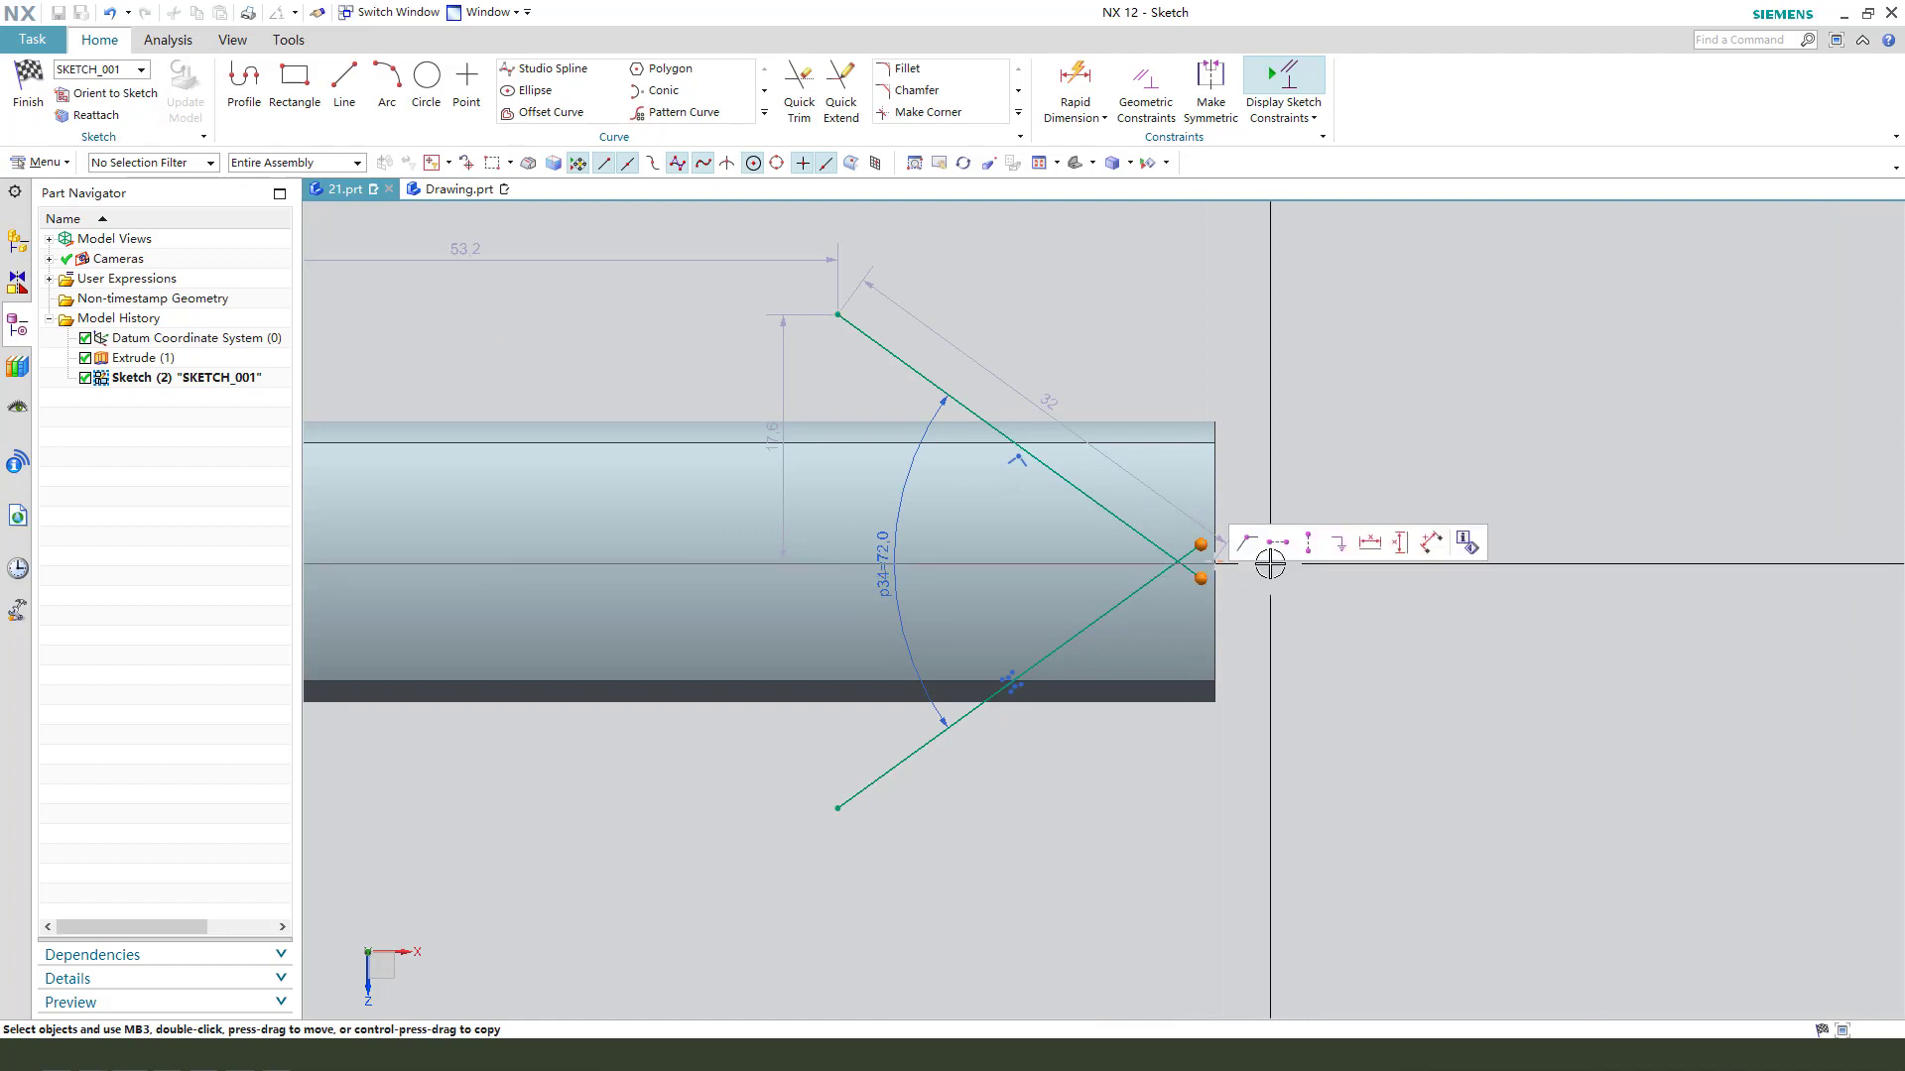
pyautogui.click(1247, 542)
pyautogui.scroll(2, 1215, 575)
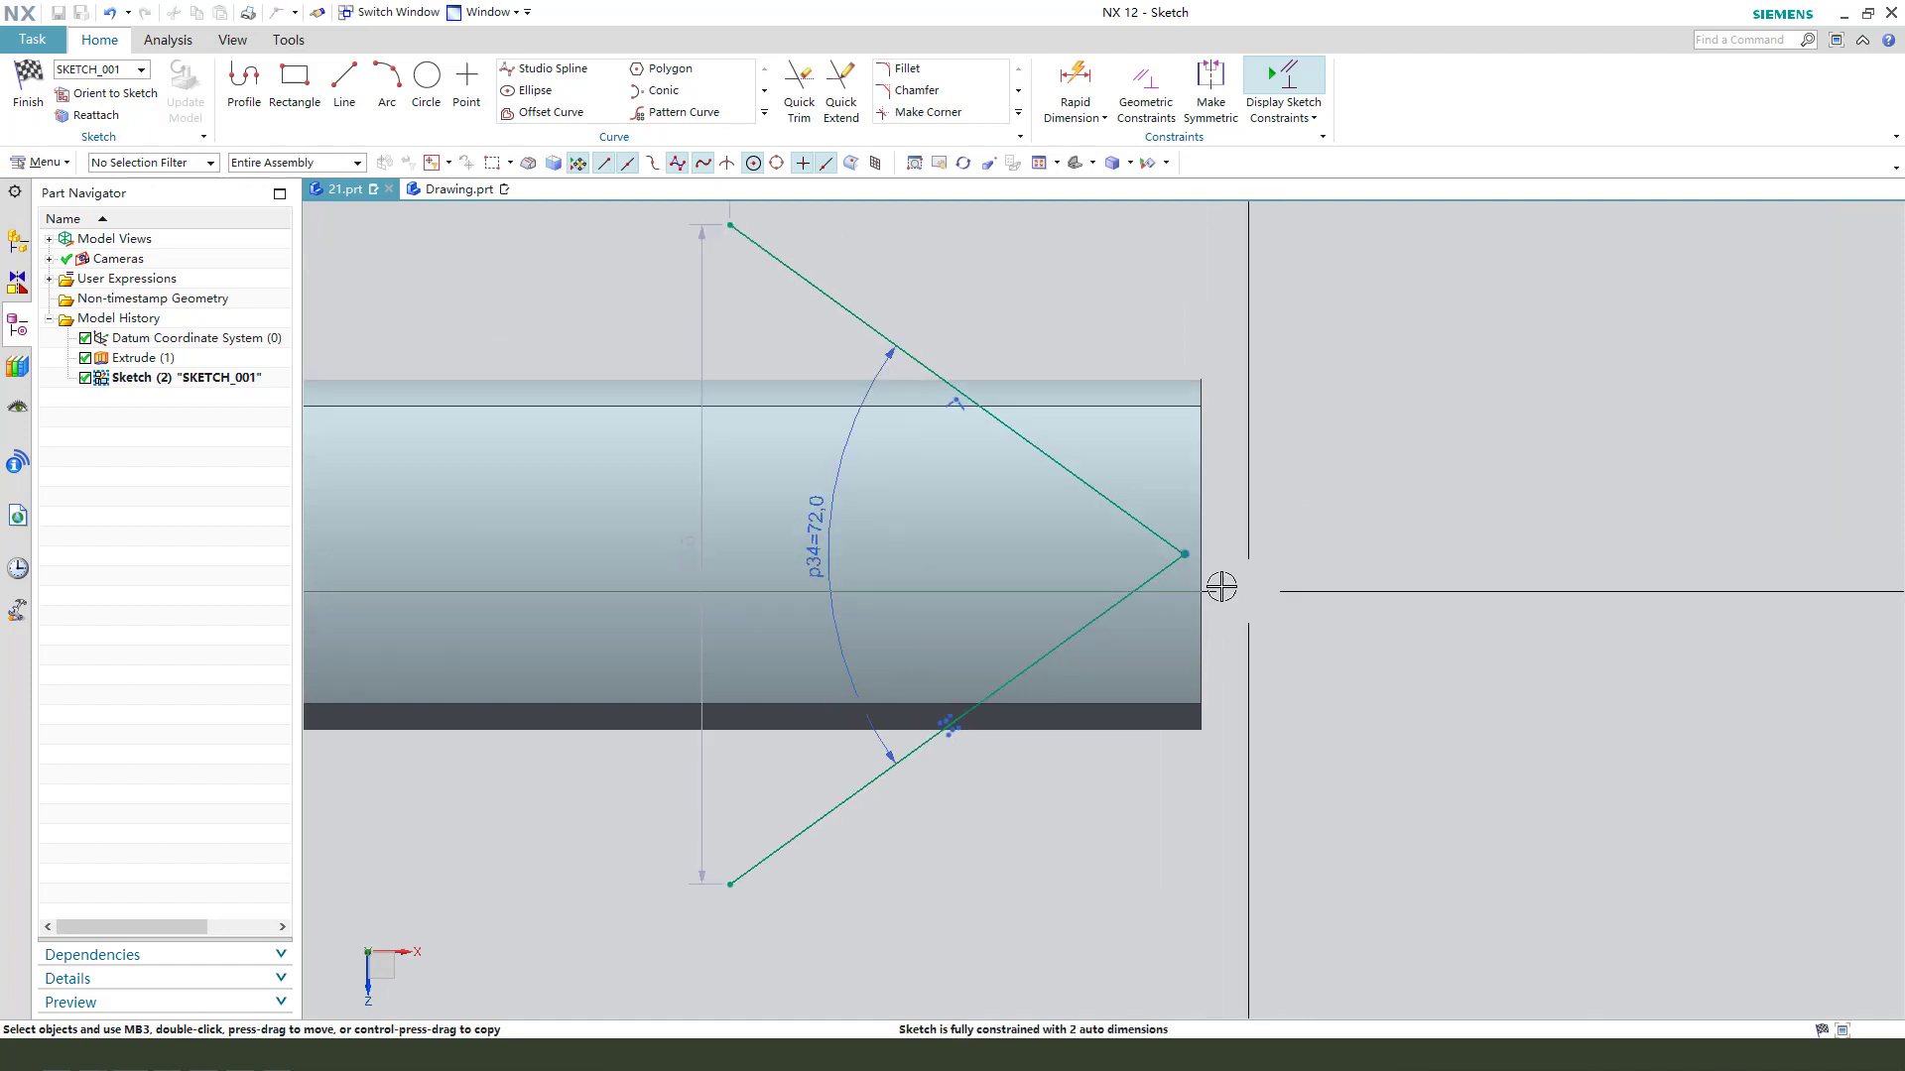
pyautogui.click(1184, 556)
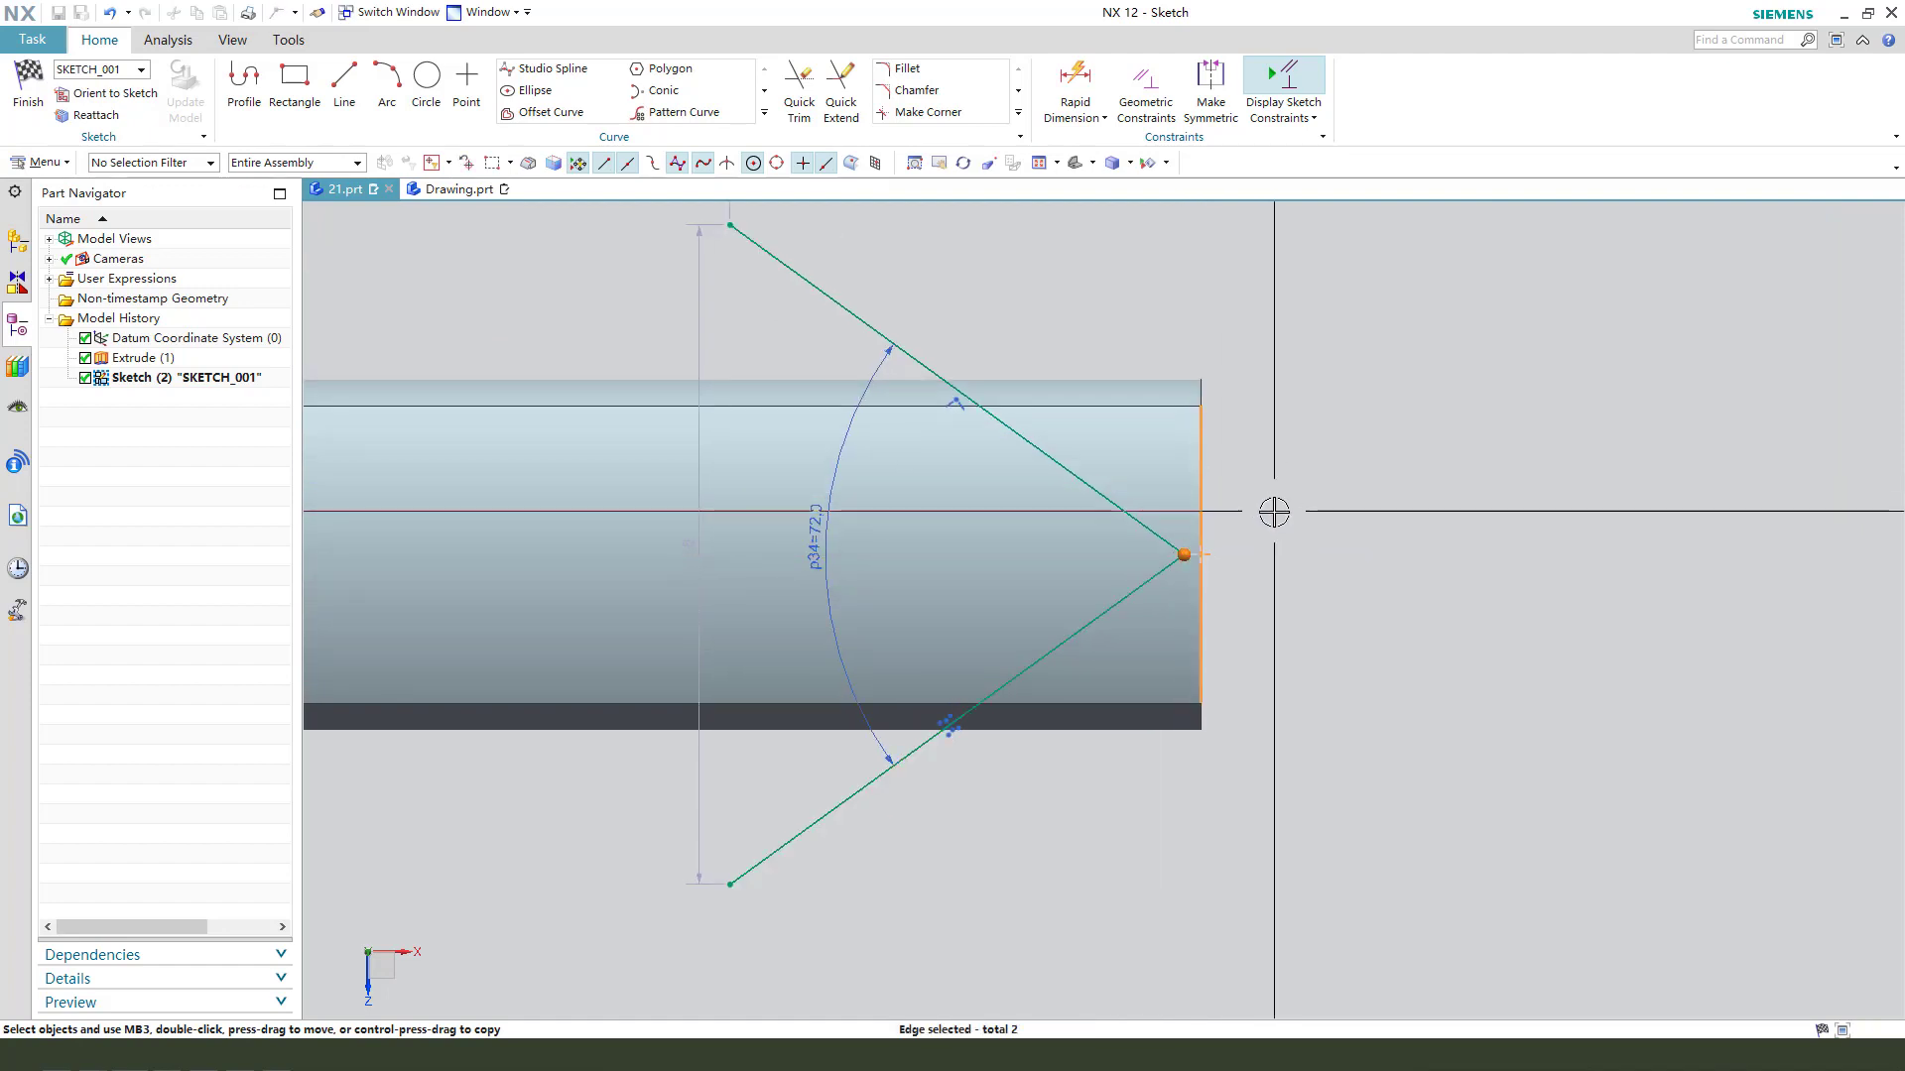
pyautogui.click(1378, 500)
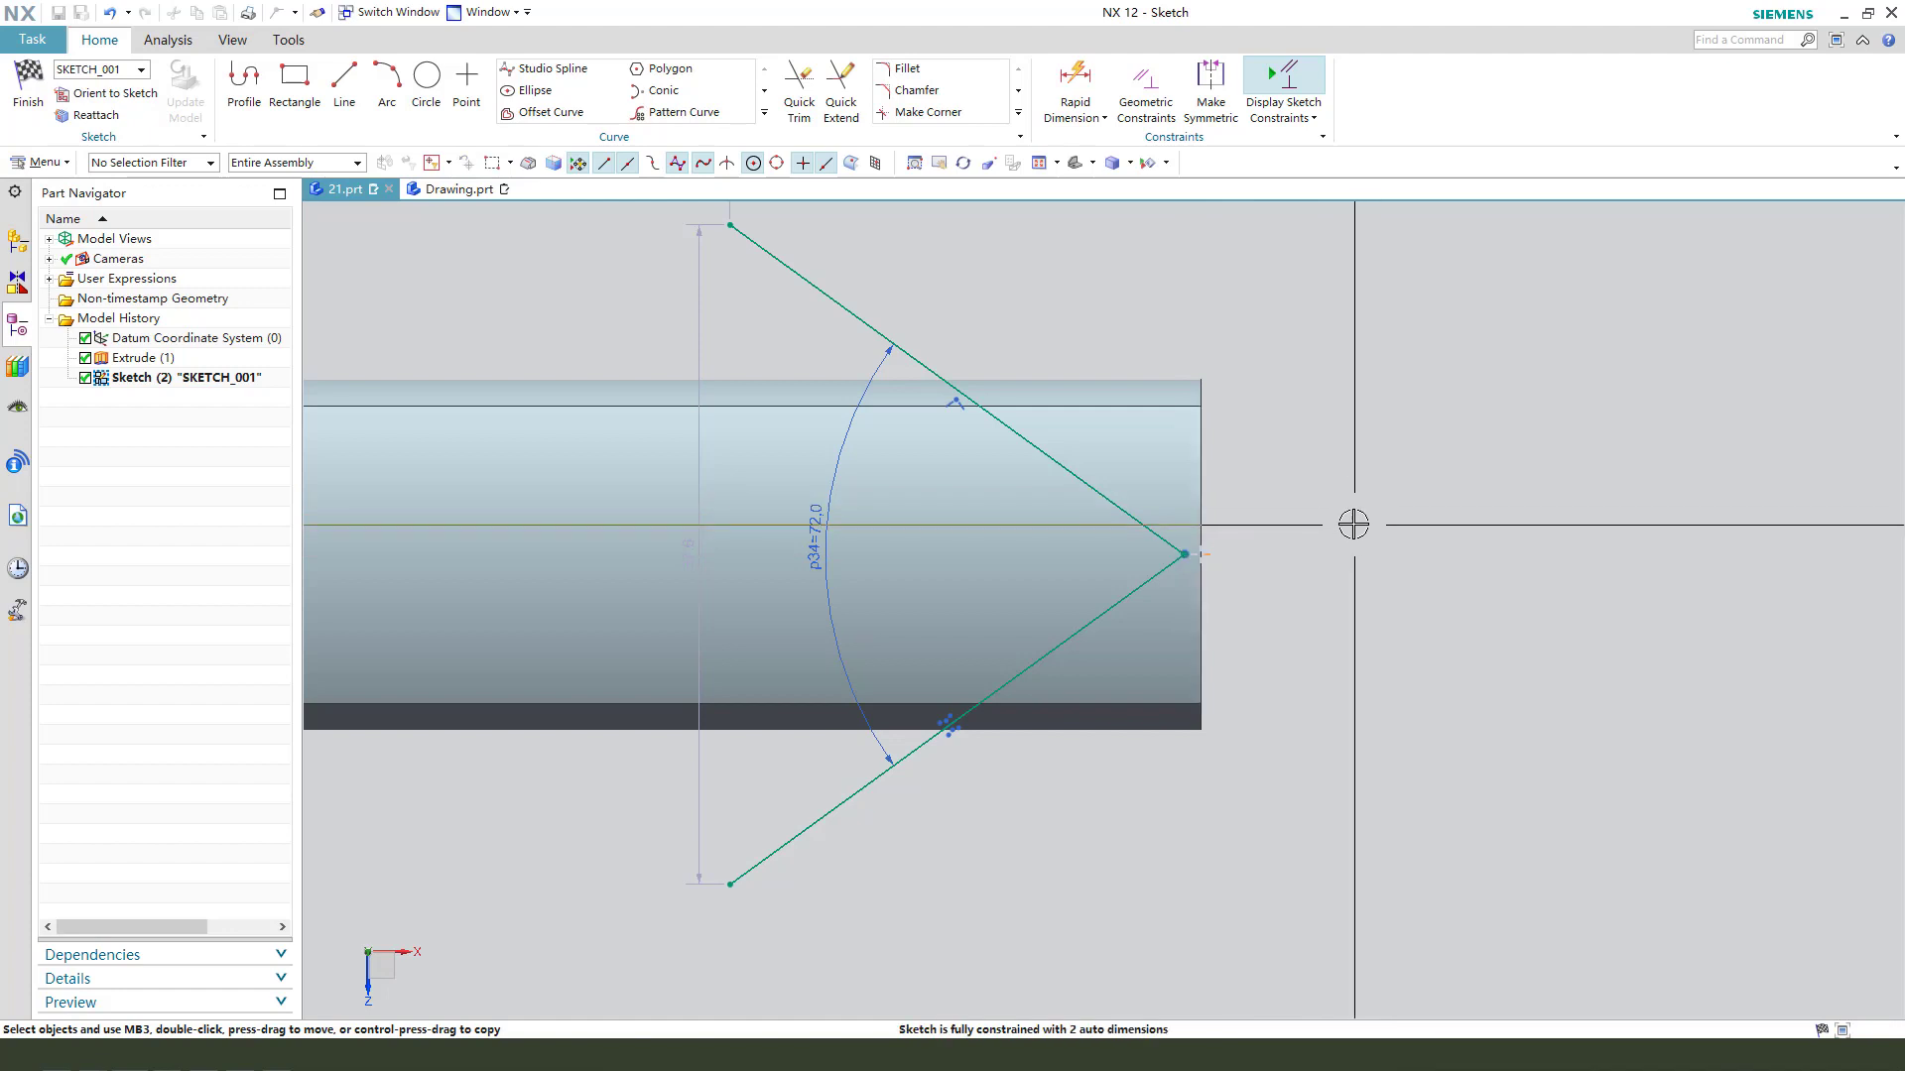
# - Create an intersection curve where the bar's flat end face near the V tip meets the sketch plane
pyautogui.scroll(-1, 1339, 528)
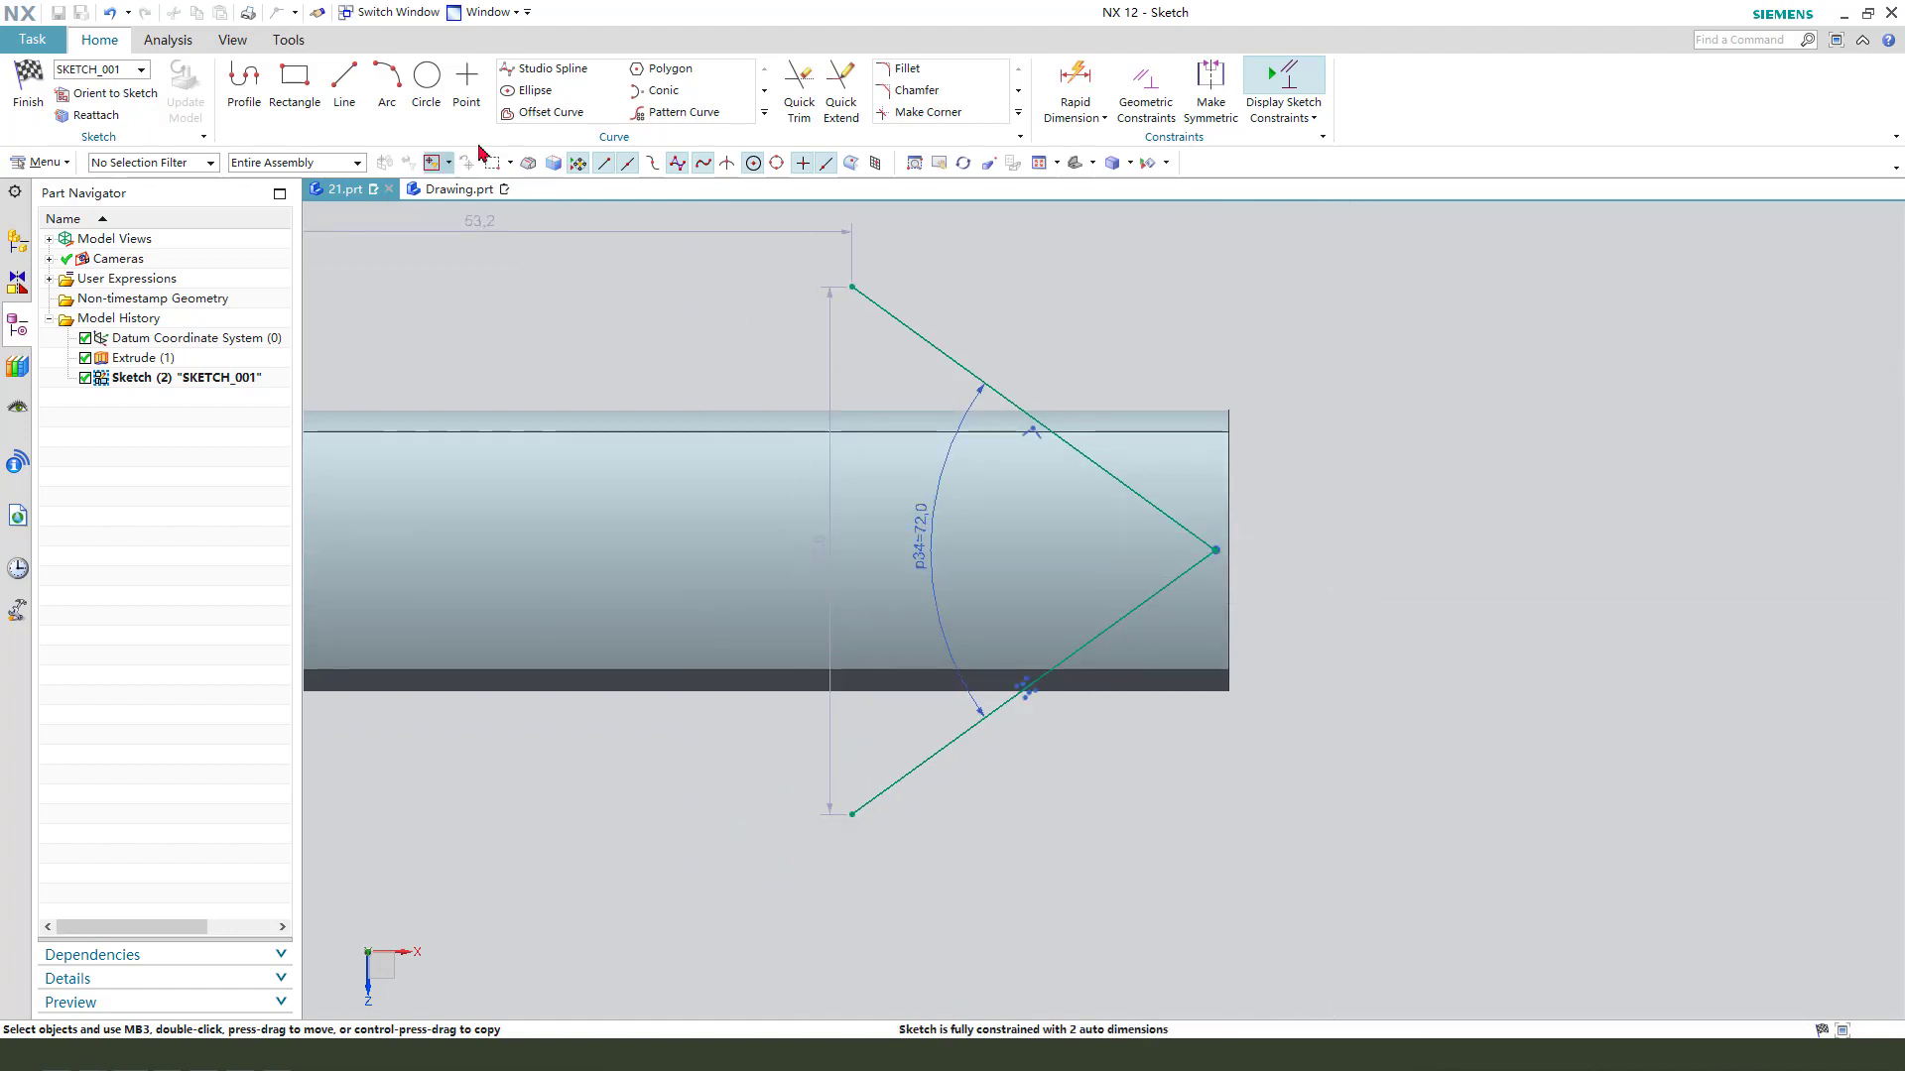
pyautogui.click(765, 113)
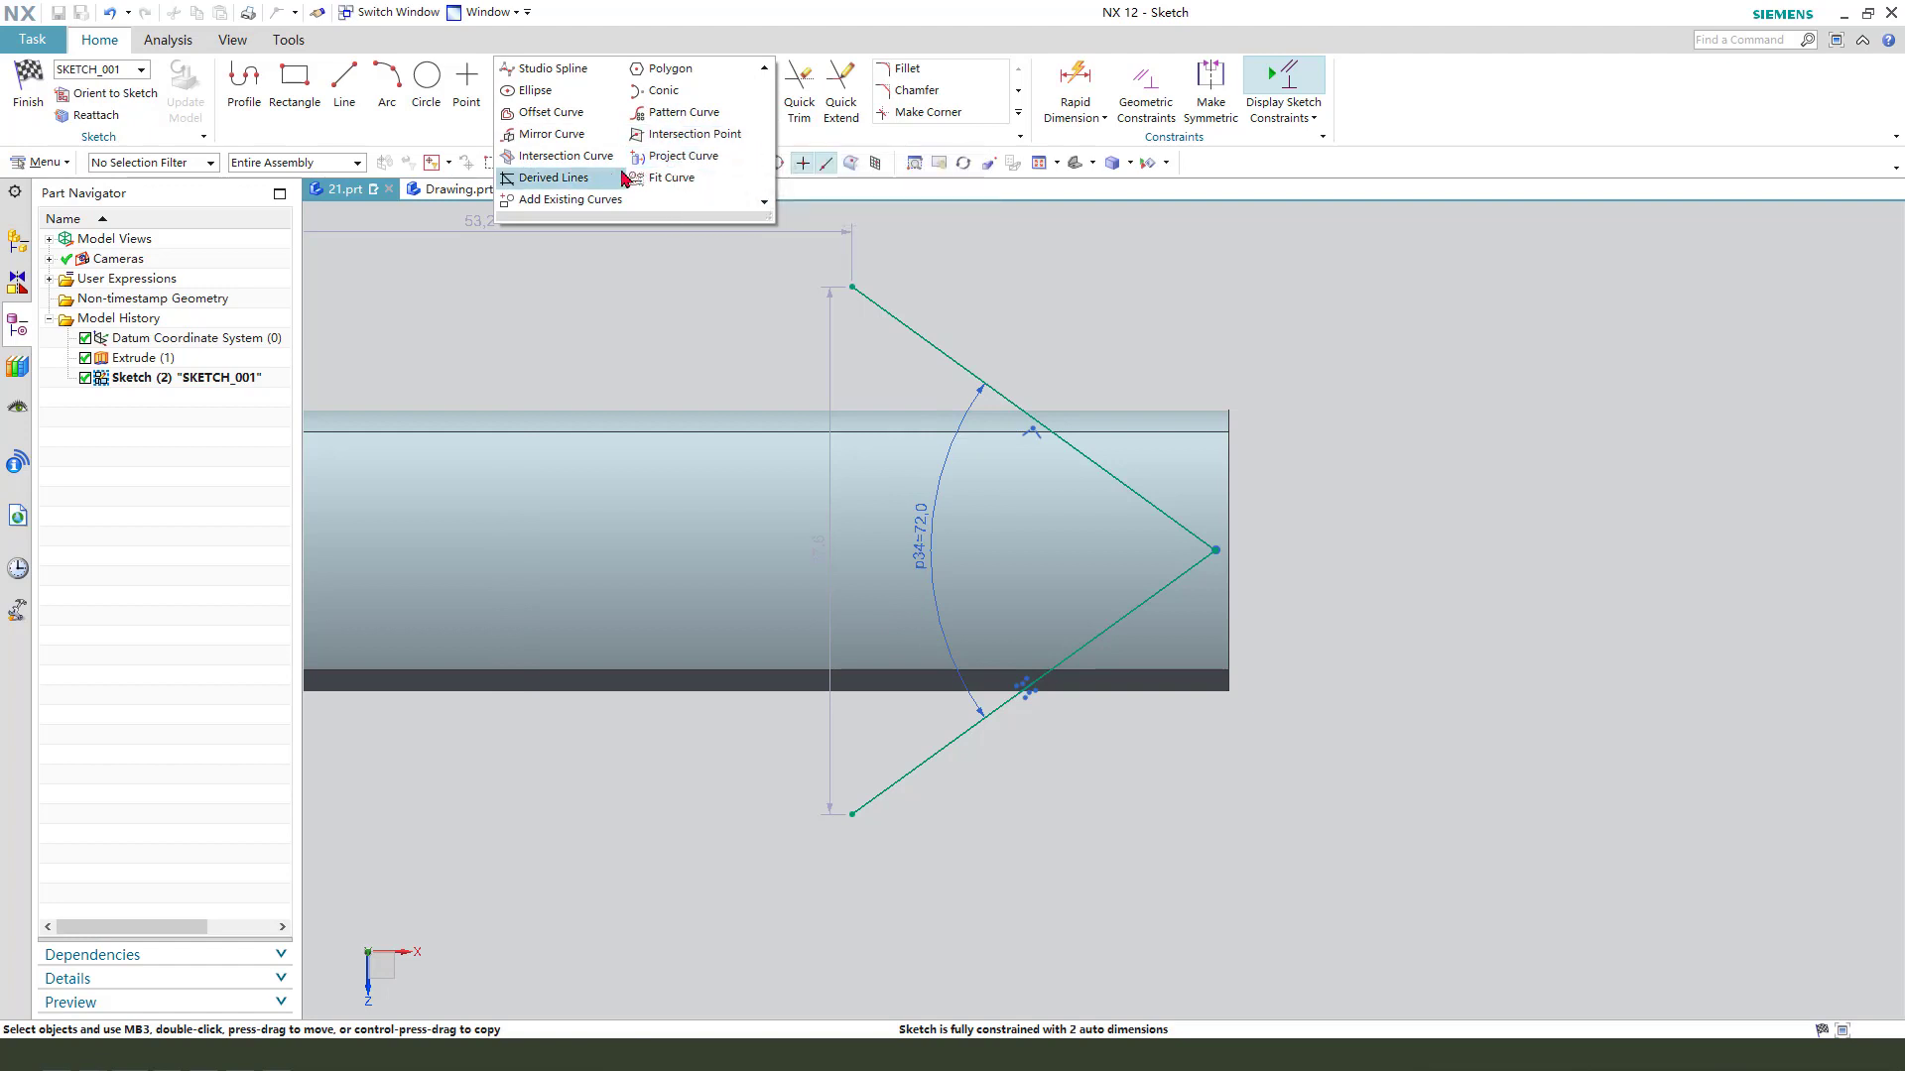
pyautogui.click(564, 158)
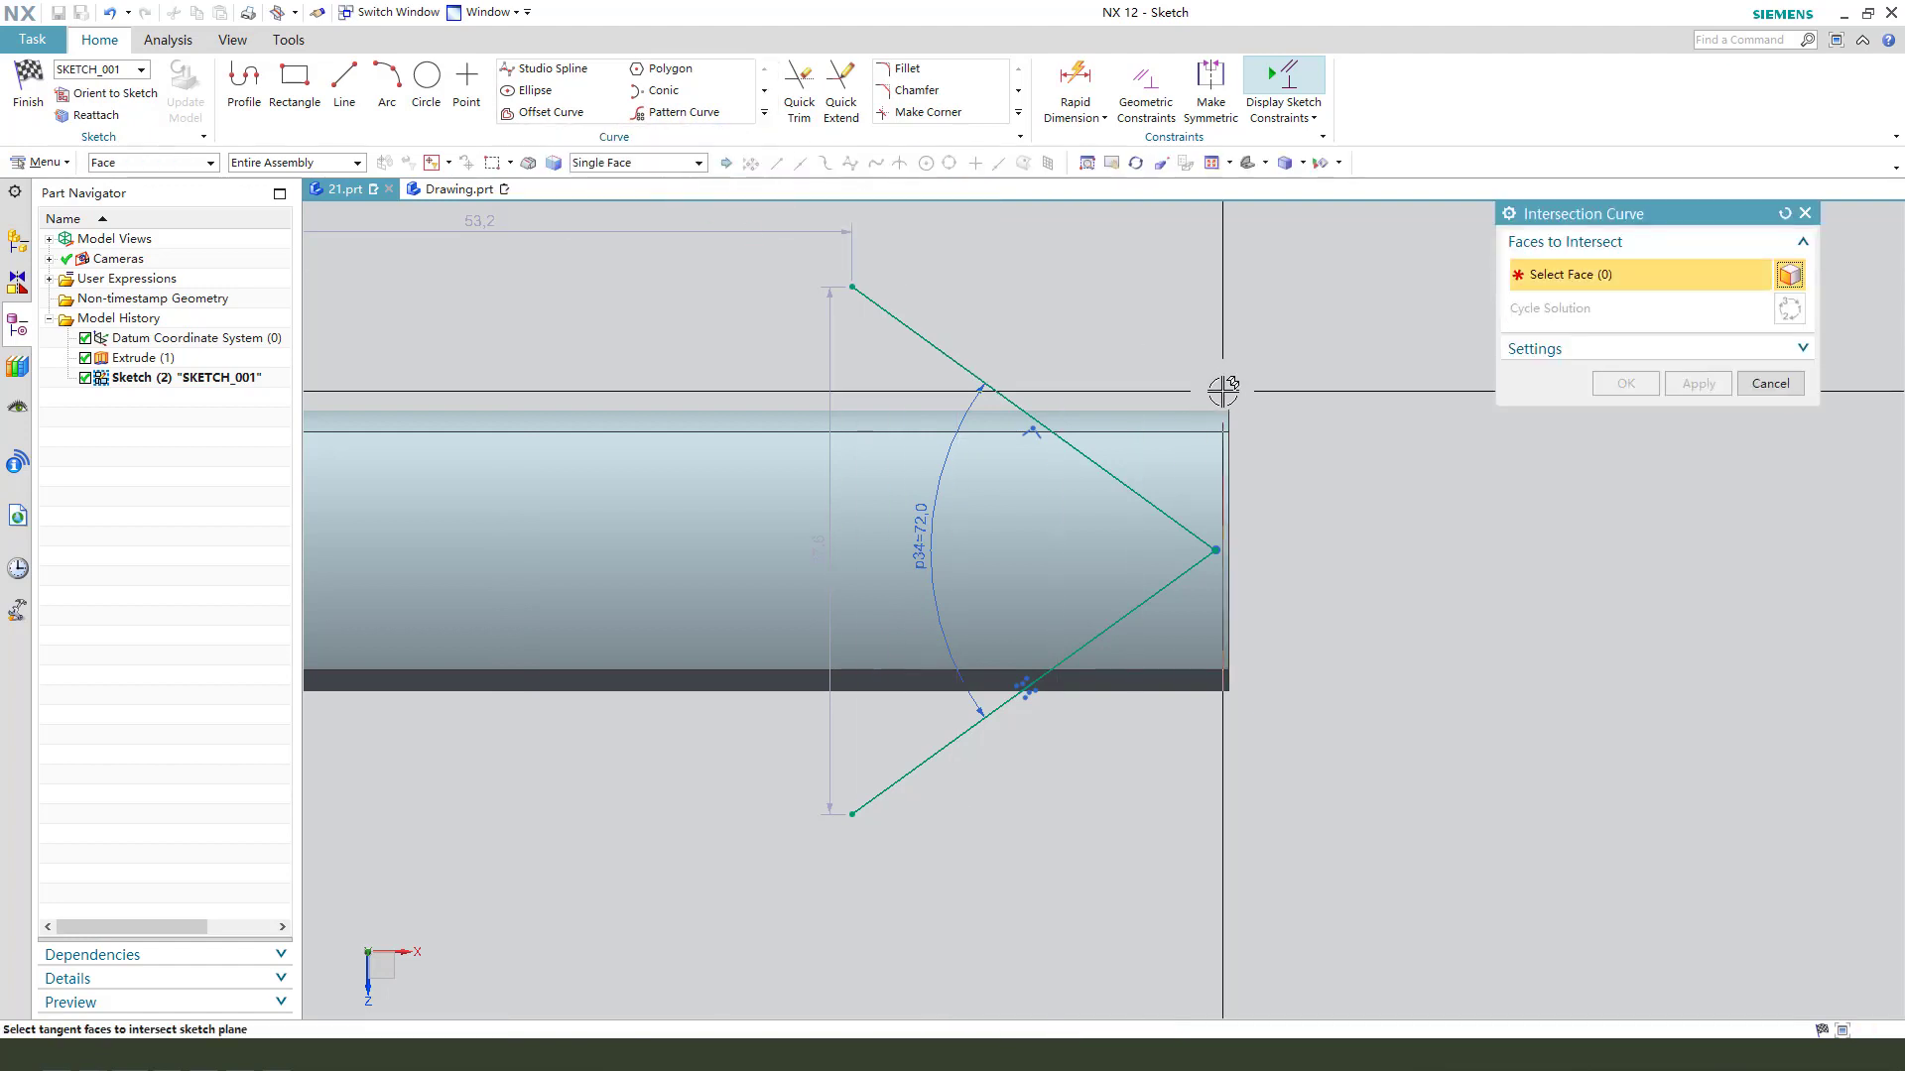
pyautogui.moveTo(1220, 391); pyautogui.dragTo(1187, 417, button='middle')
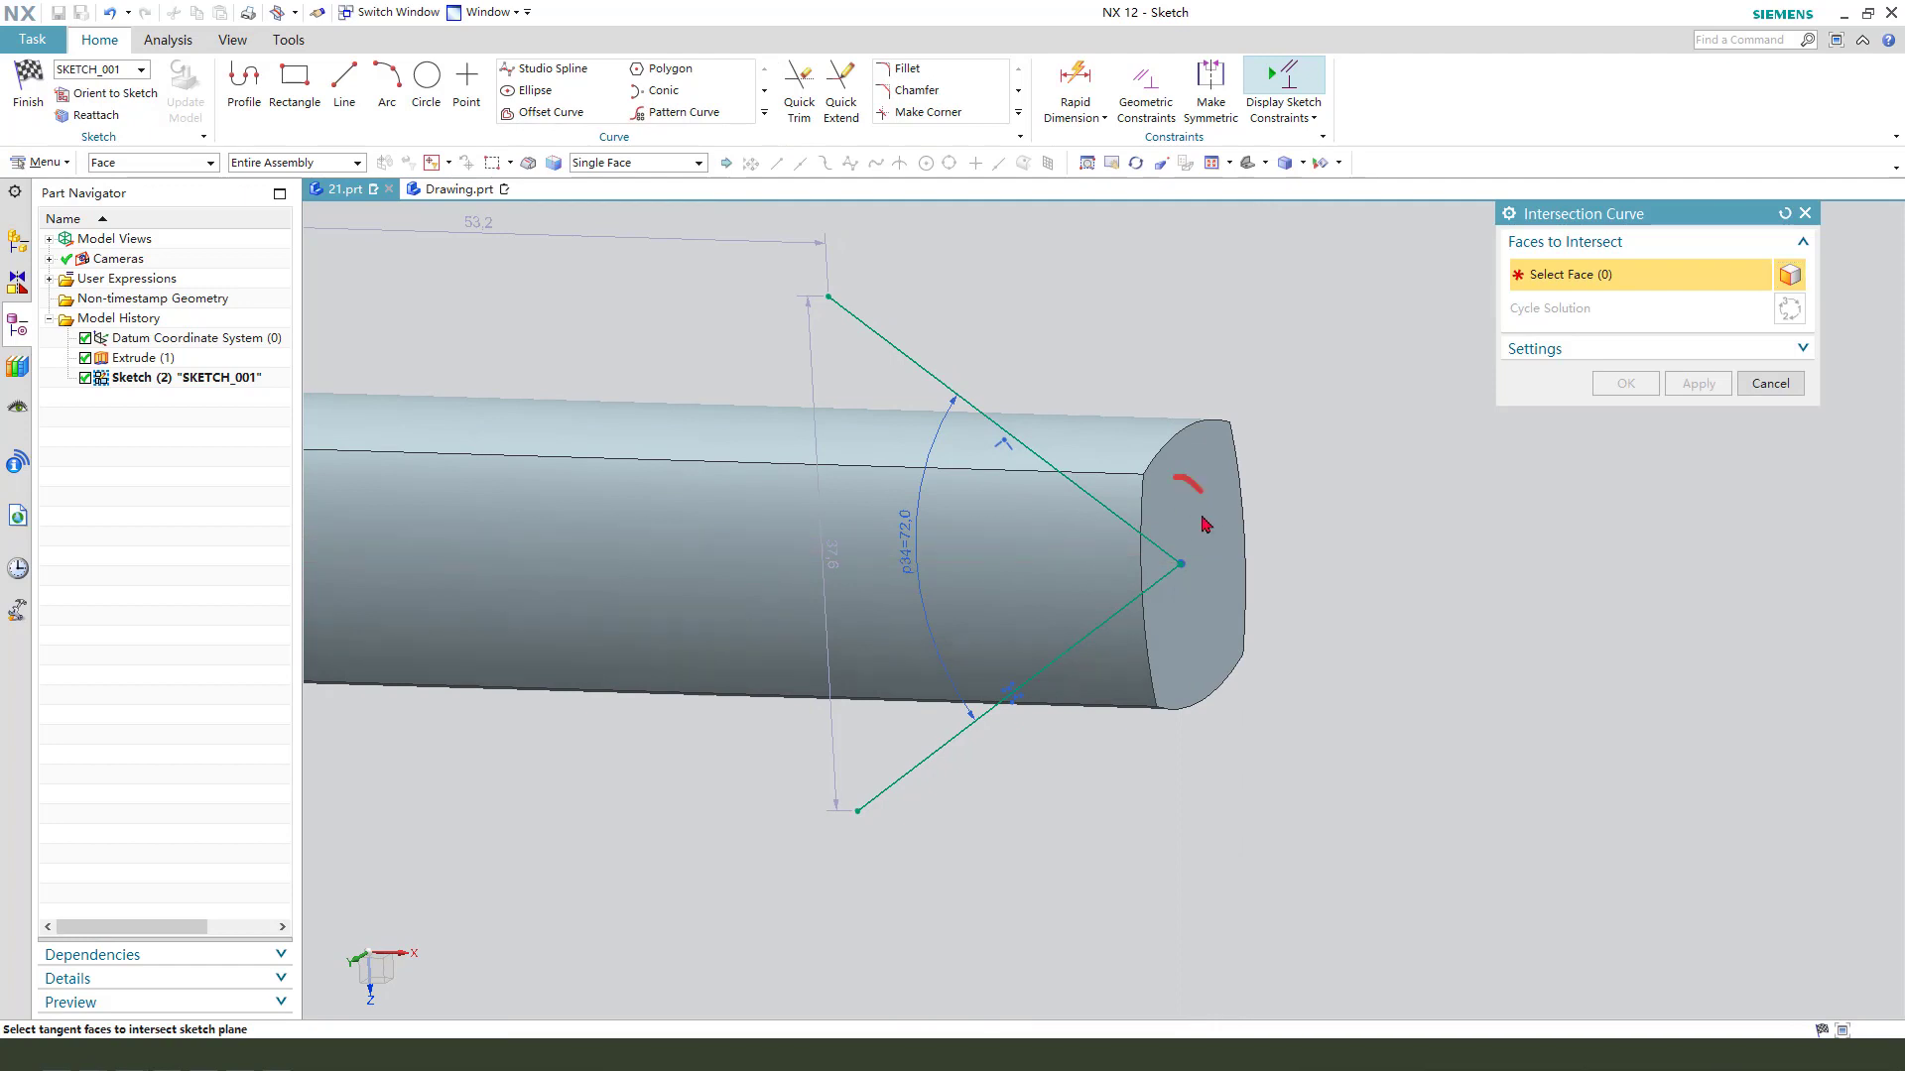
pyautogui.click(1191, 470)
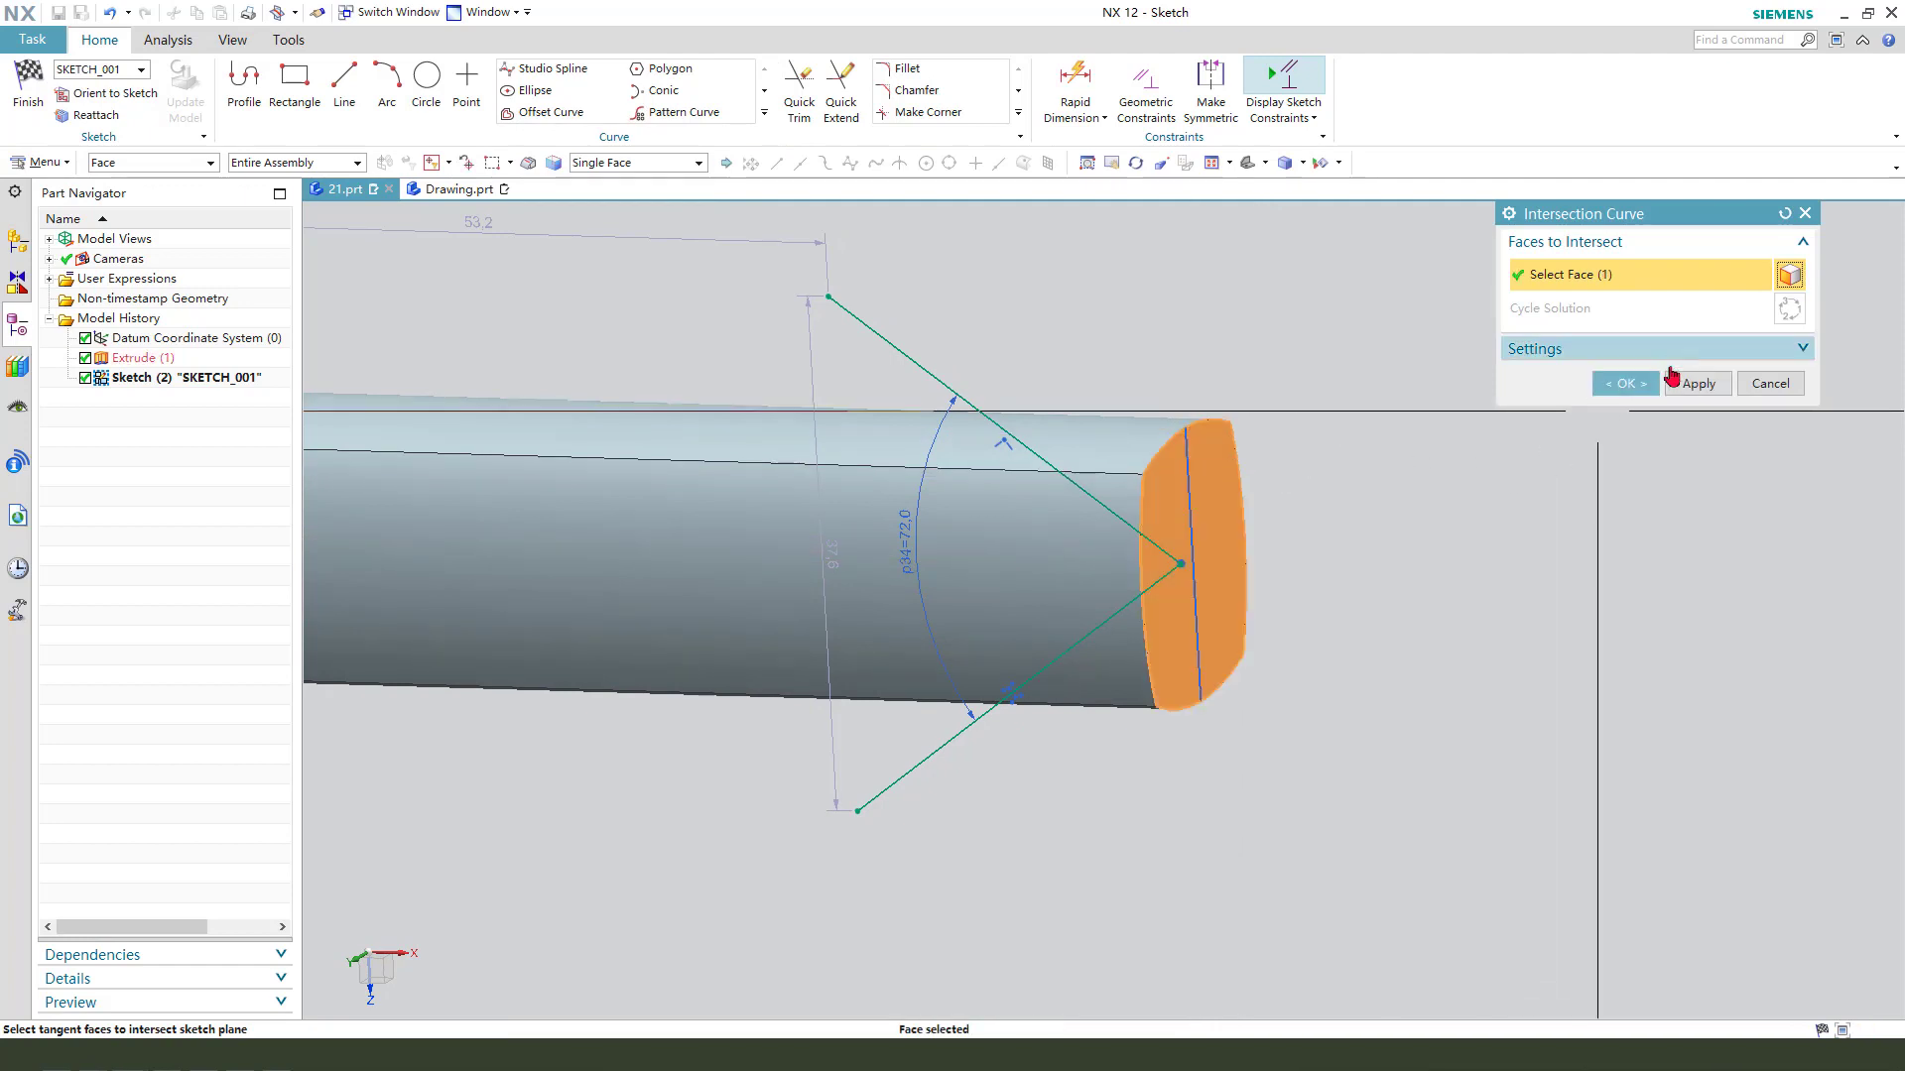
pyautogui.click(1626, 383)
# - Convert the intersection line on the bar's end face to a reference curve
pyautogui.scroll(2, 1280, 464)
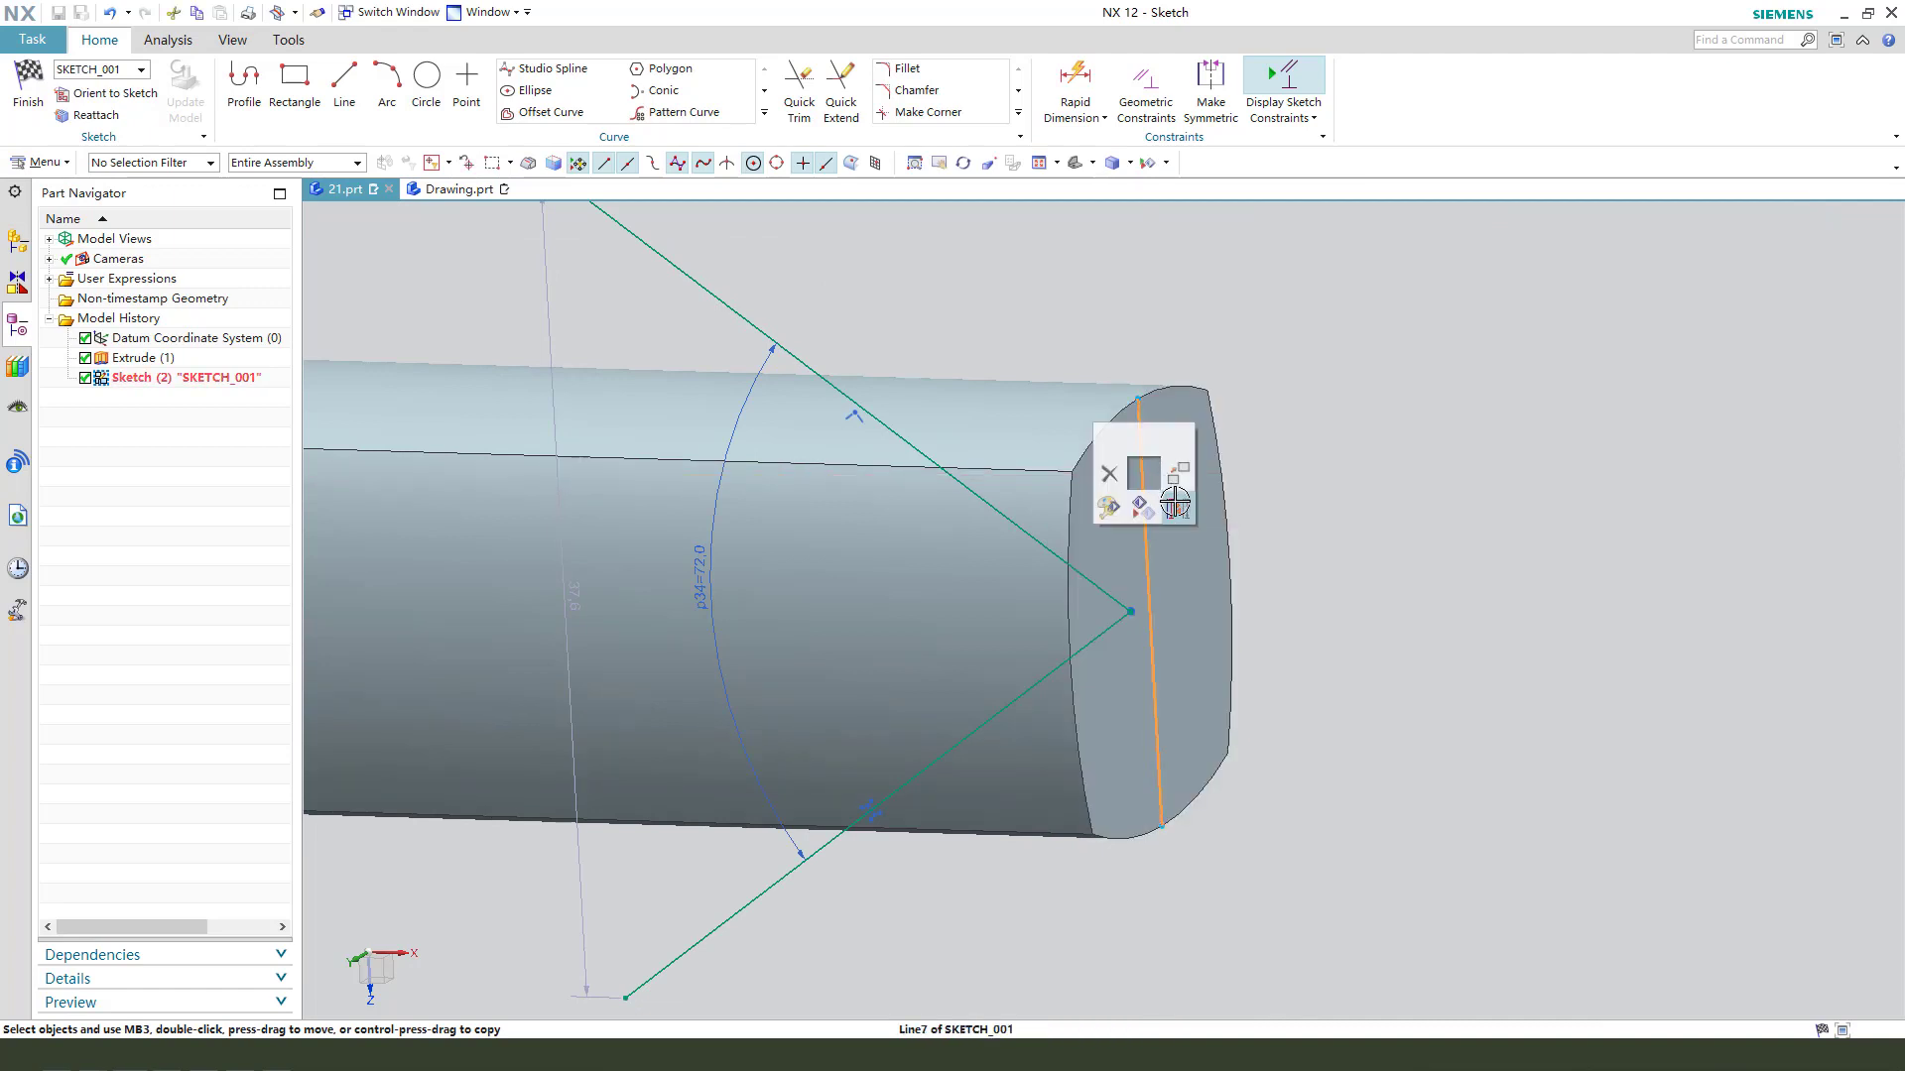
pyautogui.click(1175, 503)
pyautogui.scroll(-2, 1165, 558)
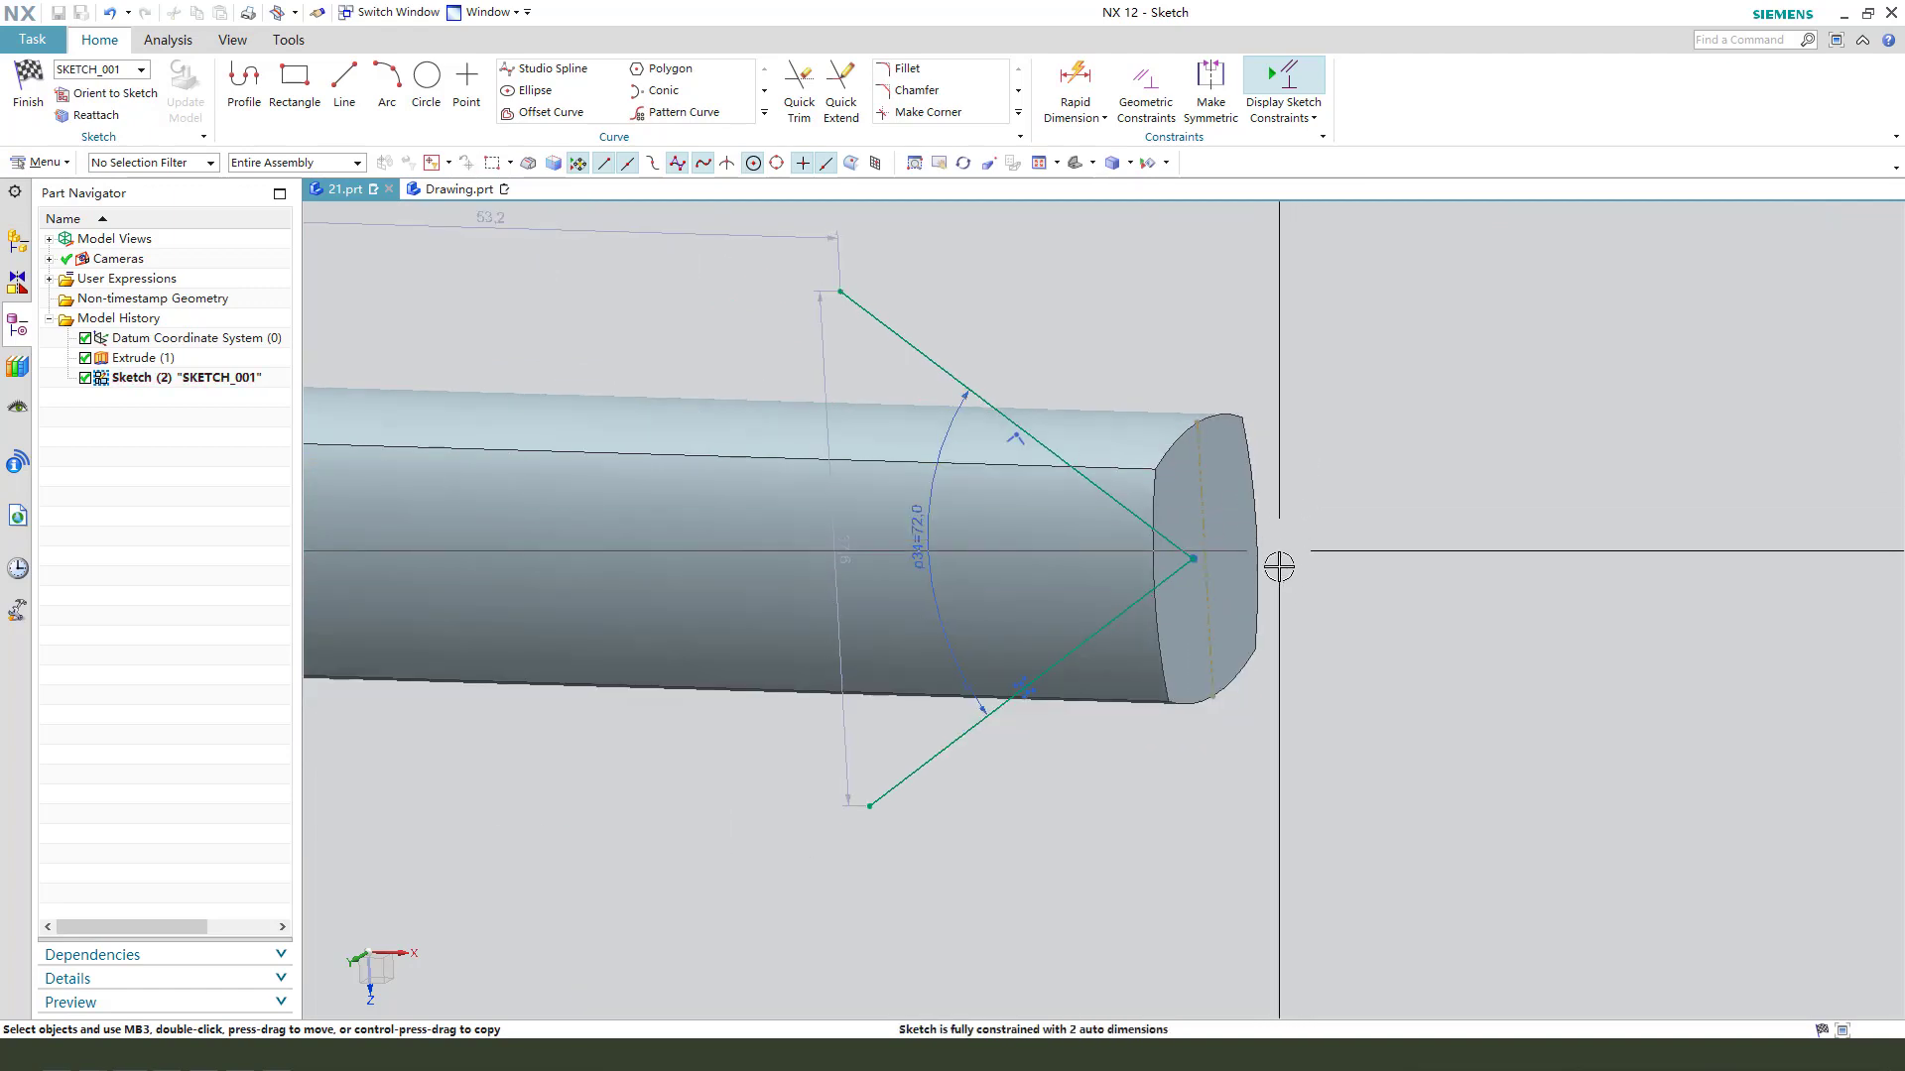
# - Constrain the V's tip to be coincident with the midpoint of the reference line on the bar's end face
pyautogui.scroll(3, 1218, 578)
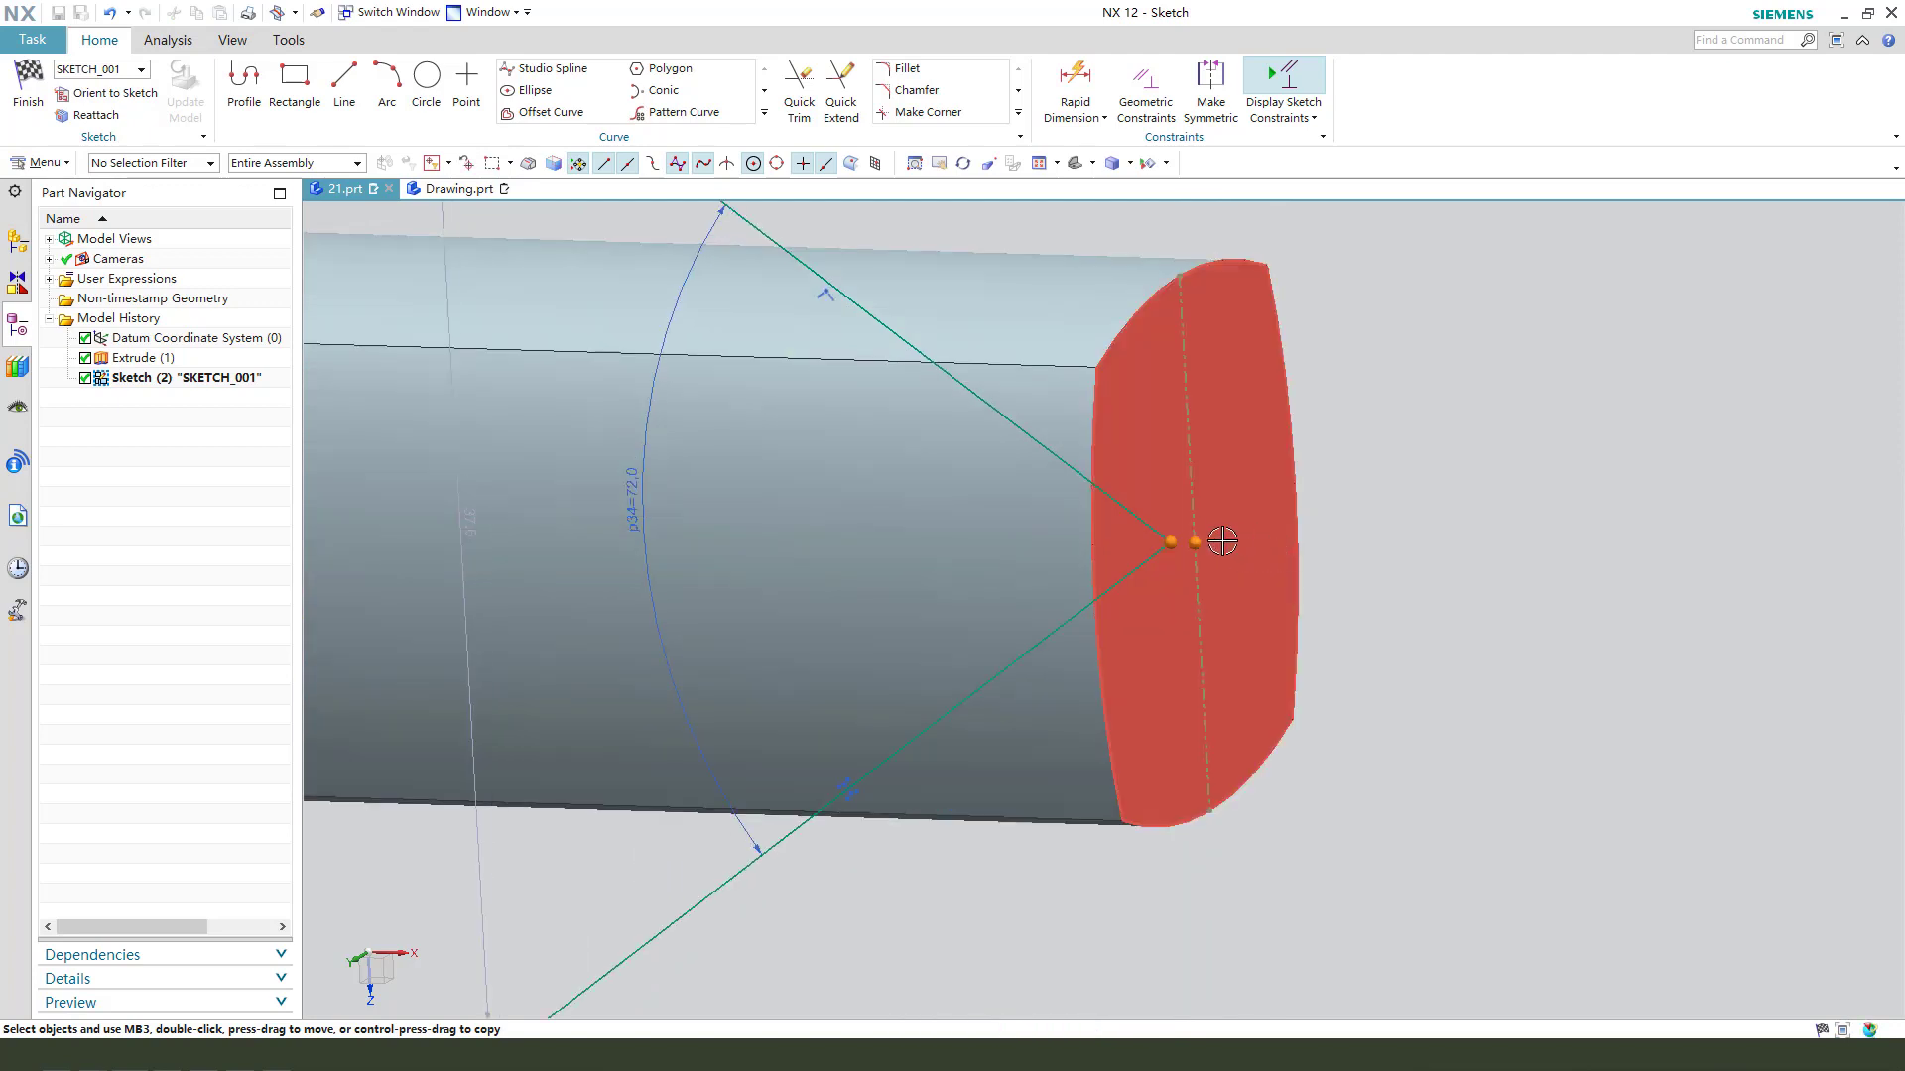
pyautogui.click(1222, 542)
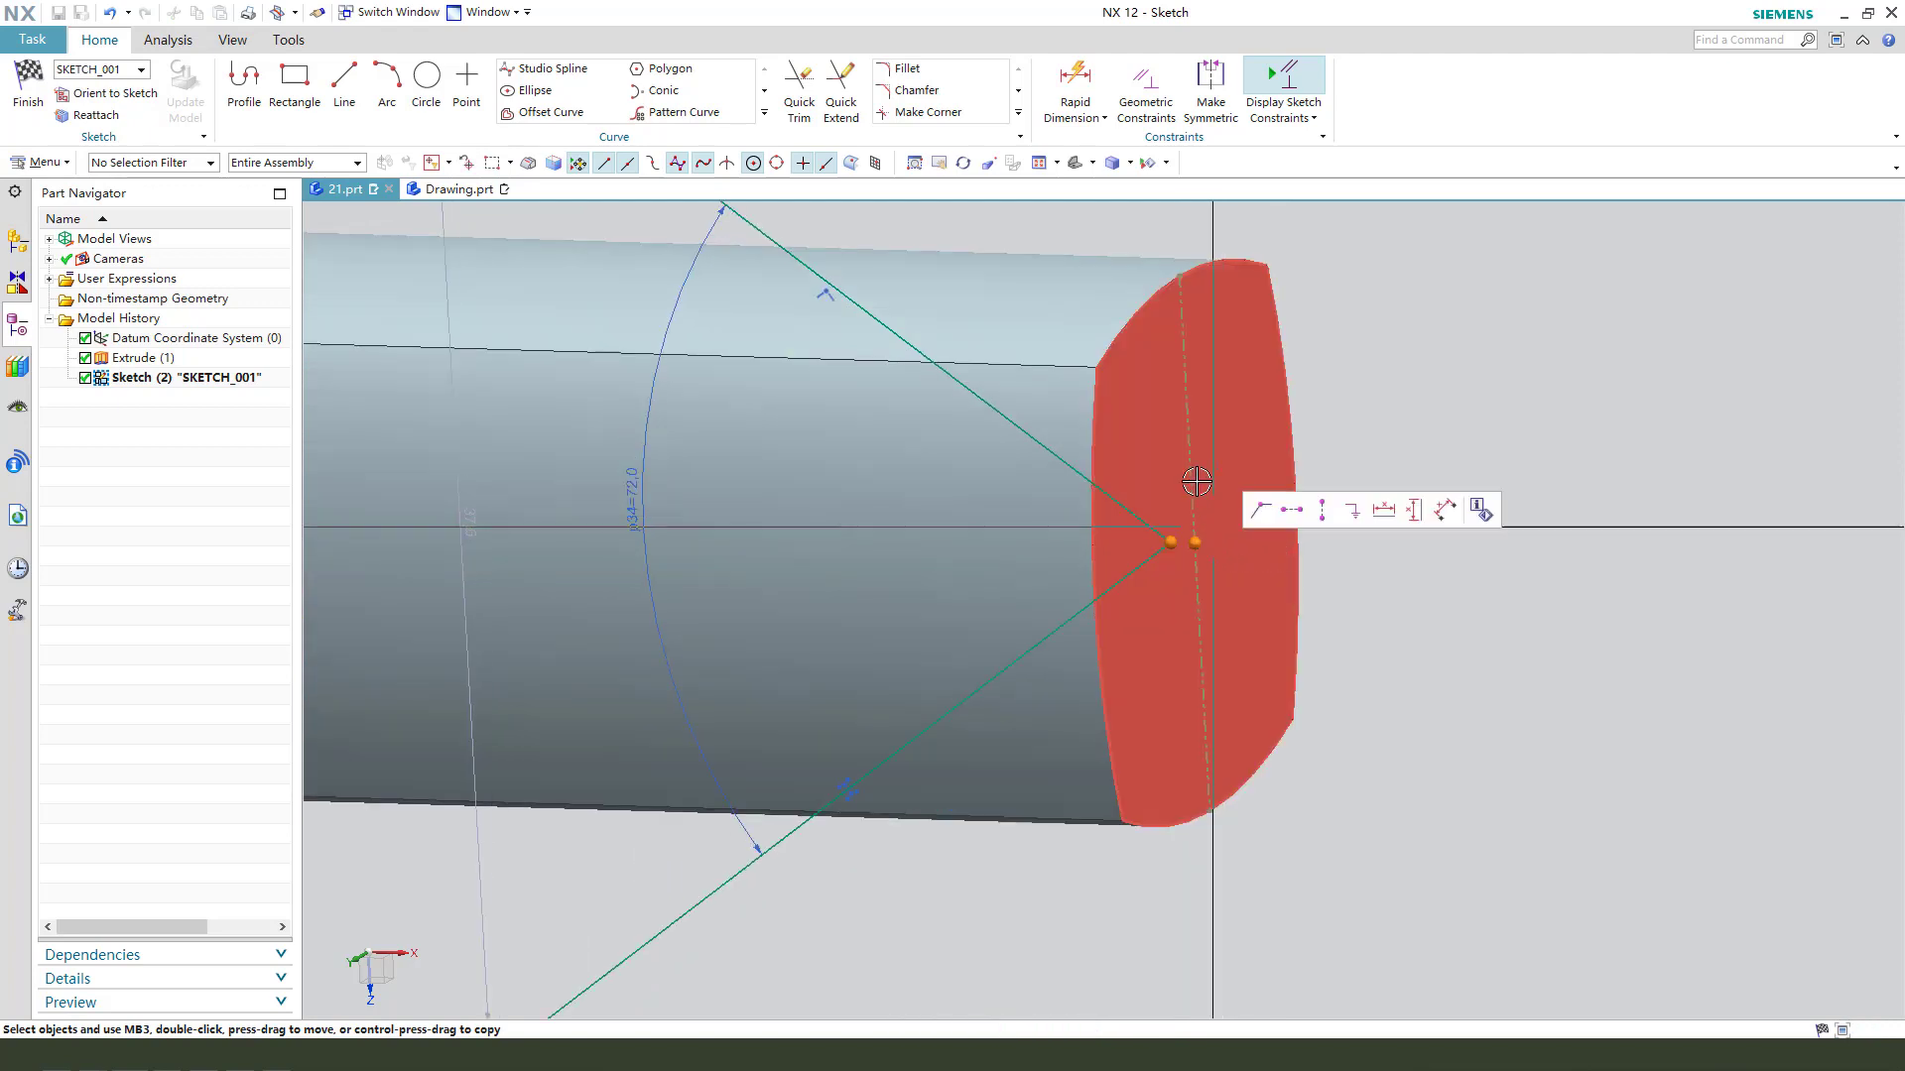
pyautogui.click(1269, 516)
# - Join the V's two outer endpoints with an arc of about 33.2 mm radius beyond the bar's end, and move the endpoint-distance dimension aside
pyautogui.scroll(-3, 1354, 587)
pyautogui.moveTo(1309, 593)
pyautogui.mouseDown(button='middle')
pyautogui.moveTo(1347, 604)
pyautogui.moveTo(1314, 598)
pyautogui.mouseUp(button='middle')
pyautogui.press('F8')
pyautogui.scroll(-3, 909, 467)
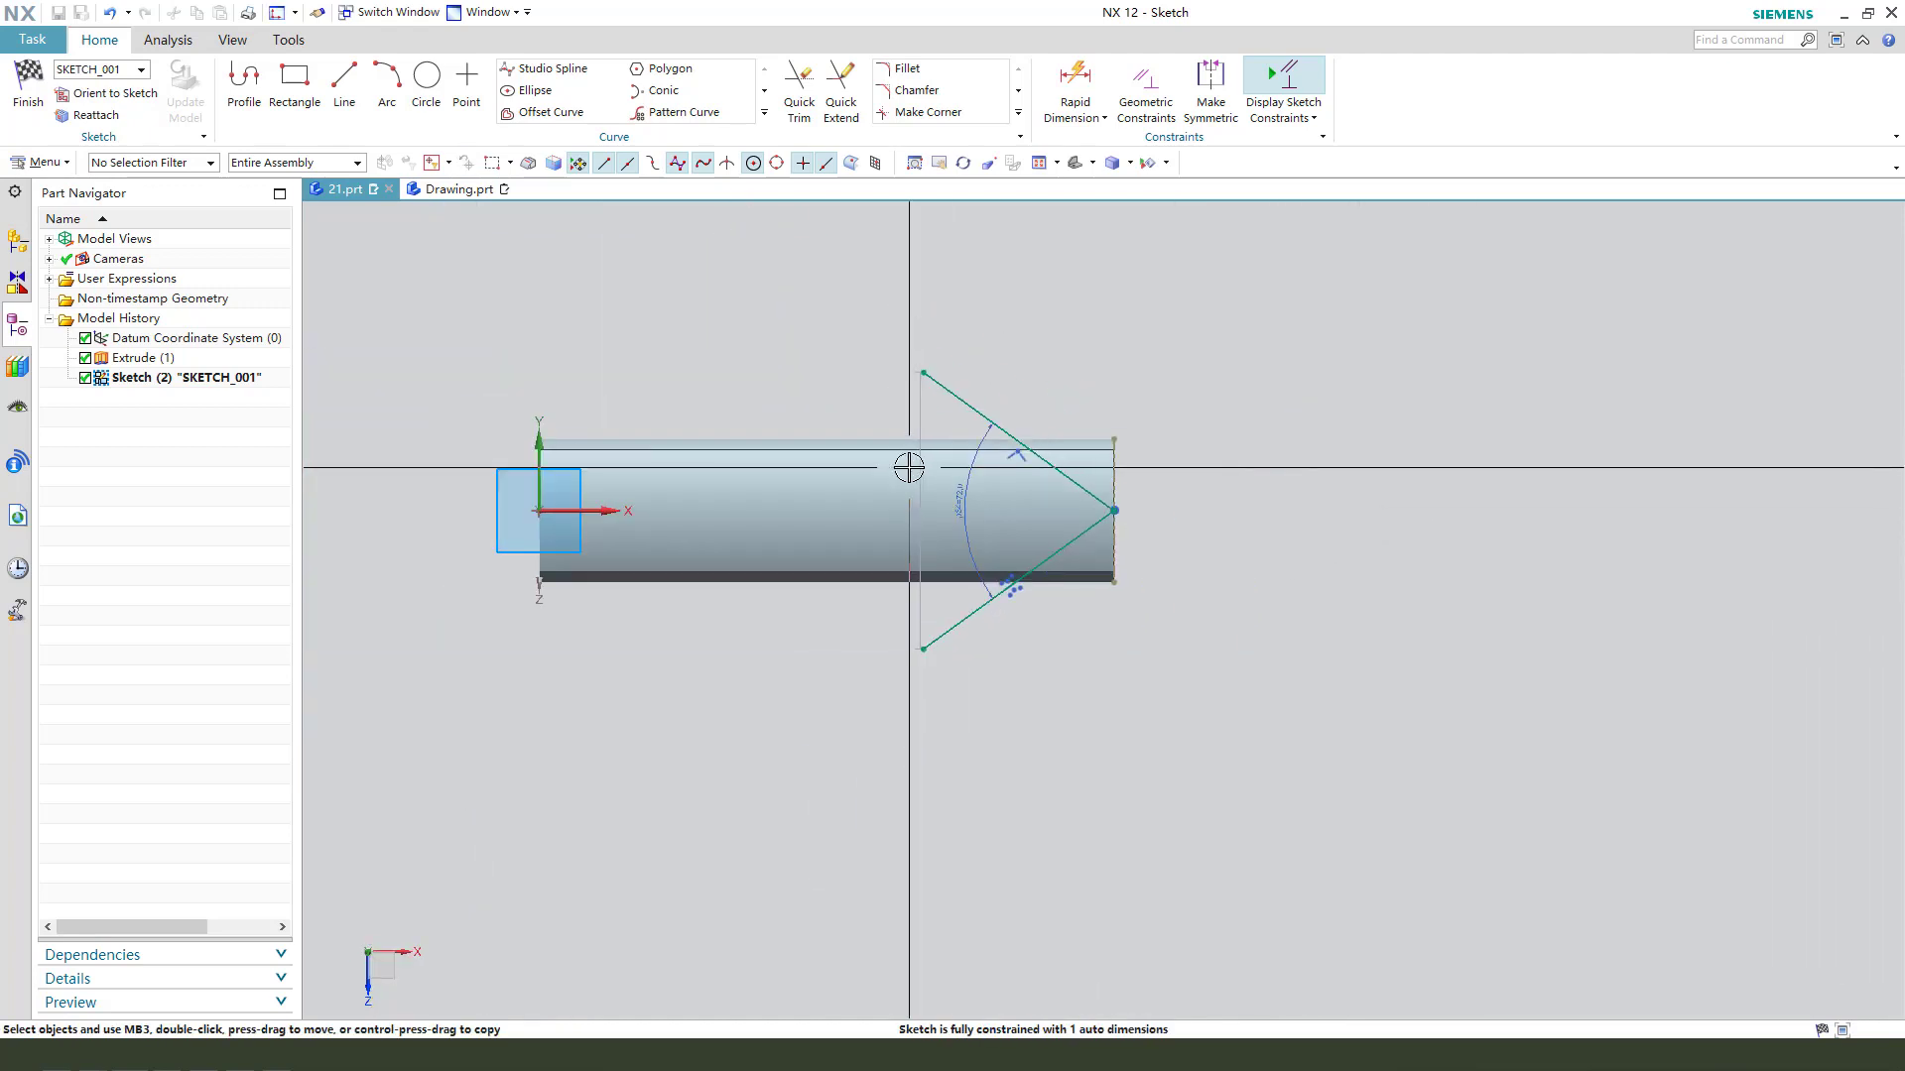
pyautogui.scroll(1, 943, 361)
pyautogui.click(388, 79)
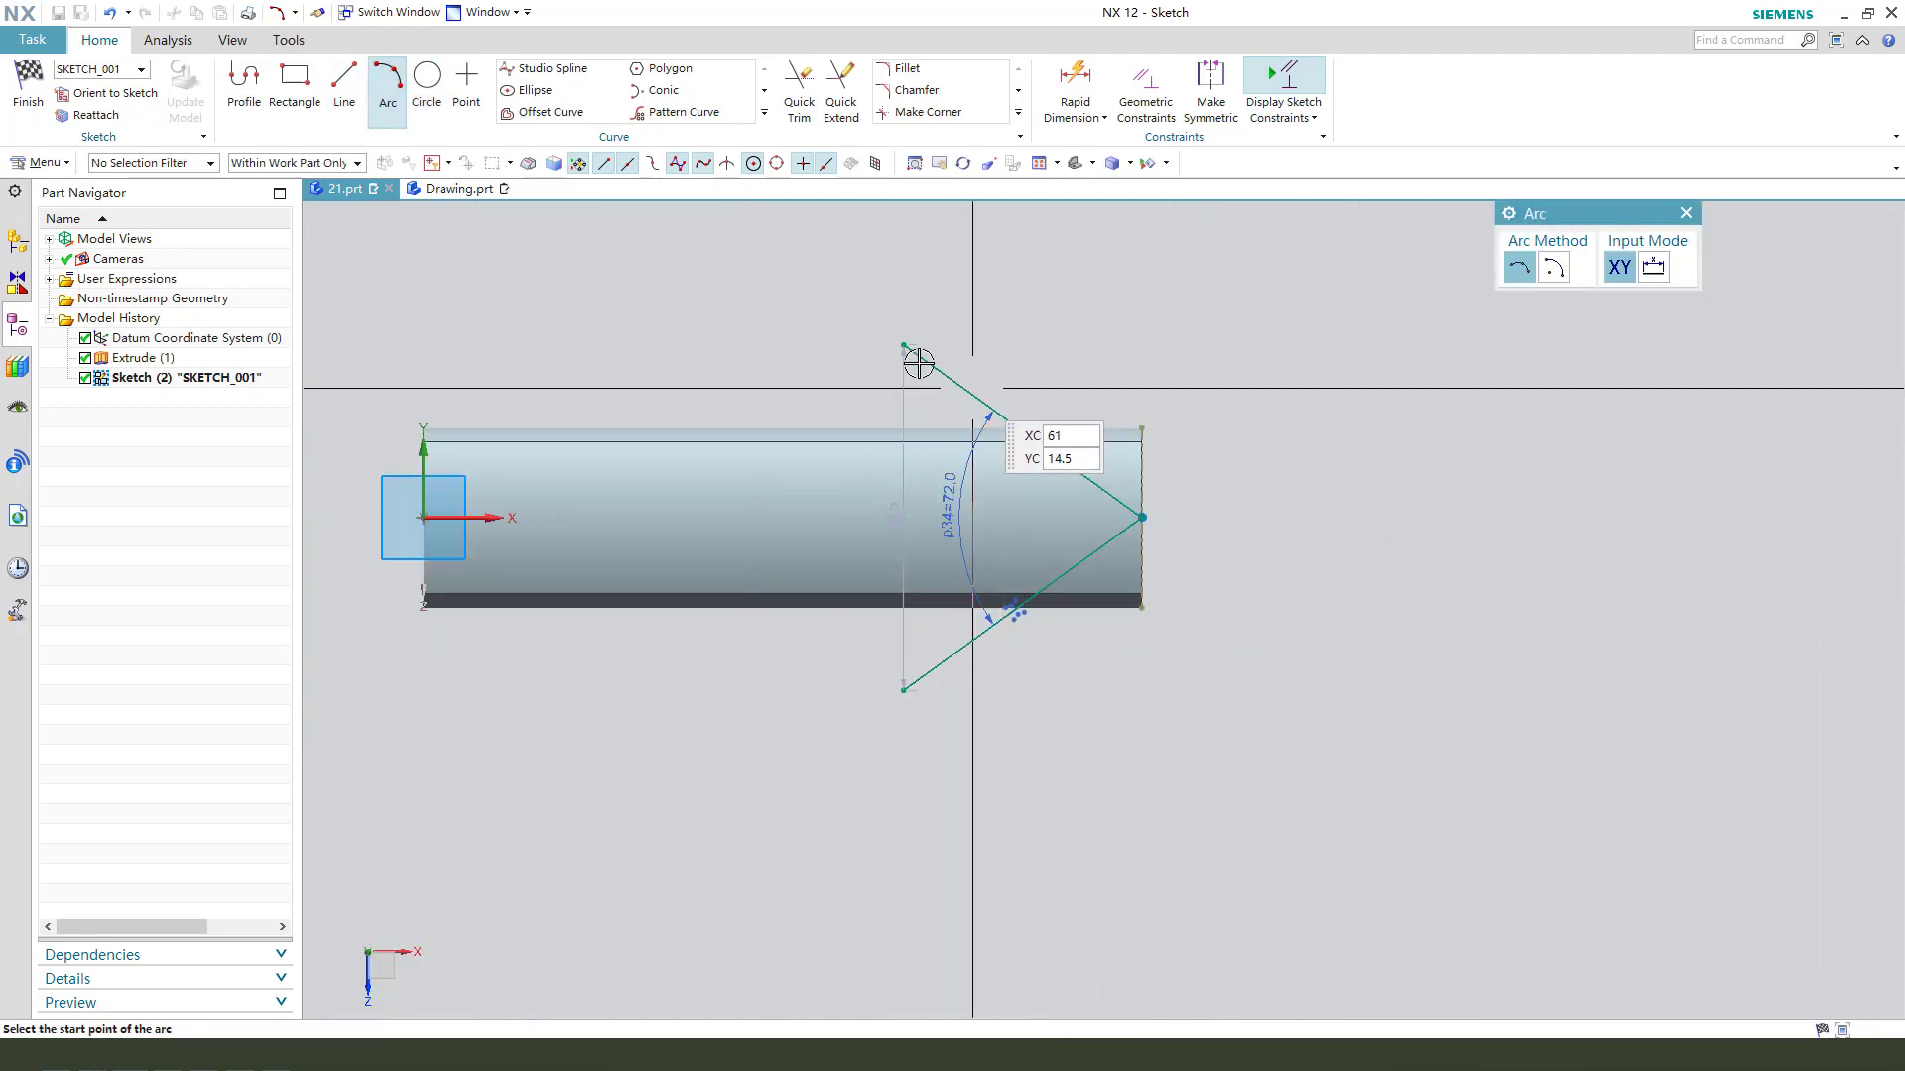
pyautogui.click(903, 347)
pyautogui.click(898, 691)
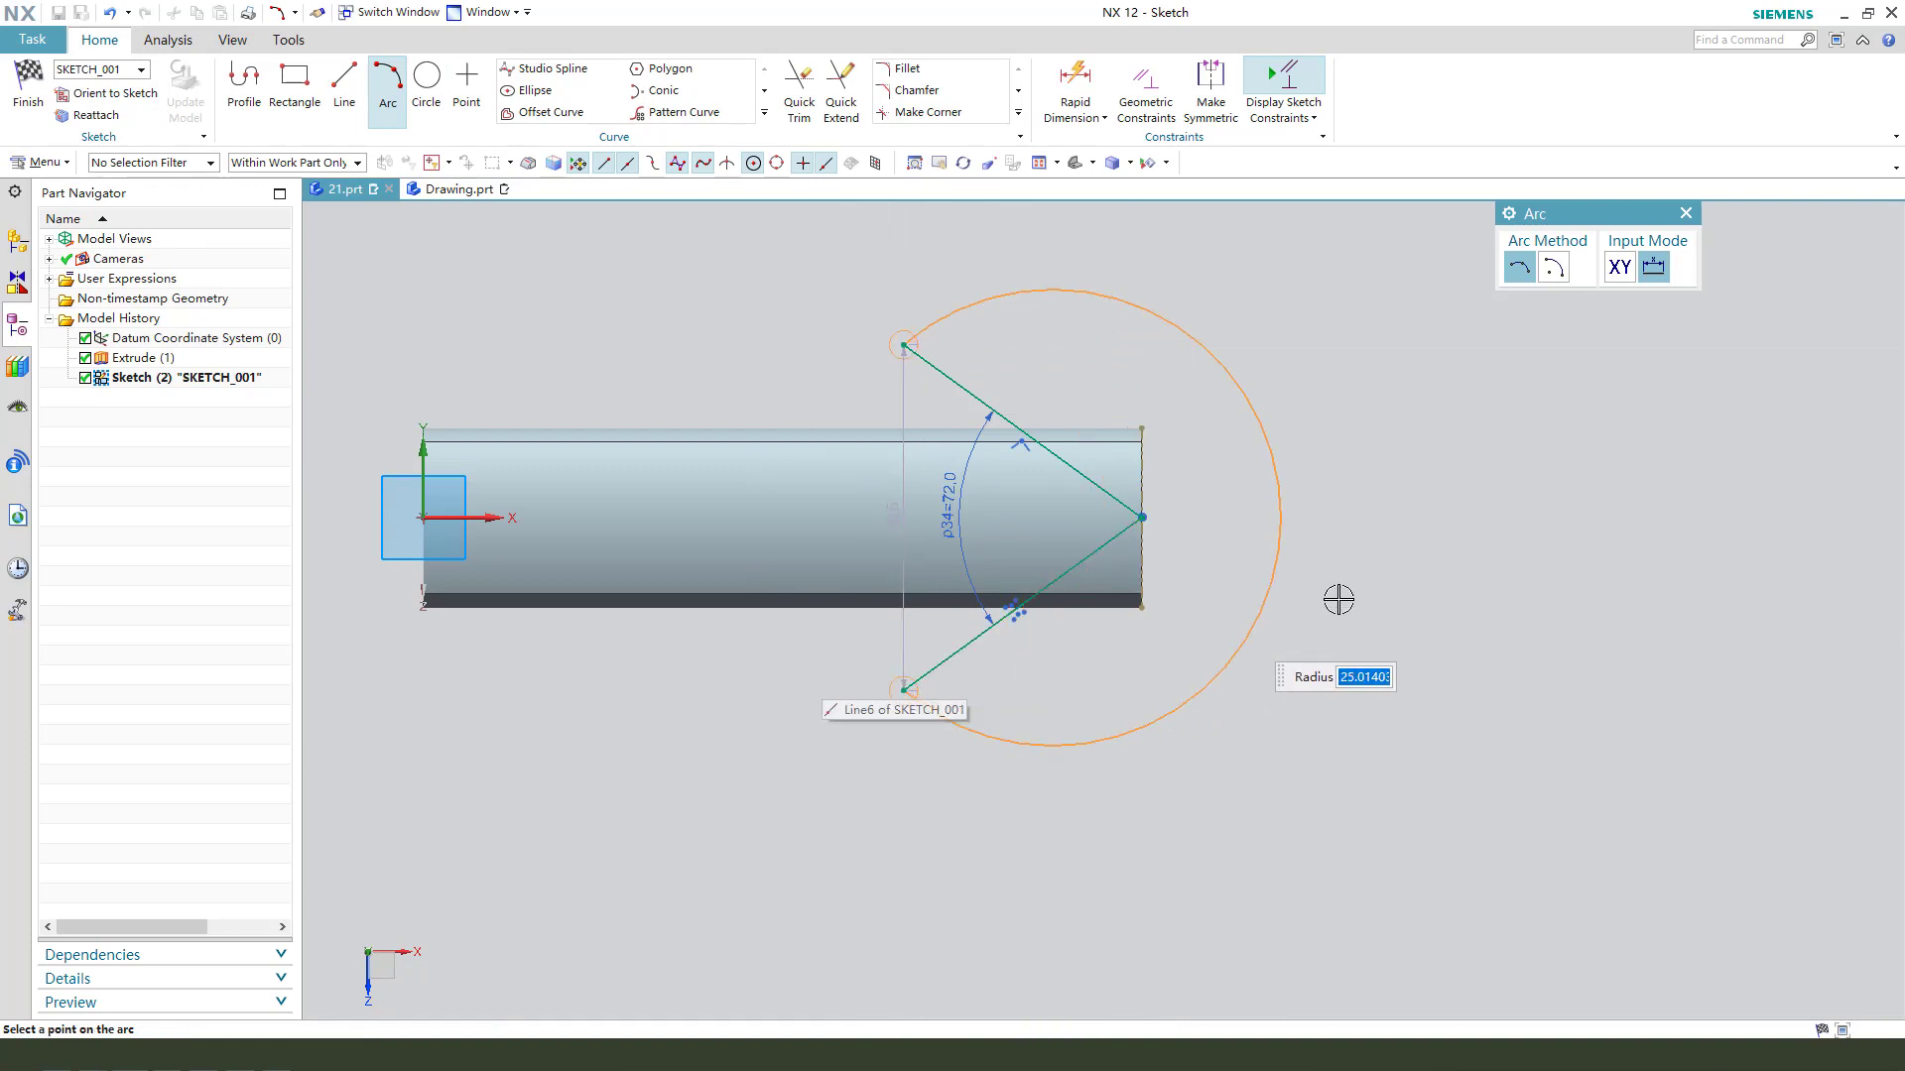
pyautogui.click(1441, 526)
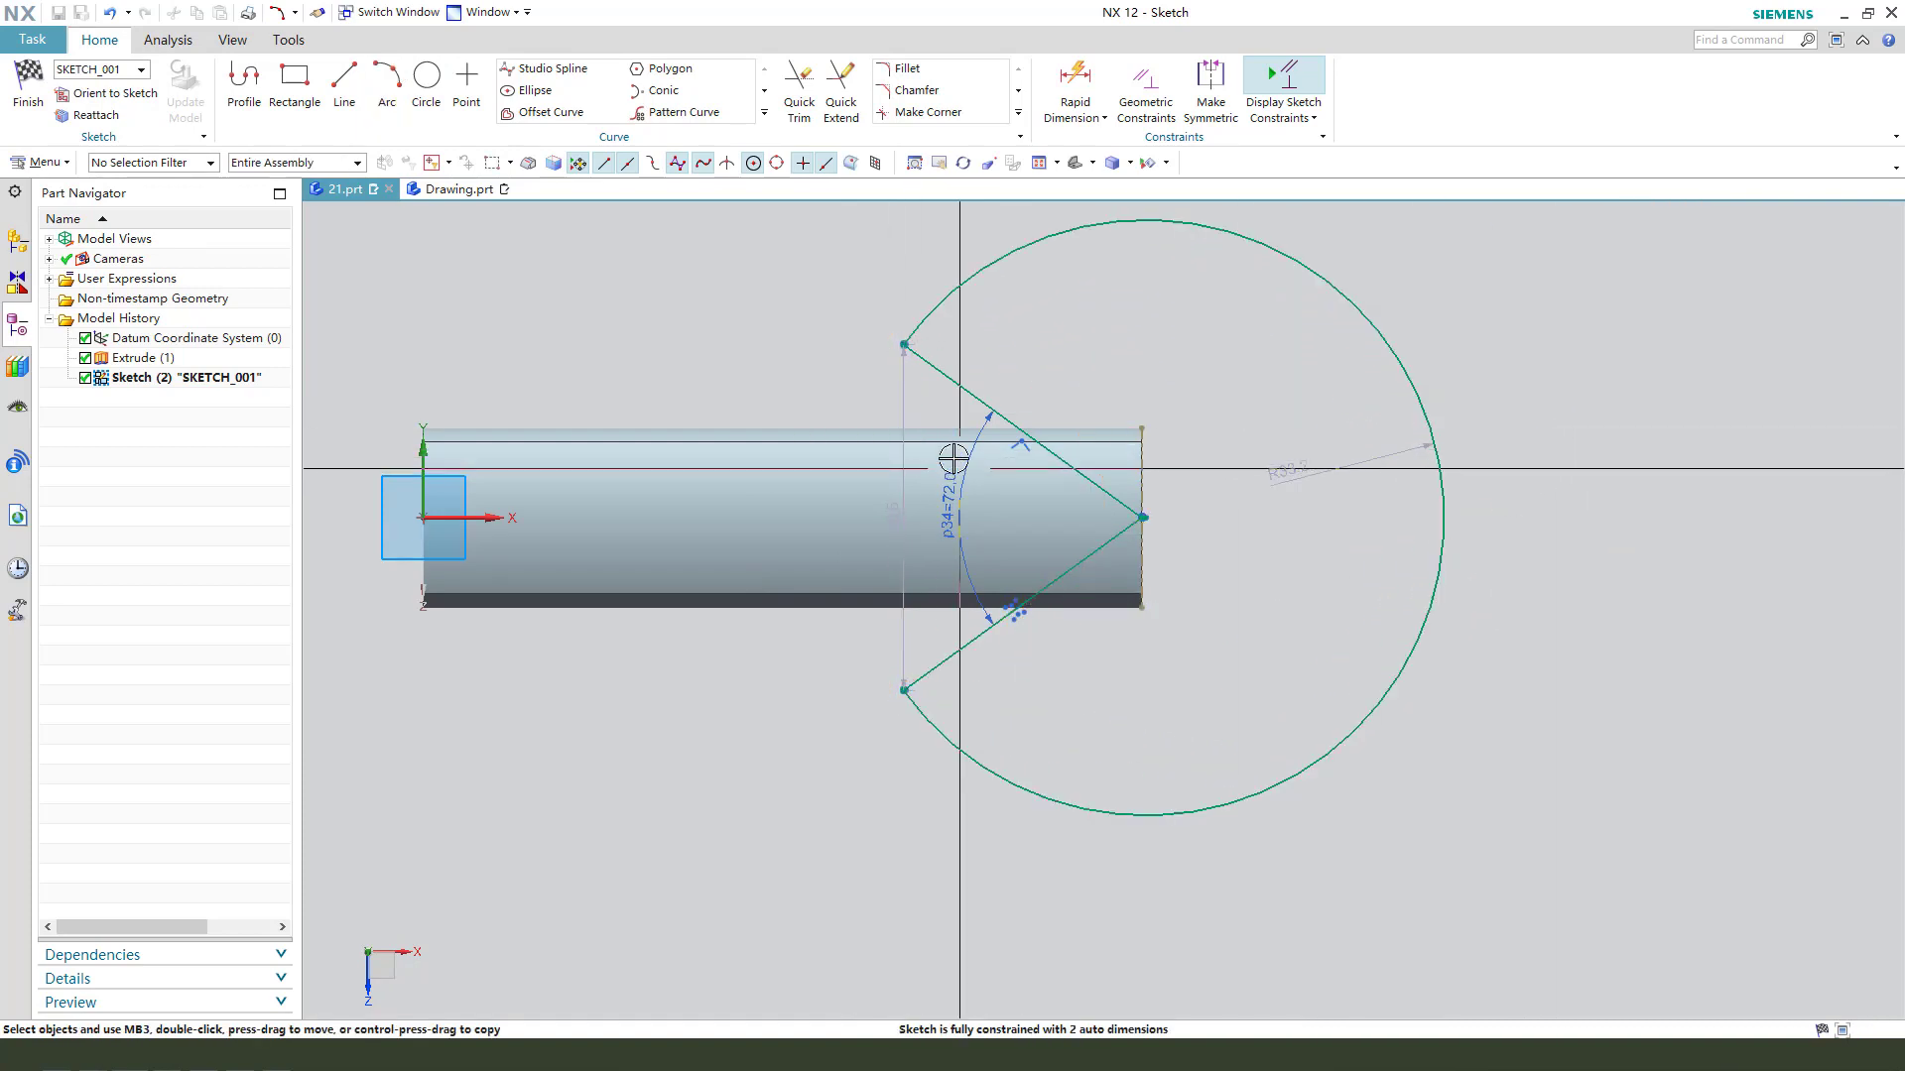
pyautogui.moveTo(901, 390); pyautogui.dragTo(863, 392)
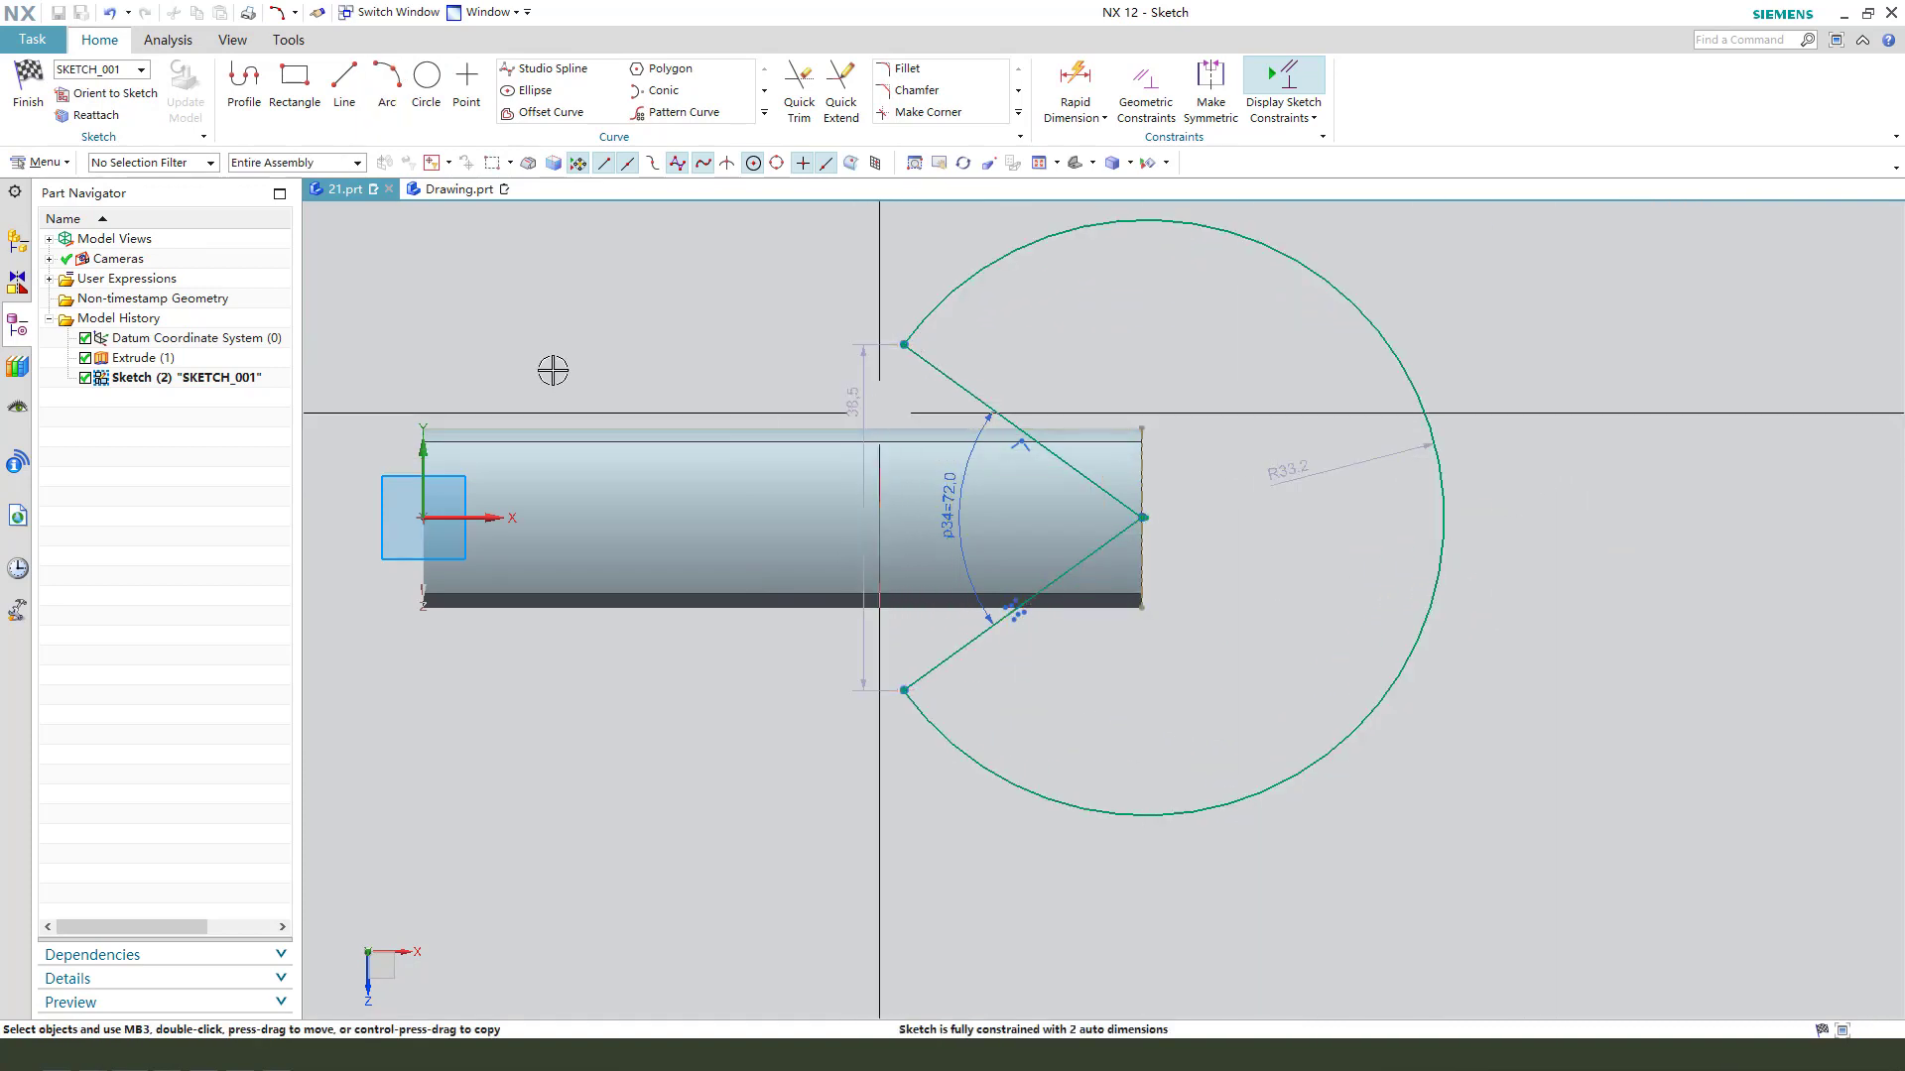
# - Finish the sketch and extrude its section symmetrically with a distance of 80 mm, subtracting it from the bar
pyautogui.click(30, 94)
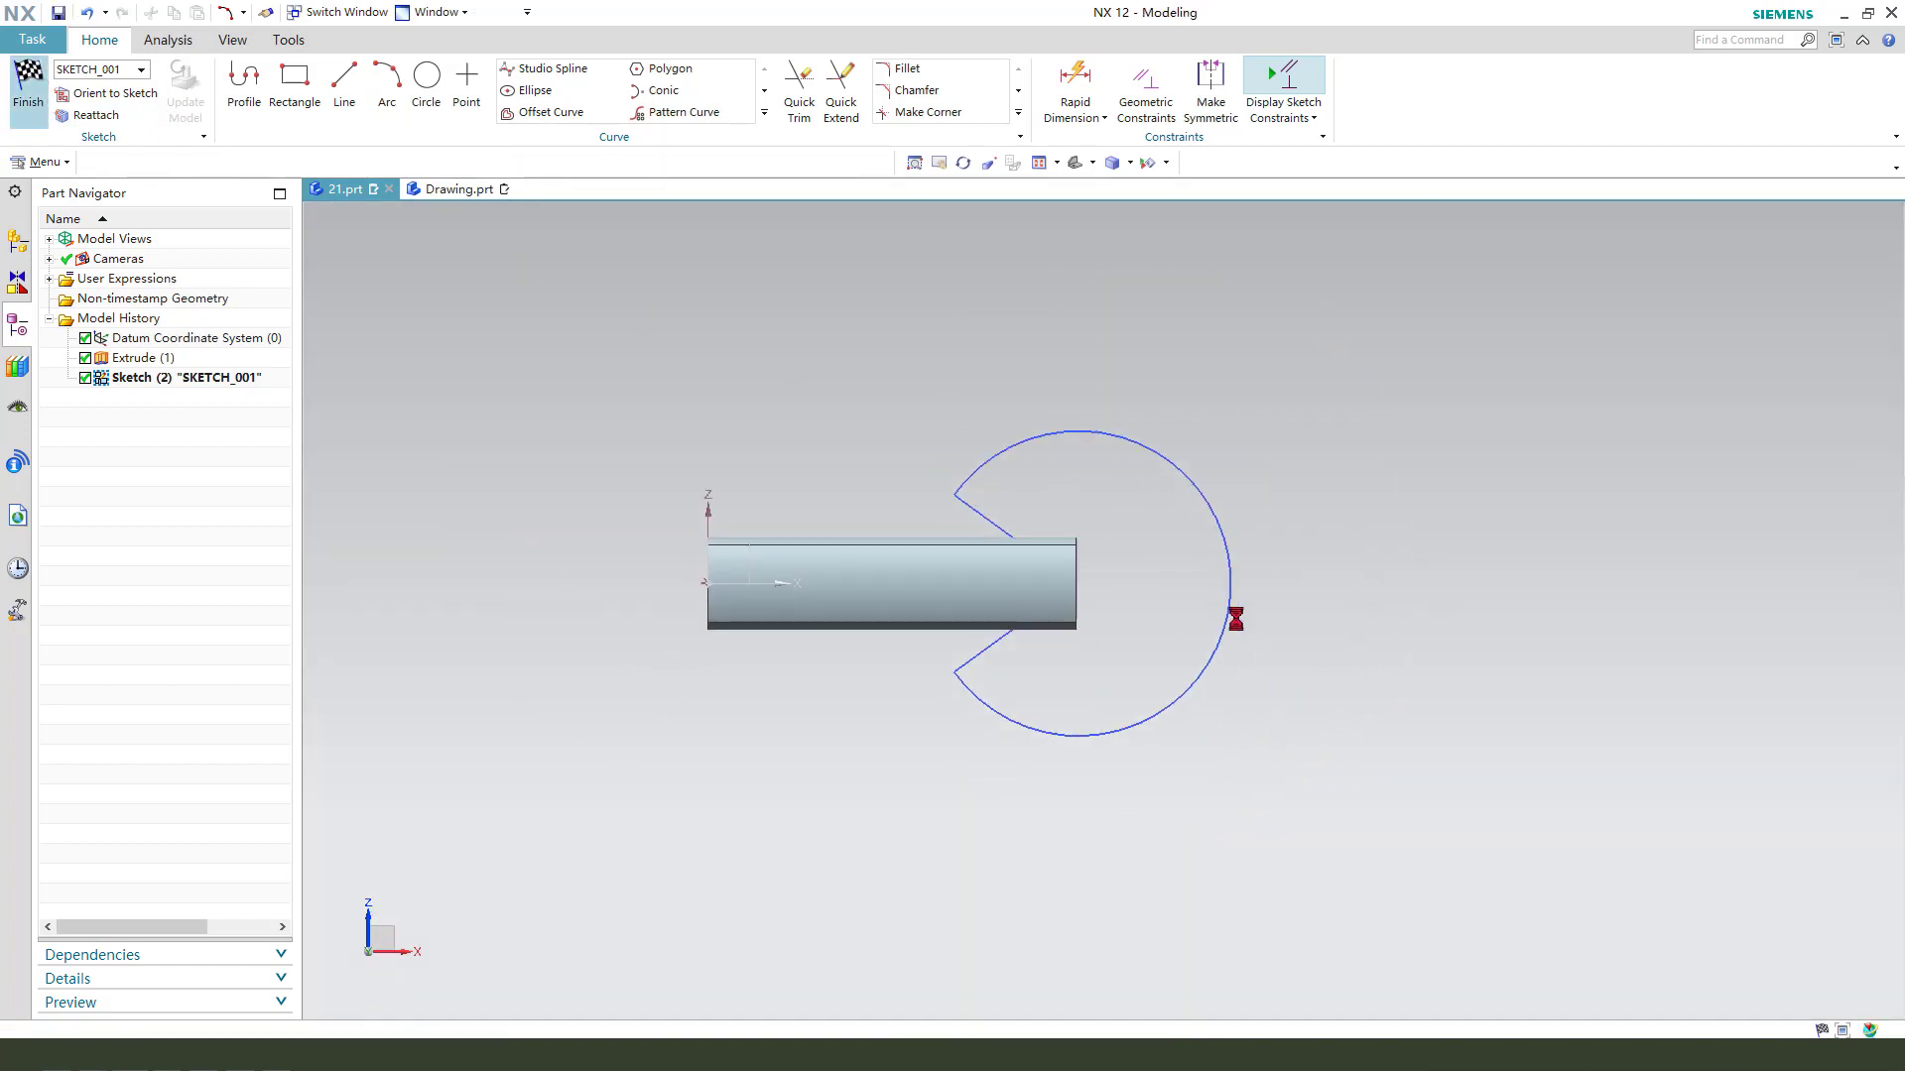
pyautogui.moveTo(1233, 625)
pyautogui.mouseDown(button='middle')
pyautogui.moveTo(1173, 604)
pyautogui.moveTo(1072, 650)
pyautogui.moveTo(1130, 620)
pyautogui.mouseUp(button='middle')
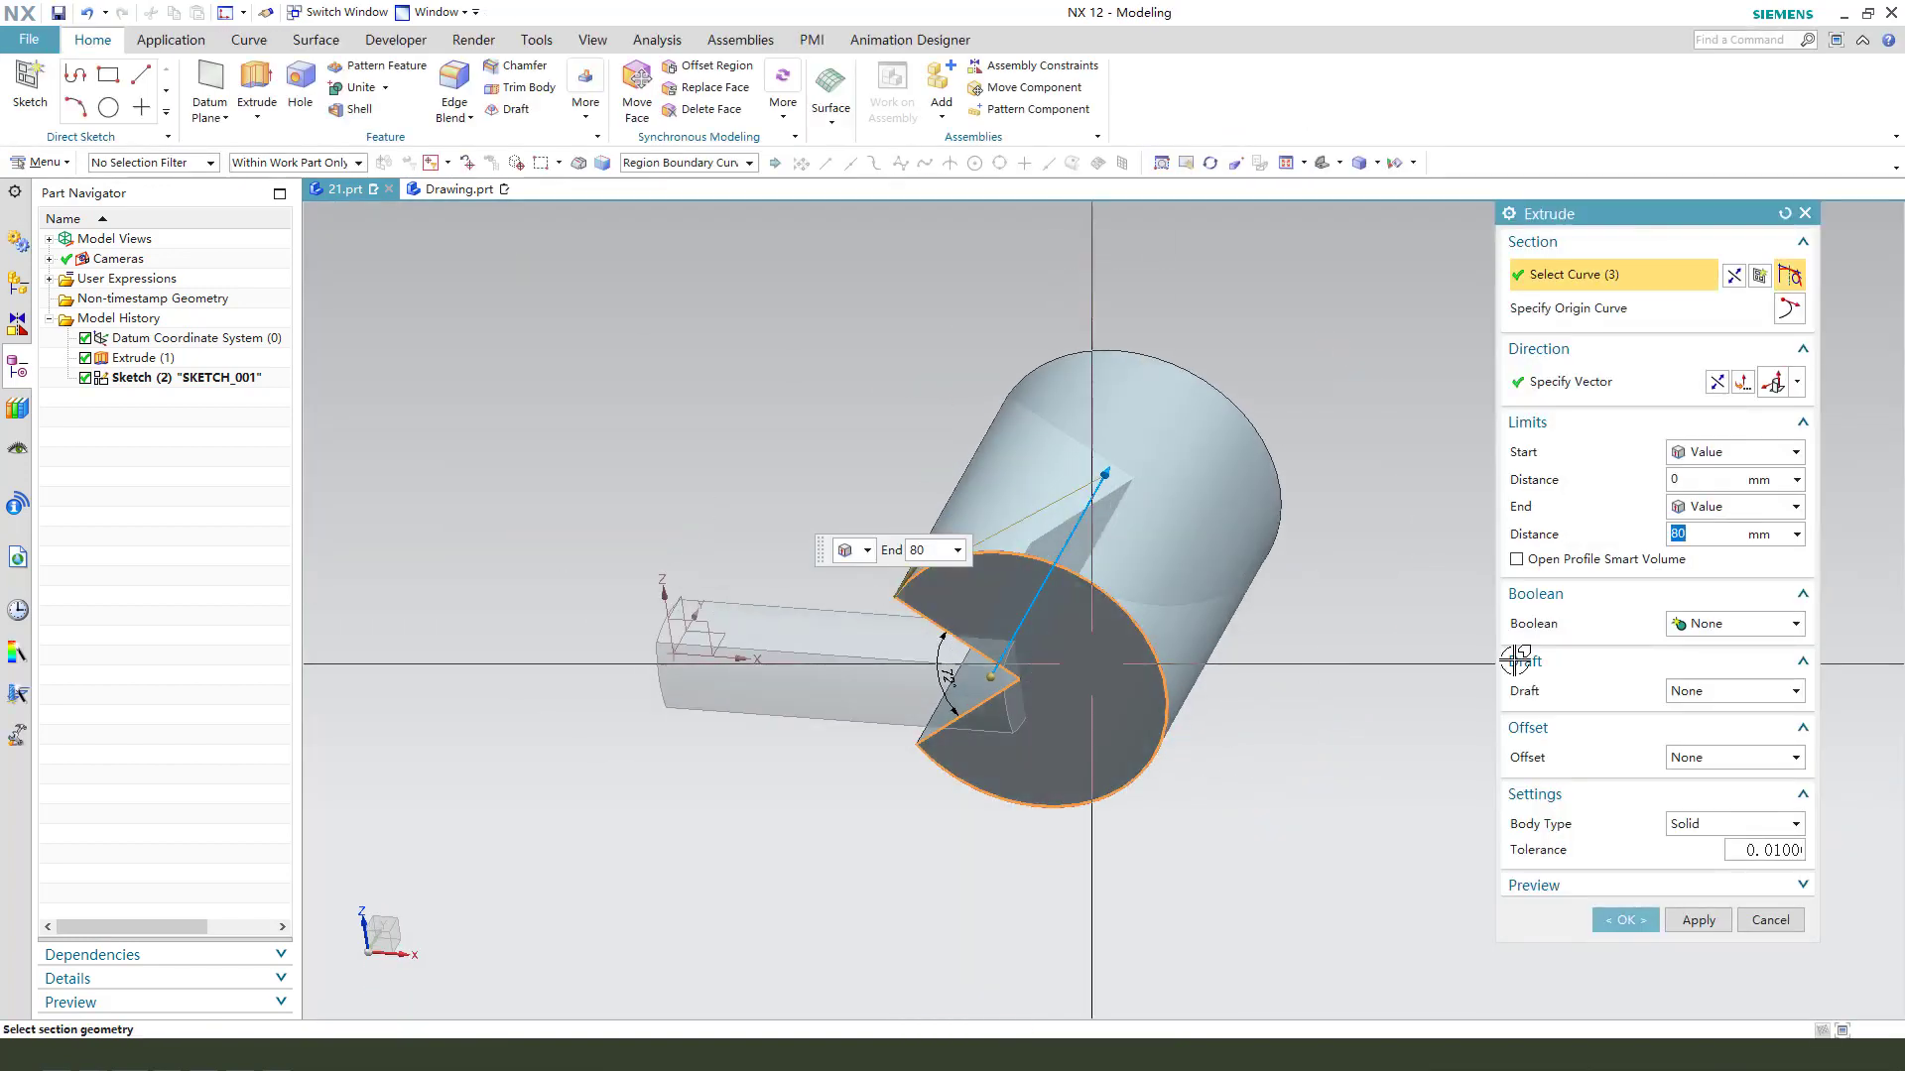
pyautogui.click(1731, 625)
pyautogui.click(1734, 687)
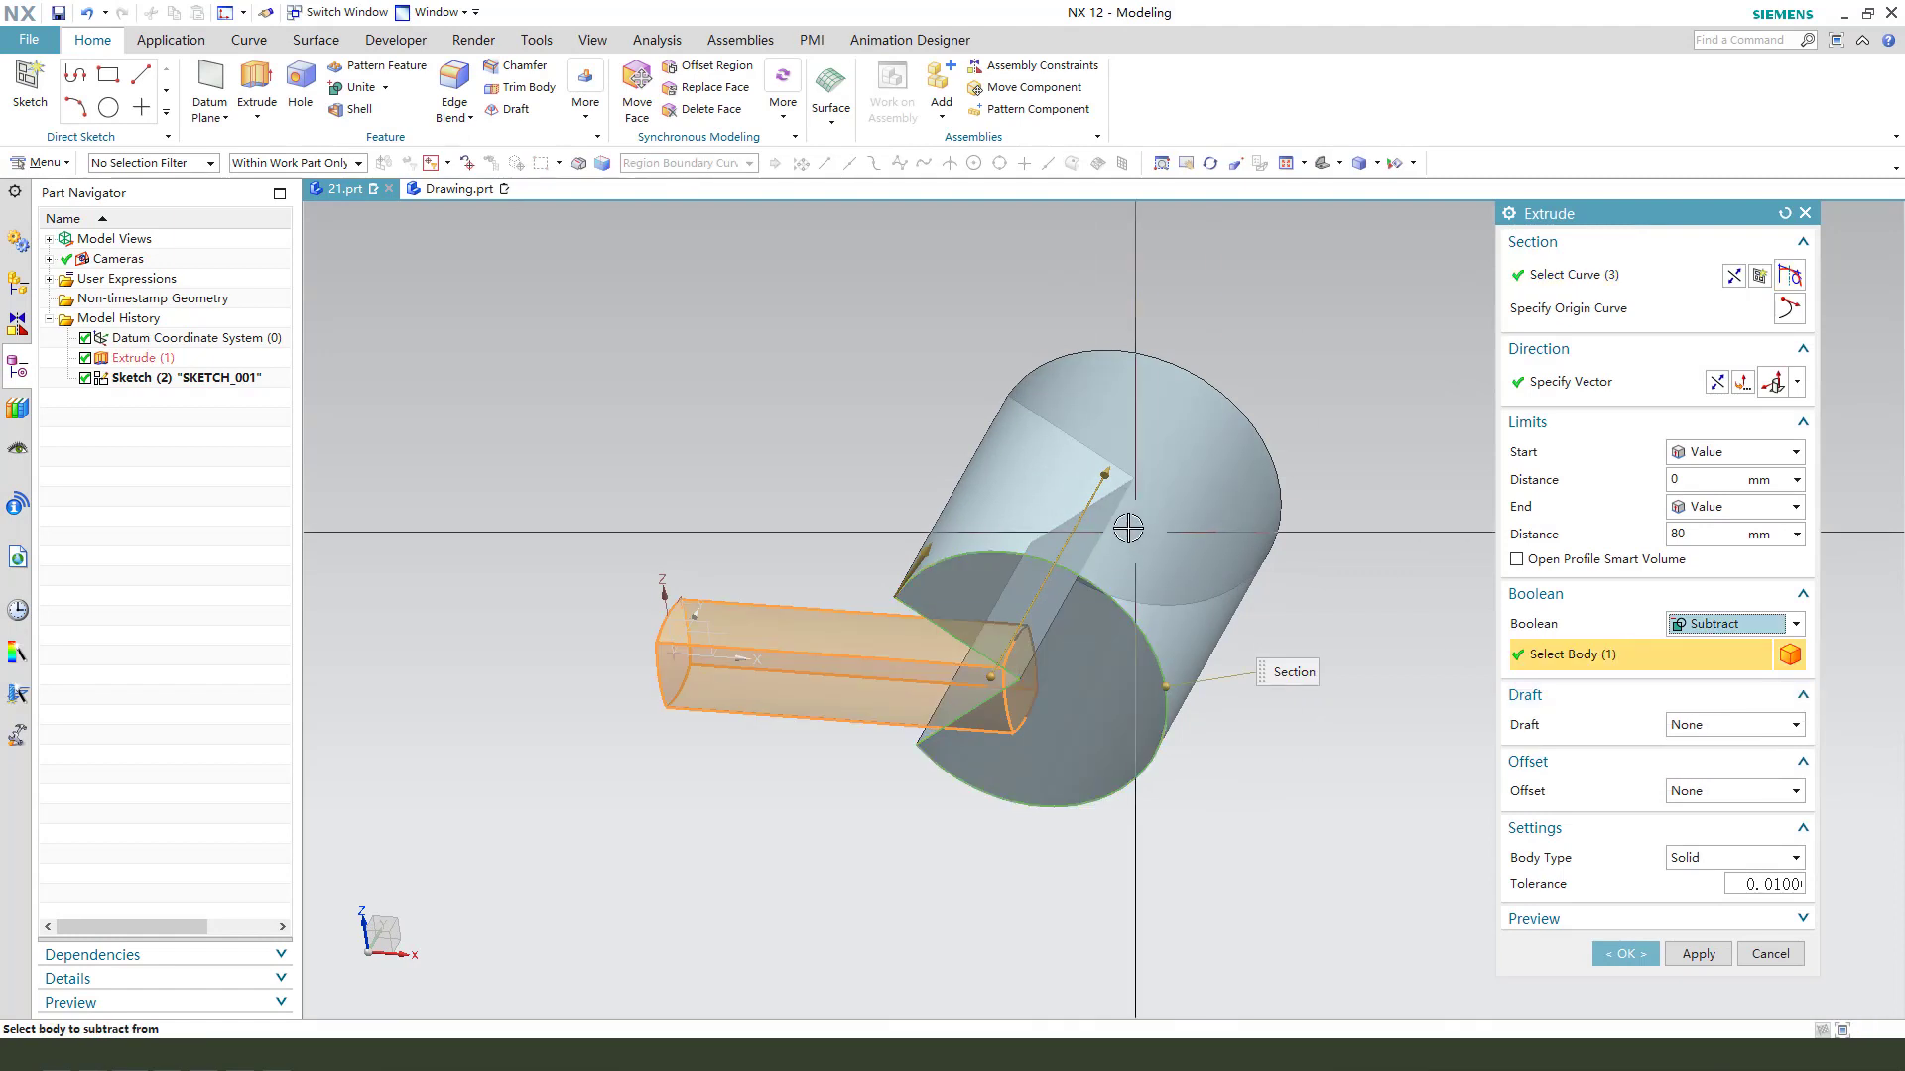
pyautogui.scroll(-2, 1126, 532)
pyautogui.click(1746, 507)
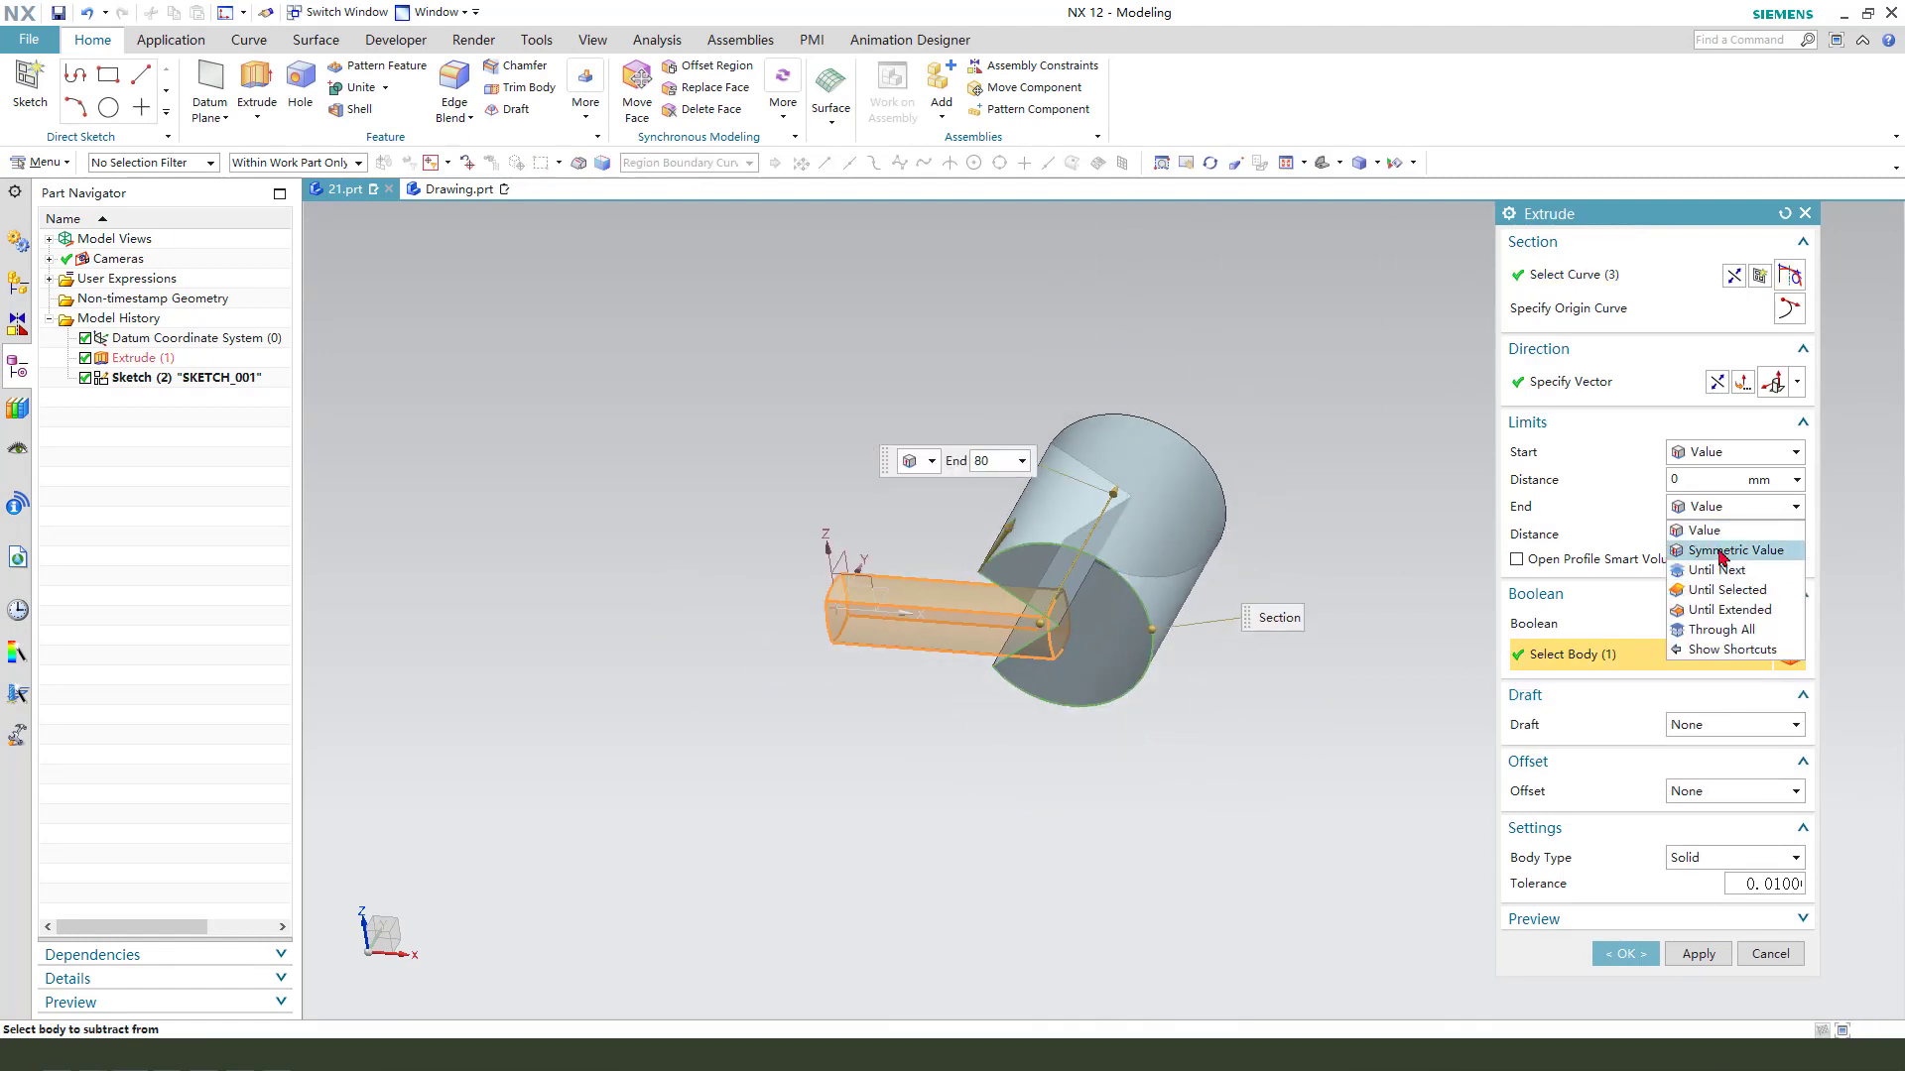
pyautogui.click(1731, 550)
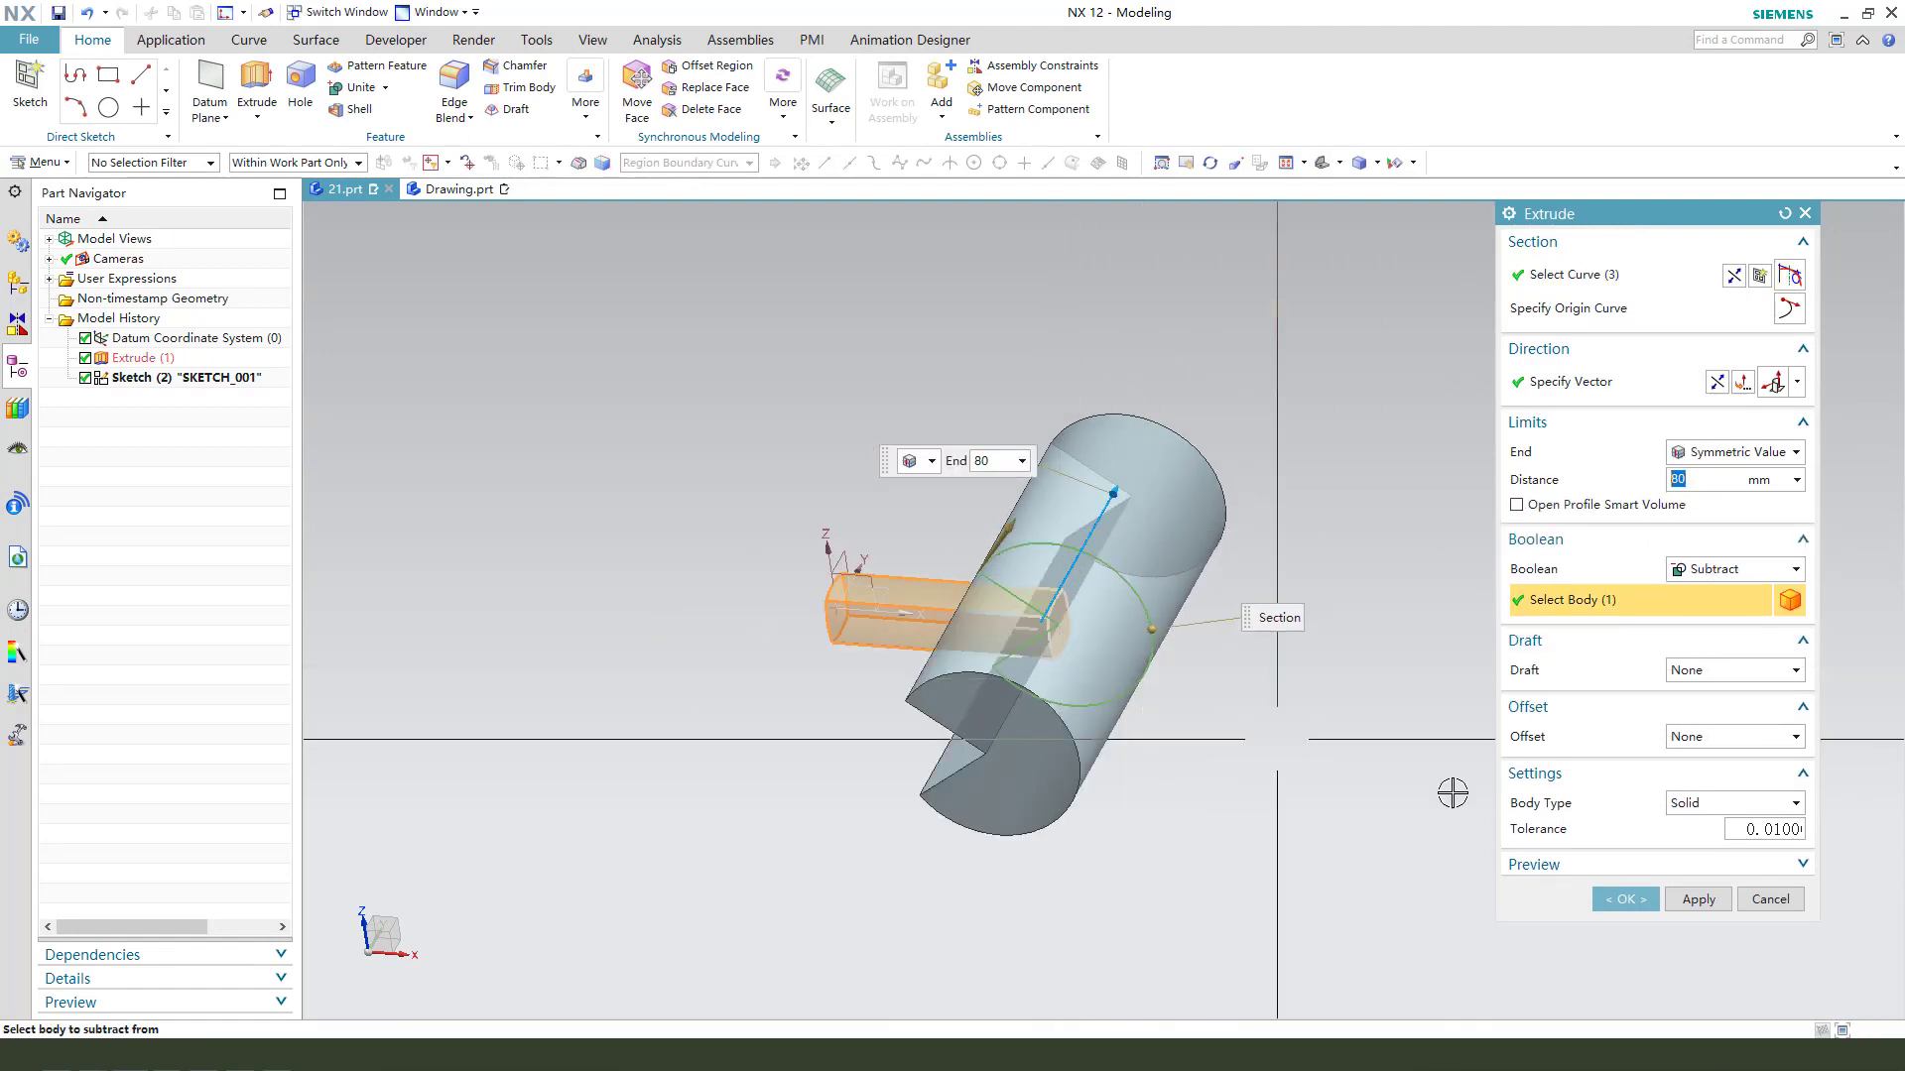
pyautogui.click(1624, 899)
# - Start an extrude sketch on the XZ datum plane and draw a circle about 5.6 mm in diameter, about 61 mm from the bar's flat end
pyautogui.scroll(1, 1365, 824)
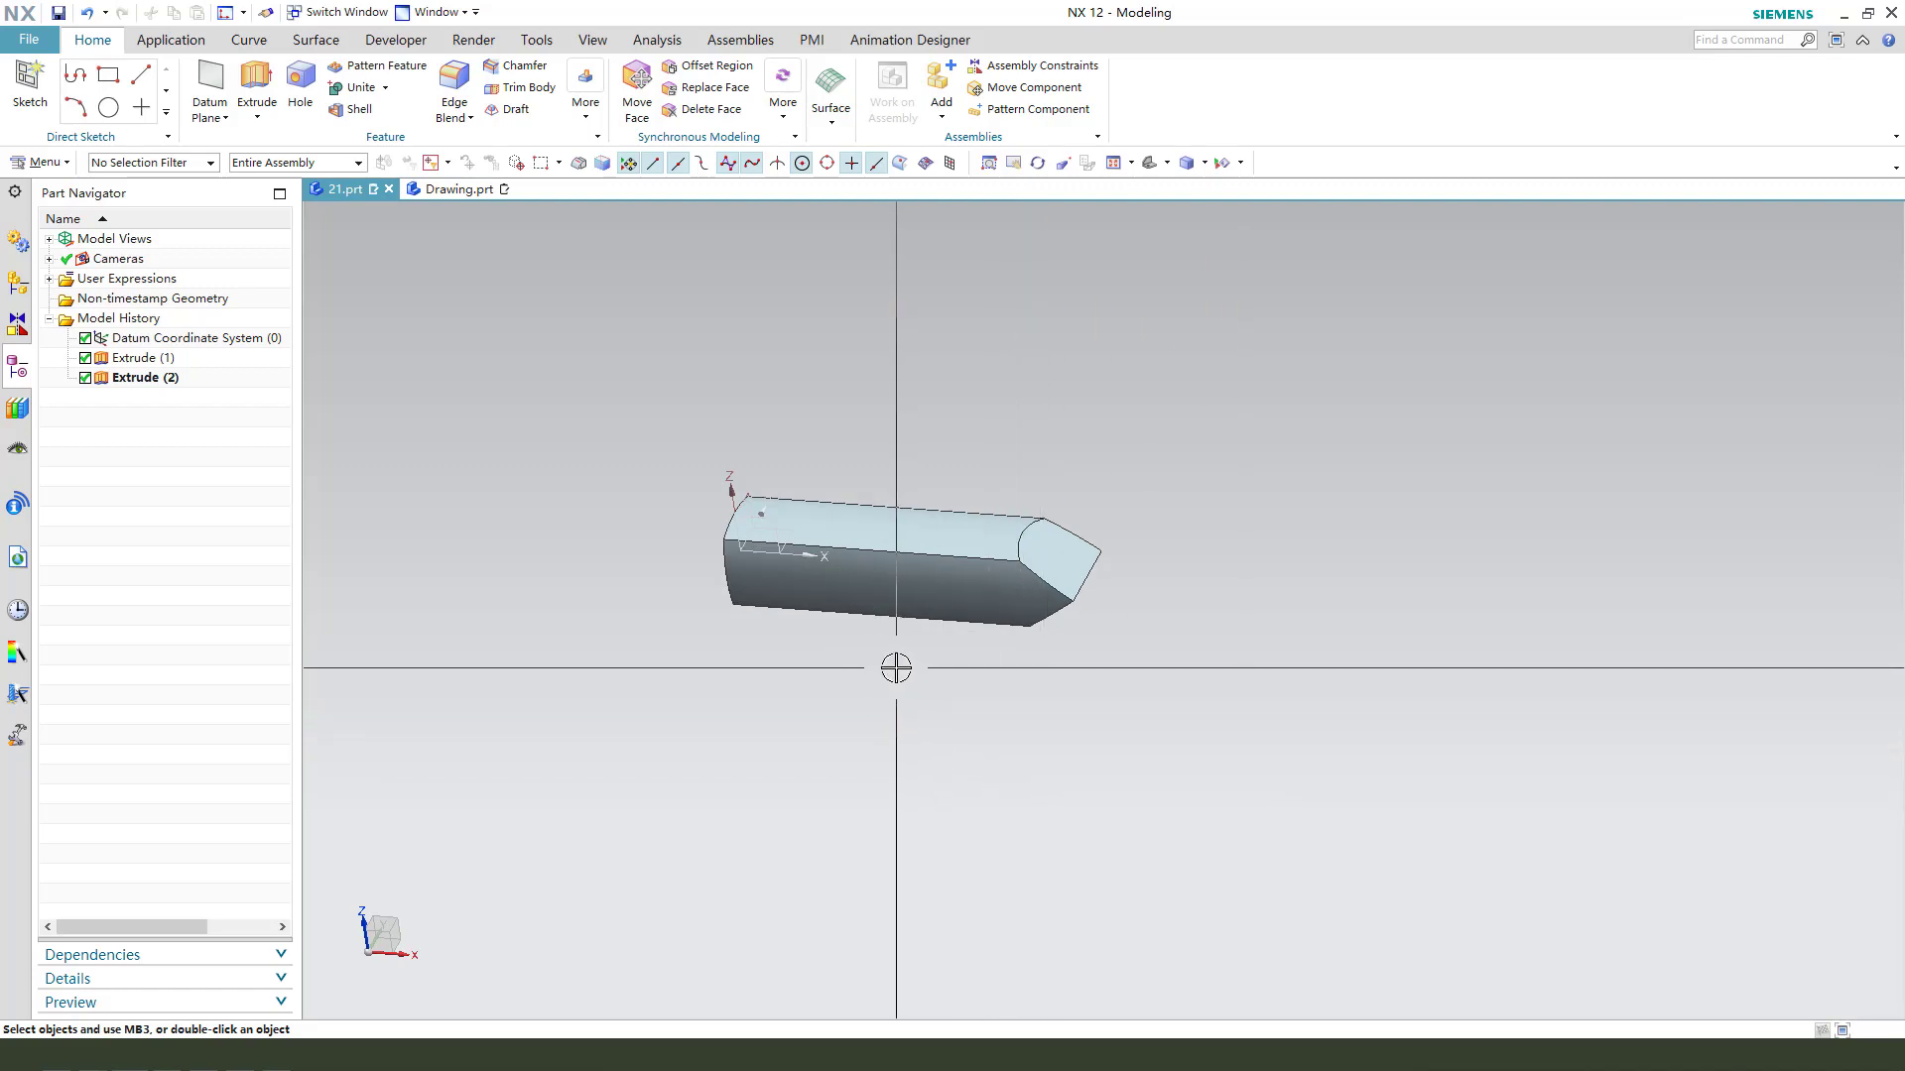
pyautogui.moveTo(896, 668); pyautogui.dragTo(921, 660, button='middle')
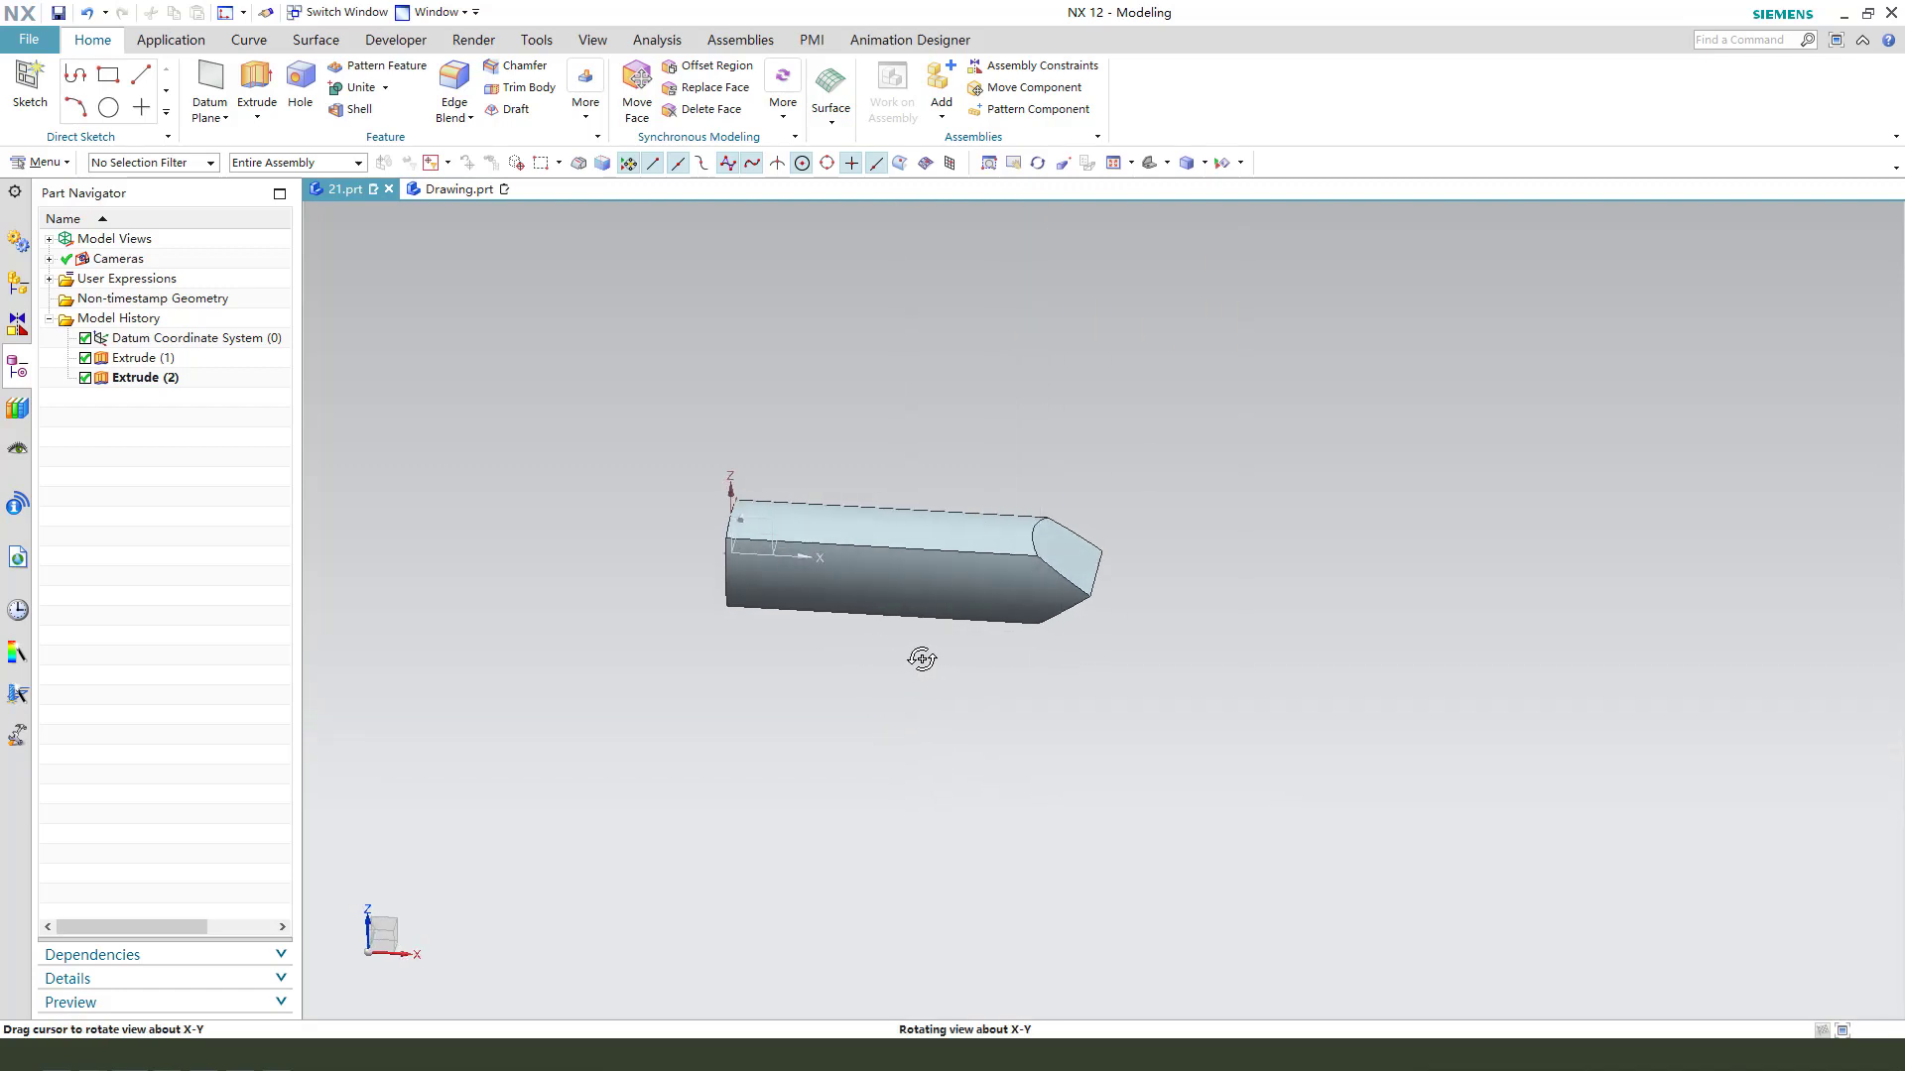
pyautogui.click(255, 74)
pyautogui.click(794, 531)
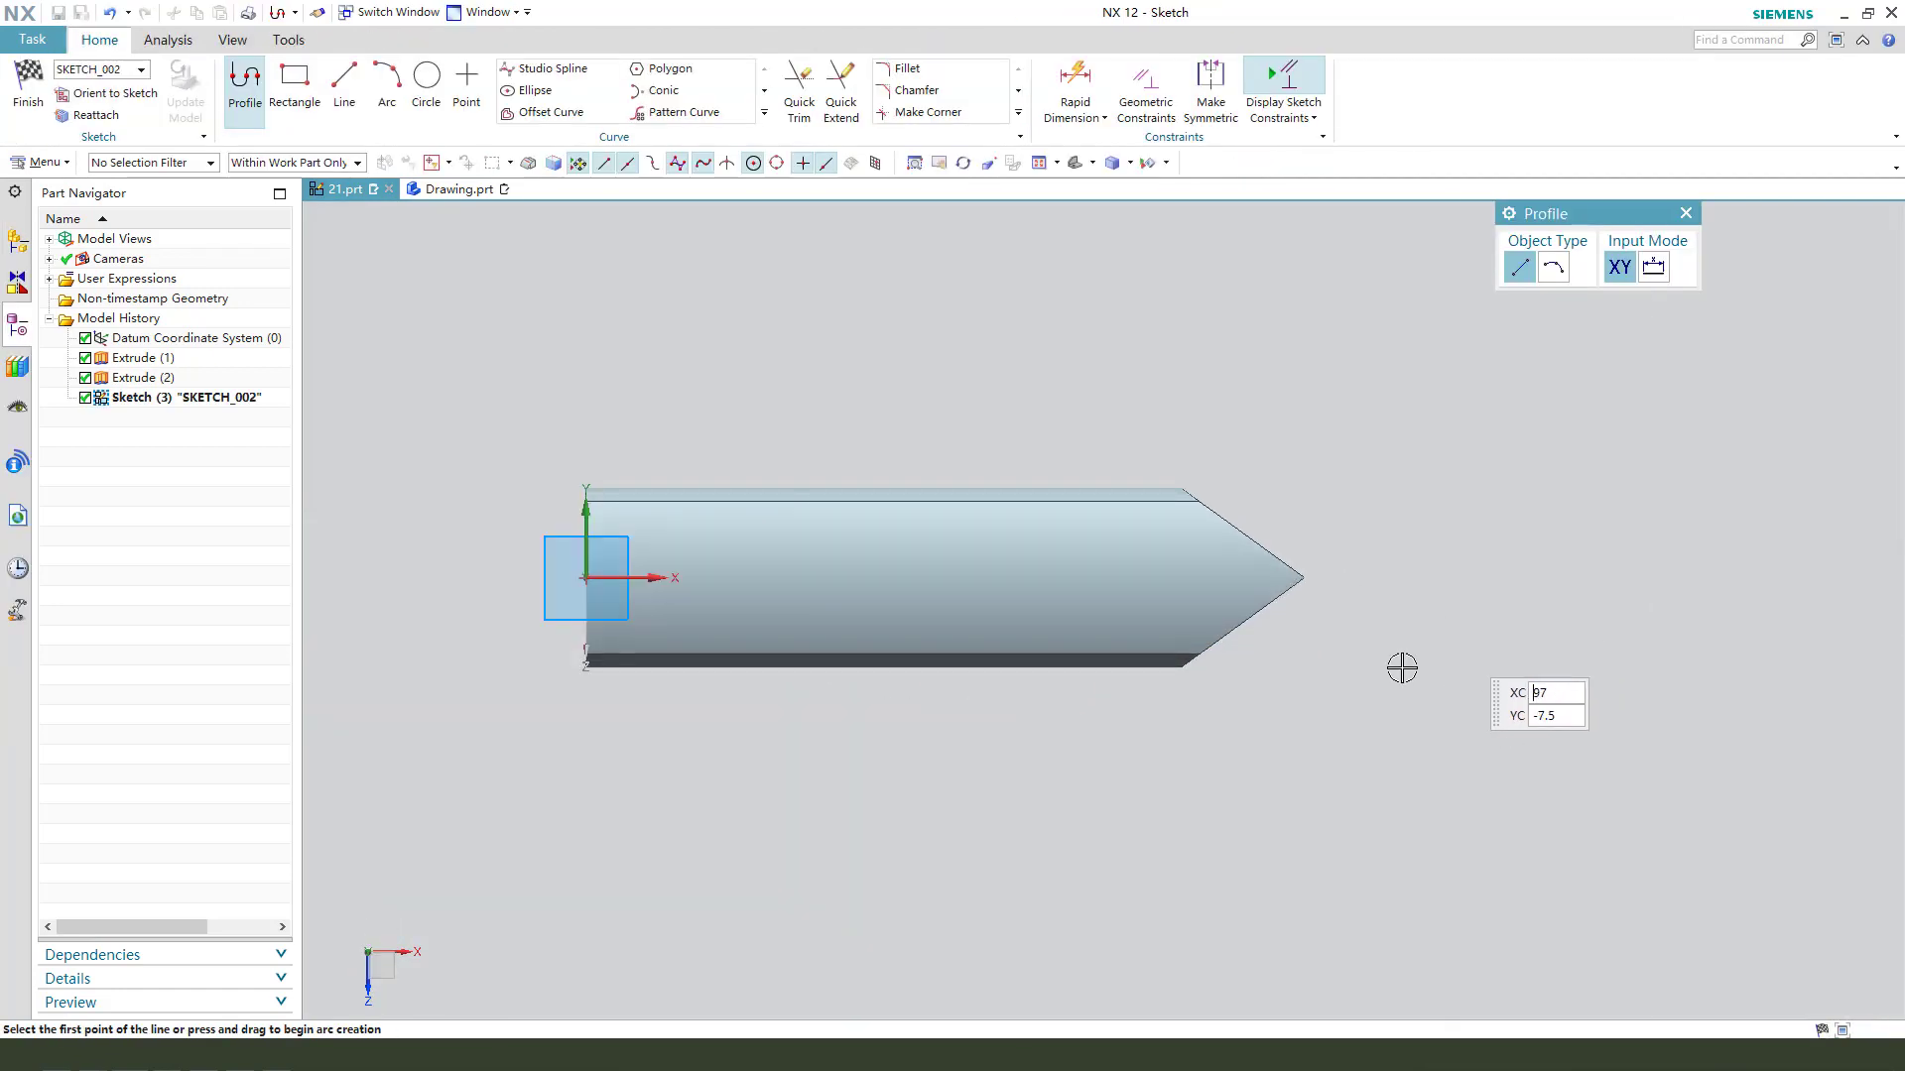
pyautogui.click(428, 80)
pyautogui.scroll(1, 1133, 585)
pyautogui.click(1141, 583)
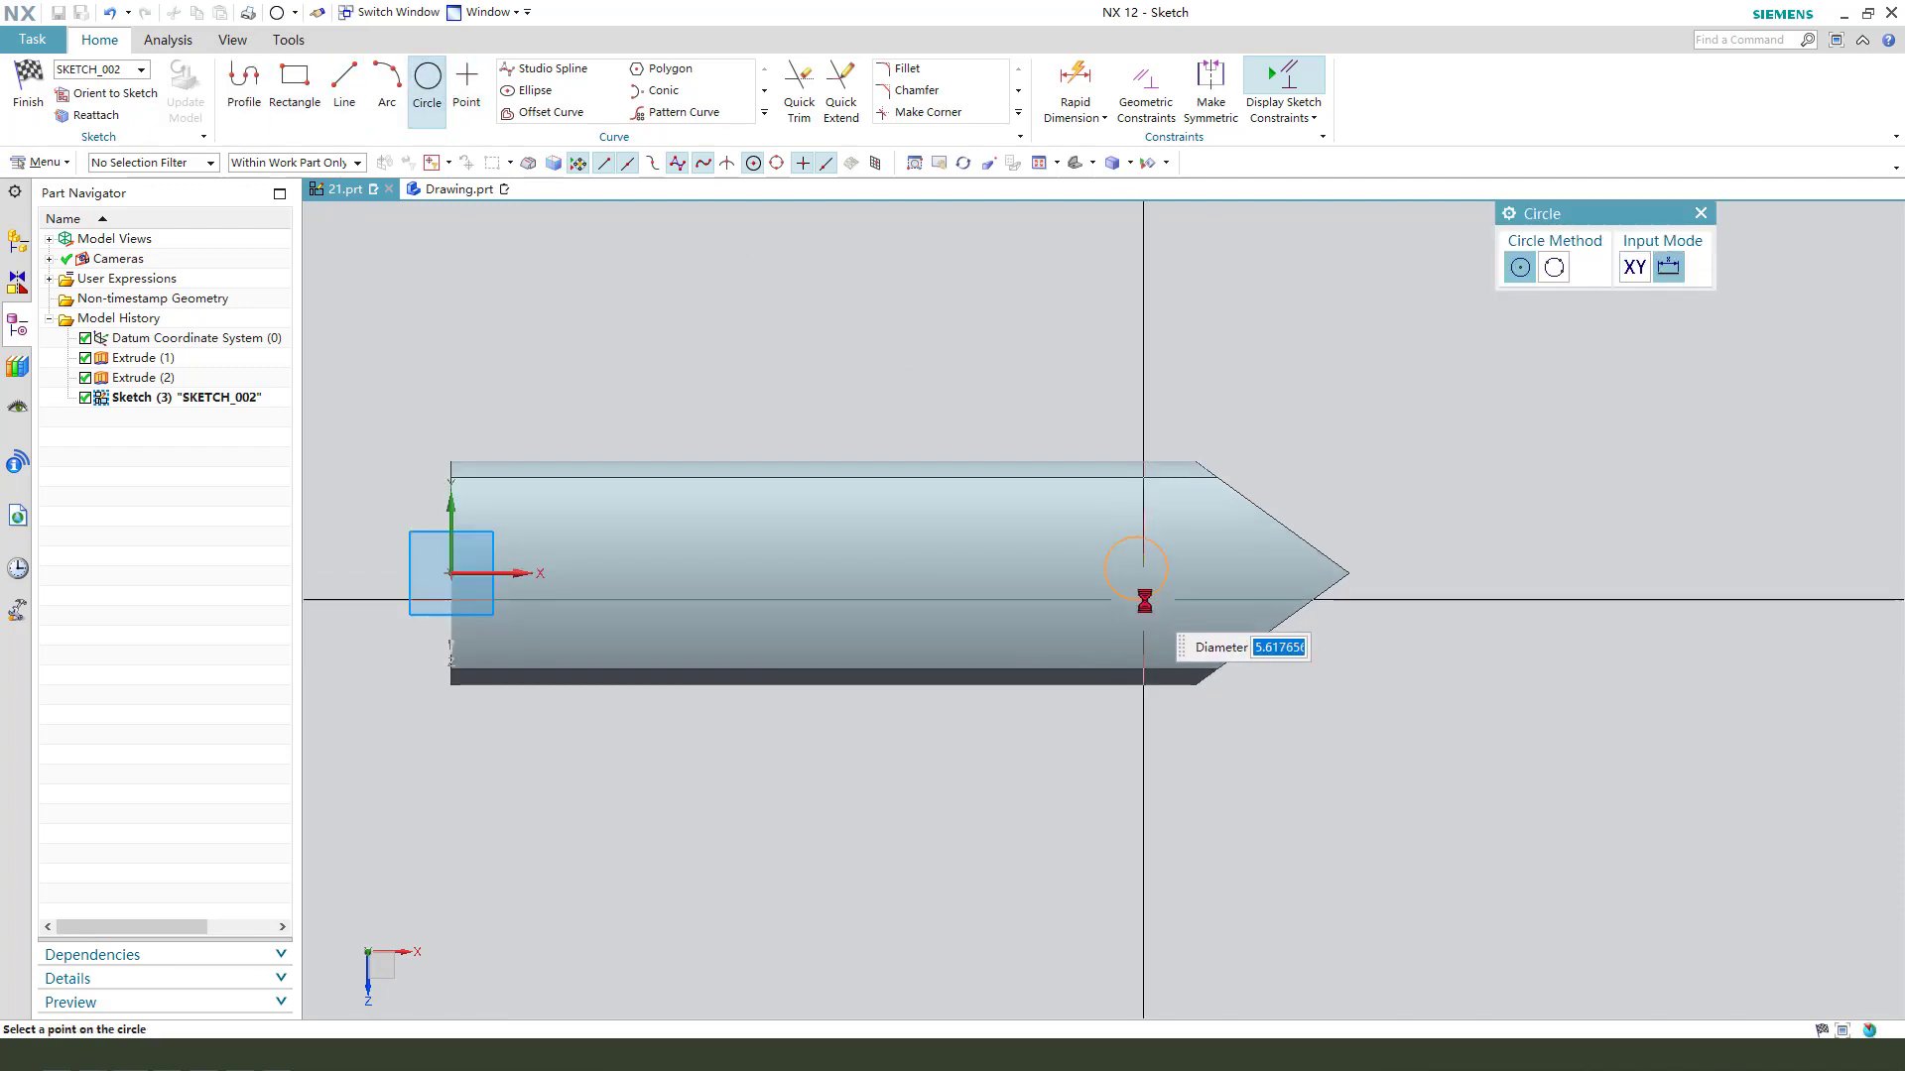
pyautogui.click(1166, 576)
pyautogui.press('Escape')
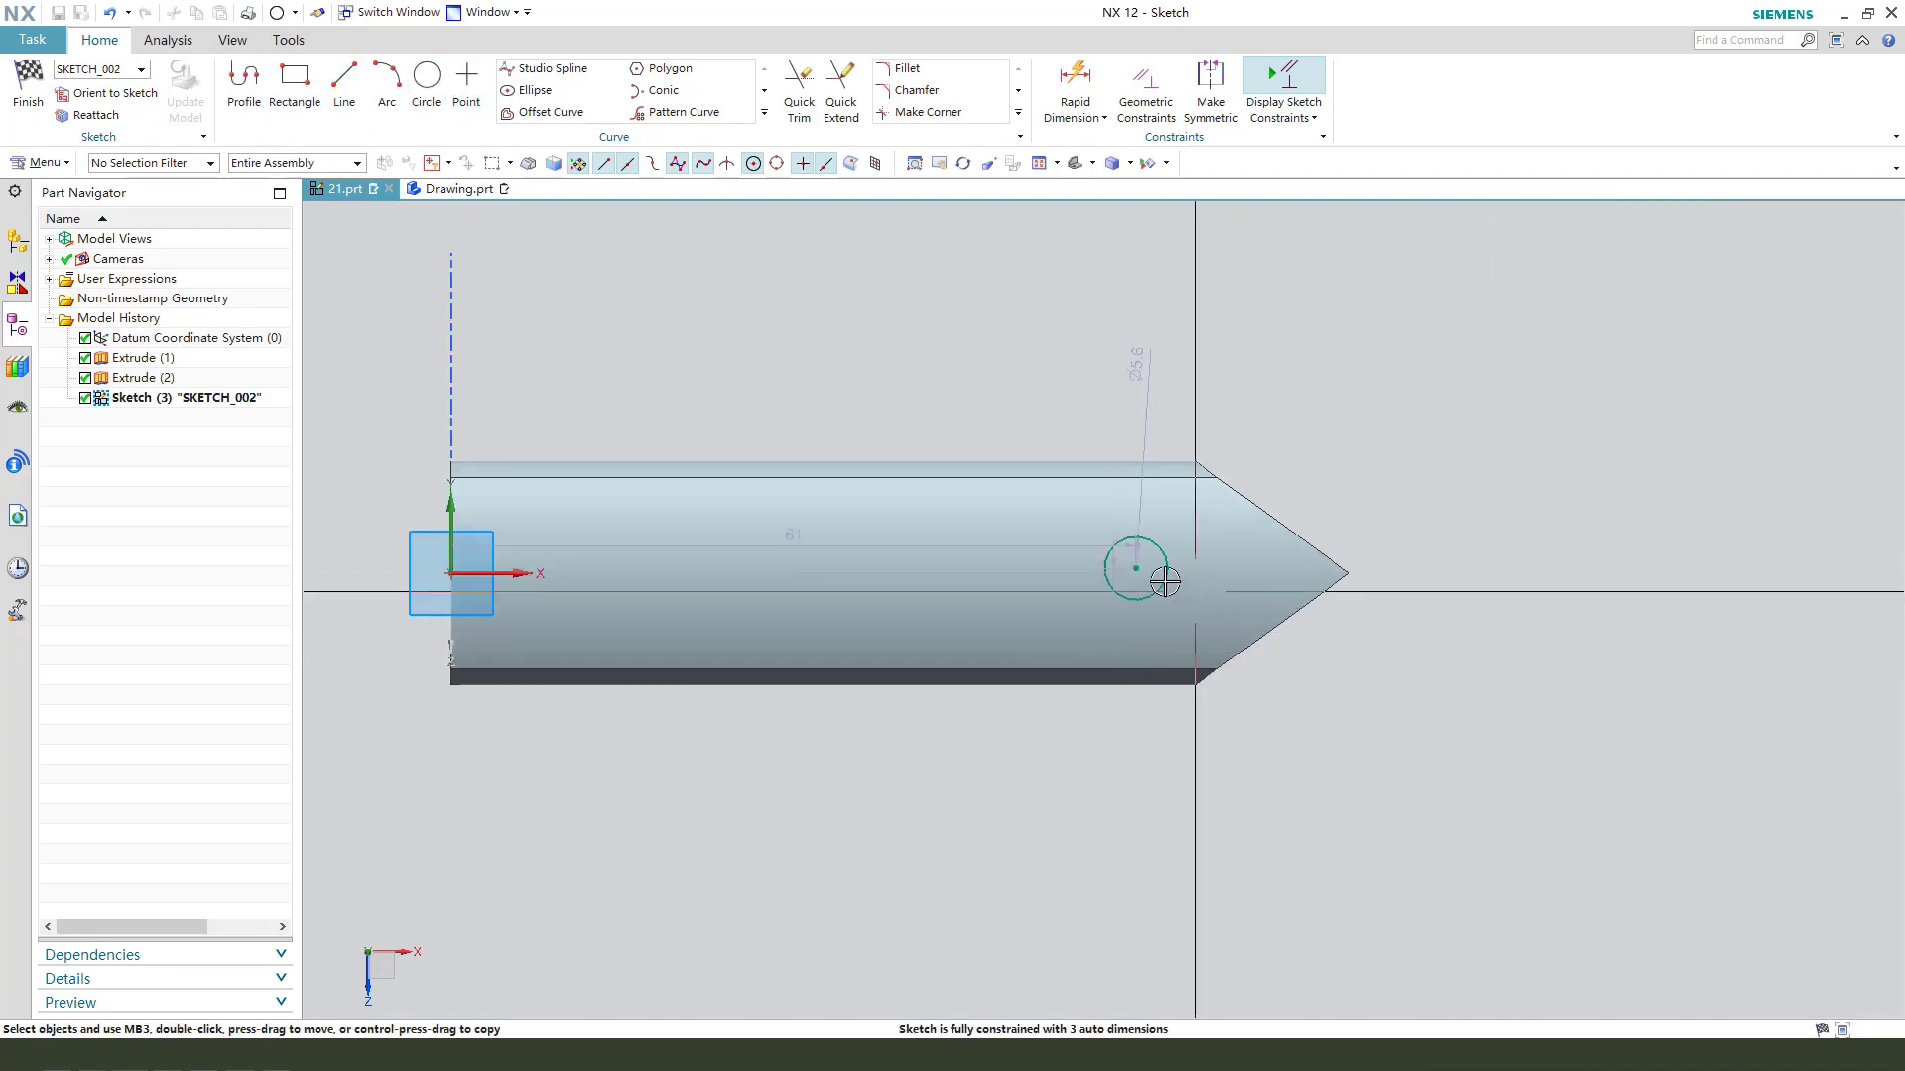
# - Constrain the circle's centre onto the sketch's horizontal axis and move its diameter dimension away from the outline
pyautogui.click(516, 573)
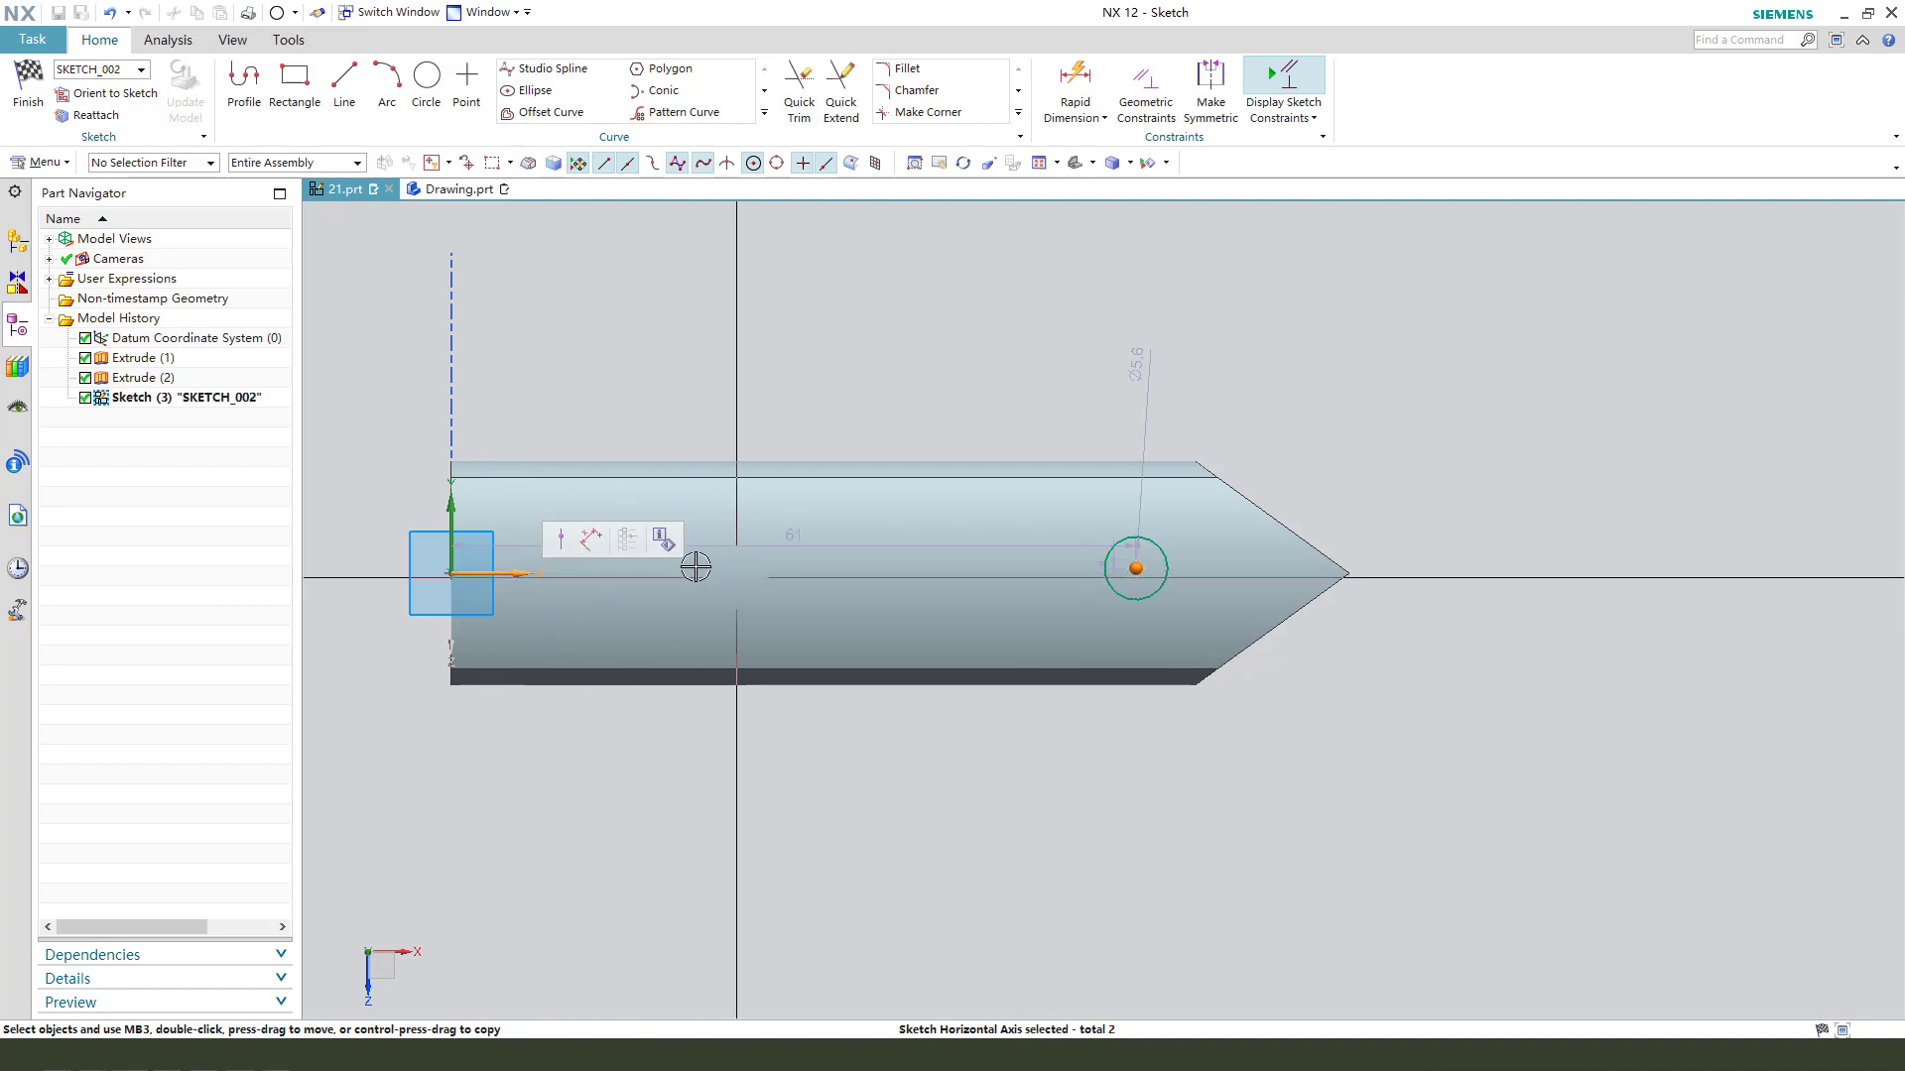
pyautogui.click(561, 541)
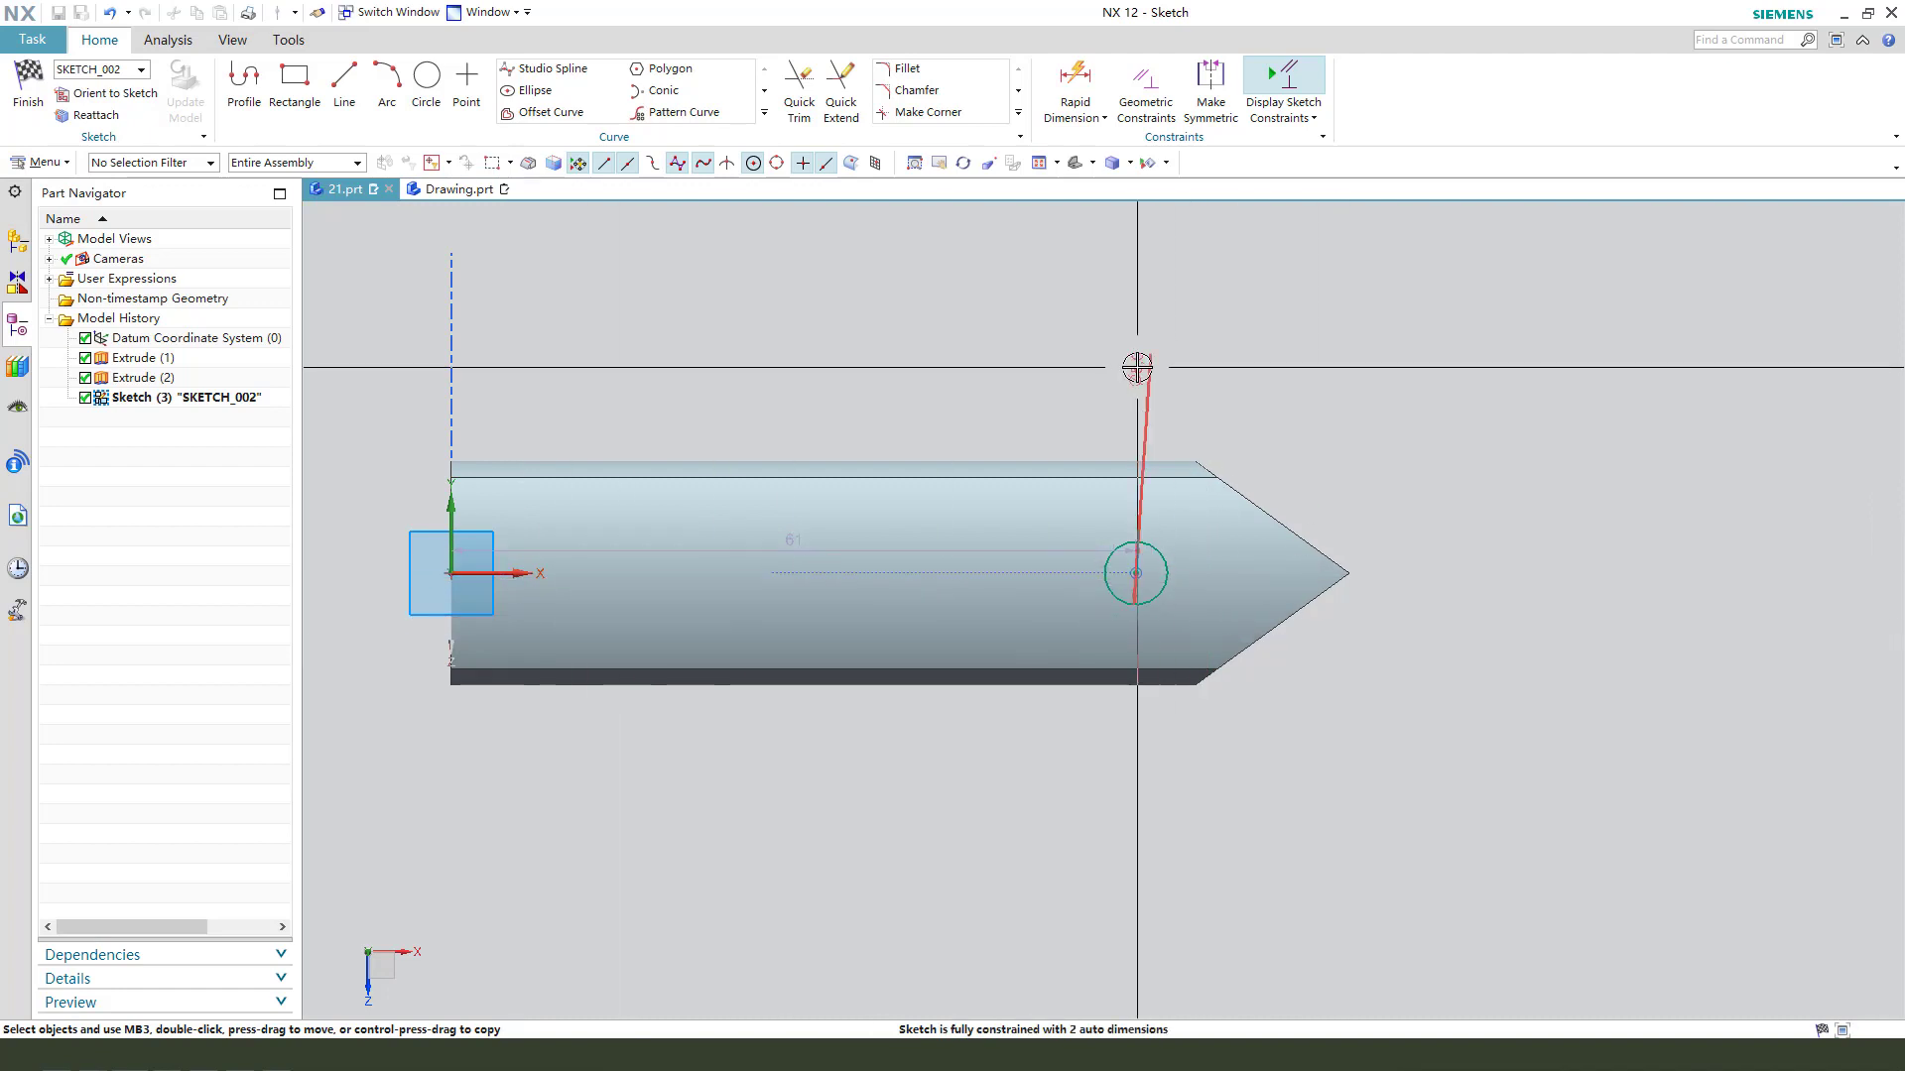
pyautogui.moveTo(1137, 368); pyautogui.dragTo(1299, 413)
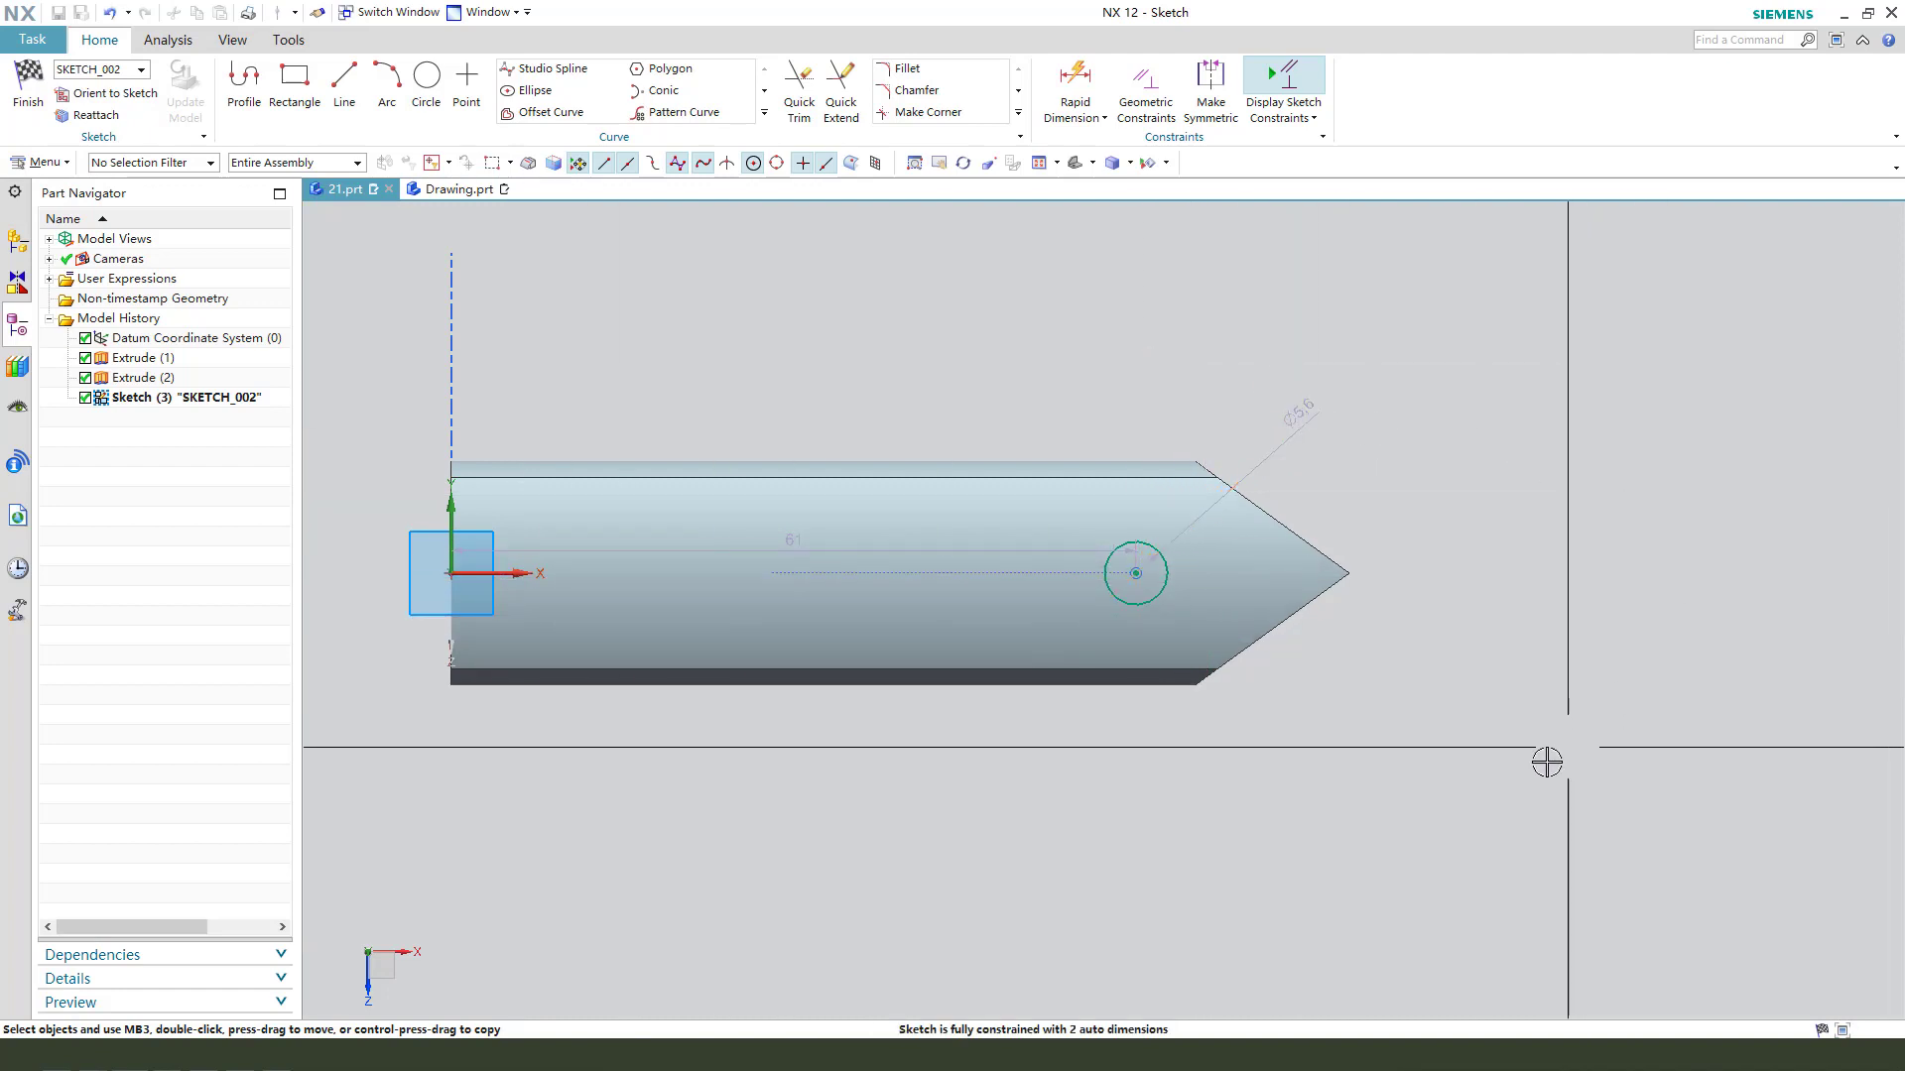
# - Dimension the horizontal distance from the circle's centre to the bar's pointed tip and place the dimension below the bar
pyautogui.click(1136, 573)
pyautogui.click(1352, 574)
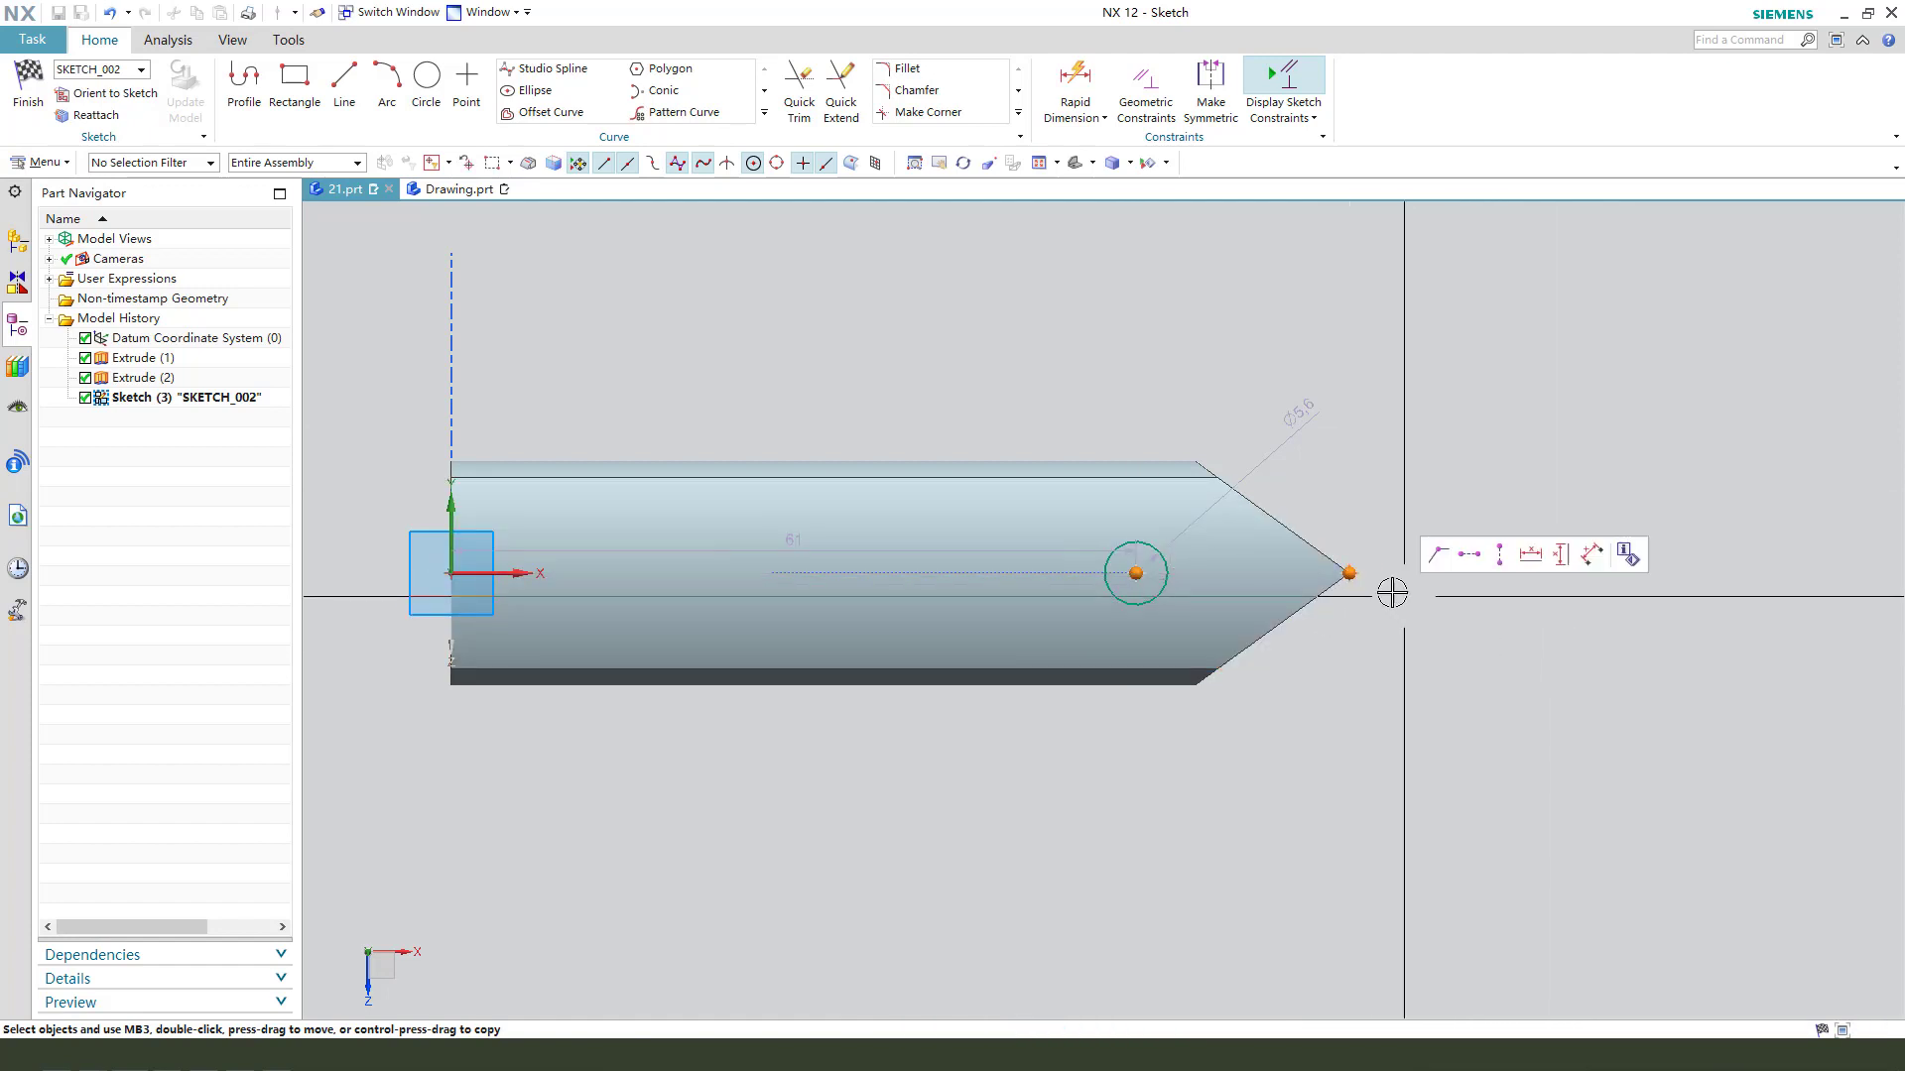
pyautogui.click(1451, 580)
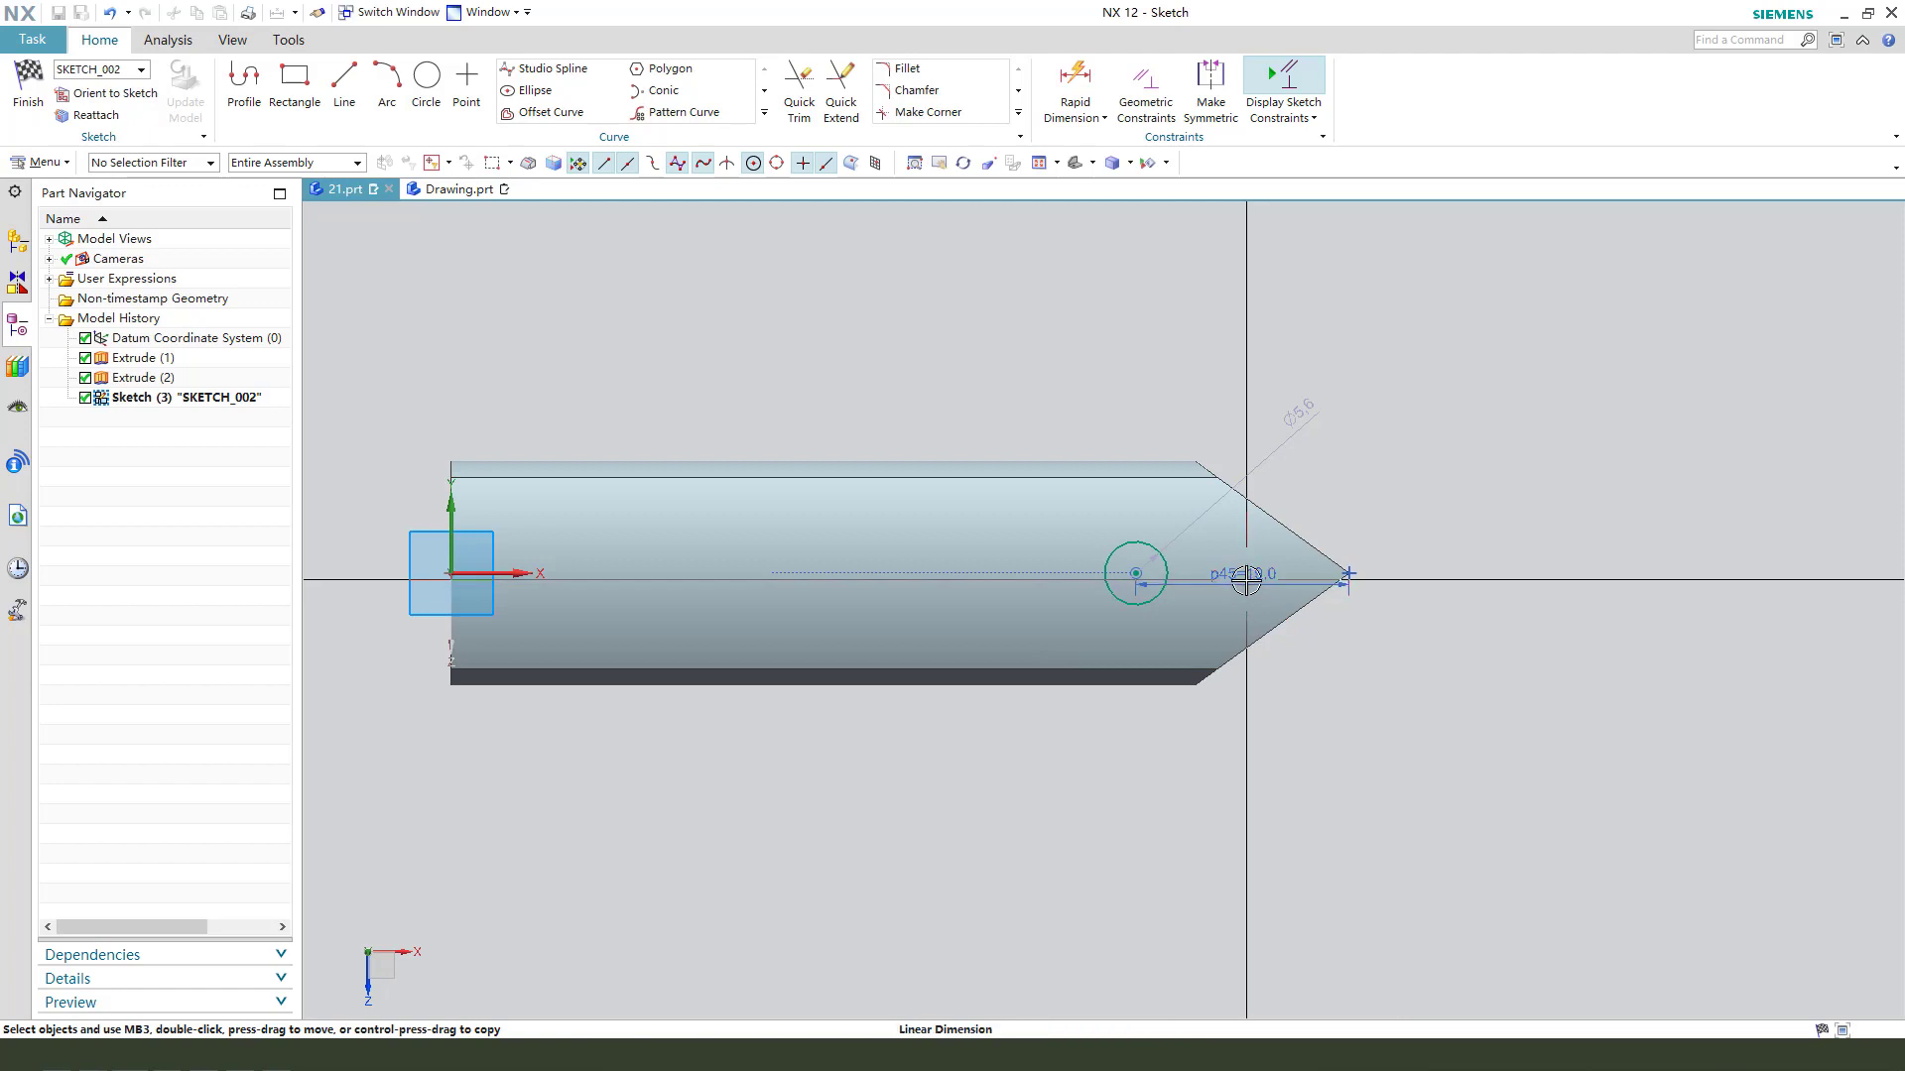
pyautogui.moveTo(1246, 580); pyautogui.dragTo(1240, 828)
pyautogui.doubleClick(1249, 823)
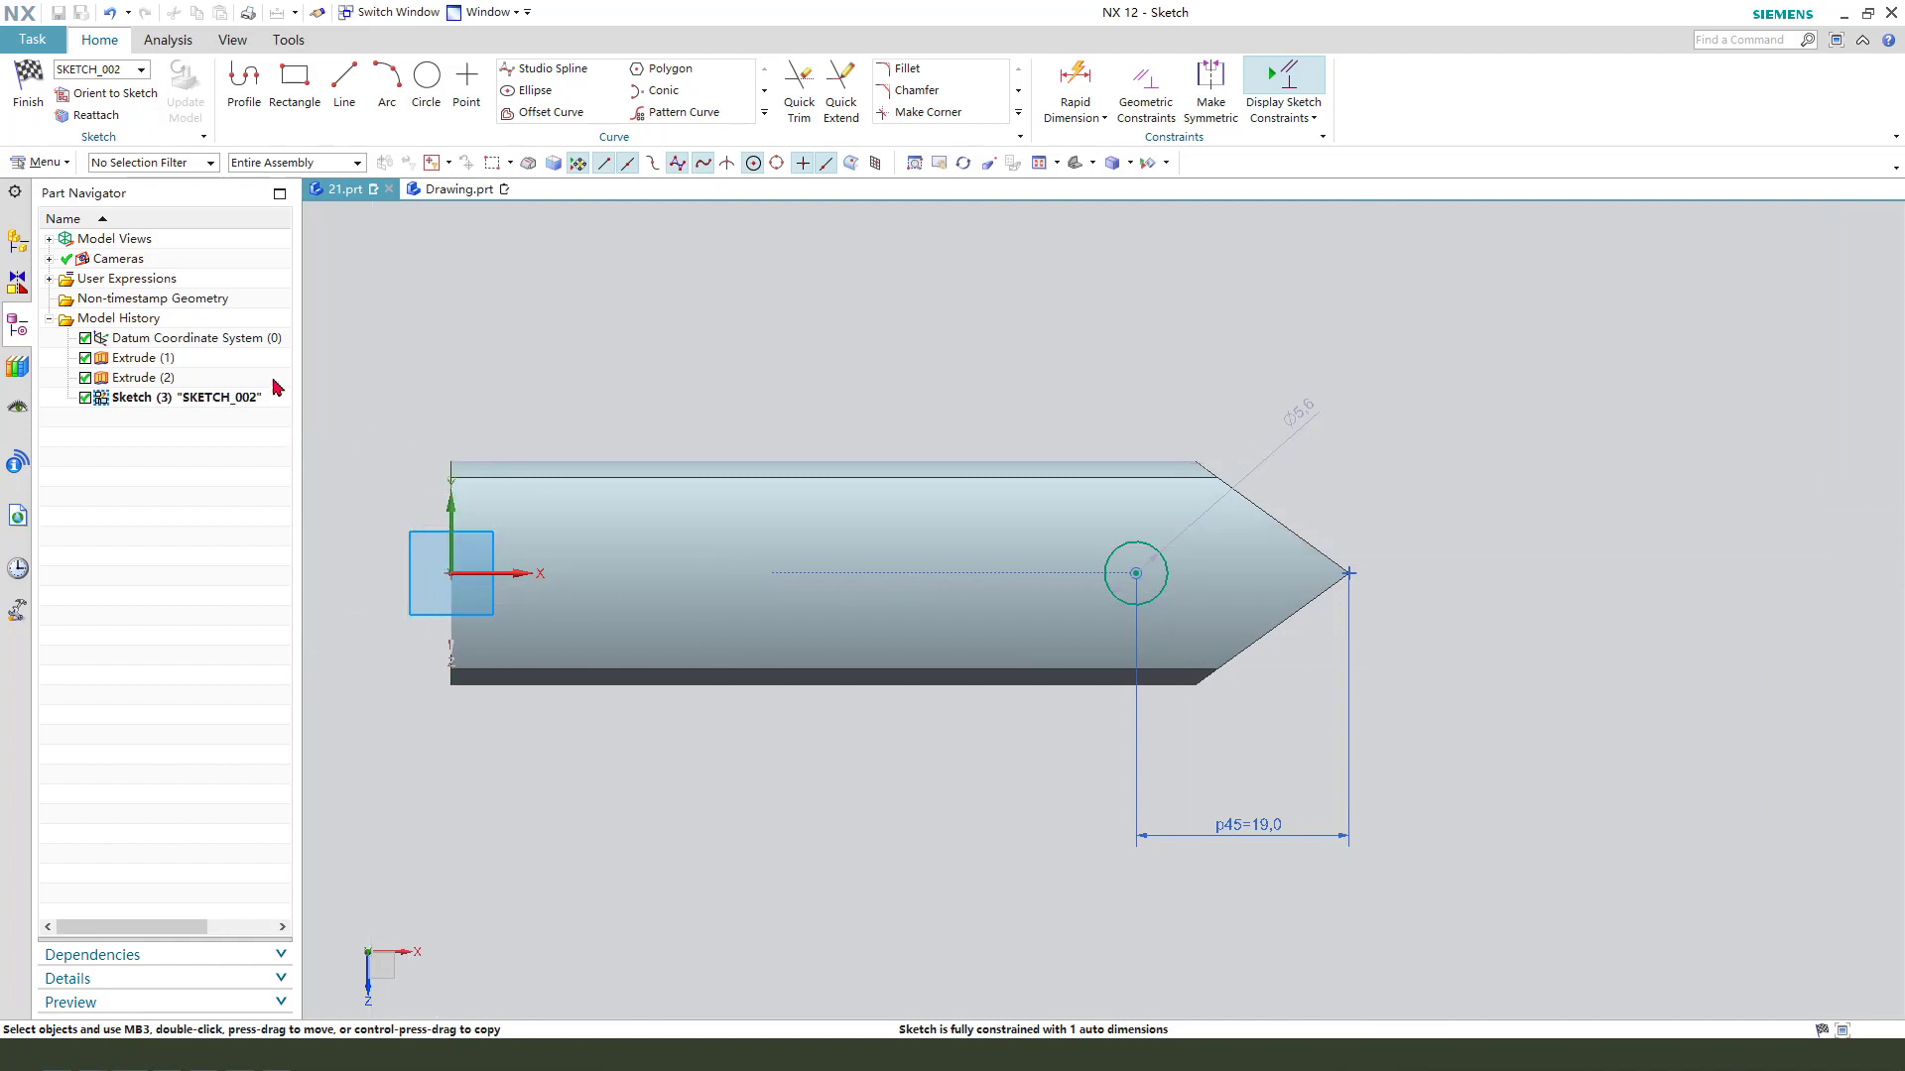
# - From the circle's top, sketch connected lines toward the flat end: about 32.7 mm horizontal, 18.5 mm slanted upward at 134°, and 6 mm horizontal
pyautogui.click(241, 91)
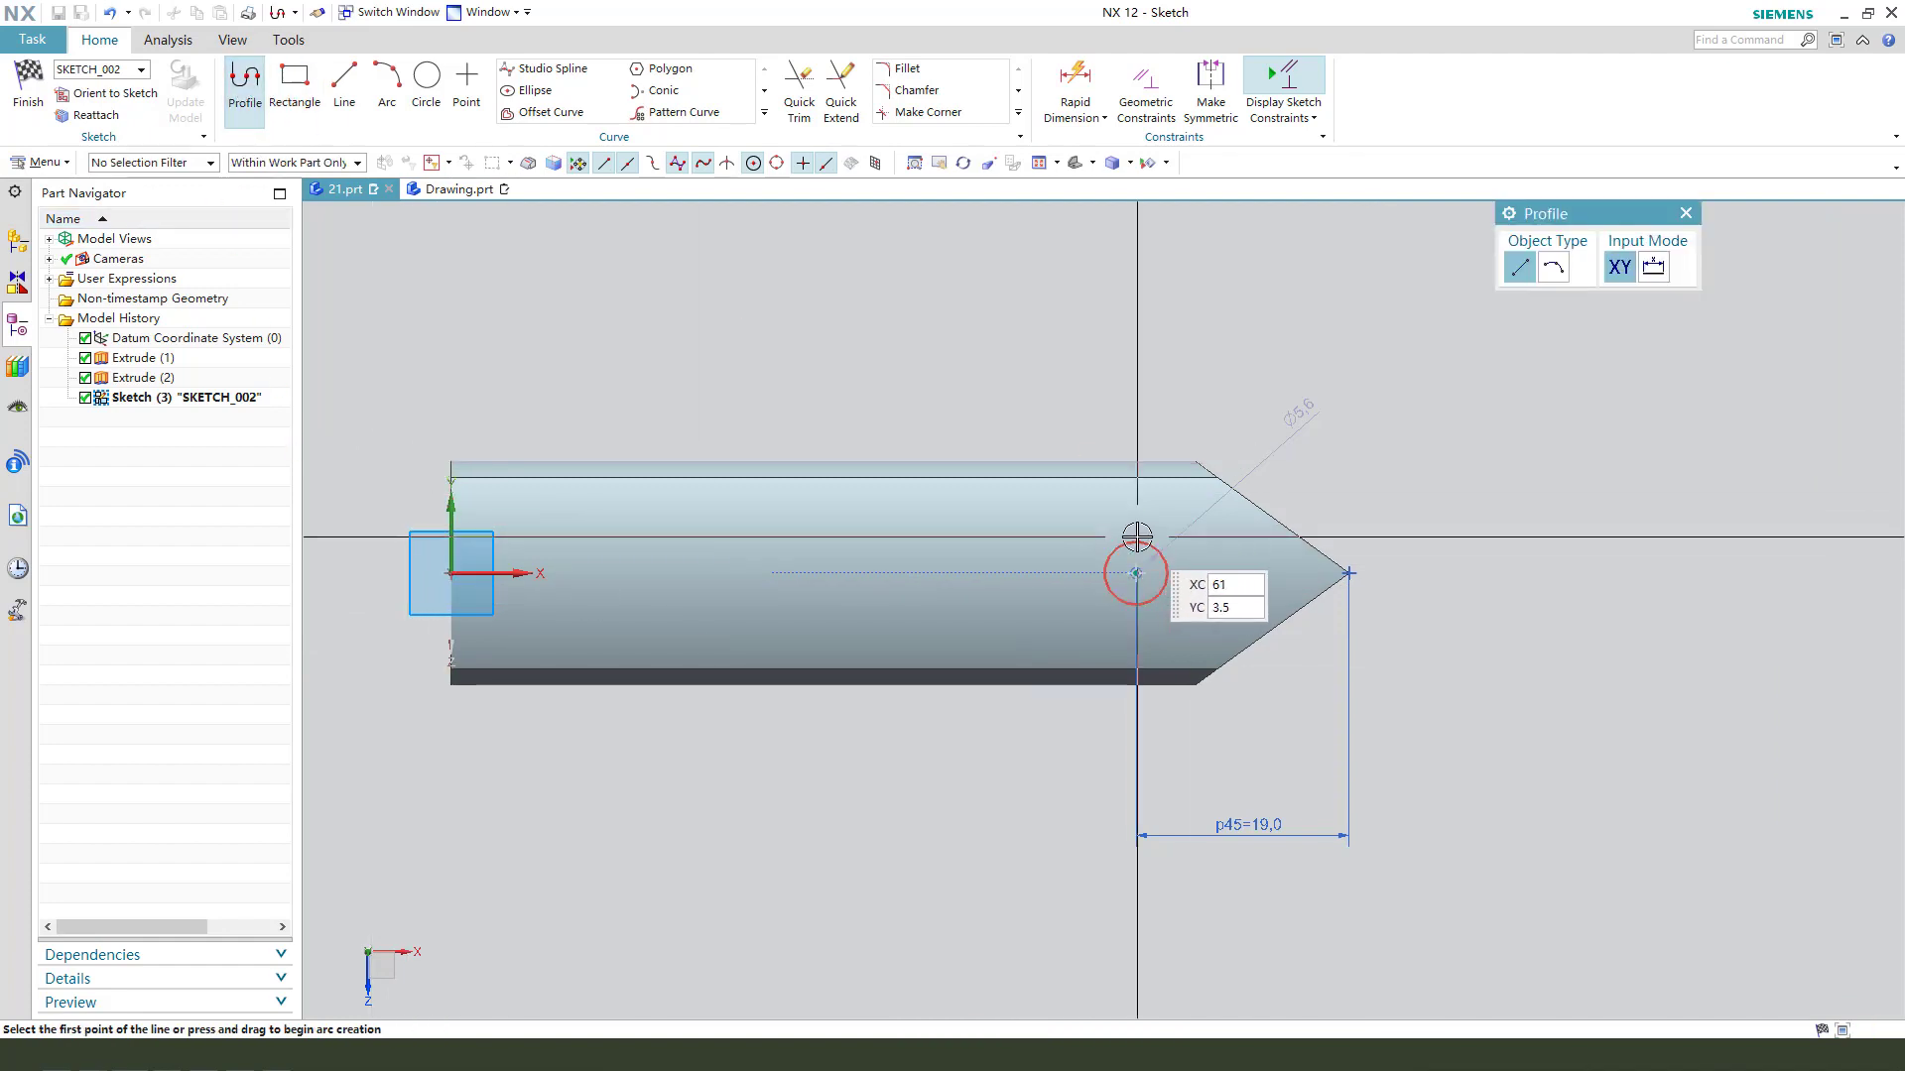
pyautogui.click(1137, 541)
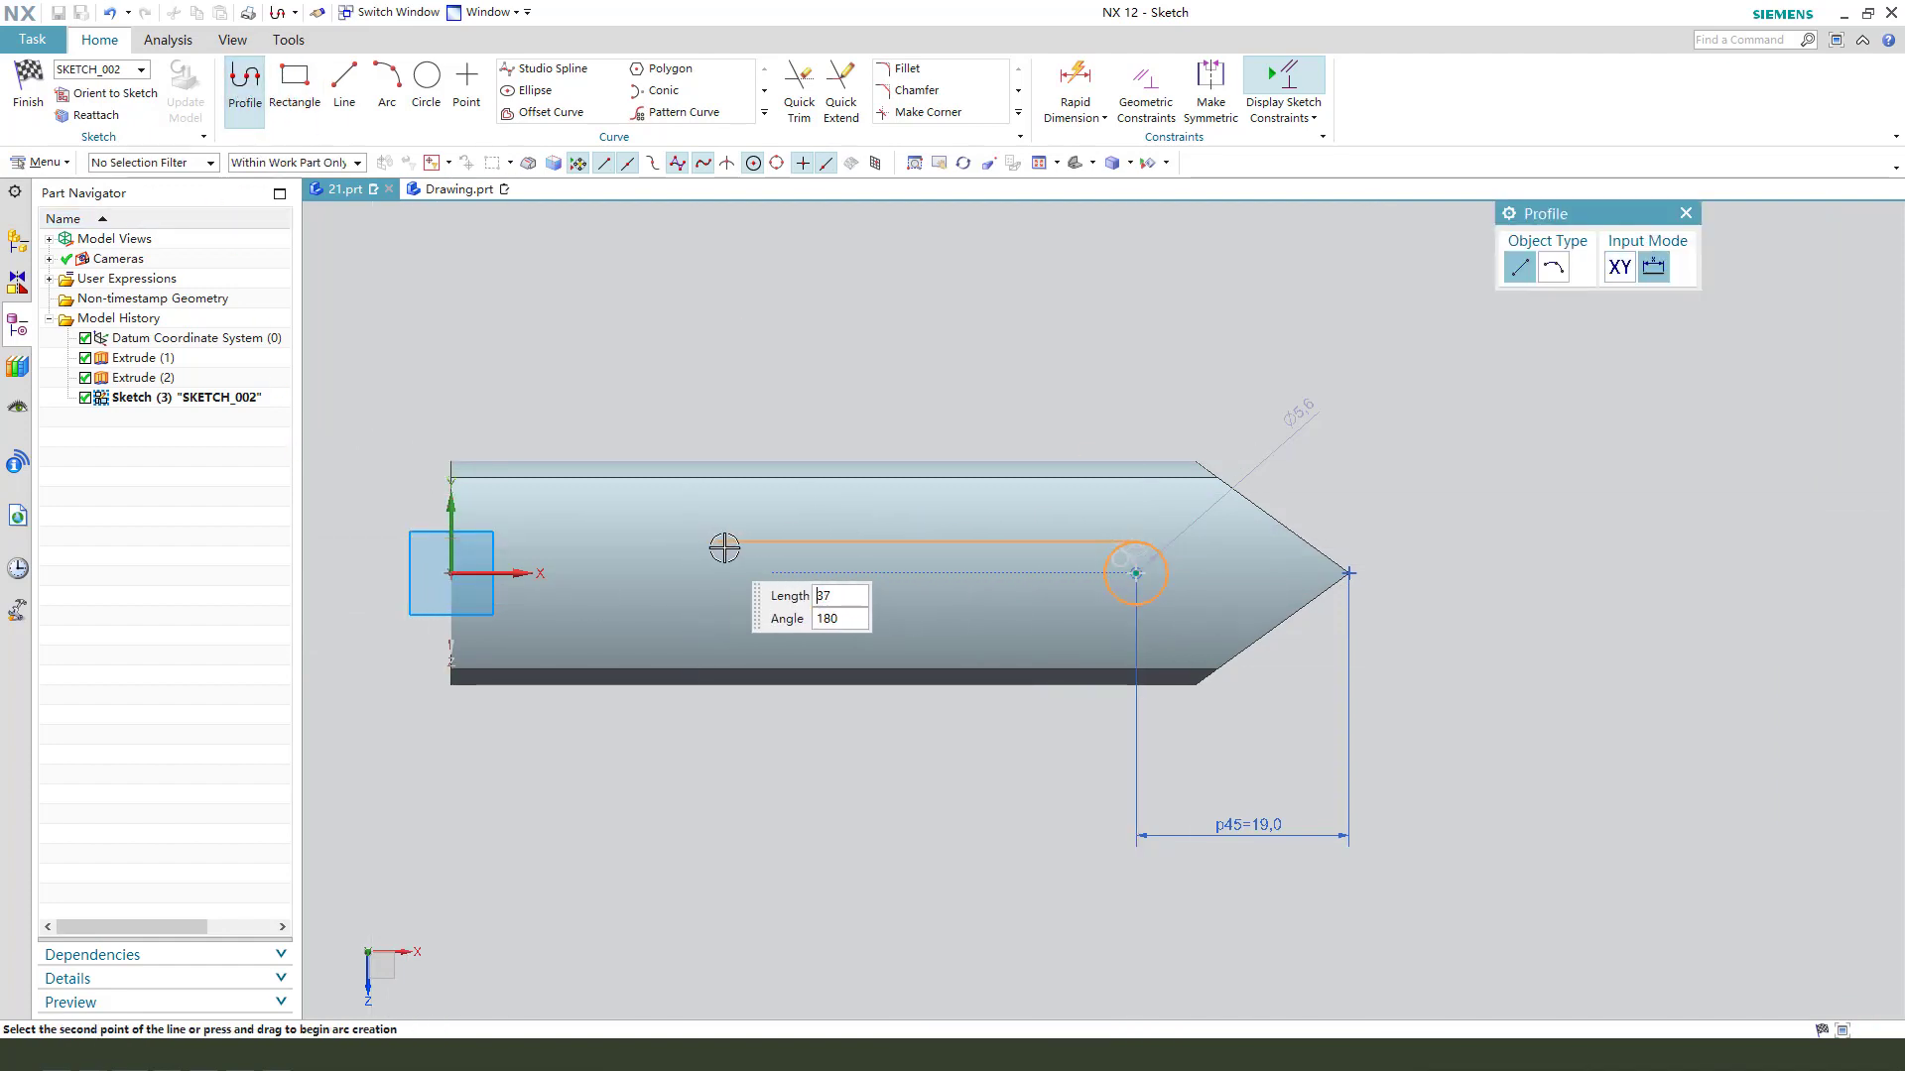
pyautogui.click(768, 544)
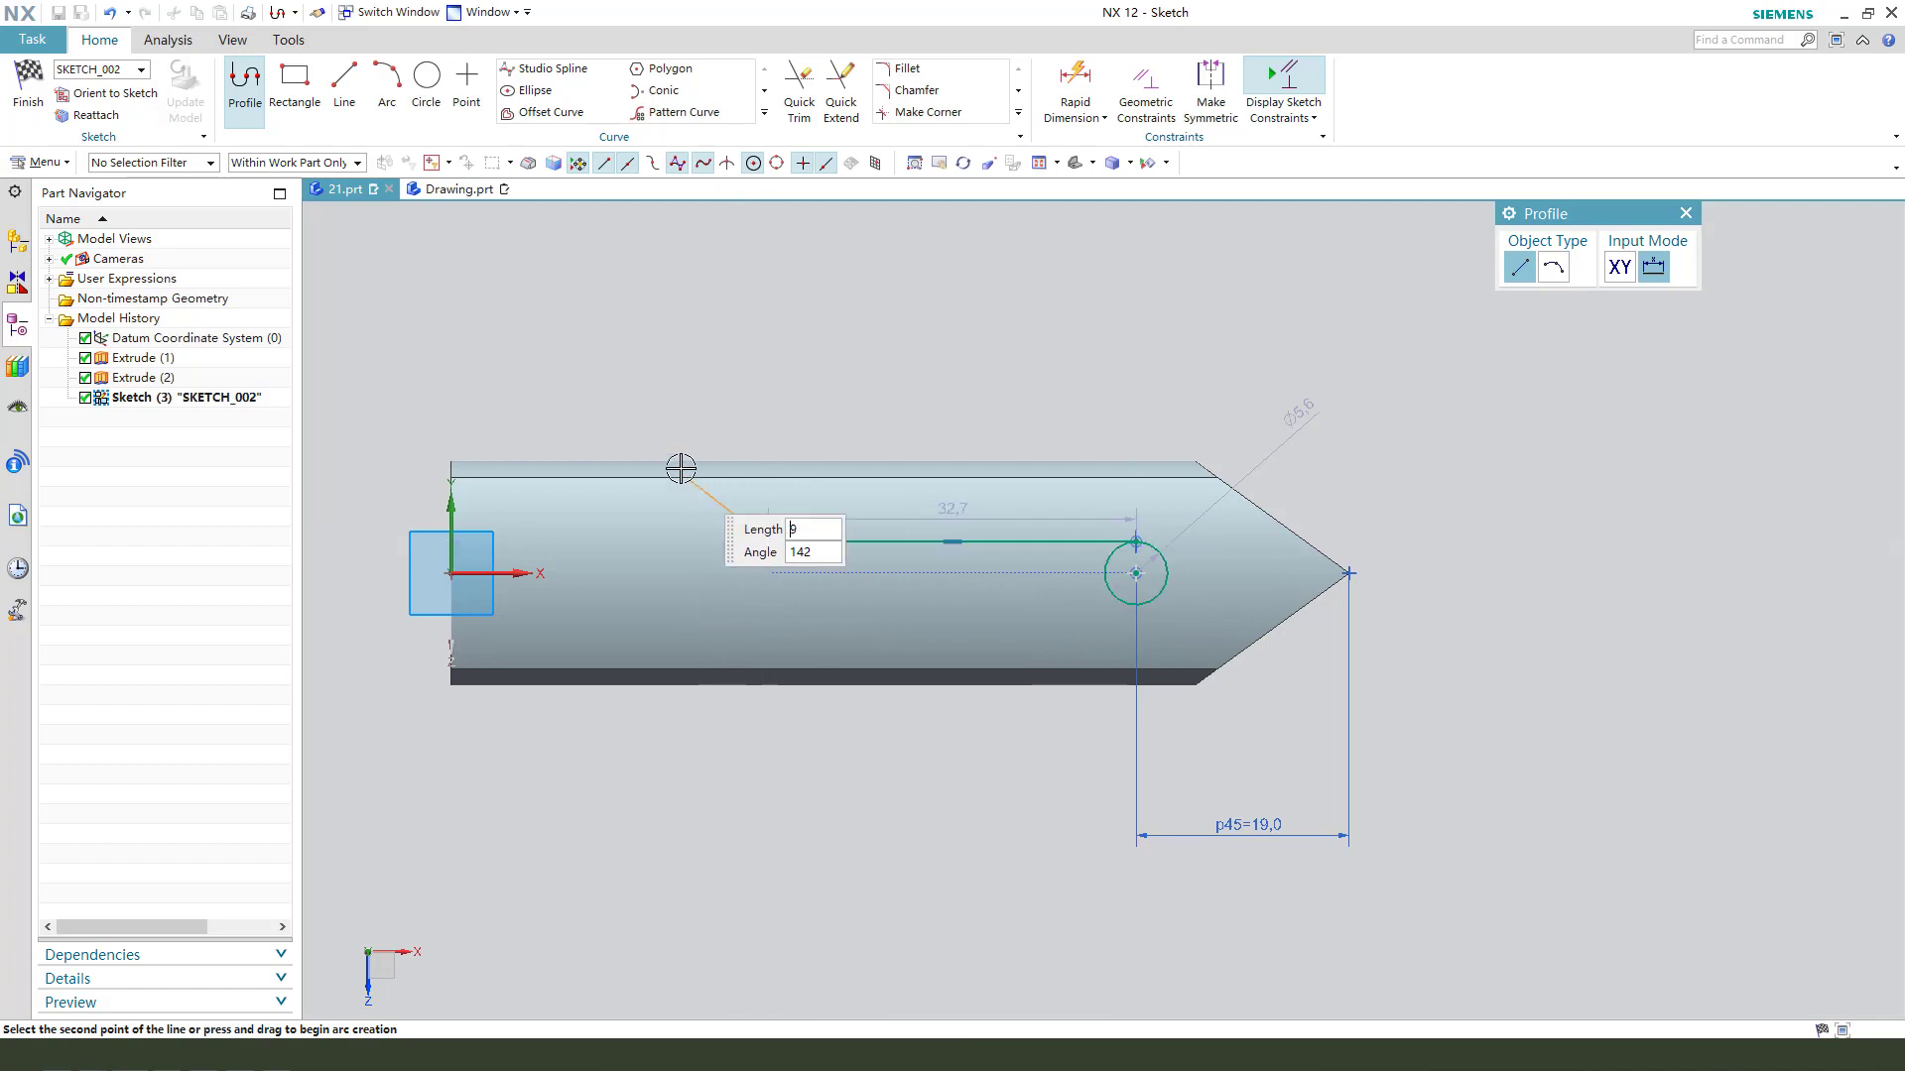
pyautogui.click(625, 394)
pyautogui.click(560, 394)
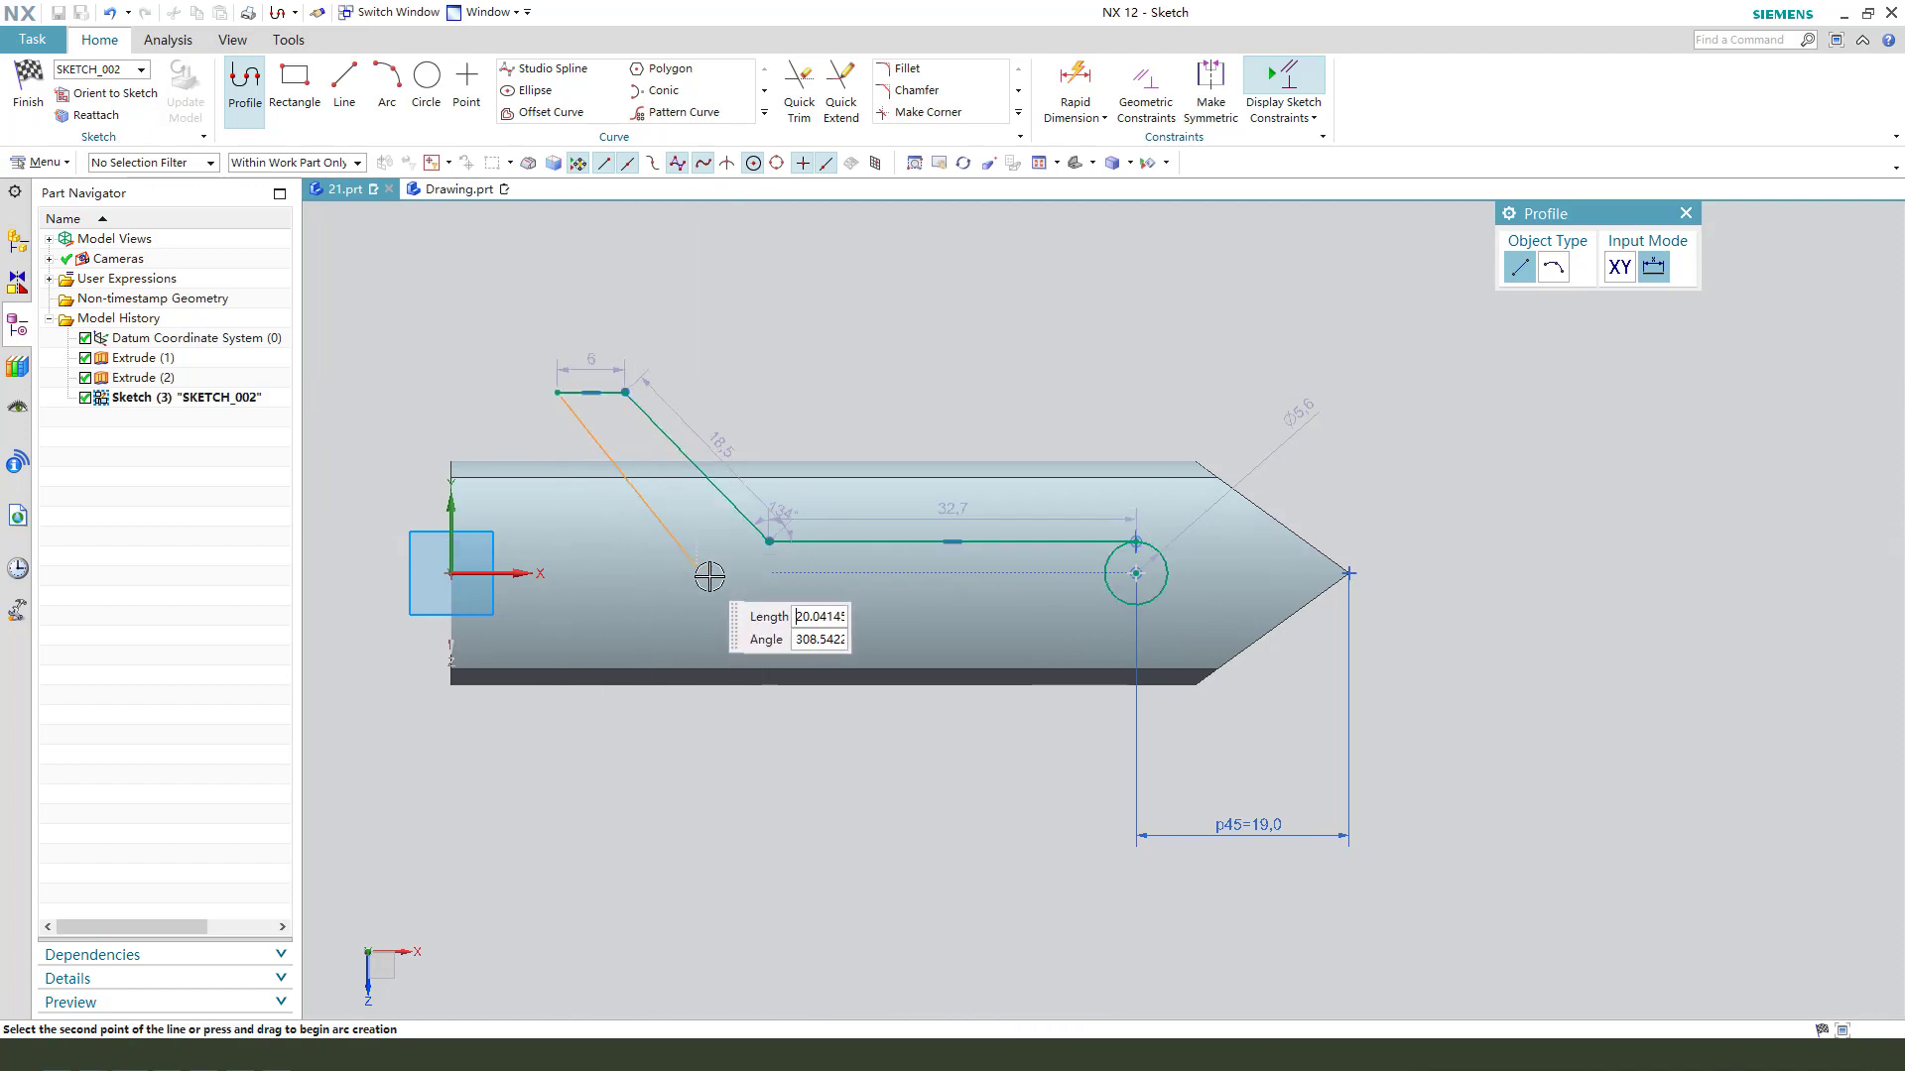
# - Continue the profile with a parallel slanted line about 27.1 mm long and a line about 32.8 mm long back to the circle's bottom
pyautogui.click(769, 611)
pyautogui.scroll(2, 1079, 621)
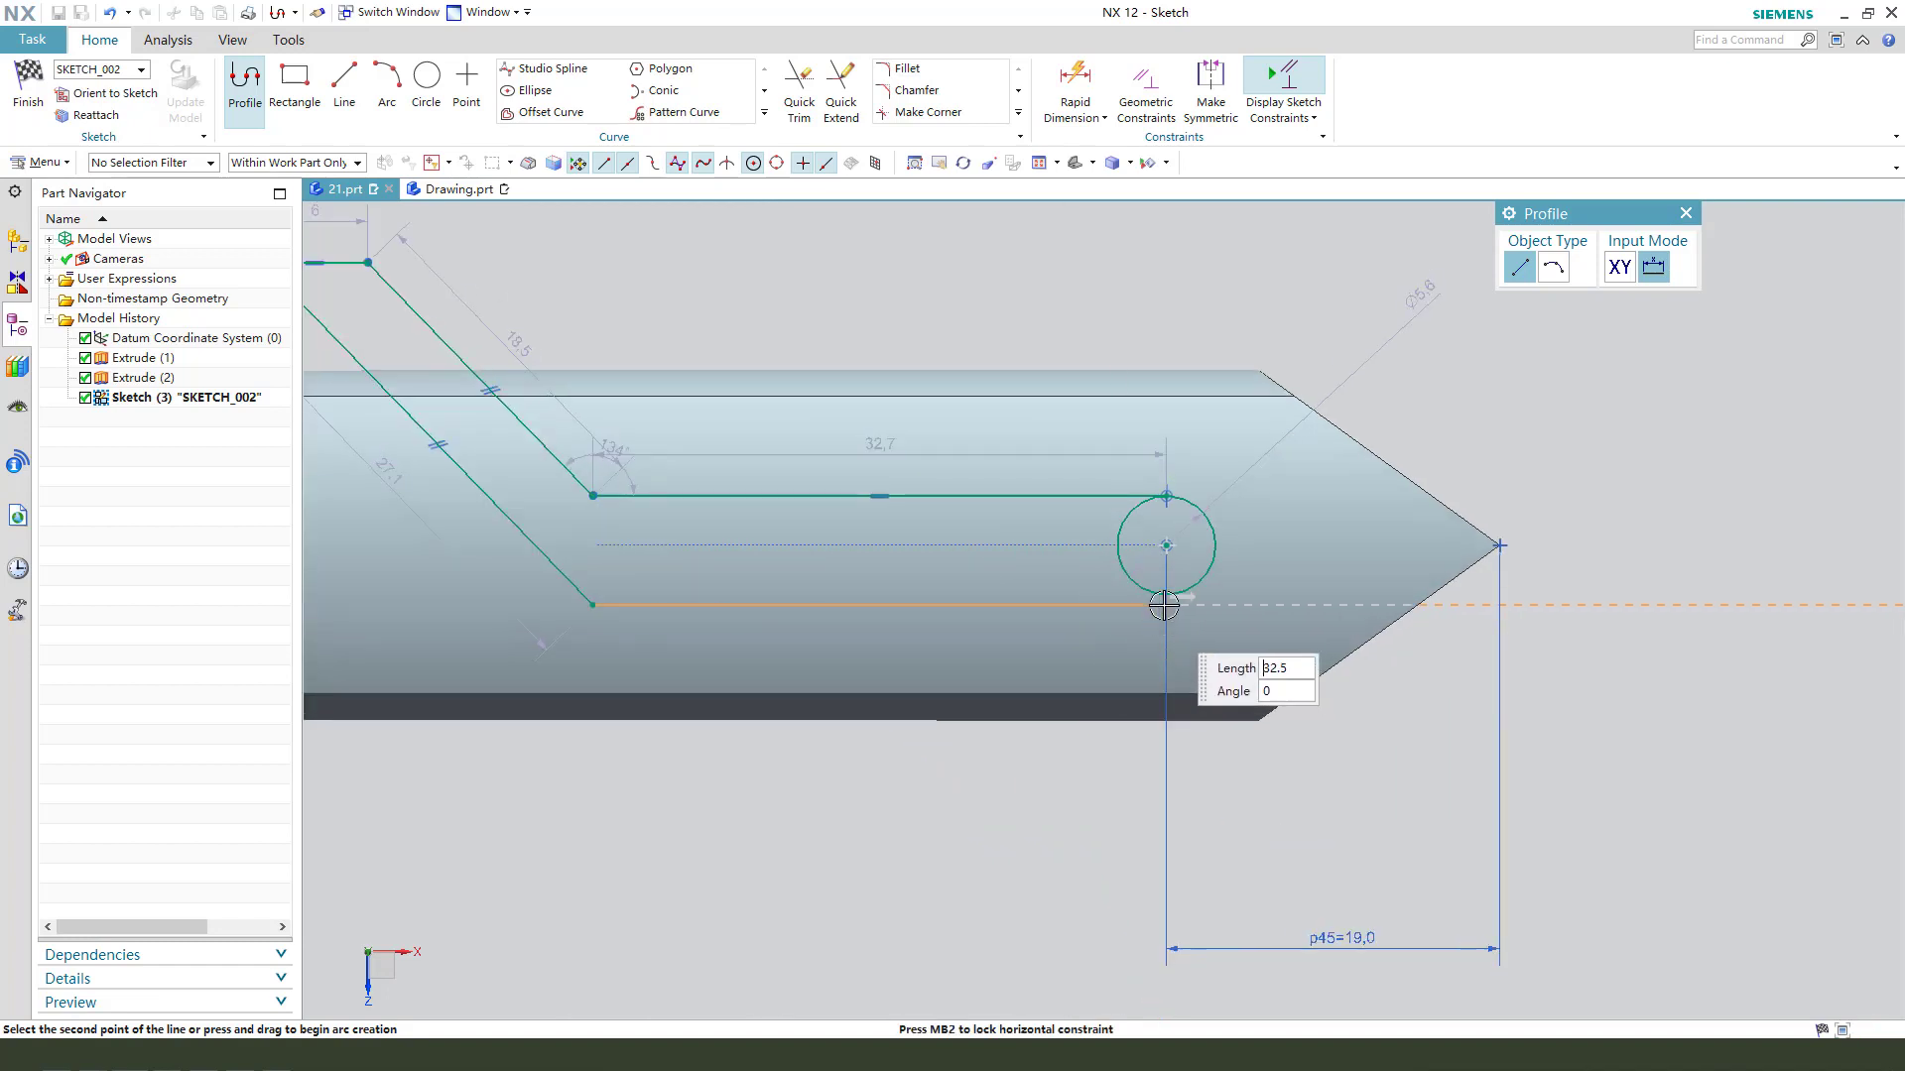
pyautogui.click(1163, 606)
pyautogui.press('Escape')
pyautogui.scroll(-2, 824, 700)
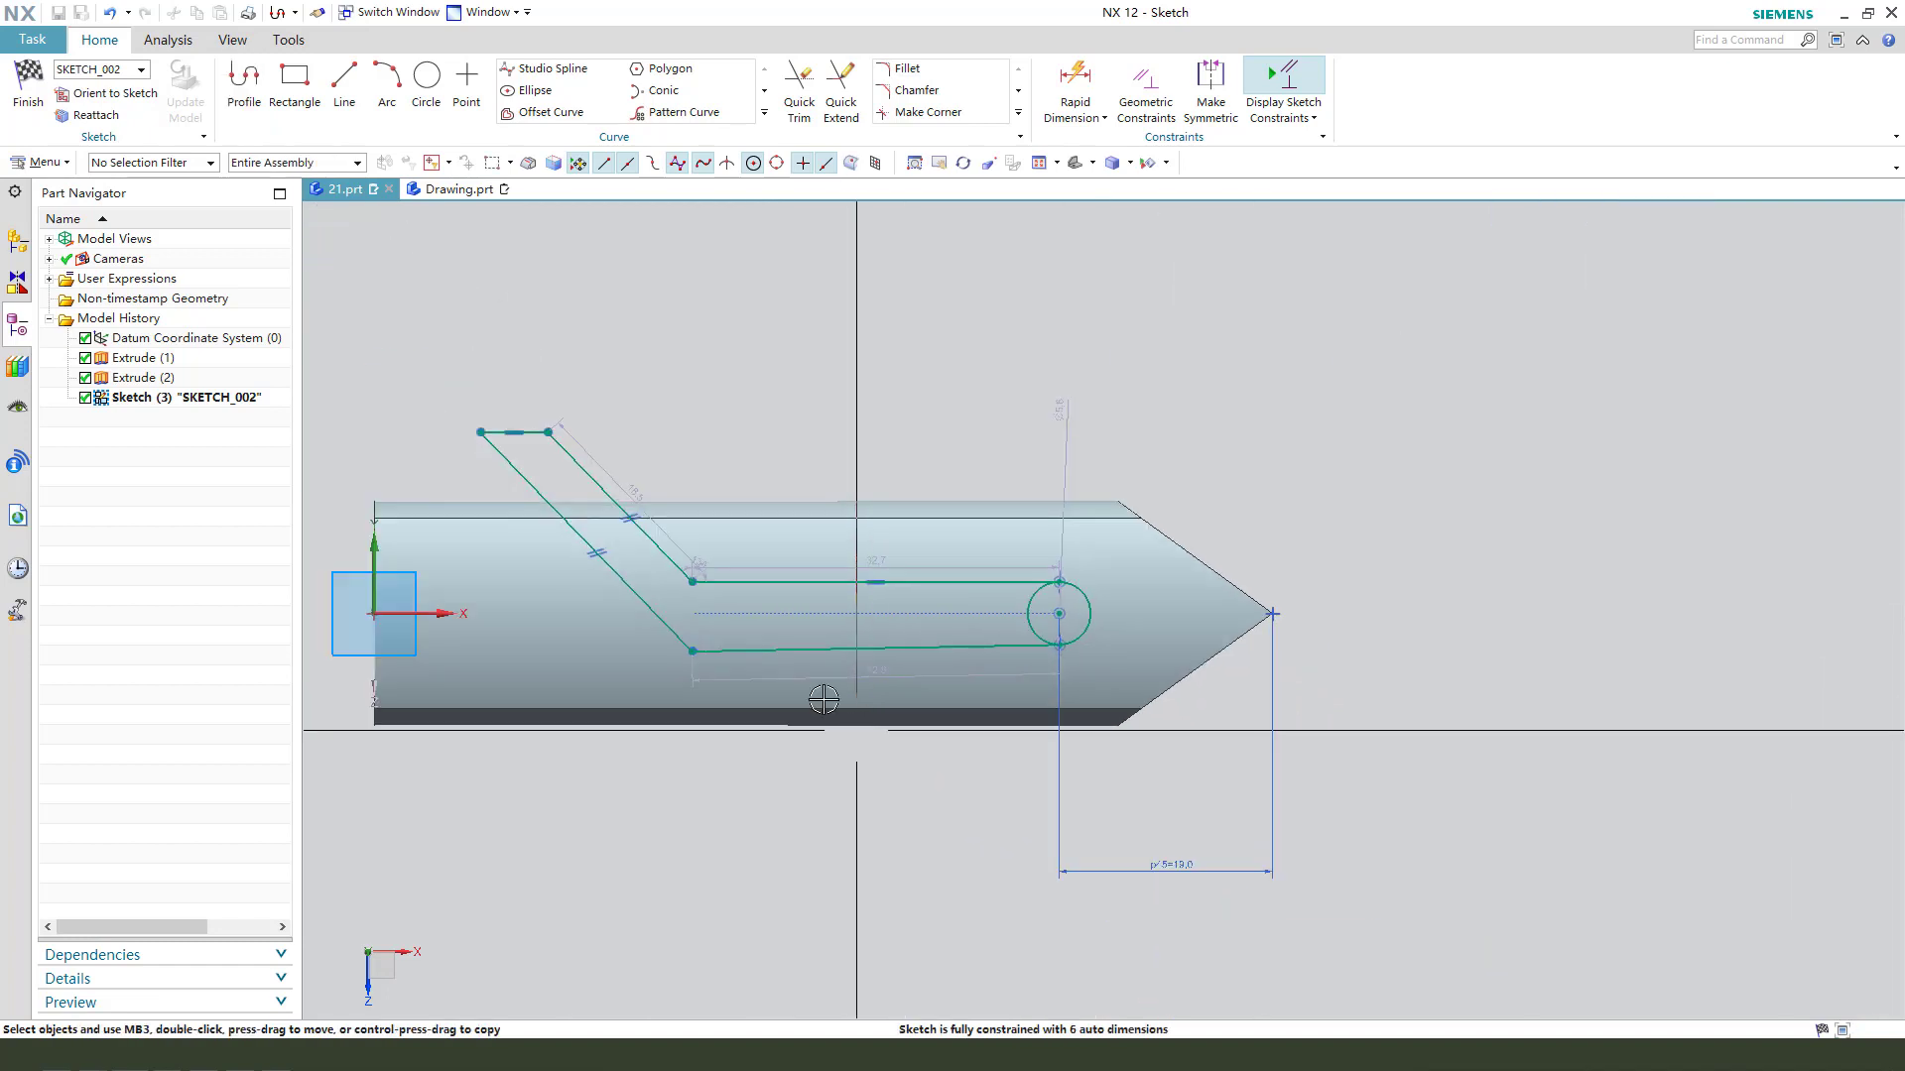
# - Constrain the profile's lower long line to be horizontal
pyautogui.click(865, 647)
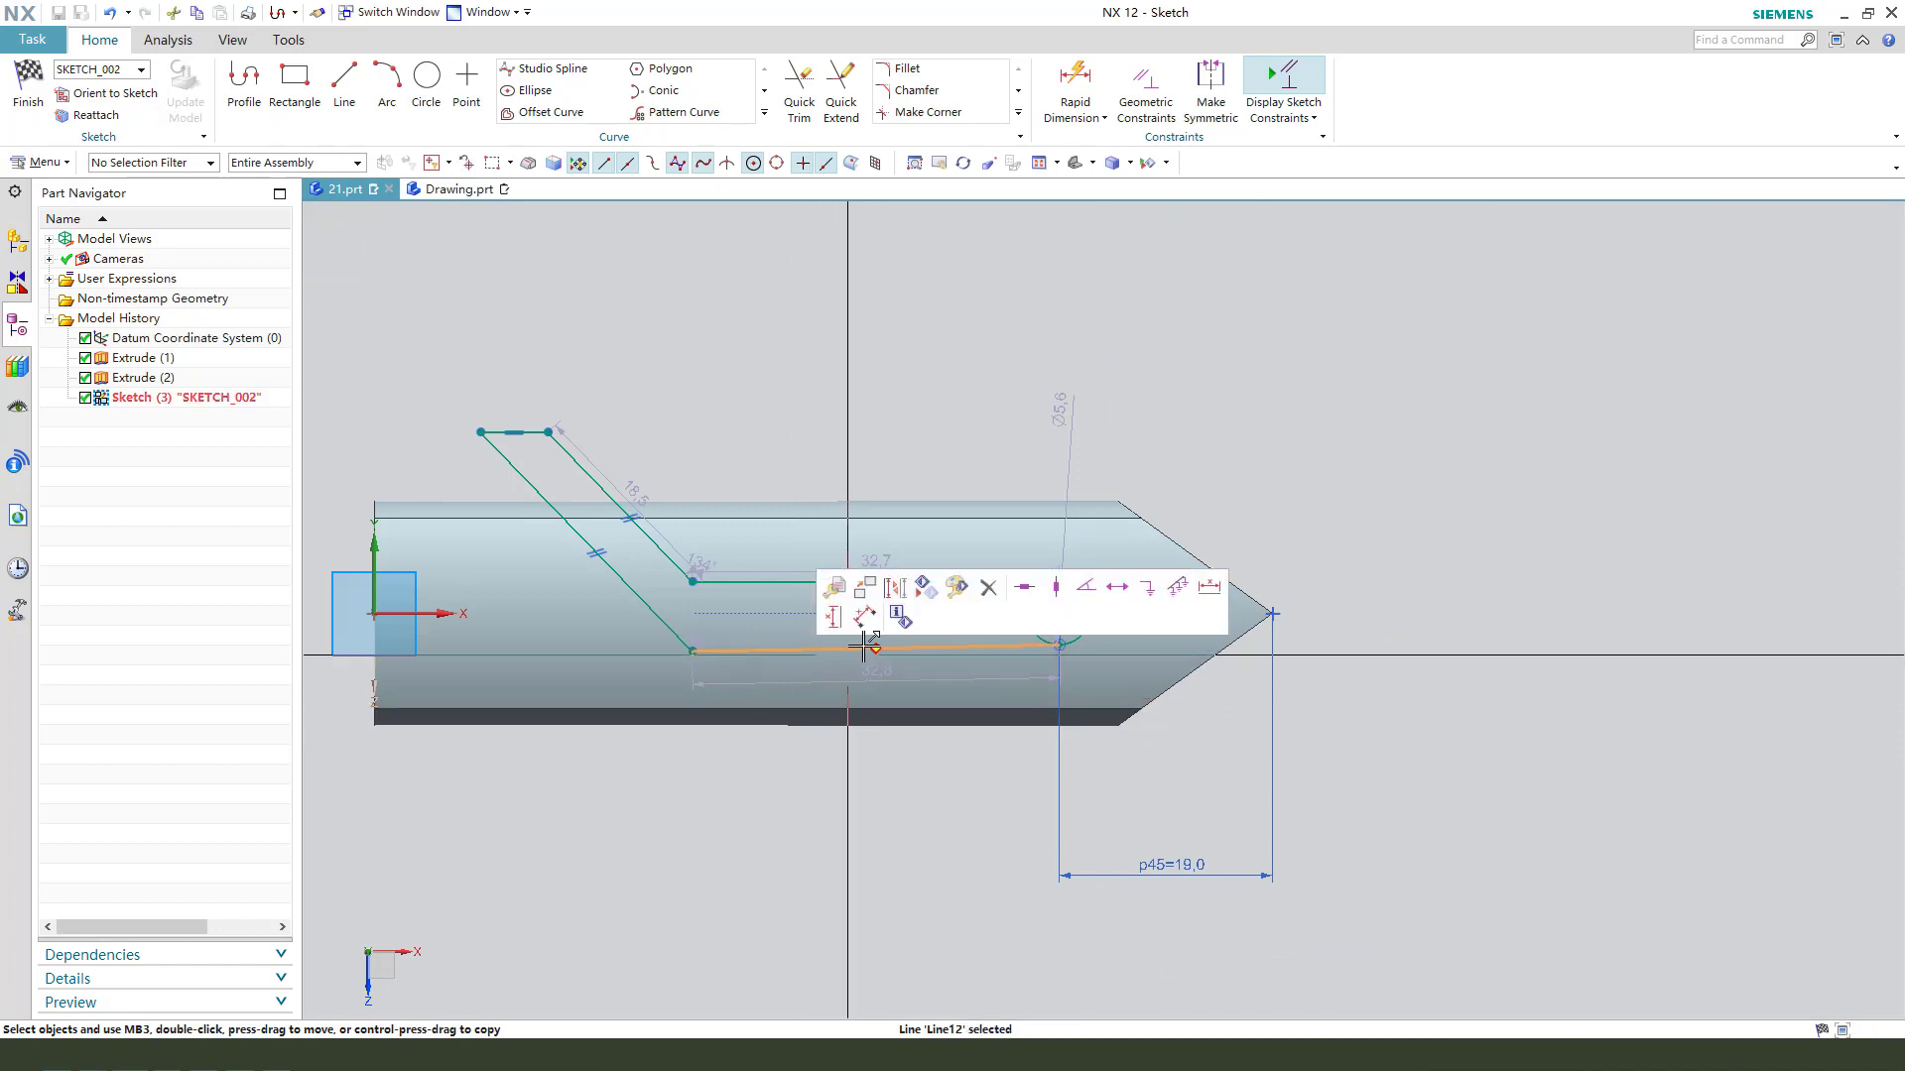
pyautogui.click(1026, 588)
pyautogui.scroll(1, 591, 510)
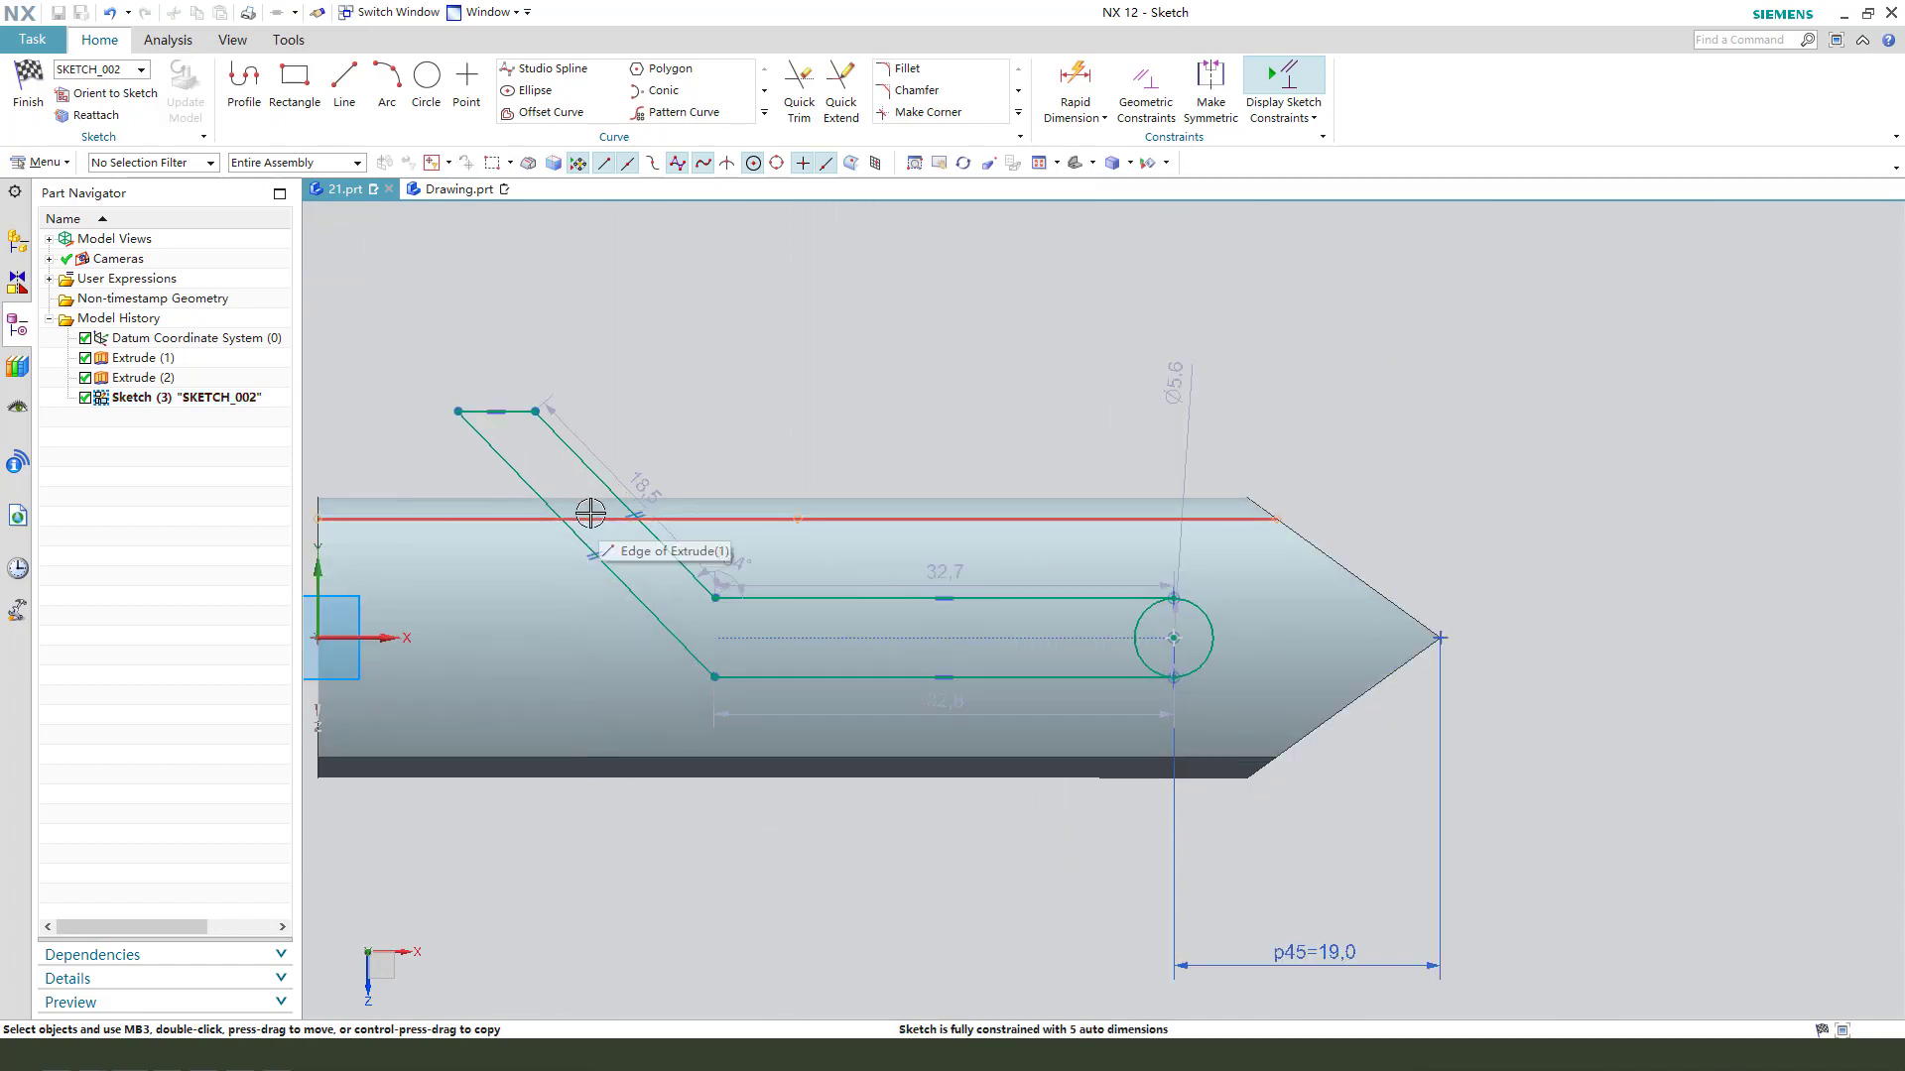
pyautogui.scroll(1, 557, 484)
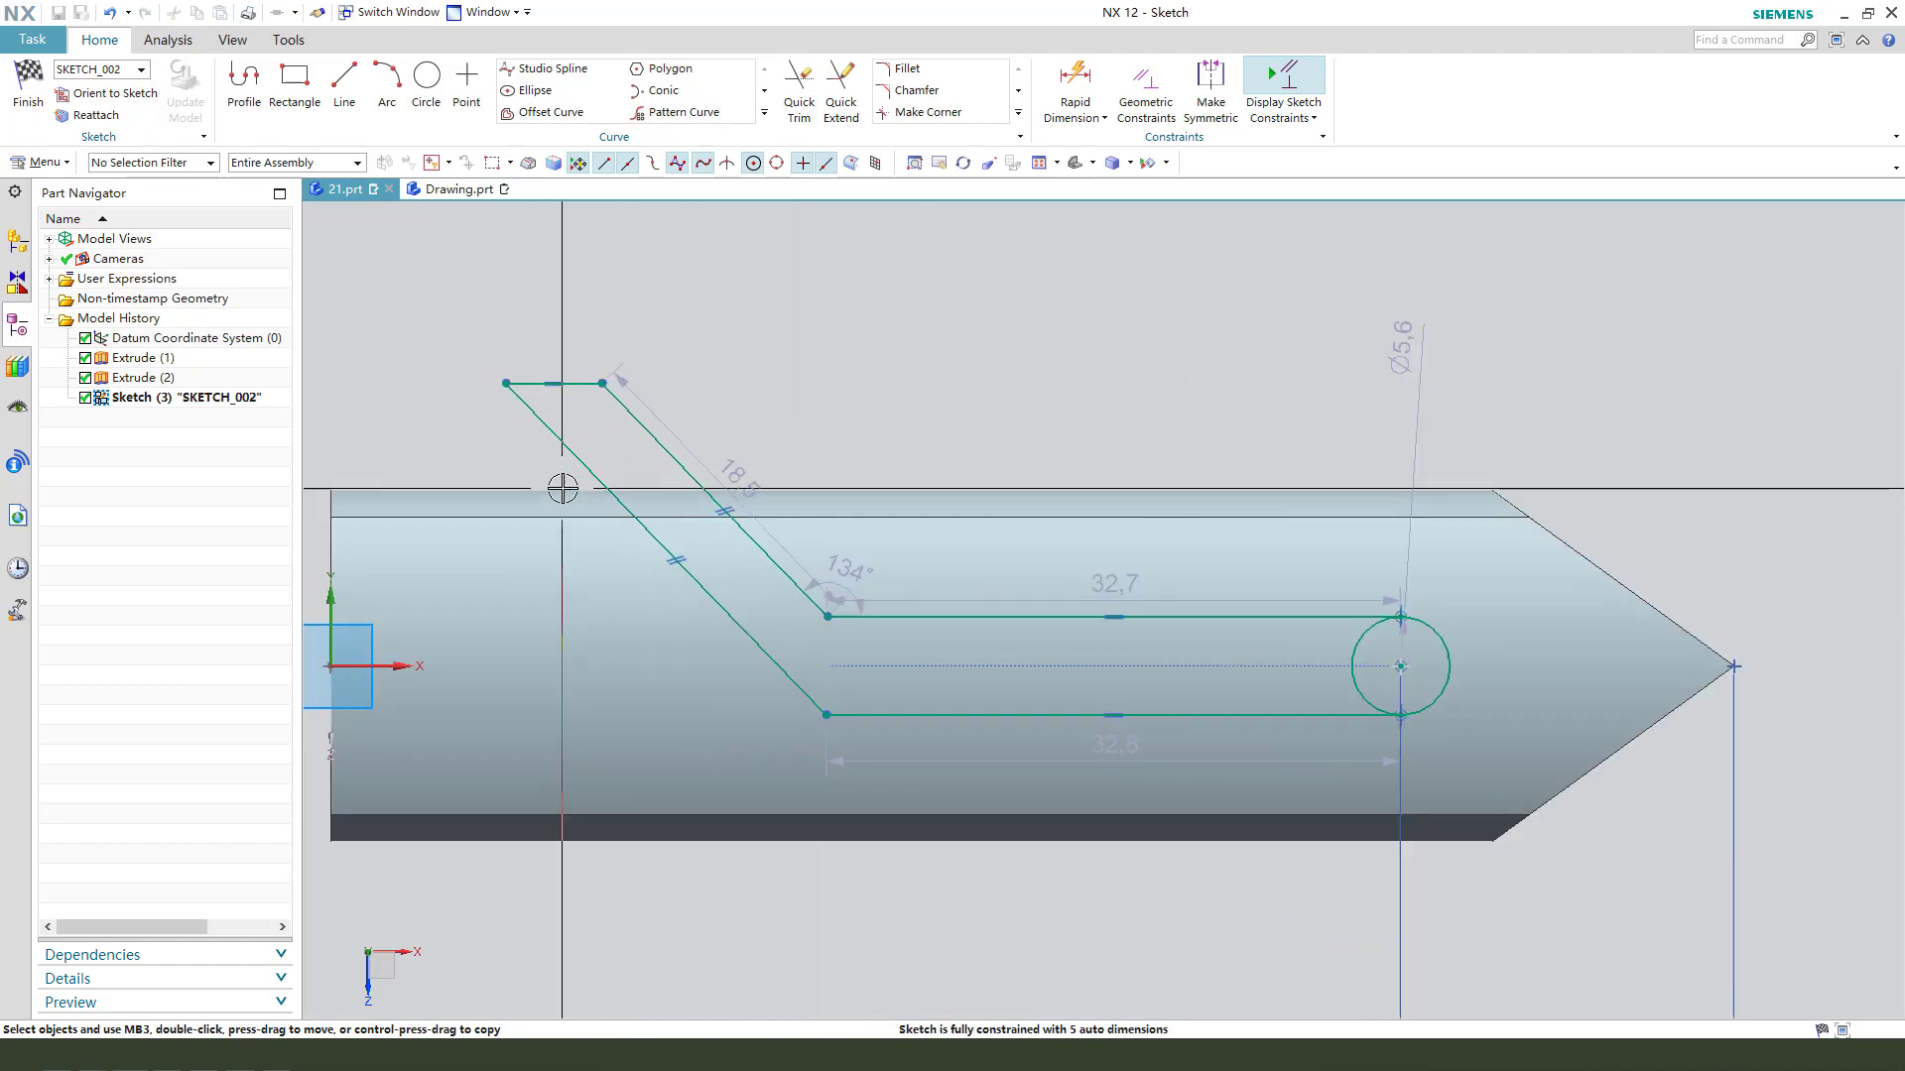
pyautogui.click(623, 414)
pyautogui.click(575, 443)
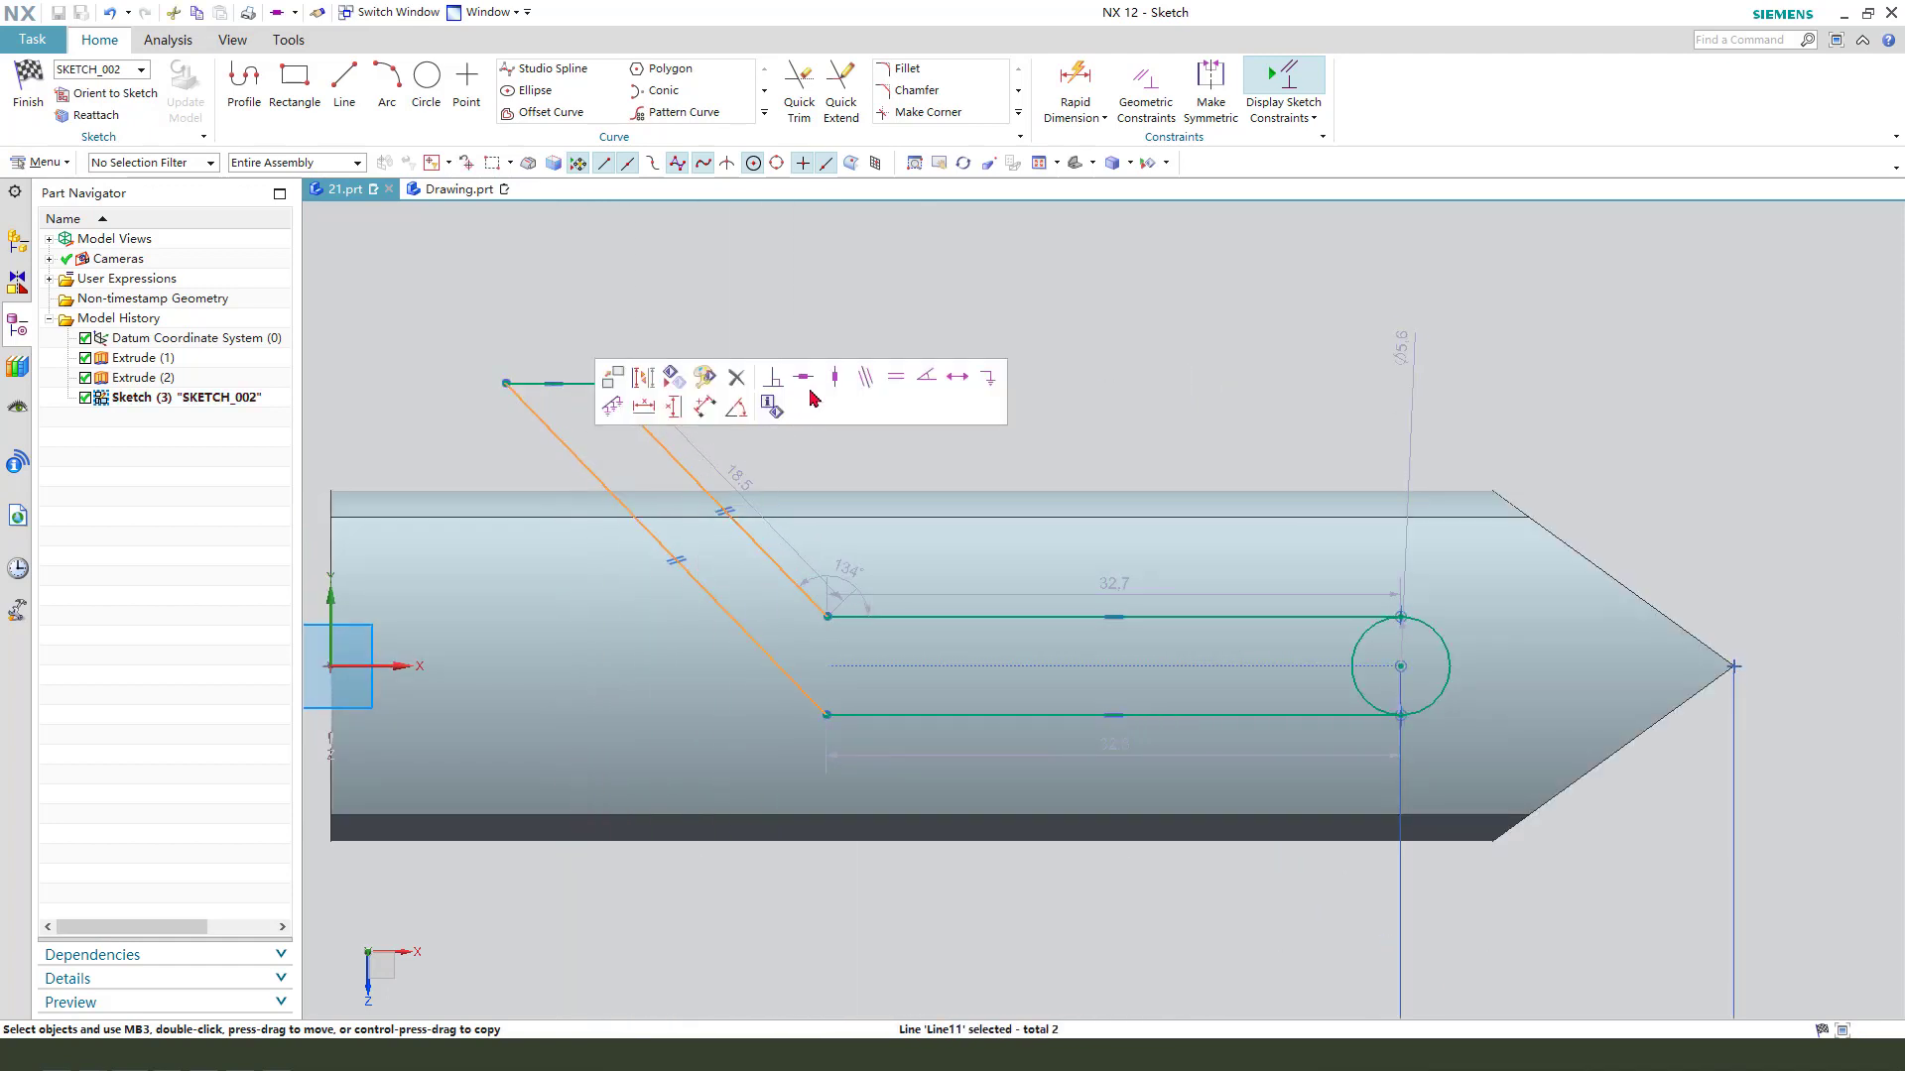
pyautogui.click(906, 328)
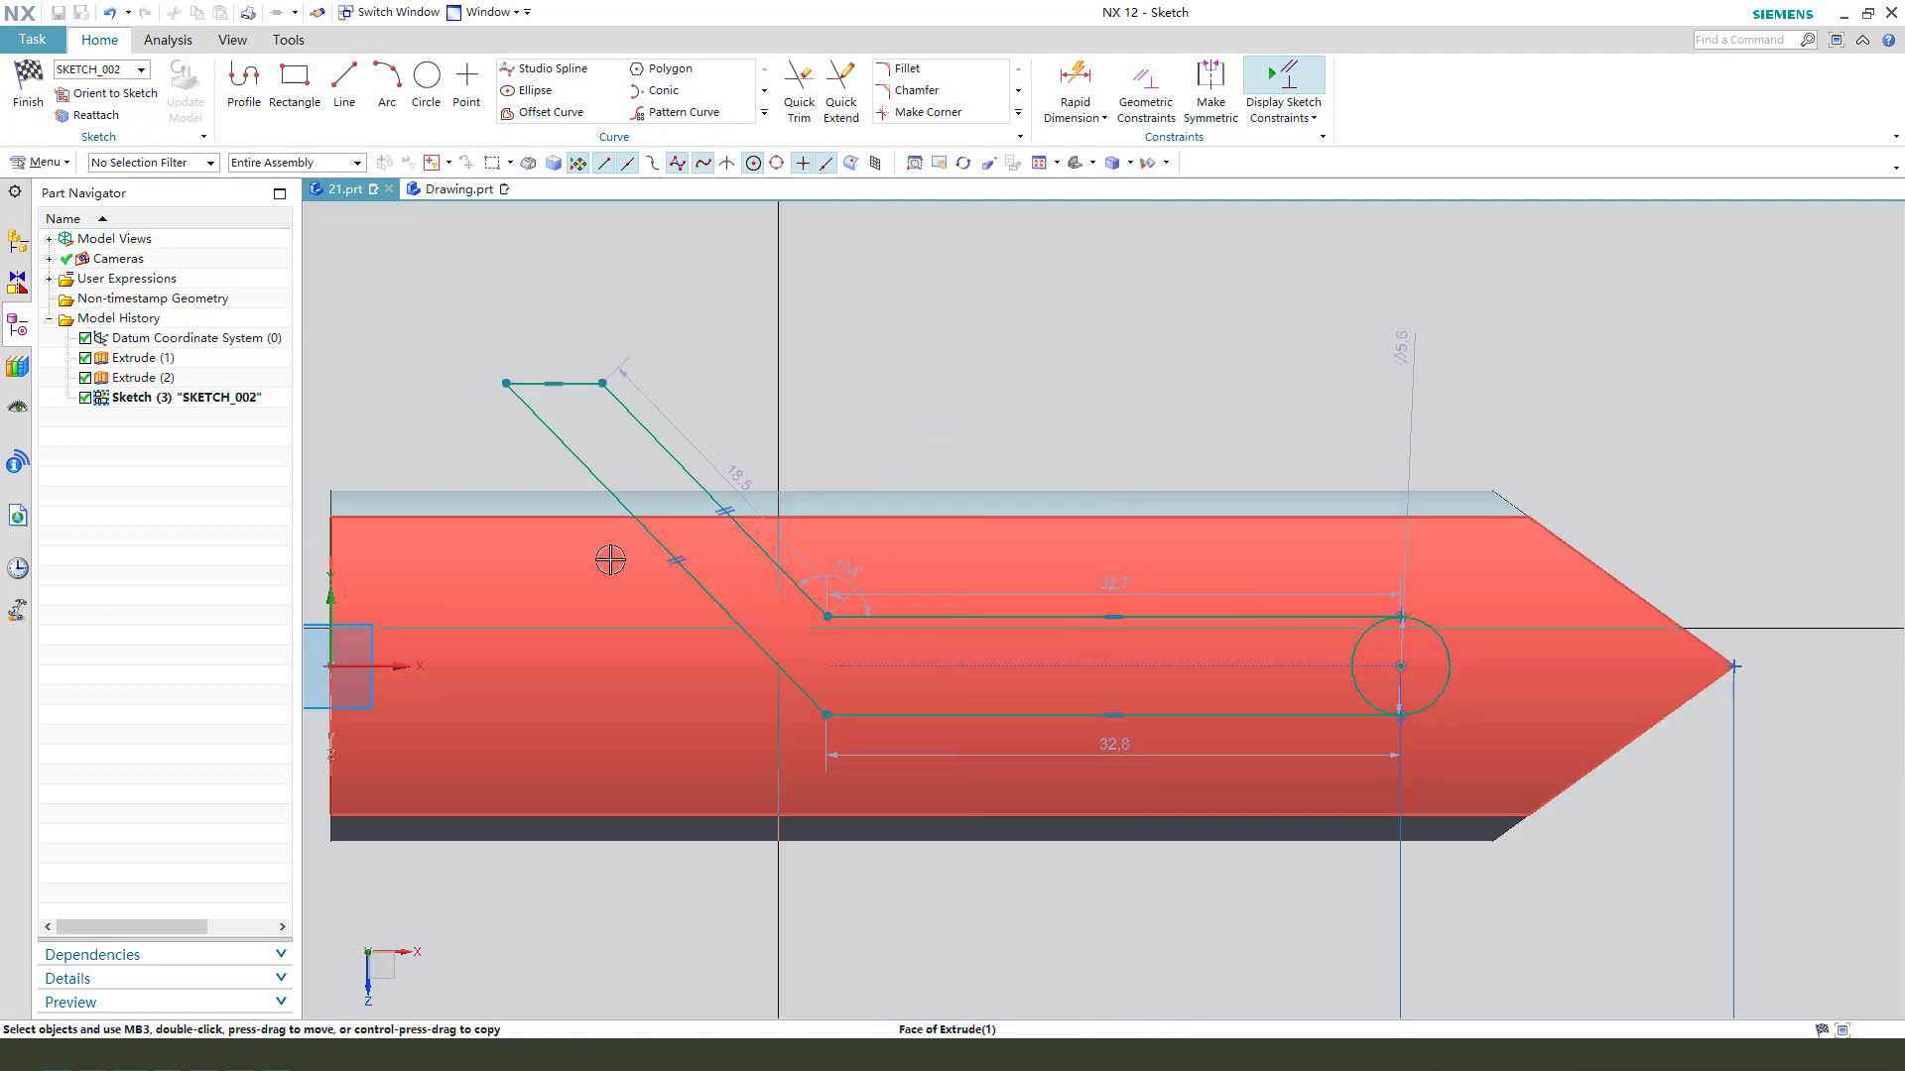
# - Add an angular dimension between the lower slanted line and the lower horizontal line of the profile
pyautogui.scroll(2, 671, 561)
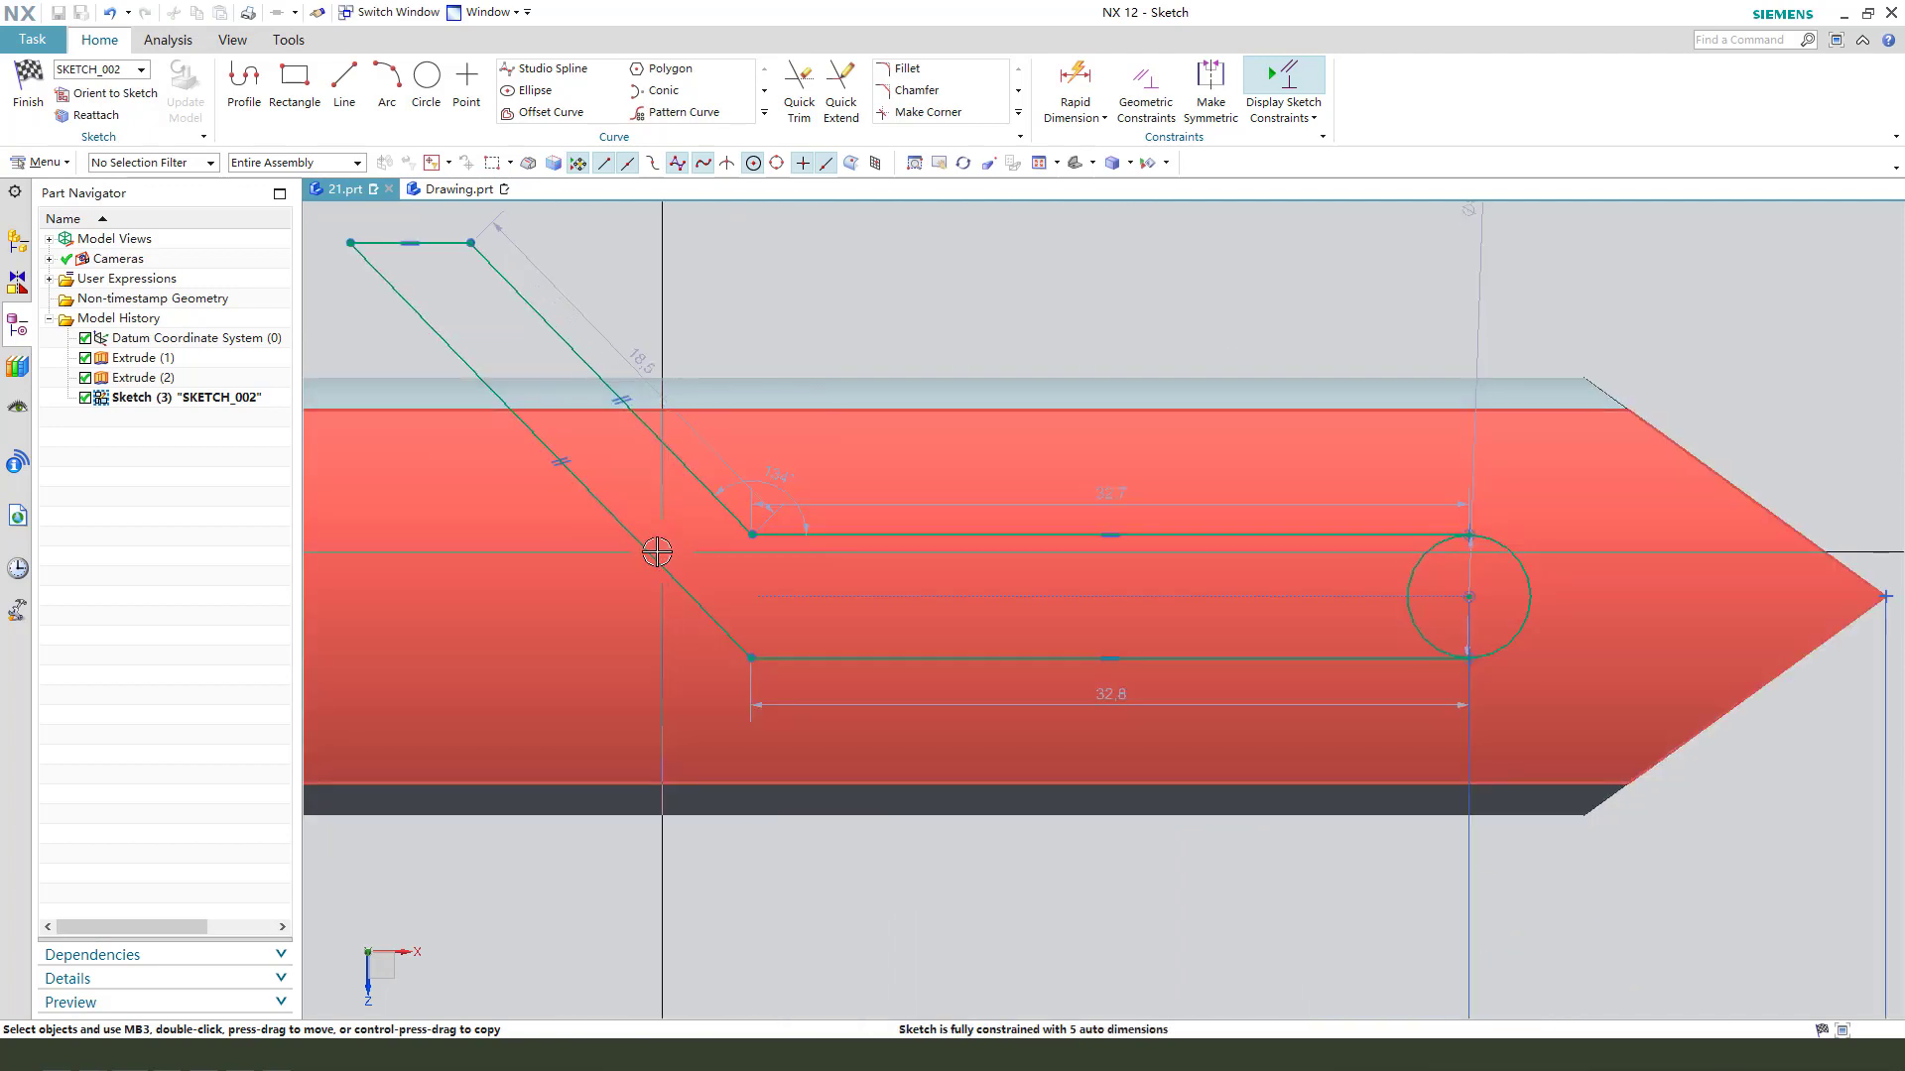
pyautogui.click(656, 551)
pyautogui.click(827, 657)
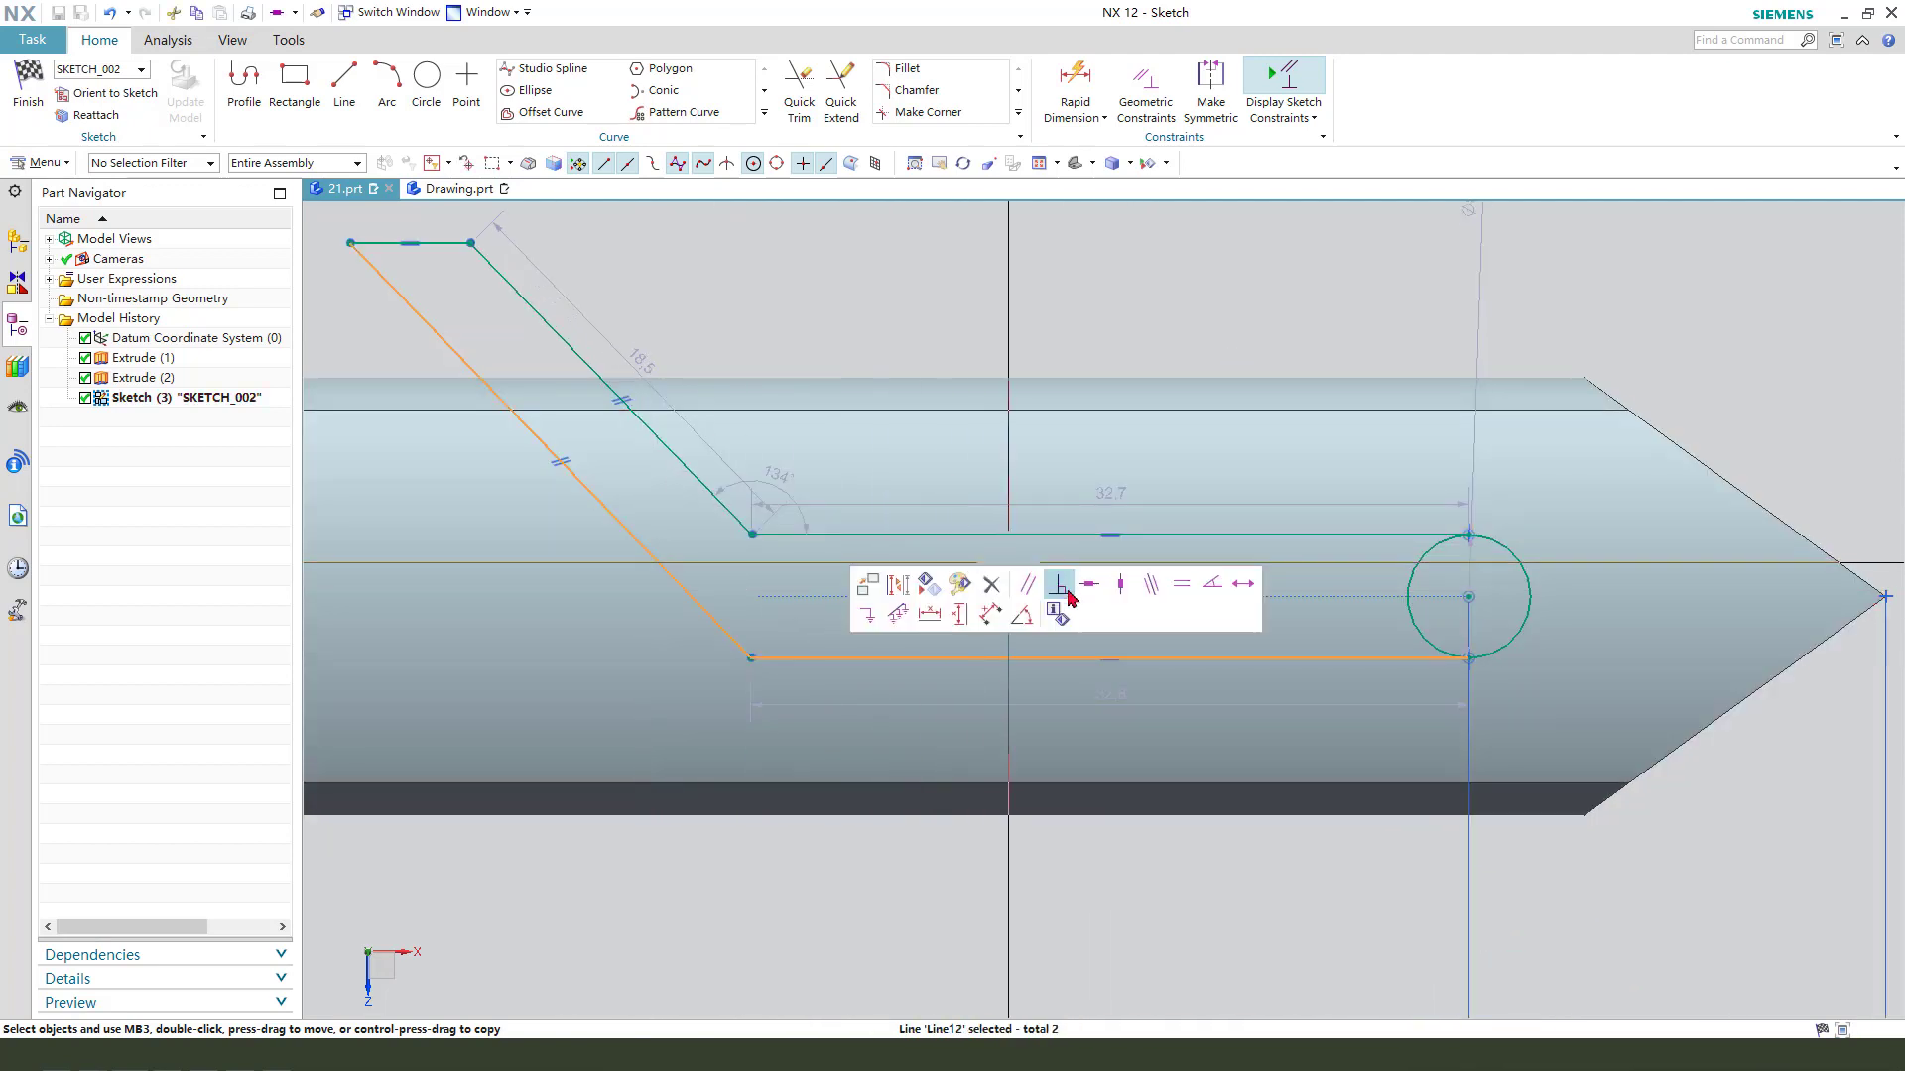
pyautogui.click(1008, 620)
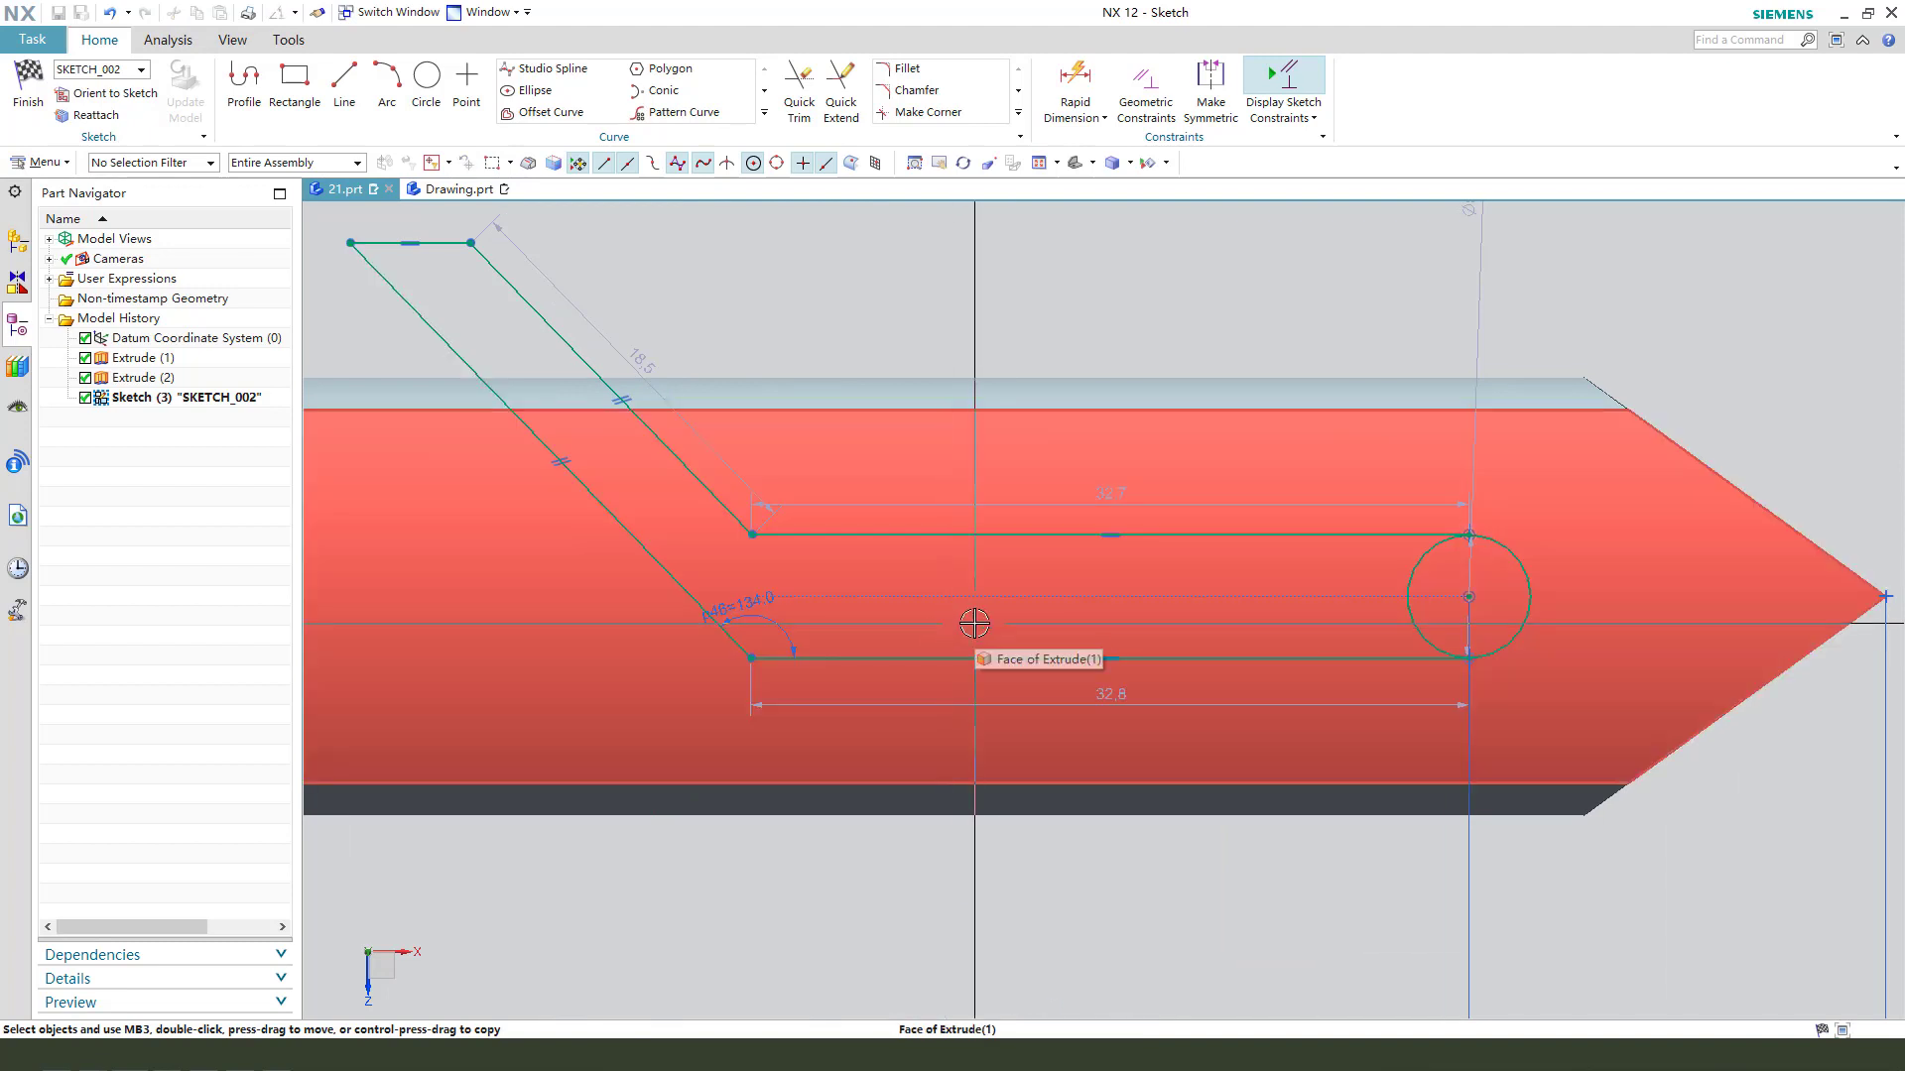
# - Set the angle between the profile's lower slanted line and lower horizontal line to 135°
pyautogui.doubleClick(734, 605)
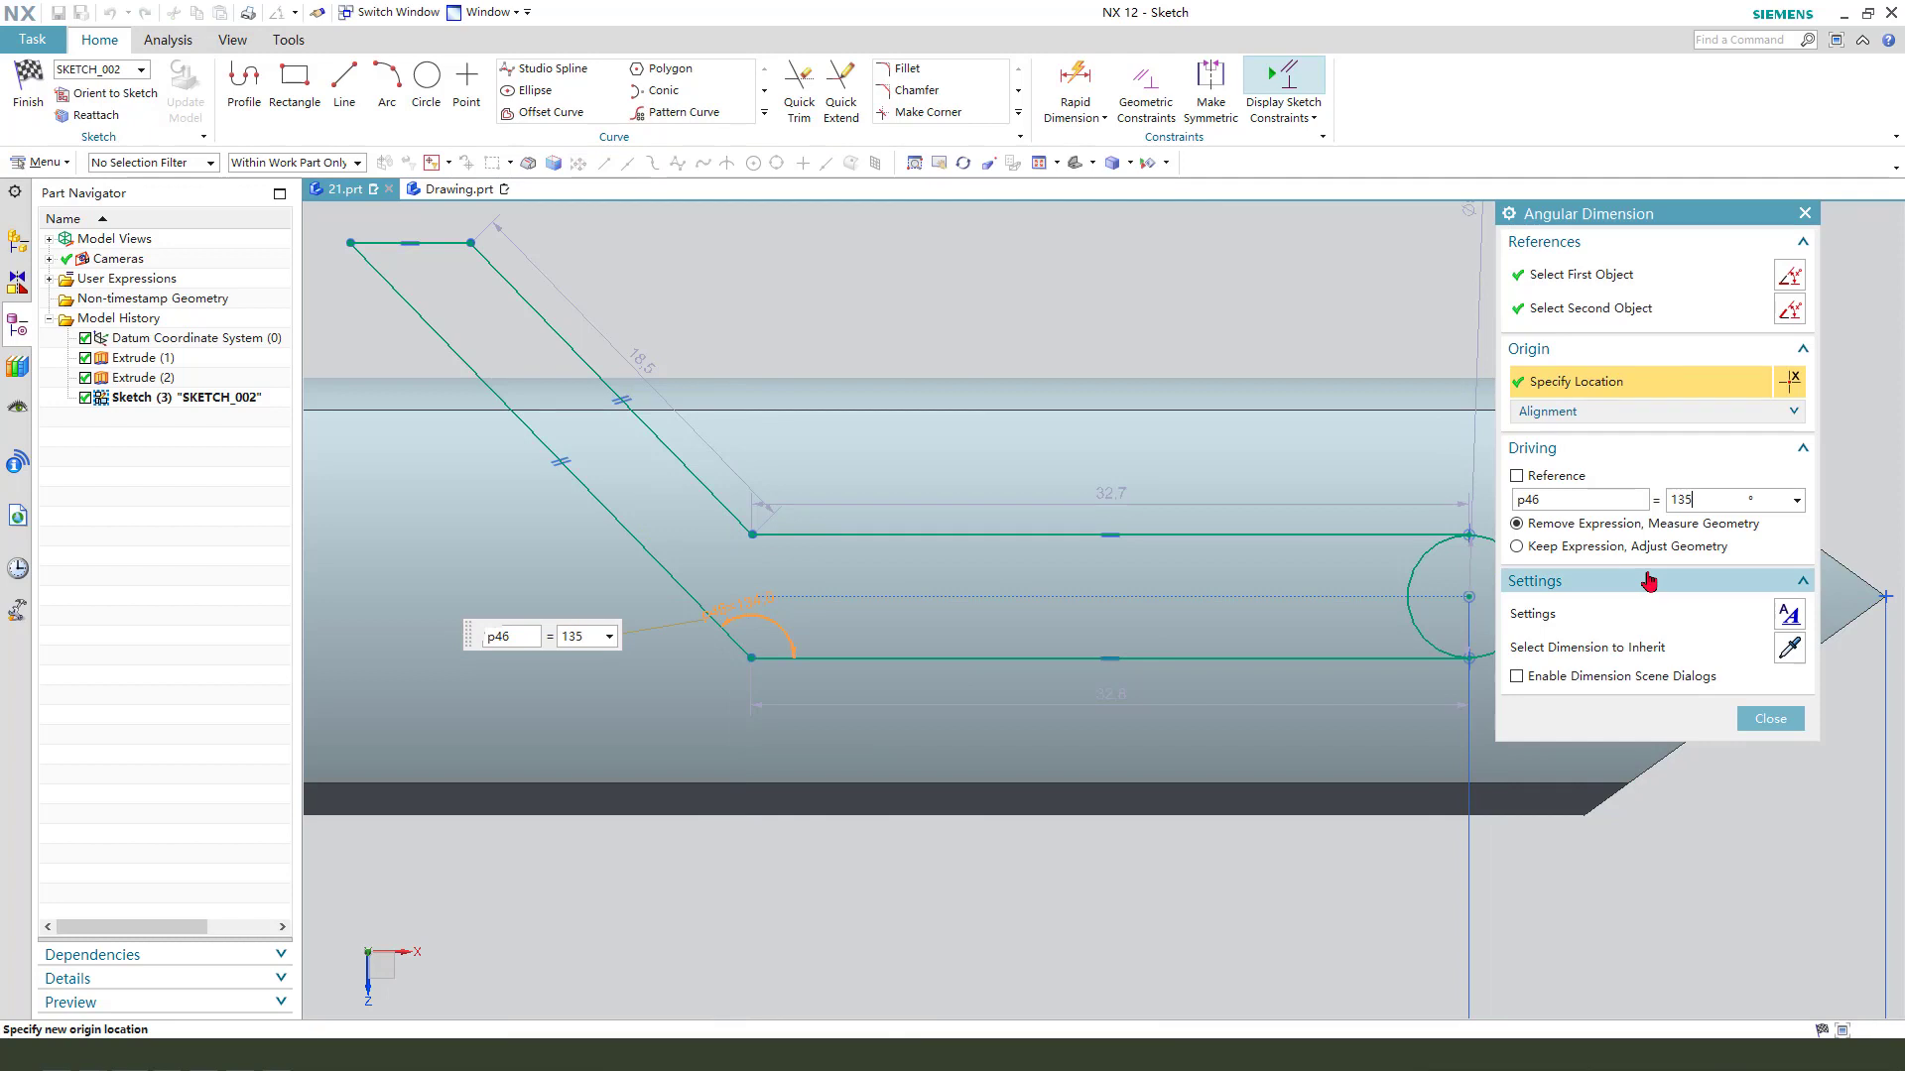
pyautogui.scroll(-3, 838, 635)
pyautogui.middleClick(1076, 712)
pyautogui.scroll(1, 1159, 715)
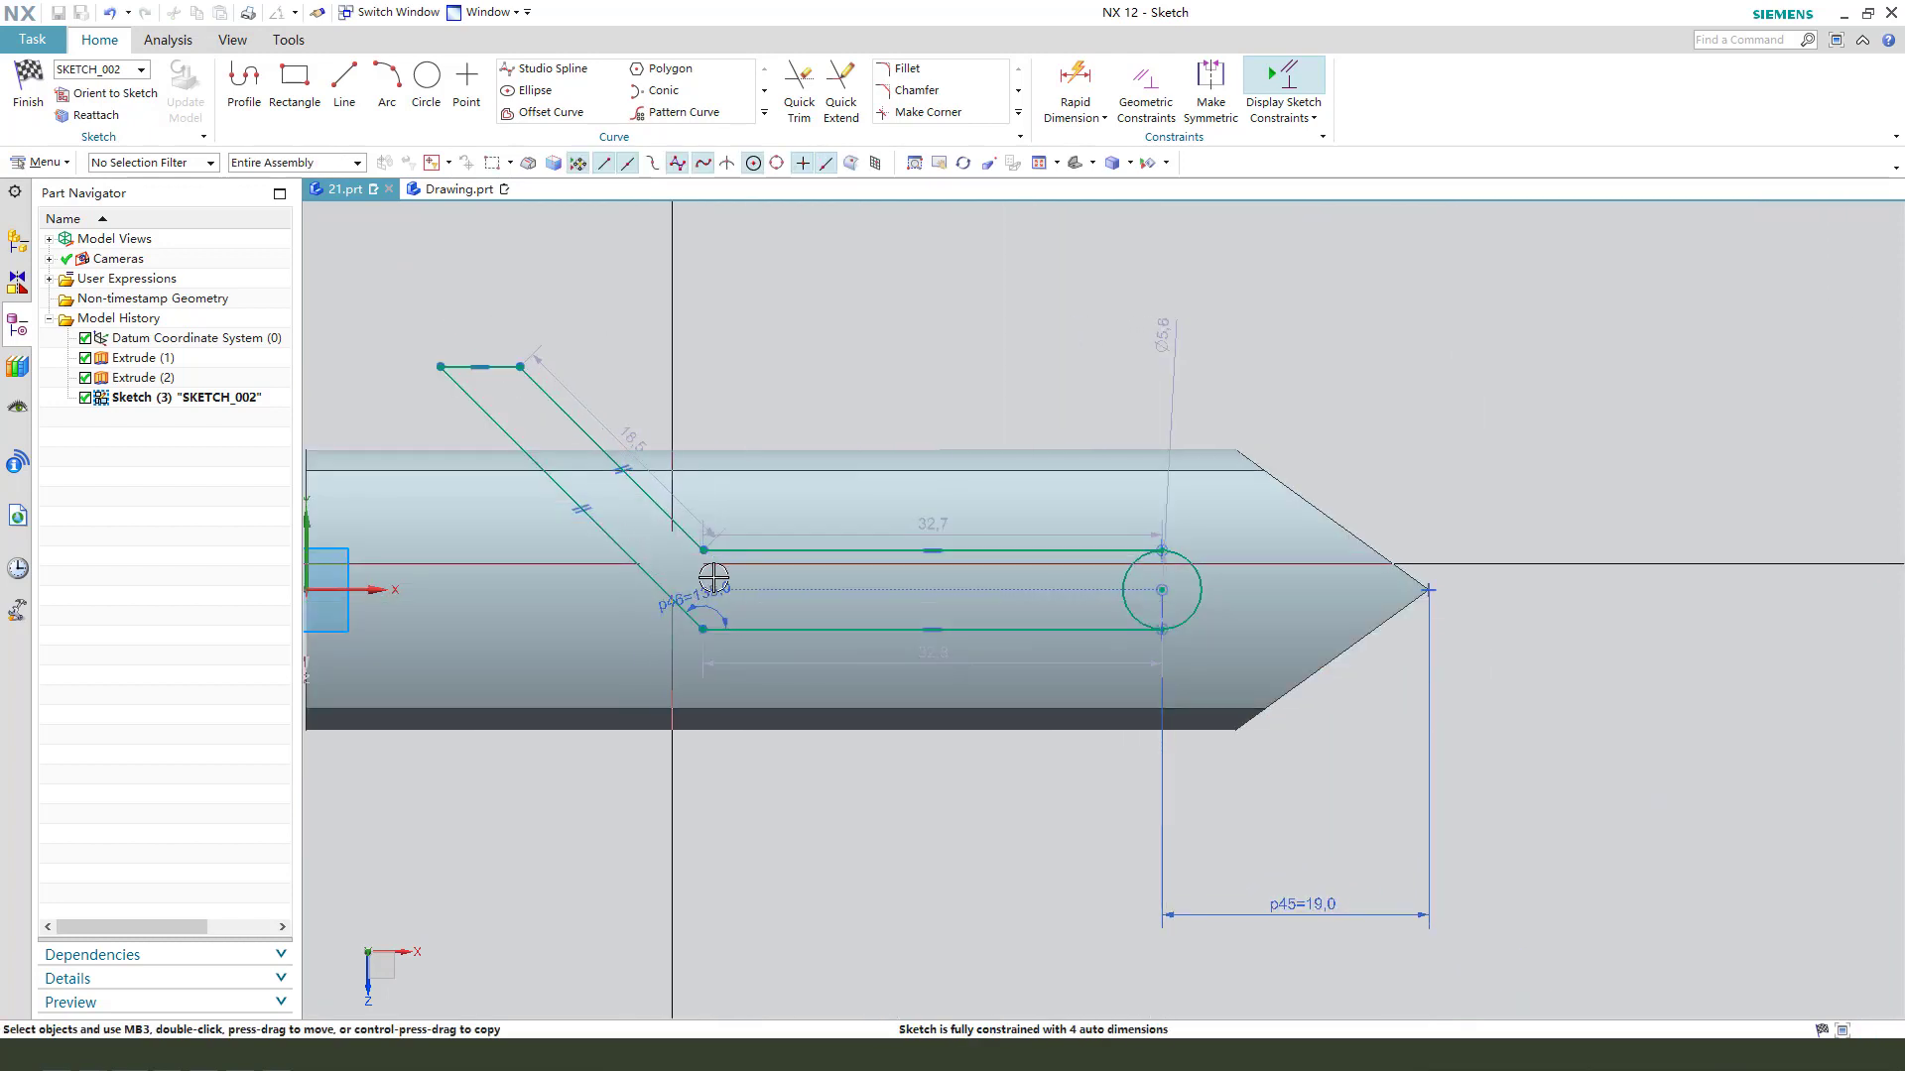
# - Create an intersection curve from the bar's upper curved face in the sketch and convert it to a reference line
pyautogui.scroll(-3, 850, 523)
pyautogui.scroll(2, 501, 510)
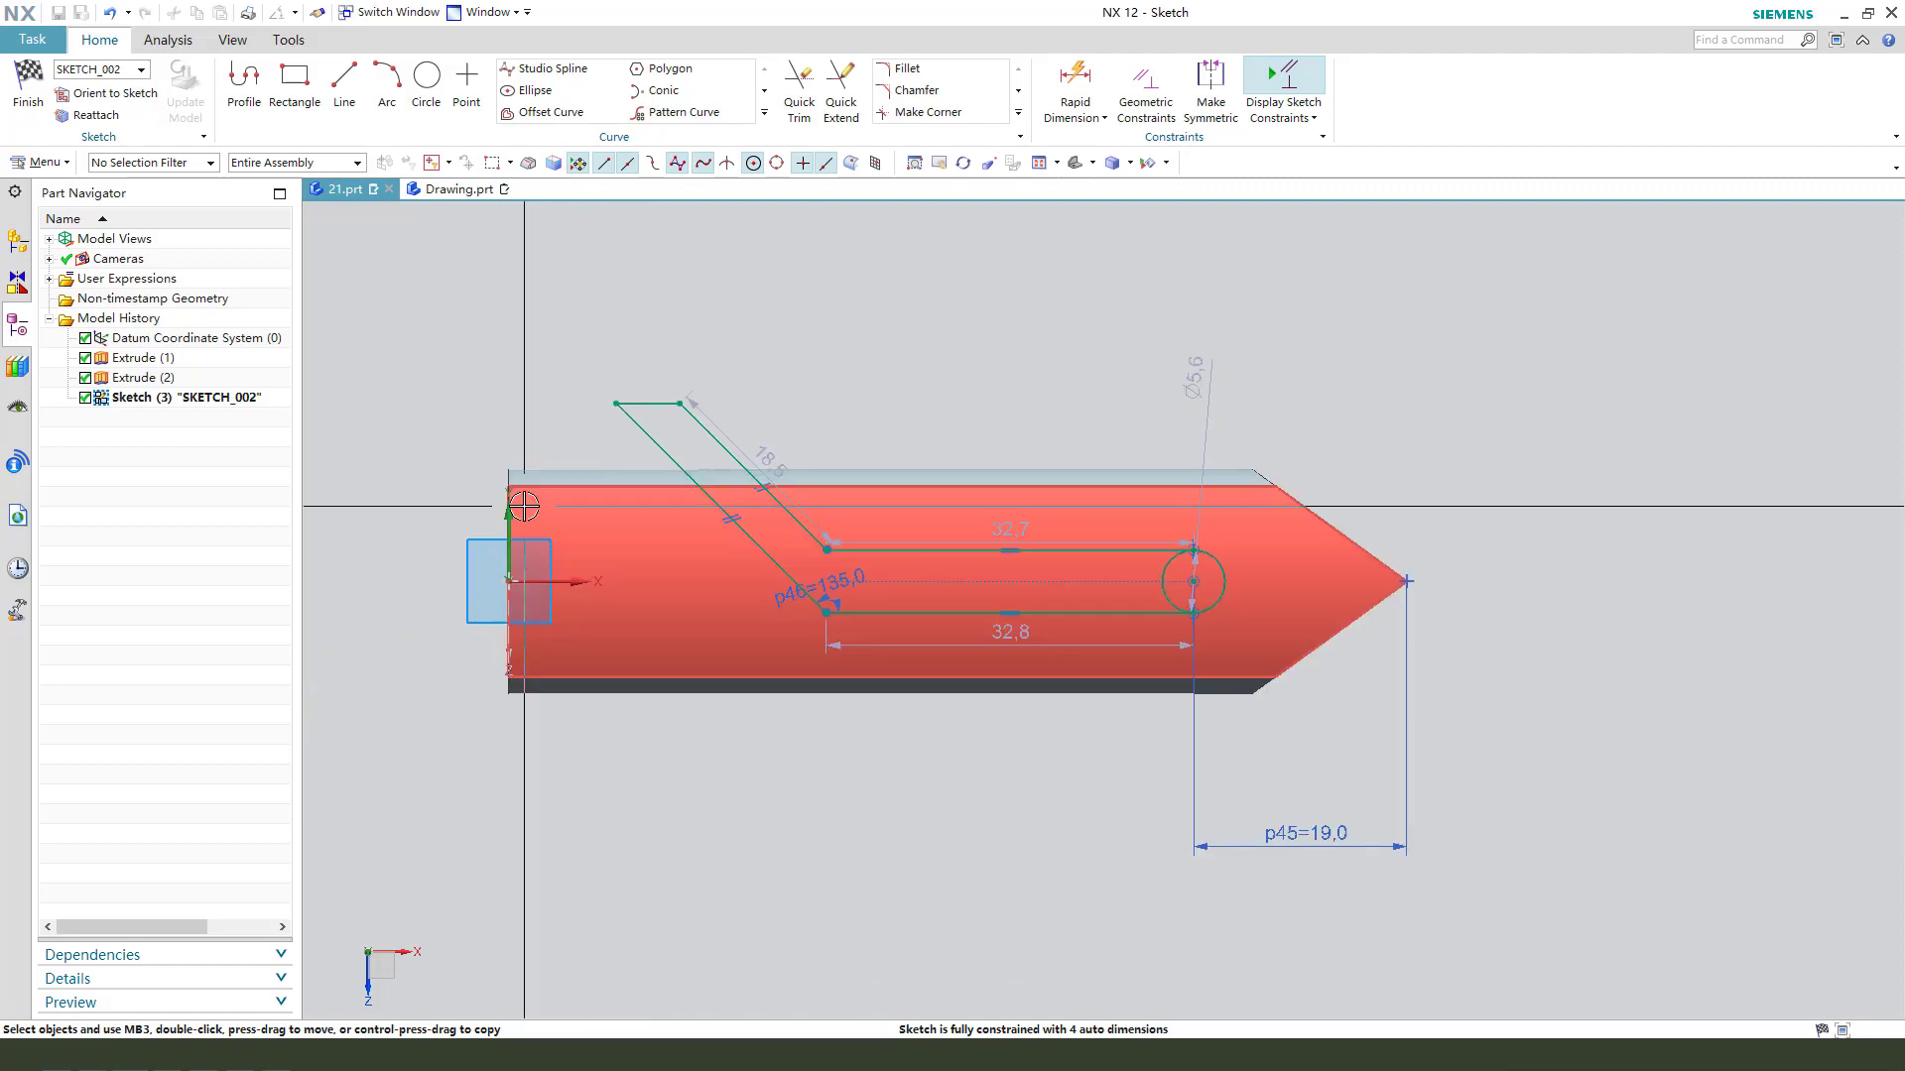
pyautogui.scroll(1, 774, 547)
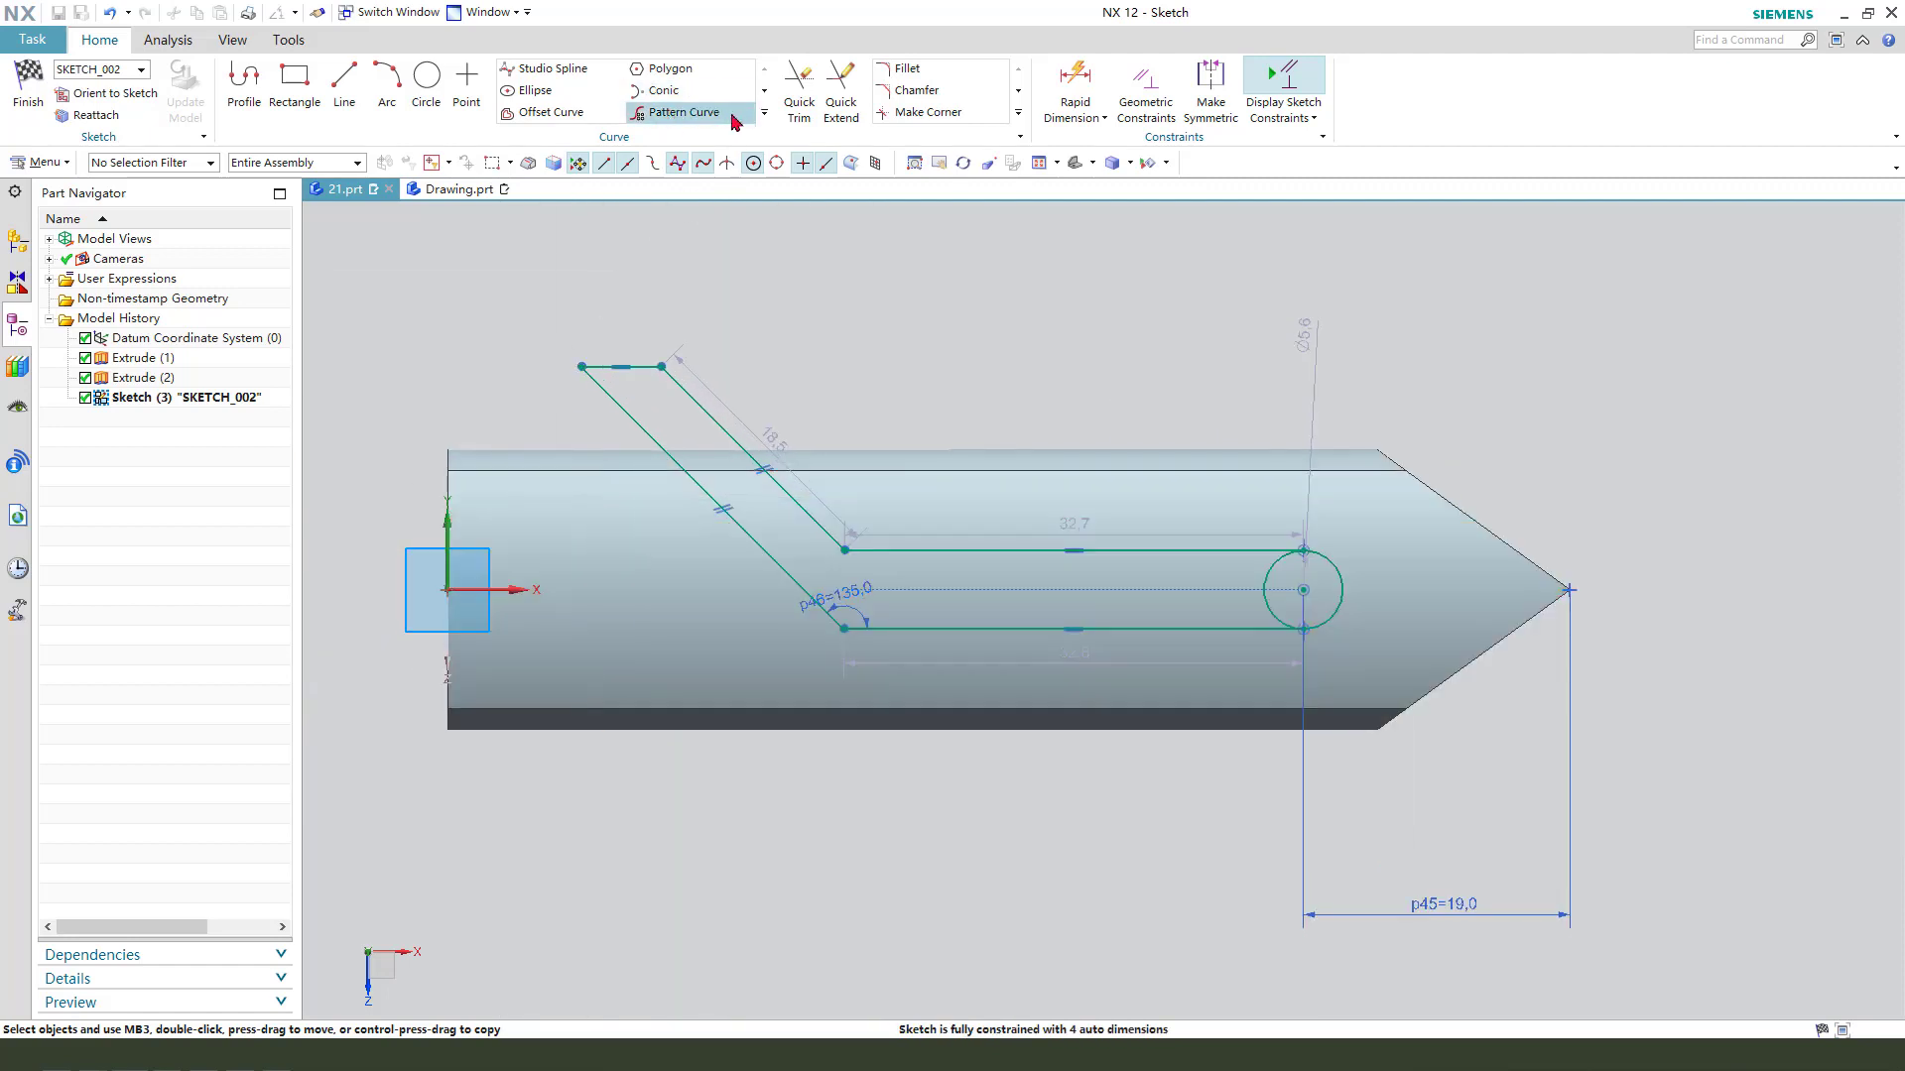
pyautogui.click(765, 113)
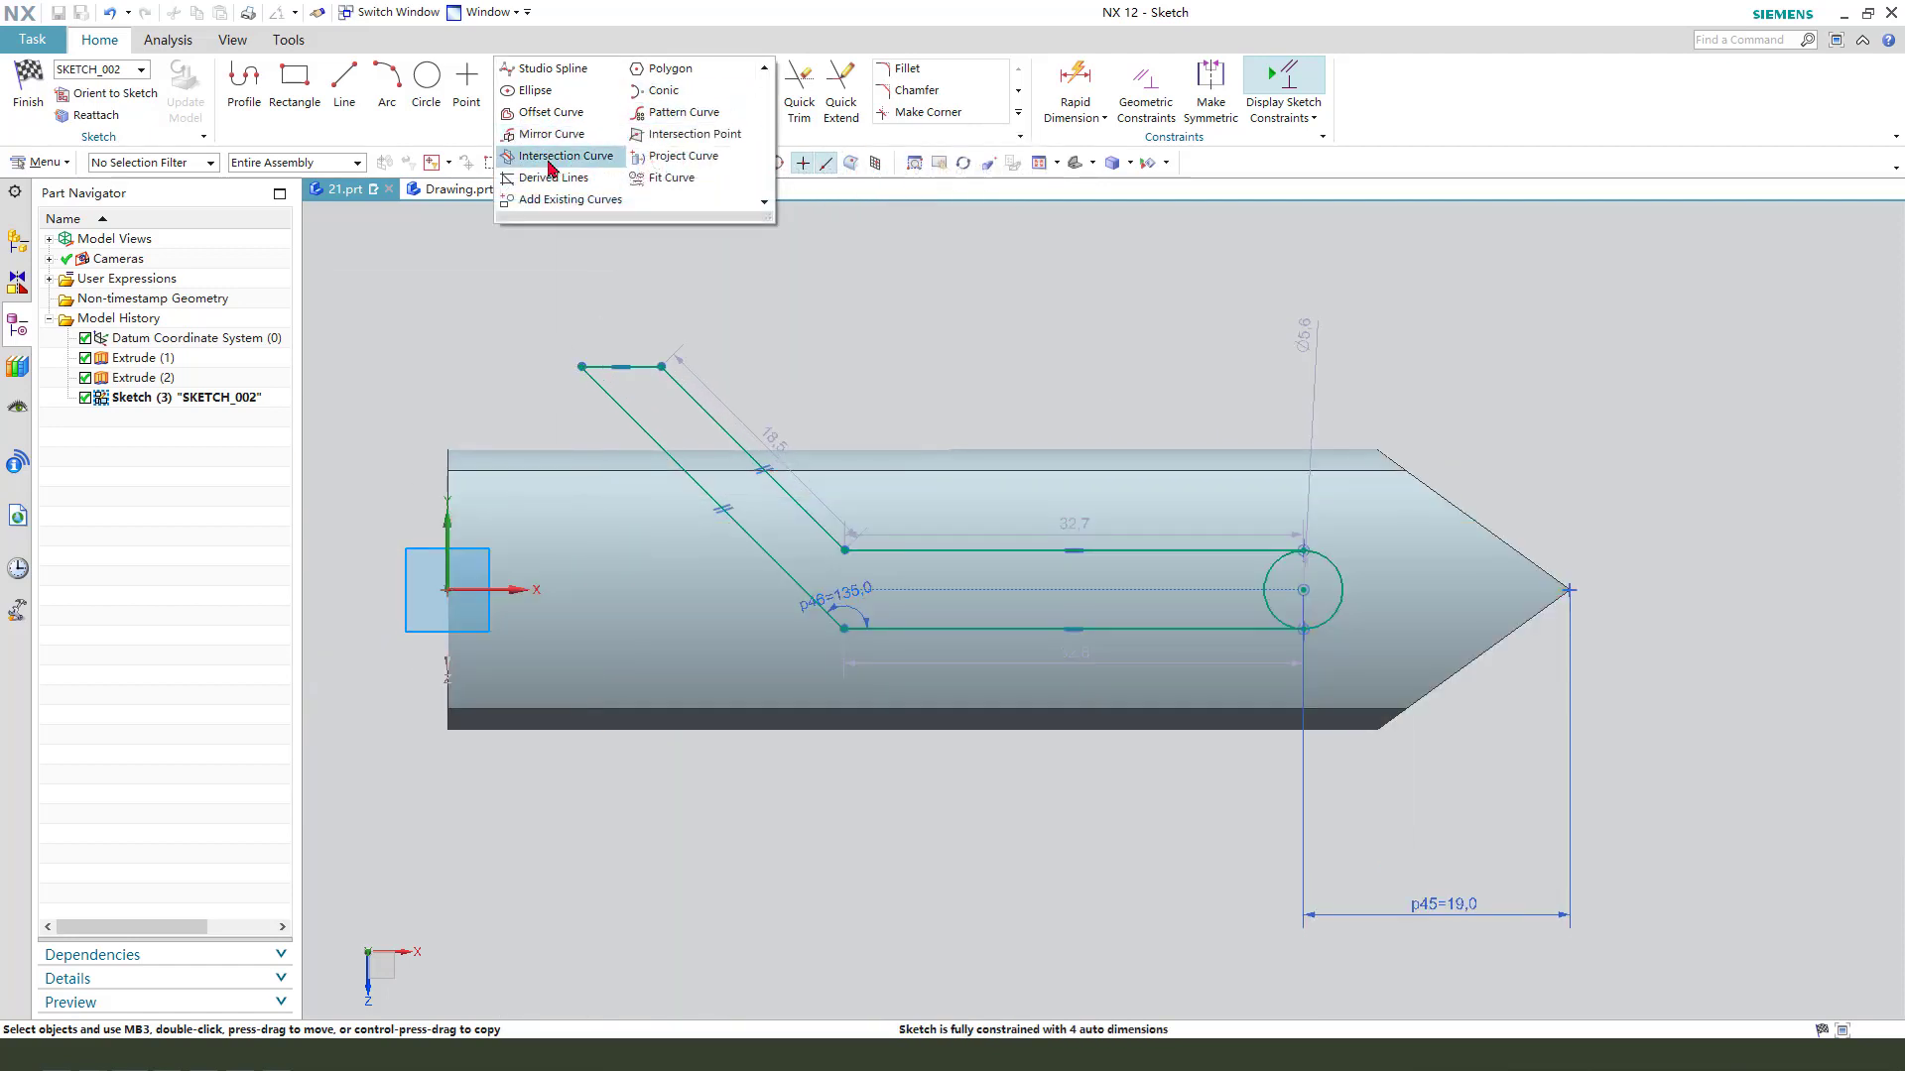
pyautogui.click(548, 158)
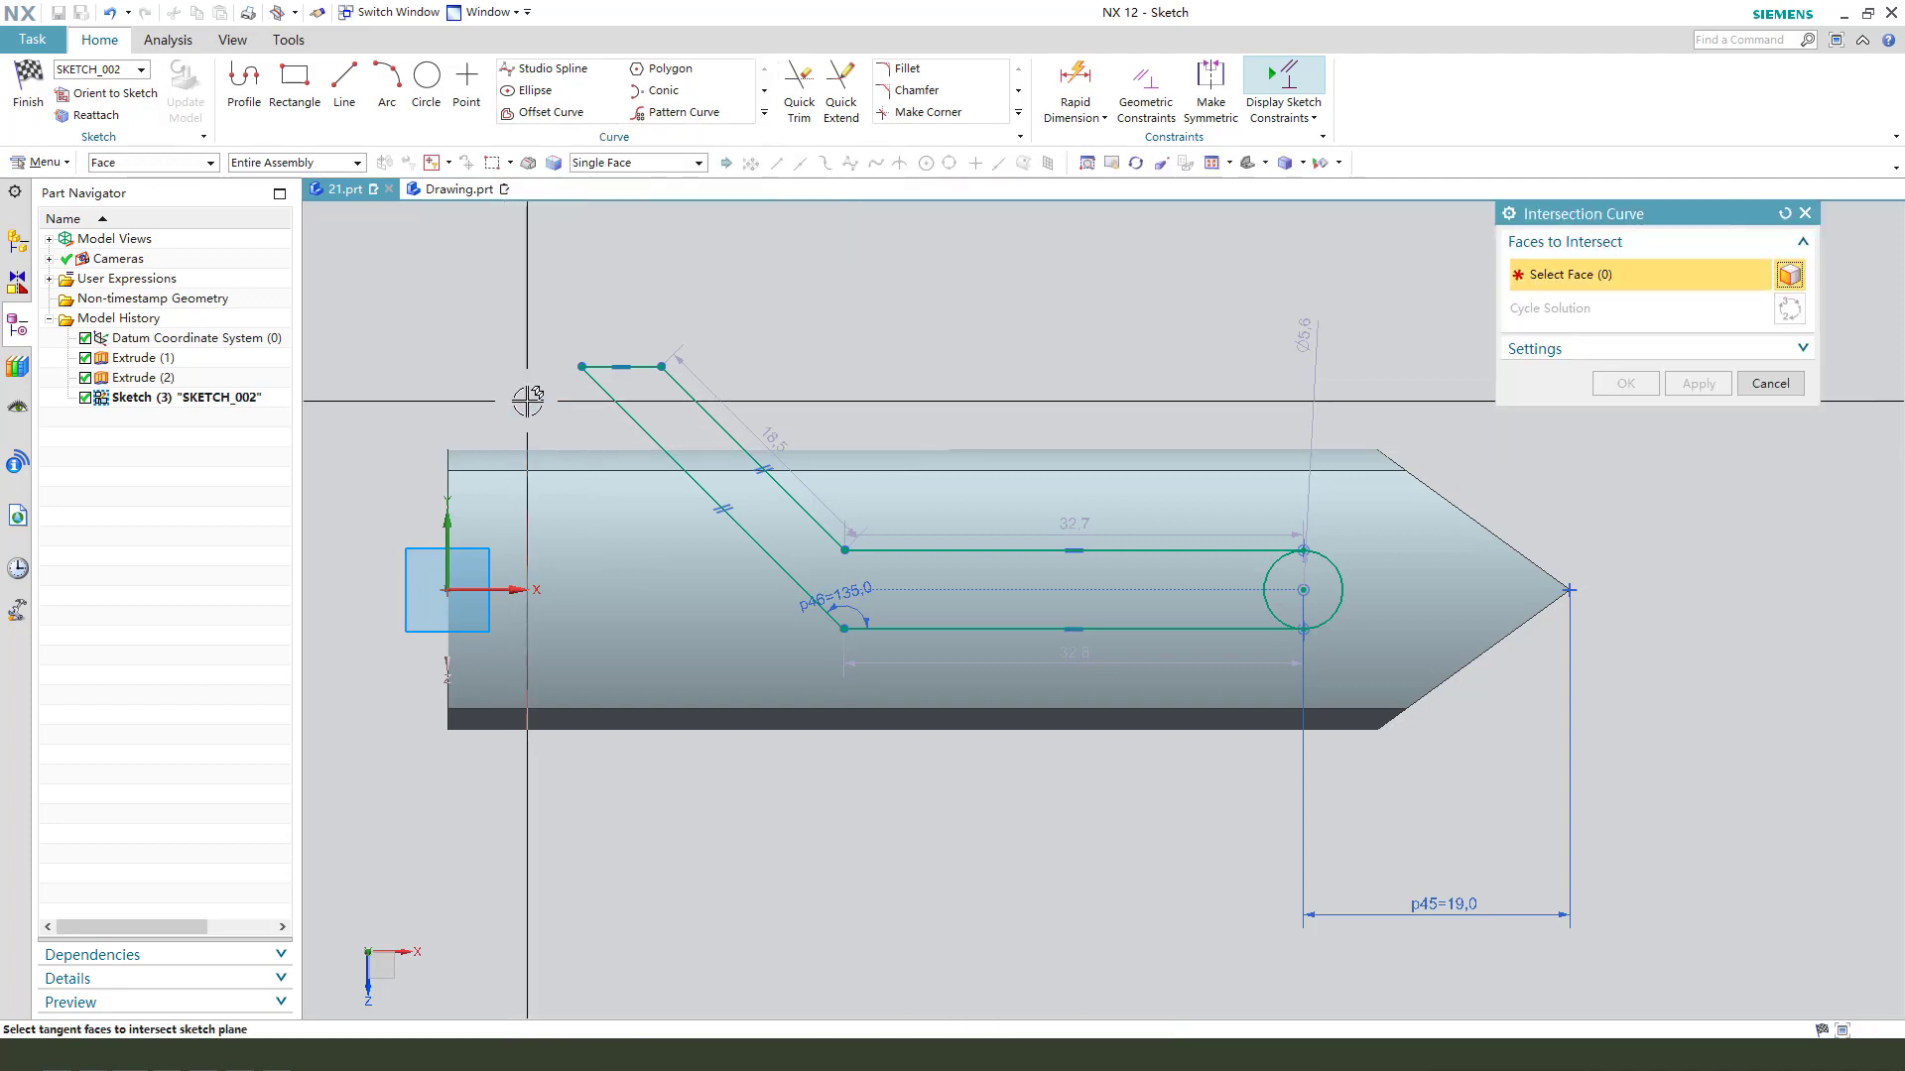
pyautogui.moveTo(540, 426); pyautogui.dragTo(584, 464, button='middle')
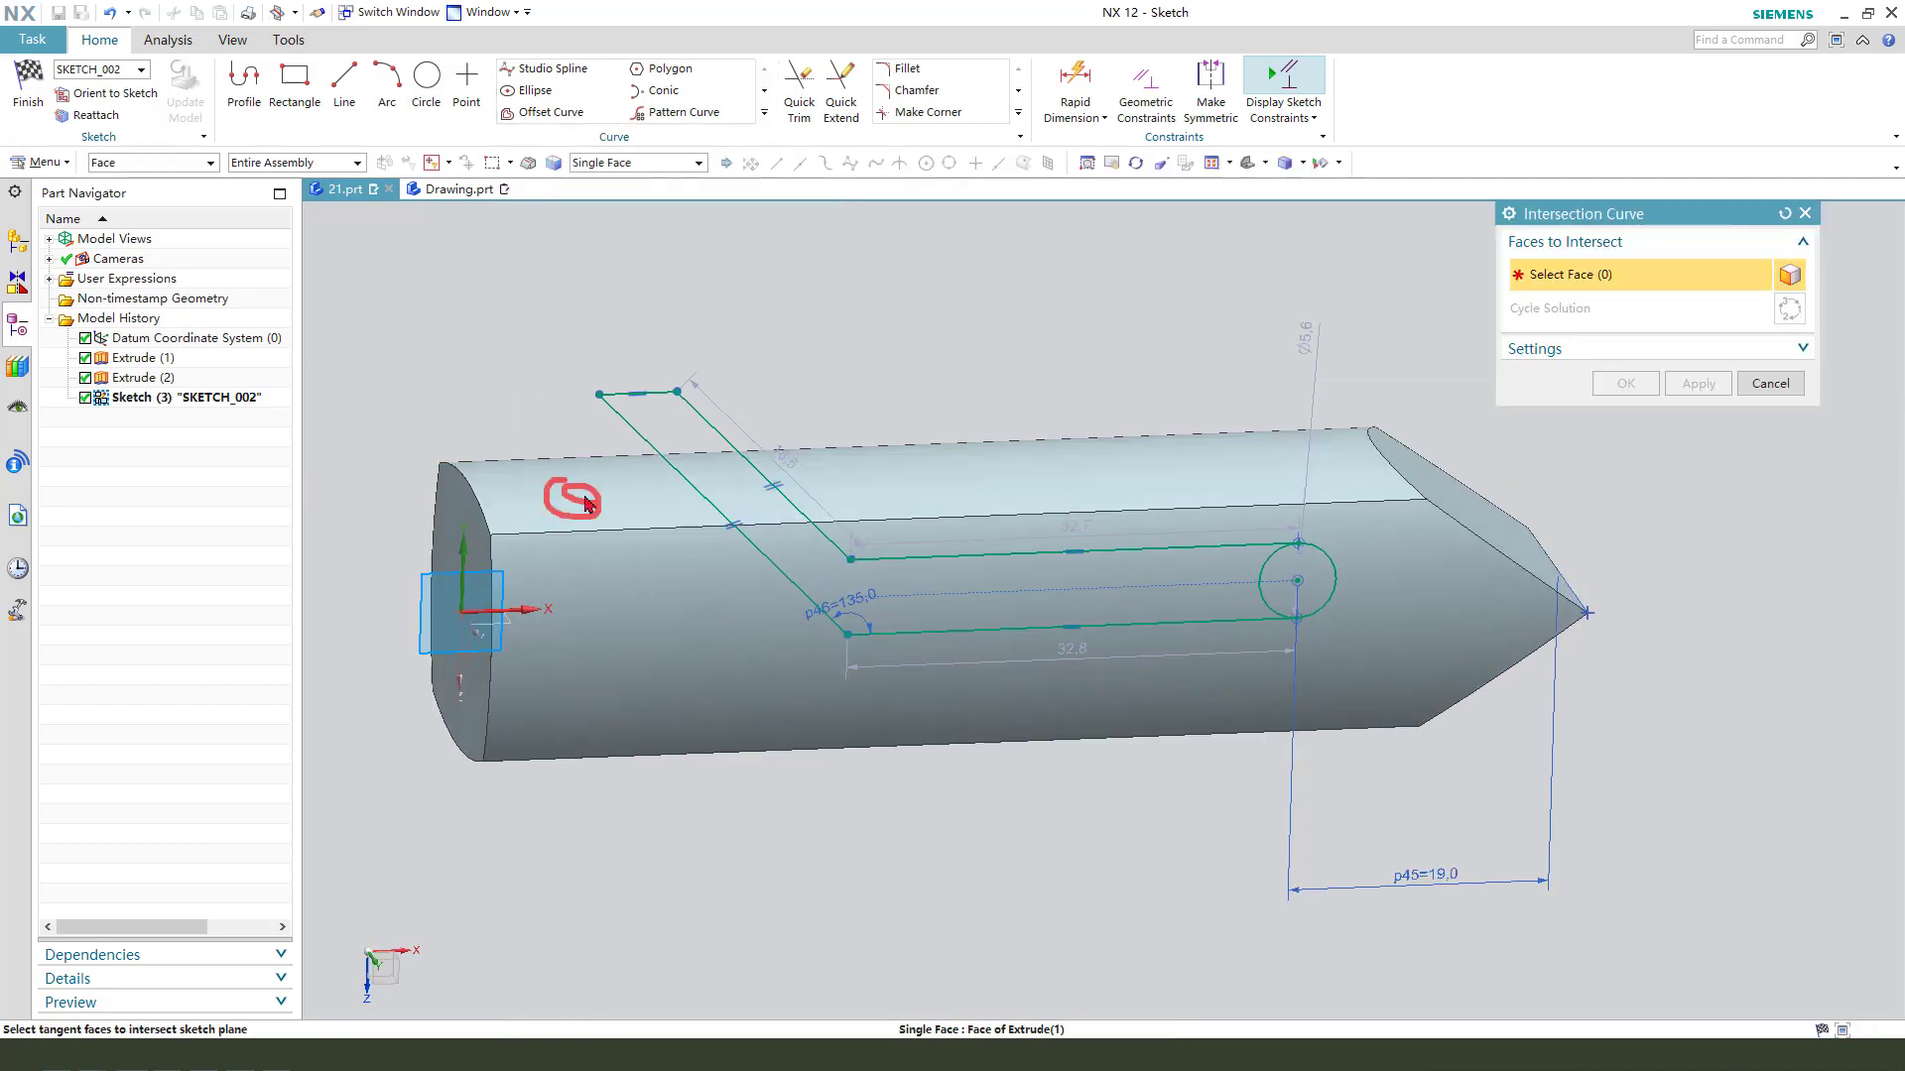
pyautogui.click(627, 470)
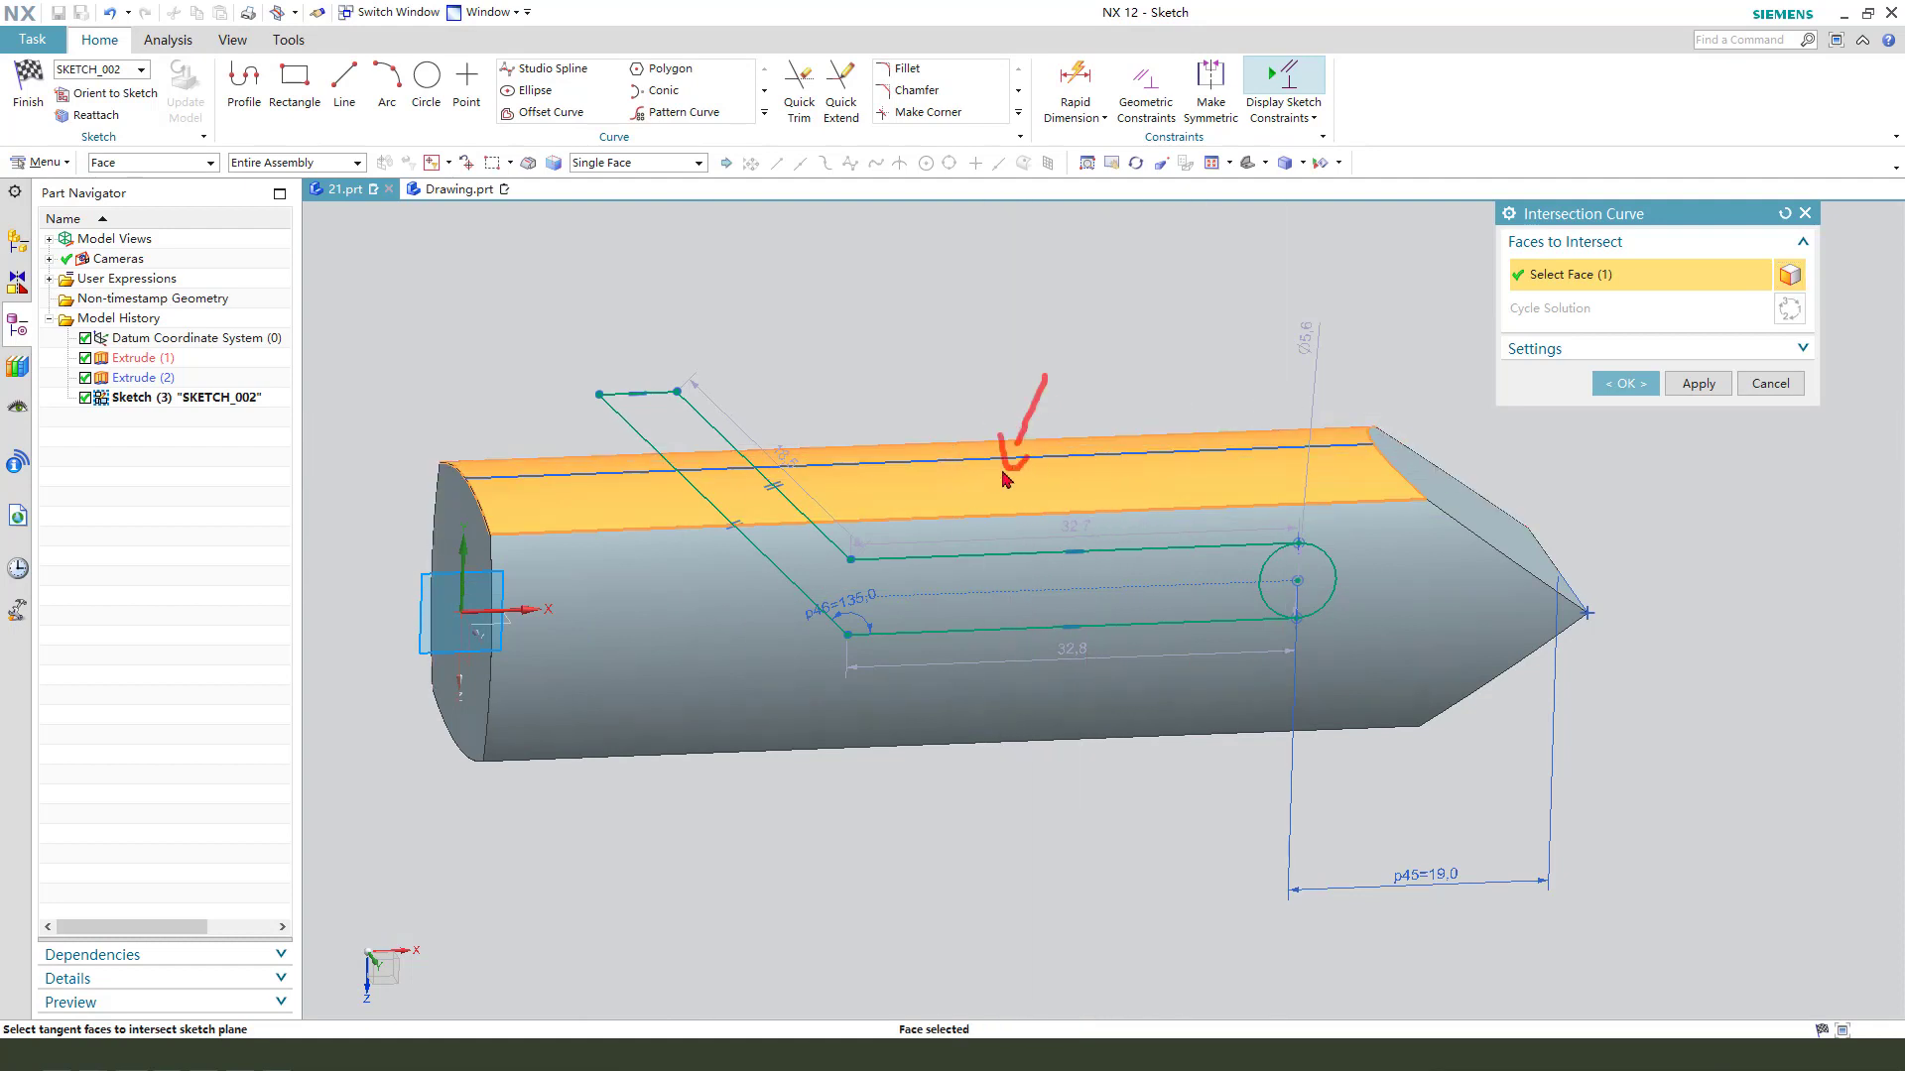
pyautogui.click(1624, 385)
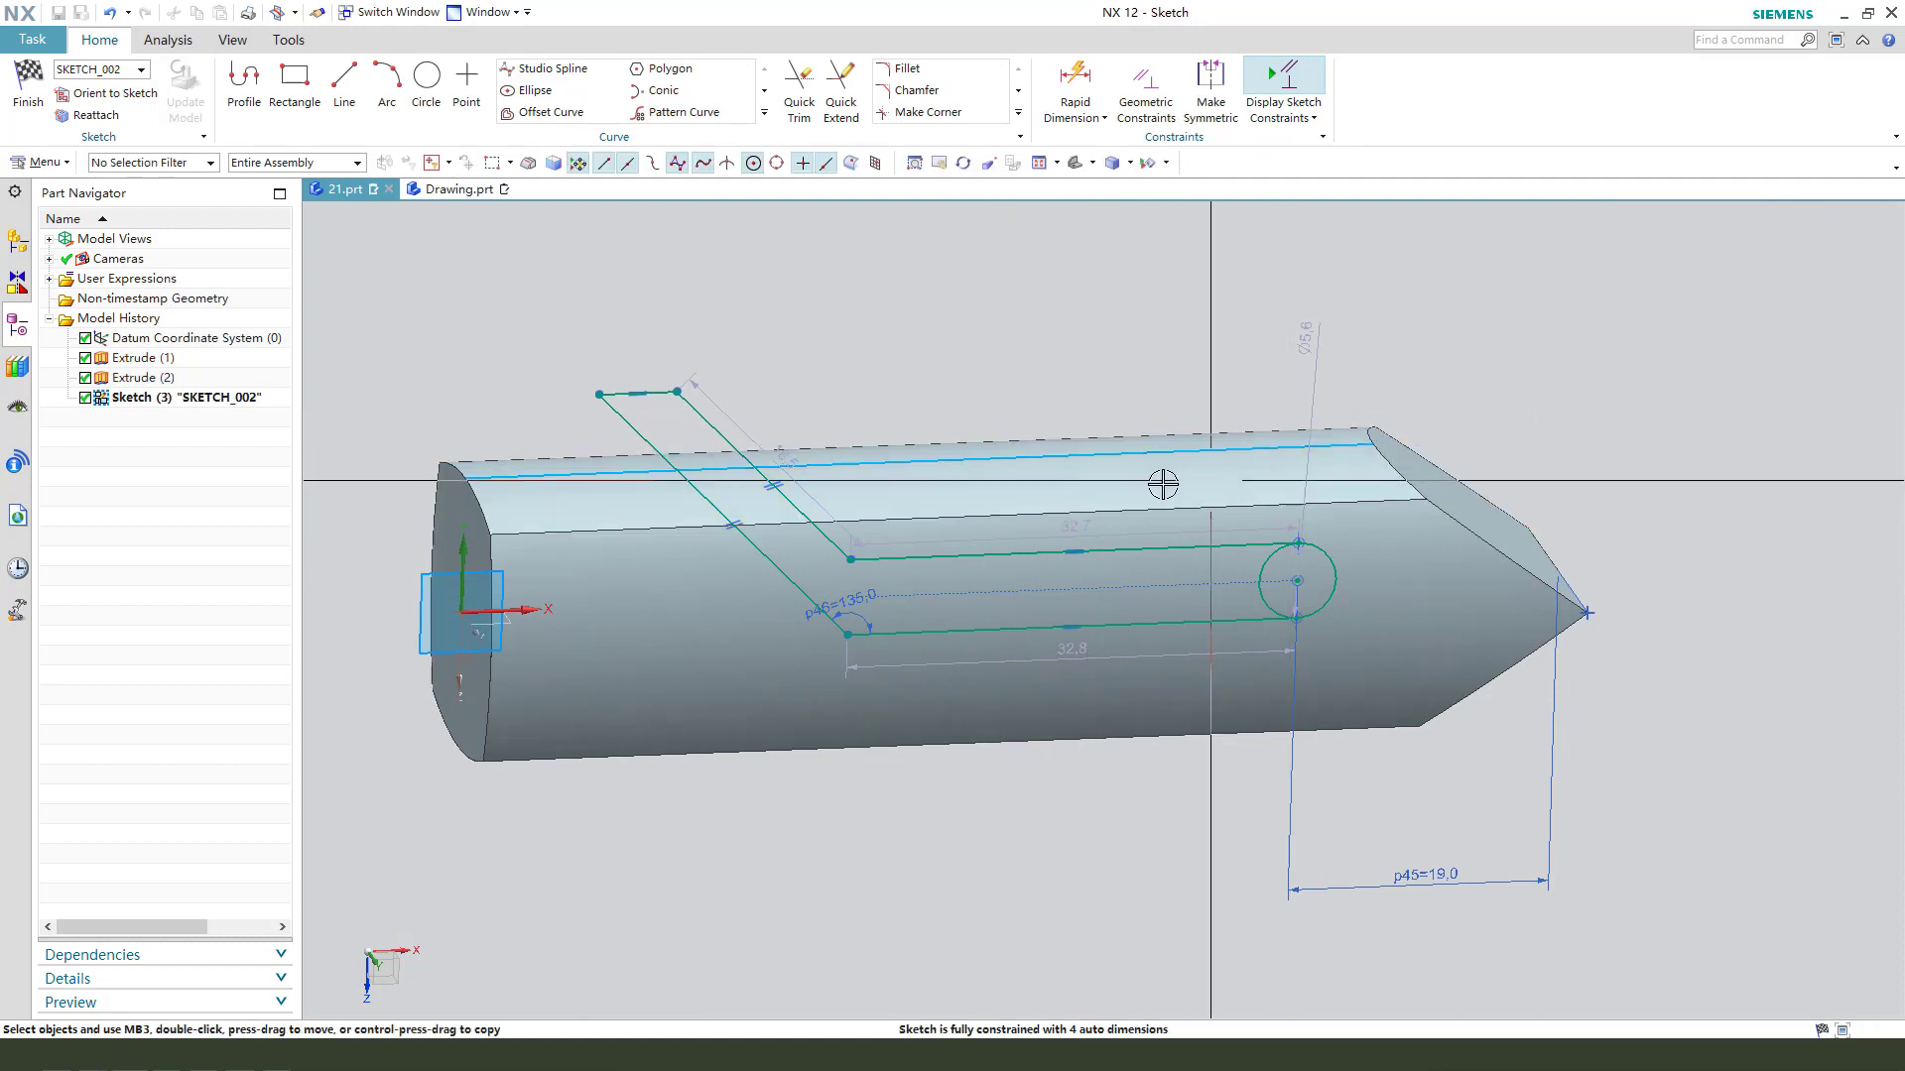
pyautogui.click(1075, 459)
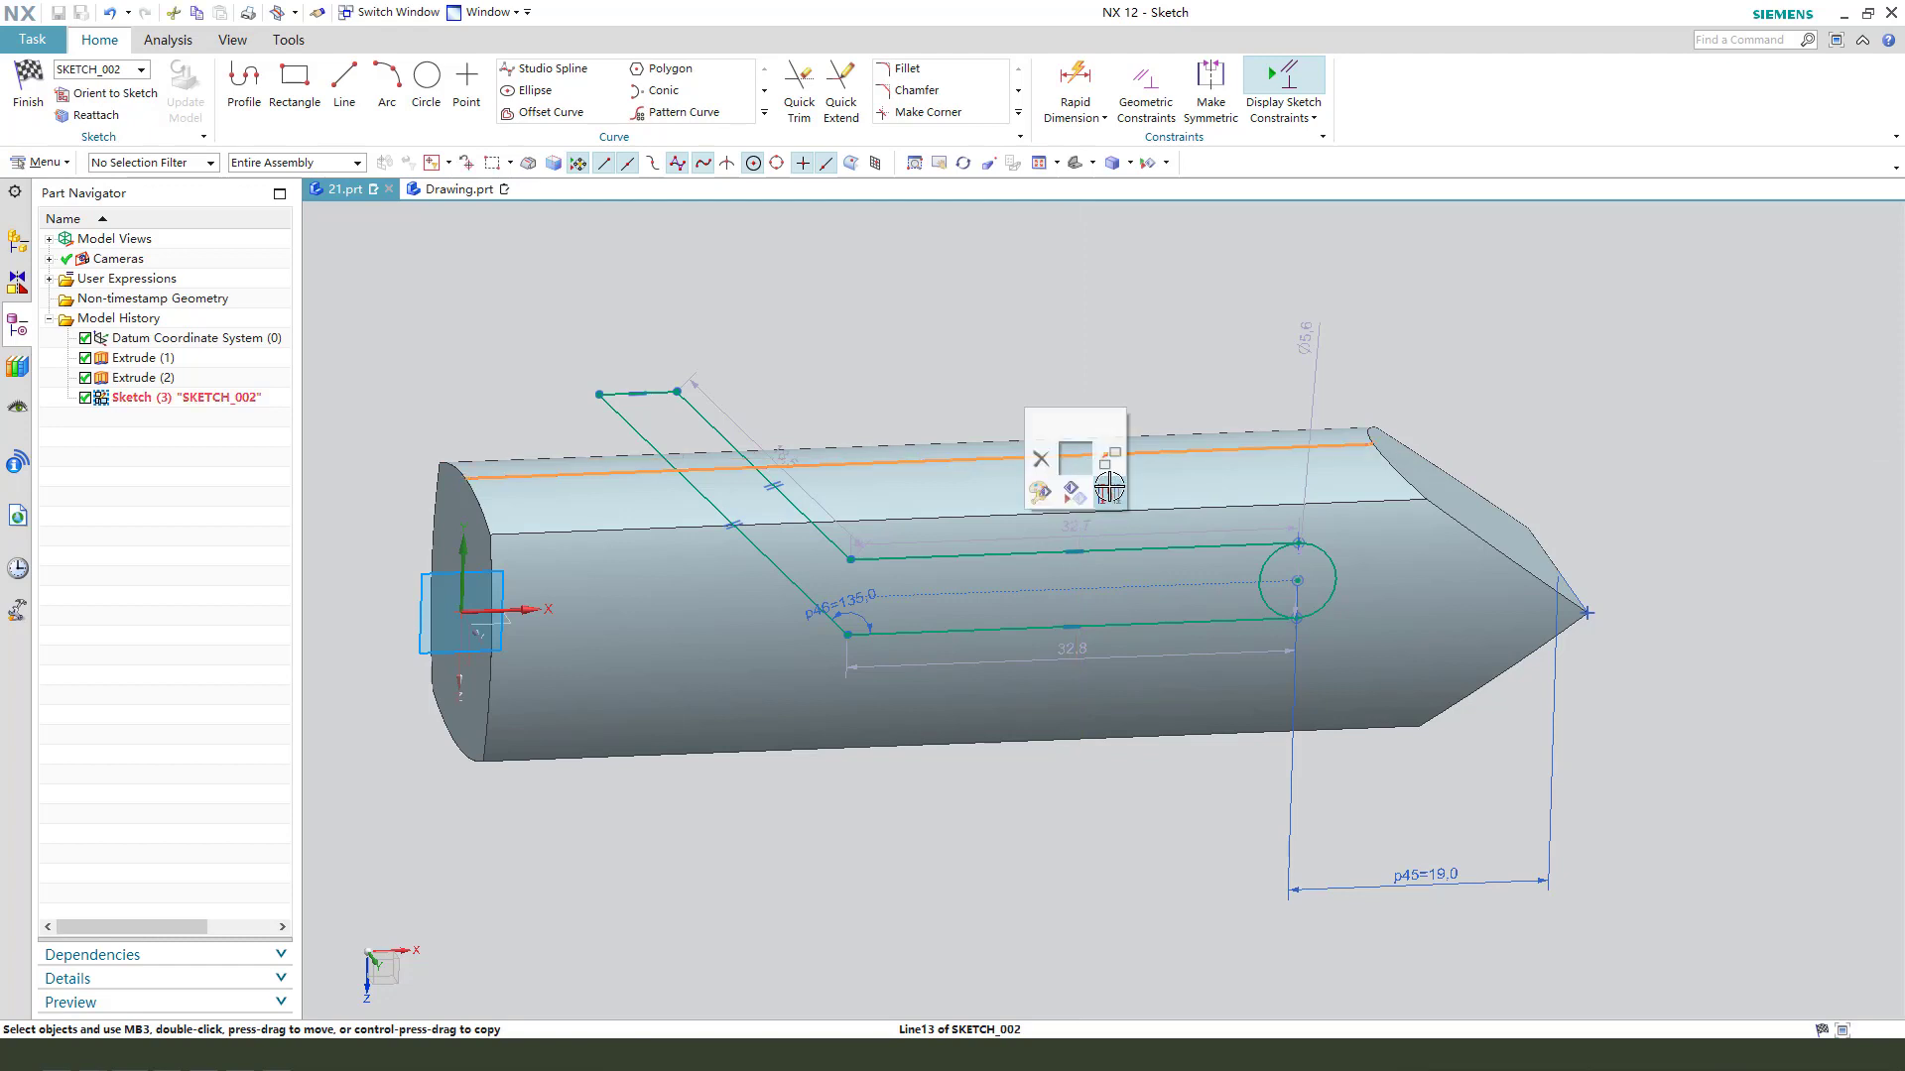
pyautogui.click(1108, 487)
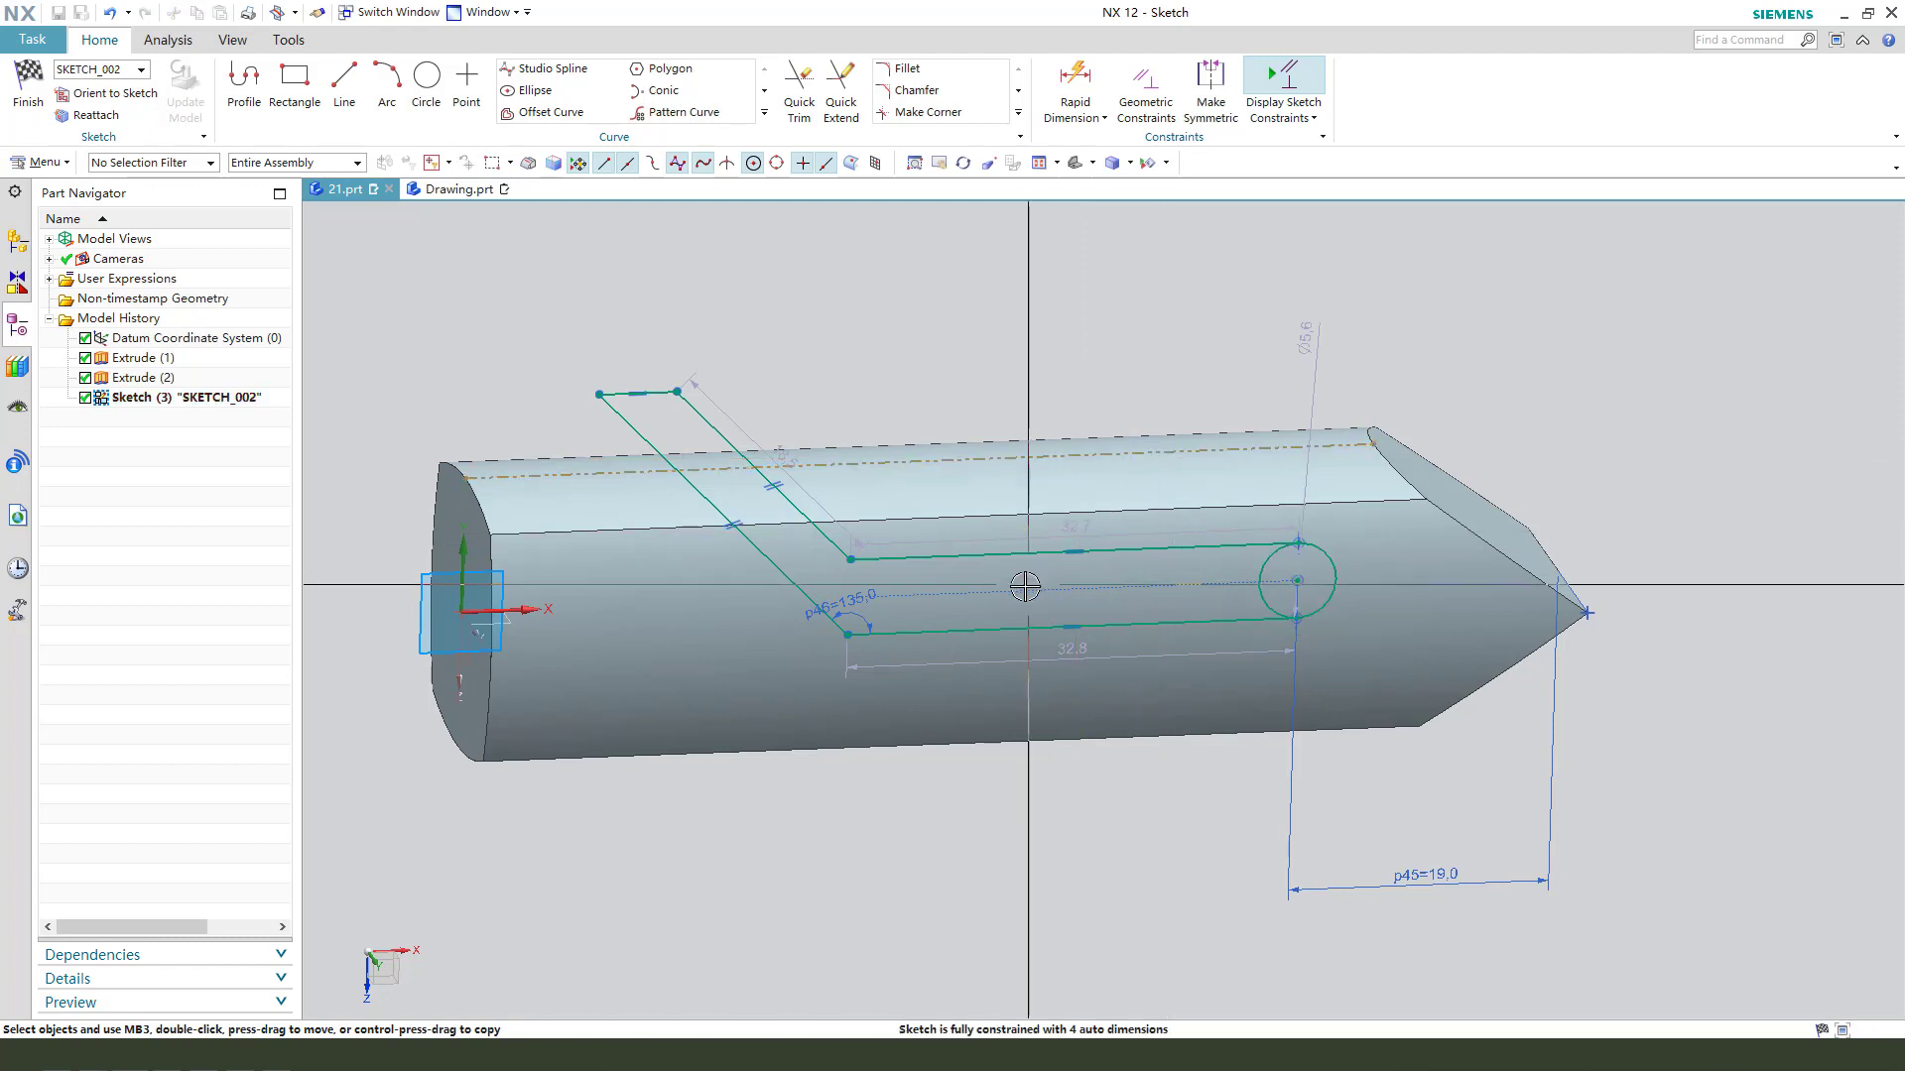
# - Constrain the flat-end corner of the profile's short horizontal line to lie on the reference line along the bar's upper edge
pyautogui.moveTo(1024, 586); pyautogui.dragTo(1009, 563, button='middle')
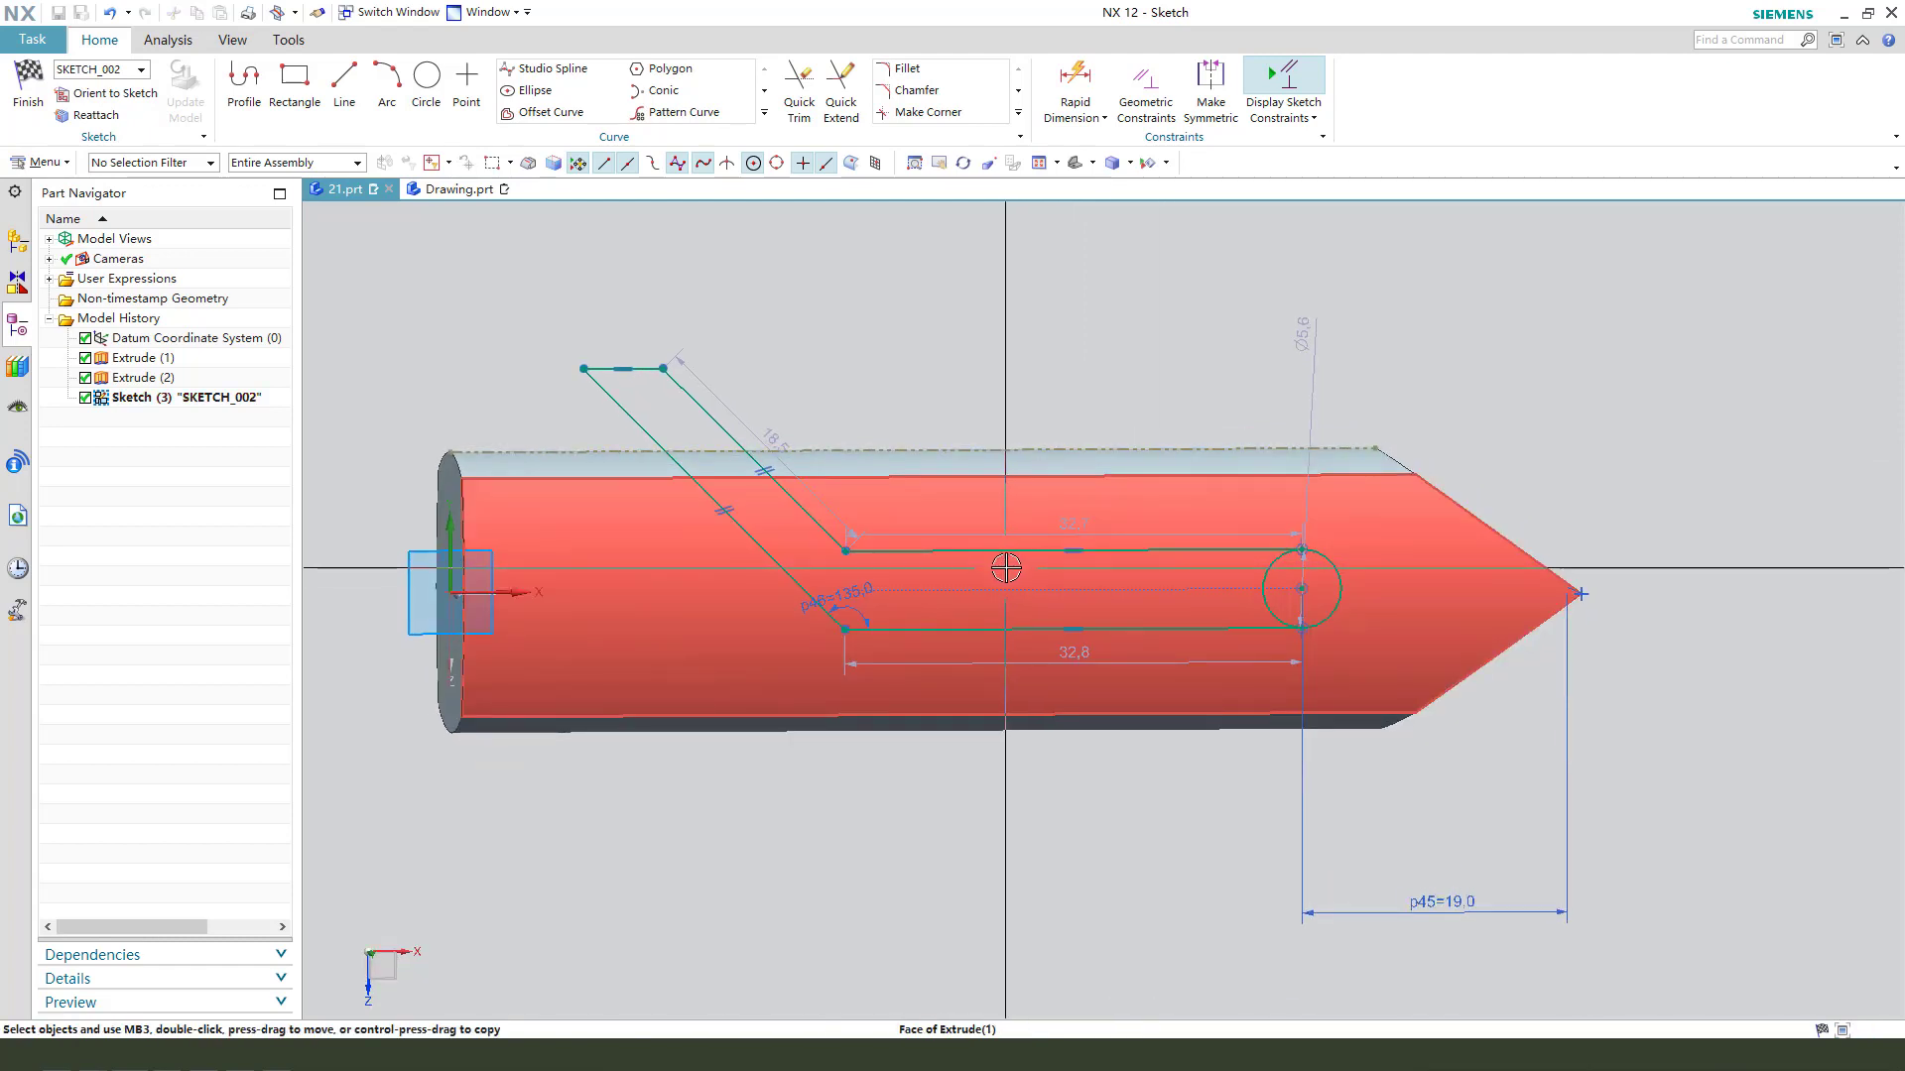
pyautogui.scroll(2, 665, 426)
pyautogui.click(575, 359)
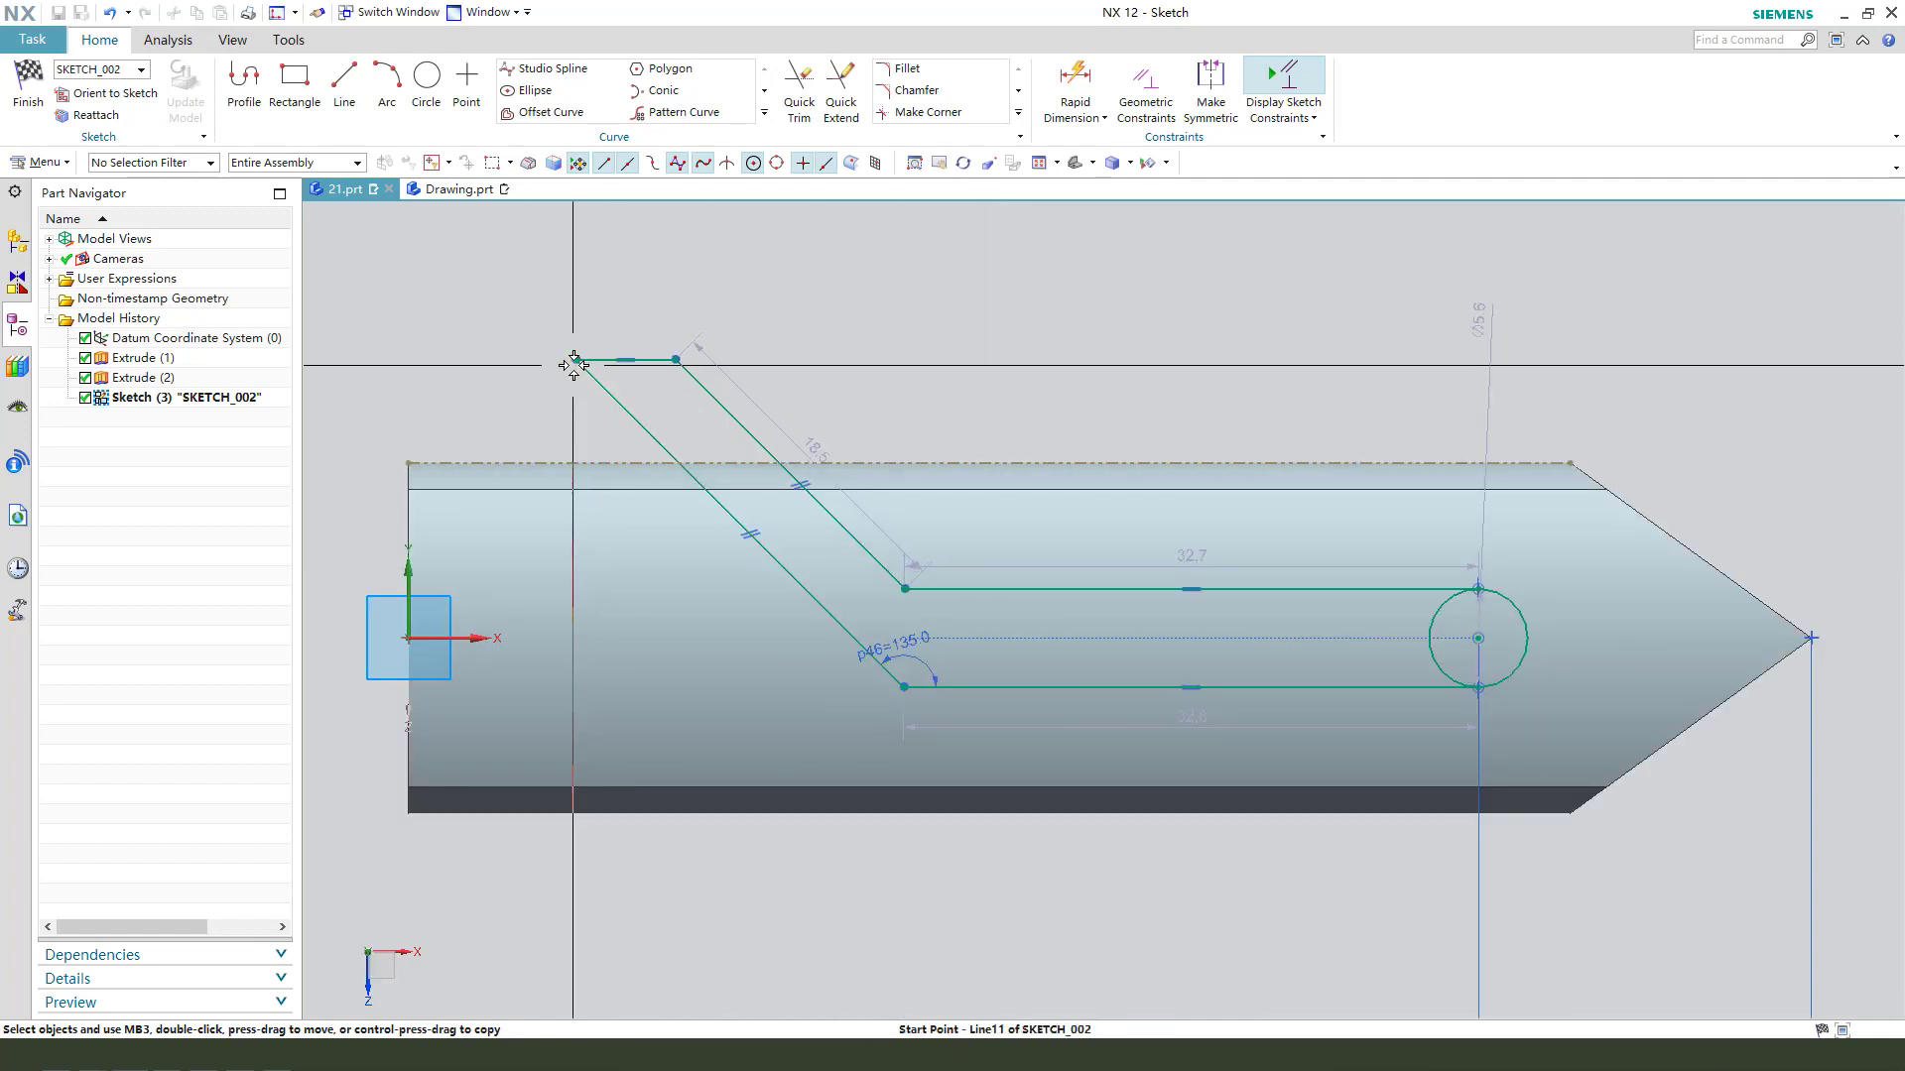
pyautogui.click(555, 457)
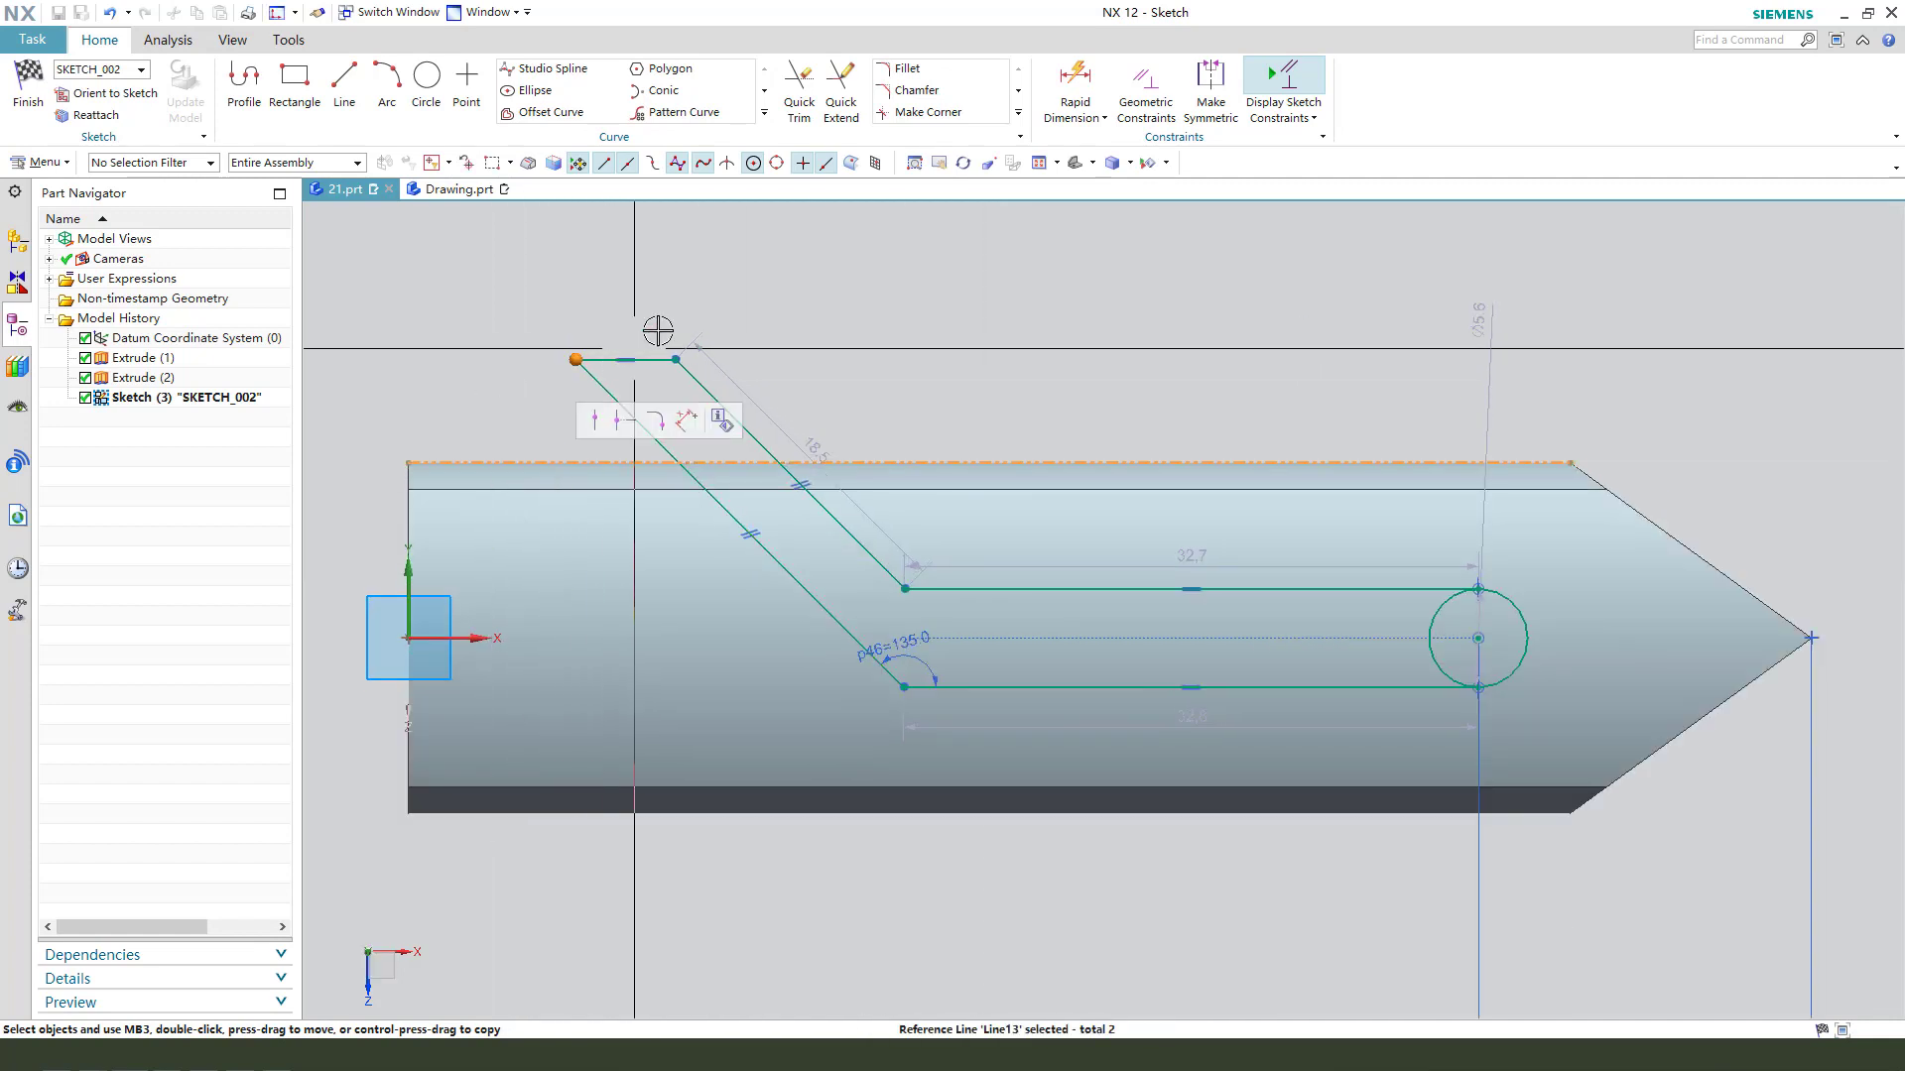
pyautogui.click(596, 421)
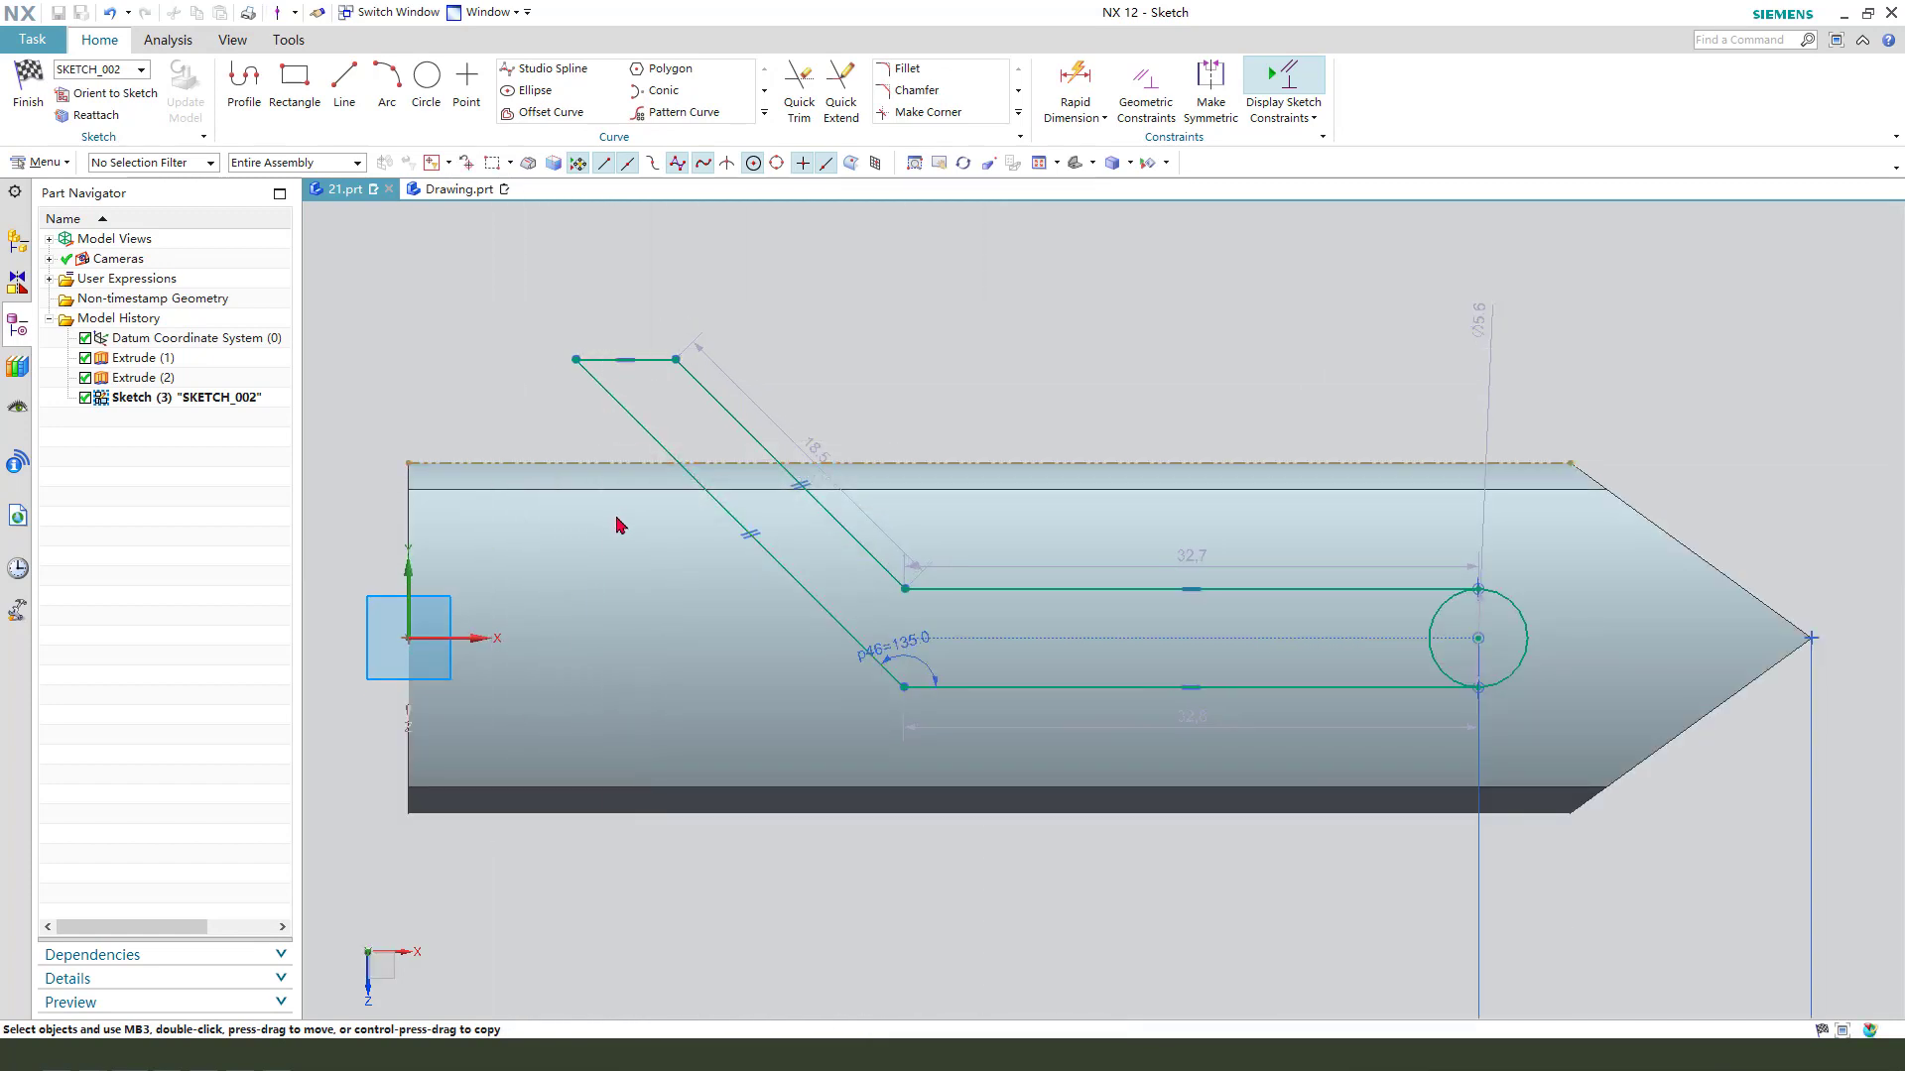
# - Dimension the horizontal distance from the bar's flat end to that profile corner and set it to 8 mm
pyautogui.click(580, 463)
pyautogui.click(409, 463)
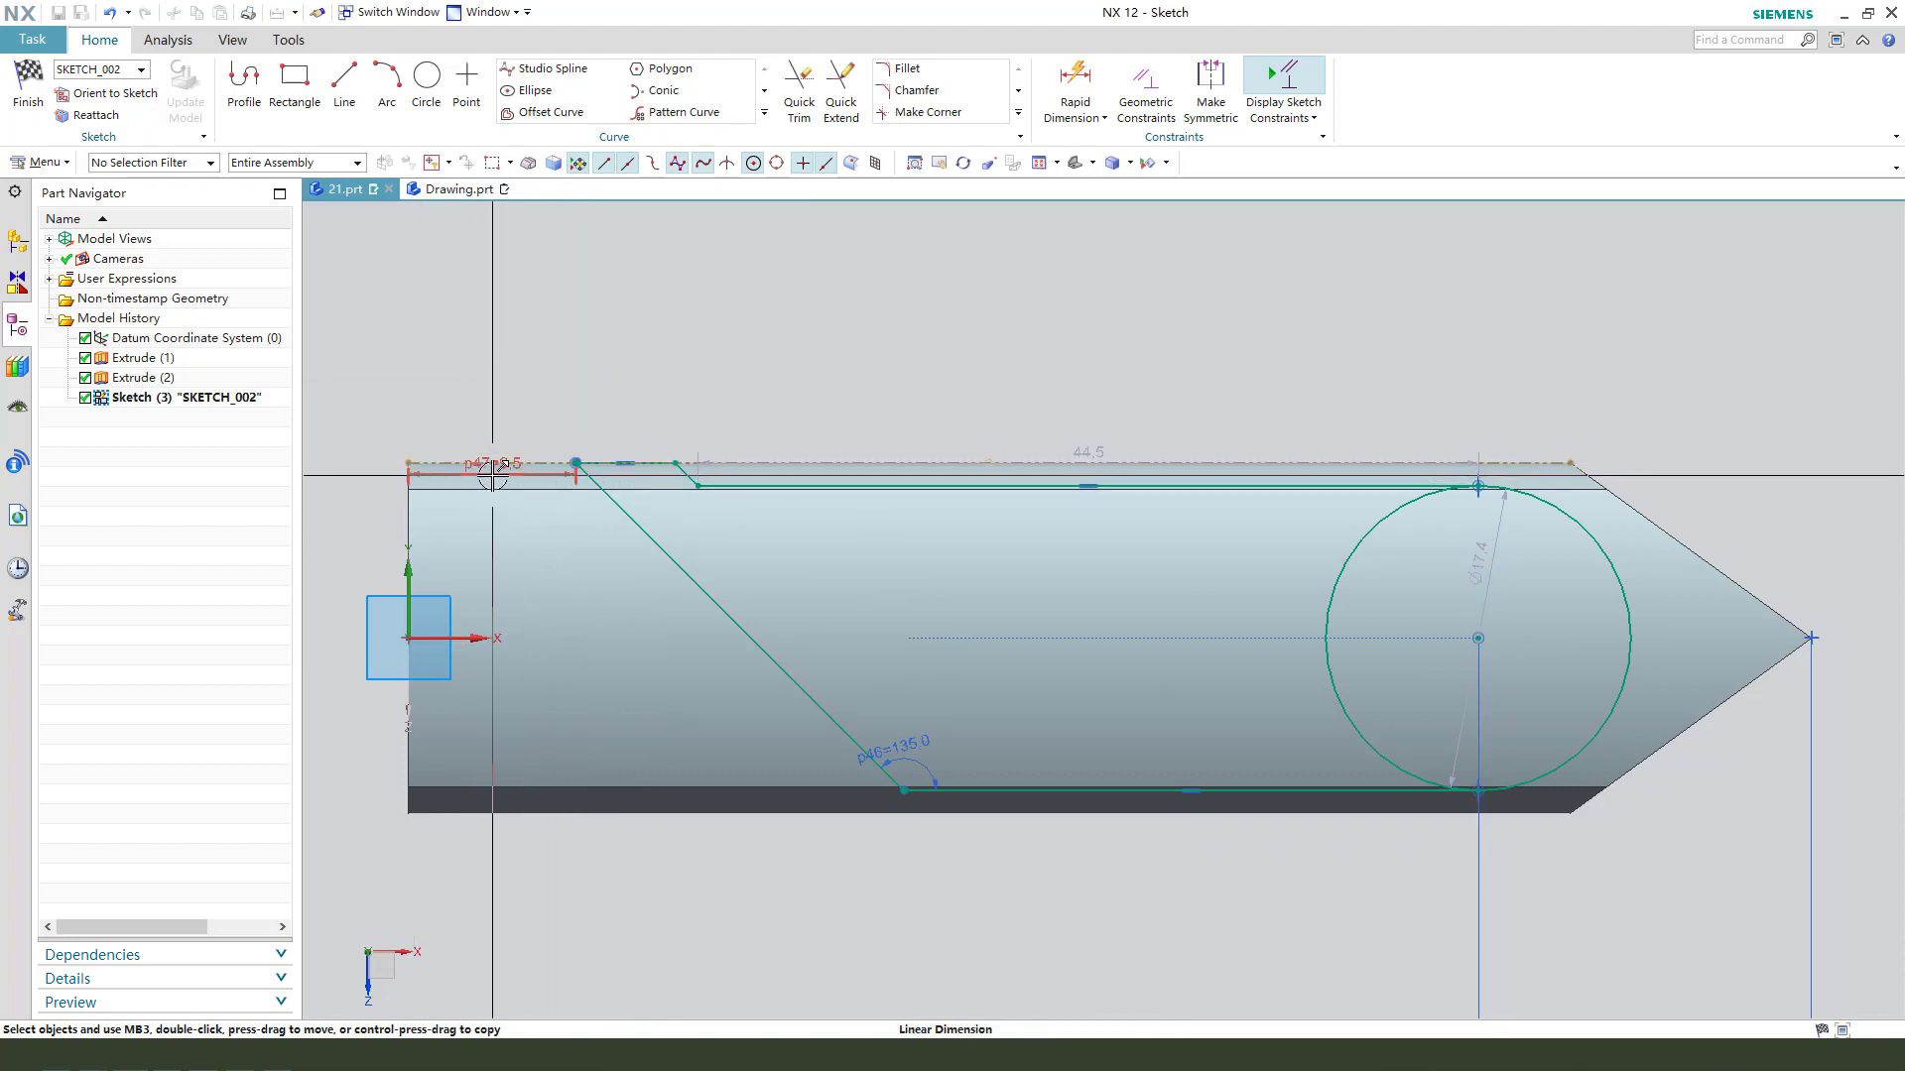
pyautogui.moveTo(493, 471); pyautogui.dragTo(505, 383)
pyautogui.doubleClick(493, 372)
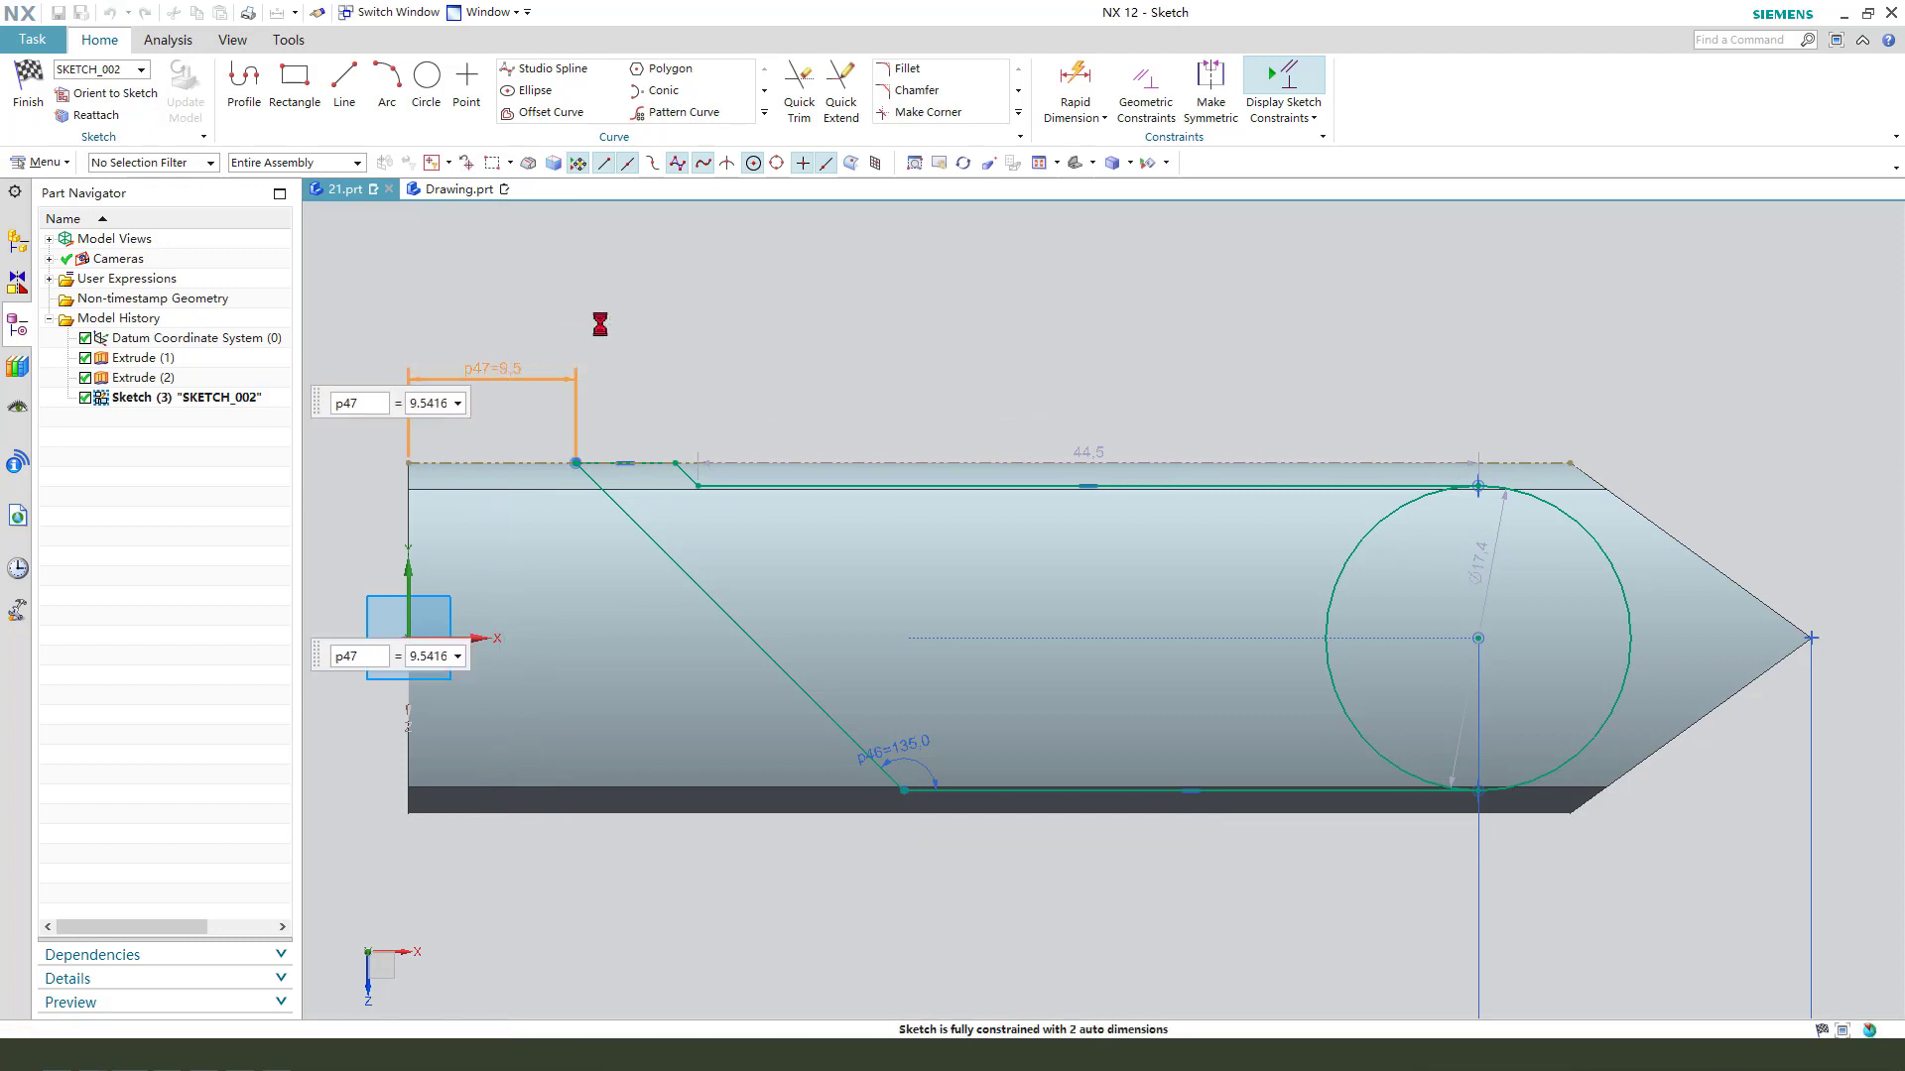
pyautogui.write('8')
pyautogui.press('Return')
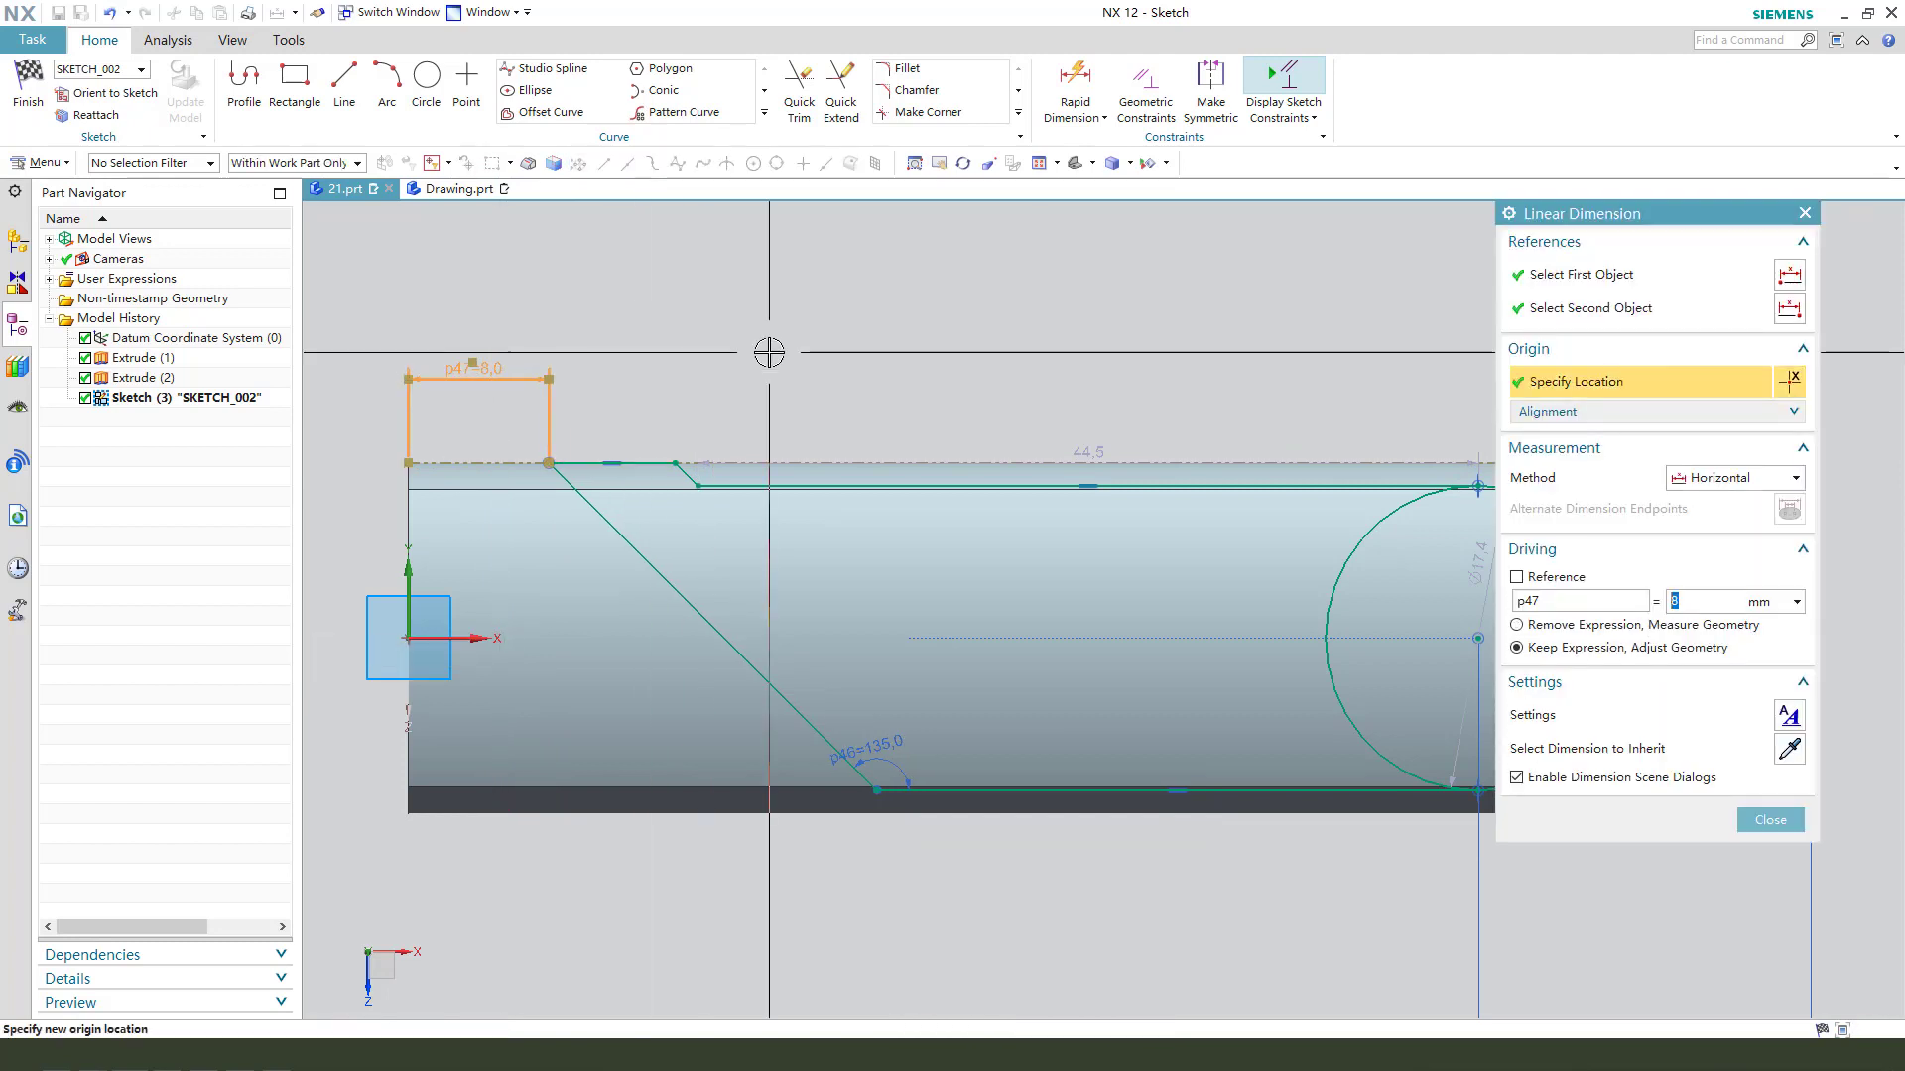
pyautogui.middleClick(769, 352)
# - Set the circle's diameter dimension to 6 mm and place it outside the bar near the pointed tip
pyautogui.scroll(-2, 564, 353)
pyautogui.scroll(1, 831, 506)
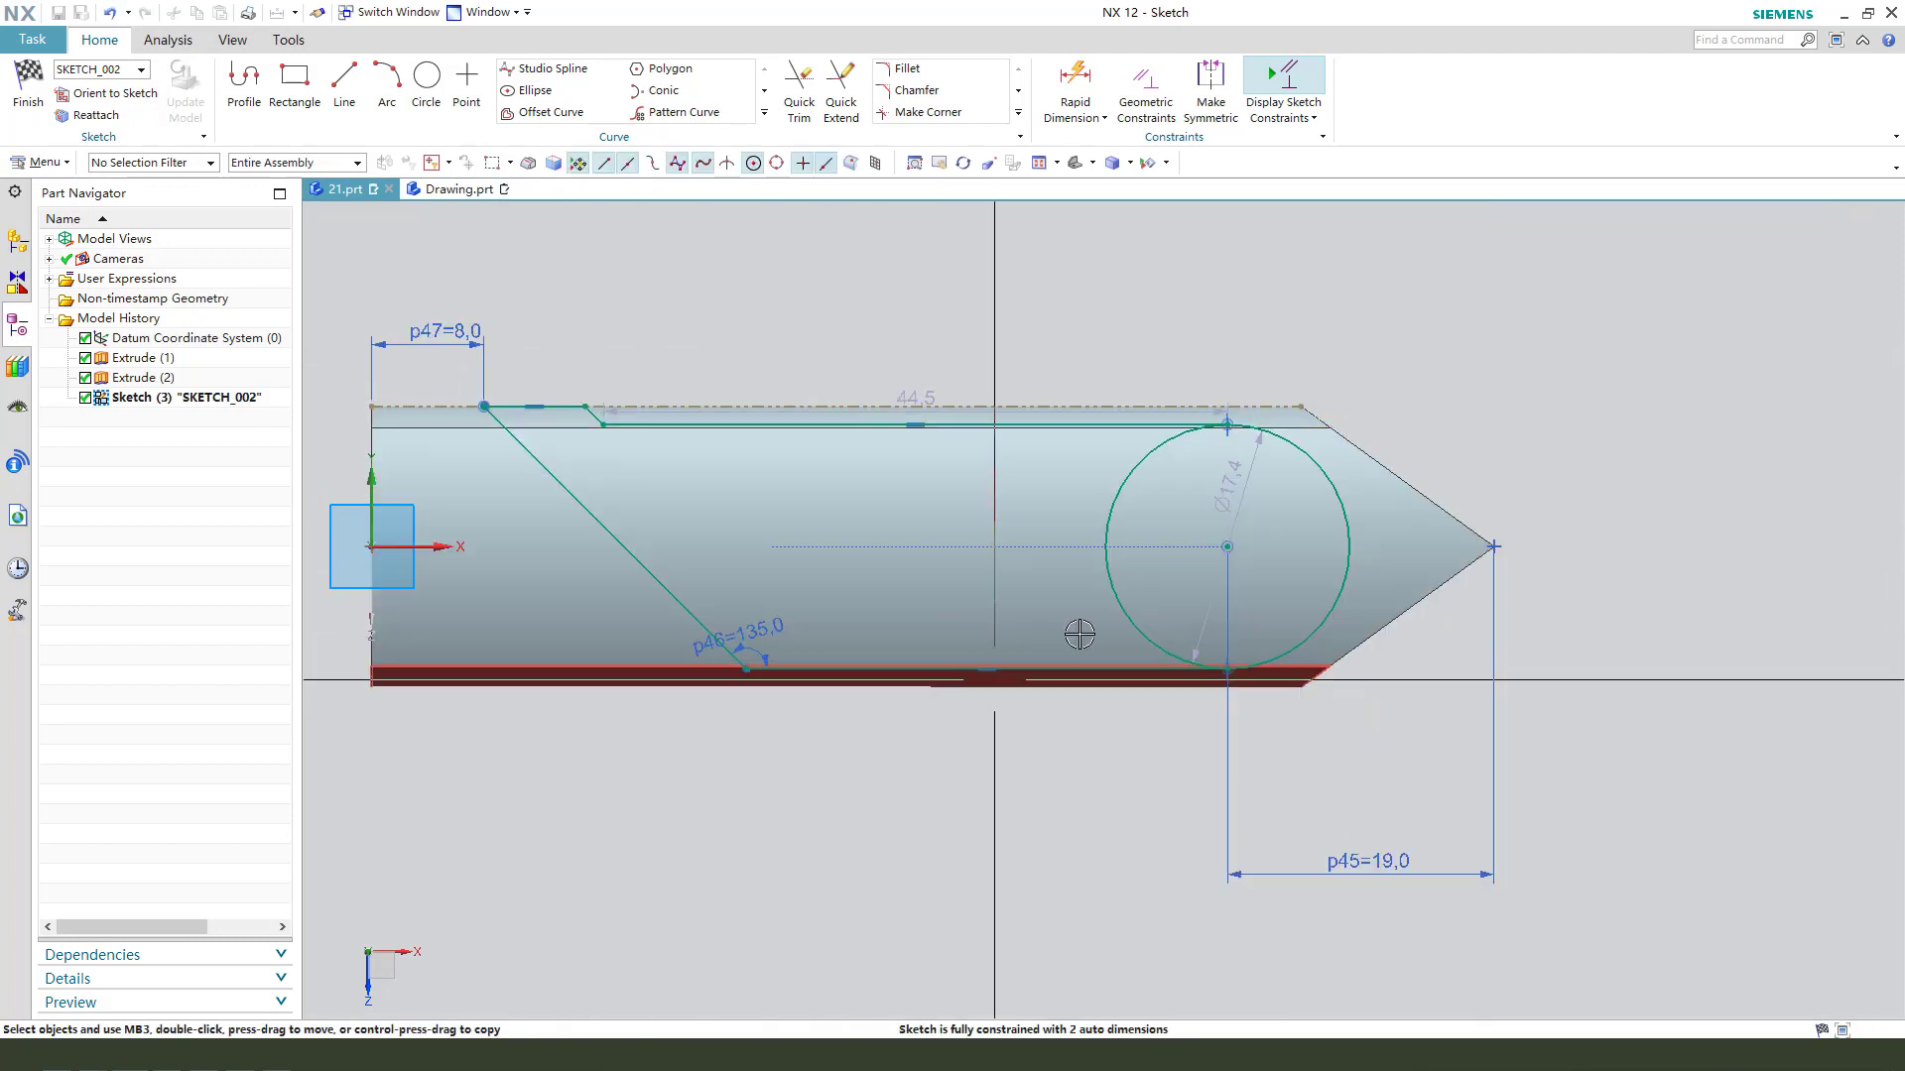
pyautogui.moveTo(1231, 478); pyautogui.dragTo(1457, 389)
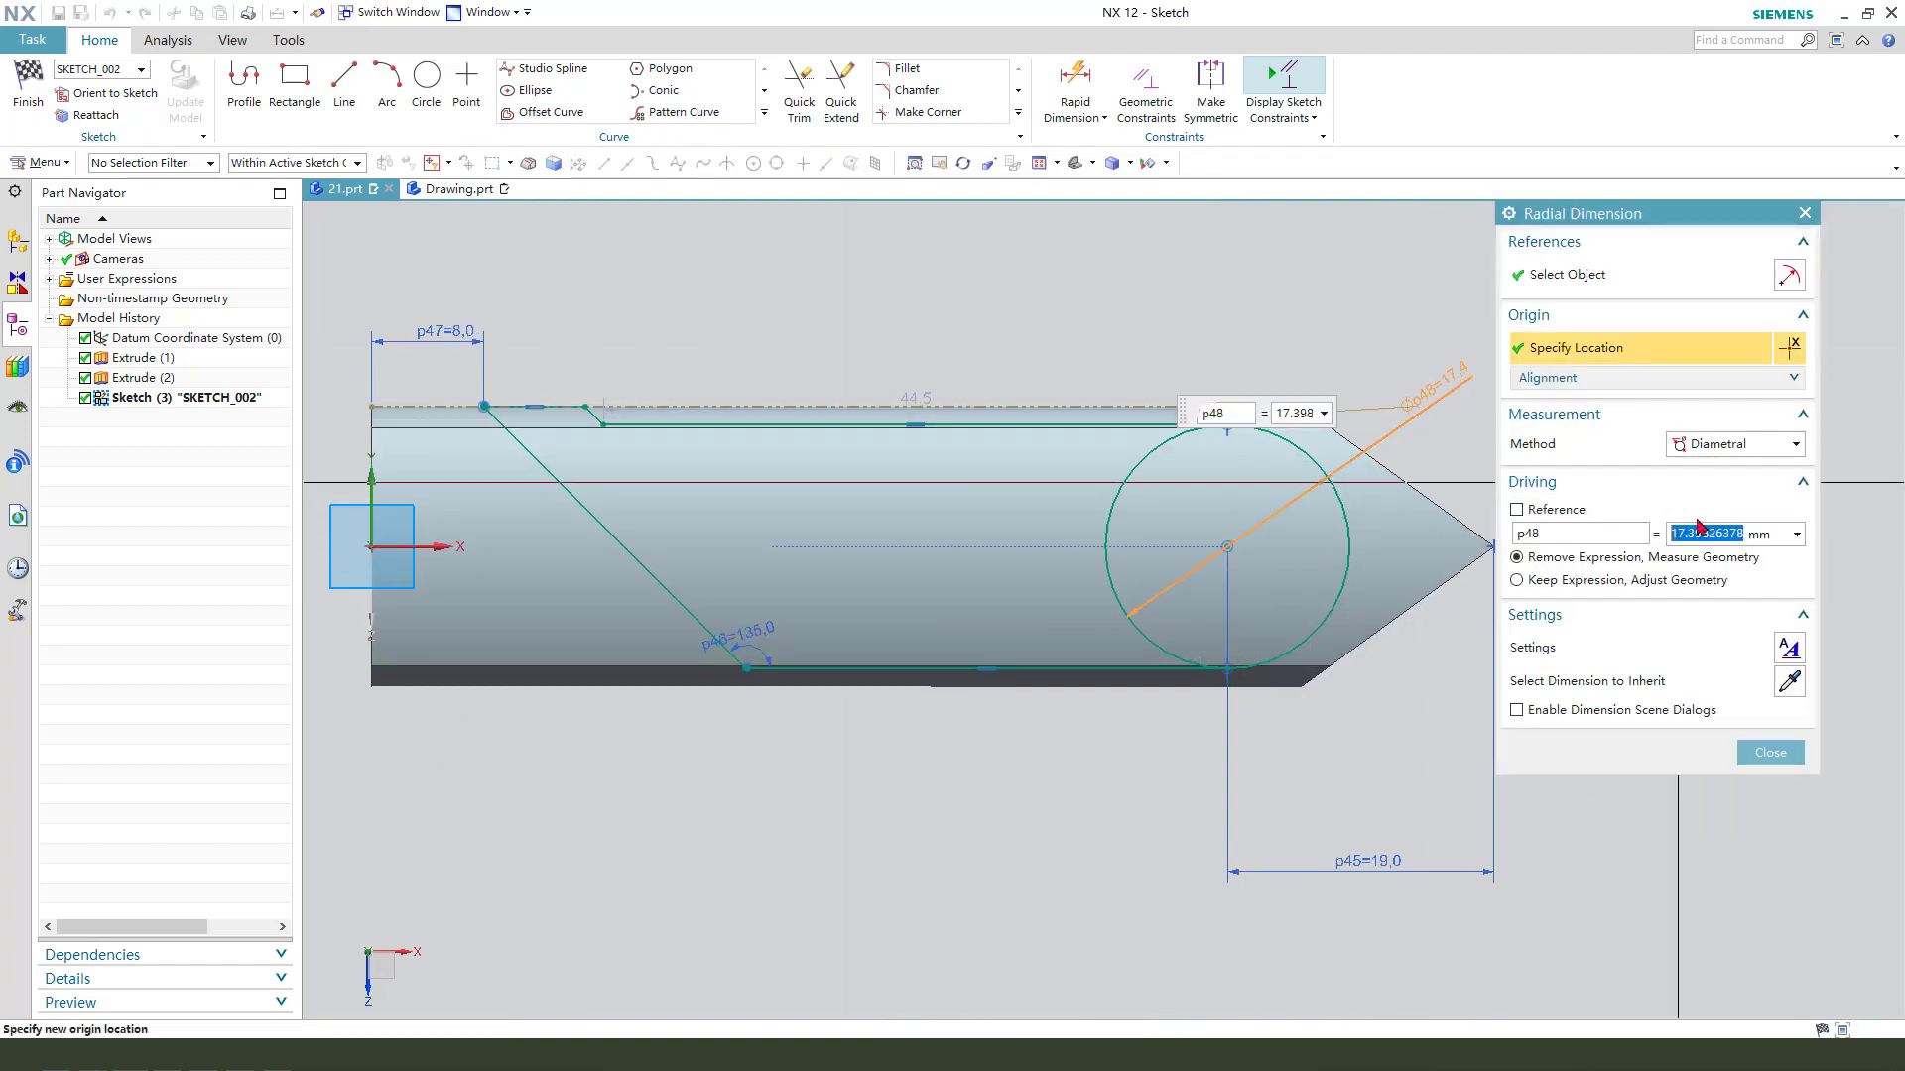
pyautogui.press('Return')
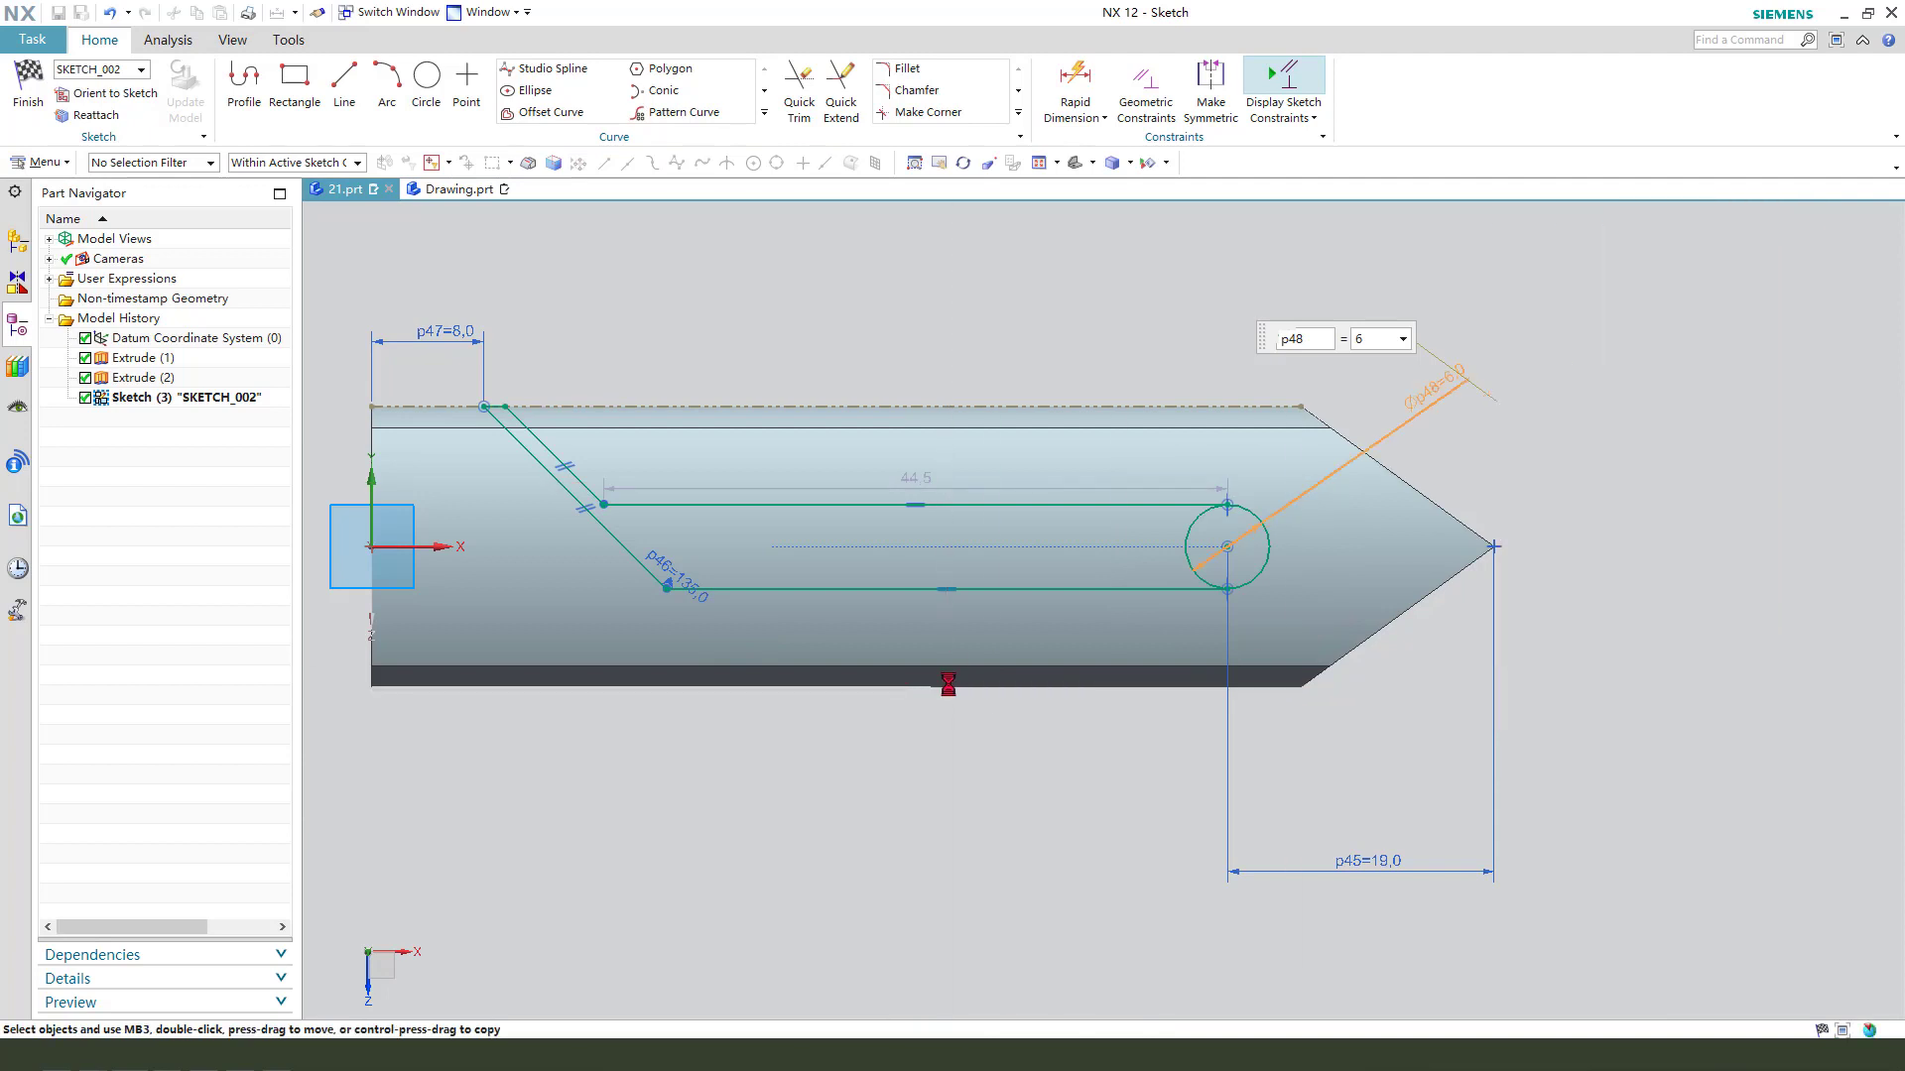
# - Add a perpendicular dimension between the two parallel slanted lines of the profile and set it to 9 mm
pyautogui.scroll(5, 569, 528)
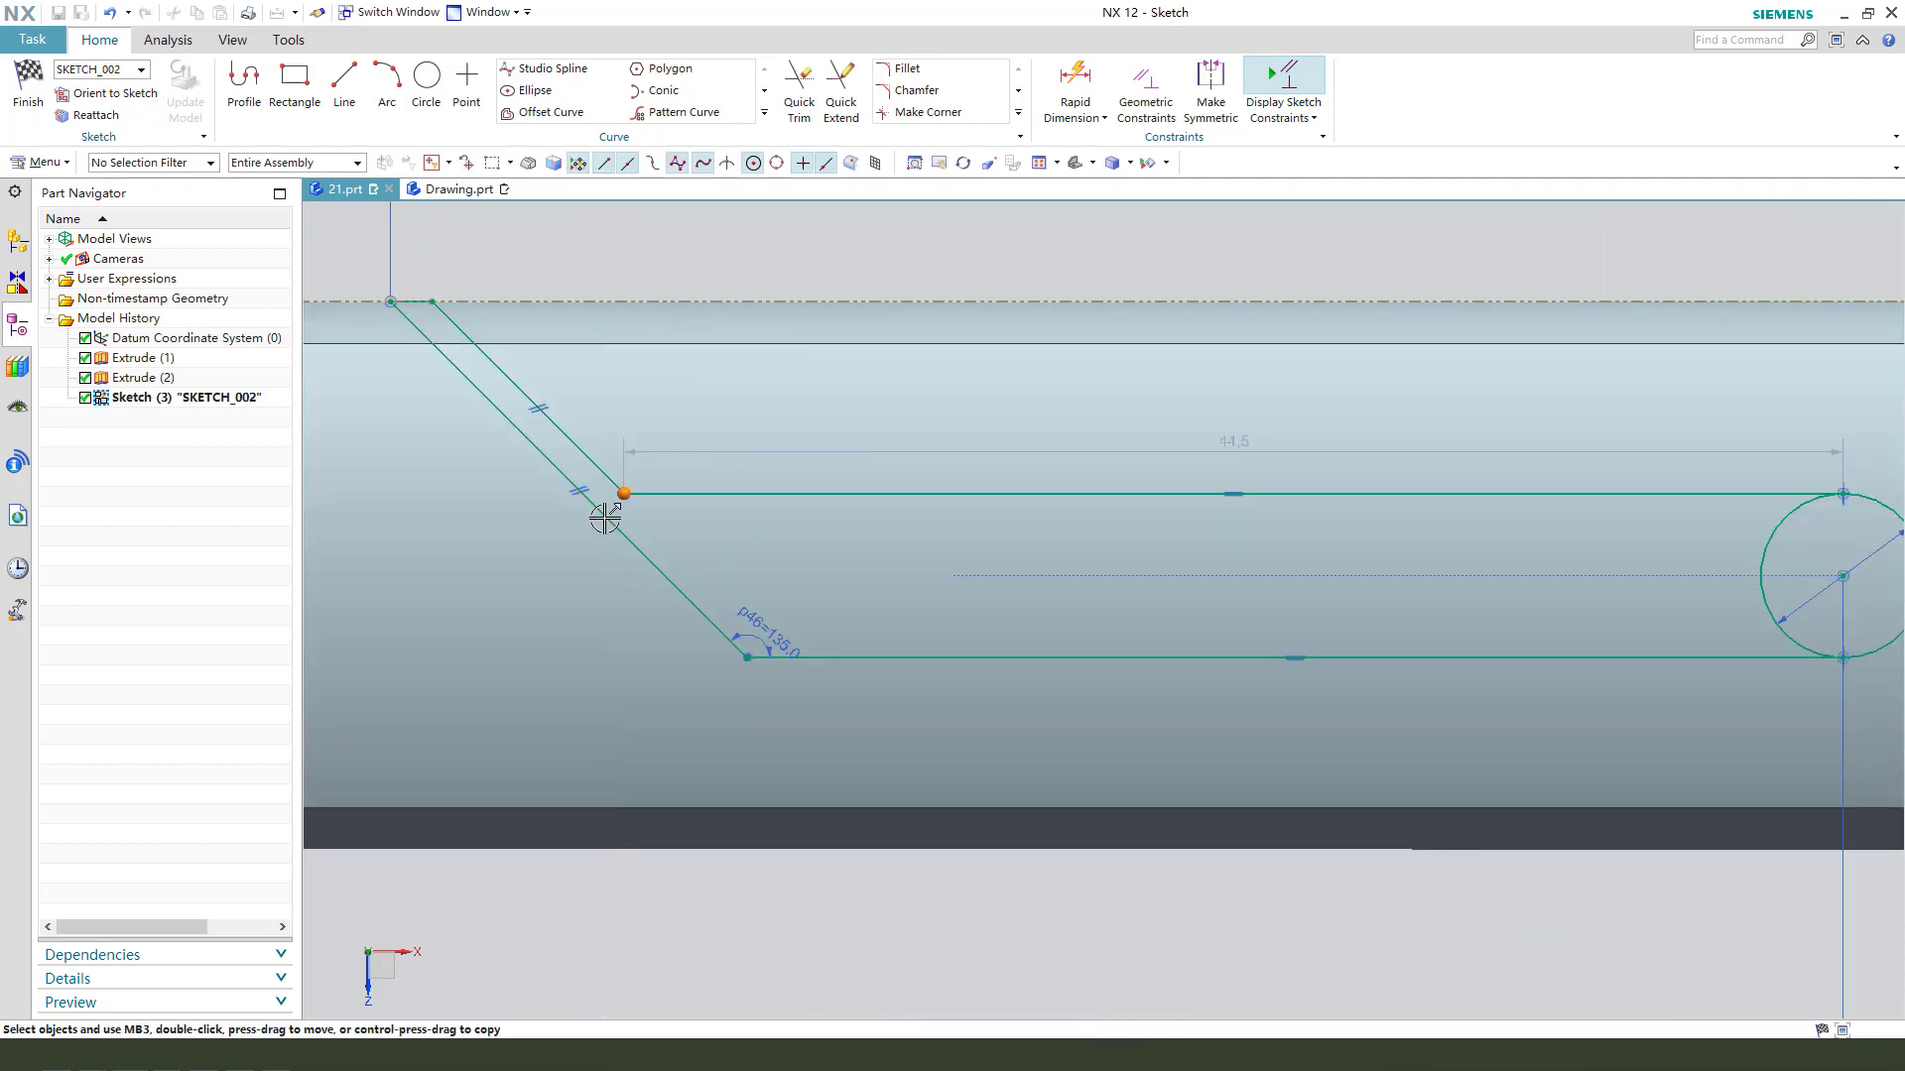
pyautogui.click(601, 513)
pyautogui.scroll(1, 655, 536)
pyautogui.press('d')
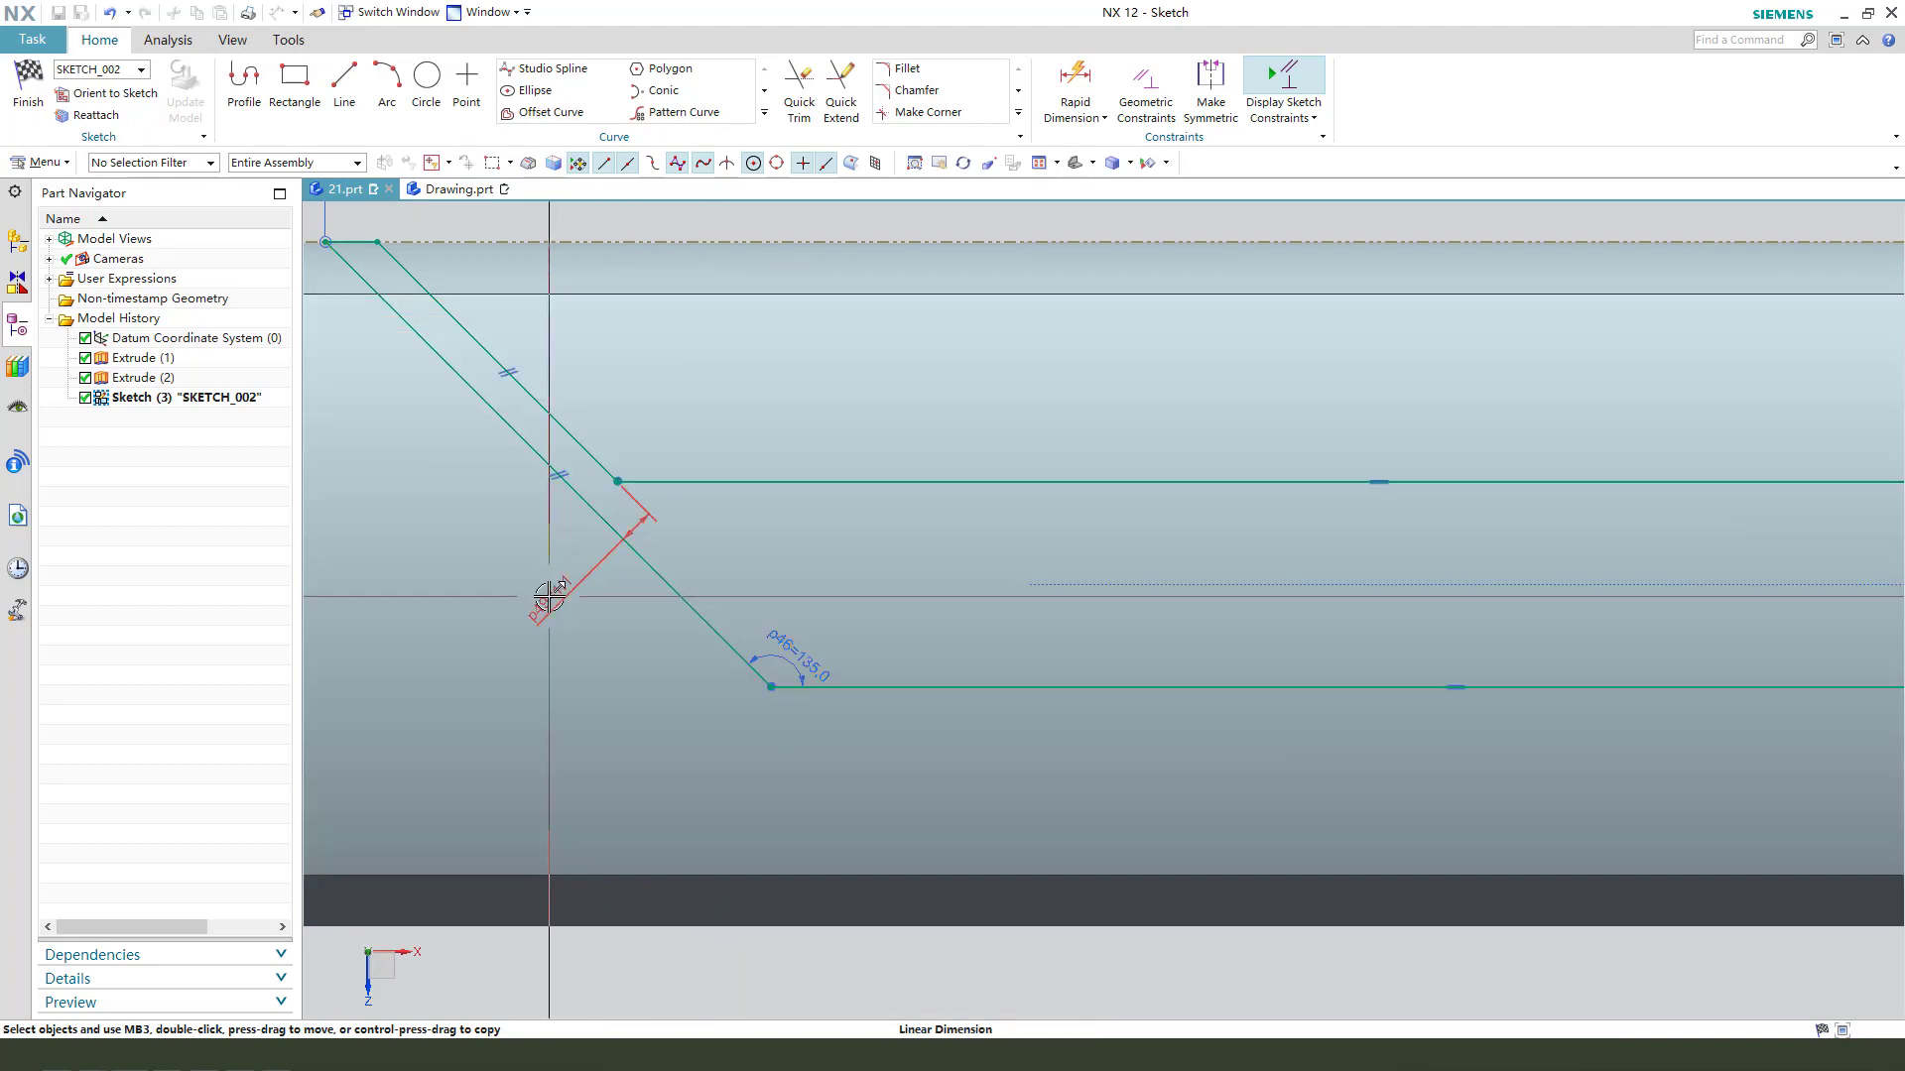
pyautogui.click(548, 596)
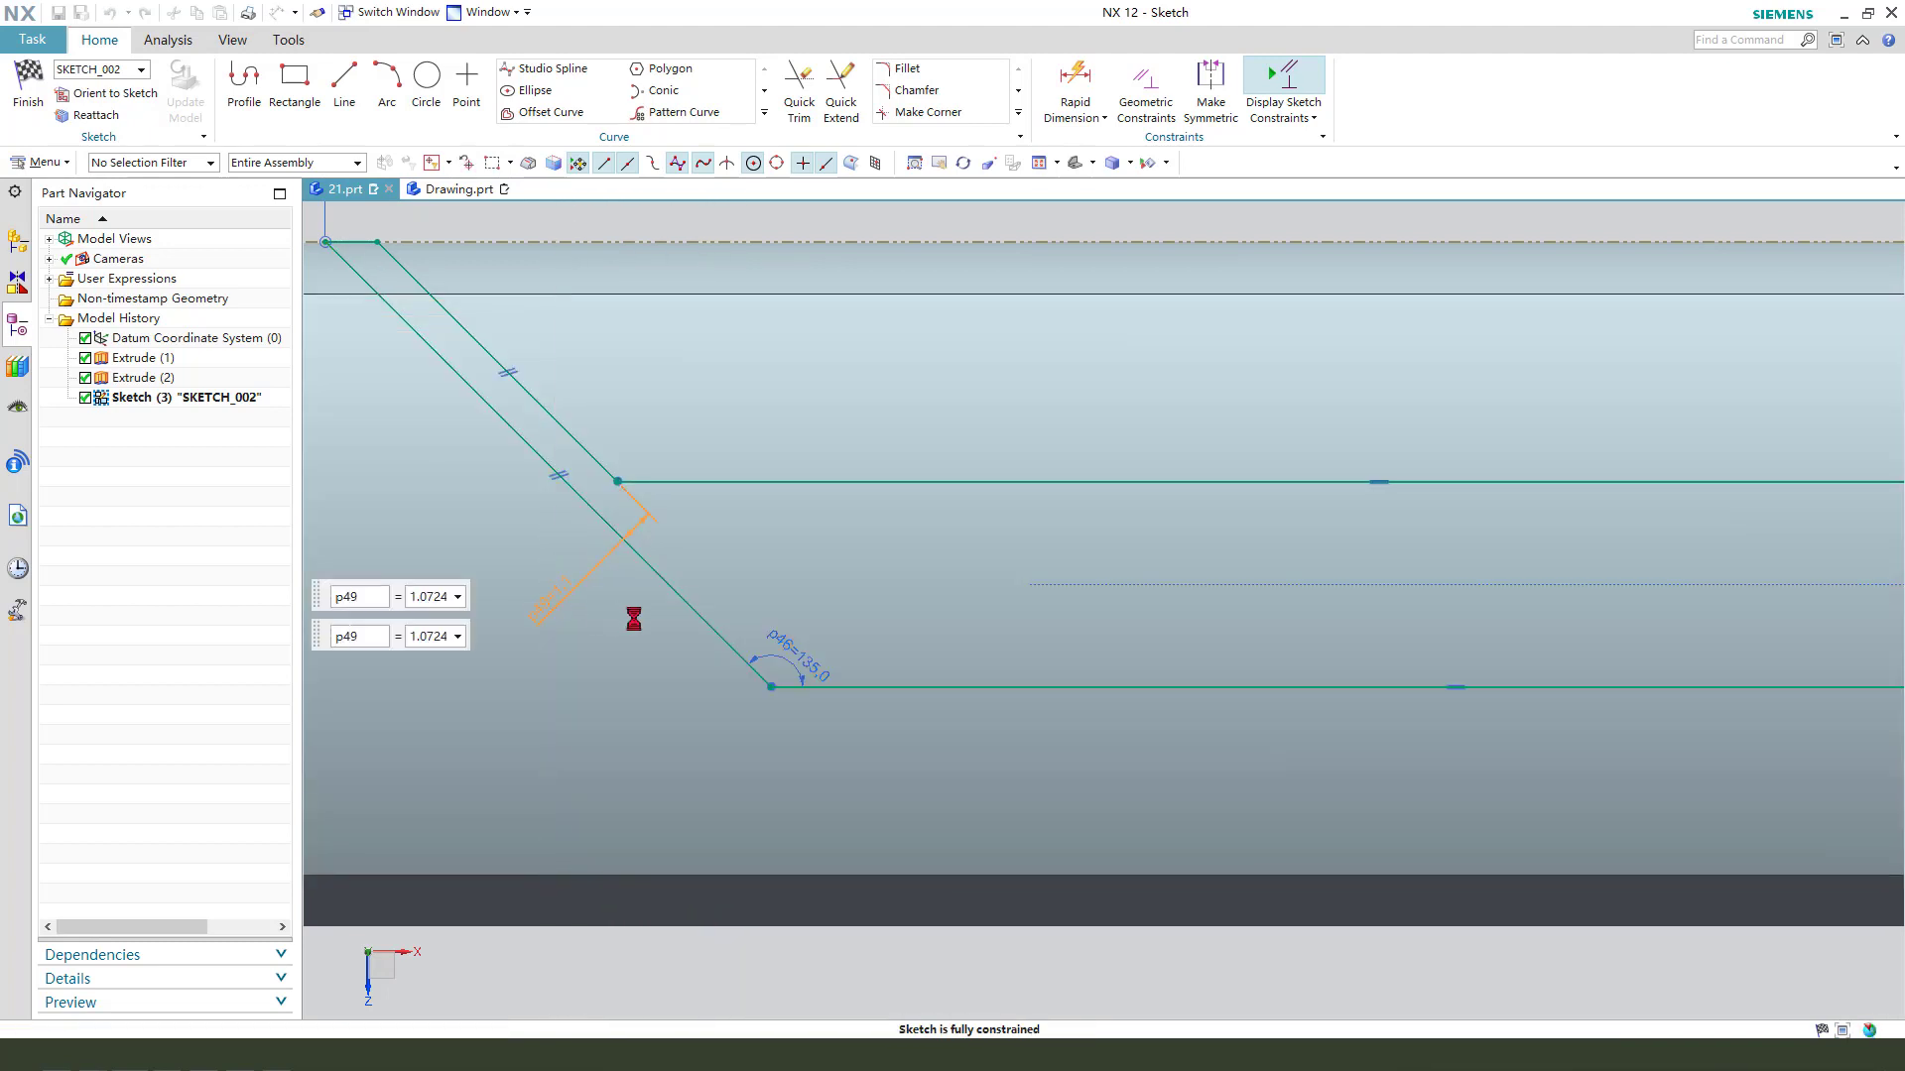
pyautogui.press('Return')
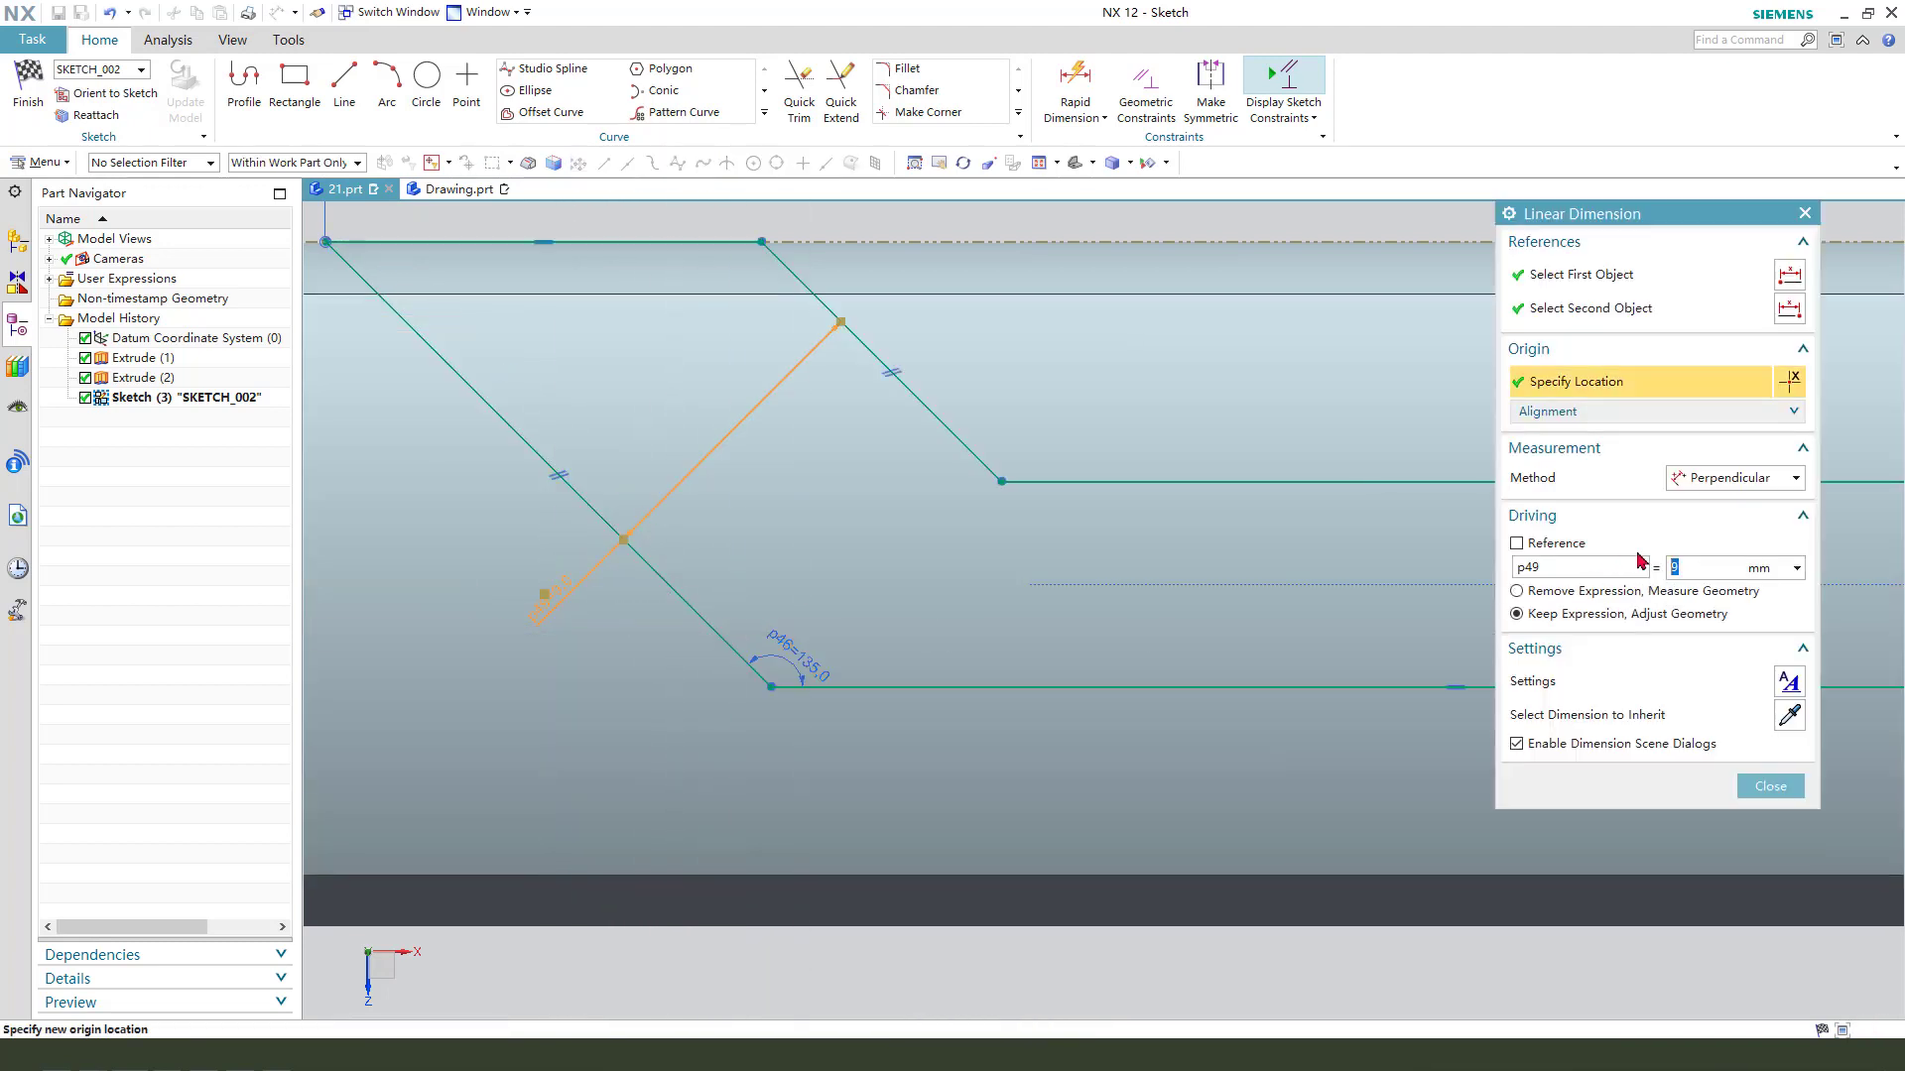
pyautogui.scroll(-3, 729, 679)
pyautogui.press('Escape')
pyautogui.scroll(-1, 598, 638)
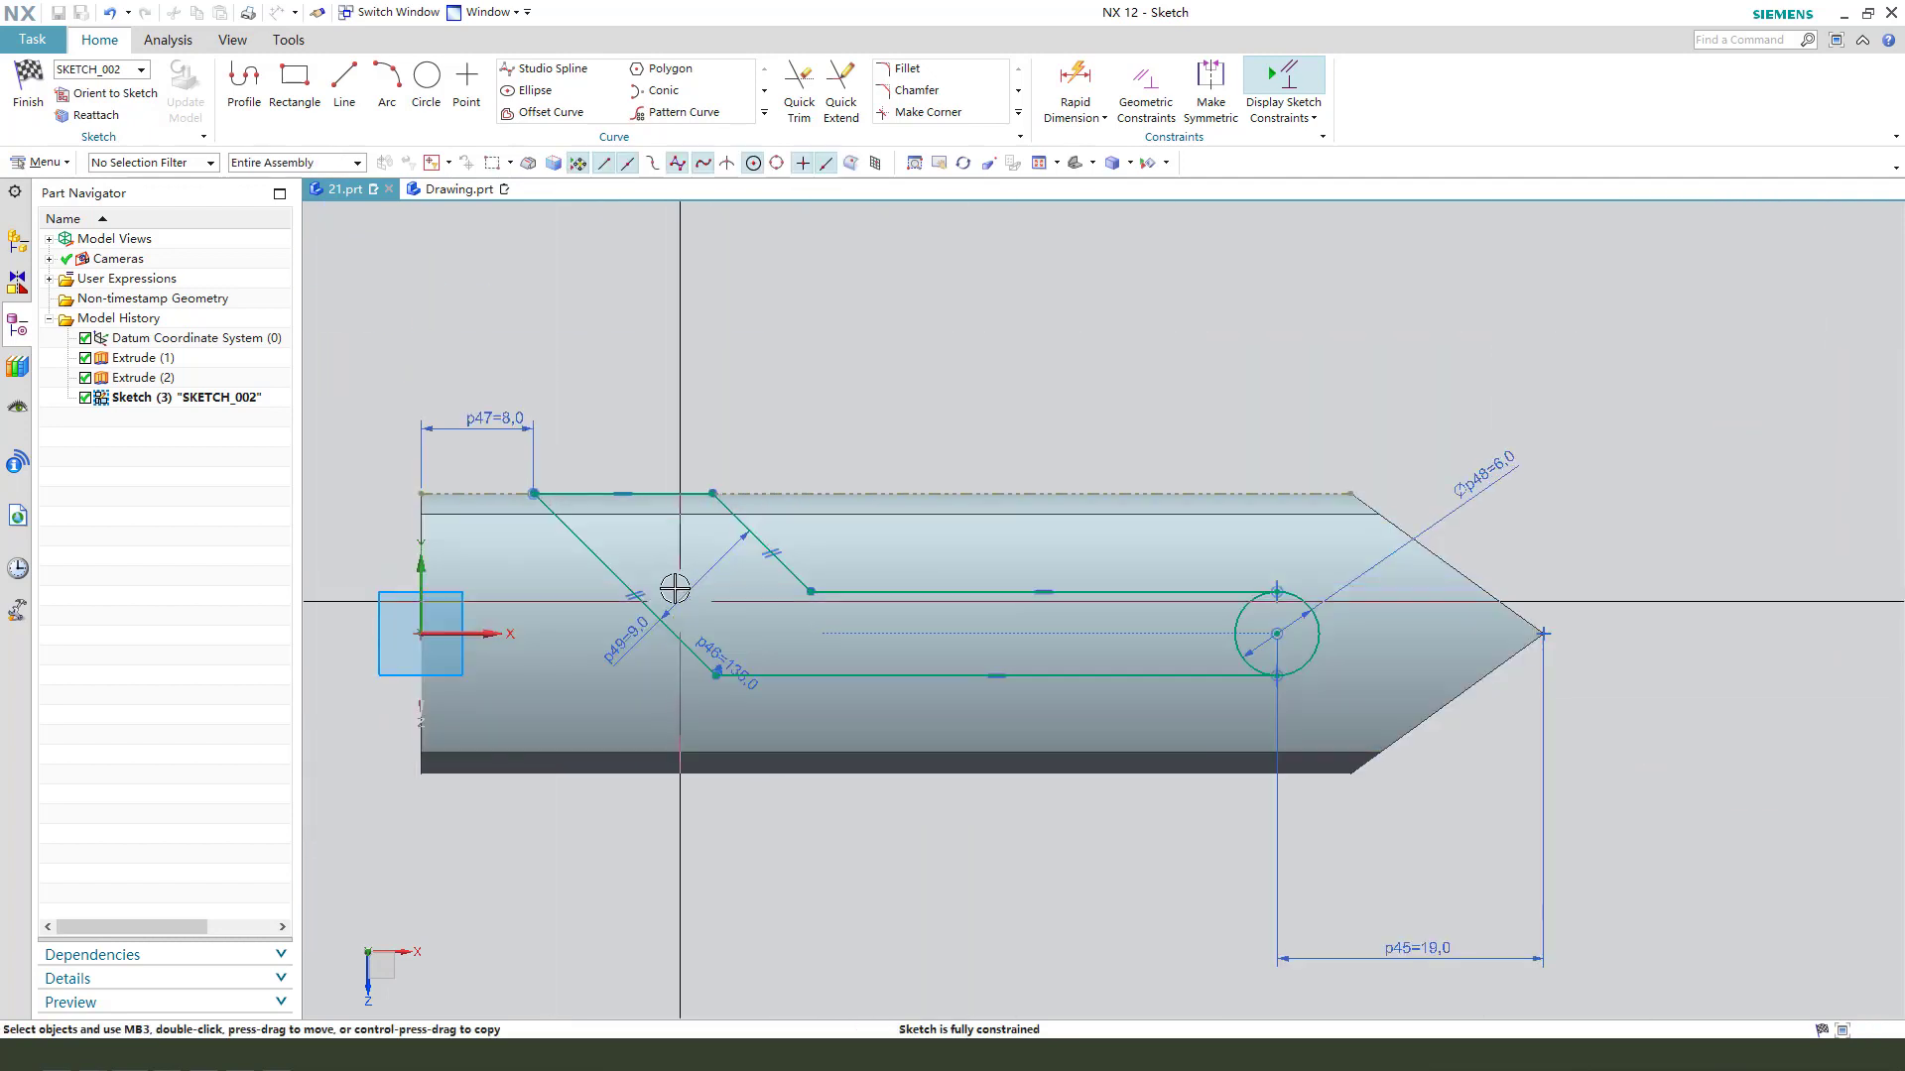
# - Reposition the 9 mm width and 135° angle dimensions inside the profile so they are readable
pyautogui.moveTo(633, 647); pyautogui.dragTo(695, 564)
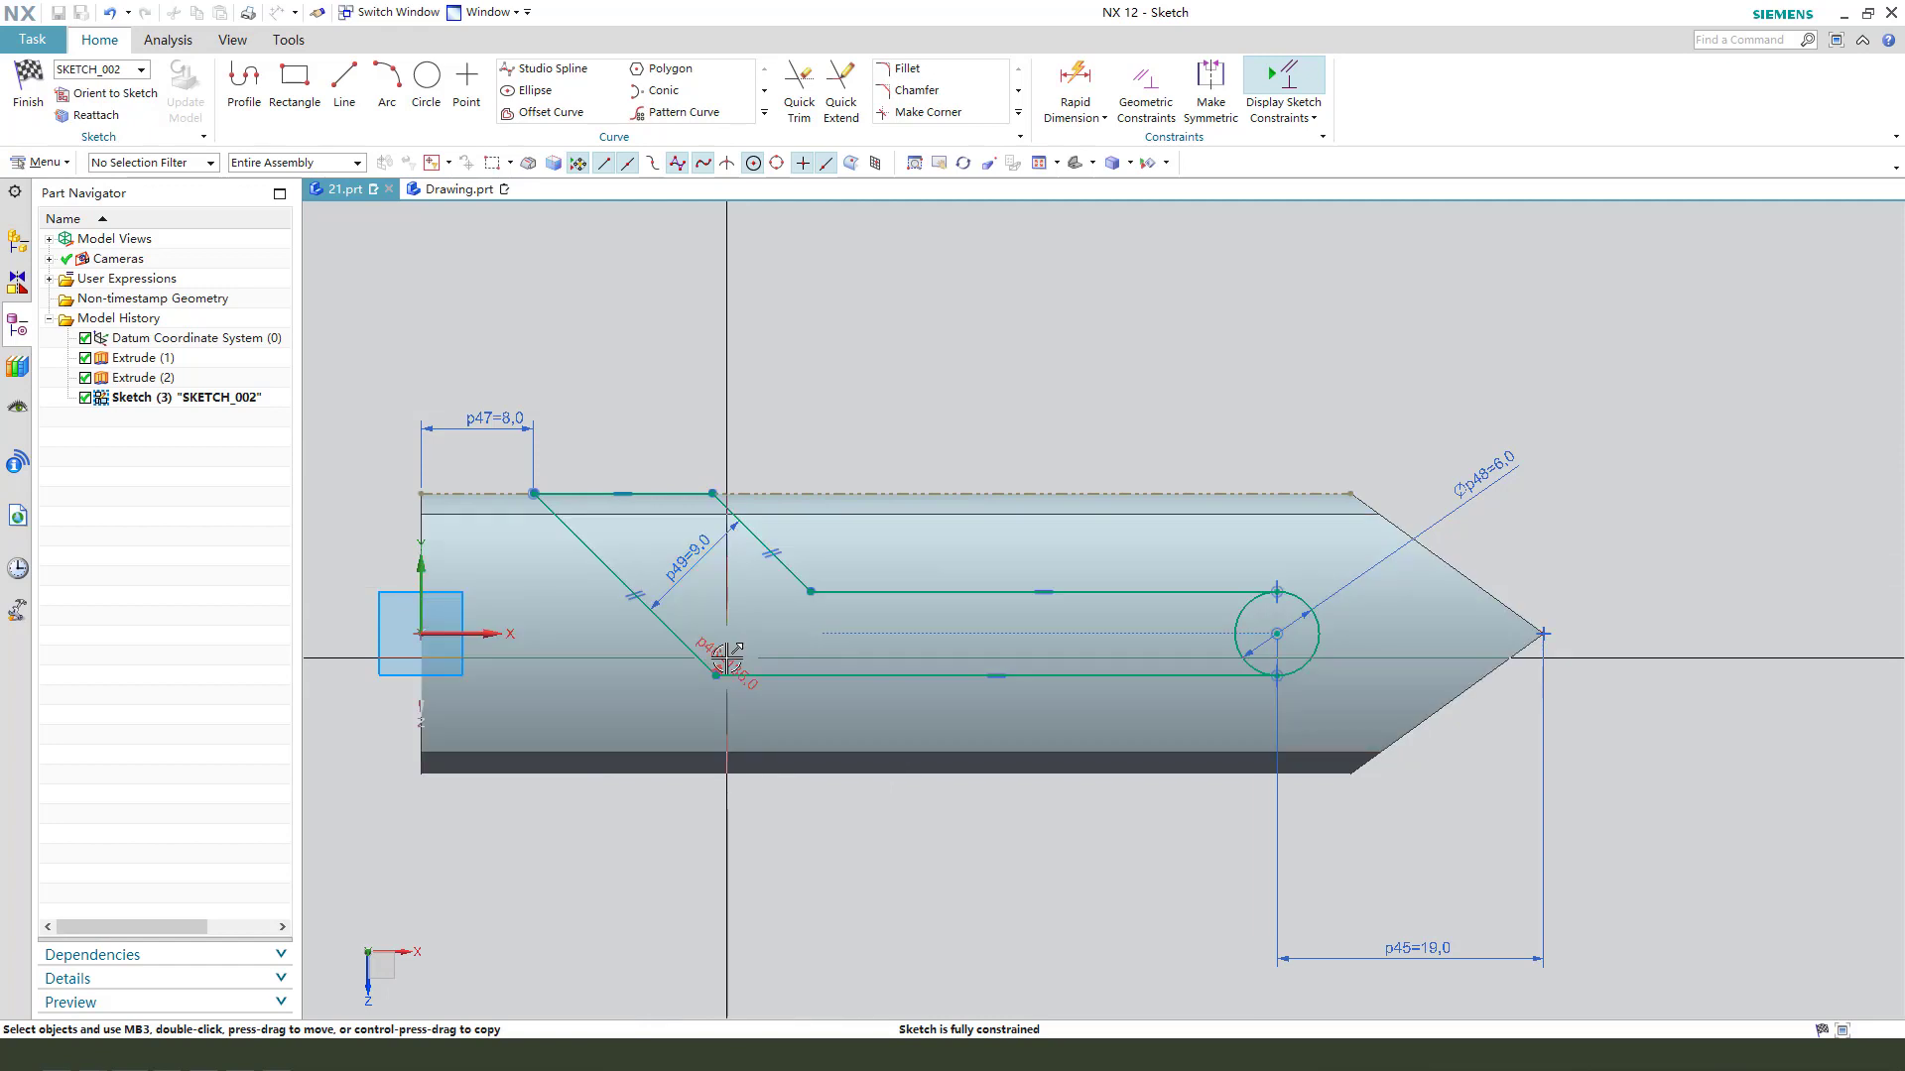
pyautogui.moveTo(741, 639); pyautogui.dragTo(749, 608)
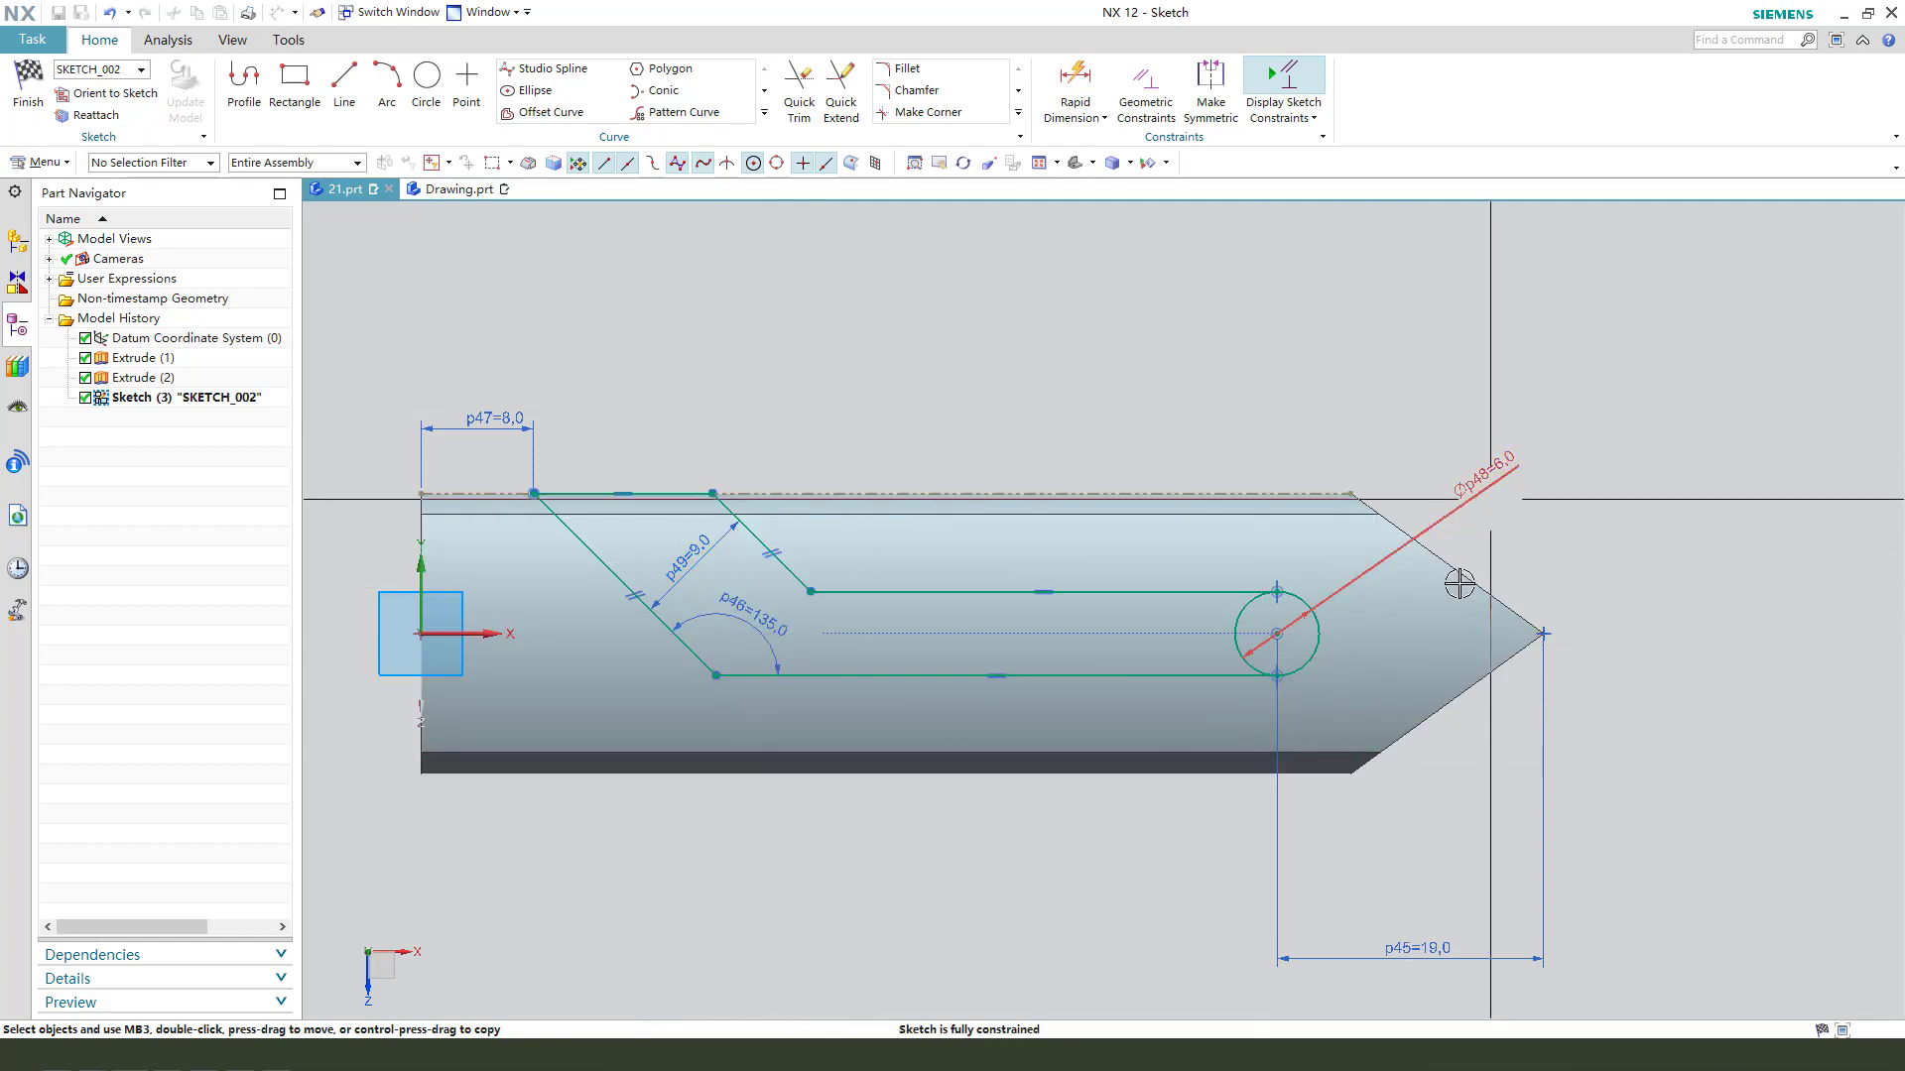
# - Finish the slot sketch and, from the Extrude of its profile, reopen the section sketch for editing
pyautogui.scroll(-2, 923, 342)
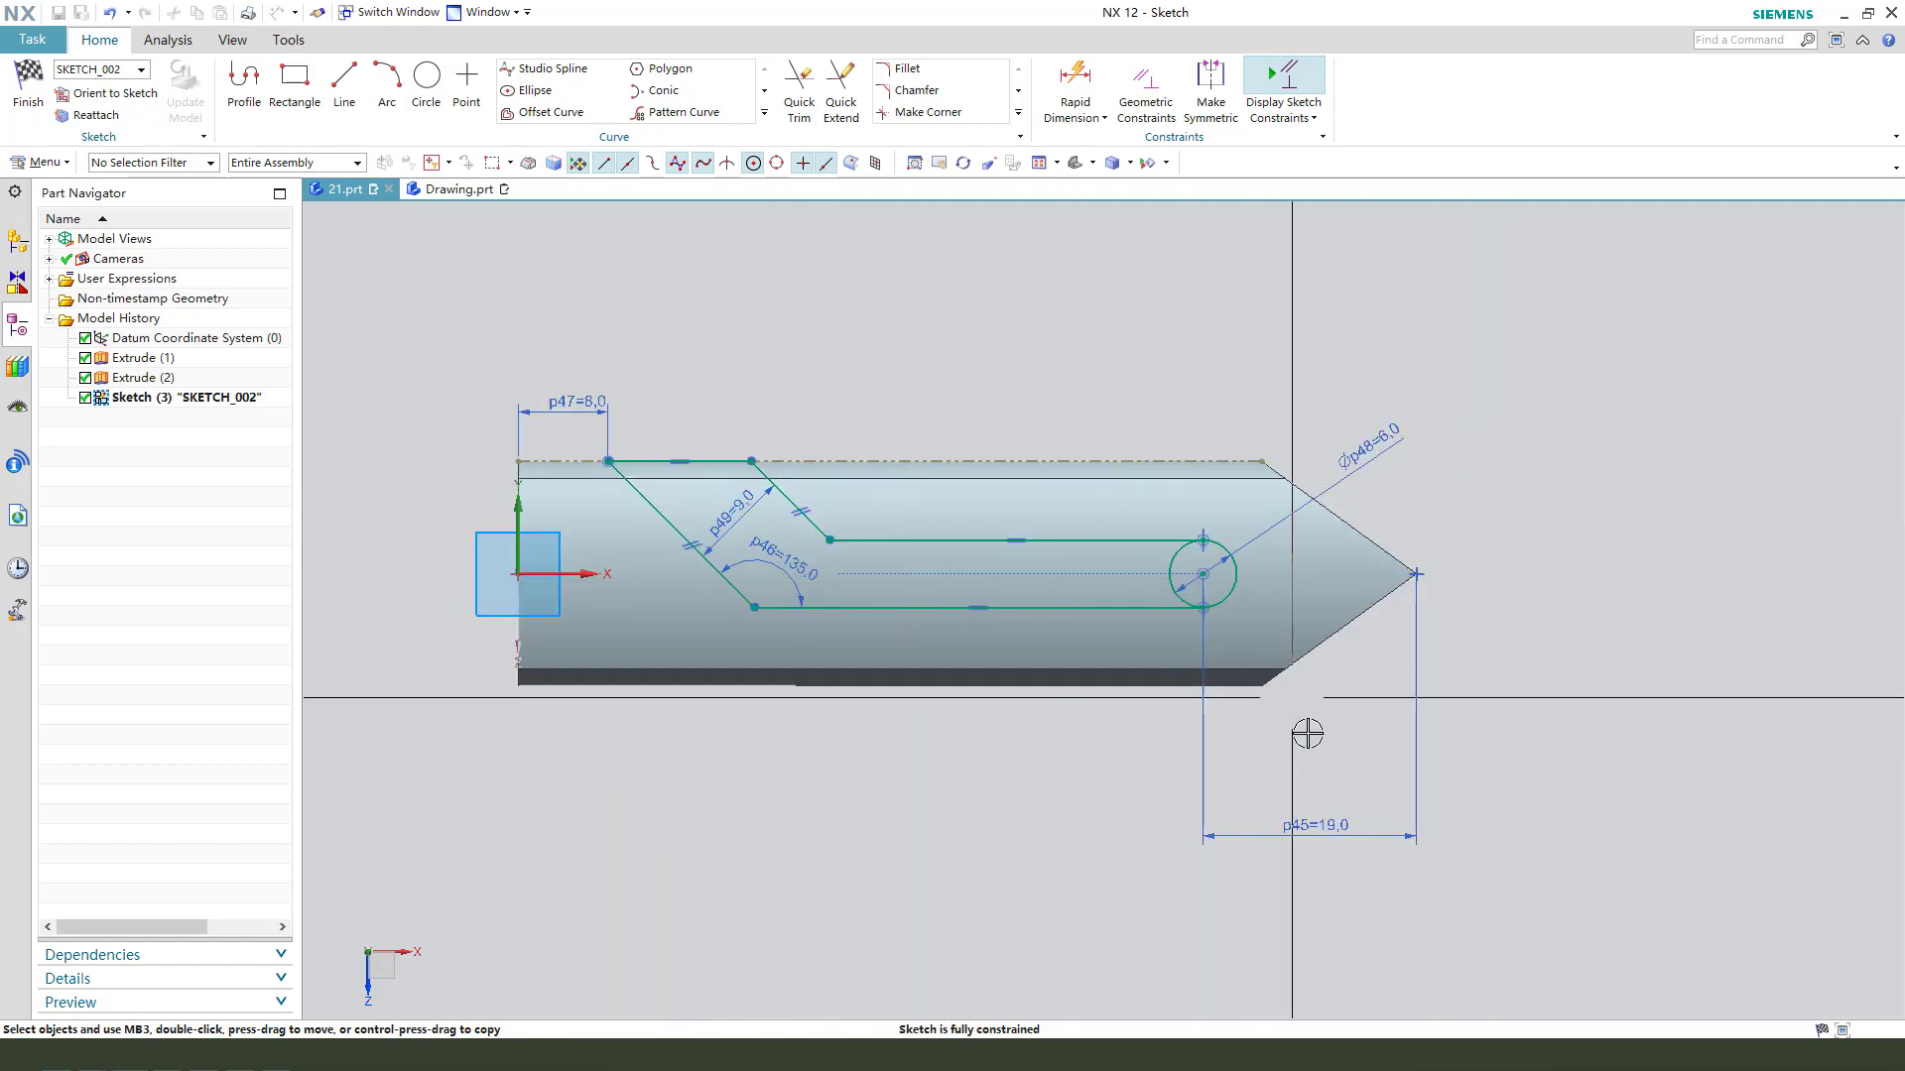
pyautogui.click(36, 102)
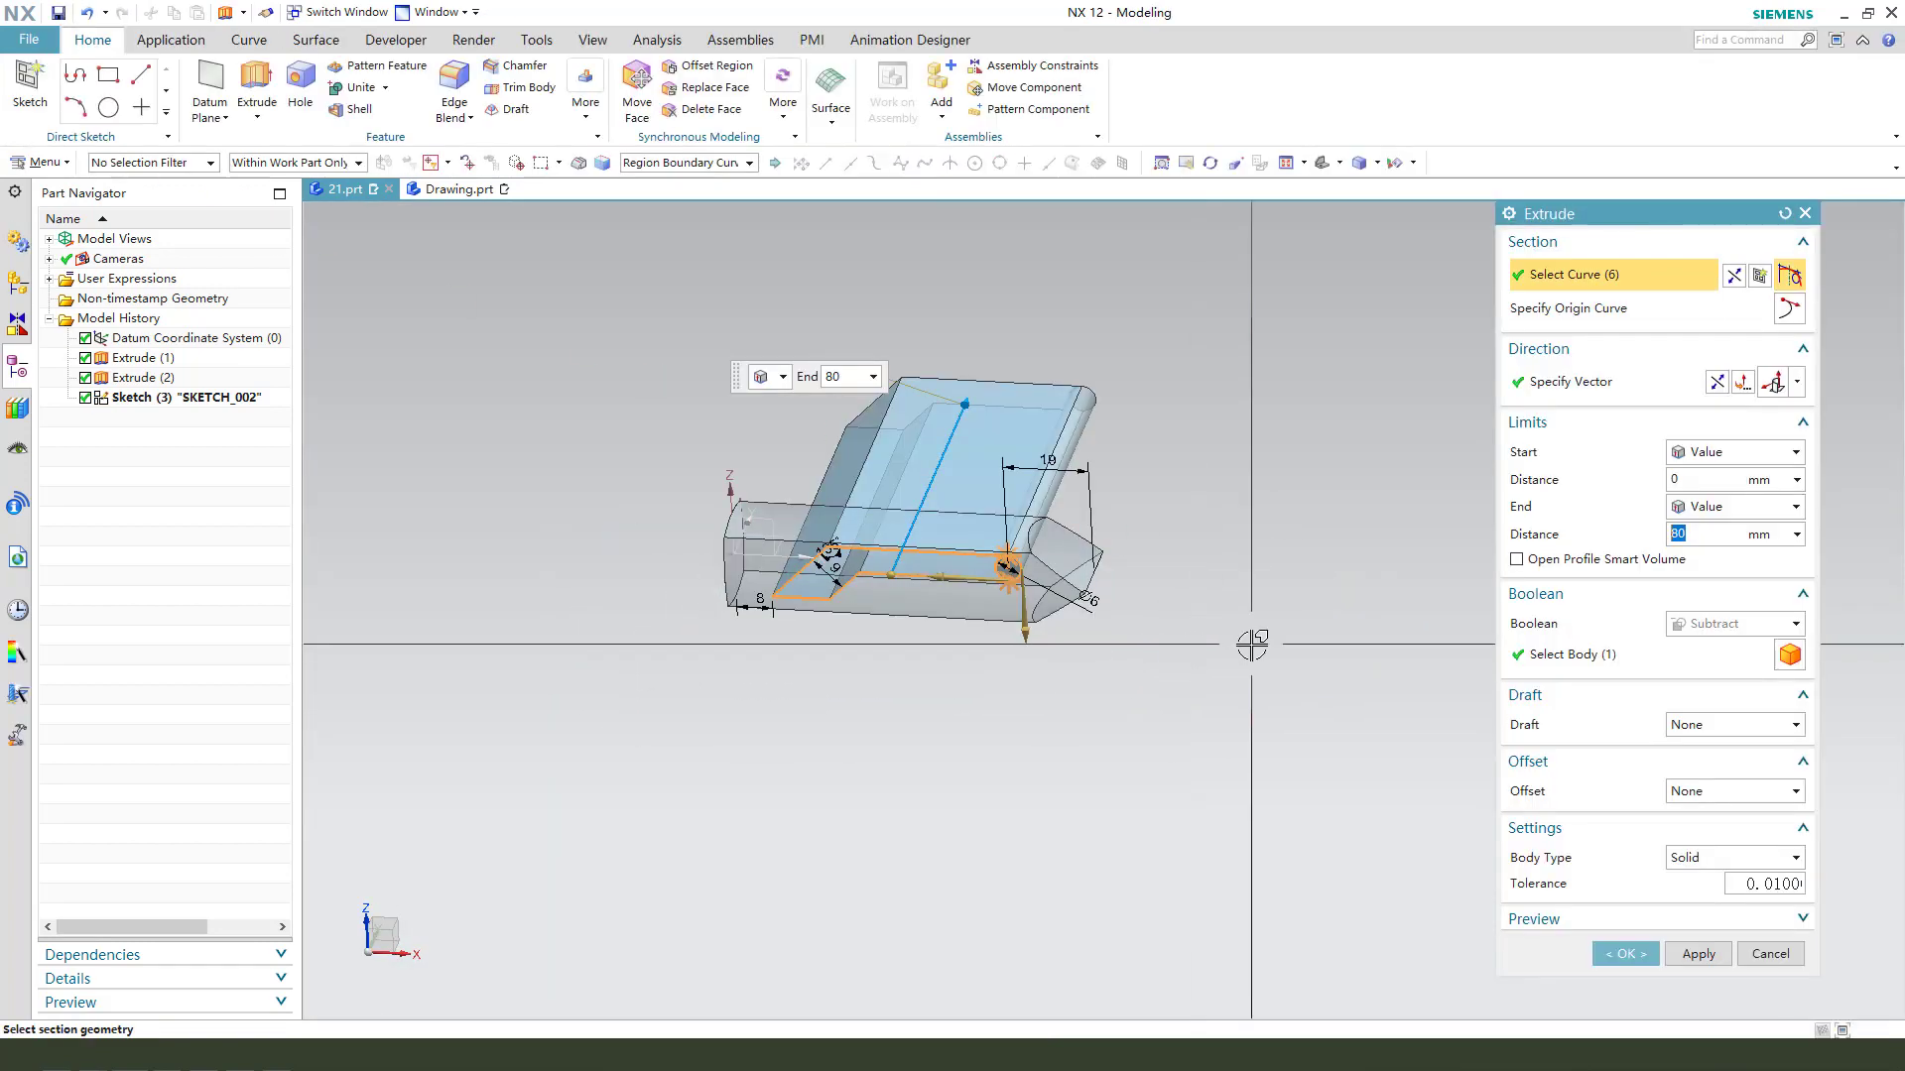
pyautogui.click(1760, 276)
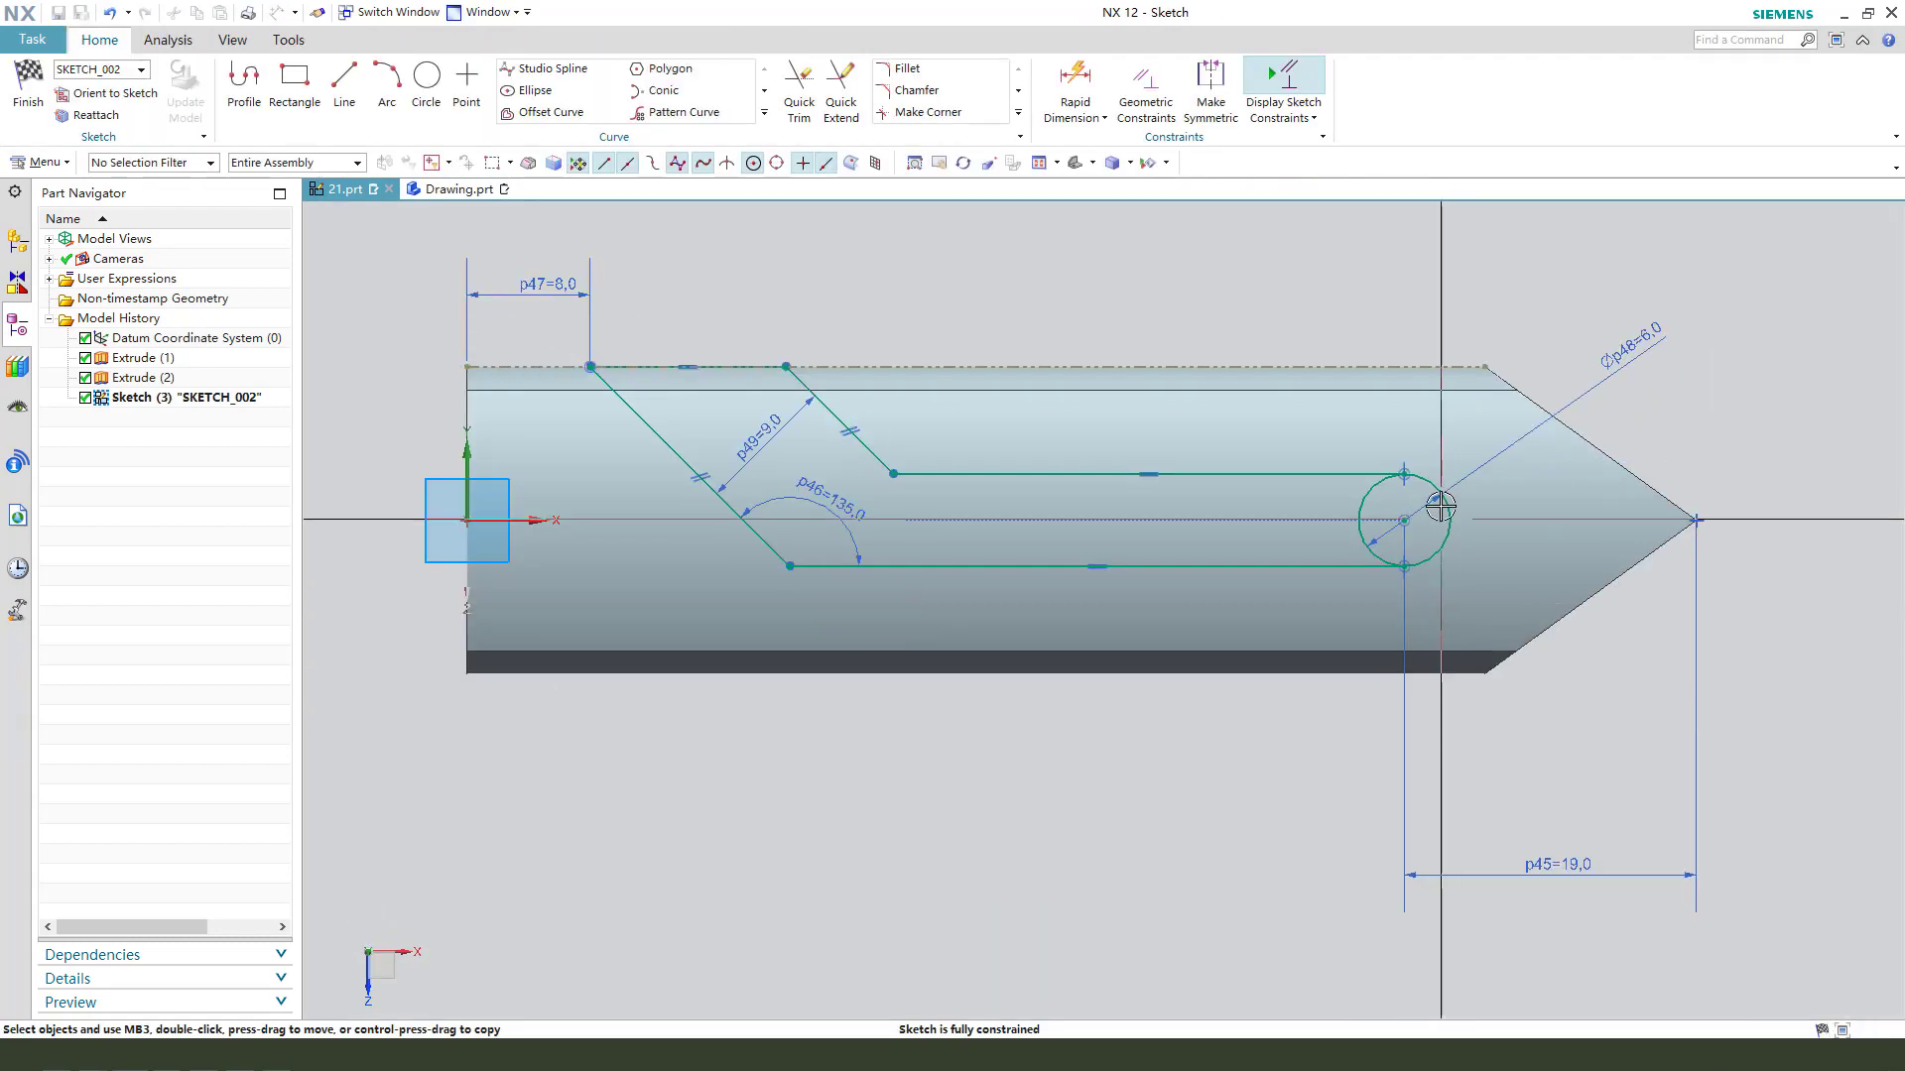
# - Trim away the half of the 6 mm circle inside the slot, leaving a rounded end, and finish the sketch
pyautogui.scroll(3, 1444, 662)
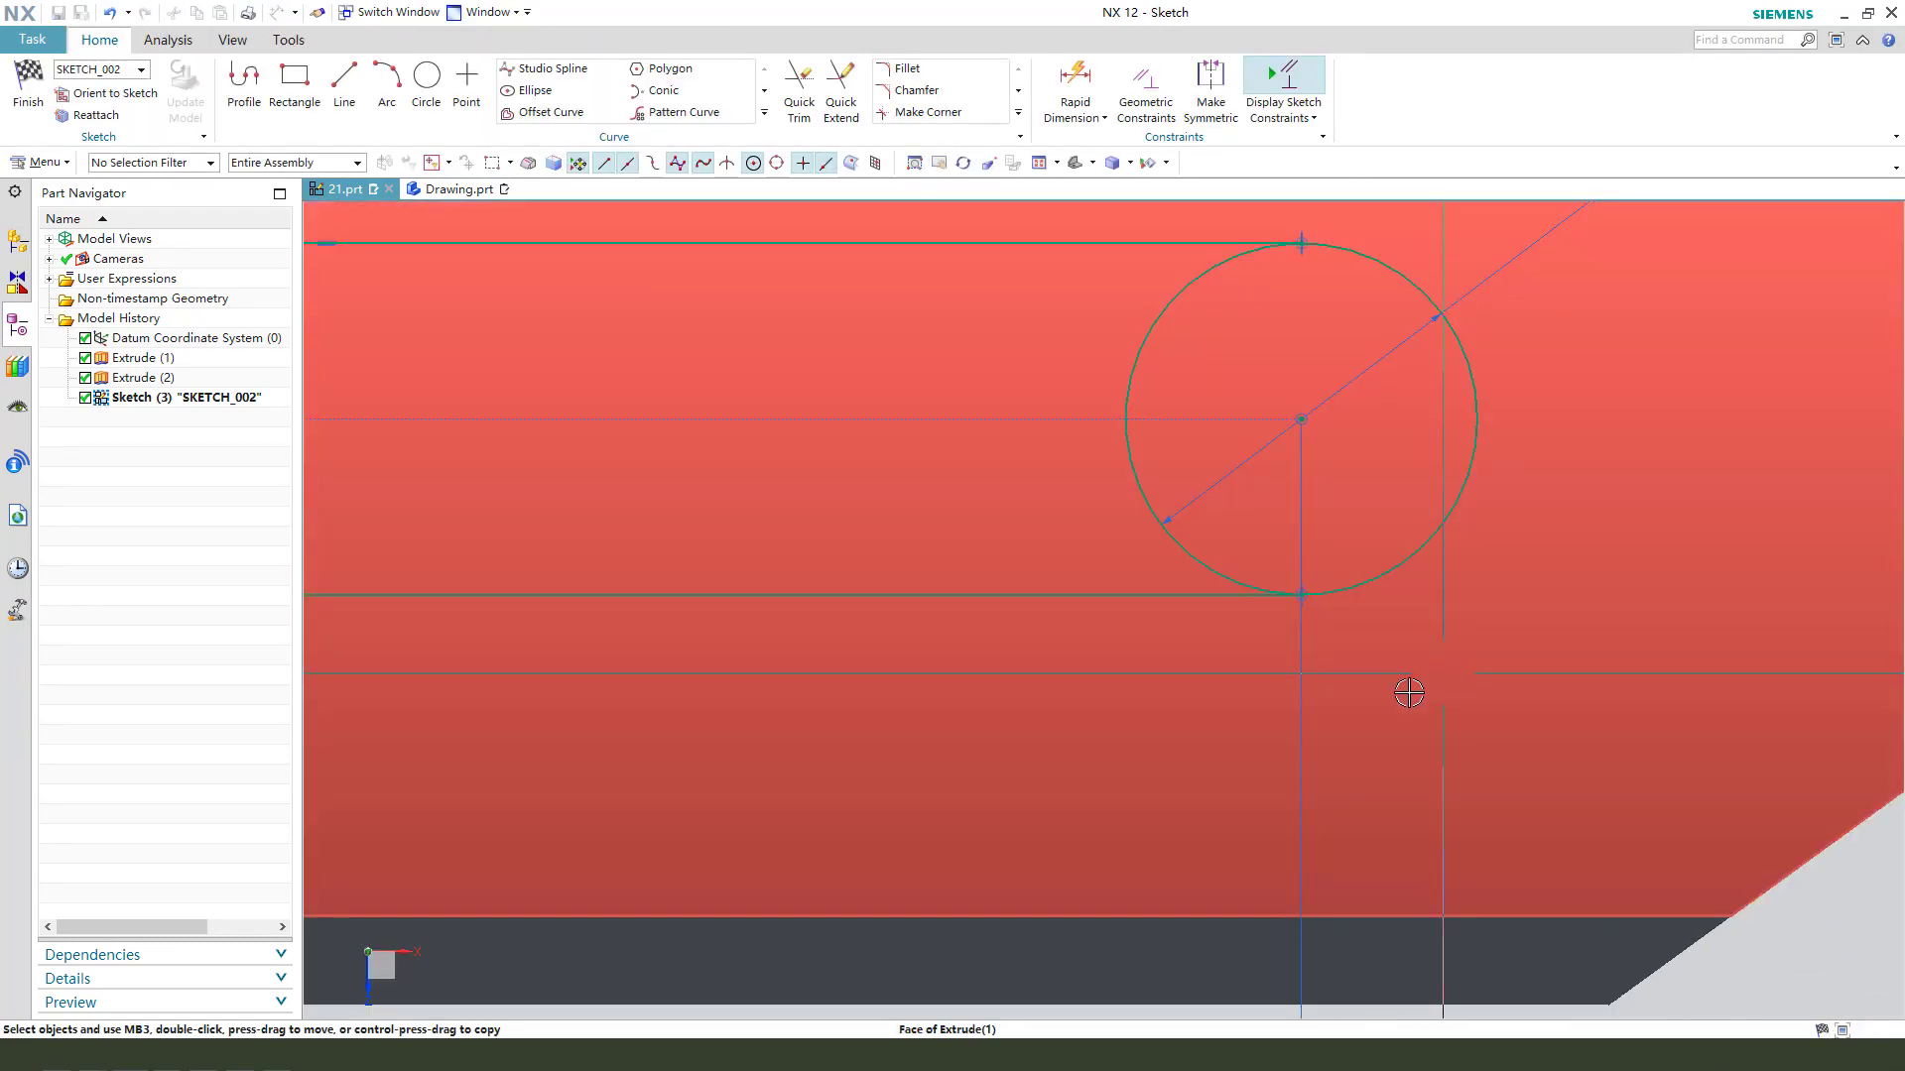
pyautogui.scroll(-4, 1407, 689)
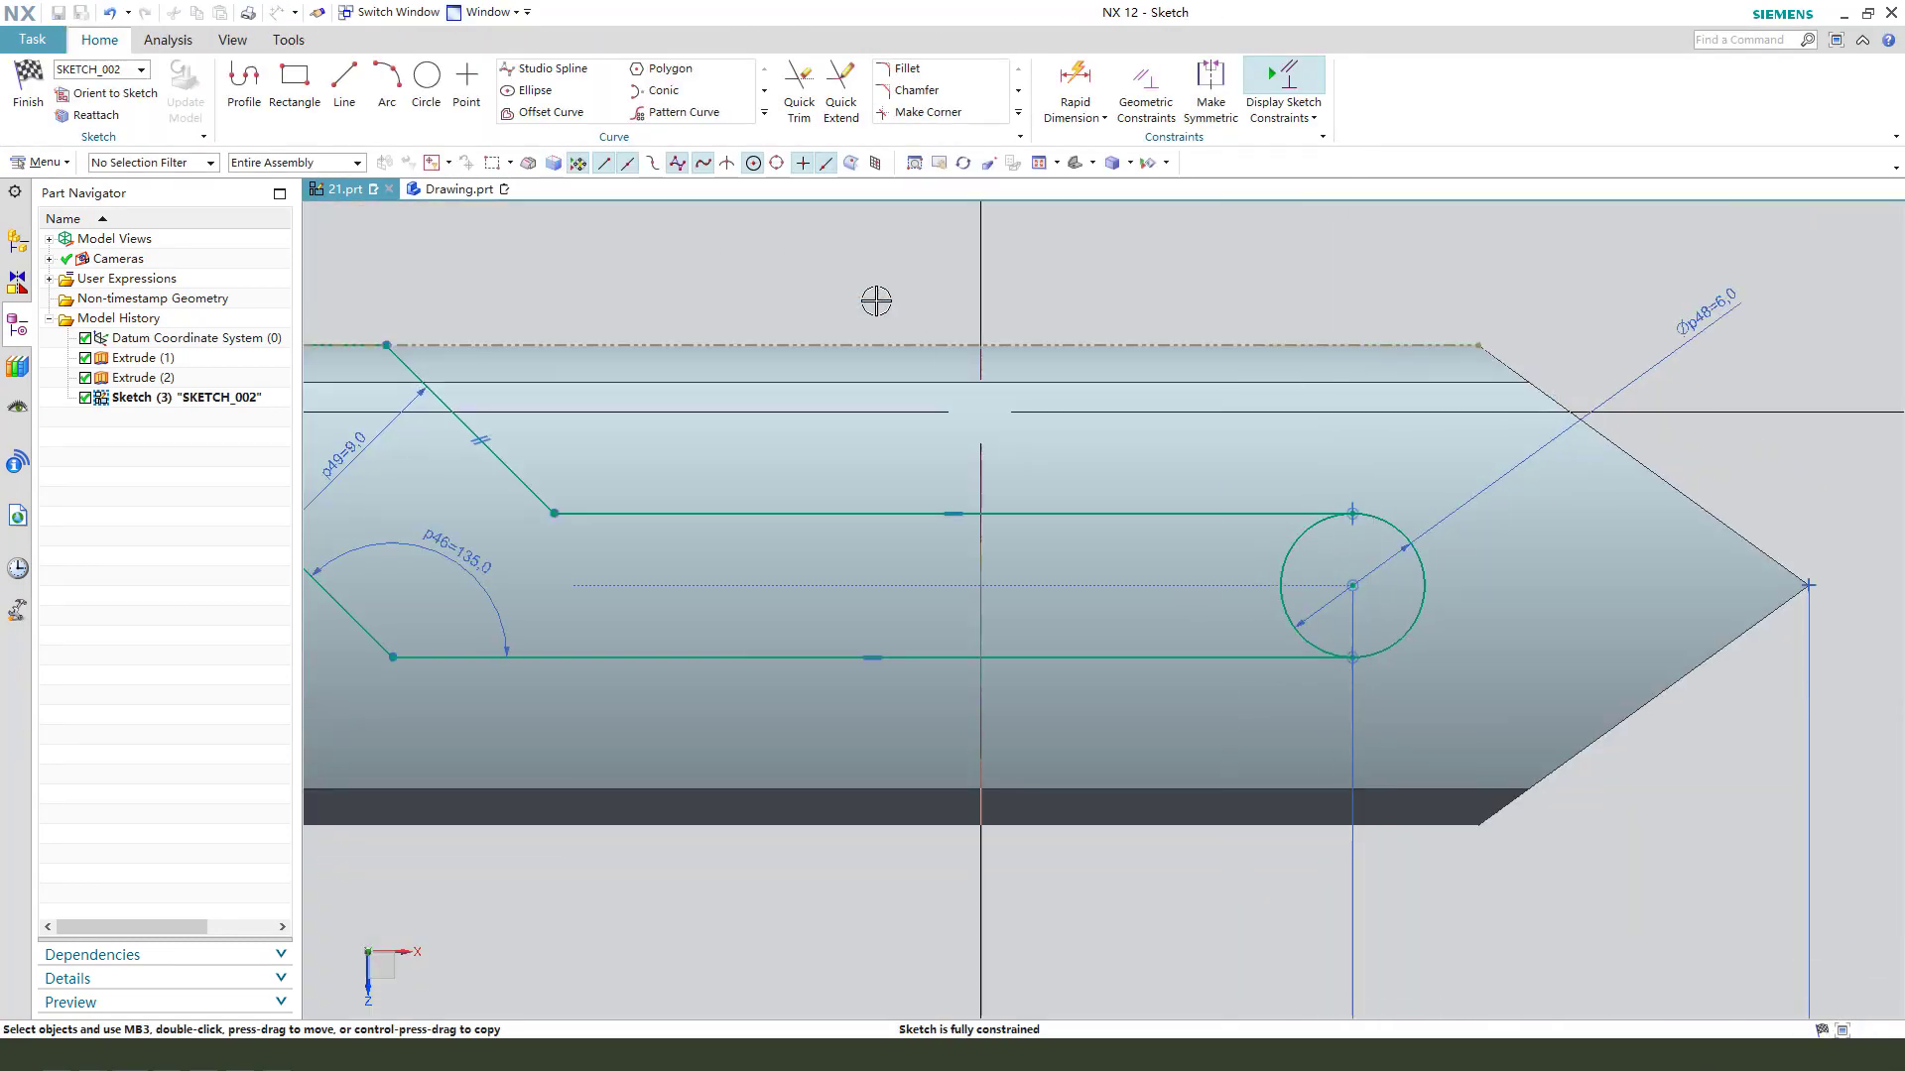
pyautogui.click(799, 109)
pyautogui.click(1295, 545)
pyautogui.middleClick(1115, 543)
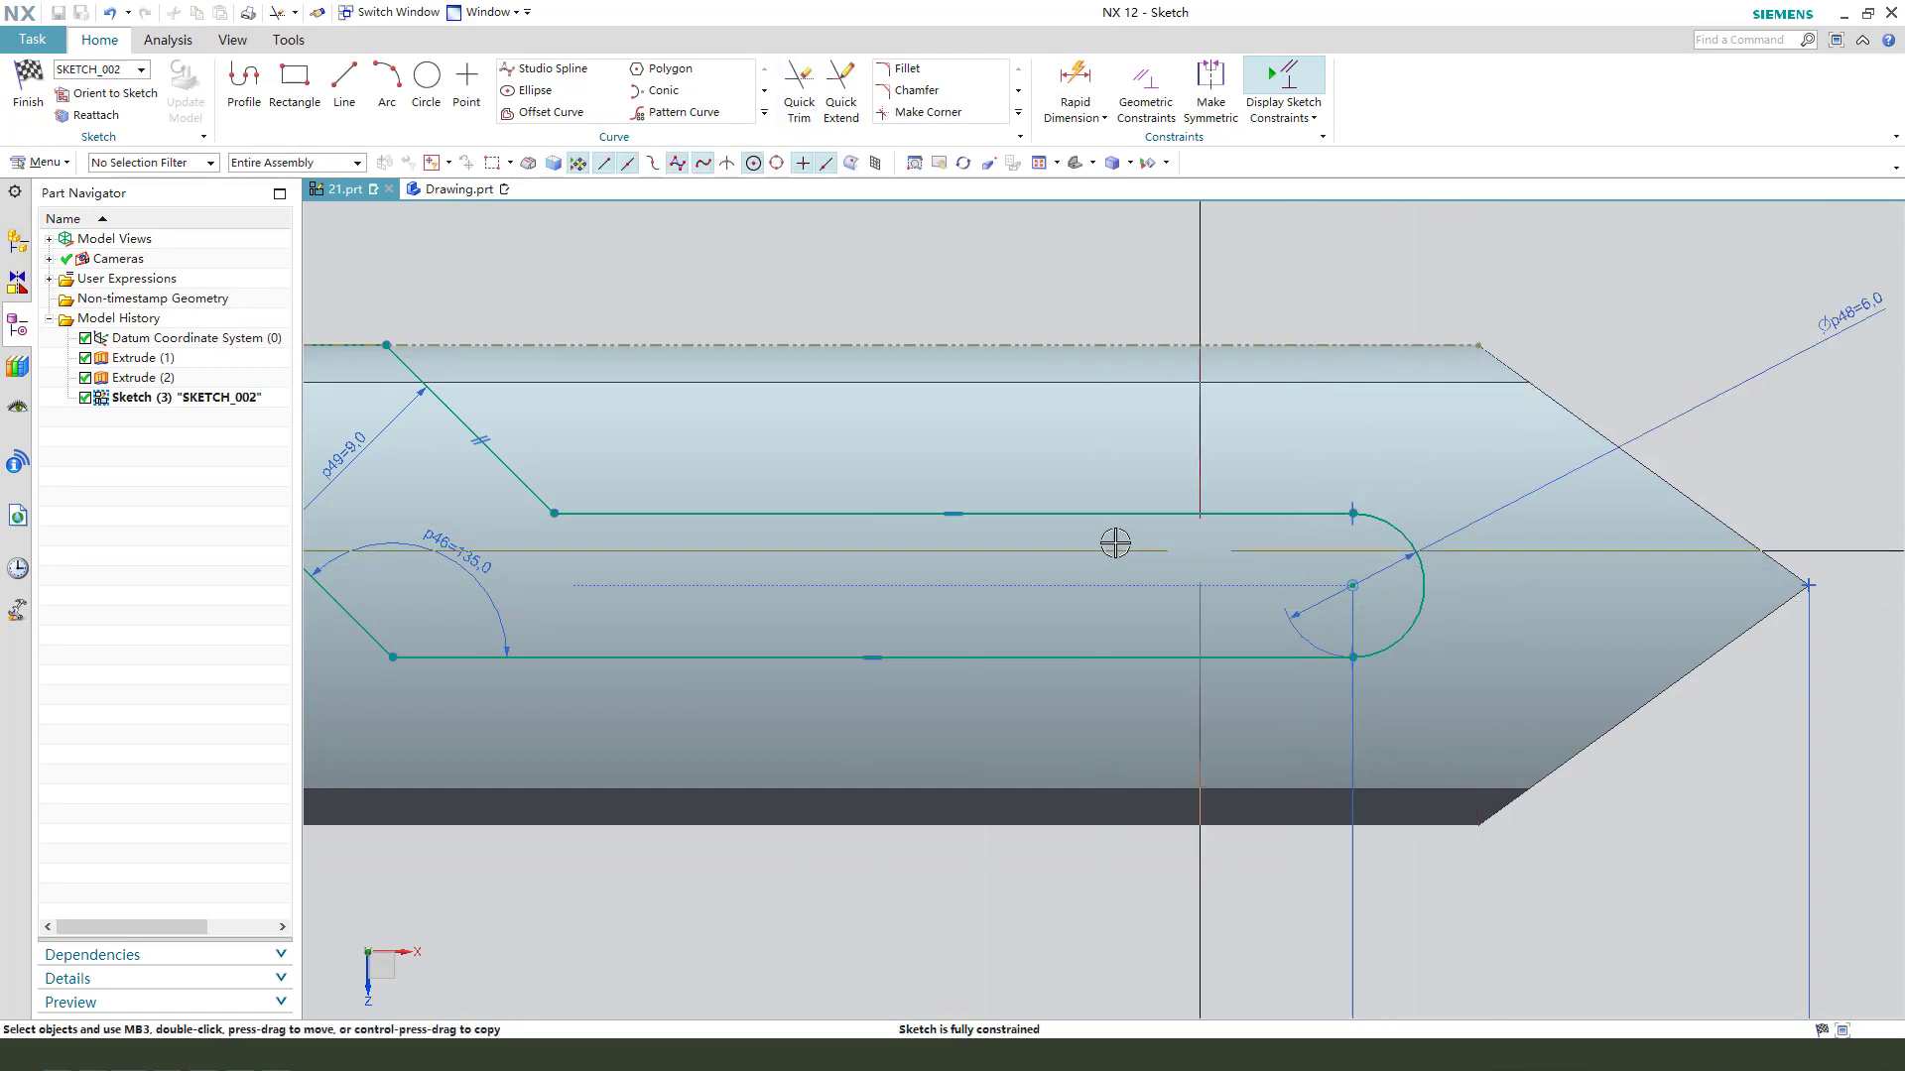
pyautogui.scroll(-3, 1115, 543)
pyautogui.click(32, 99)
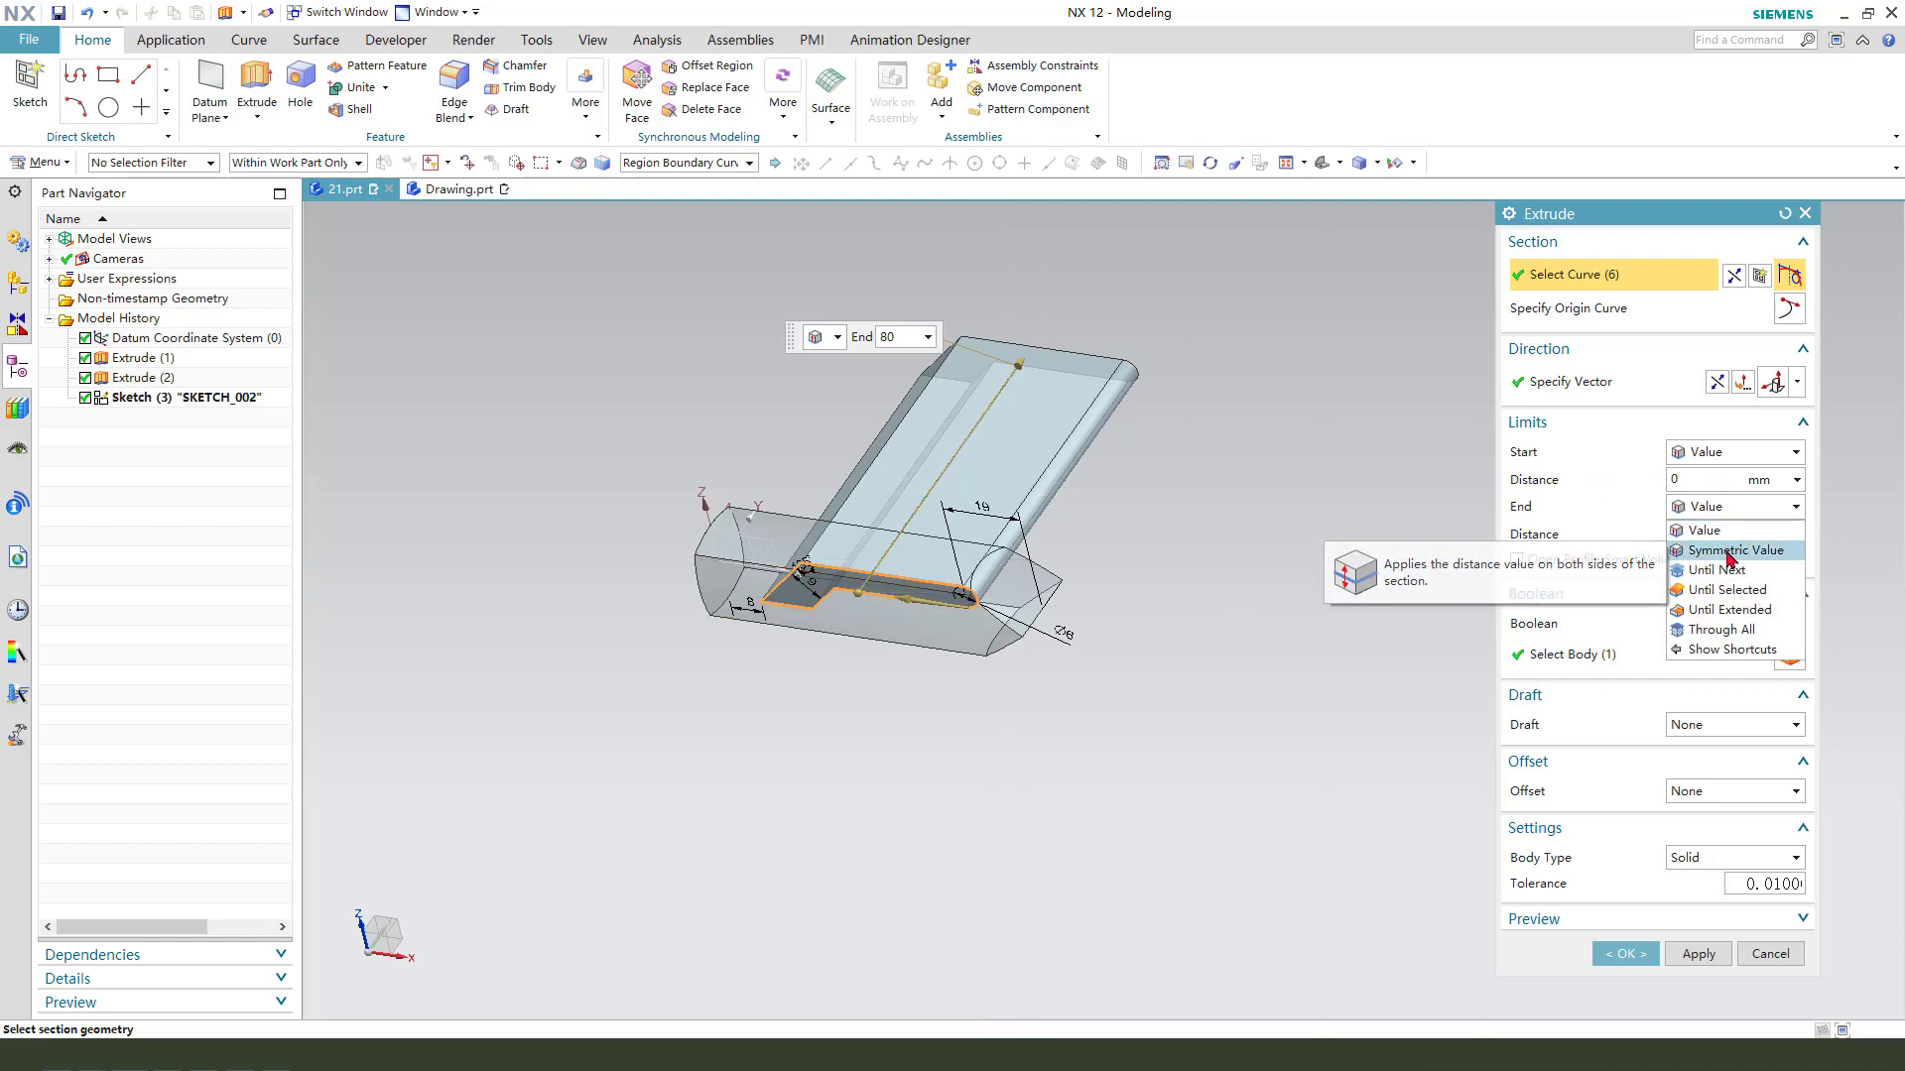
# - Cut the slot through the bar by extruding its profile symmetrically 80 mm and subtracting it from the body
pyautogui.click(1731, 551)
pyautogui.click(1627, 600)
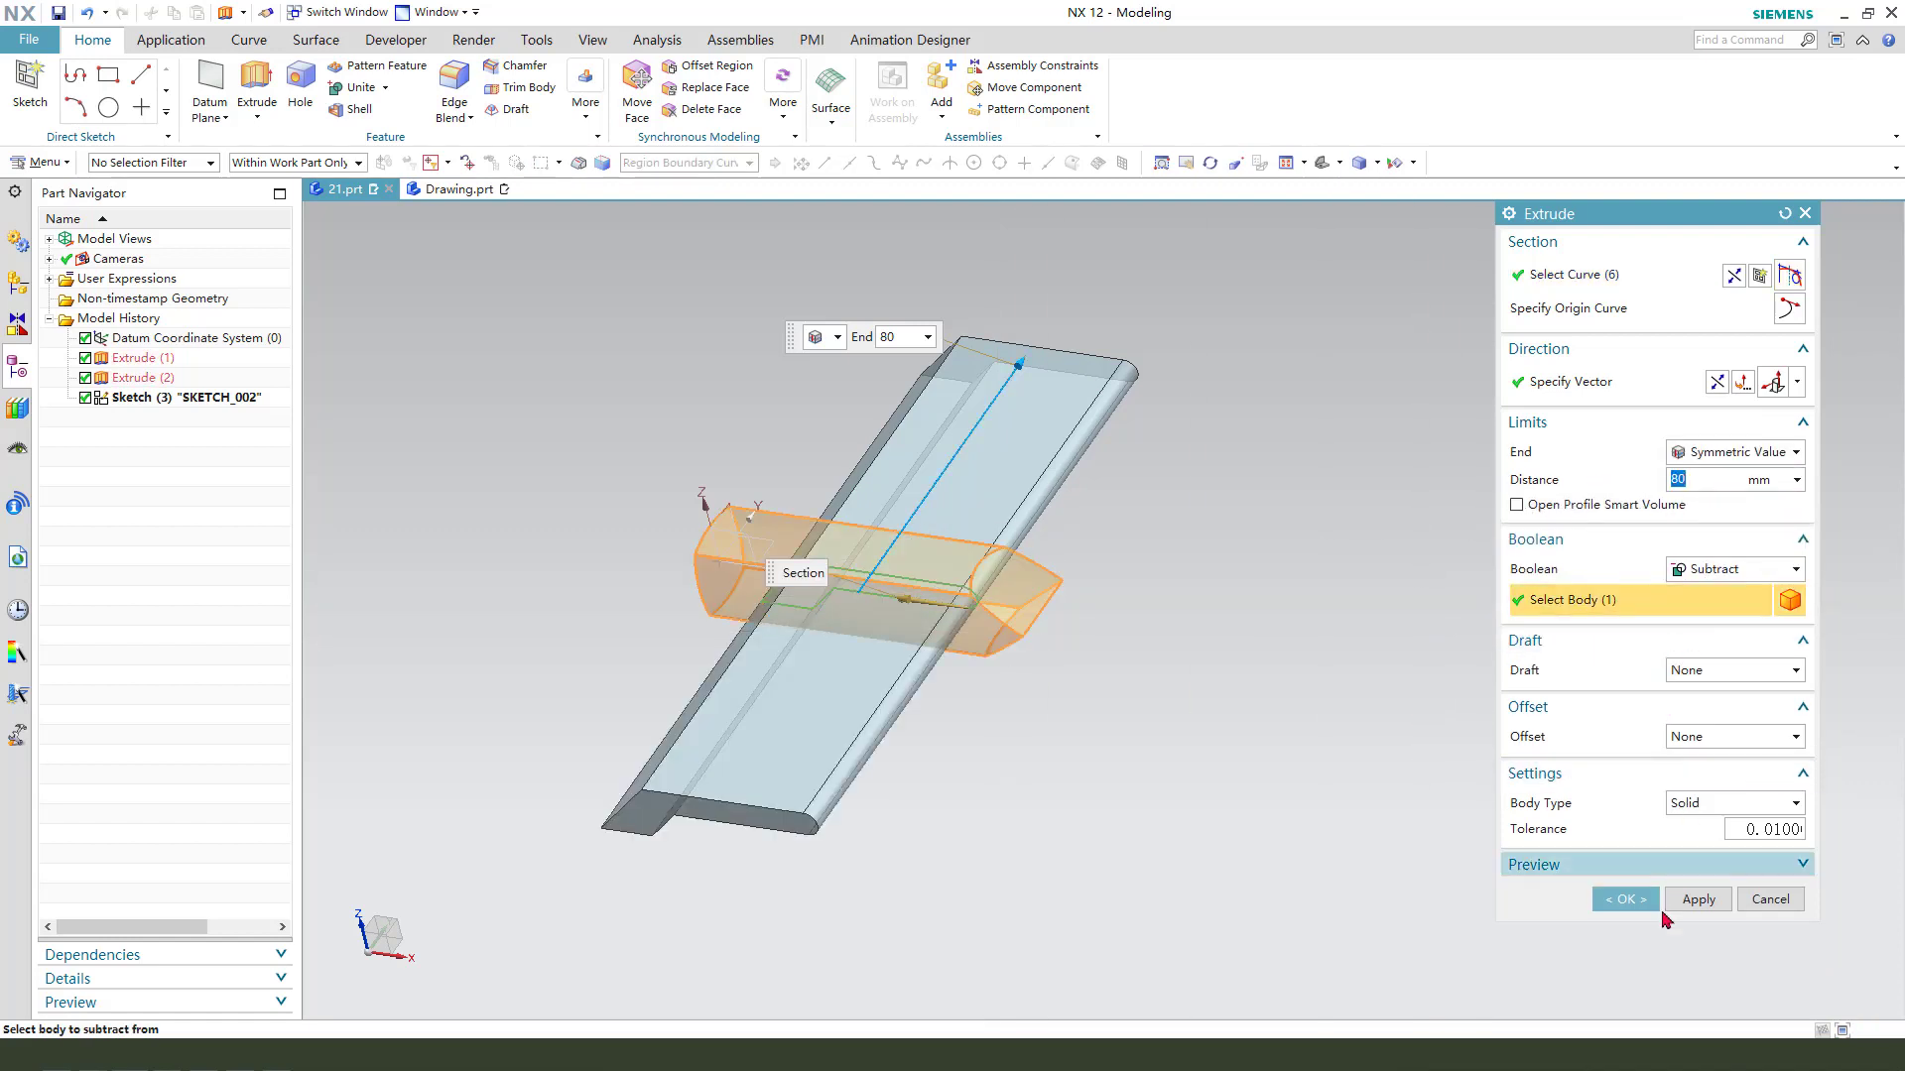
pyautogui.click(1632, 903)
pyautogui.moveTo(1254, 840); pyautogui.dragTo(1054, 542, button='middle')
pyautogui.moveTo(812, 645); pyautogui.dragTo(898, 667, button='middle')
pyautogui.scroll(1, 861, 657)
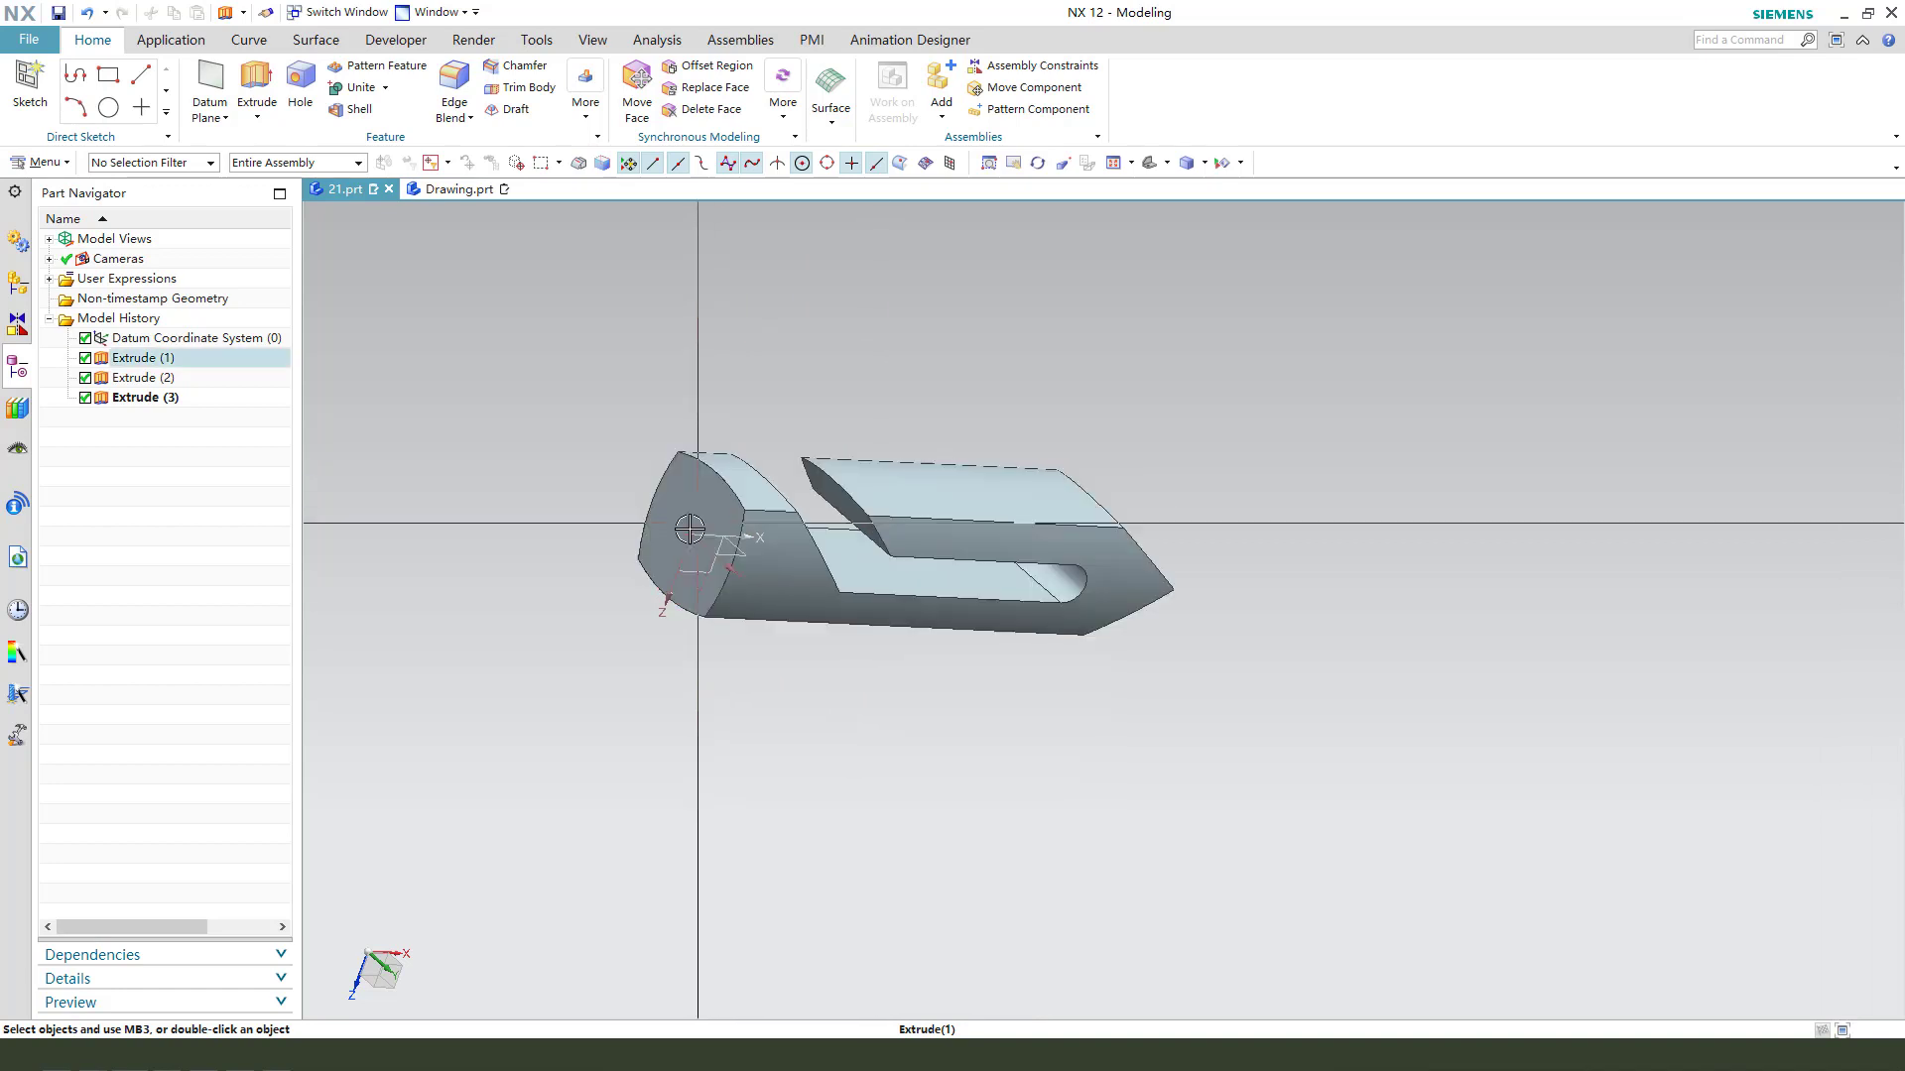
# - Start a new Extrude with single-curve selection and open its section sketch on the bar's flat end face
pyautogui.click(256, 90)
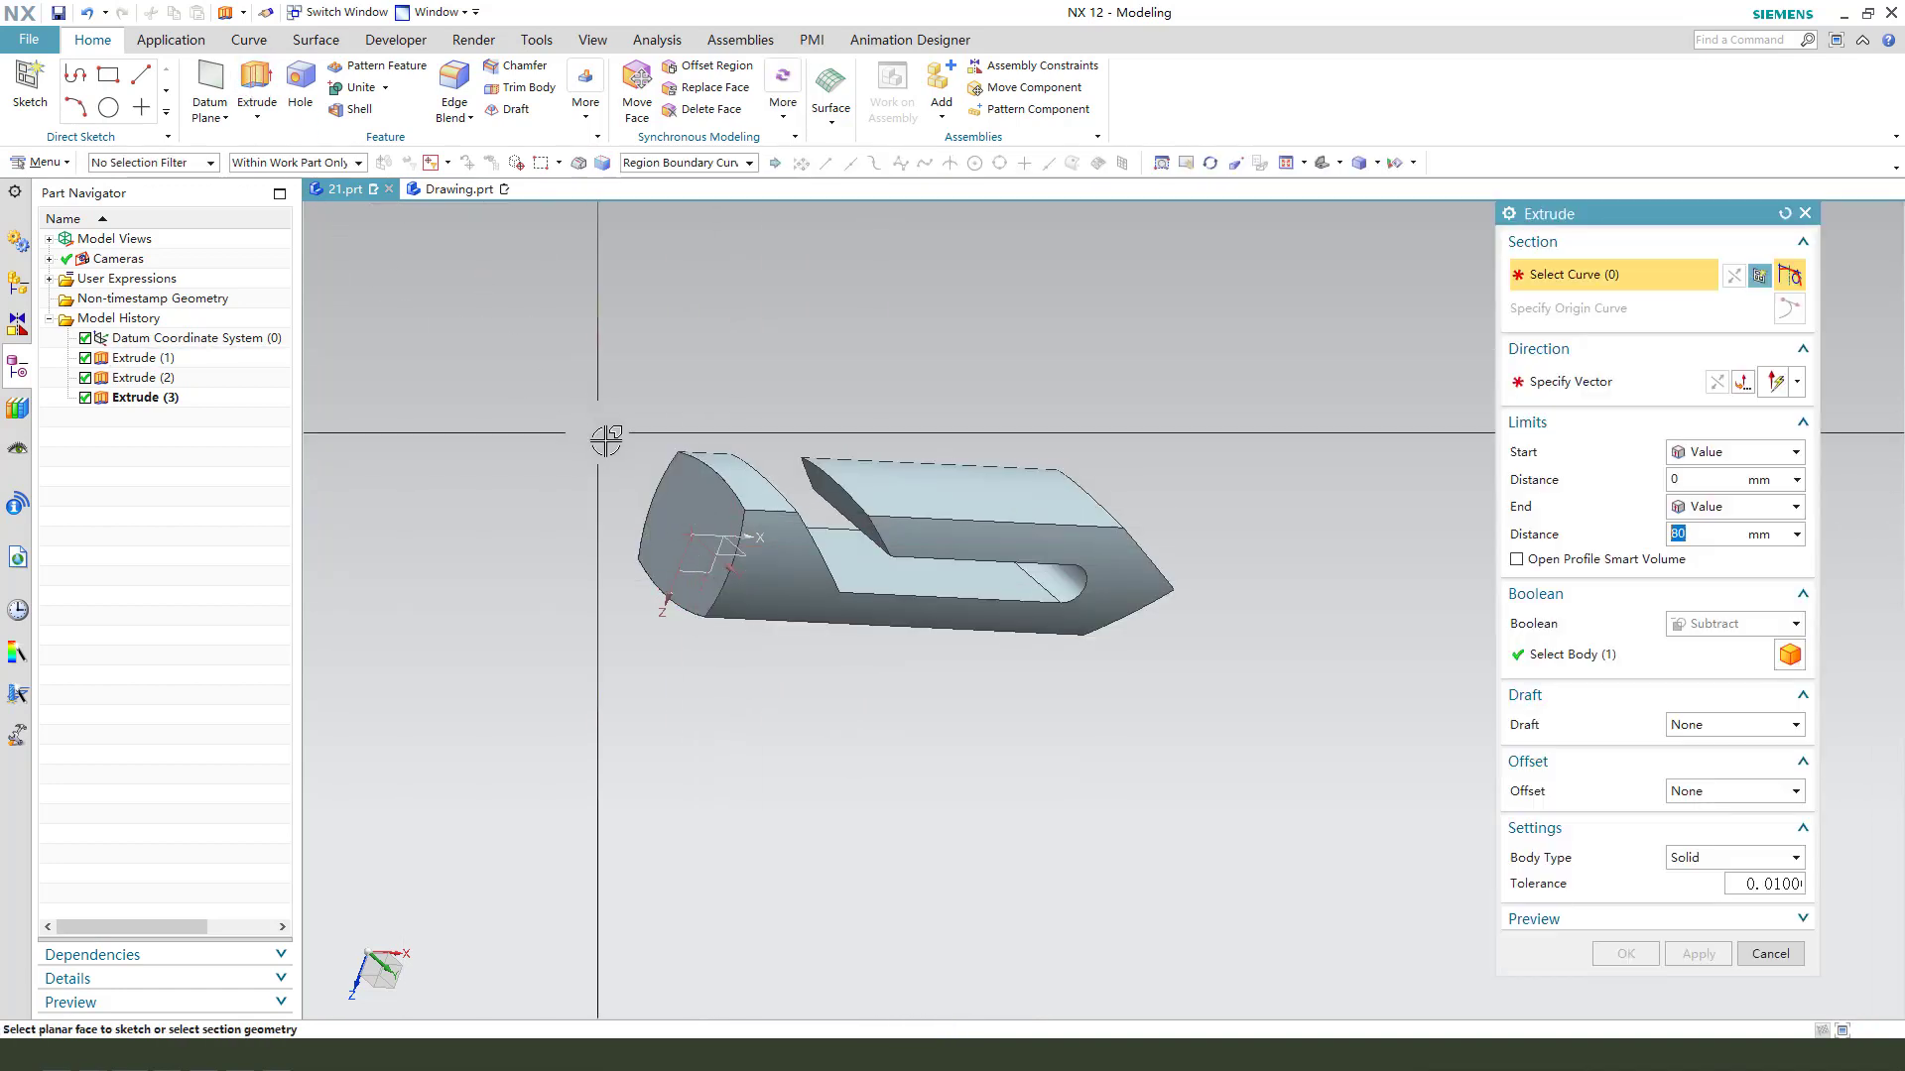
pyautogui.click(699, 478)
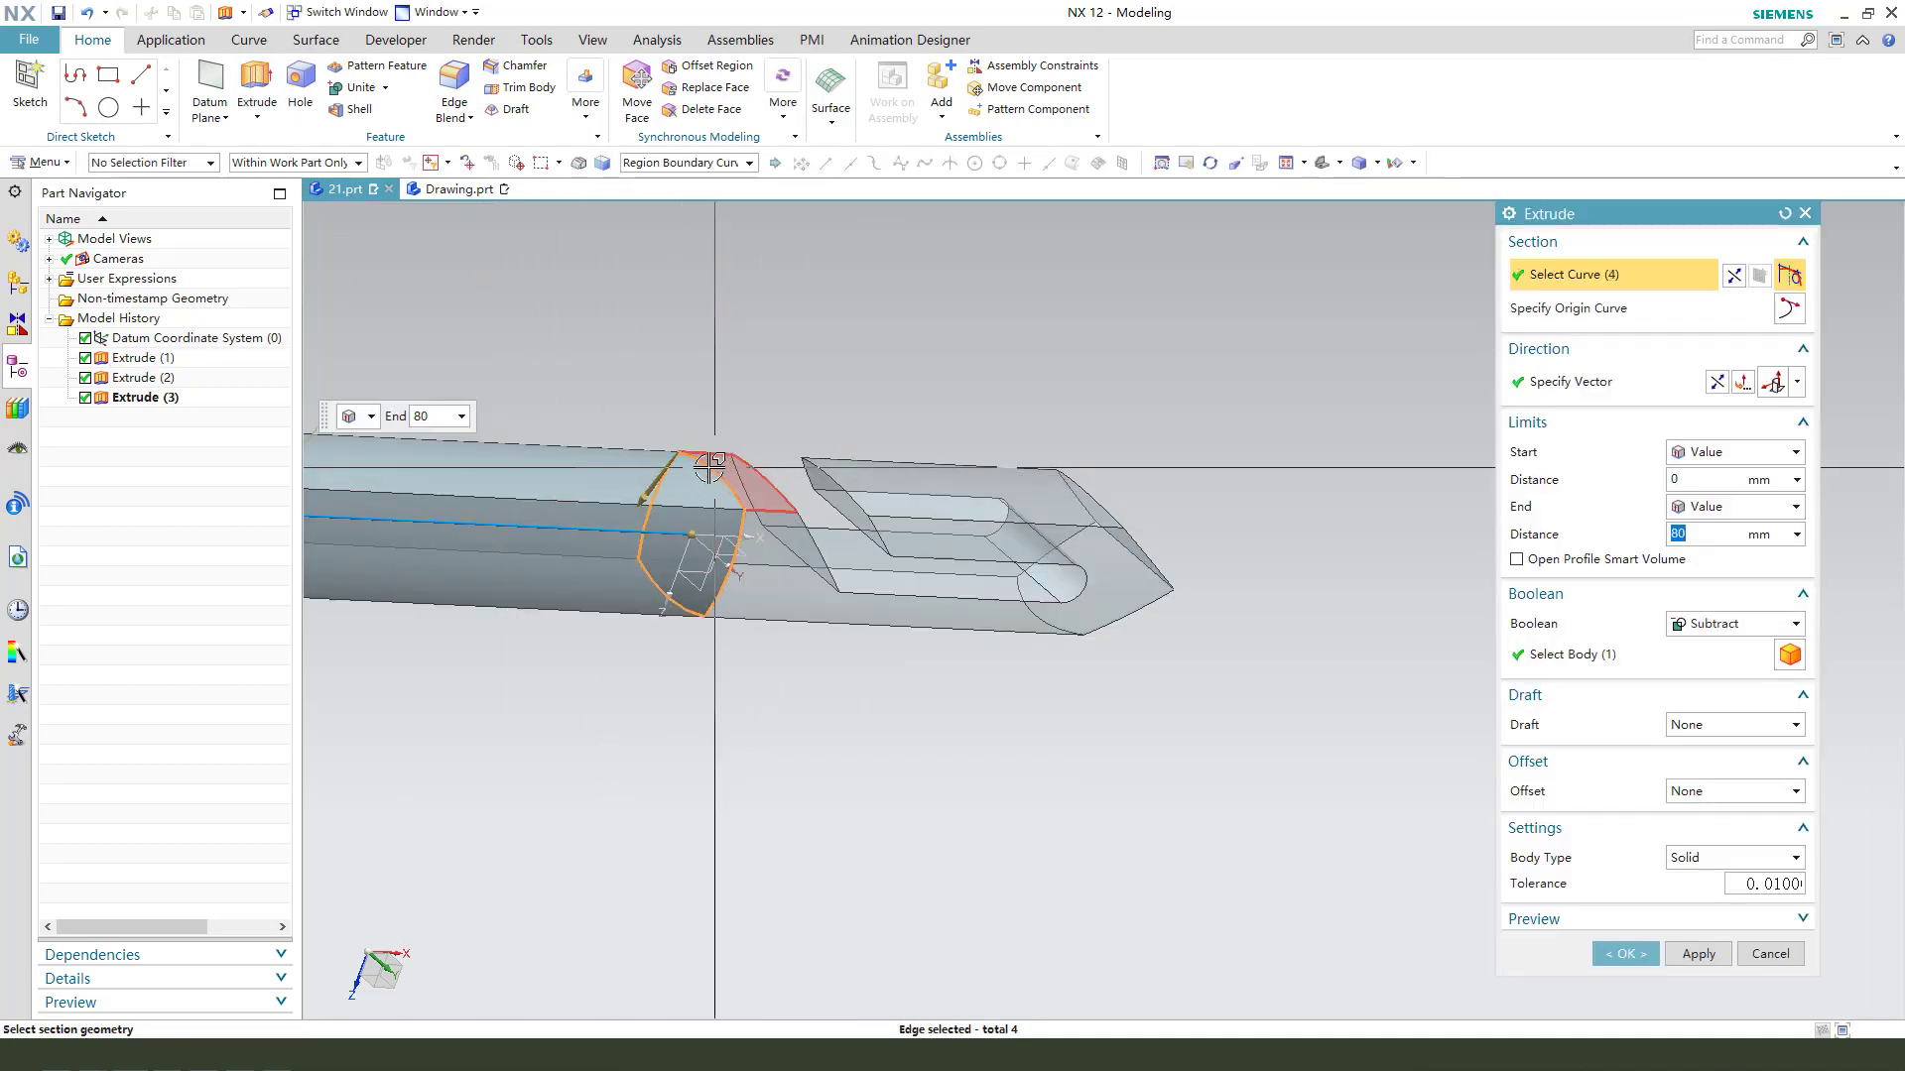
pyautogui.keyDown('shift'); pyautogui.click(705, 474); pyautogui.keyUp('shift')
pyautogui.click(685, 167)
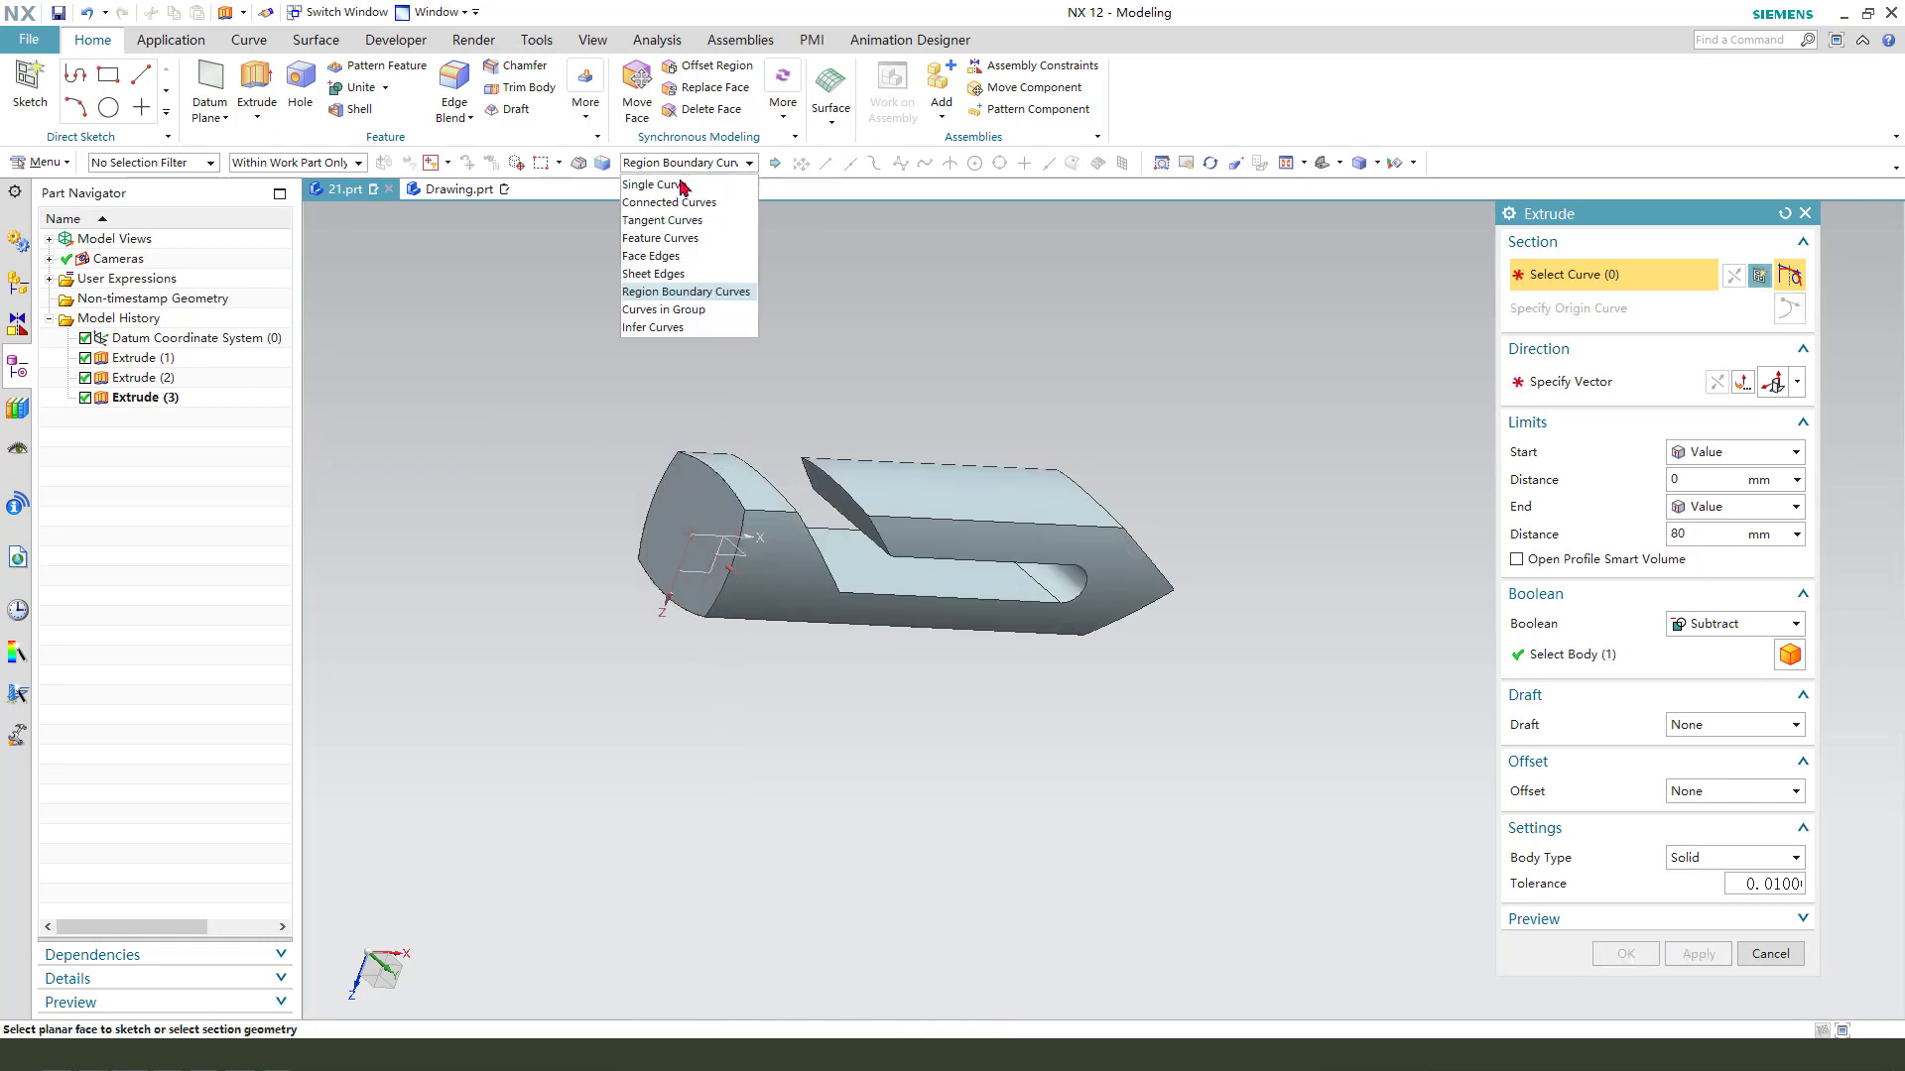
pyautogui.click(676, 190)
pyautogui.click(702, 523)
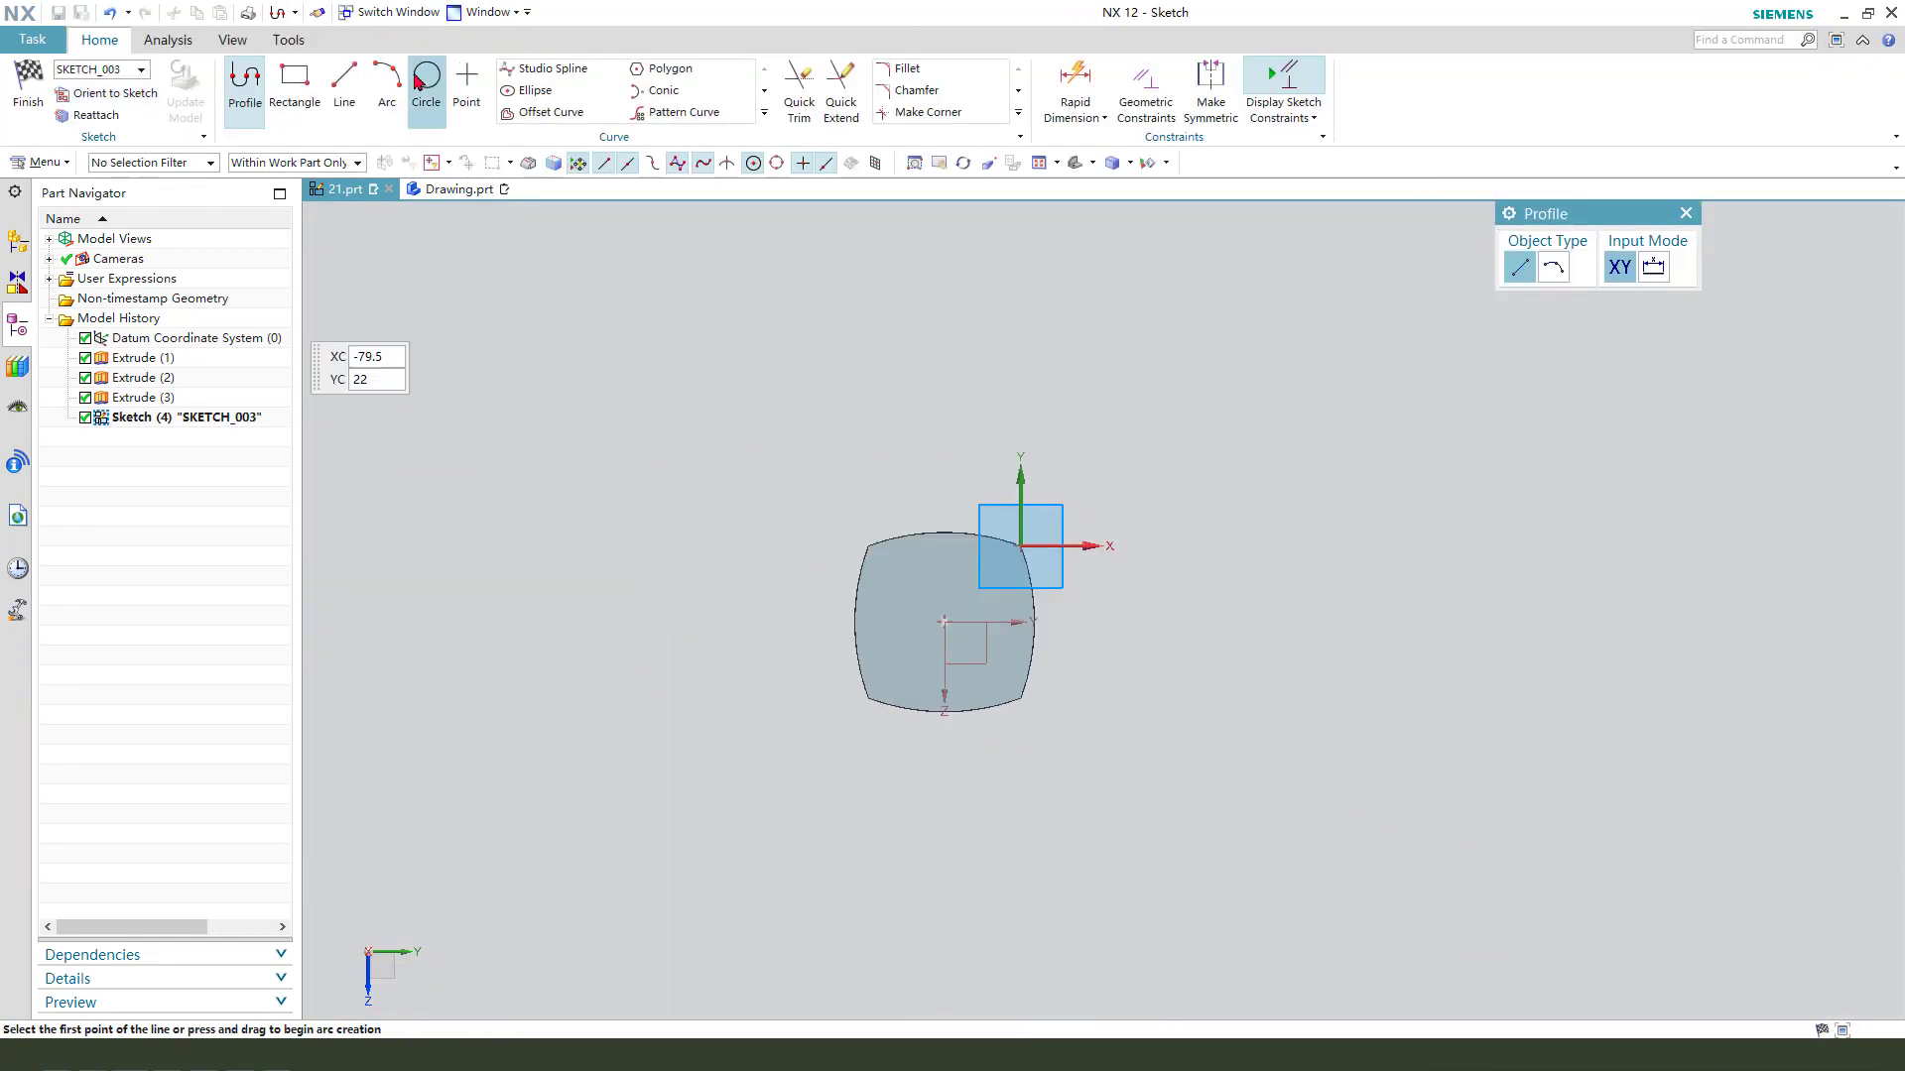
# - Draw a circle centred on the end face and set its diameter to 10 mm
pyautogui.click(424, 80)
pyautogui.click(953, 623)
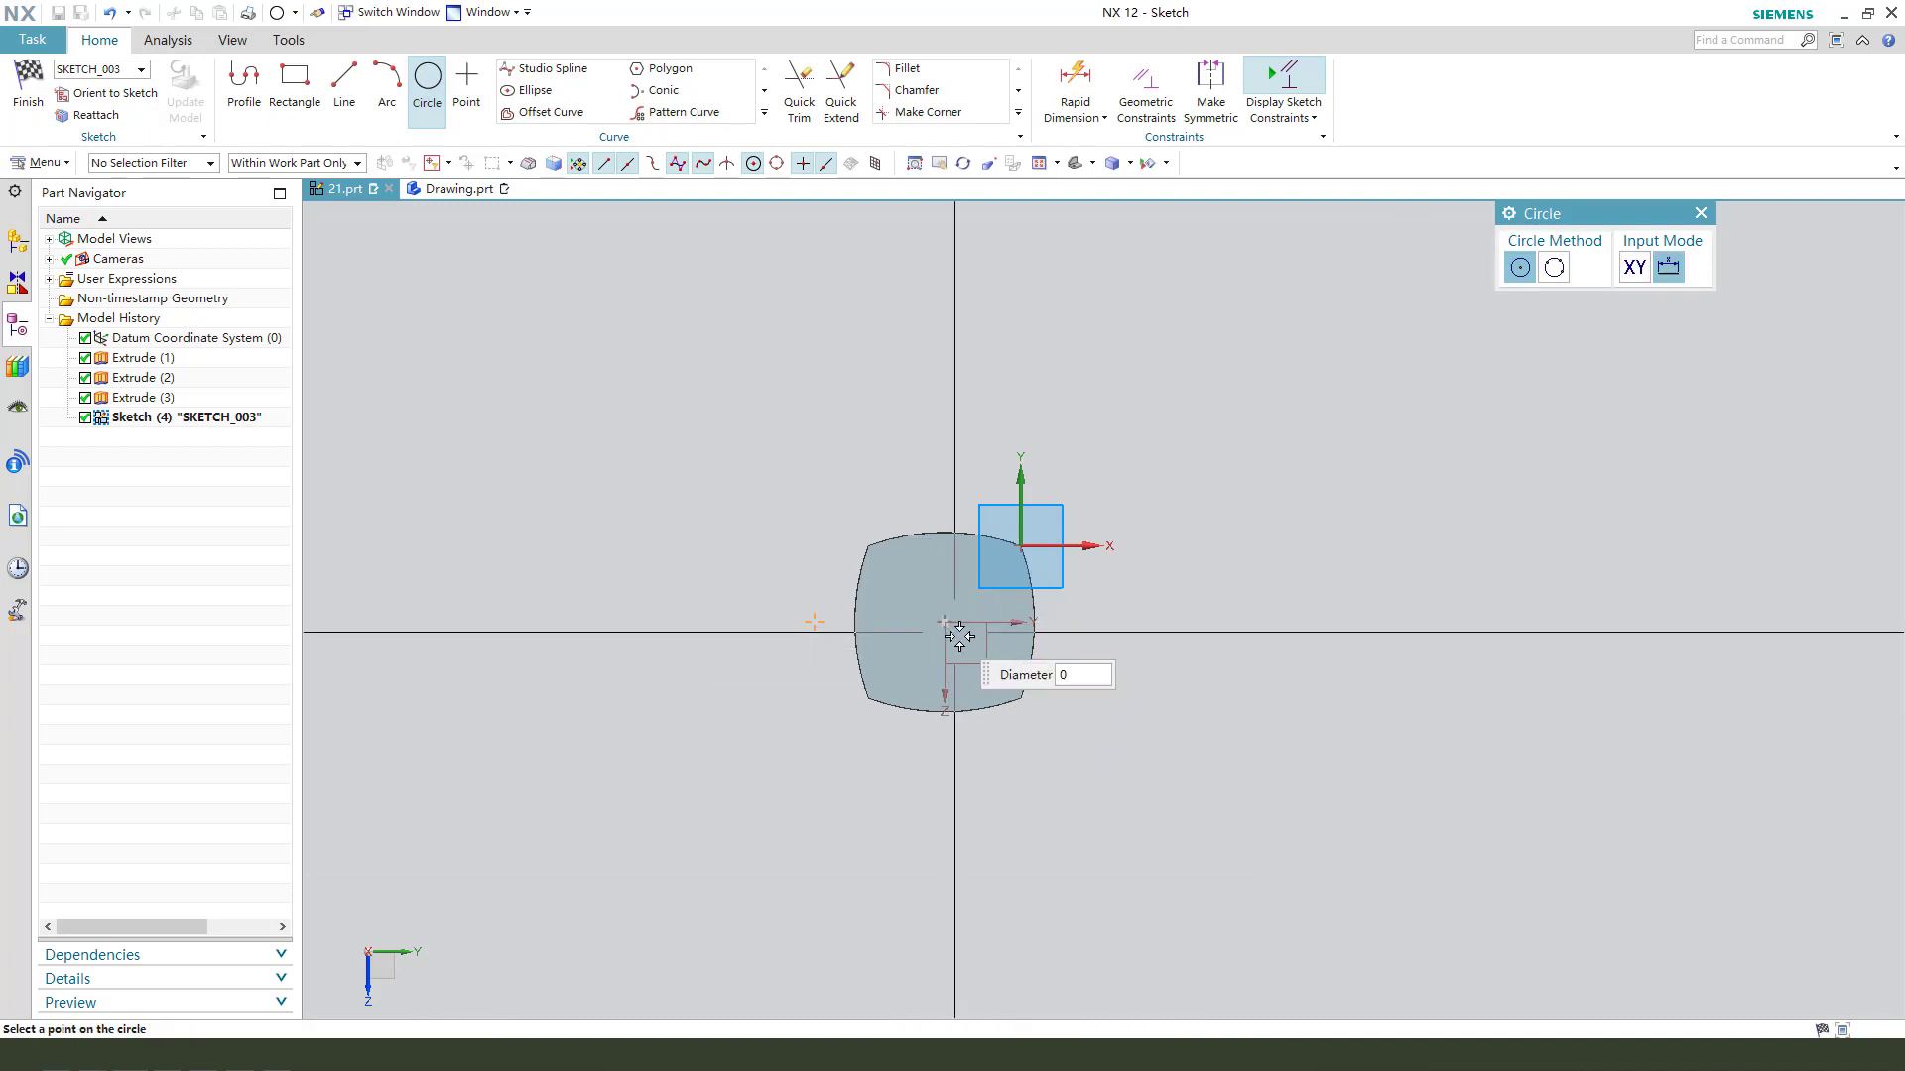
pyautogui.click(1073, 793)
pyautogui.press('Escape')
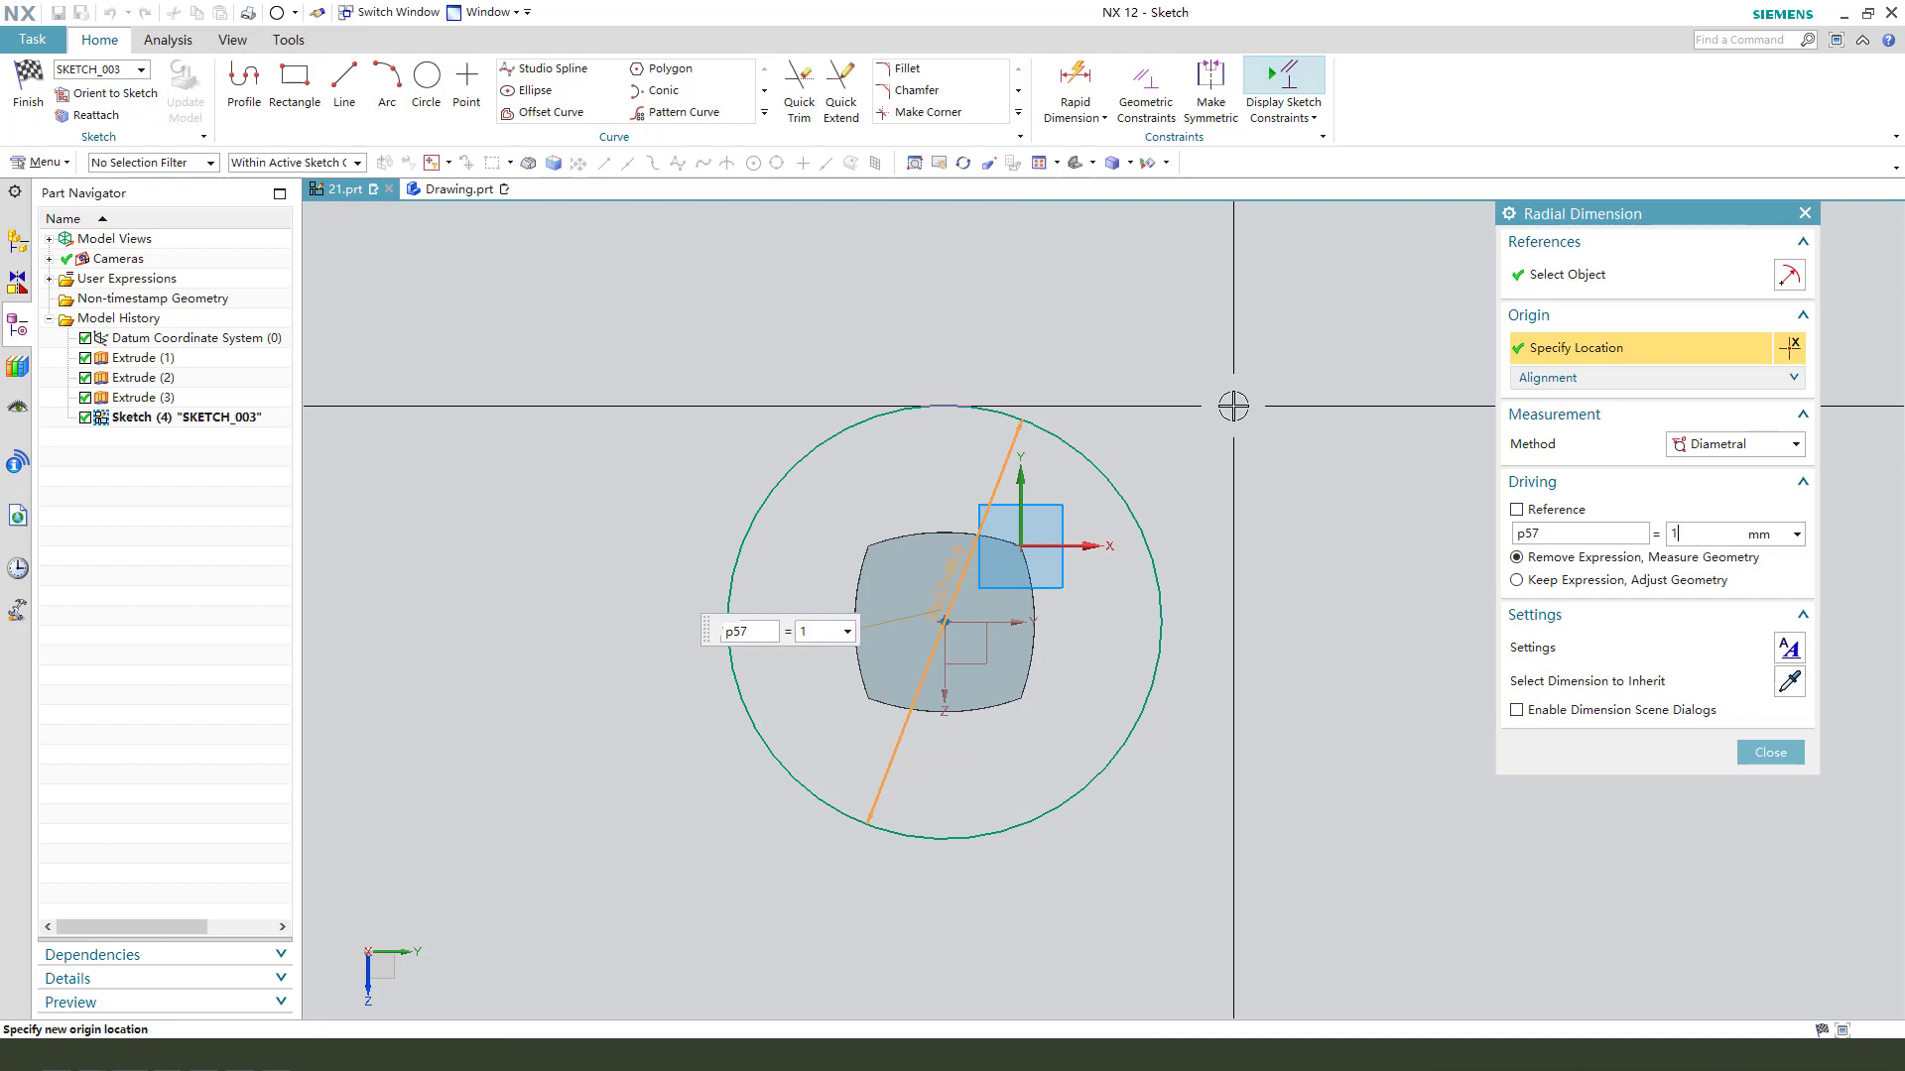
pyautogui.write('0')
pyautogui.press('Return')
pyautogui.press('Escape')
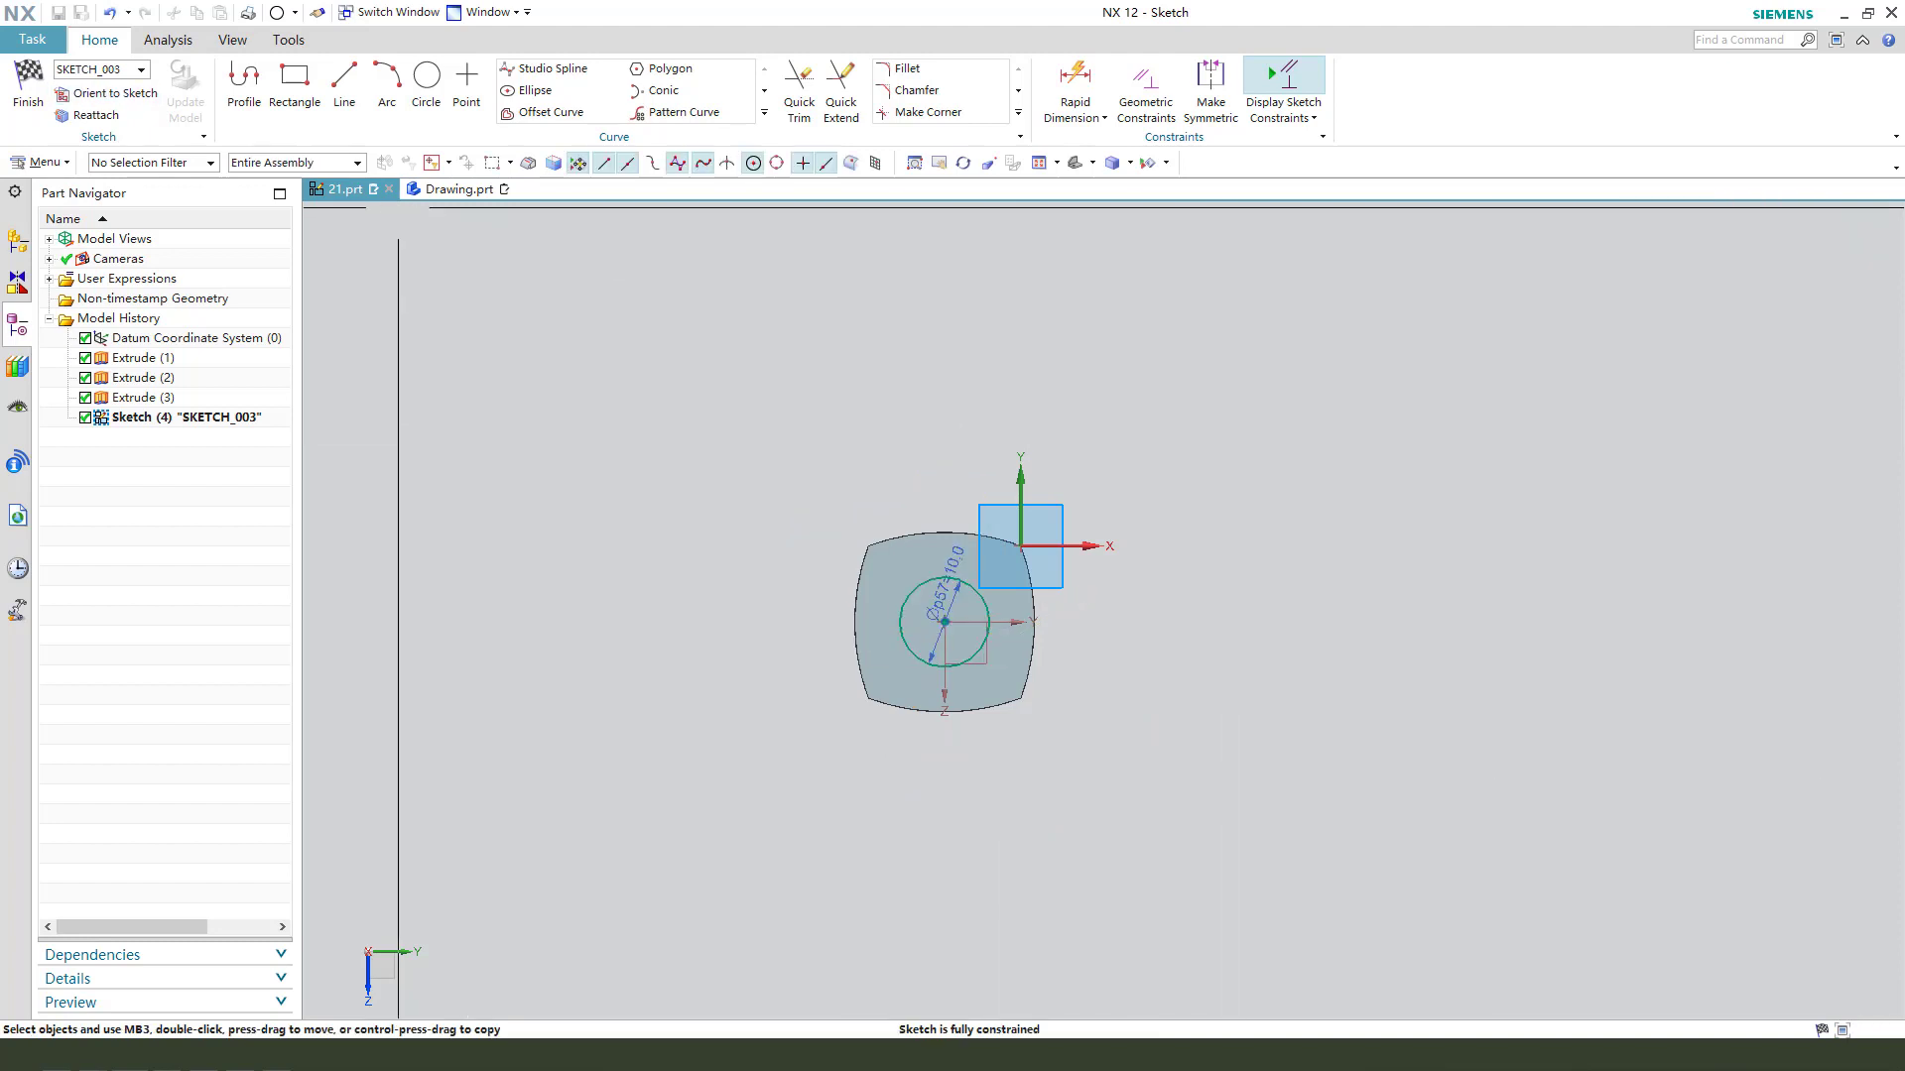
# - Finish the circle sketch and extrude it 12 mm outward from the end face, united with the bar
pyautogui.click(28, 88)
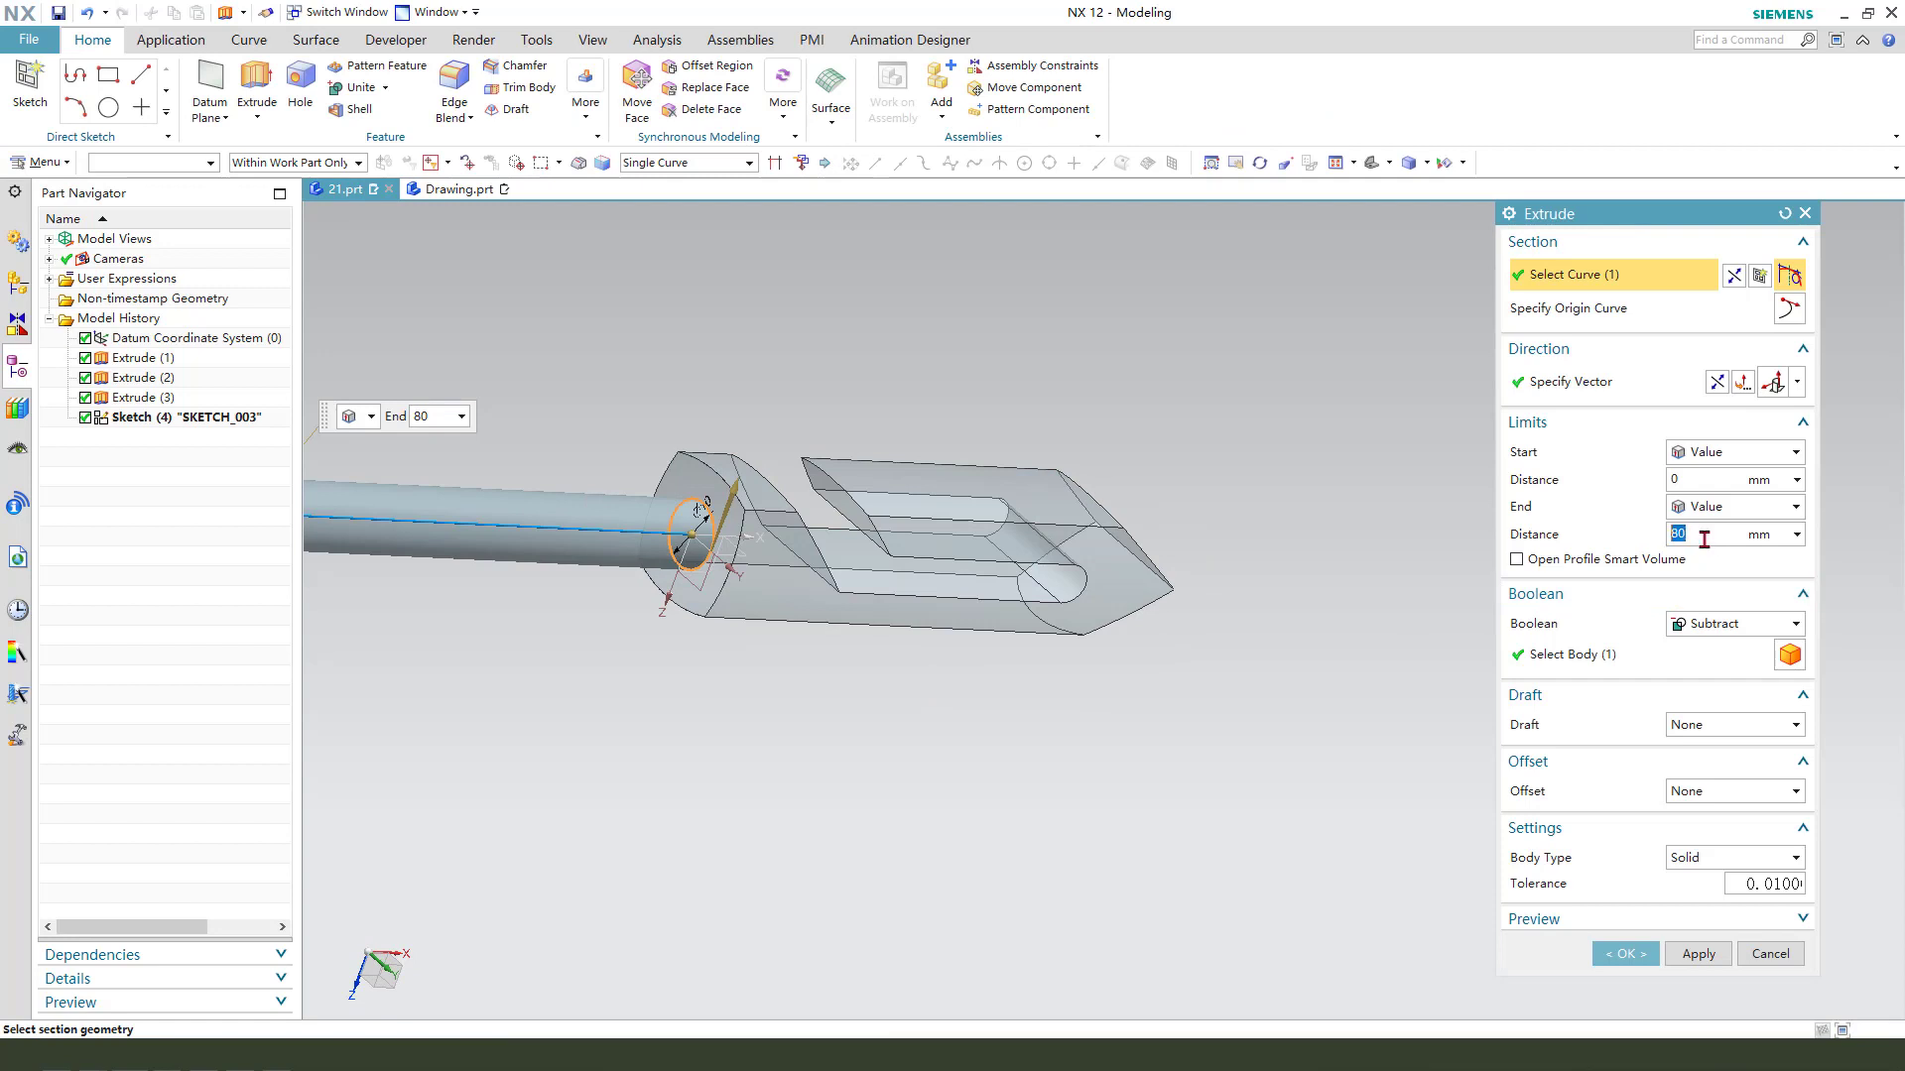
pyautogui.click(1713, 539)
pyautogui.write('12')
pyautogui.press('Return')
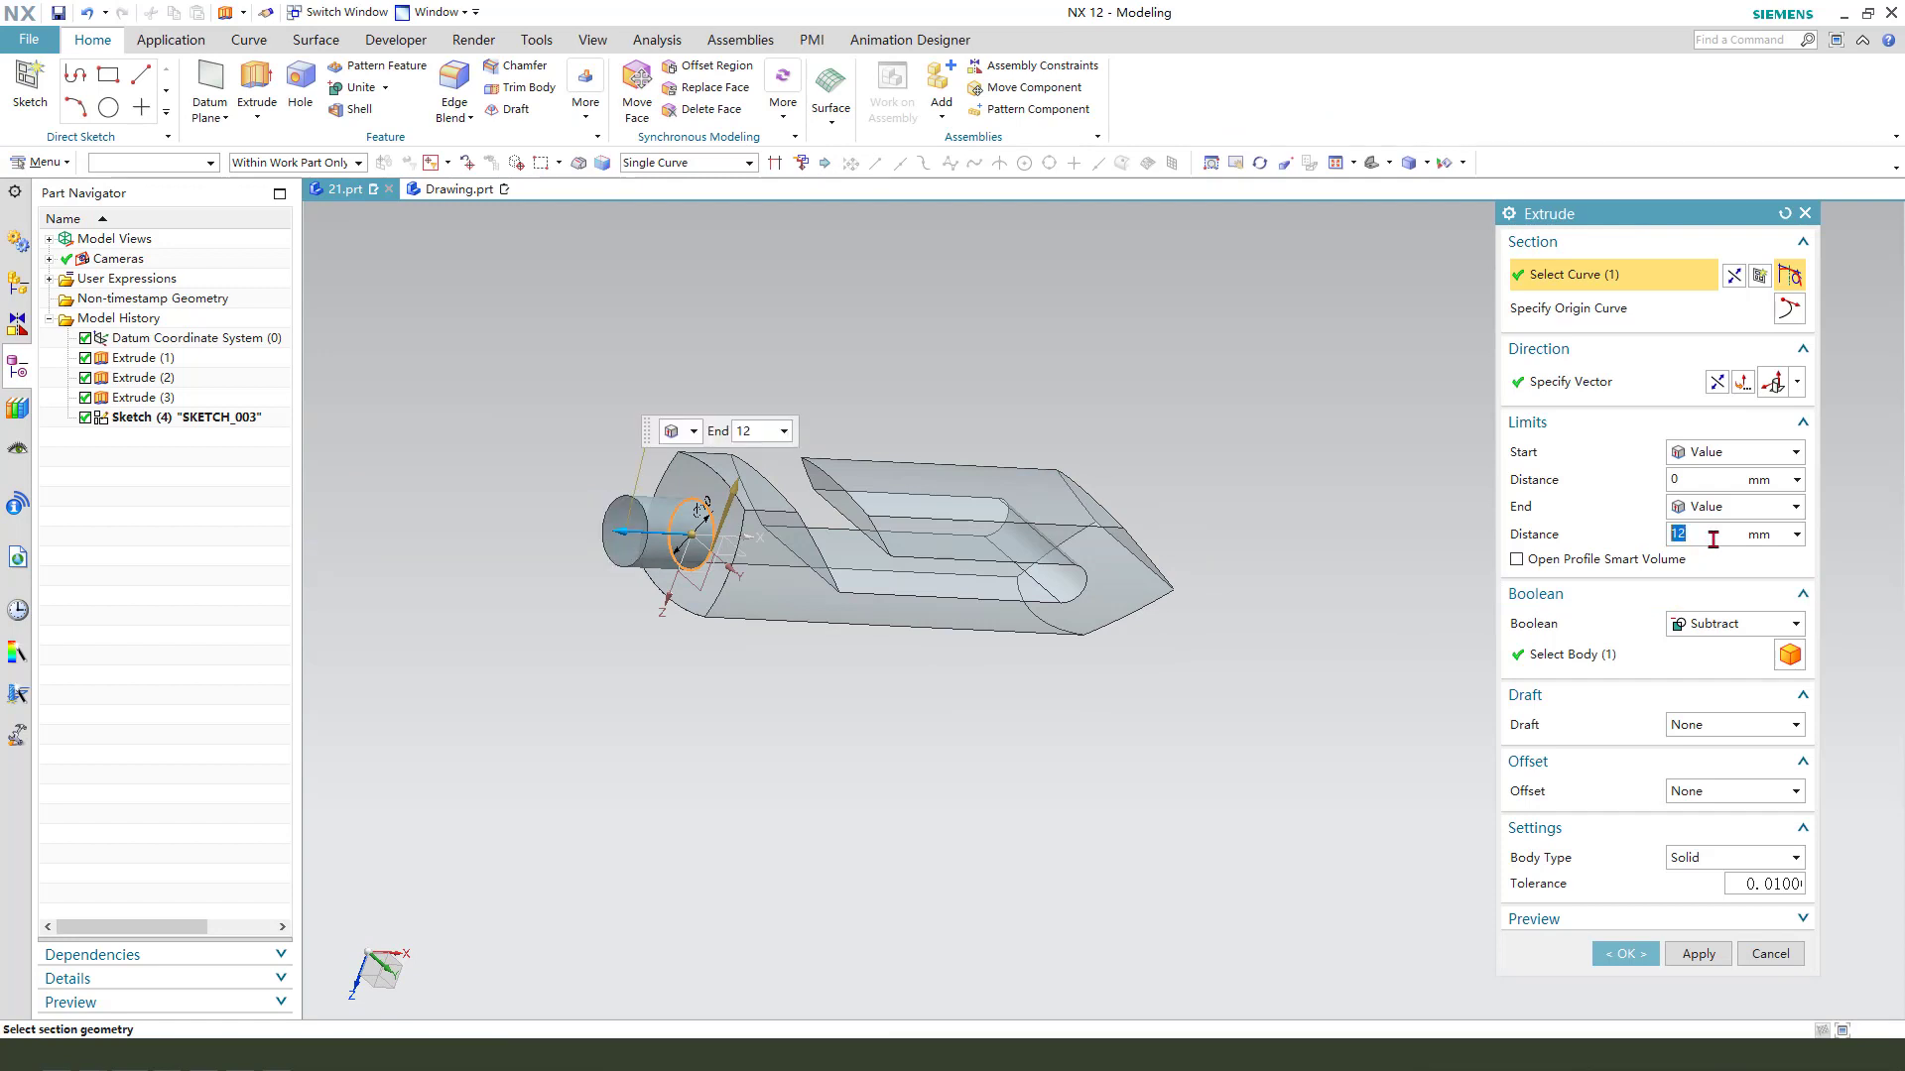
pyautogui.click(1736, 624)
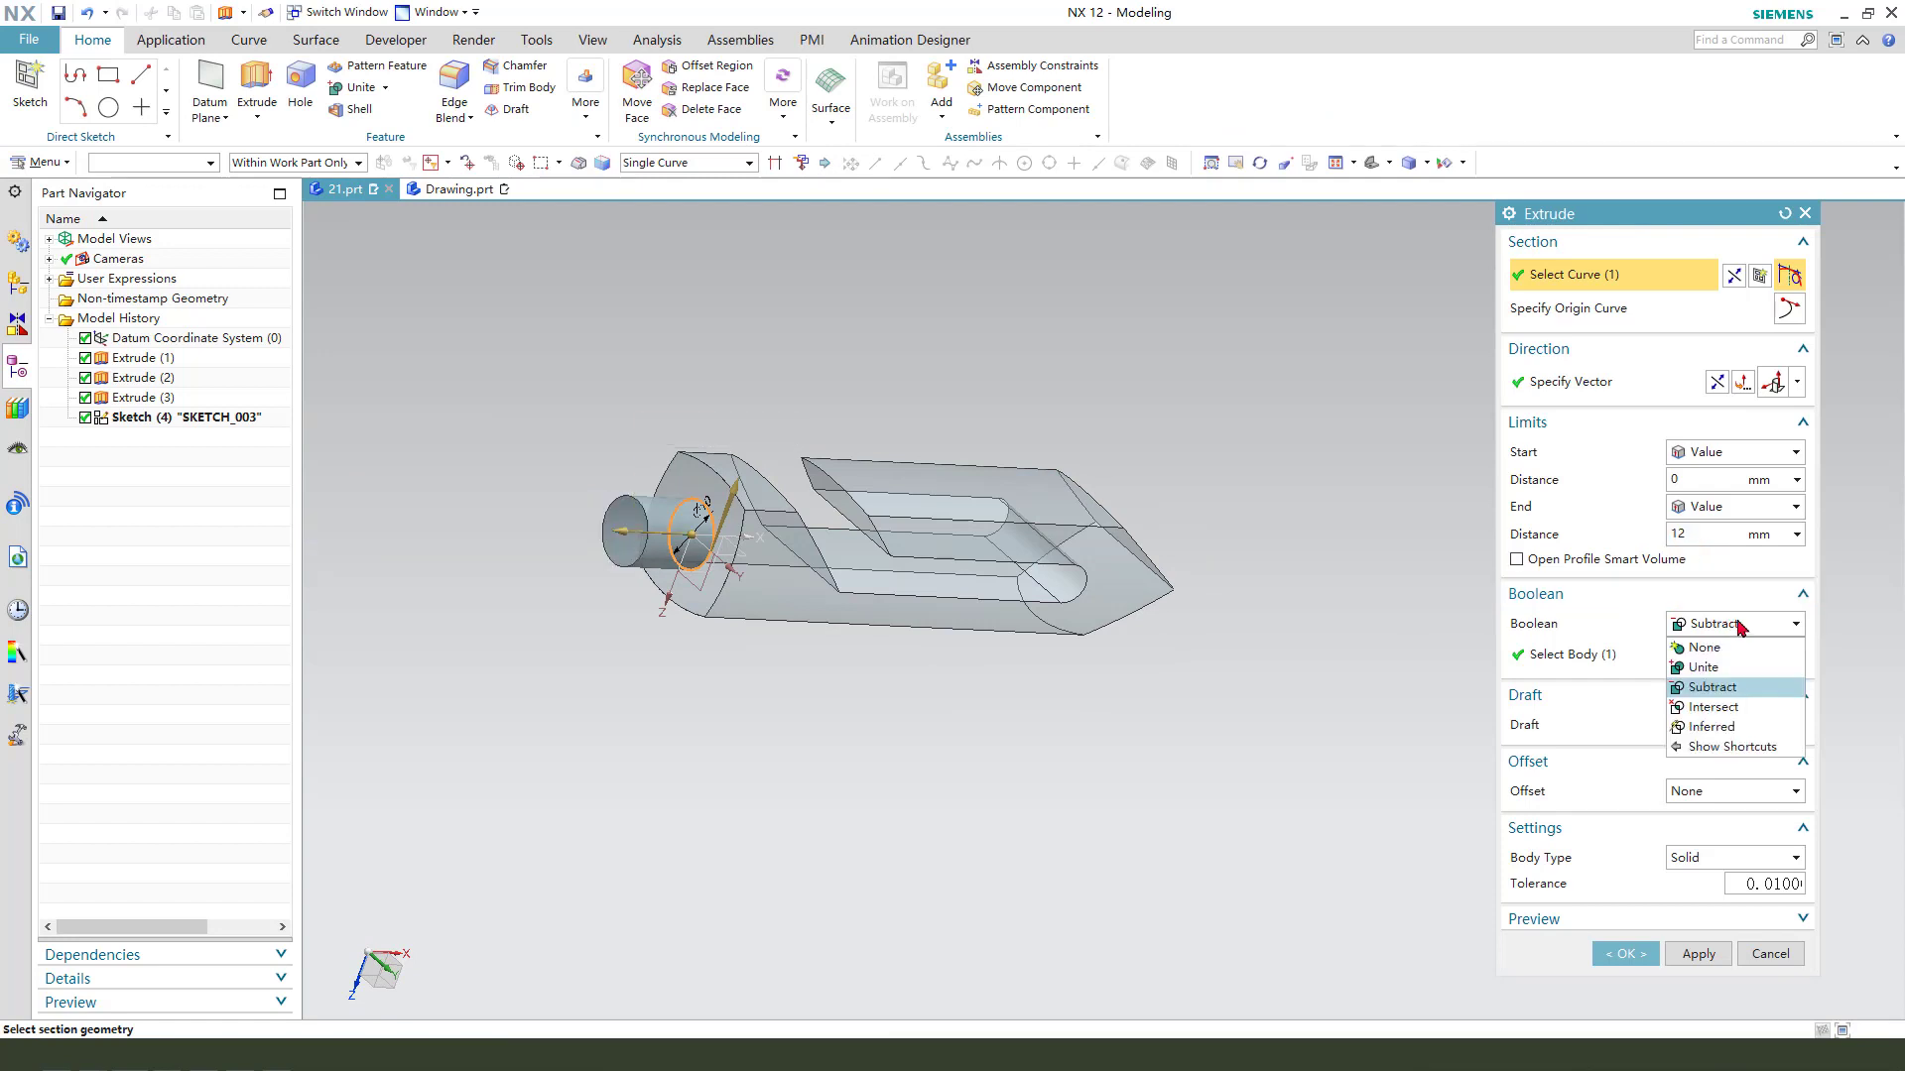
pyautogui.click(1716, 668)
pyautogui.click(1642, 959)
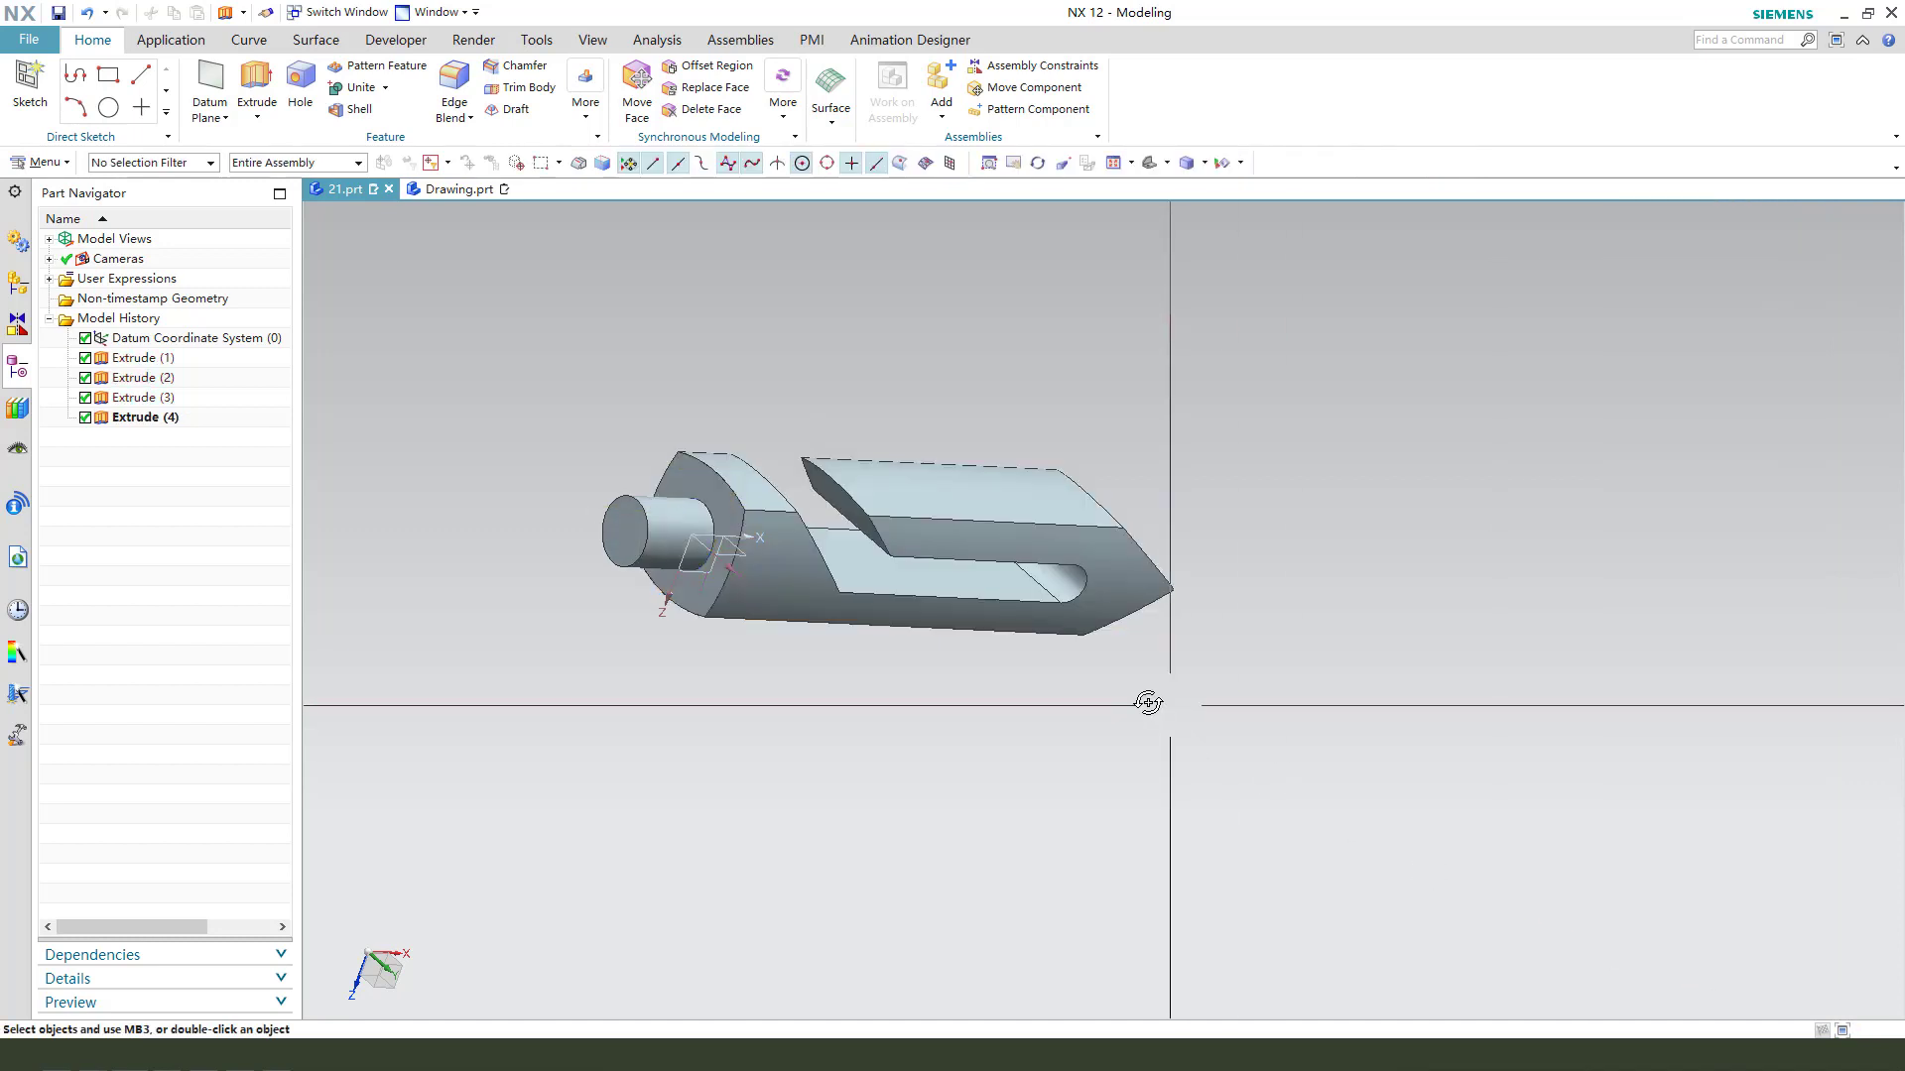
# - Start a Revolve and open its section sketch on the XZ plane along the bar's axis
pyautogui.moveTo(1147, 698); pyautogui.dragTo(1080, 710, button='middle')
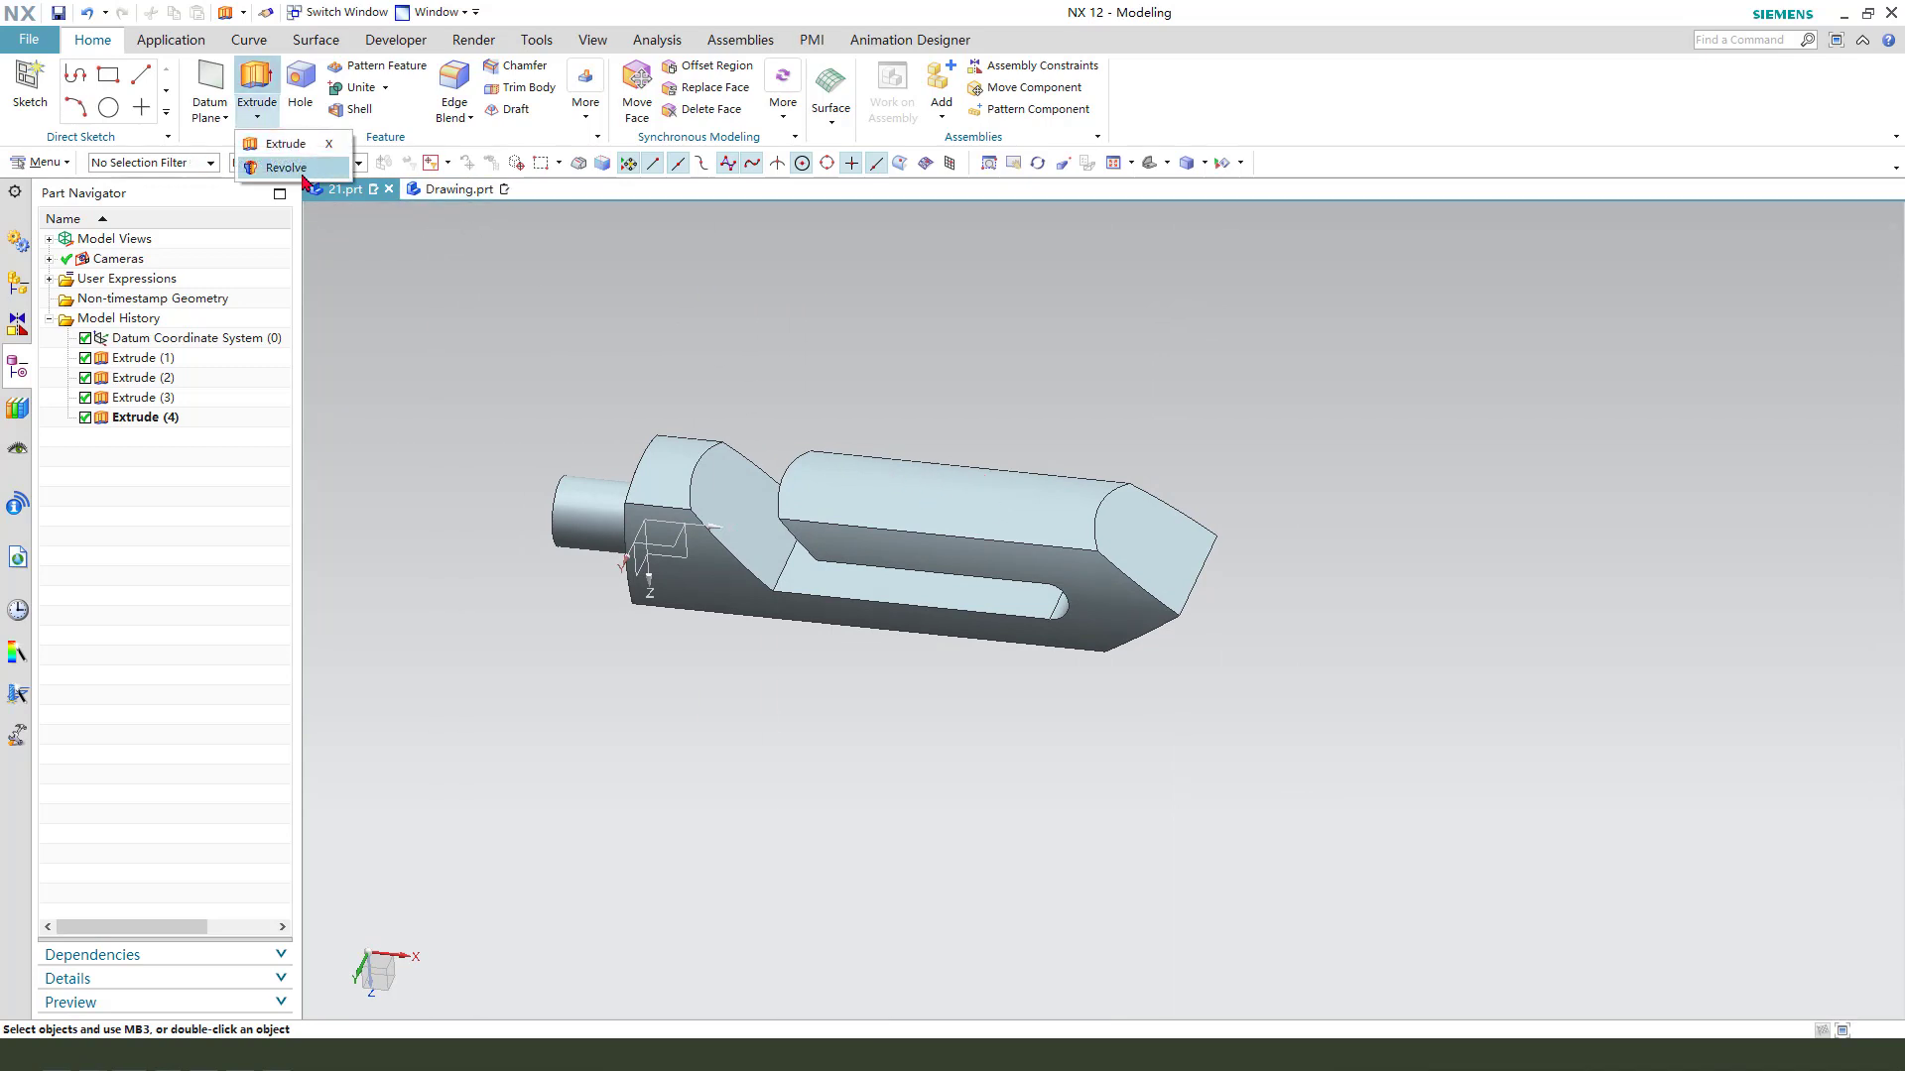
pyautogui.click(286, 168)
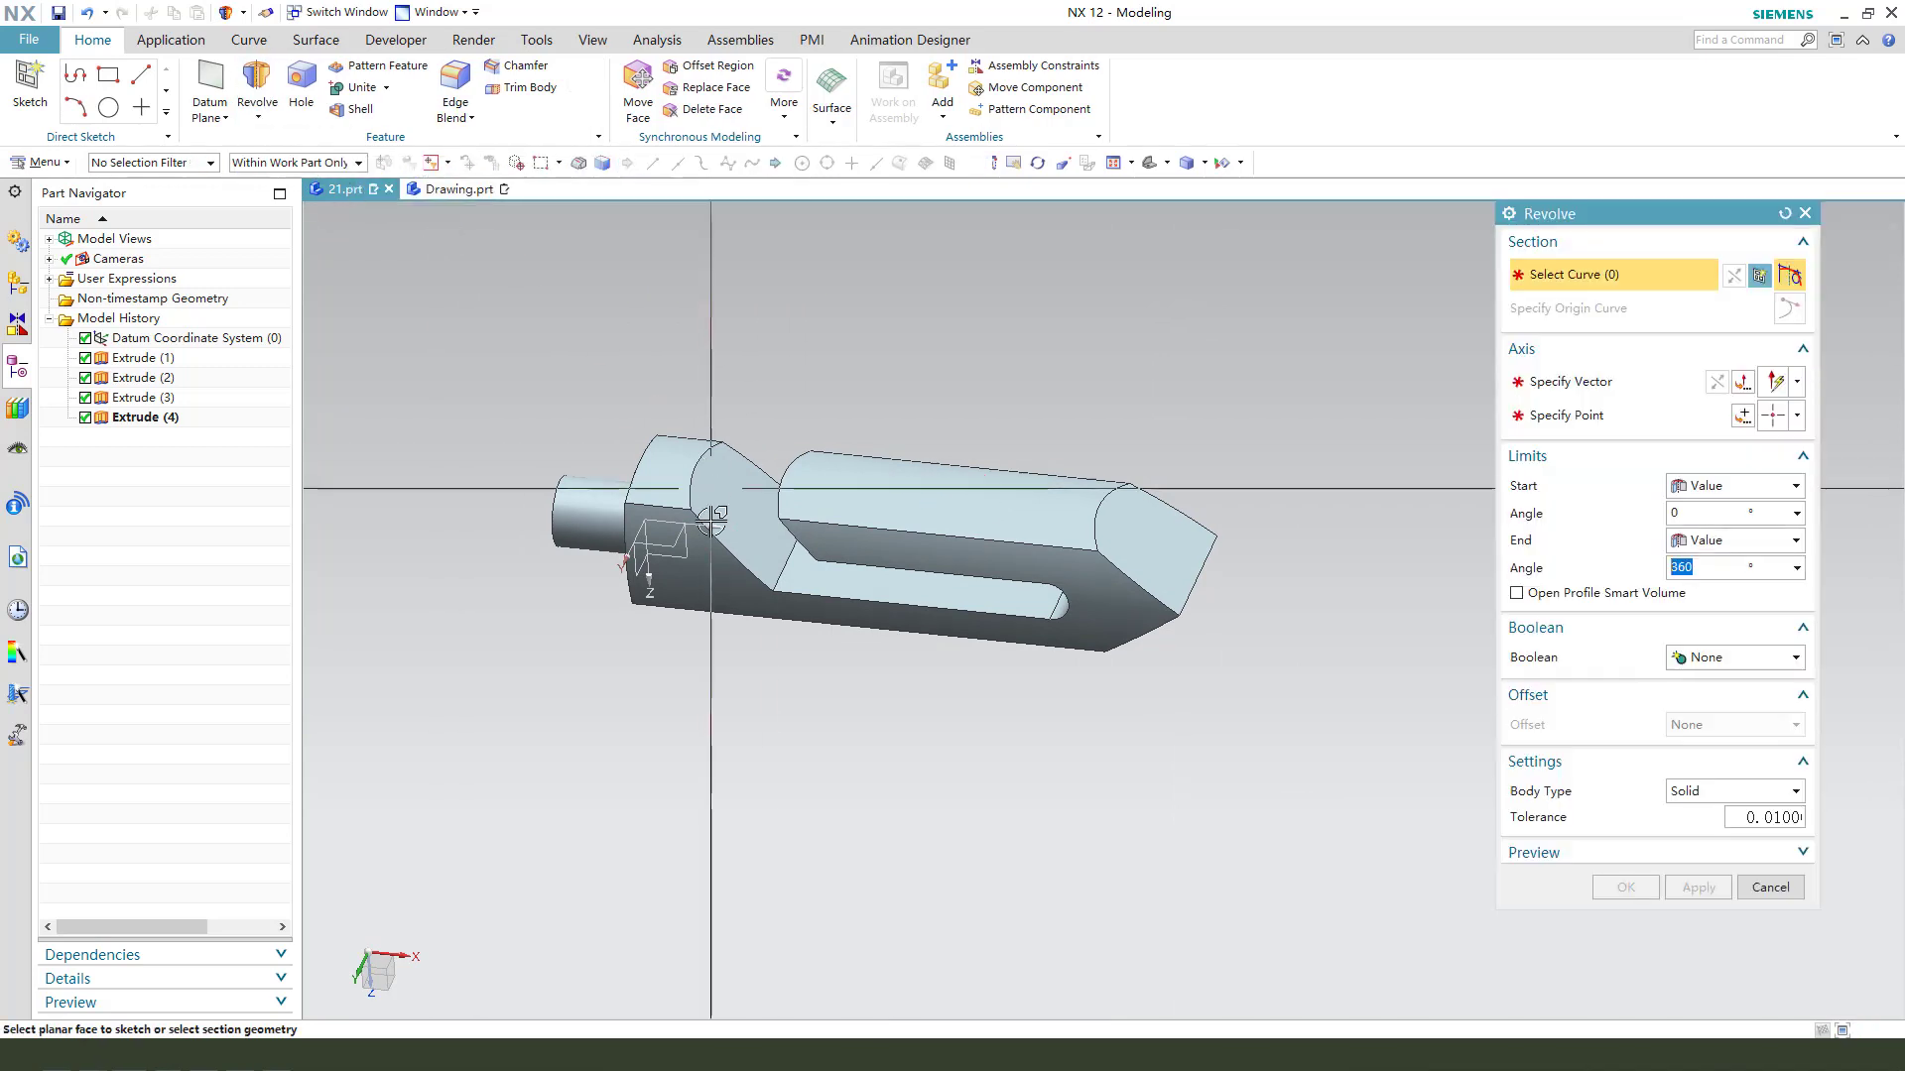
pyautogui.click(659, 496)
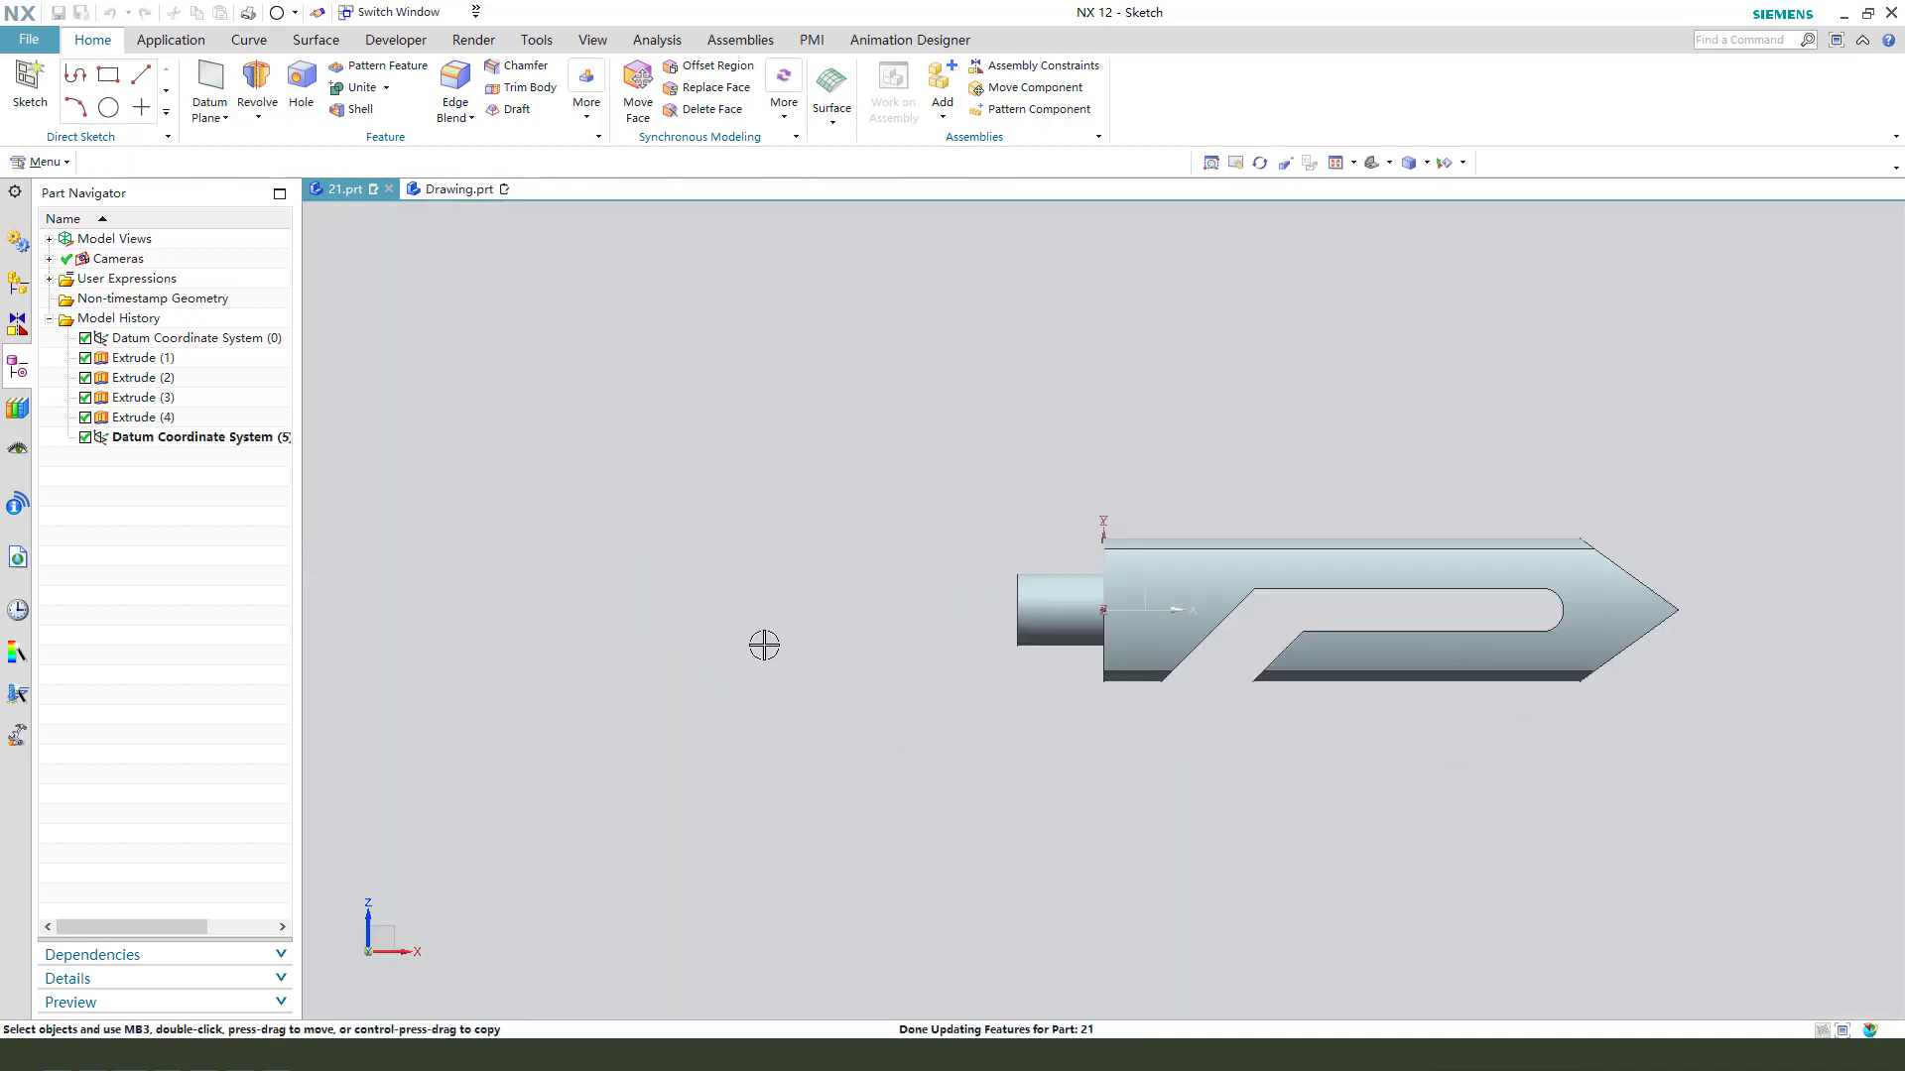
pyautogui.moveTo(1466, 765)
pyautogui.mouseDown(button='middle')
pyautogui.moveTo(1471, 488)
pyautogui.moveTo(1557, 550)
pyautogui.mouseUp(button='middle')
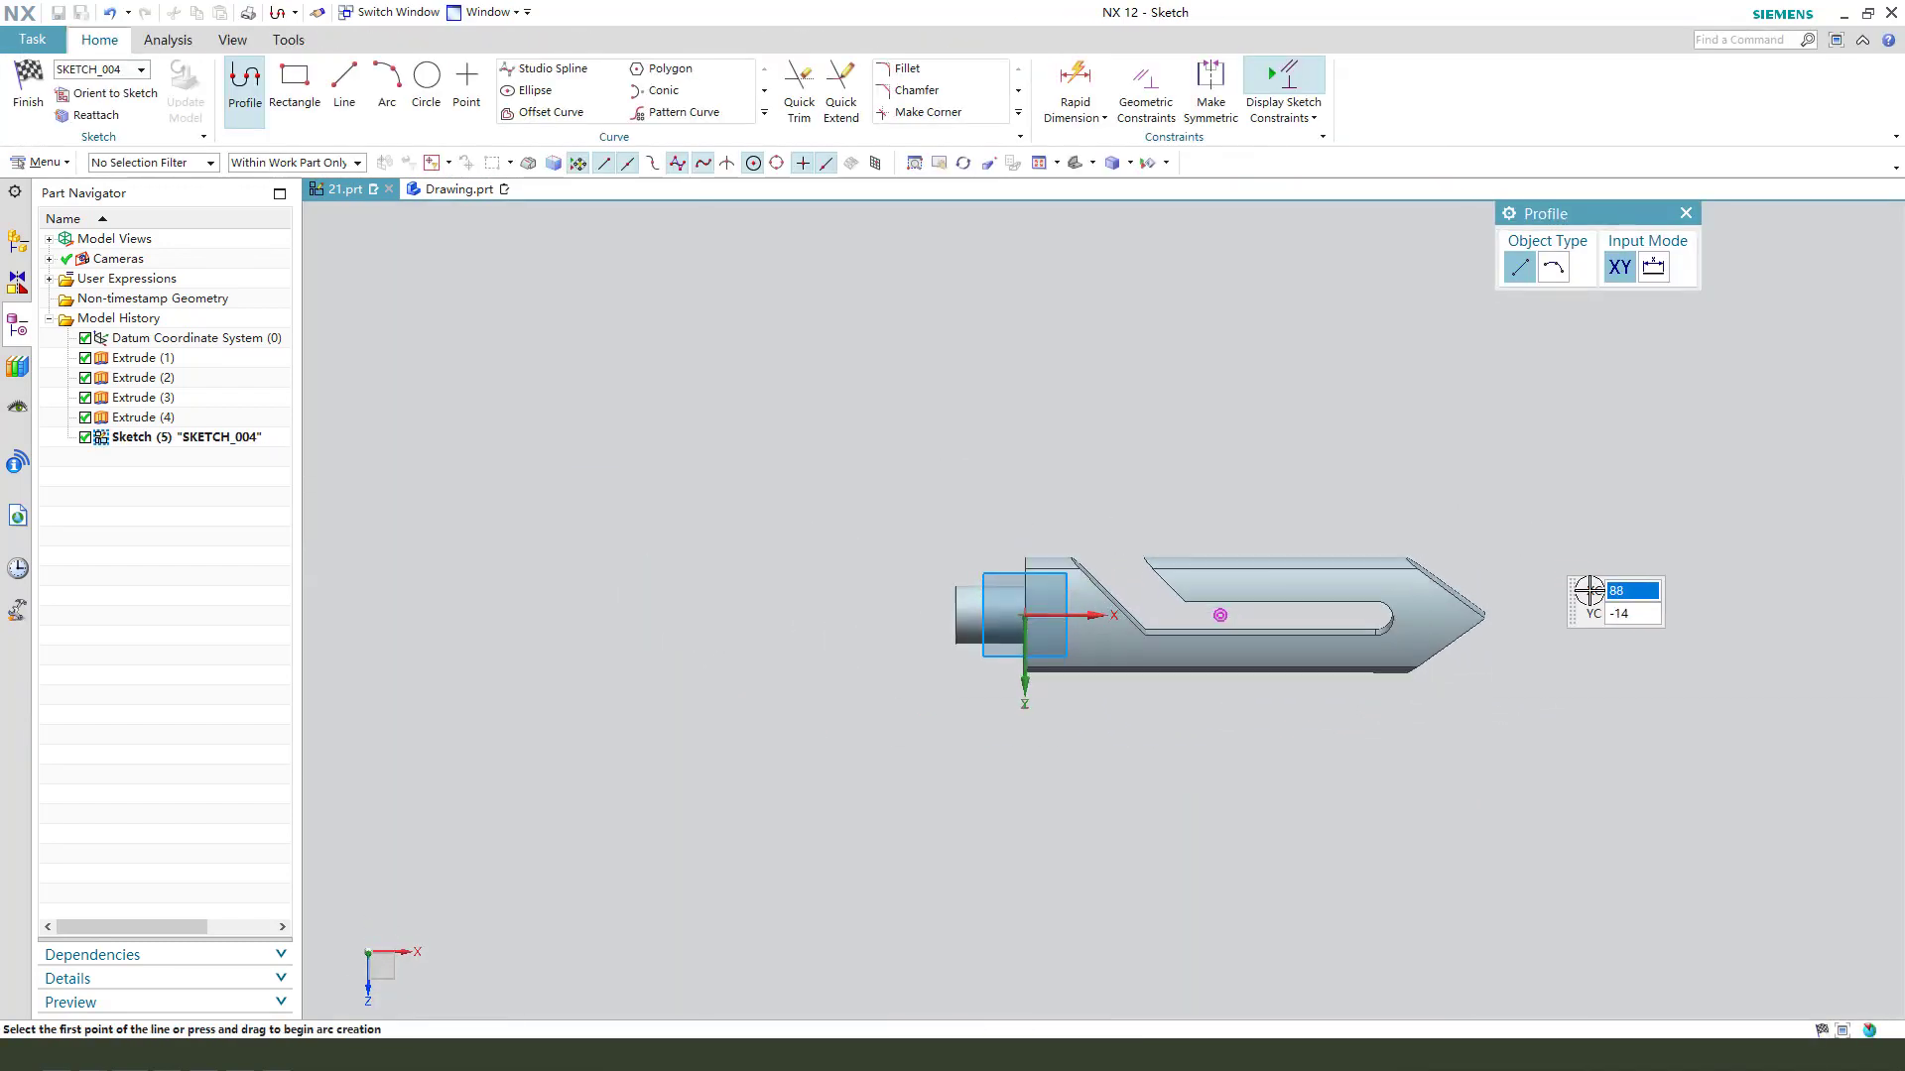
pyautogui.scroll(3, 1518, 630)
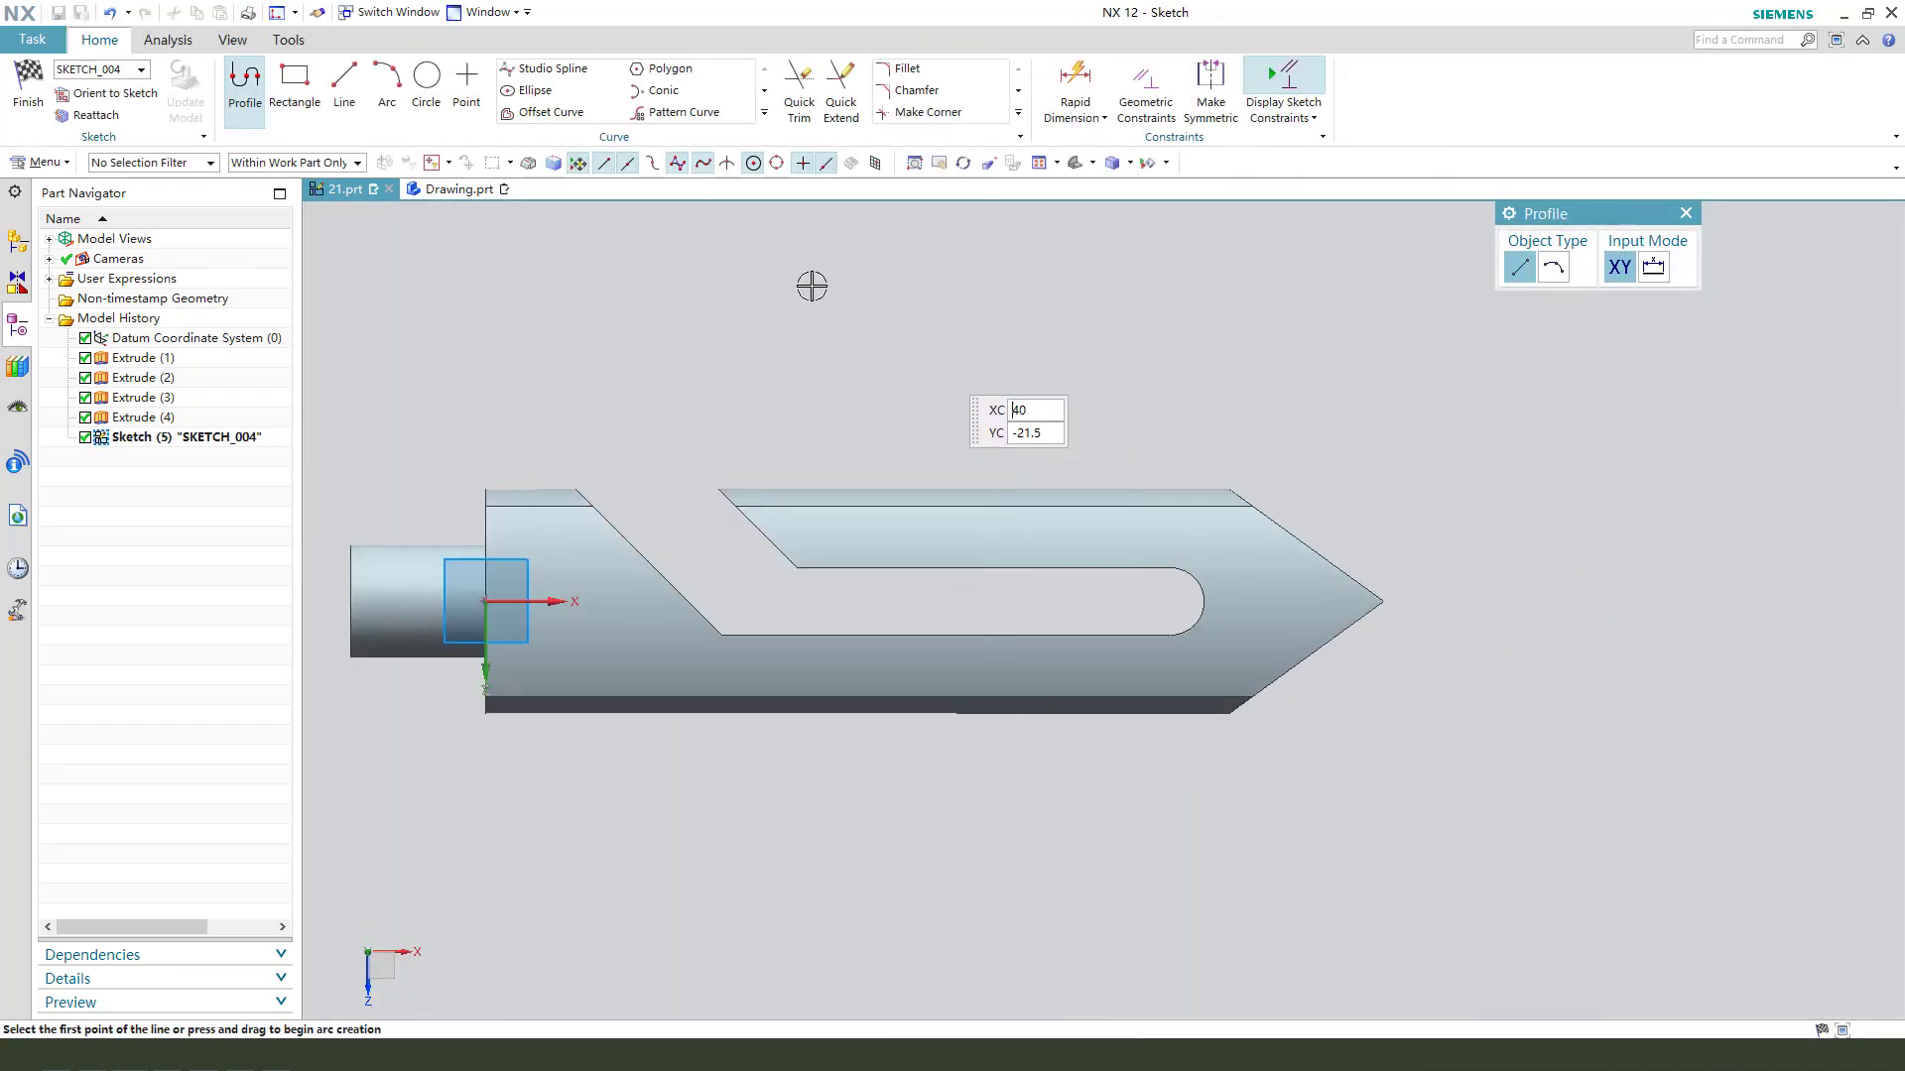
# - Create an intersection curve from the curved face above the slot and convert it to a reference line
pyautogui.click(766, 112)
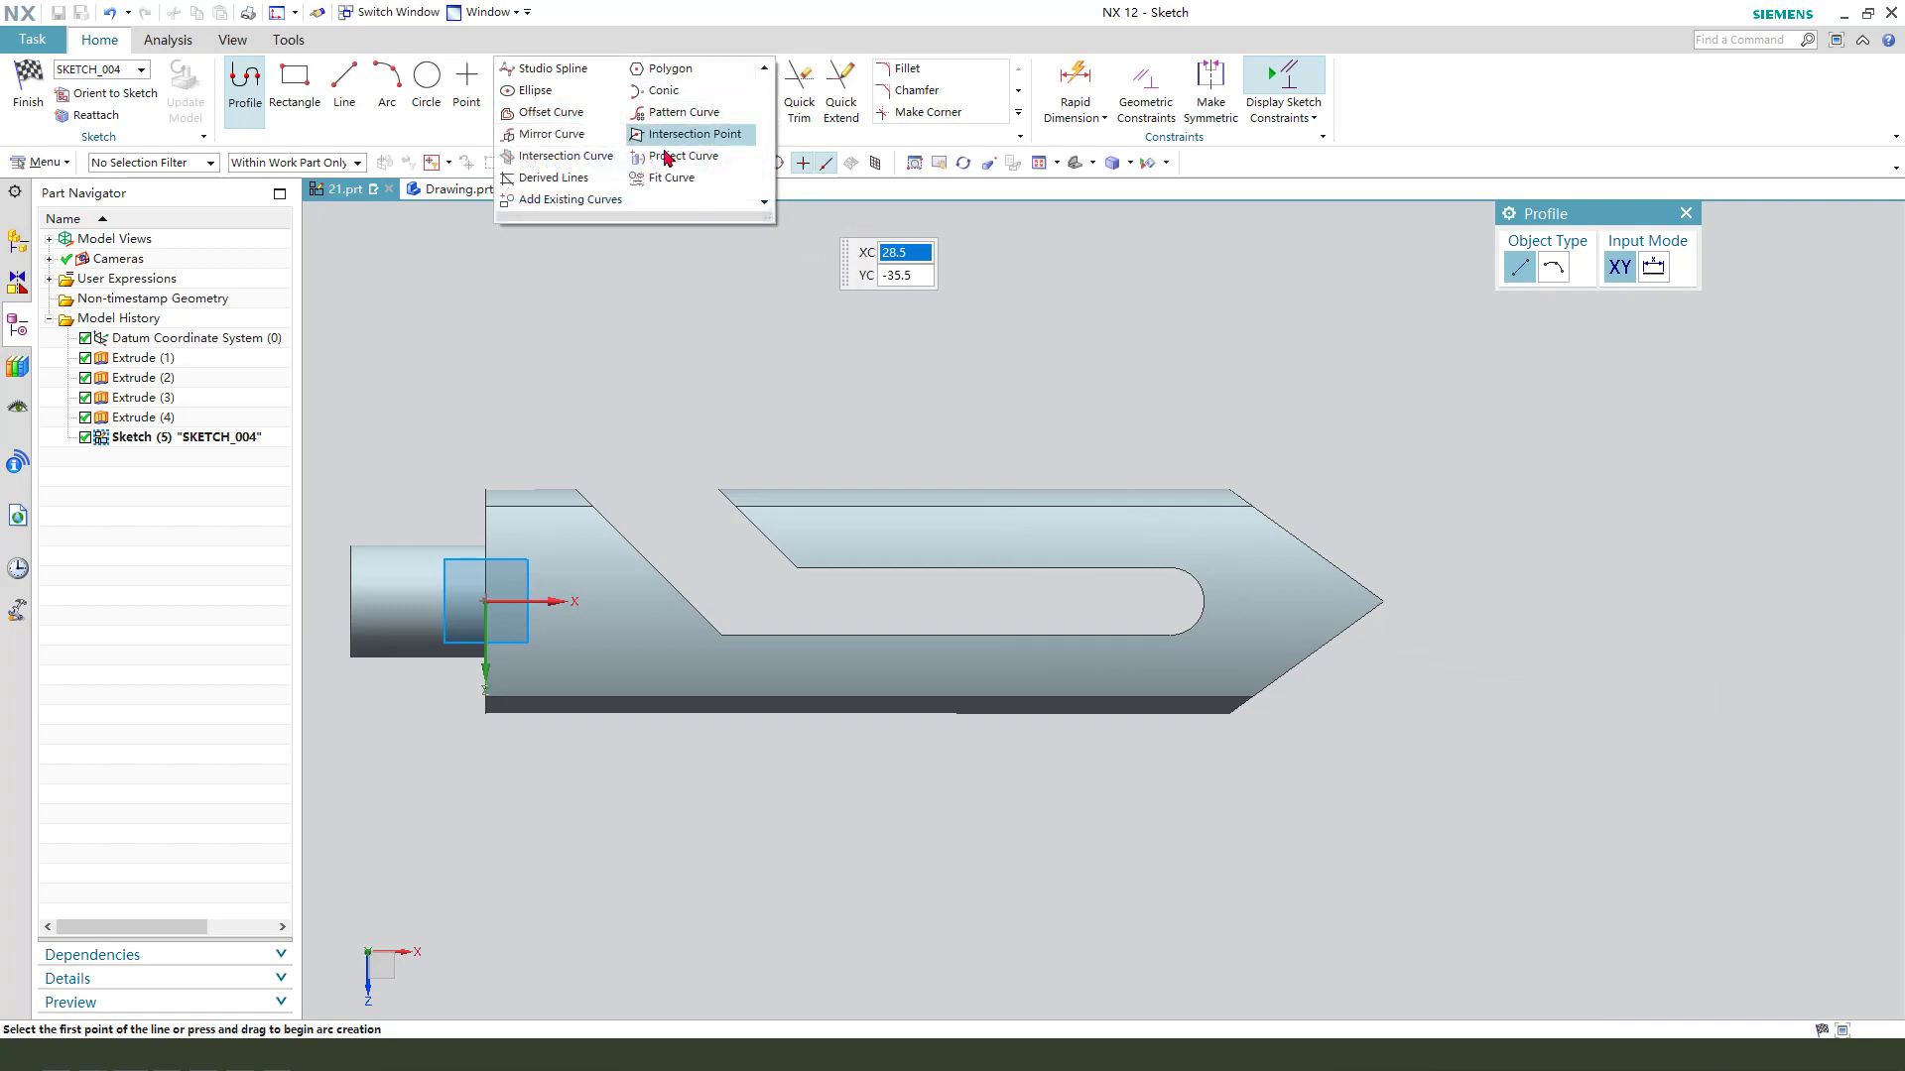
pyautogui.click(543, 163)
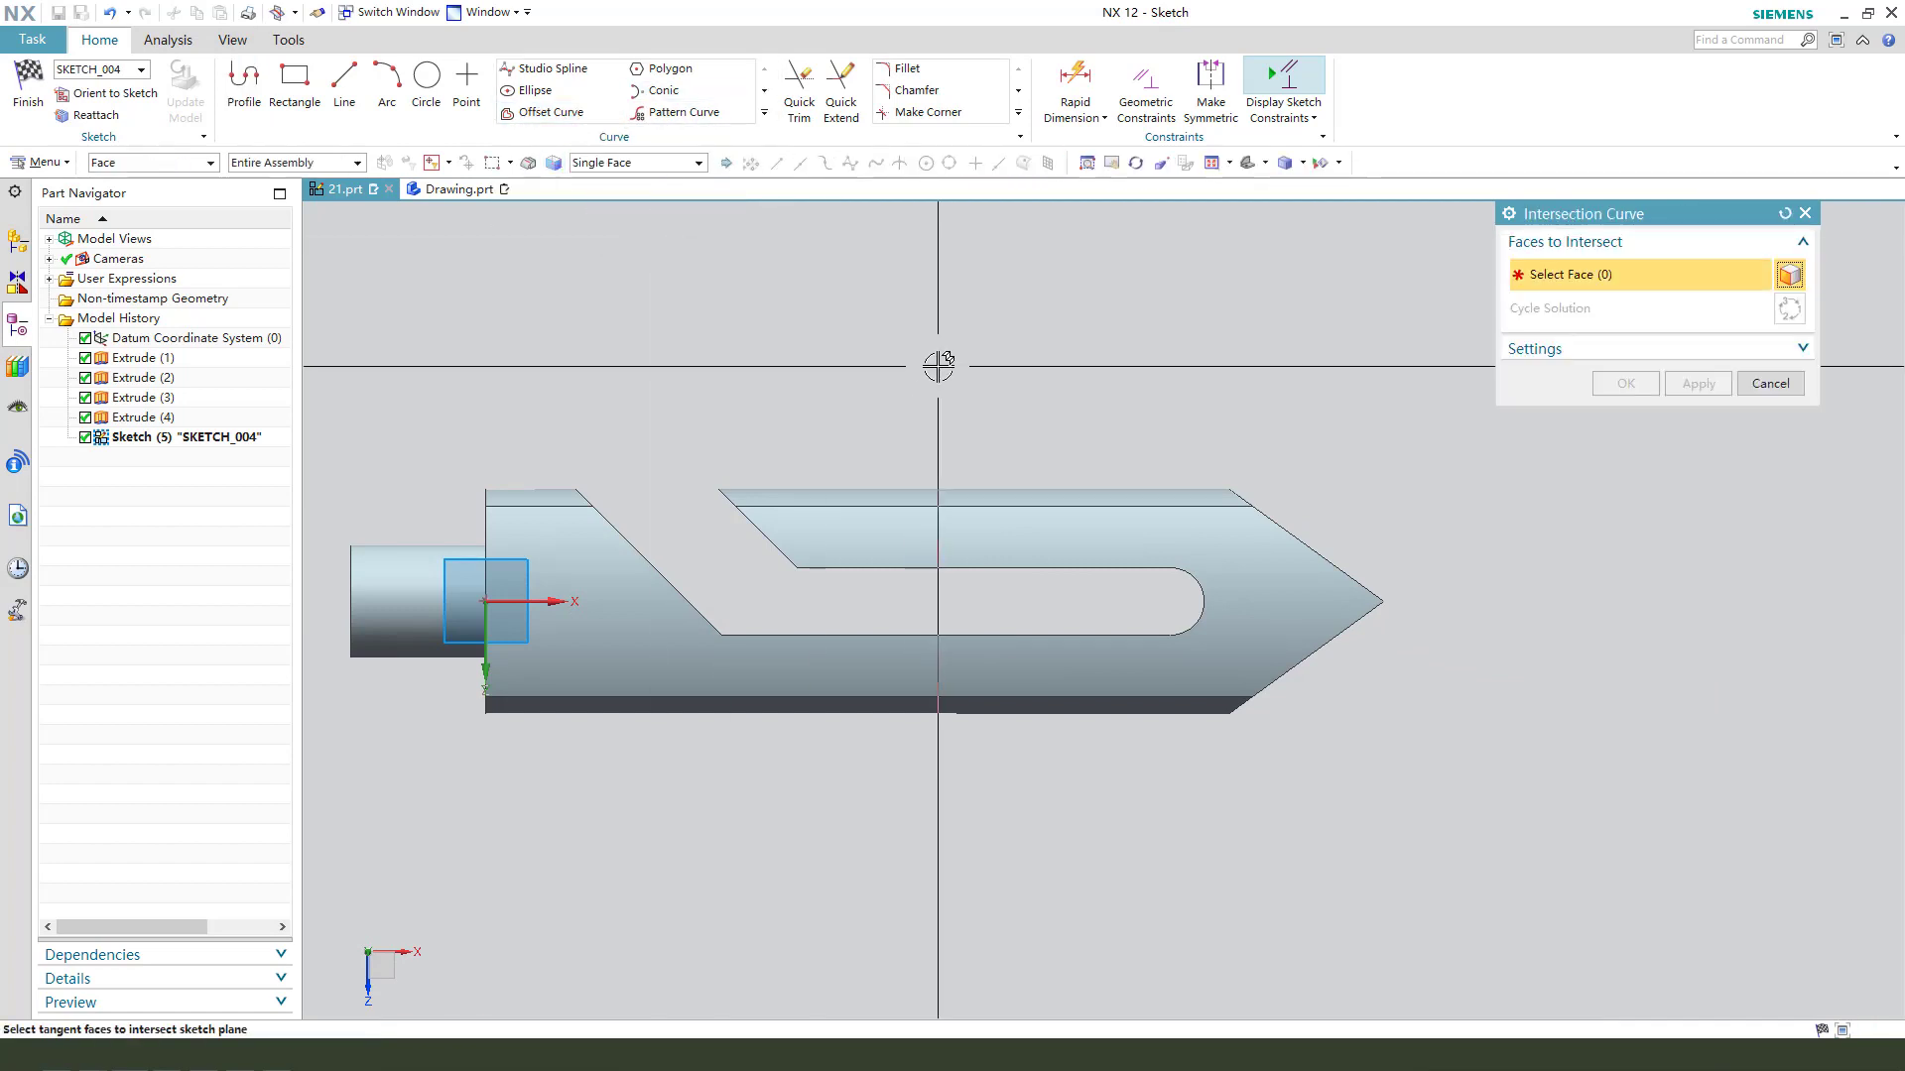
pyautogui.moveTo(939, 366); pyautogui.dragTo(965, 402, button='middle')
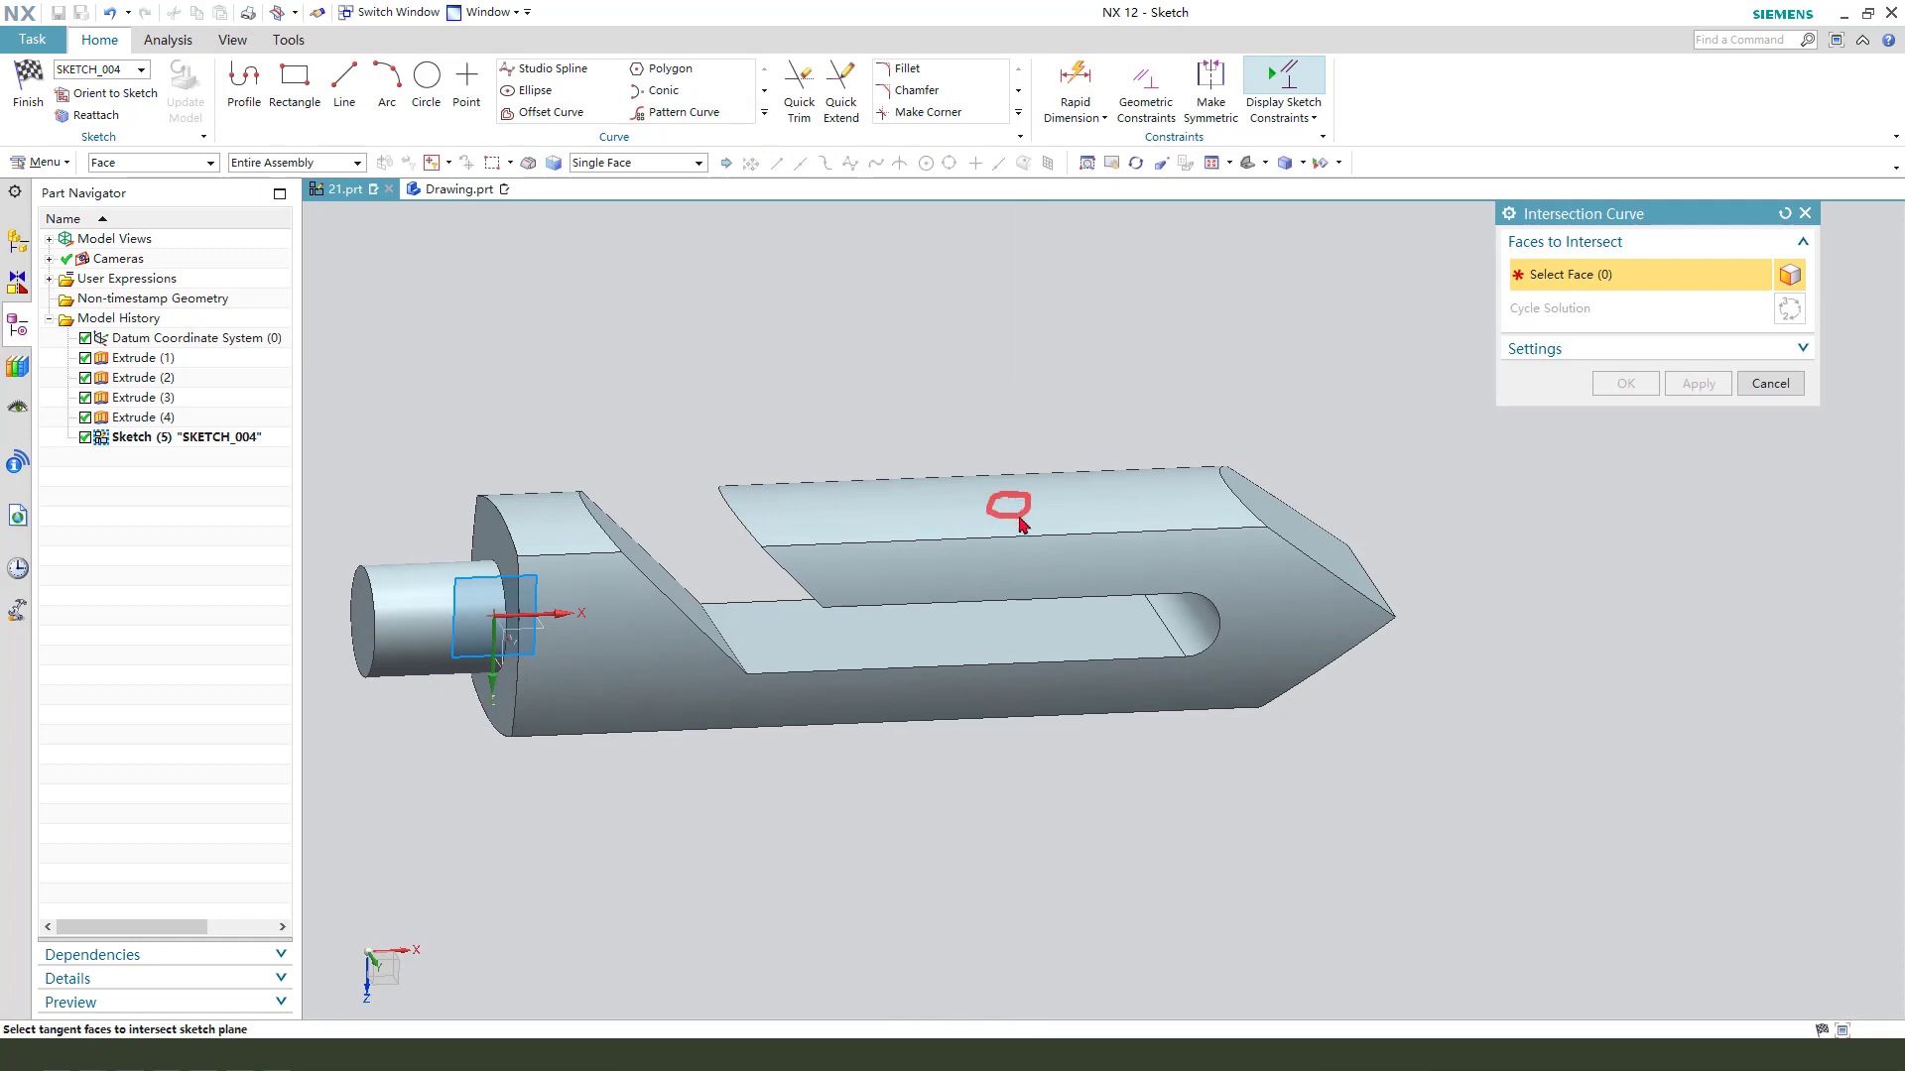
pyautogui.click(897, 502)
pyautogui.click(1621, 385)
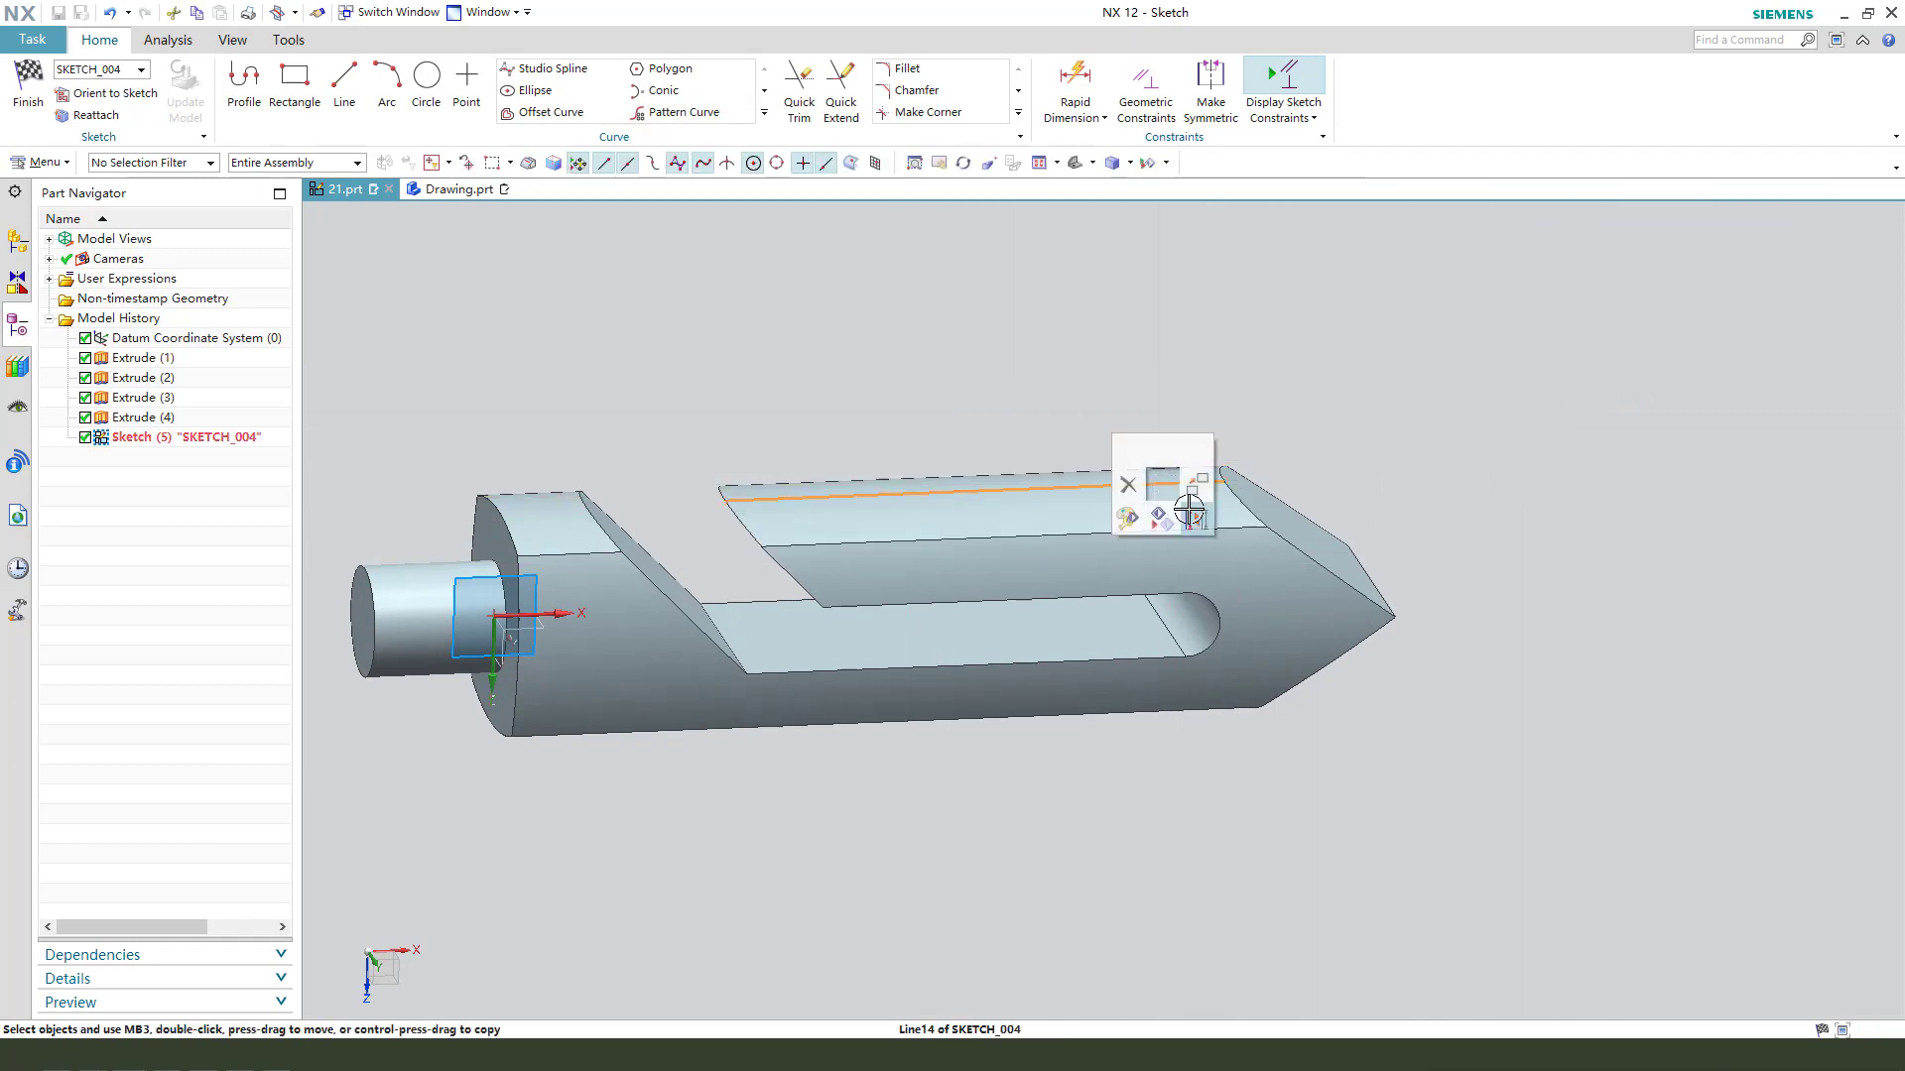
pyautogui.click(1189, 514)
pyautogui.moveTo(1189, 514); pyautogui.dragTo(1339, 591, button='middle')
pyautogui.scroll(-2, 1505, 723)
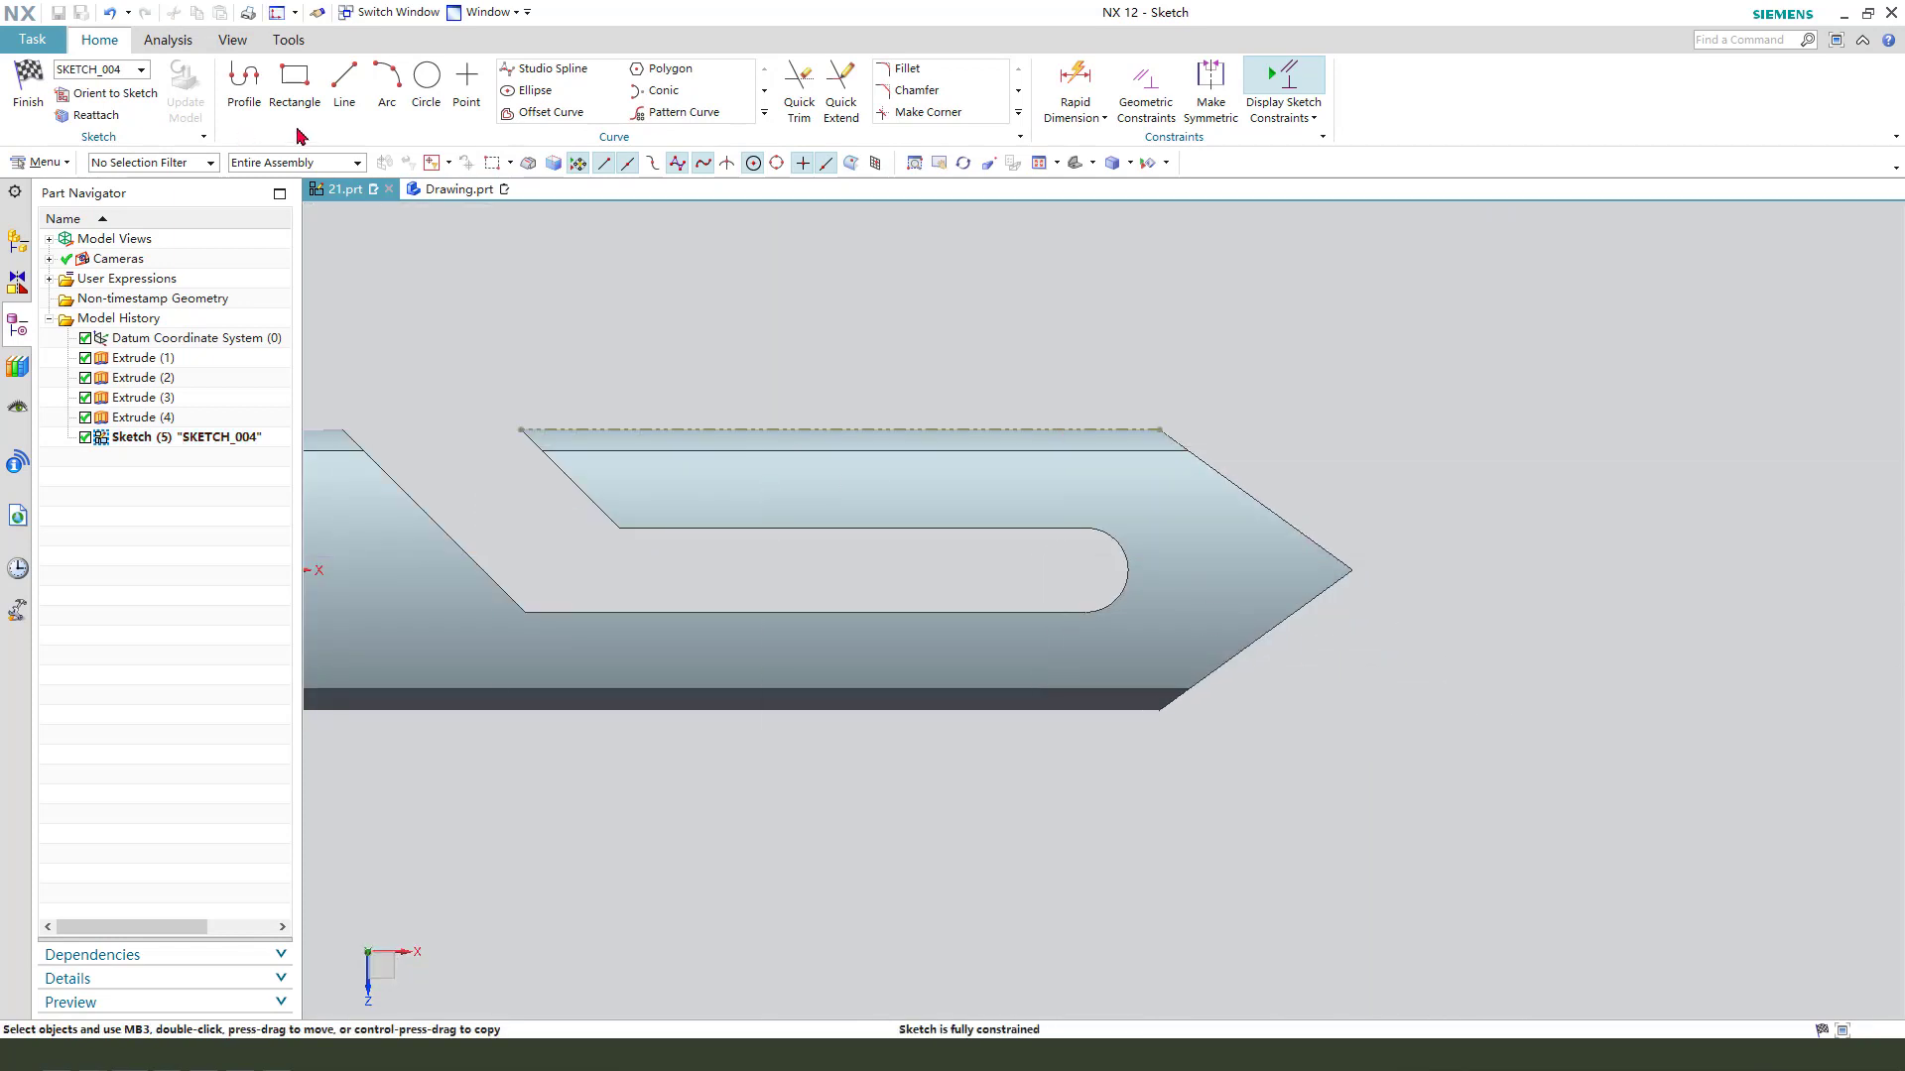
# - Sketch an open stepped profile across the bar with vertical lines about 10, 25 and 35 mm and horizontal lines about 2 and 6 mm
pyautogui.click(245, 80)
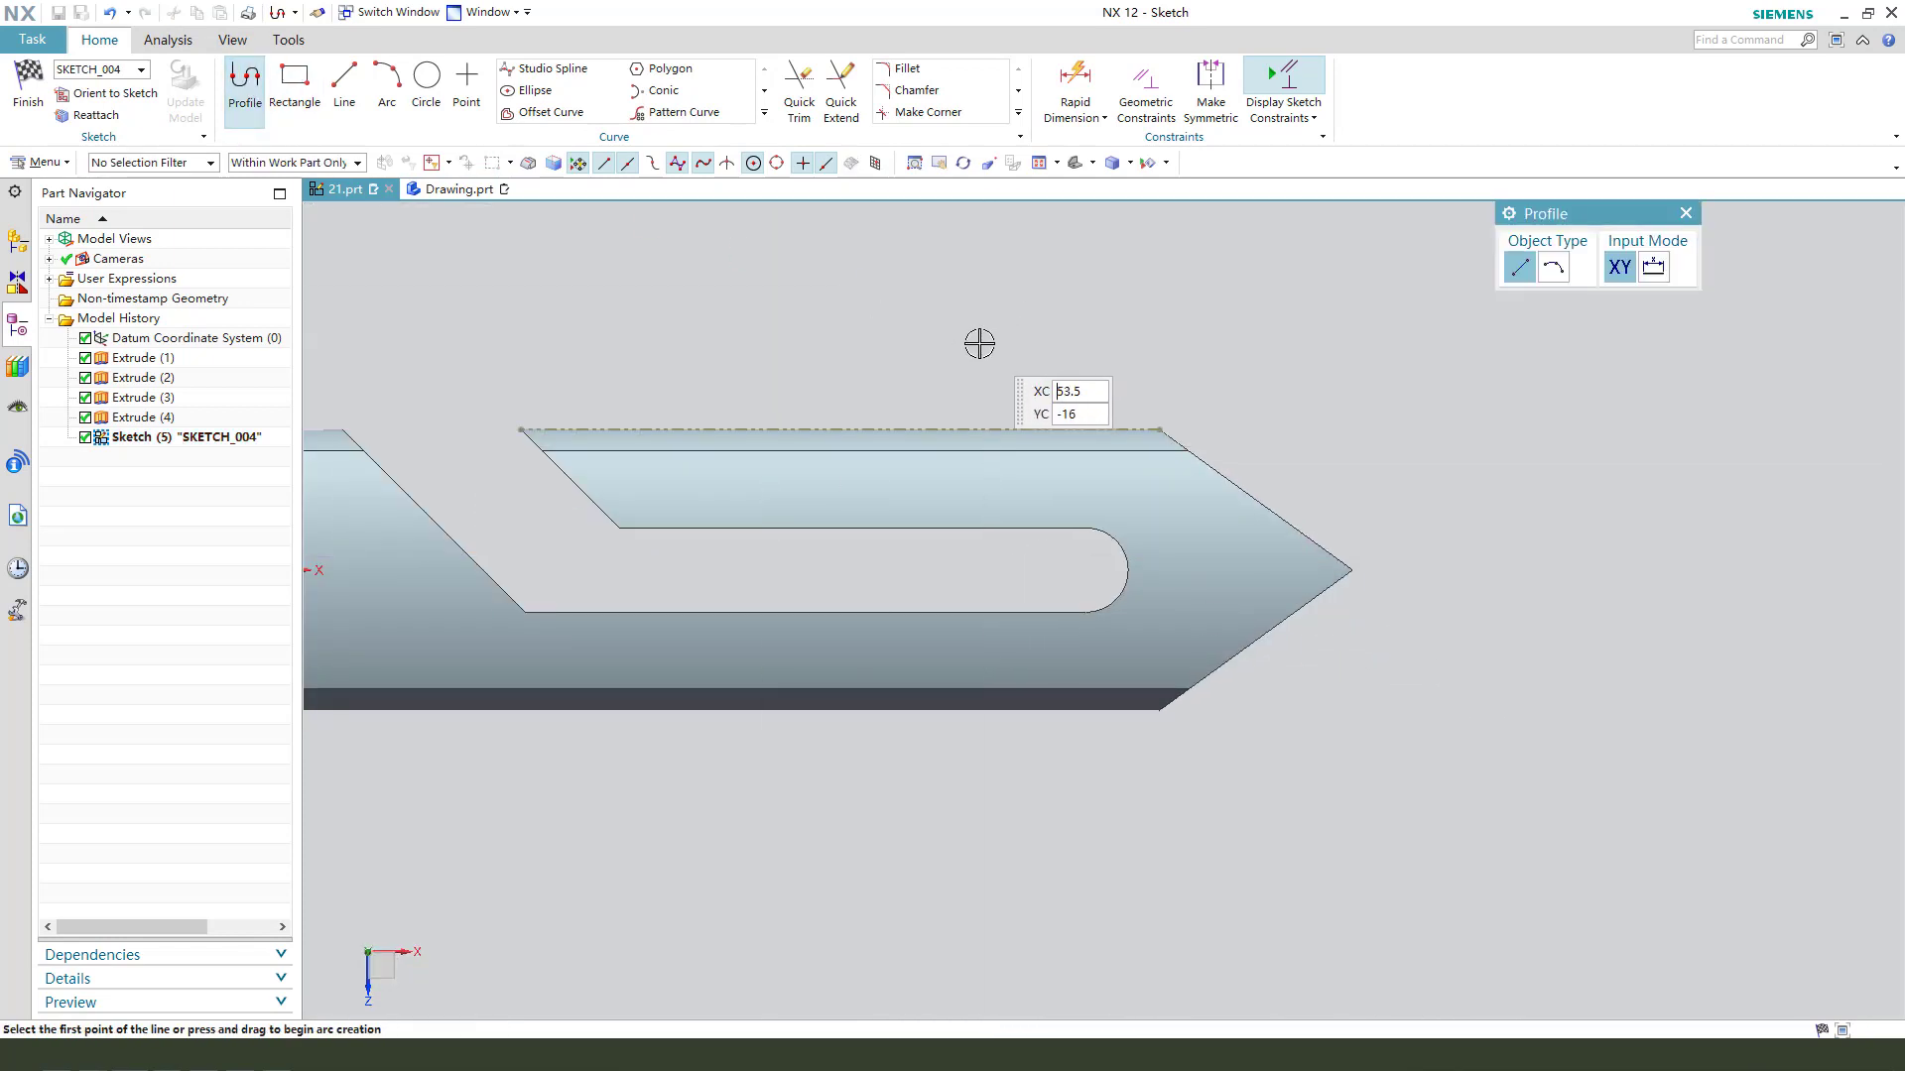
pyautogui.click(989, 346)
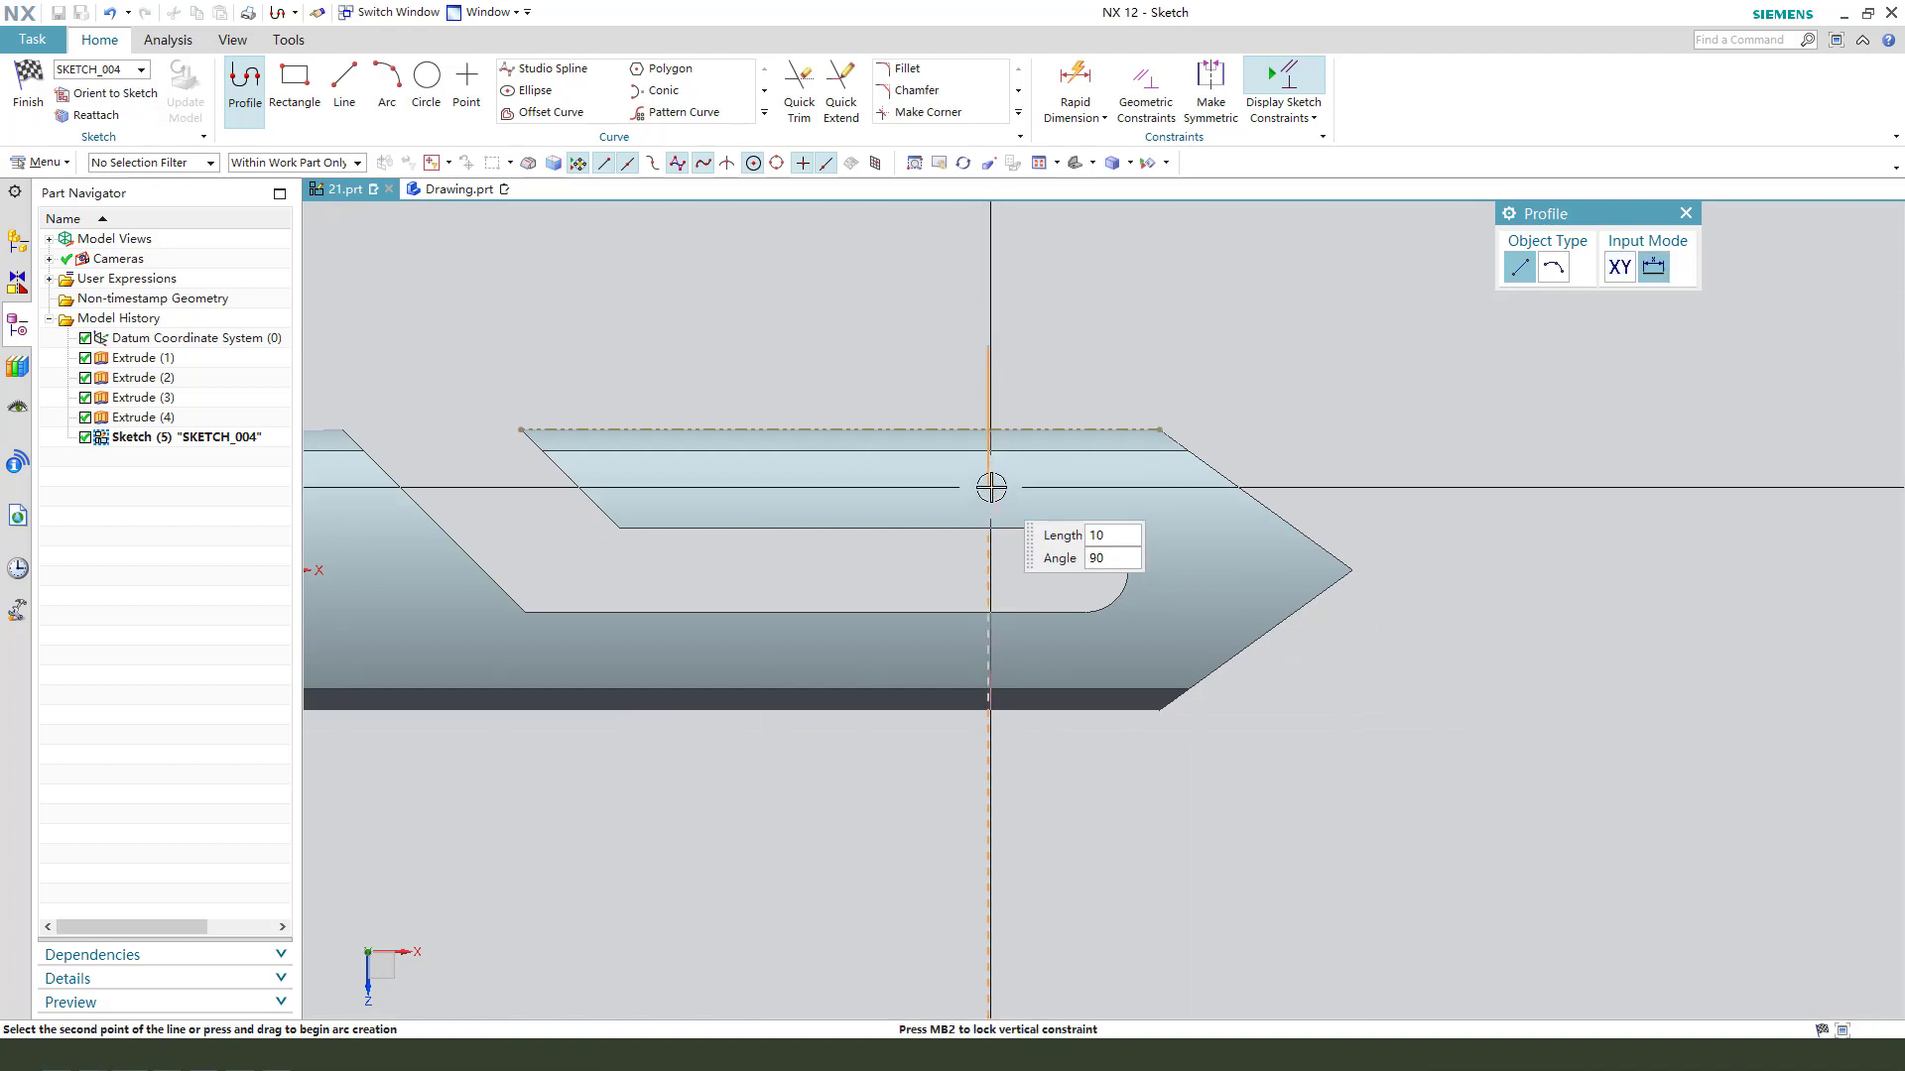
pyautogui.click(1007, 489)
pyautogui.scroll(-1, 1012, 488)
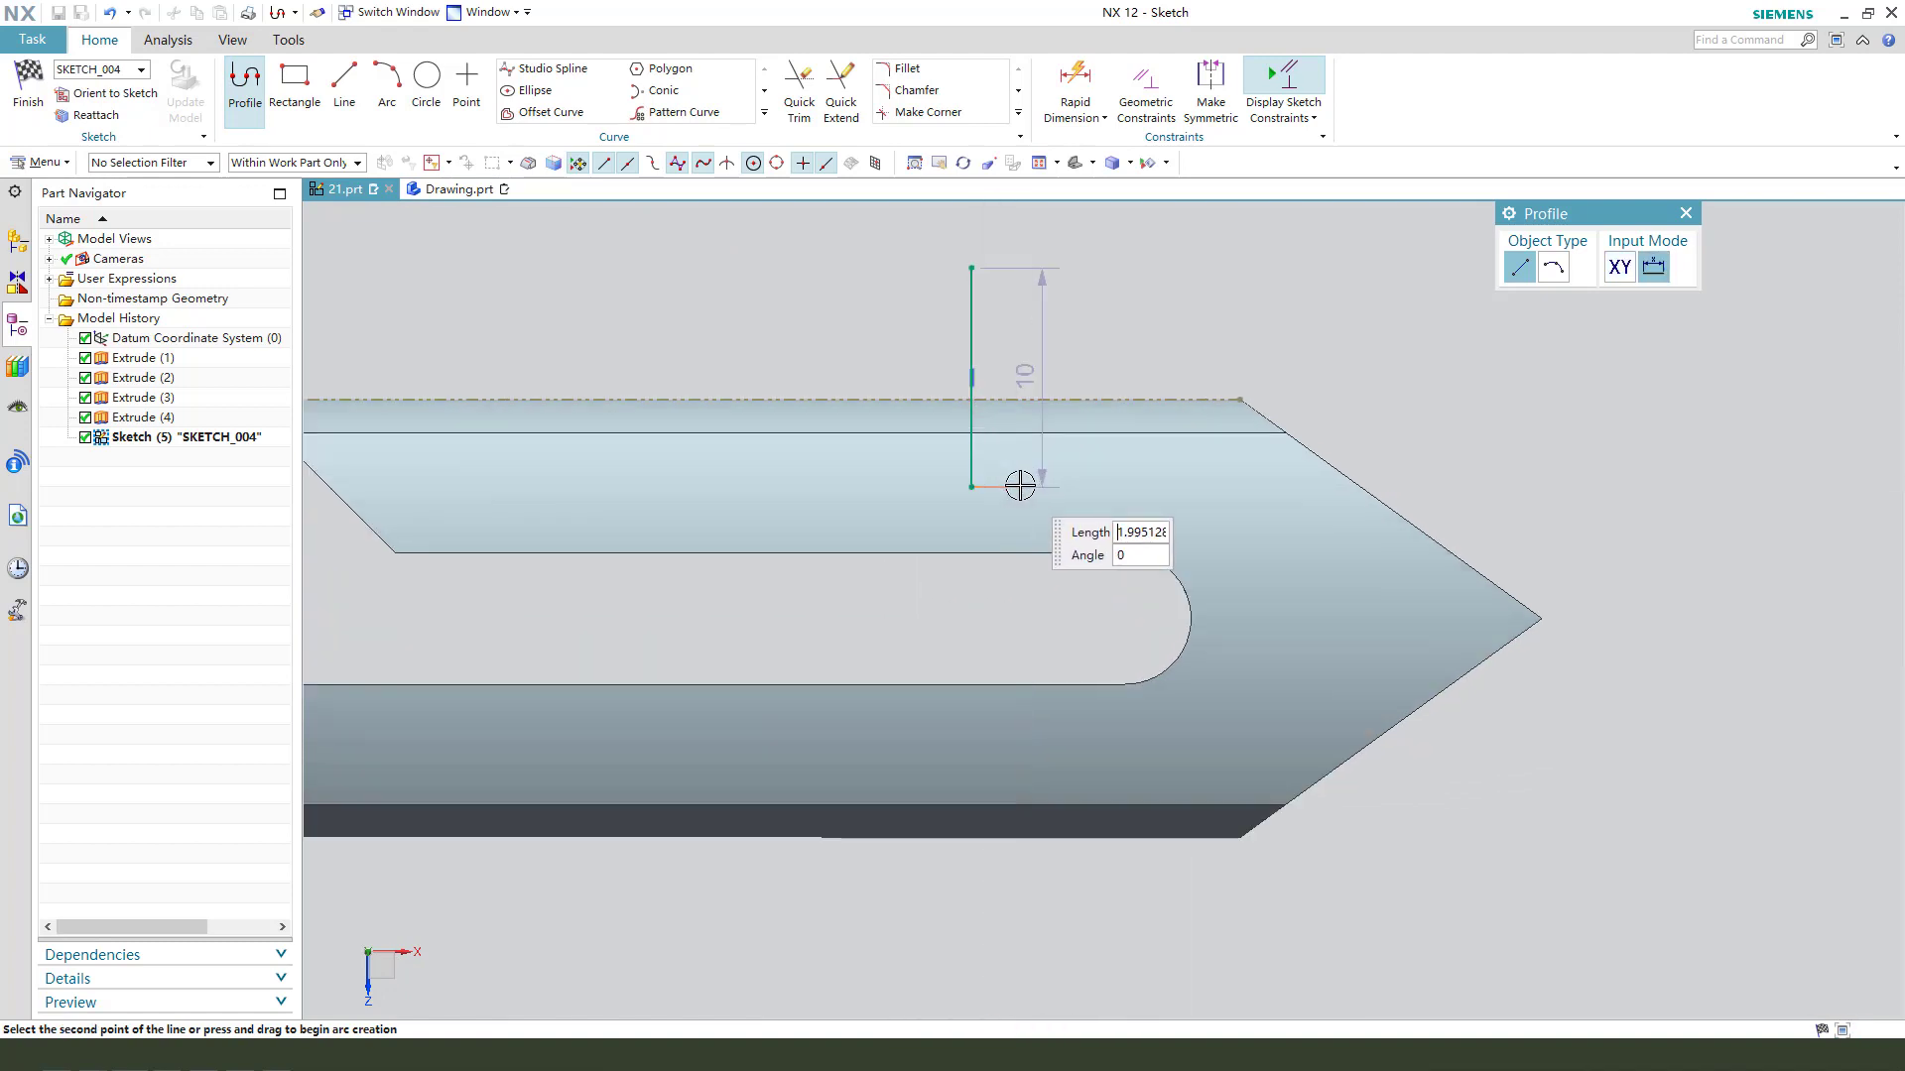
pyautogui.click(927, 493)
pyautogui.scroll(1, 922, 610)
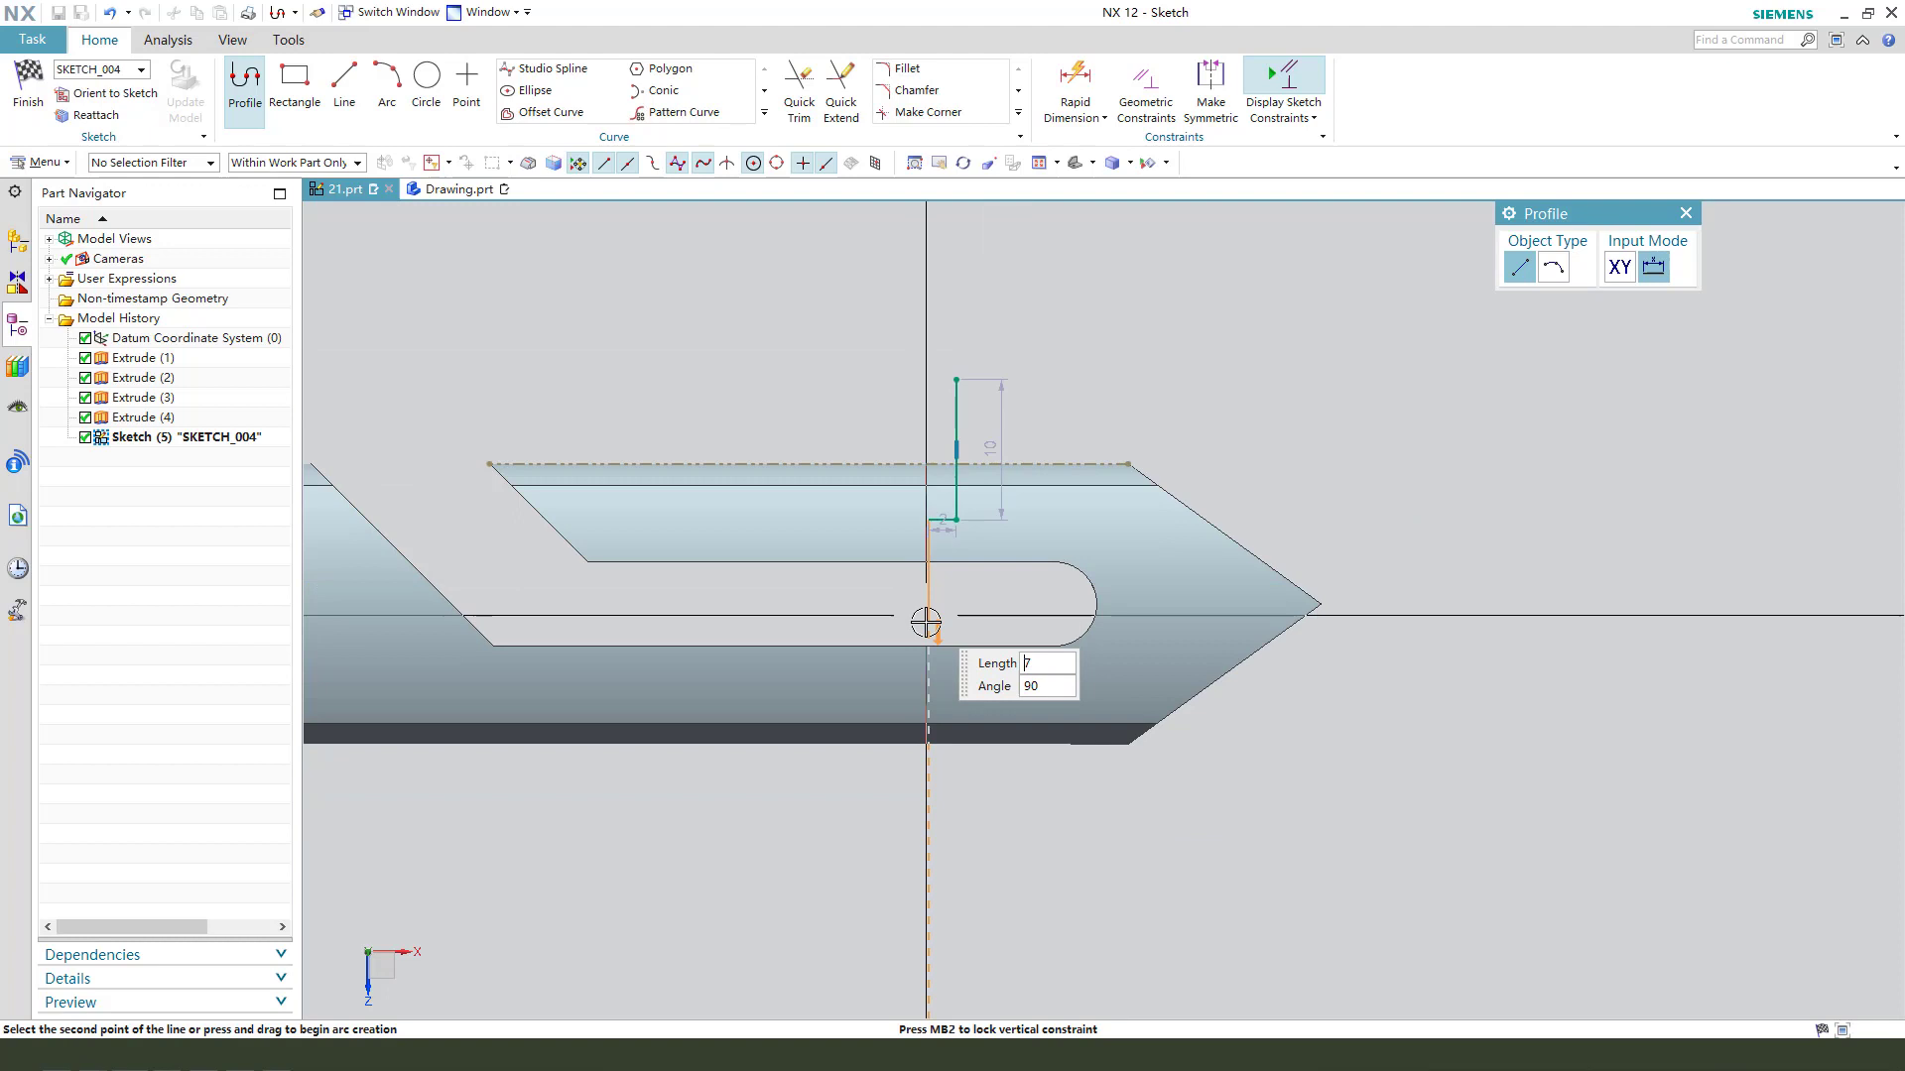
pyautogui.click(913, 873)
pyautogui.scroll(2, 1088, 662)
pyautogui.scroll(-2, 907, 774)
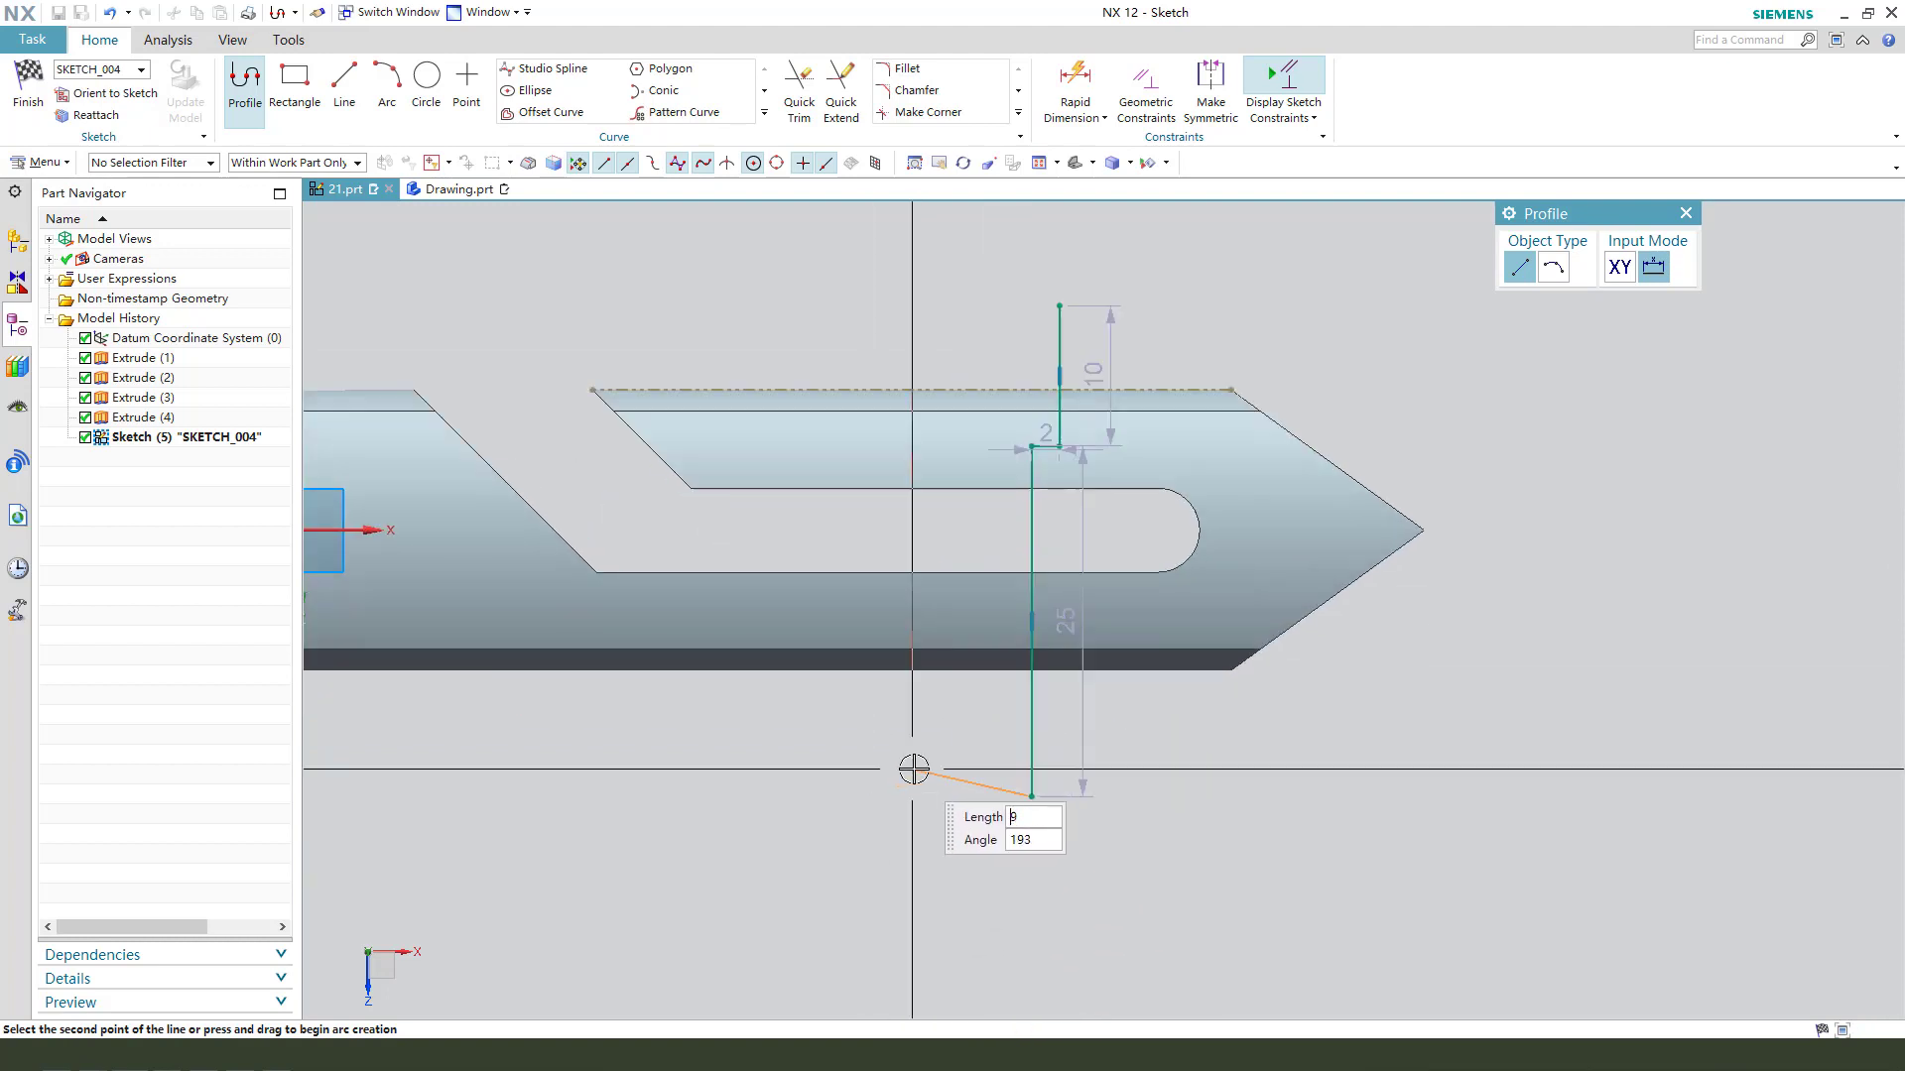
pyautogui.click(947, 795)
pyautogui.click(948, 306)
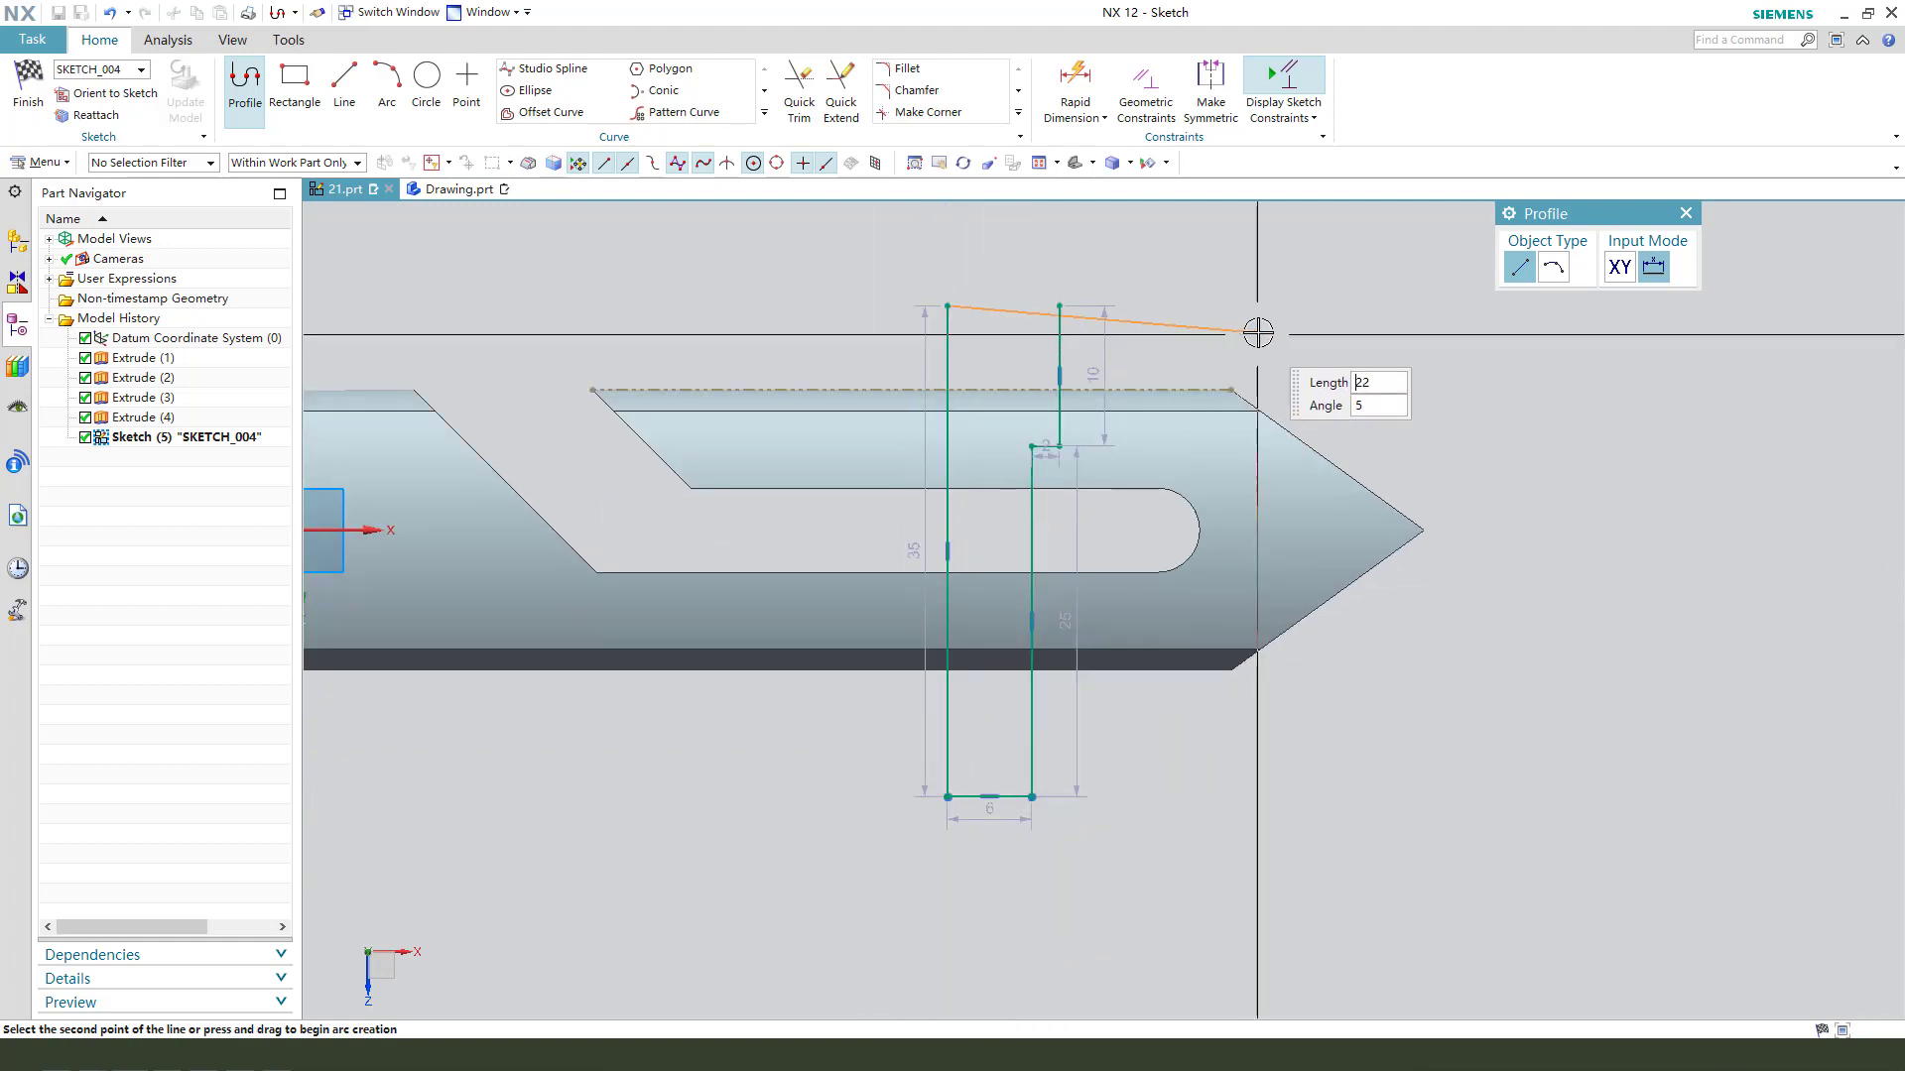
pyautogui.press('Escape')
# - Move the step's depth dimension from the reference line clear of the profile and fix it at 4 mm
pyautogui.scroll(-1, 1131, 307)
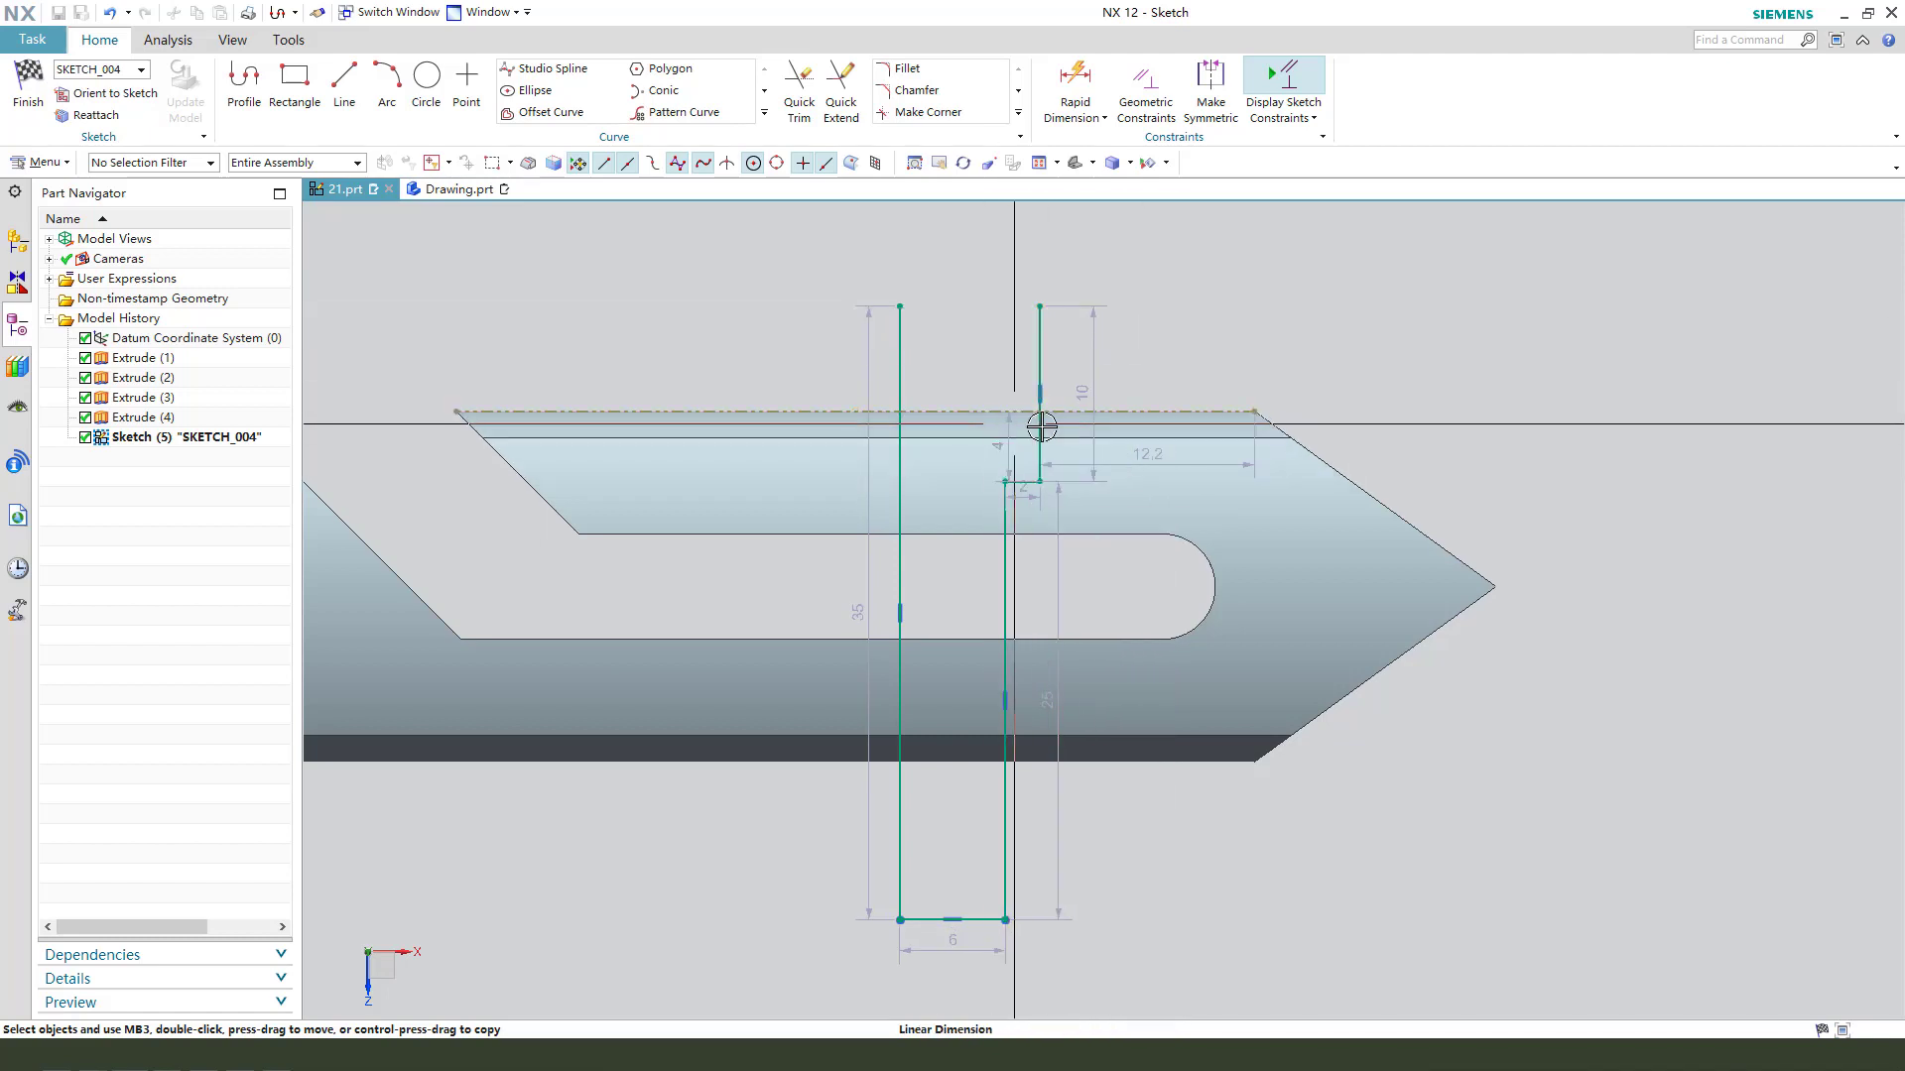
pyautogui.moveTo(1041, 425); pyautogui.dragTo(1159, 351)
pyautogui.doubleClick(1157, 348)
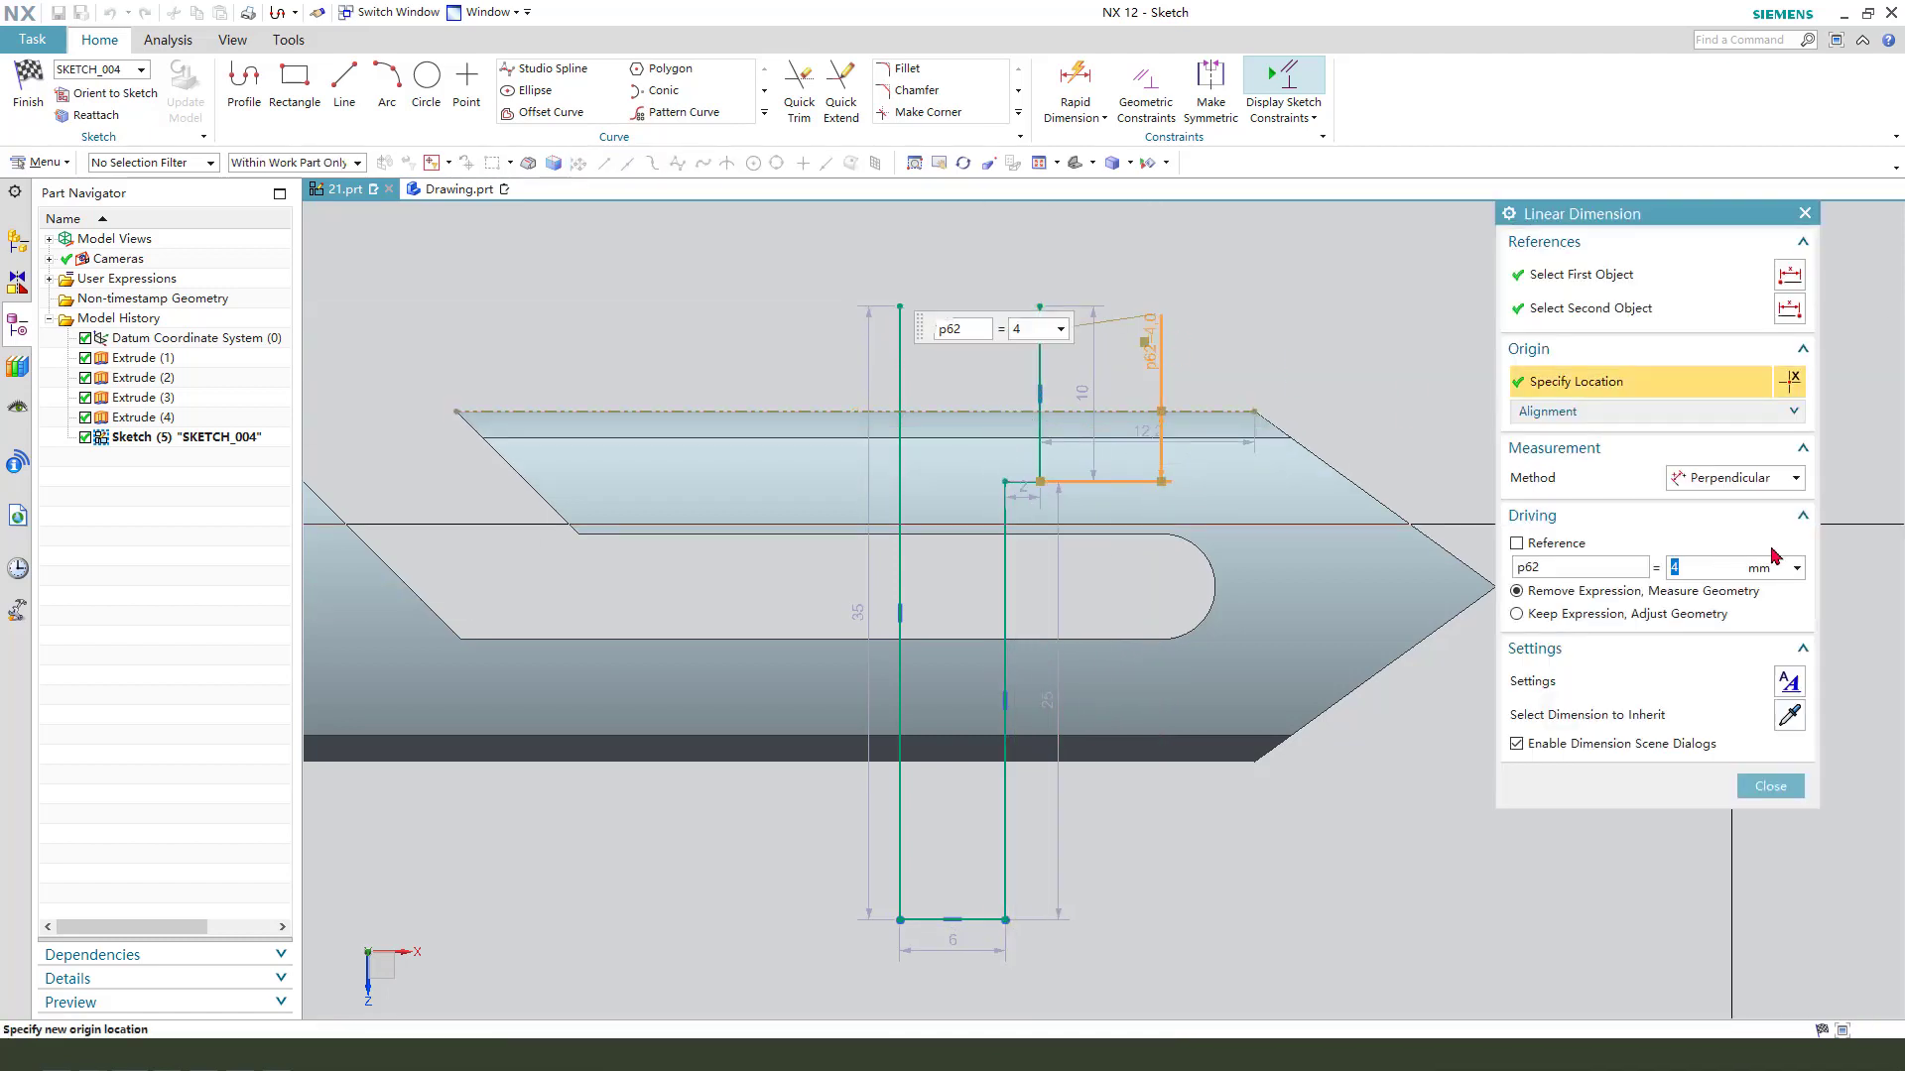
pyautogui.middleClick(1325, 564)
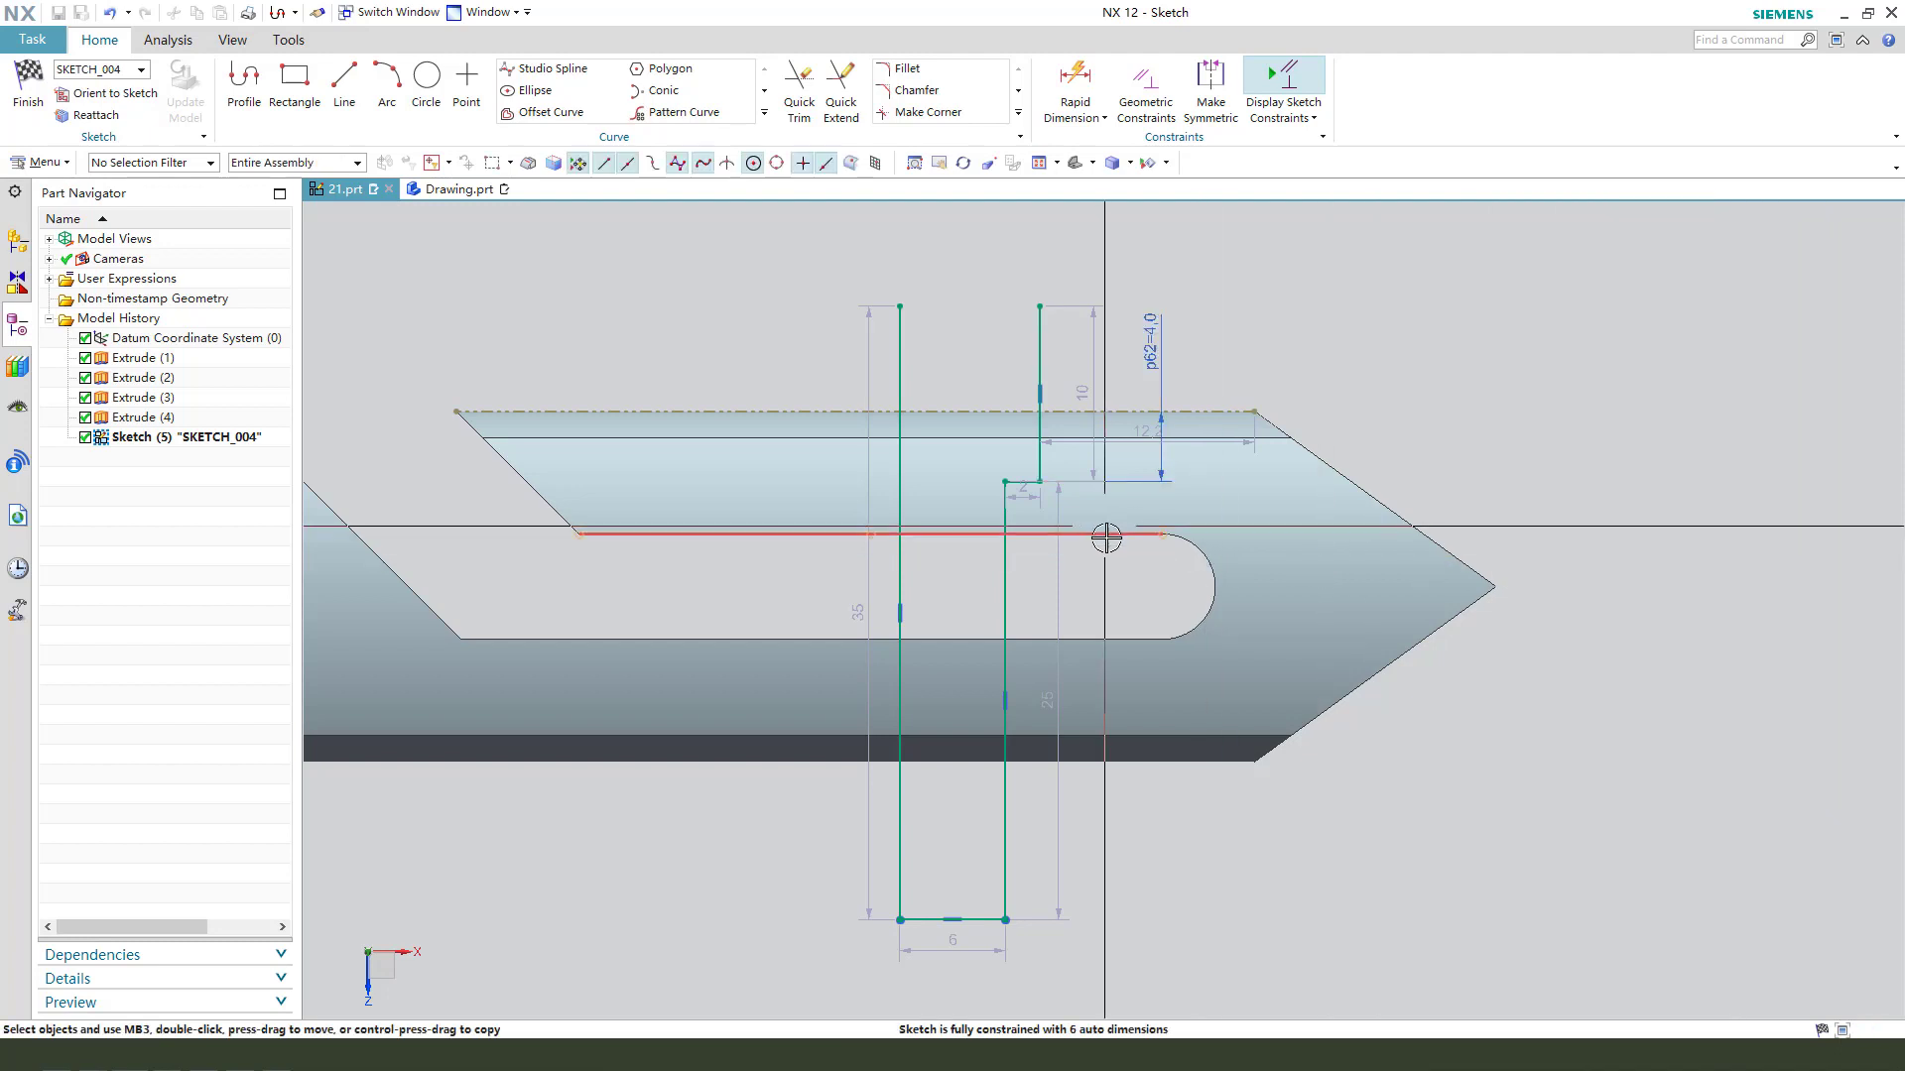
pyautogui.click(1002, 479)
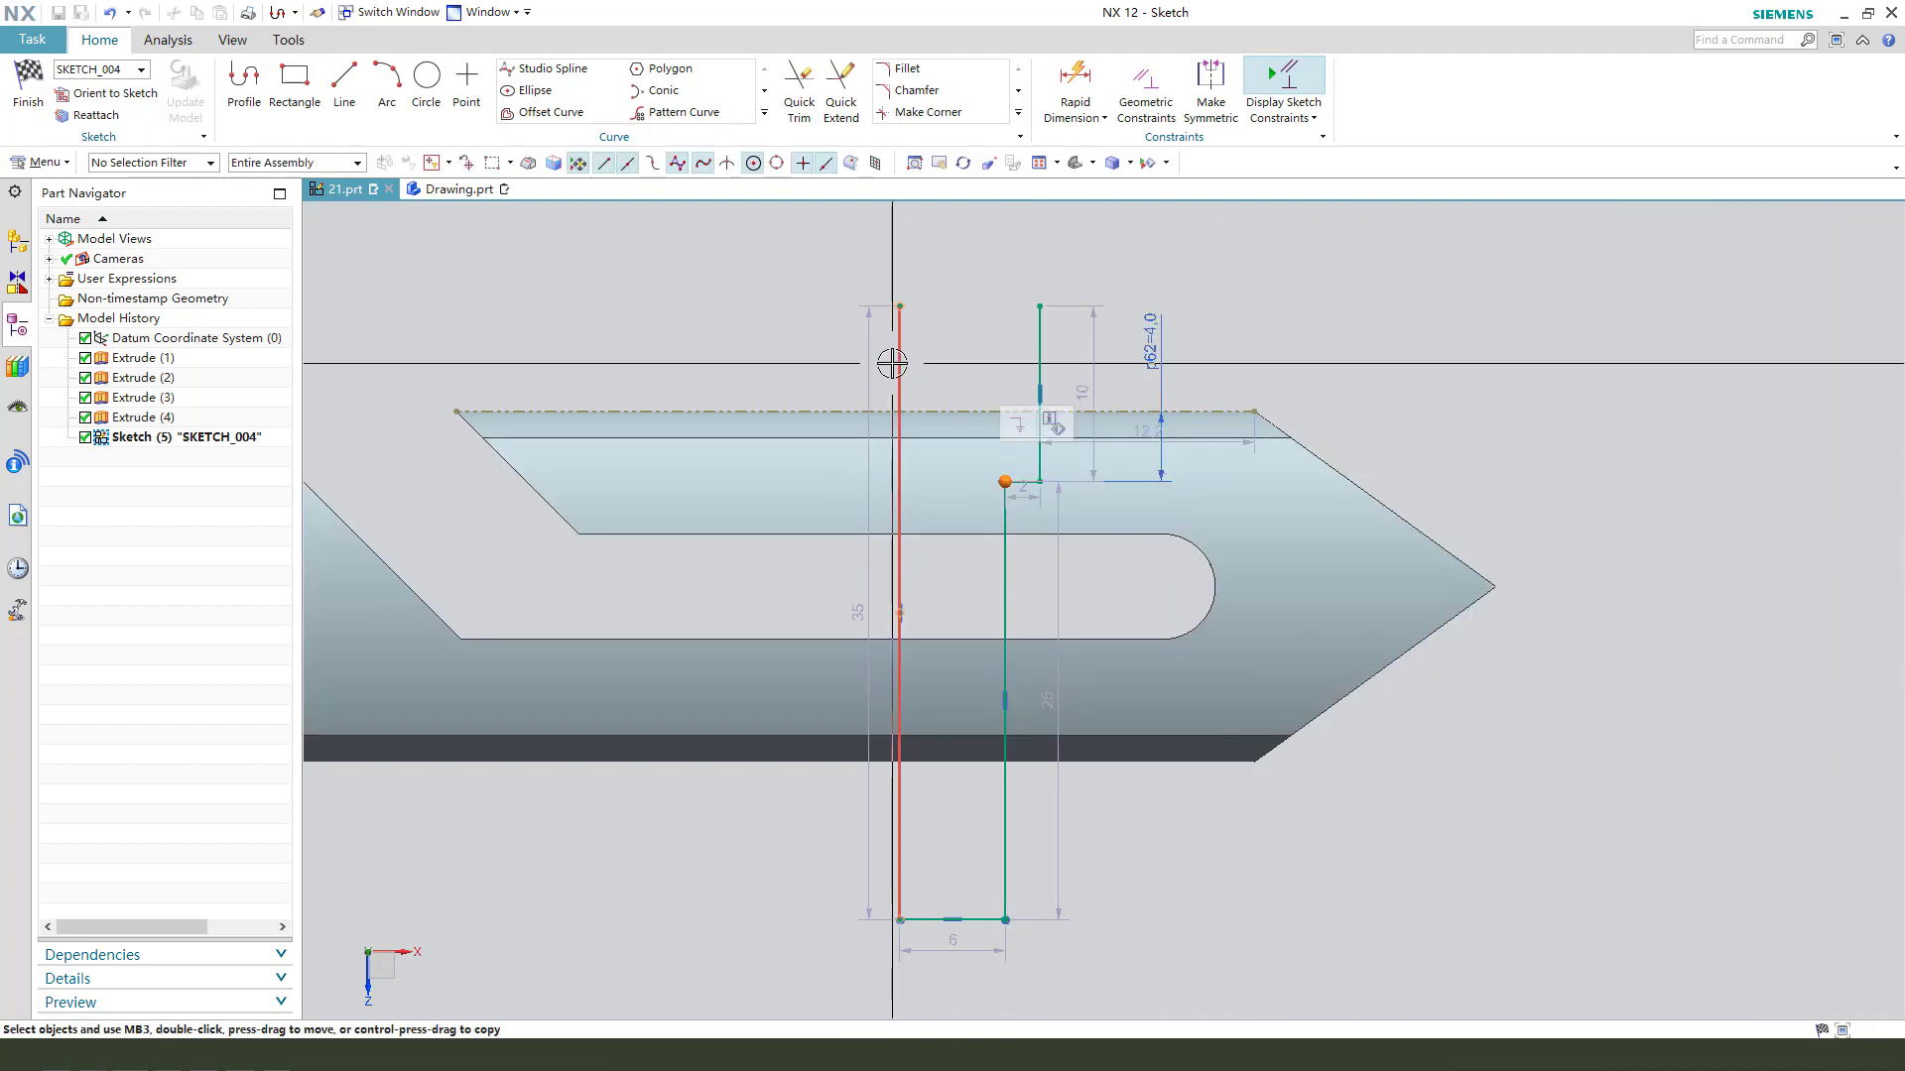
pyautogui.click(899, 476)
pyautogui.click(1081, 117)
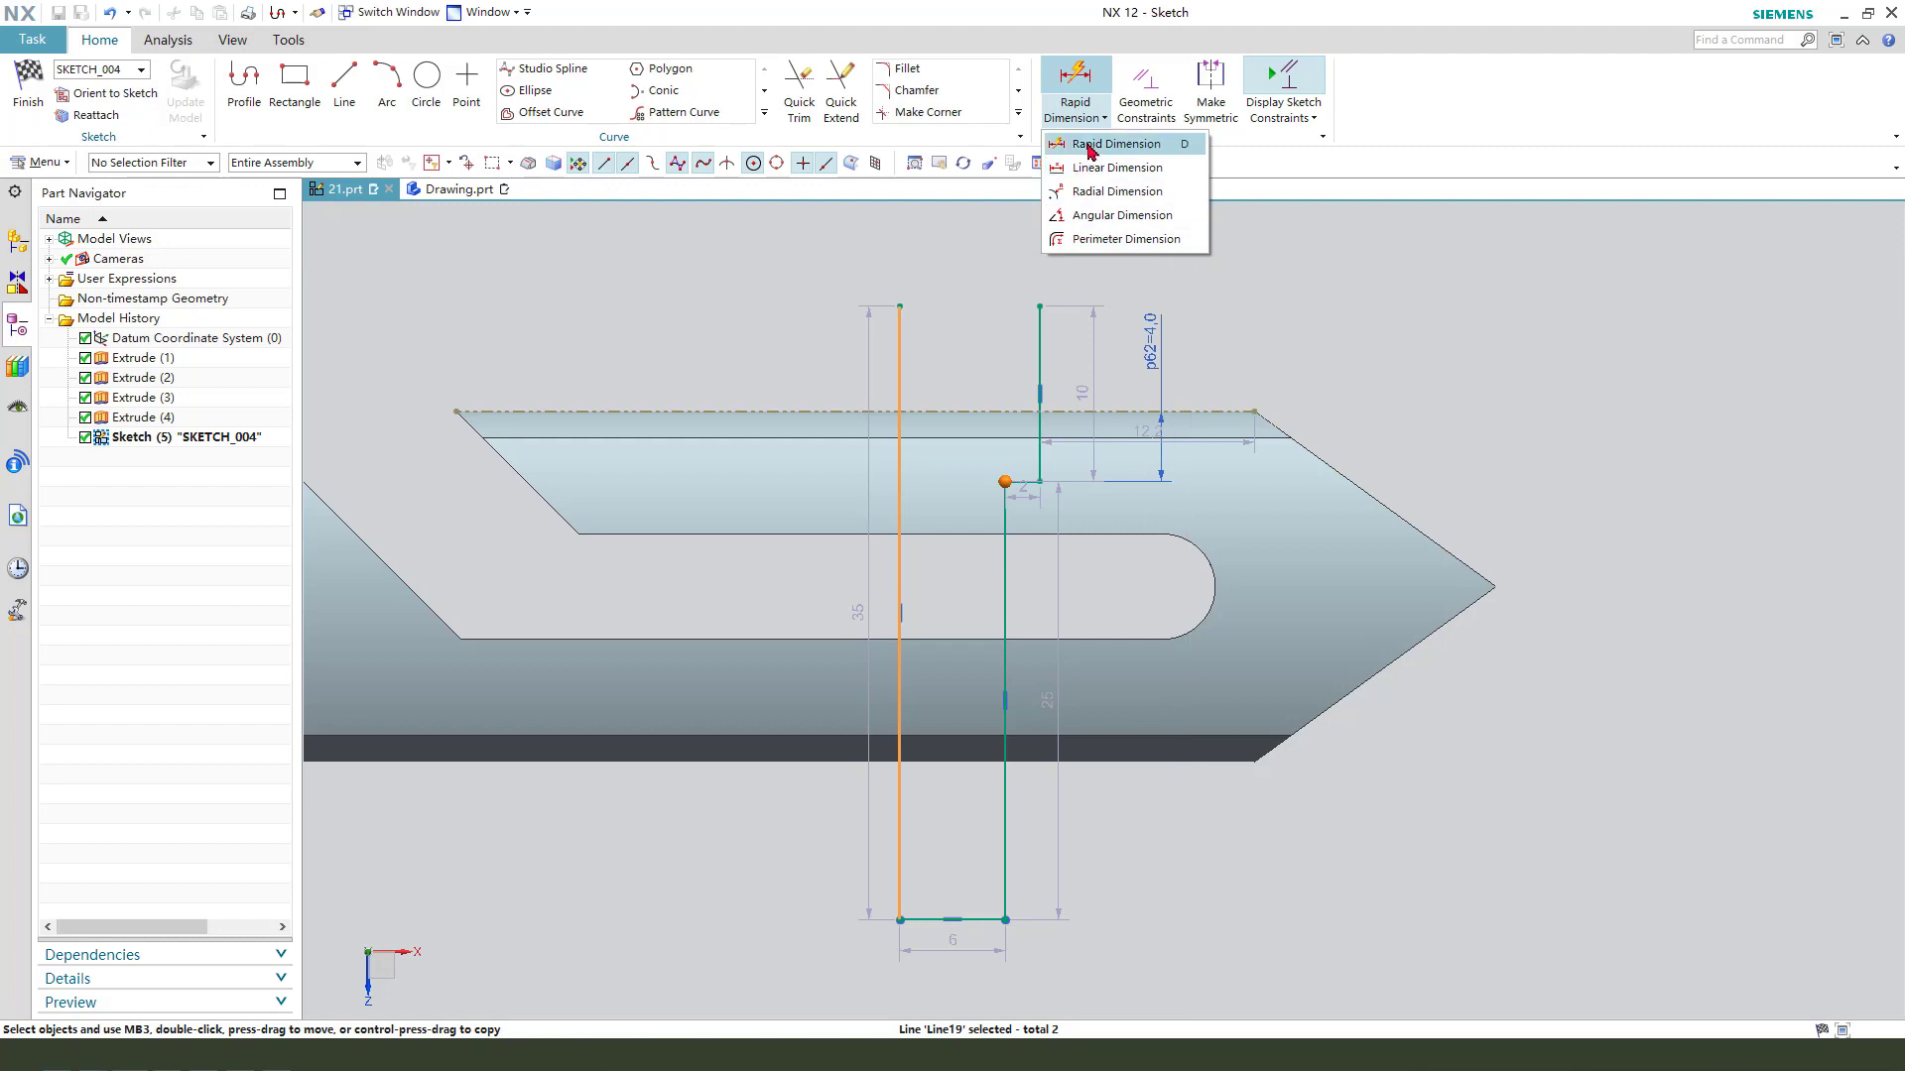
pyautogui.click(1116, 144)
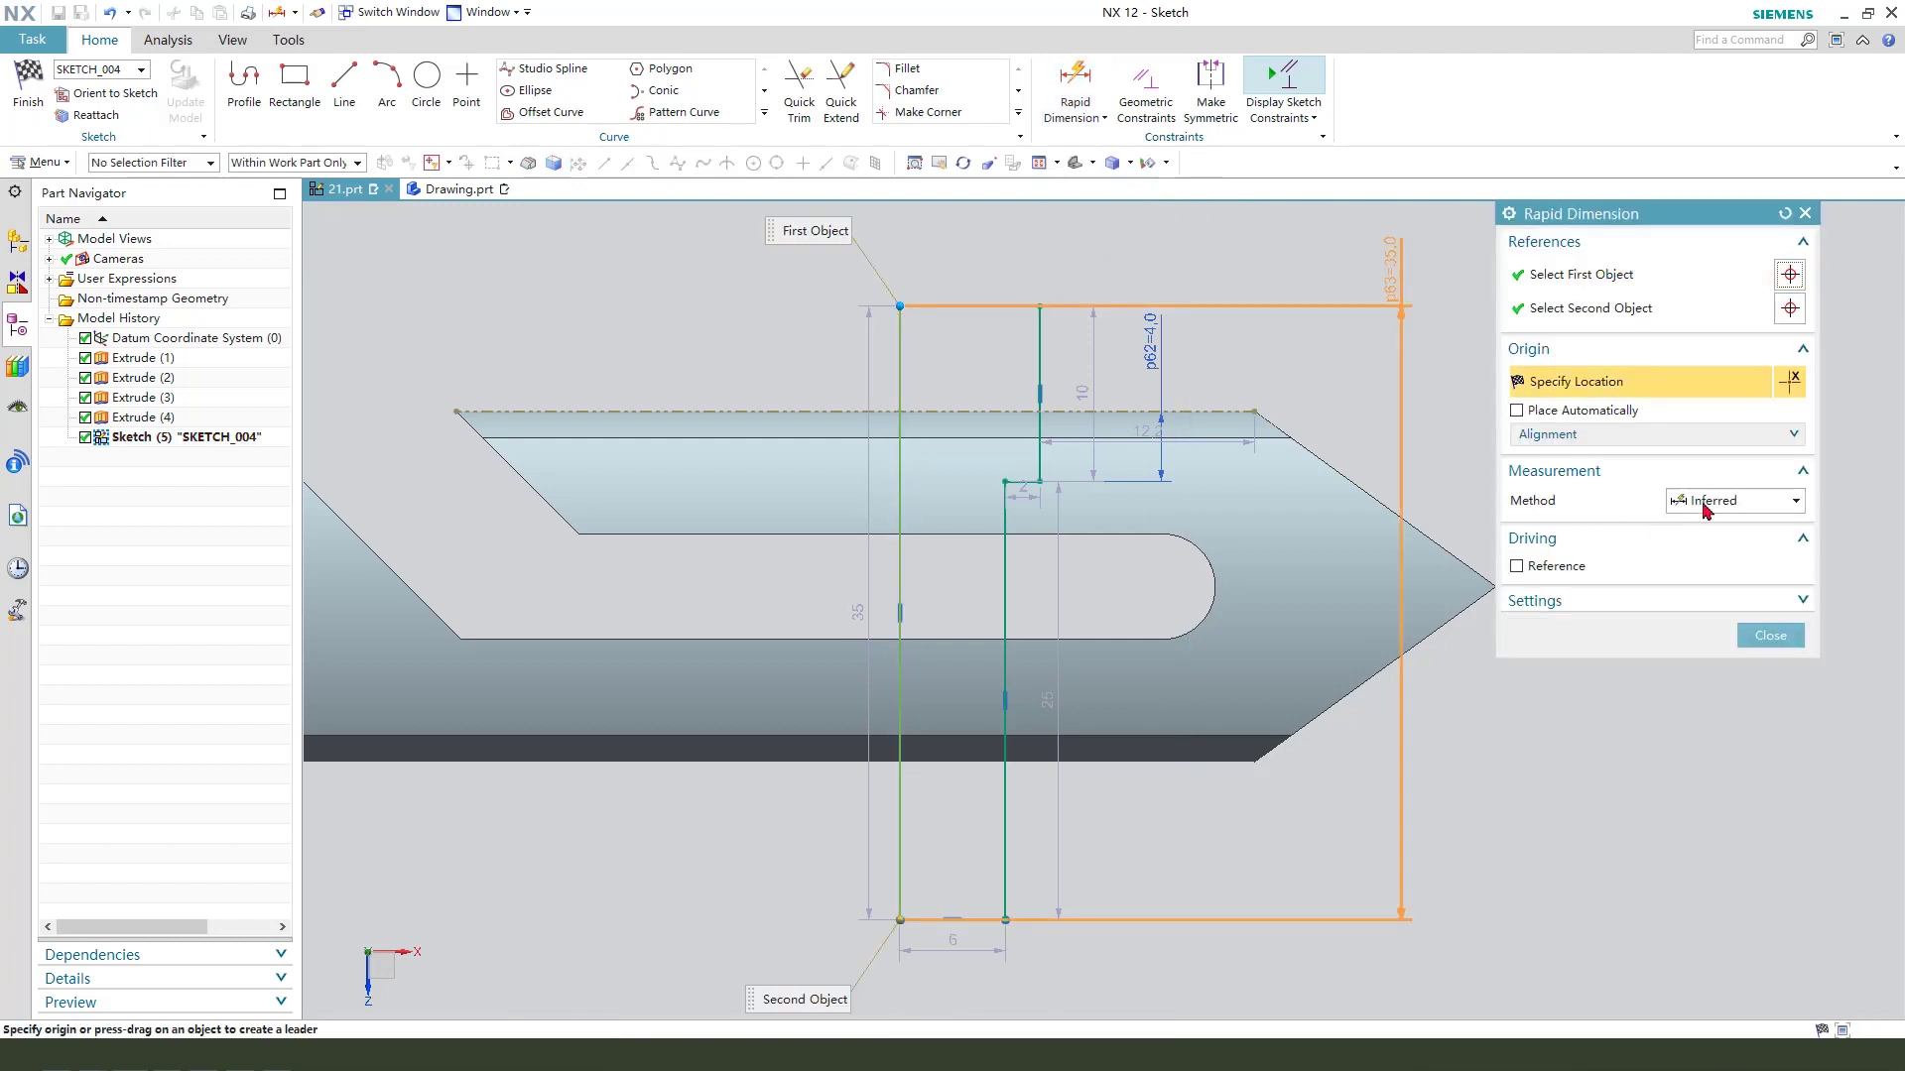
pyautogui.click(1771, 636)
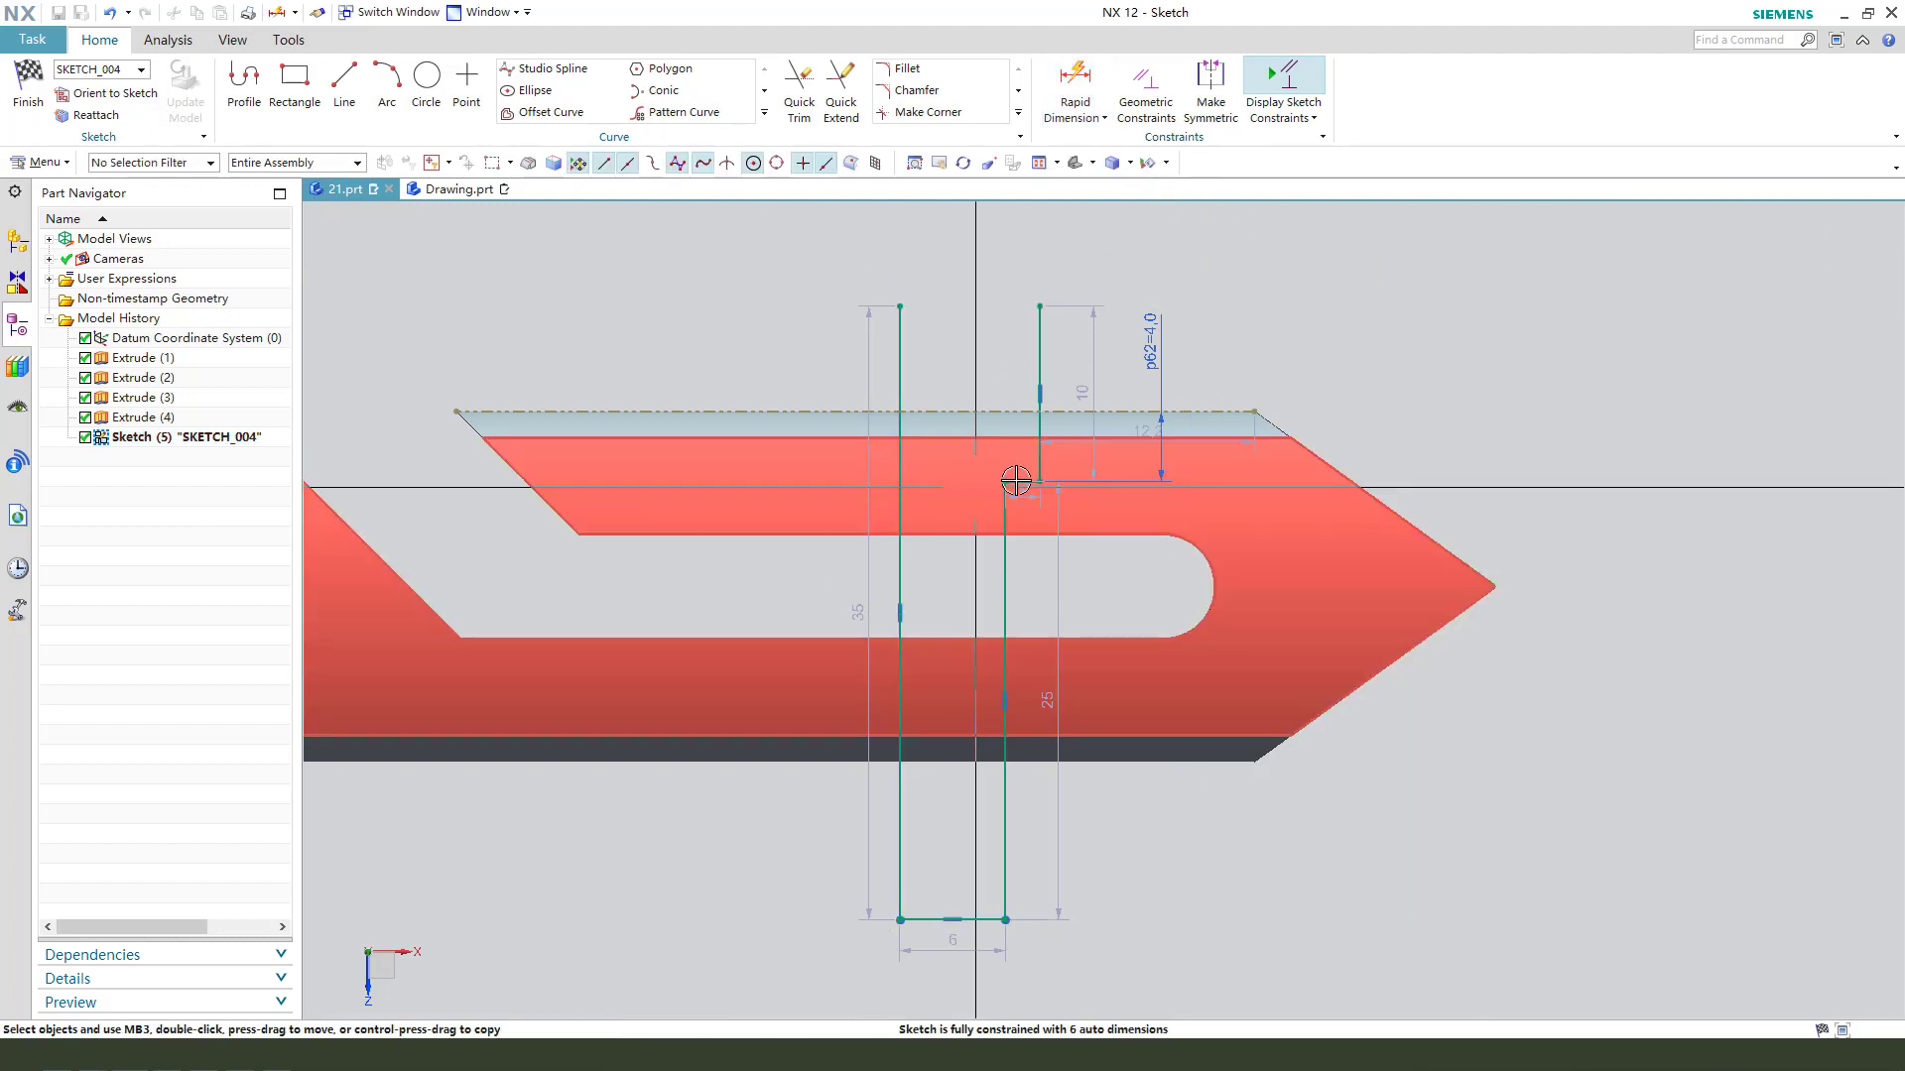
# - Dimension the perpendicular distance from the step's inner corner to the long vertical line and set it to 2 mm
pyautogui.click(1006, 481)
pyautogui.click(899, 364)
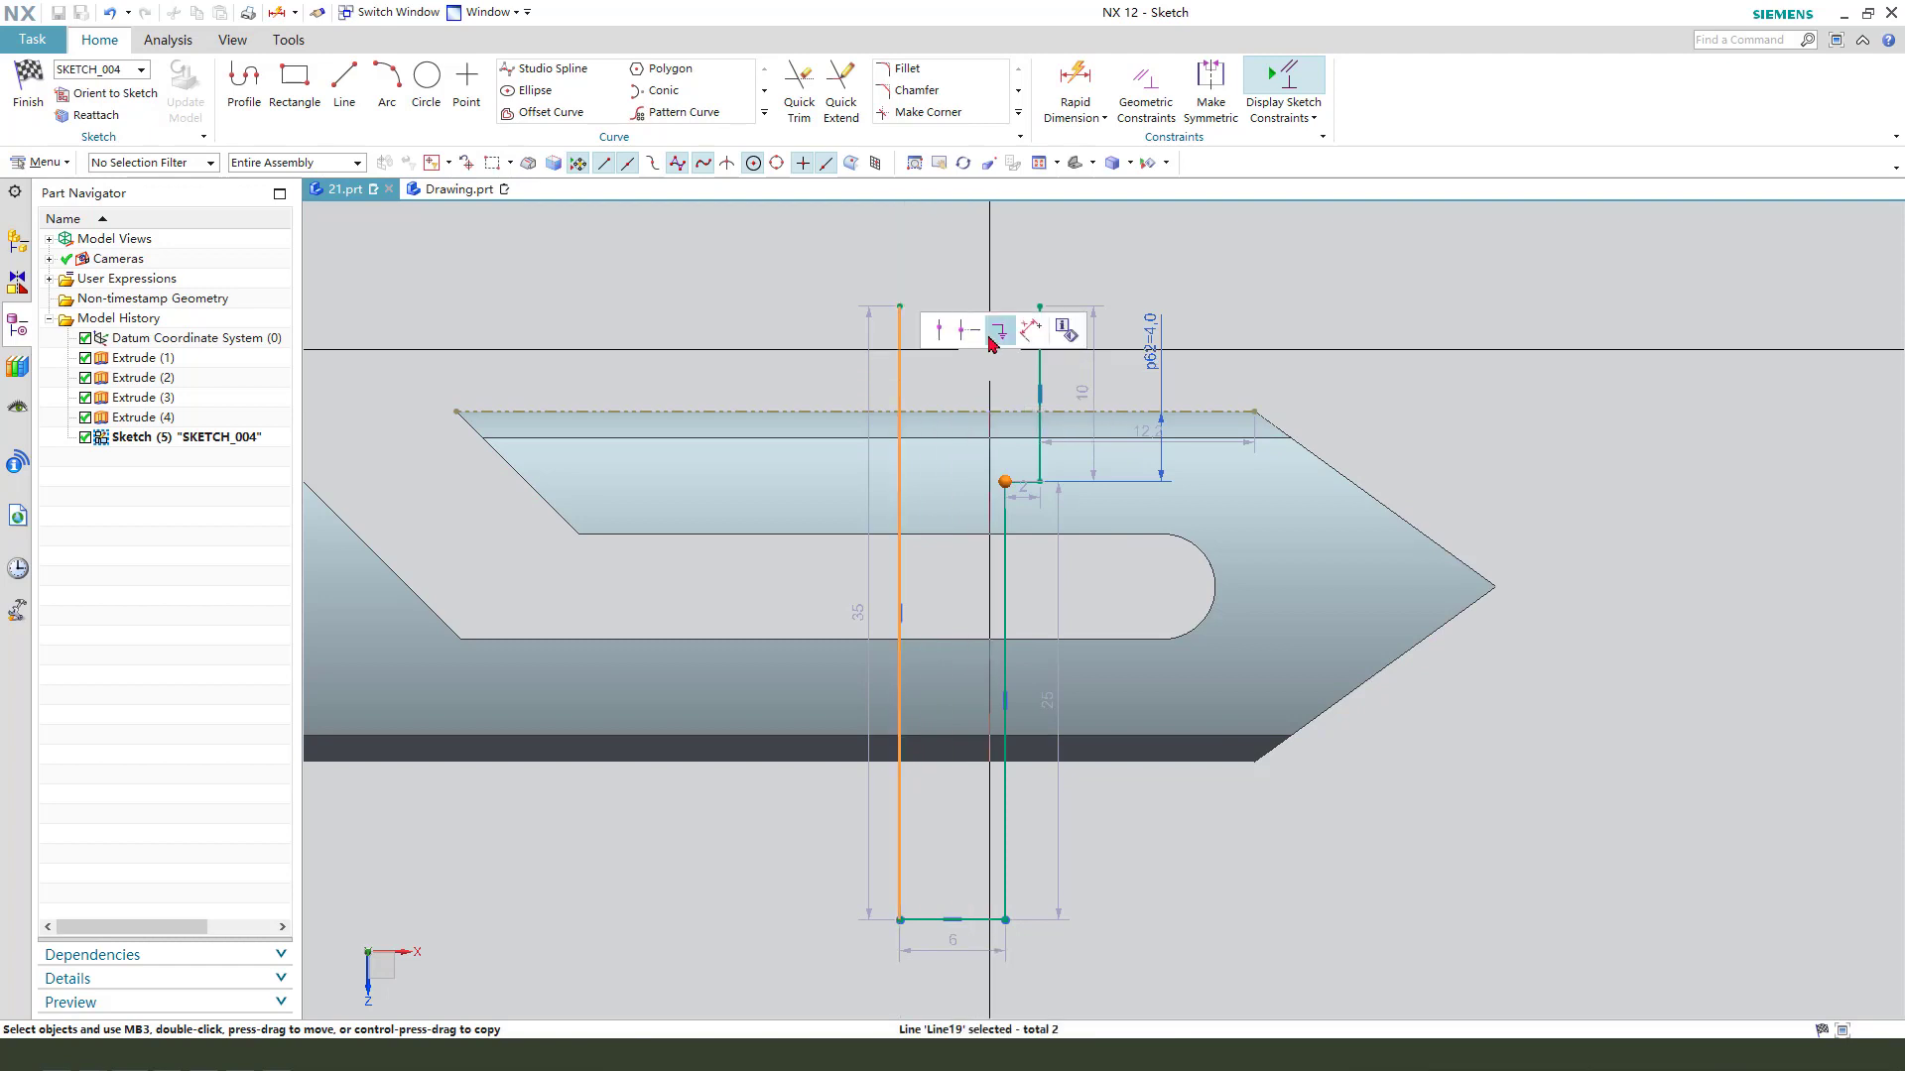
pyautogui.click(1031, 330)
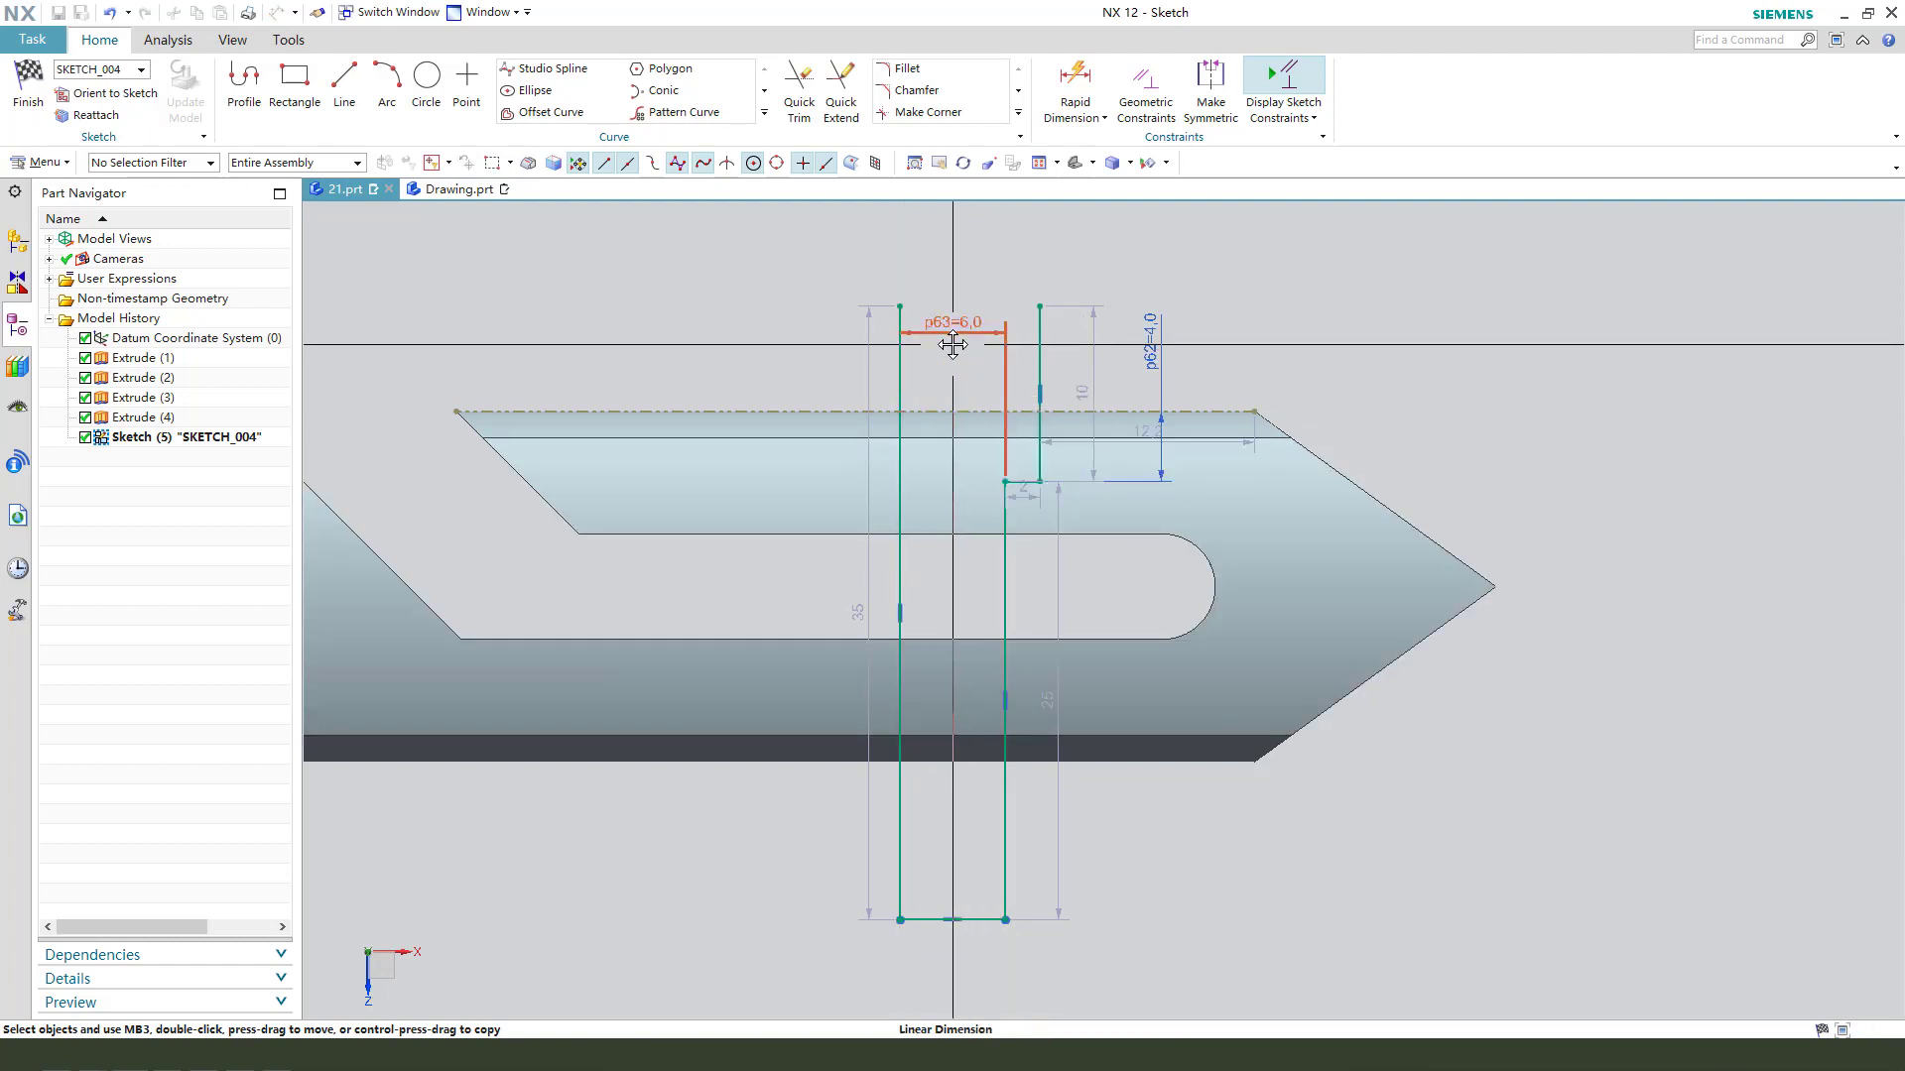
pyautogui.click(952, 319)
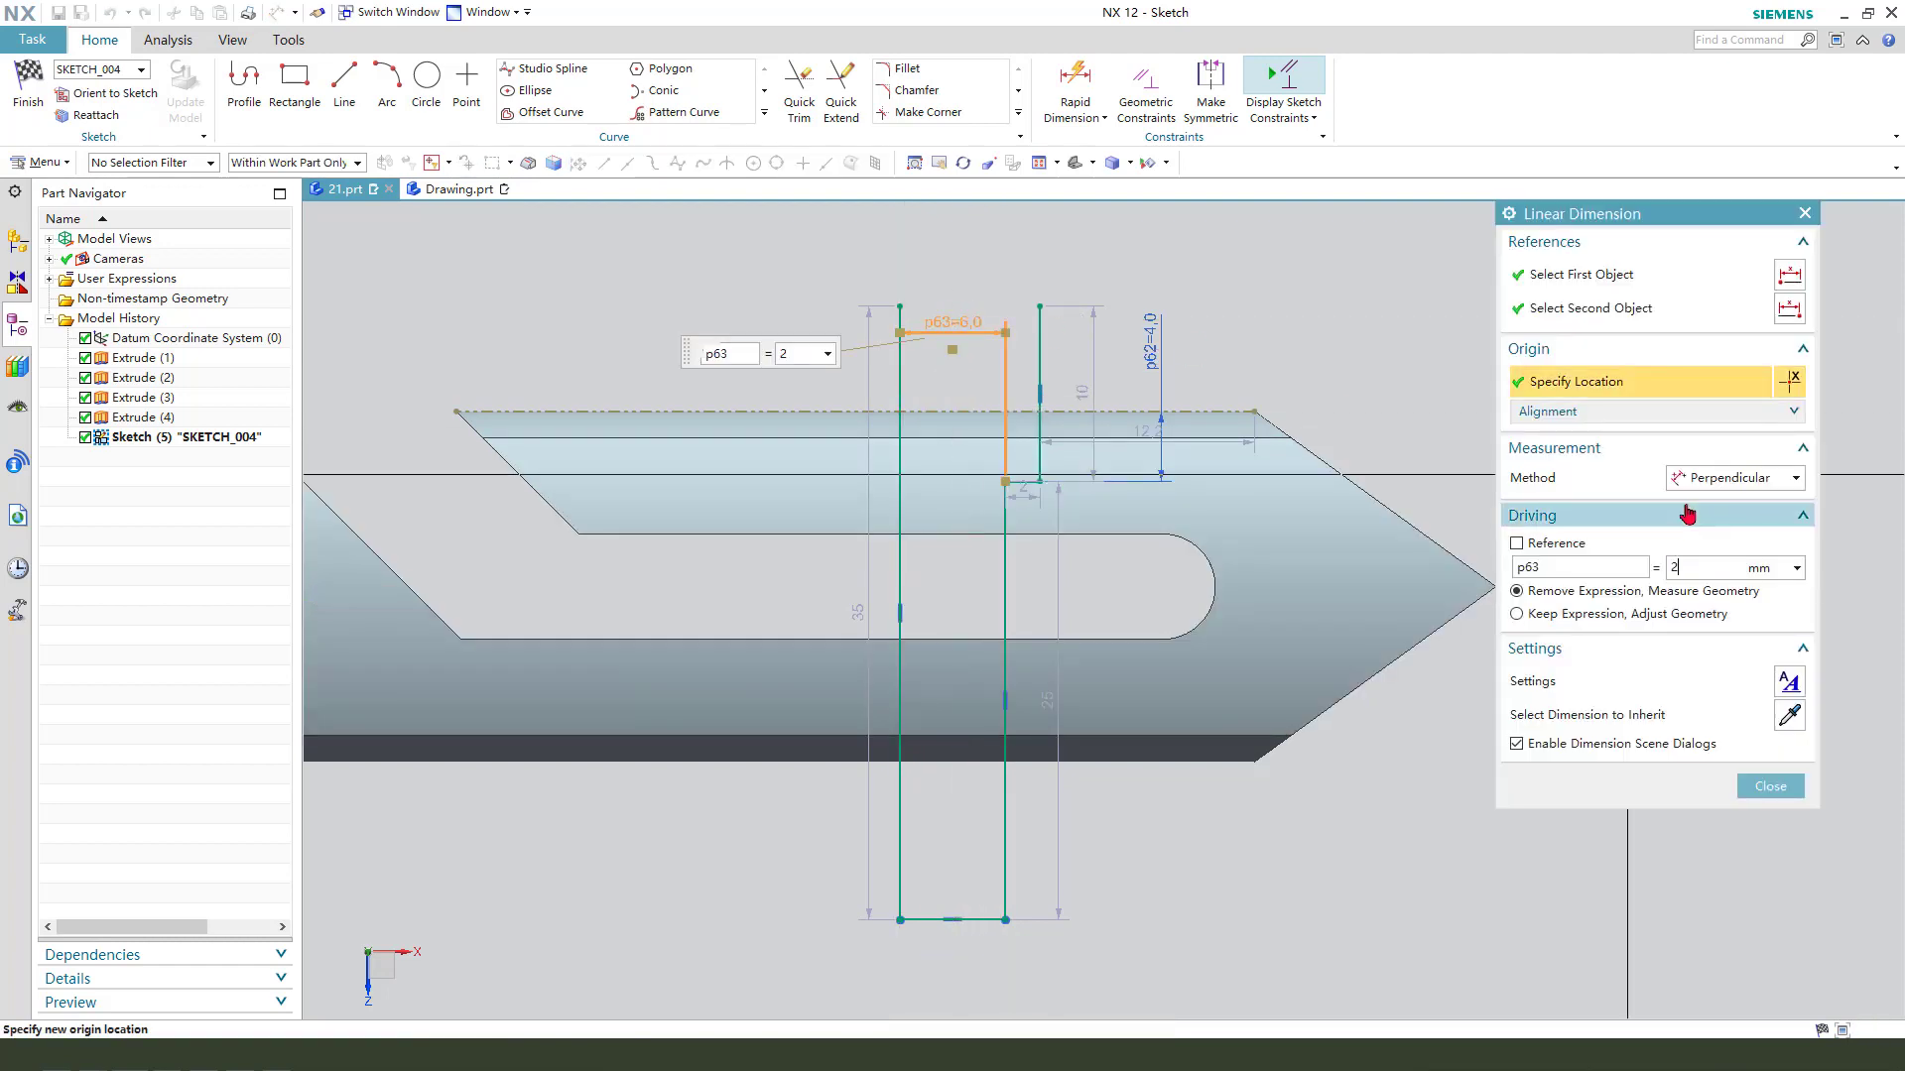
pyautogui.press('Return')
pyautogui.middleClick(1272, 494)
# - Dimension the perpendicular distance from the step's outer corner to the long vertical line and set it to 5 mm
pyautogui.scroll(2, 1071, 347)
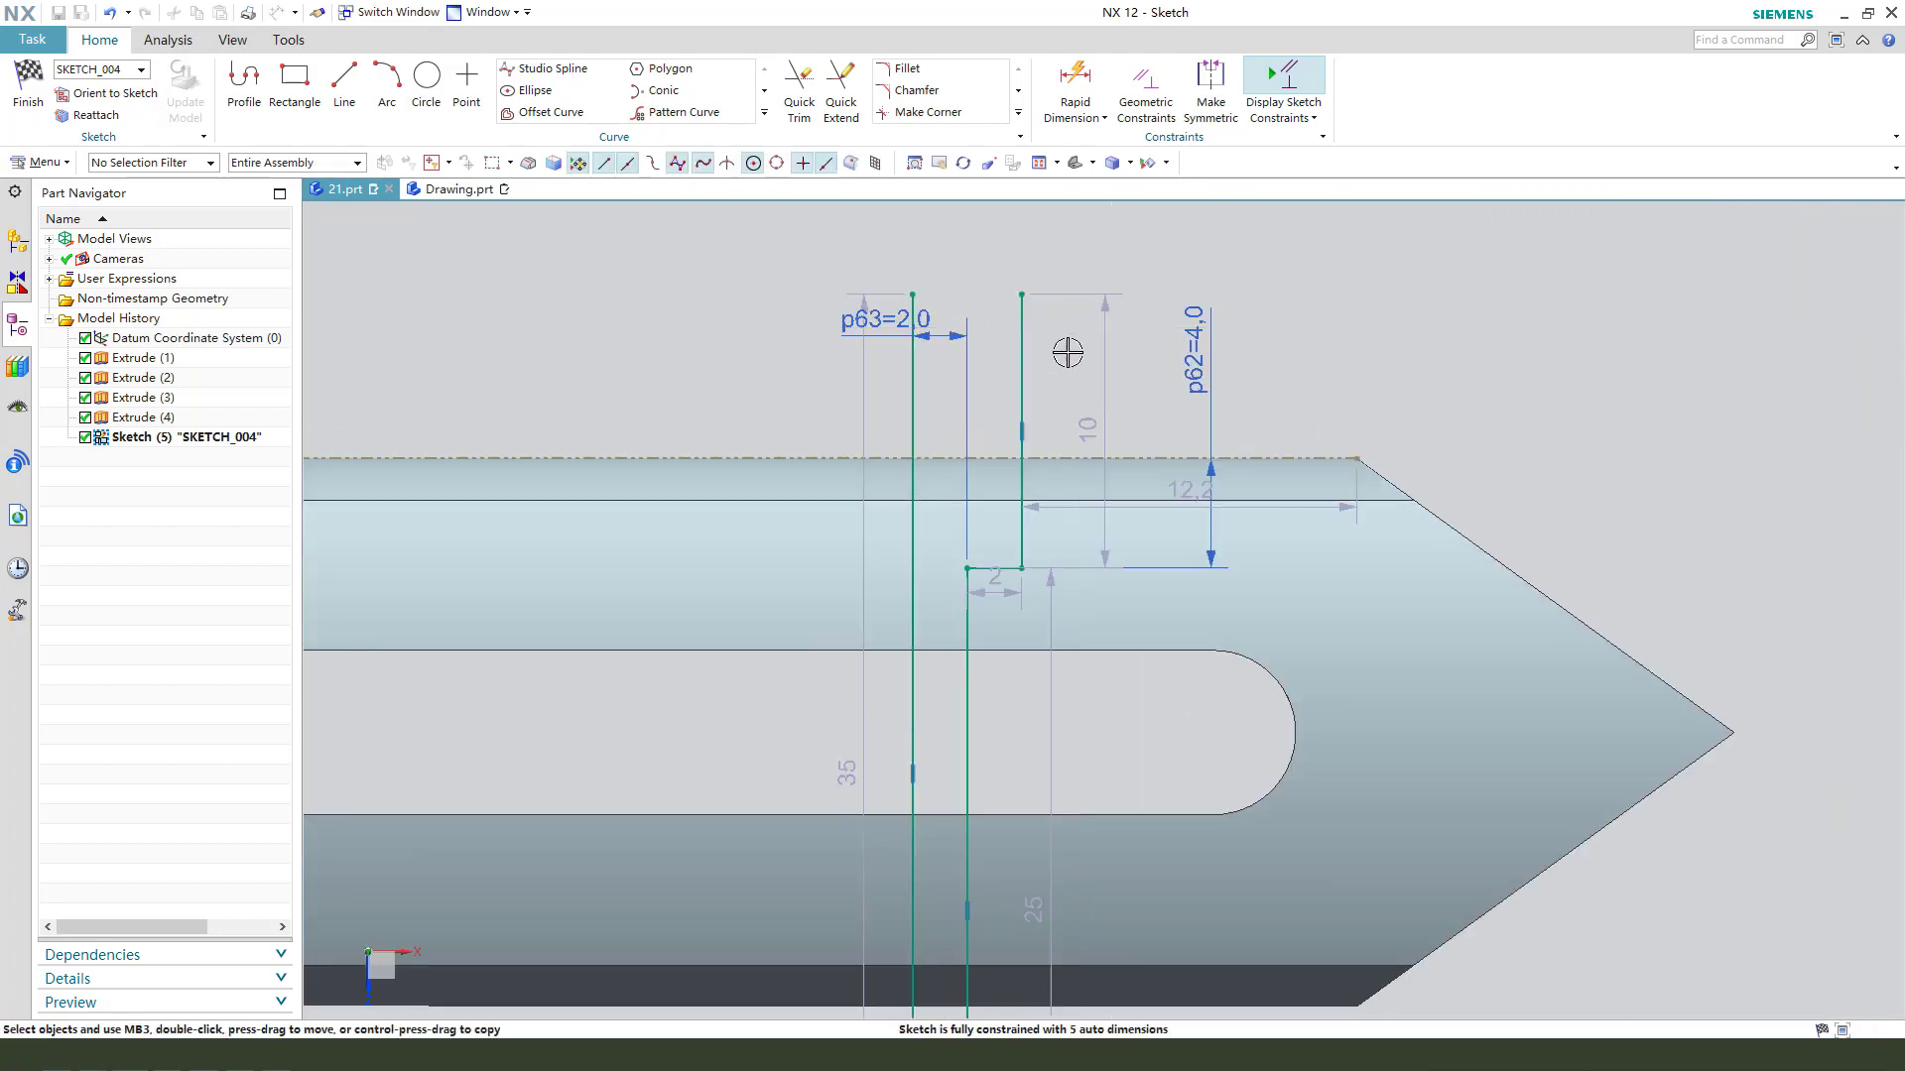
pyautogui.click(1021, 568)
pyautogui.click(912, 385)
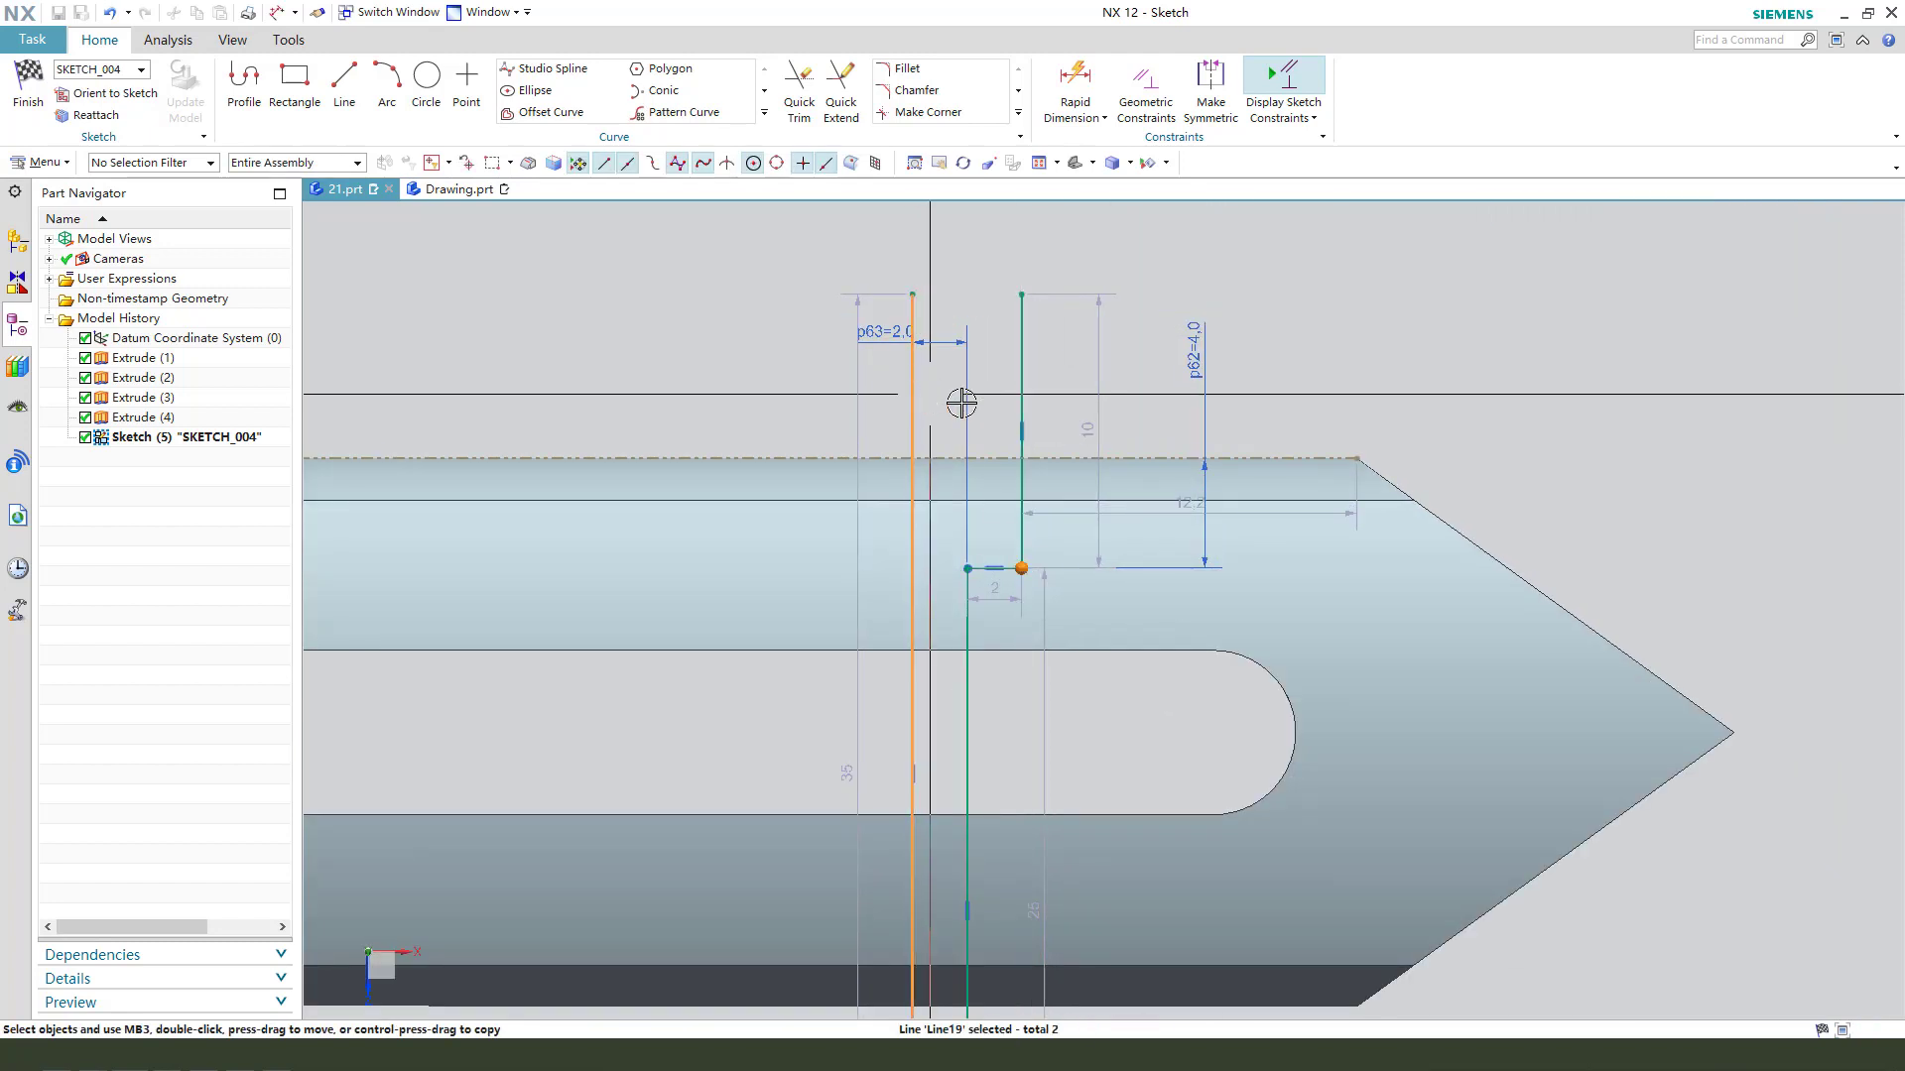
pyautogui.click(1044, 364)
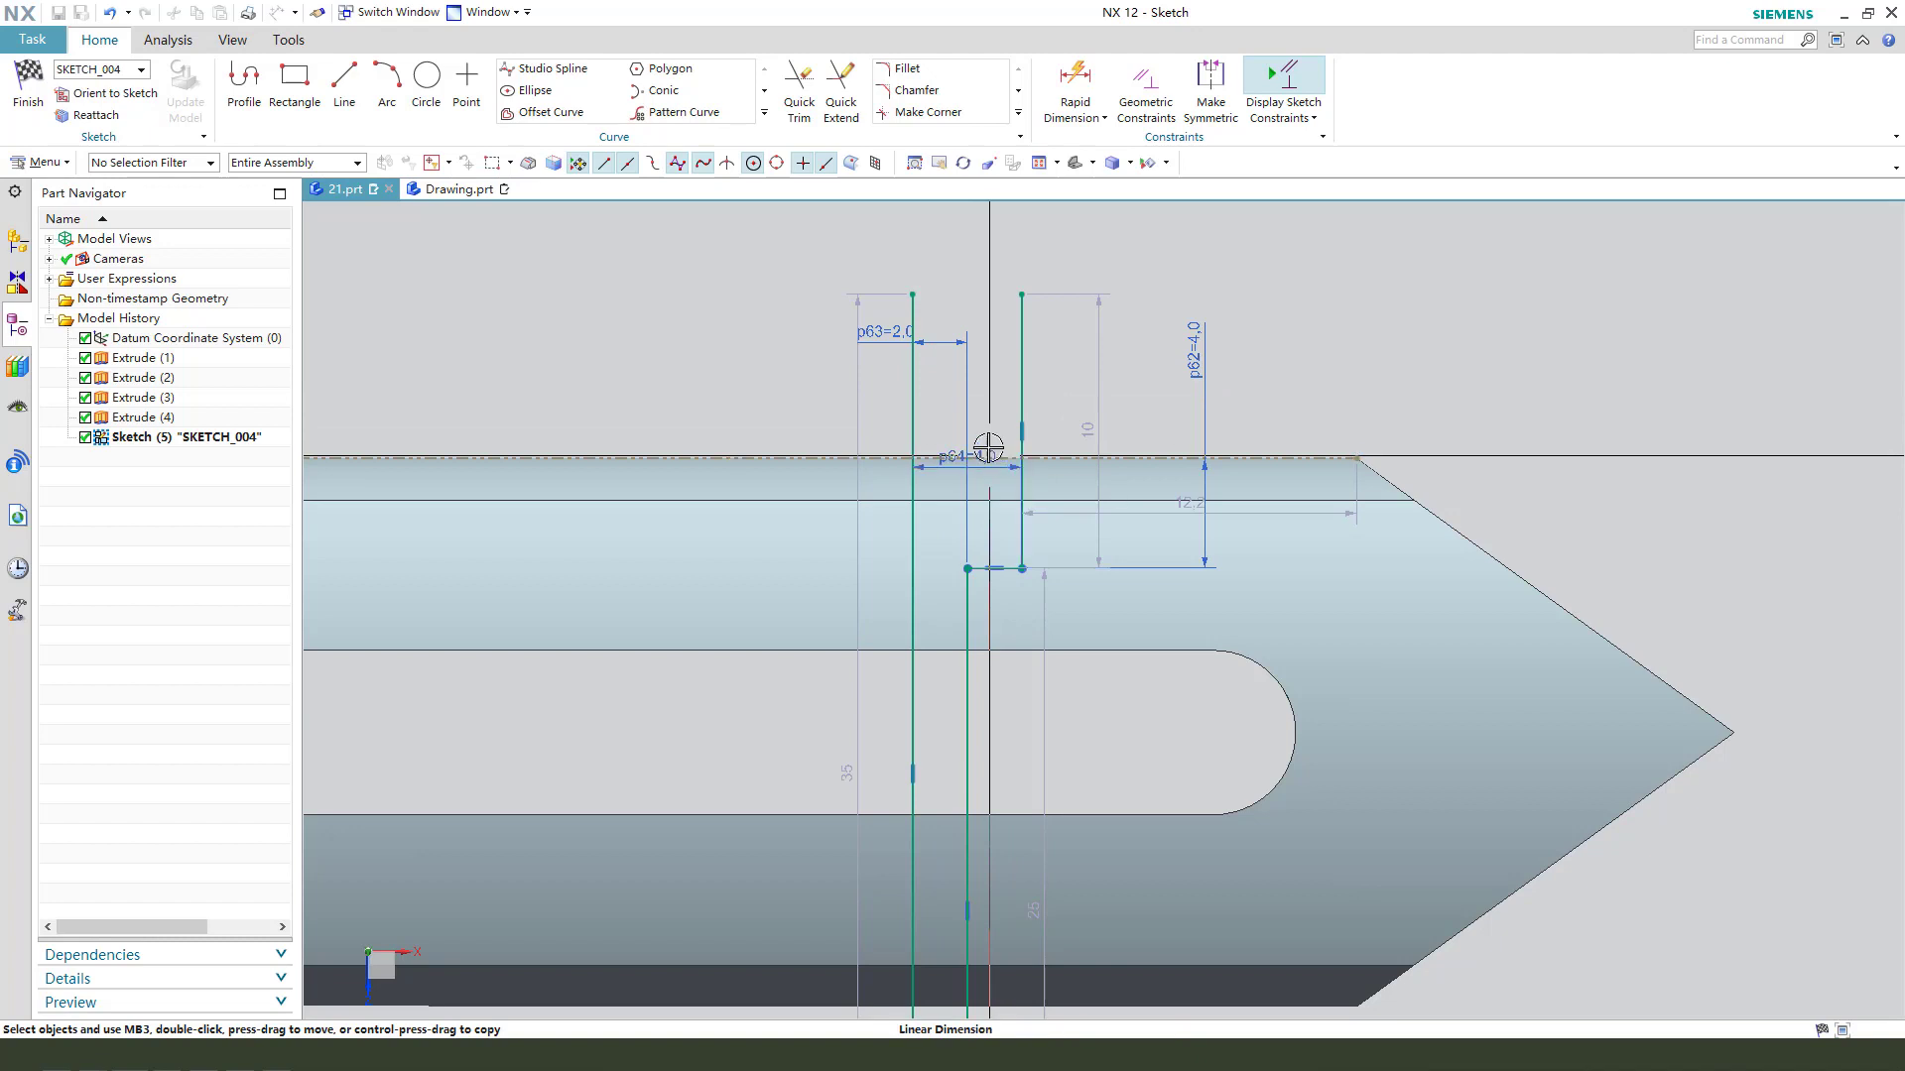
pyautogui.click(974, 242)
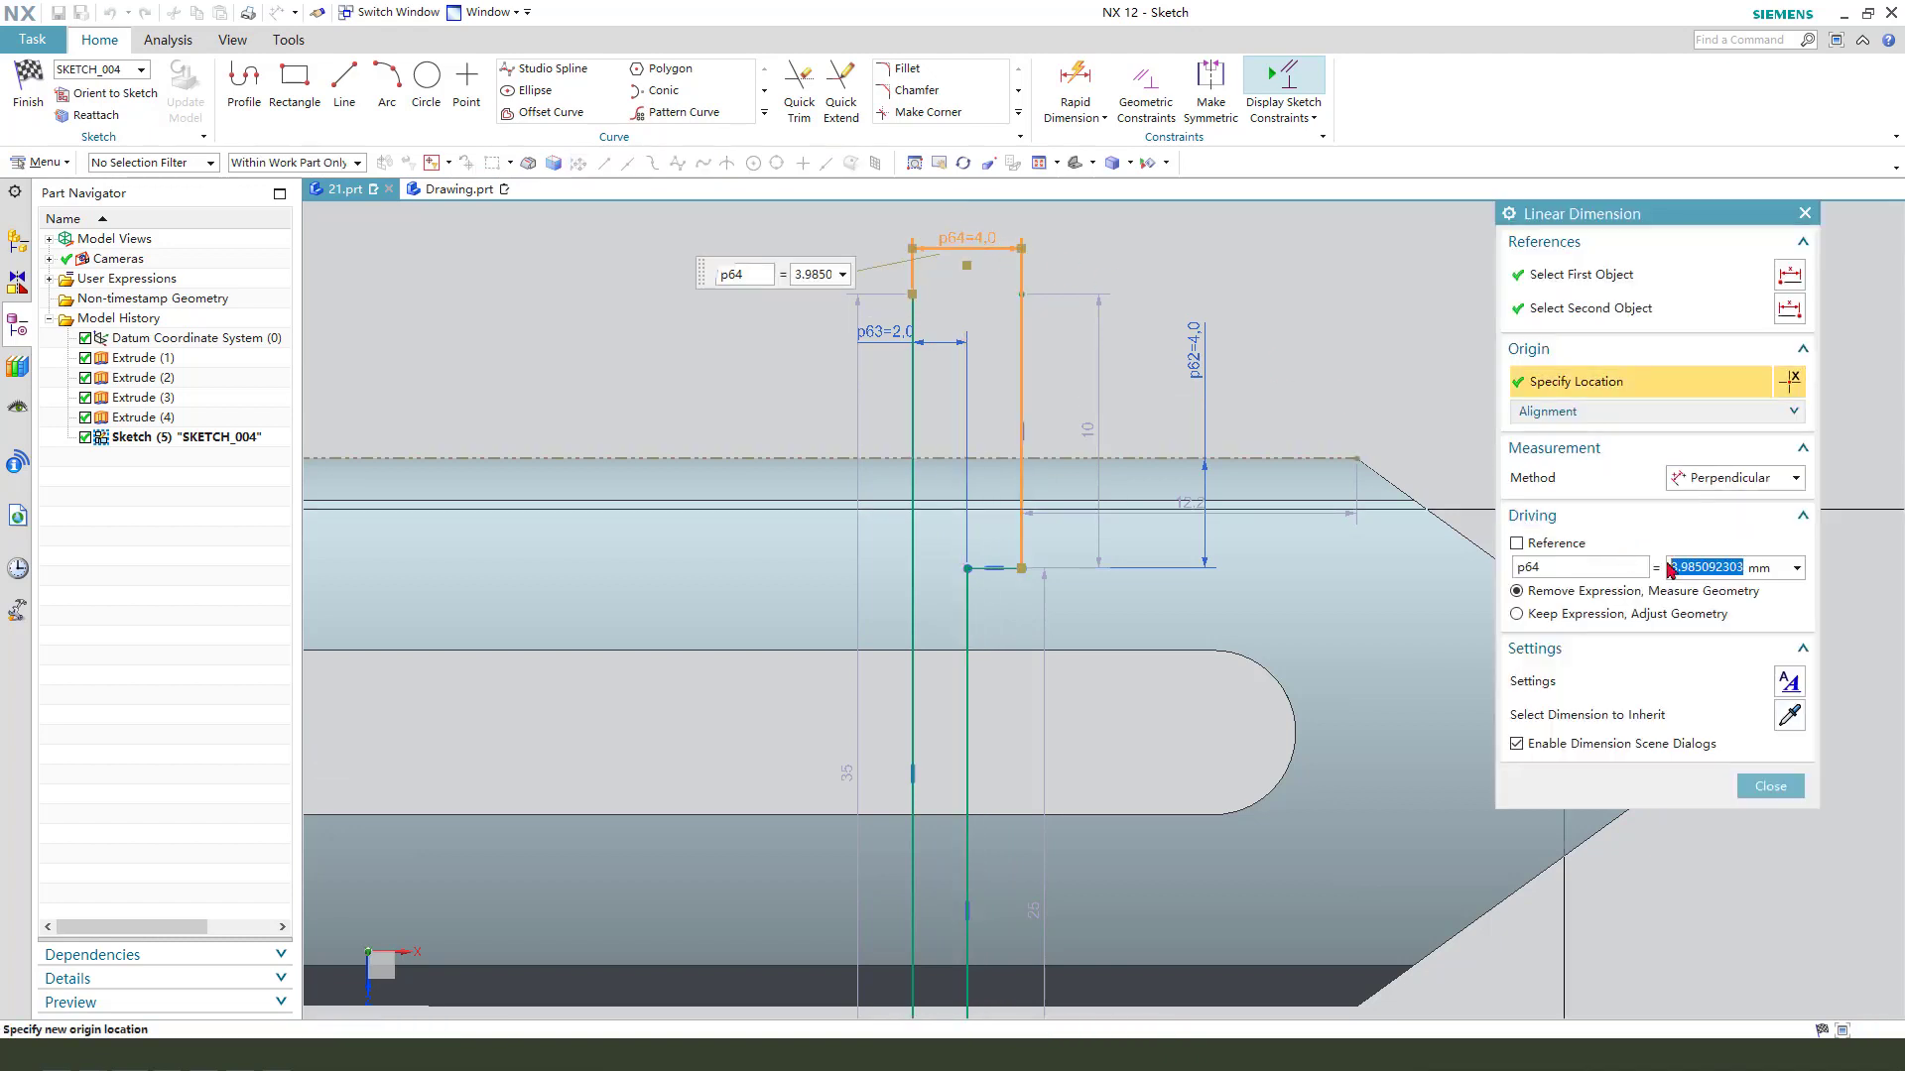
pyautogui.write('5')
pyautogui.press('Return')
# - Dimension the horizontal distance from the sketch origin to the upper end of the long vertical line and set it to 50 mm
pyautogui.scroll(-2, 815, 346)
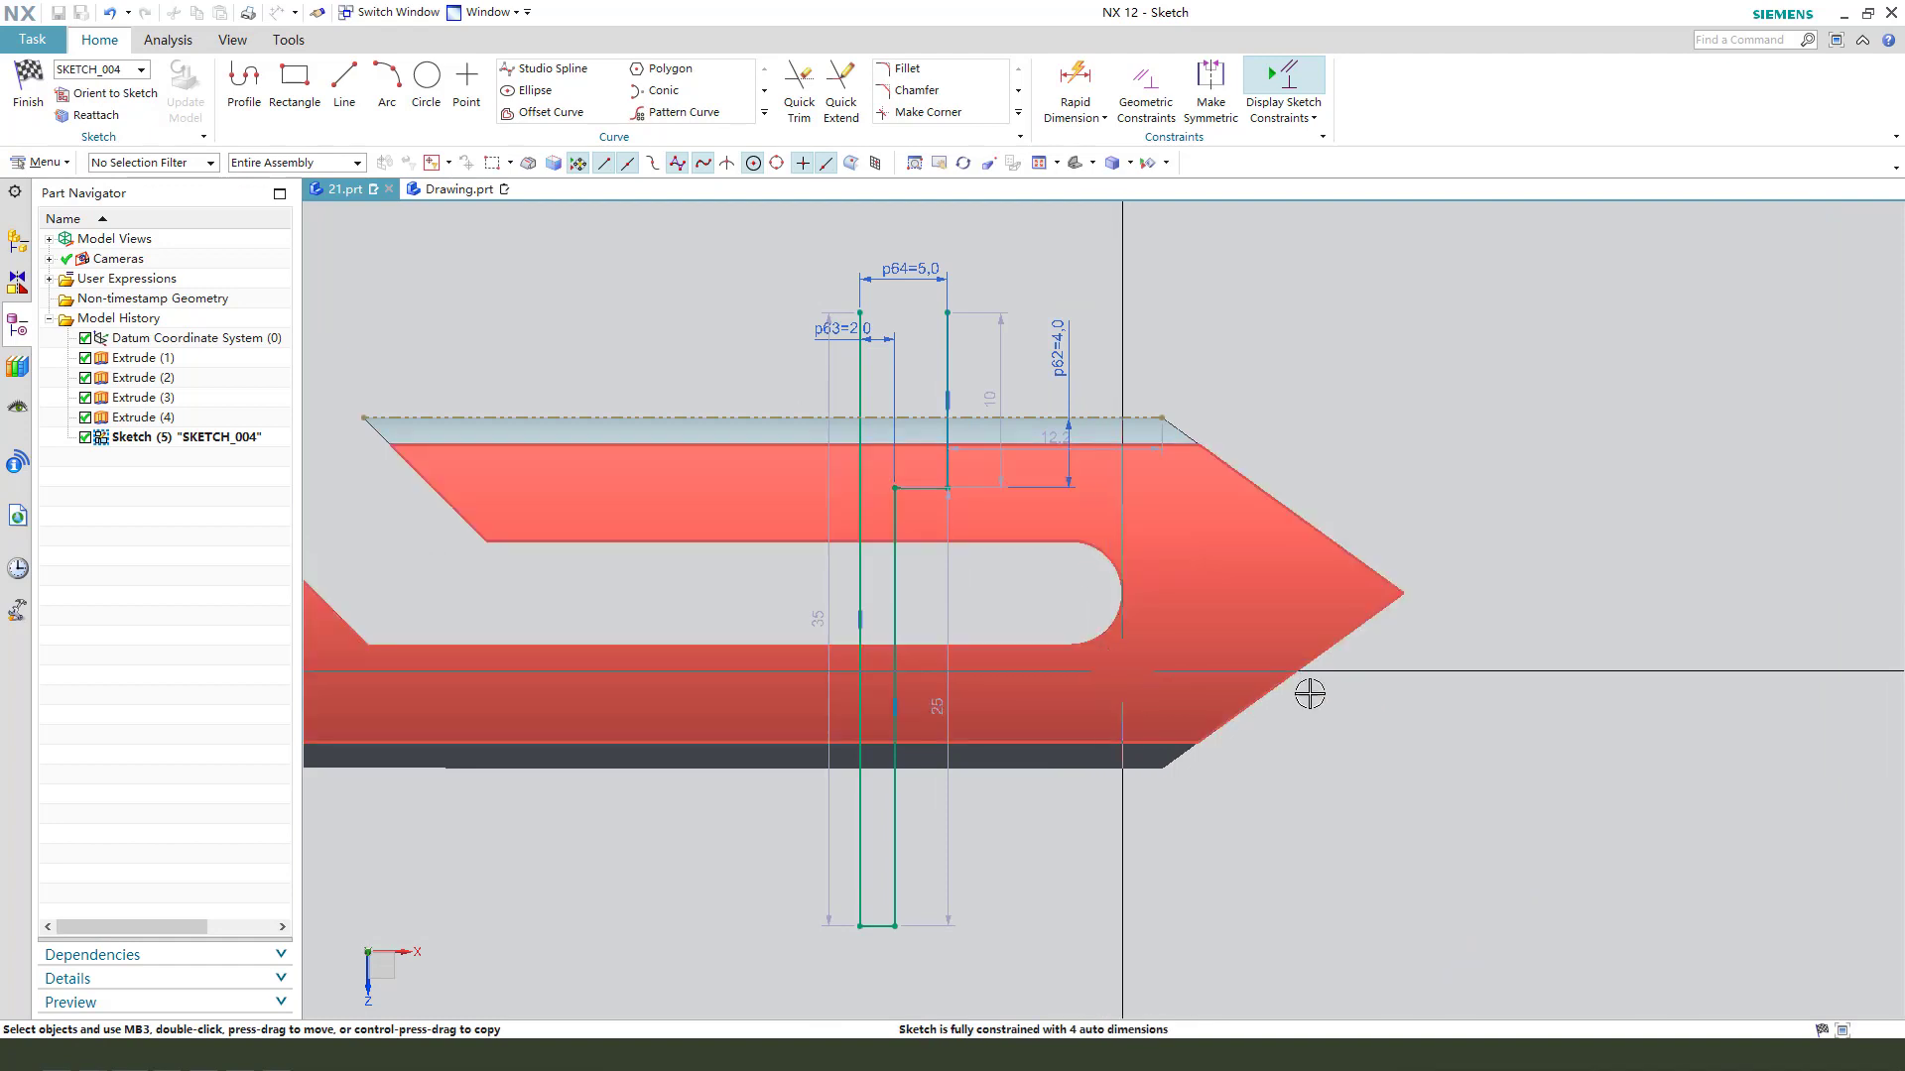
pyautogui.scroll(-1, 1210, 496)
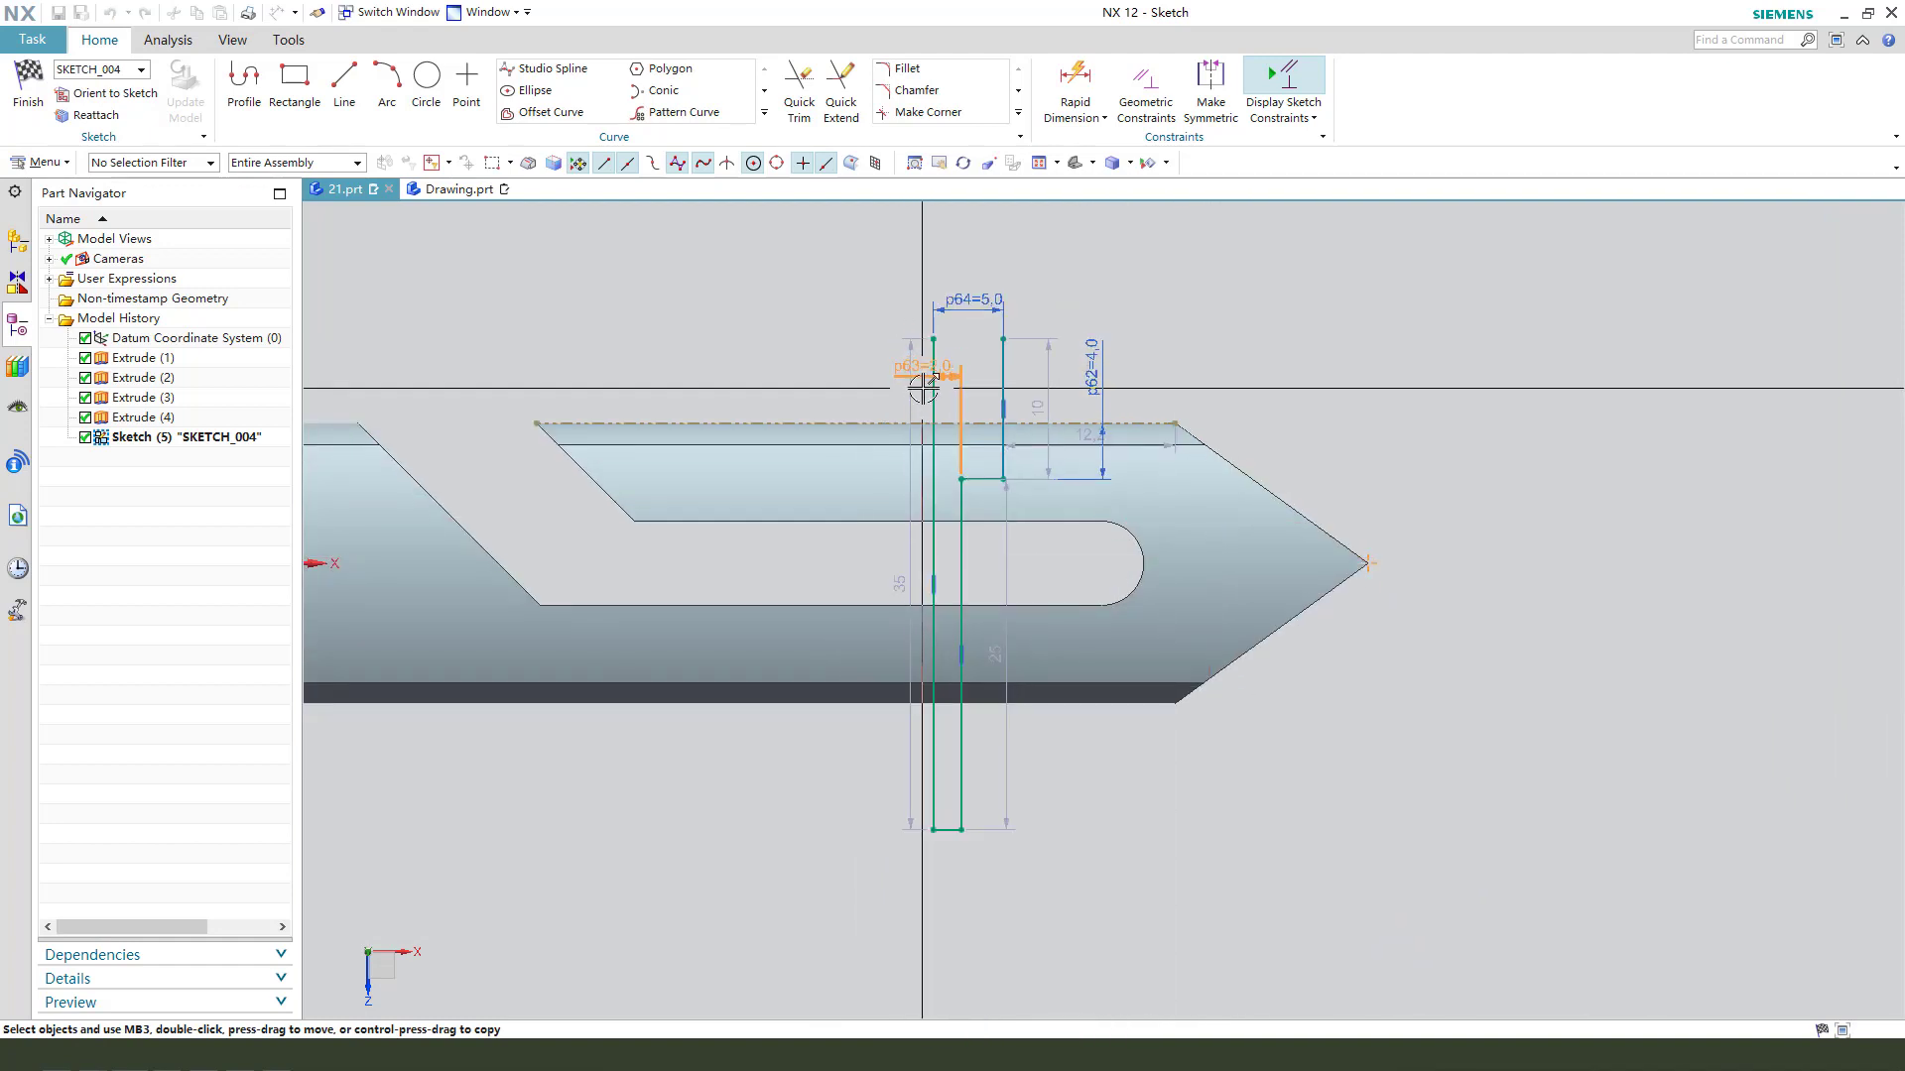
pyautogui.scroll(-1, 1245, 471)
pyautogui.click(985, 362)
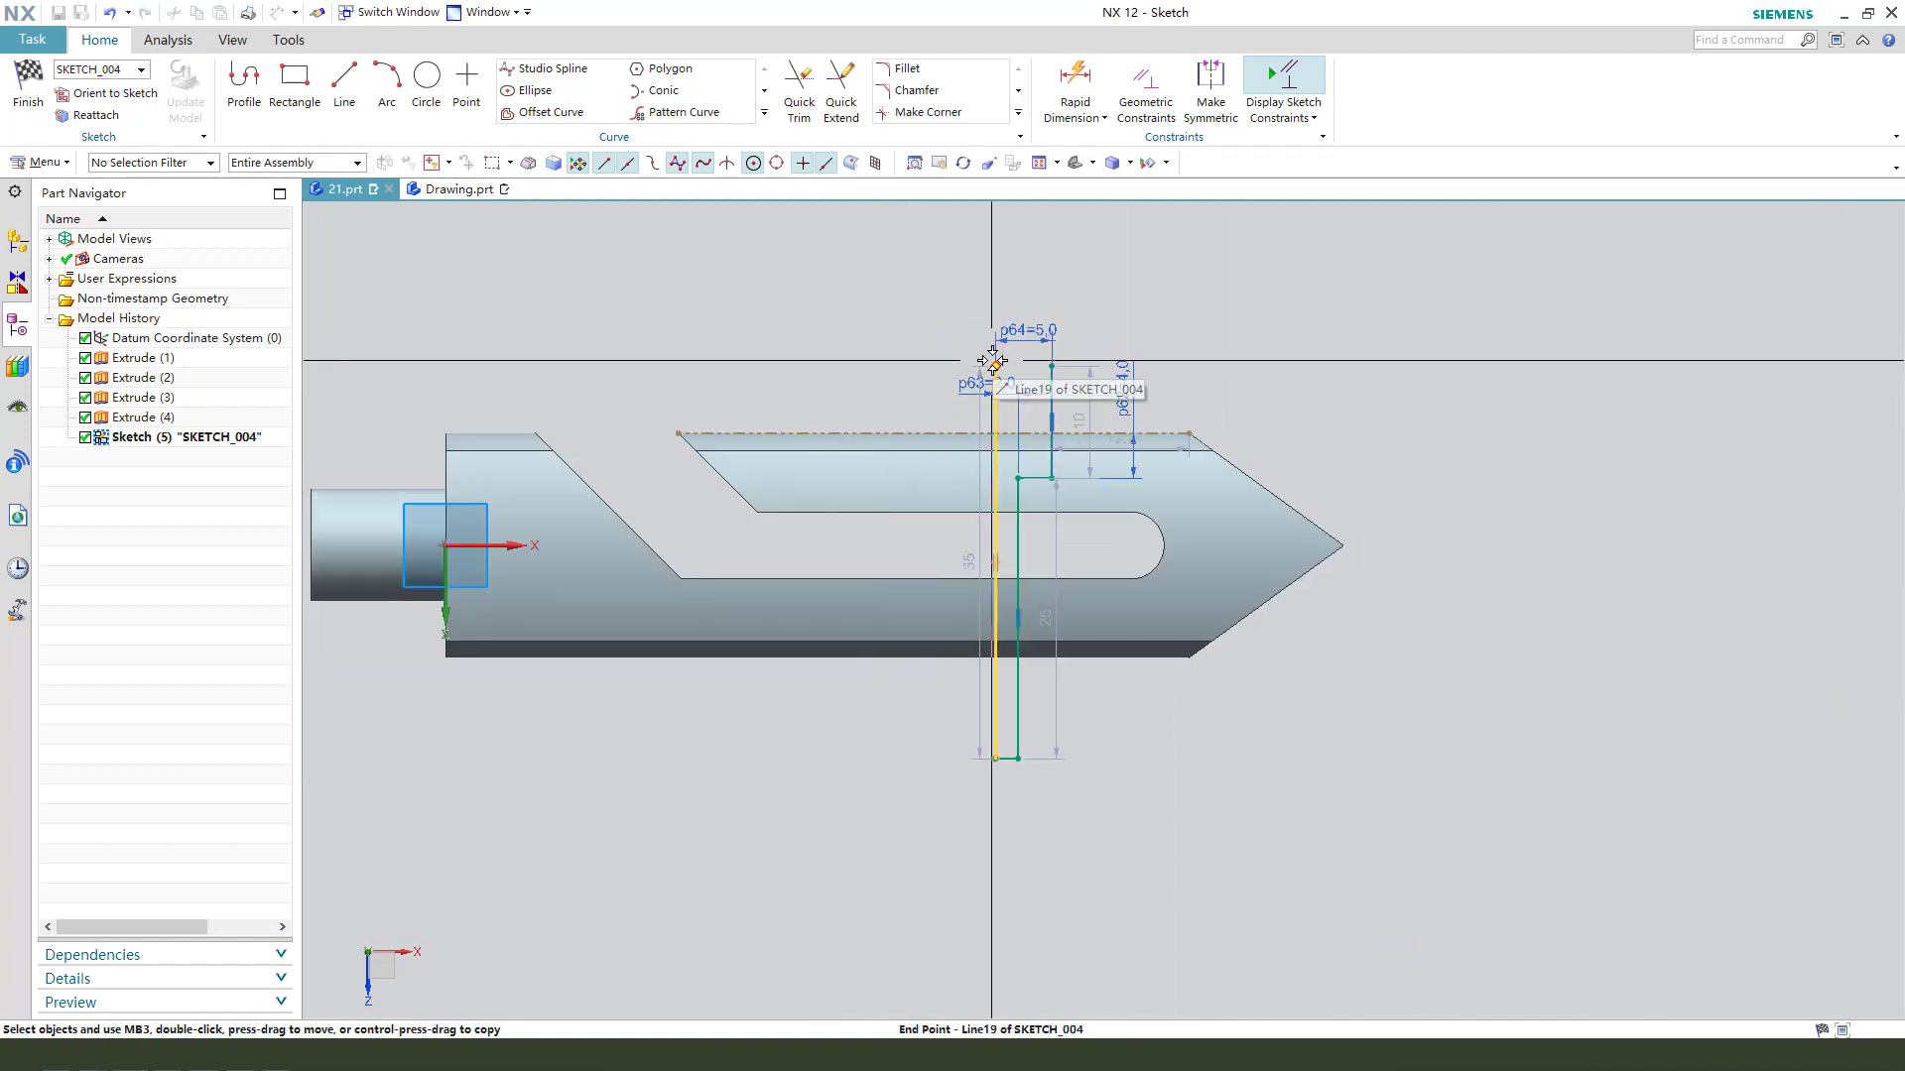
pyautogui.click(447, 543)
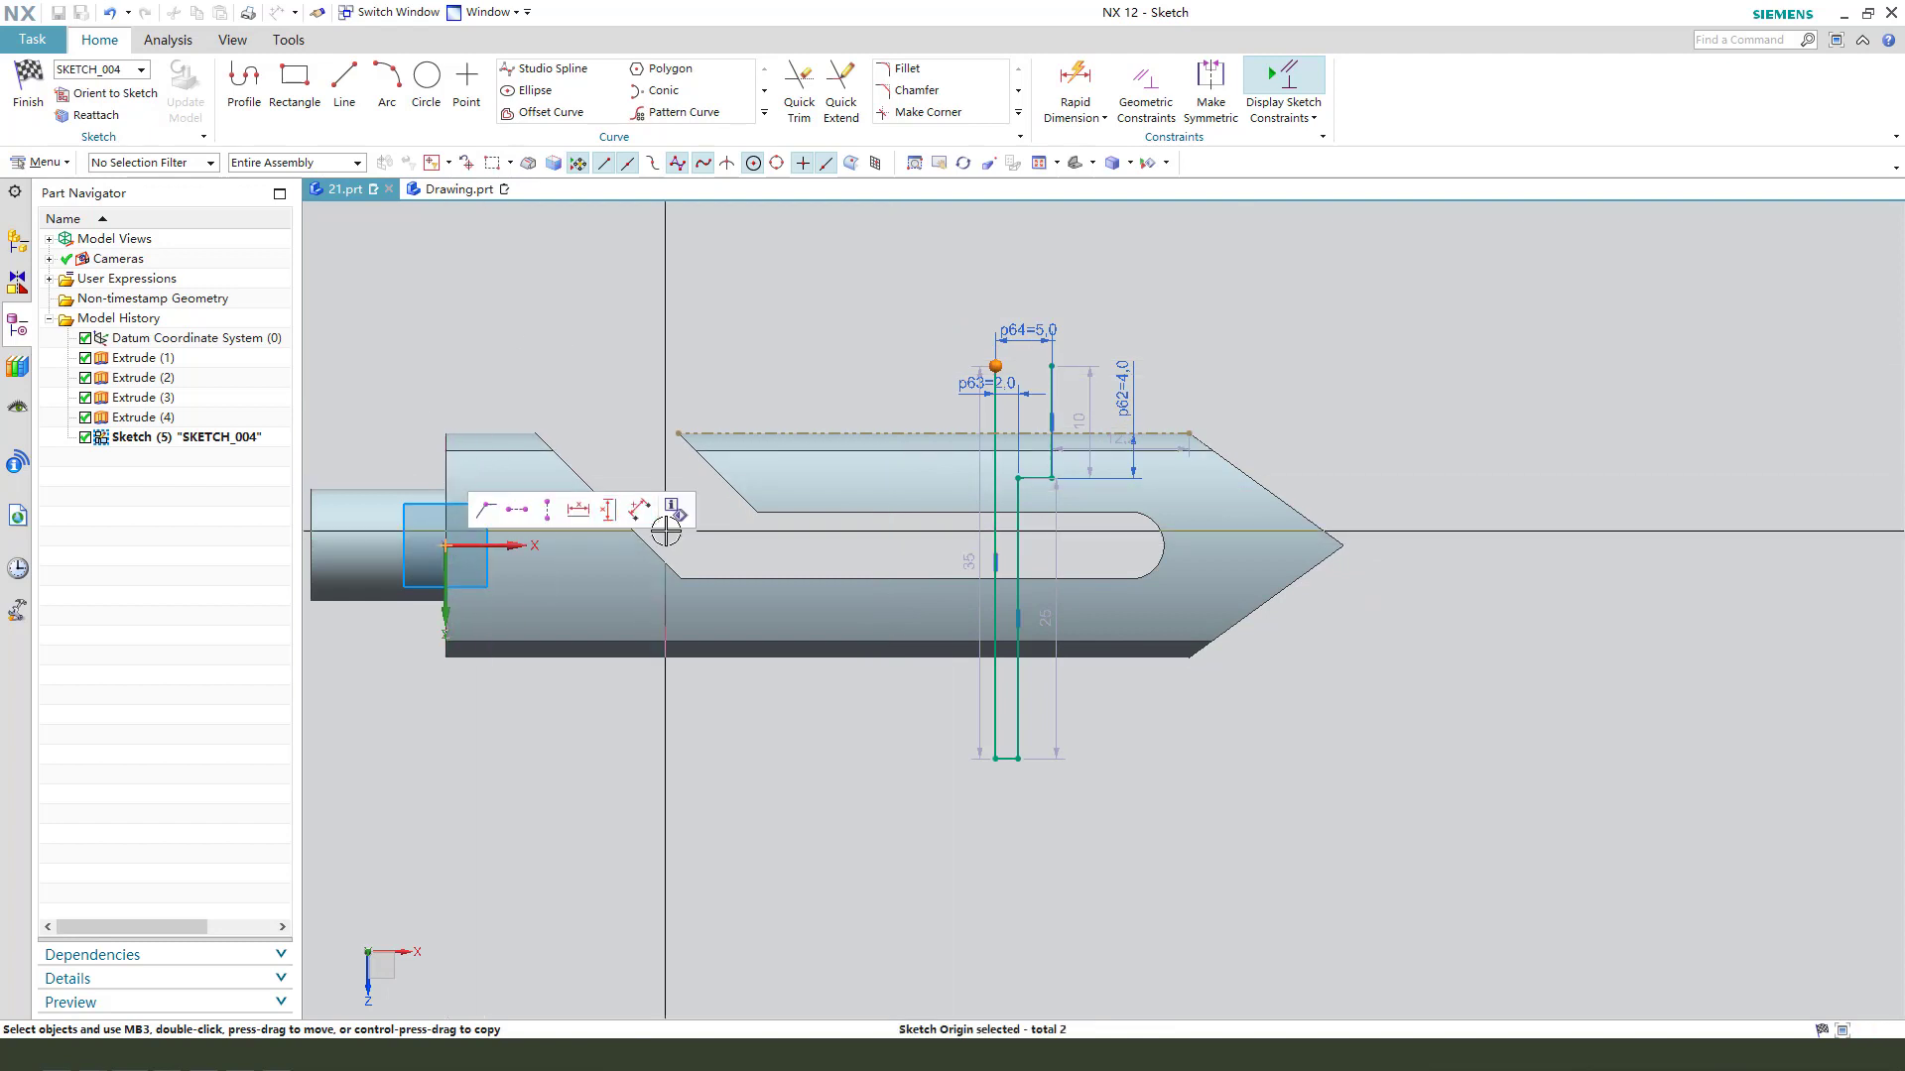
pyautogui.click(601, 512)
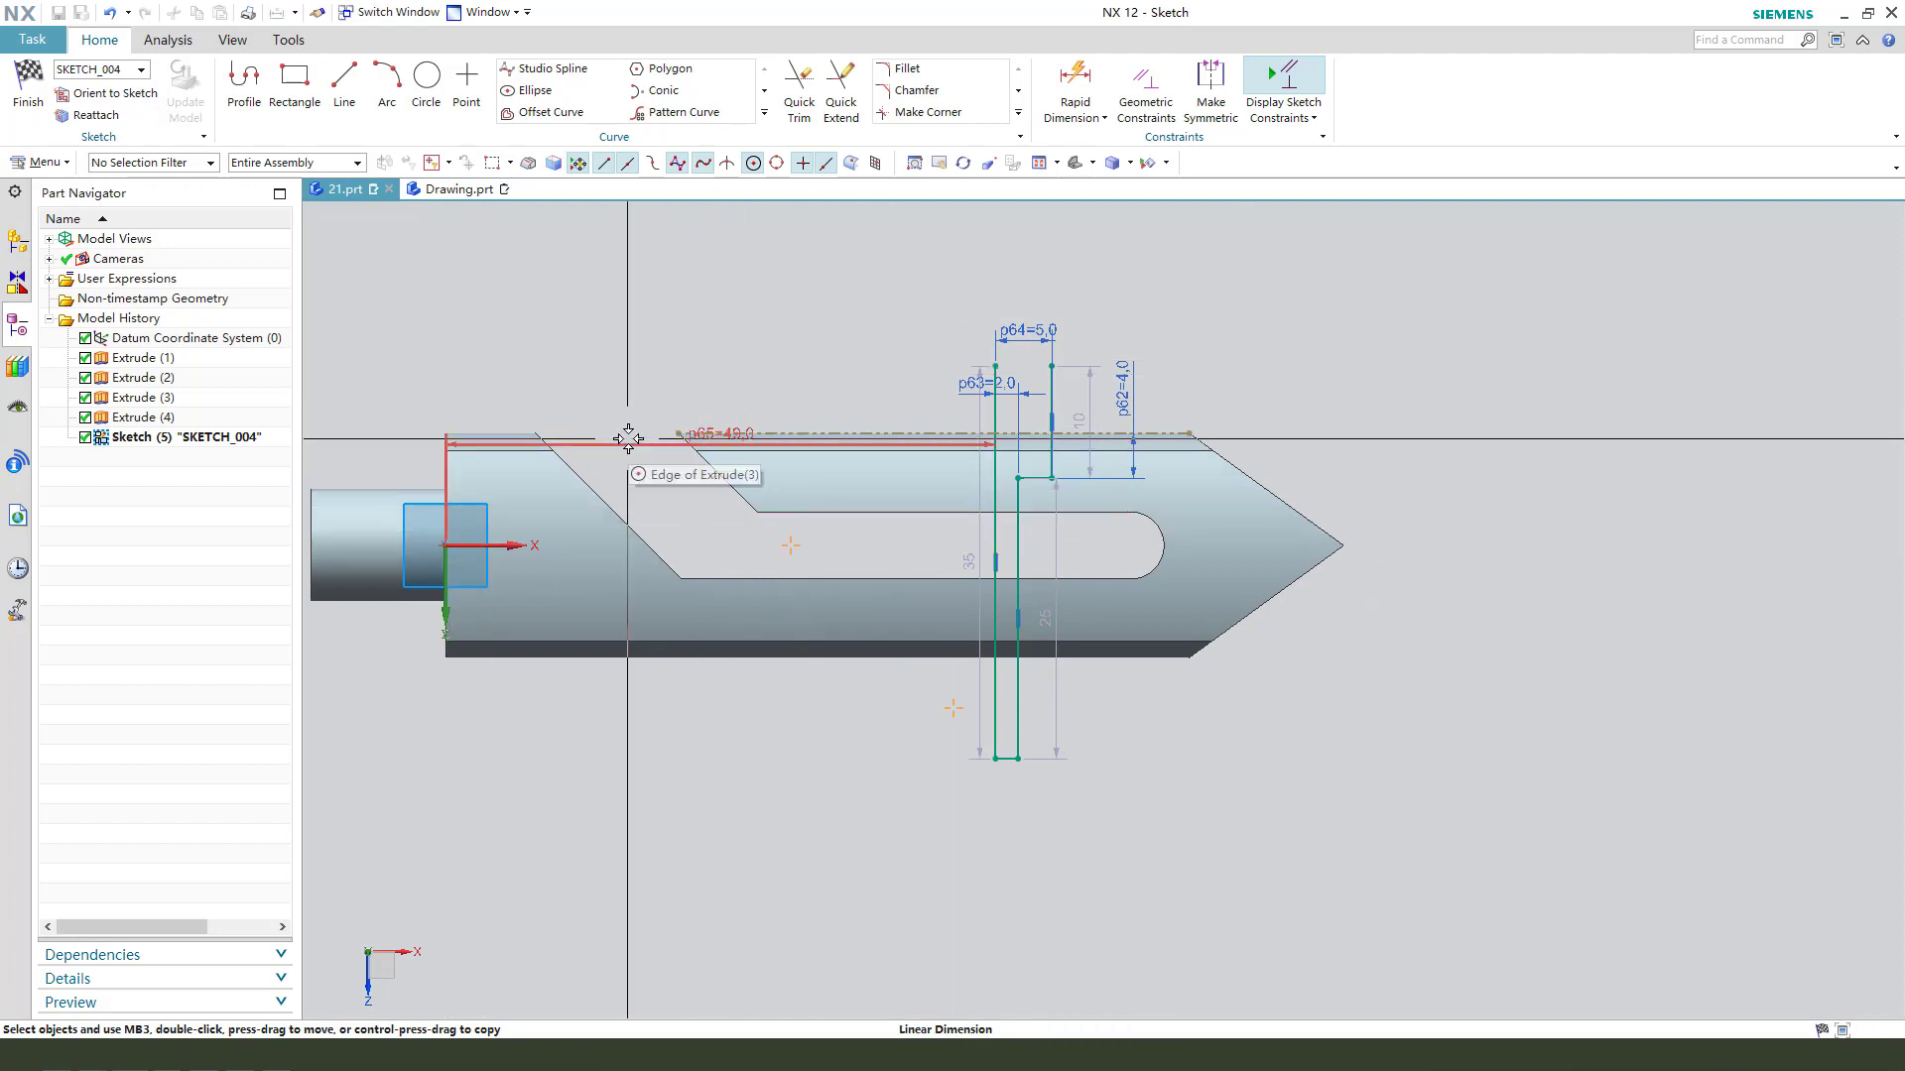
pyautogui.click(650, 298)
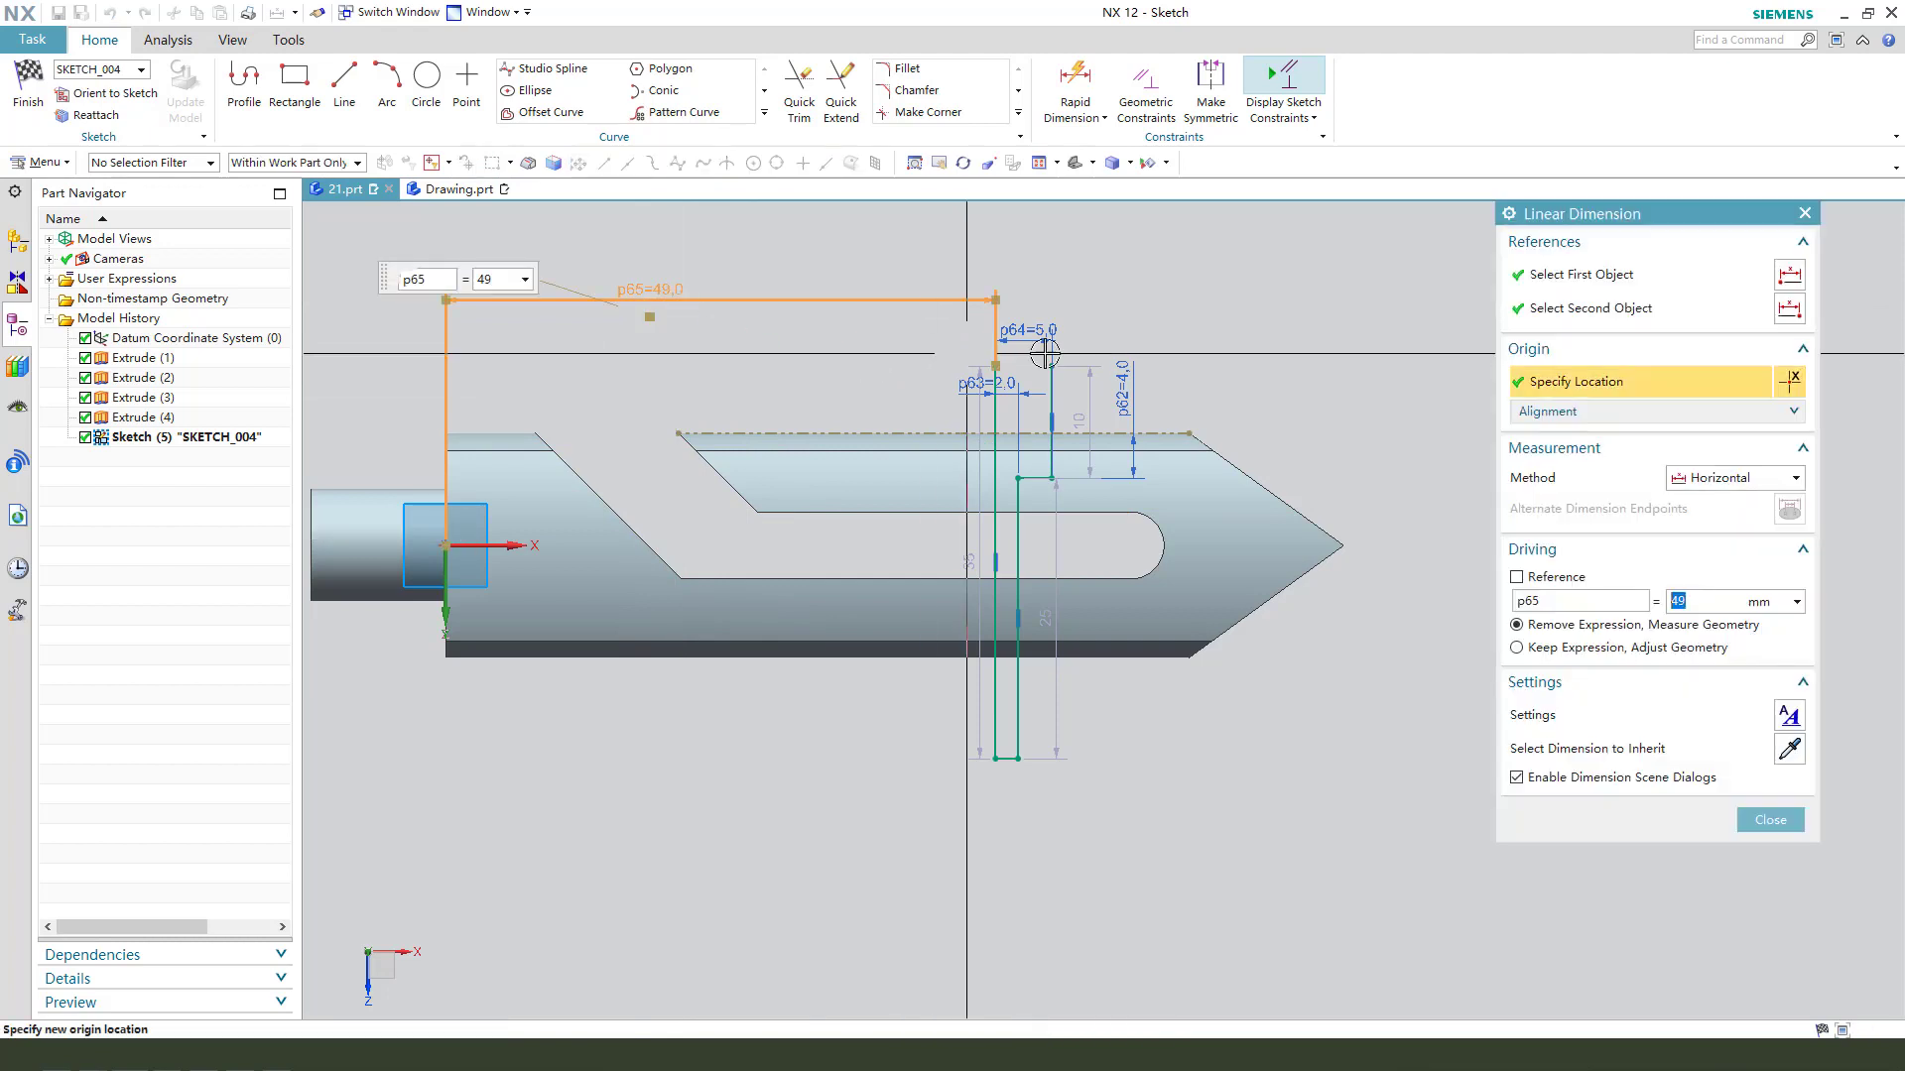
pyautogui.write('50')
pyautogui.press('Return')
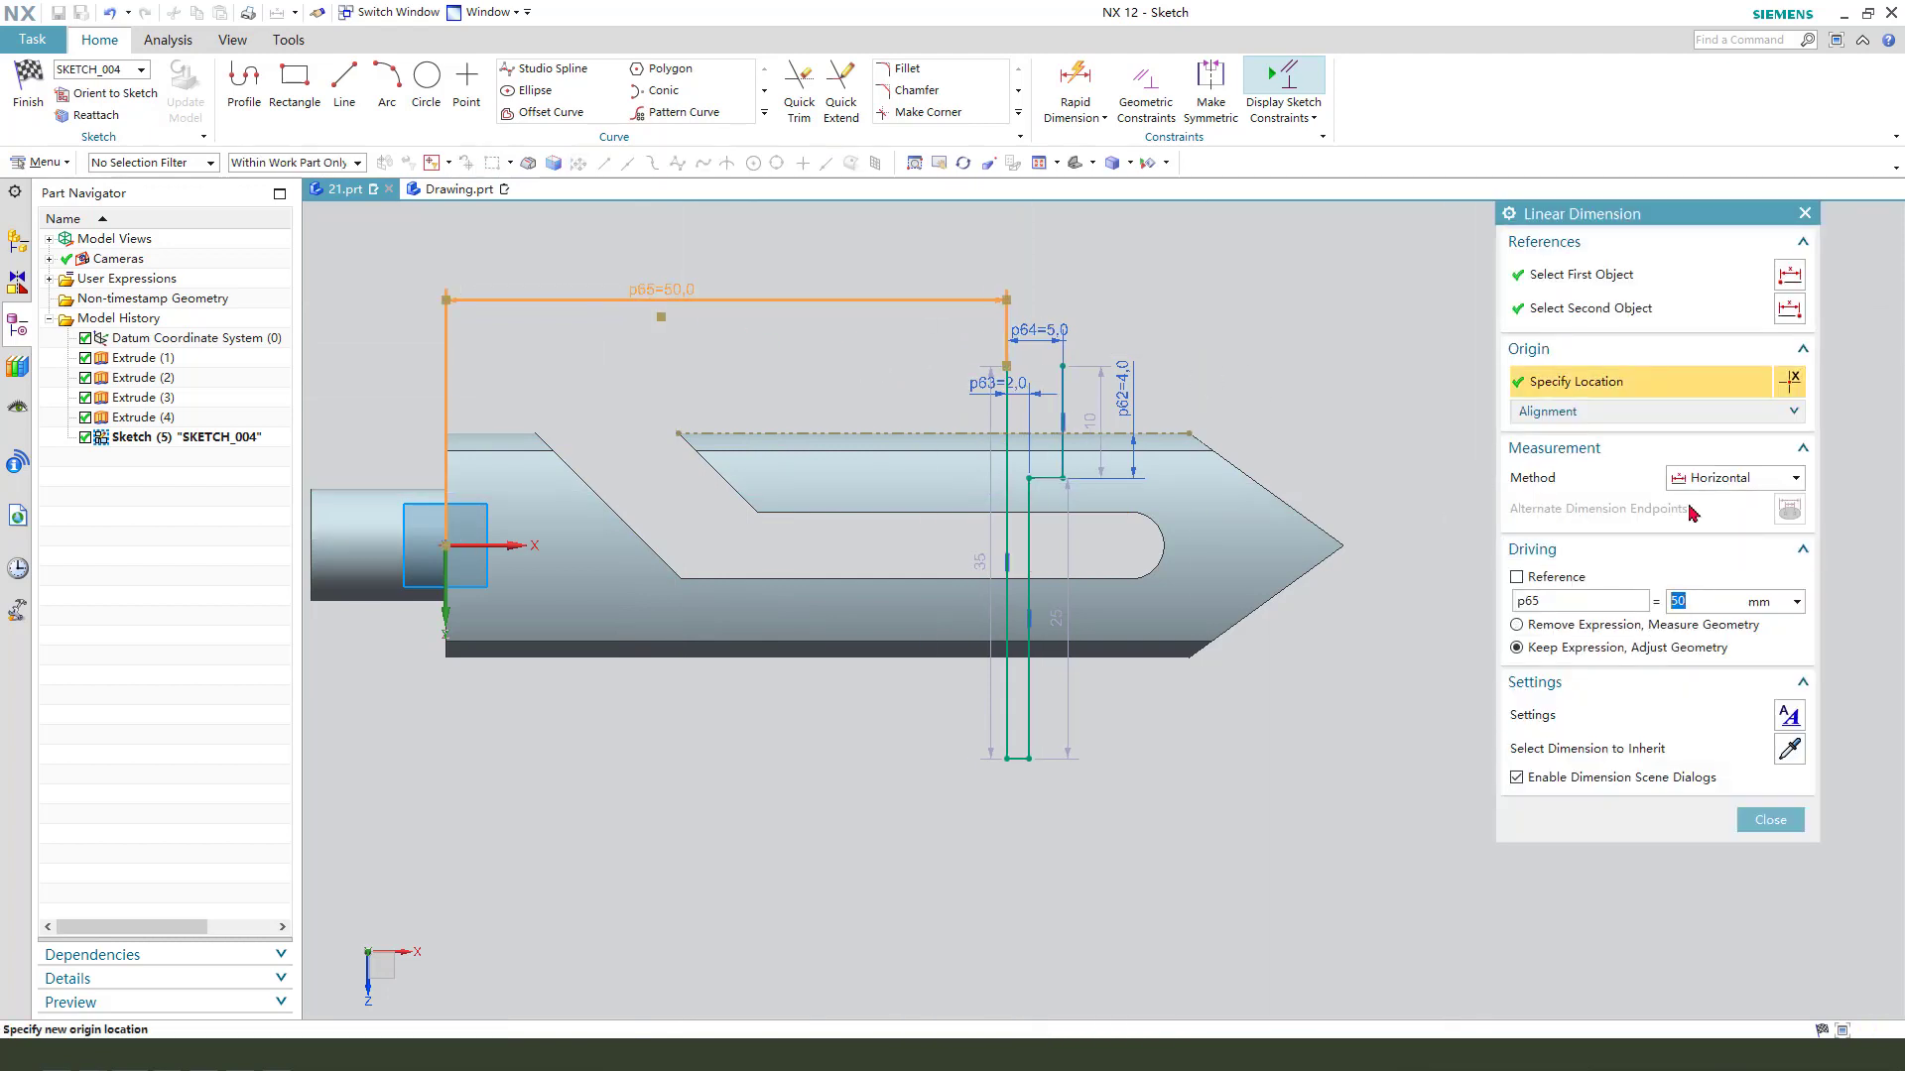
pyautogui.press('Escape')
# - Stretch the profile's lower end downward until its vertical lines are about 44 and 34 mm long, then finish the sketch
pyautogui.moveTo(1076, 603); pyautogui.dragTo(1360, 595)
pyautogui.moveTo(1040, 861); pyautogui.dragTo(1039, 871)
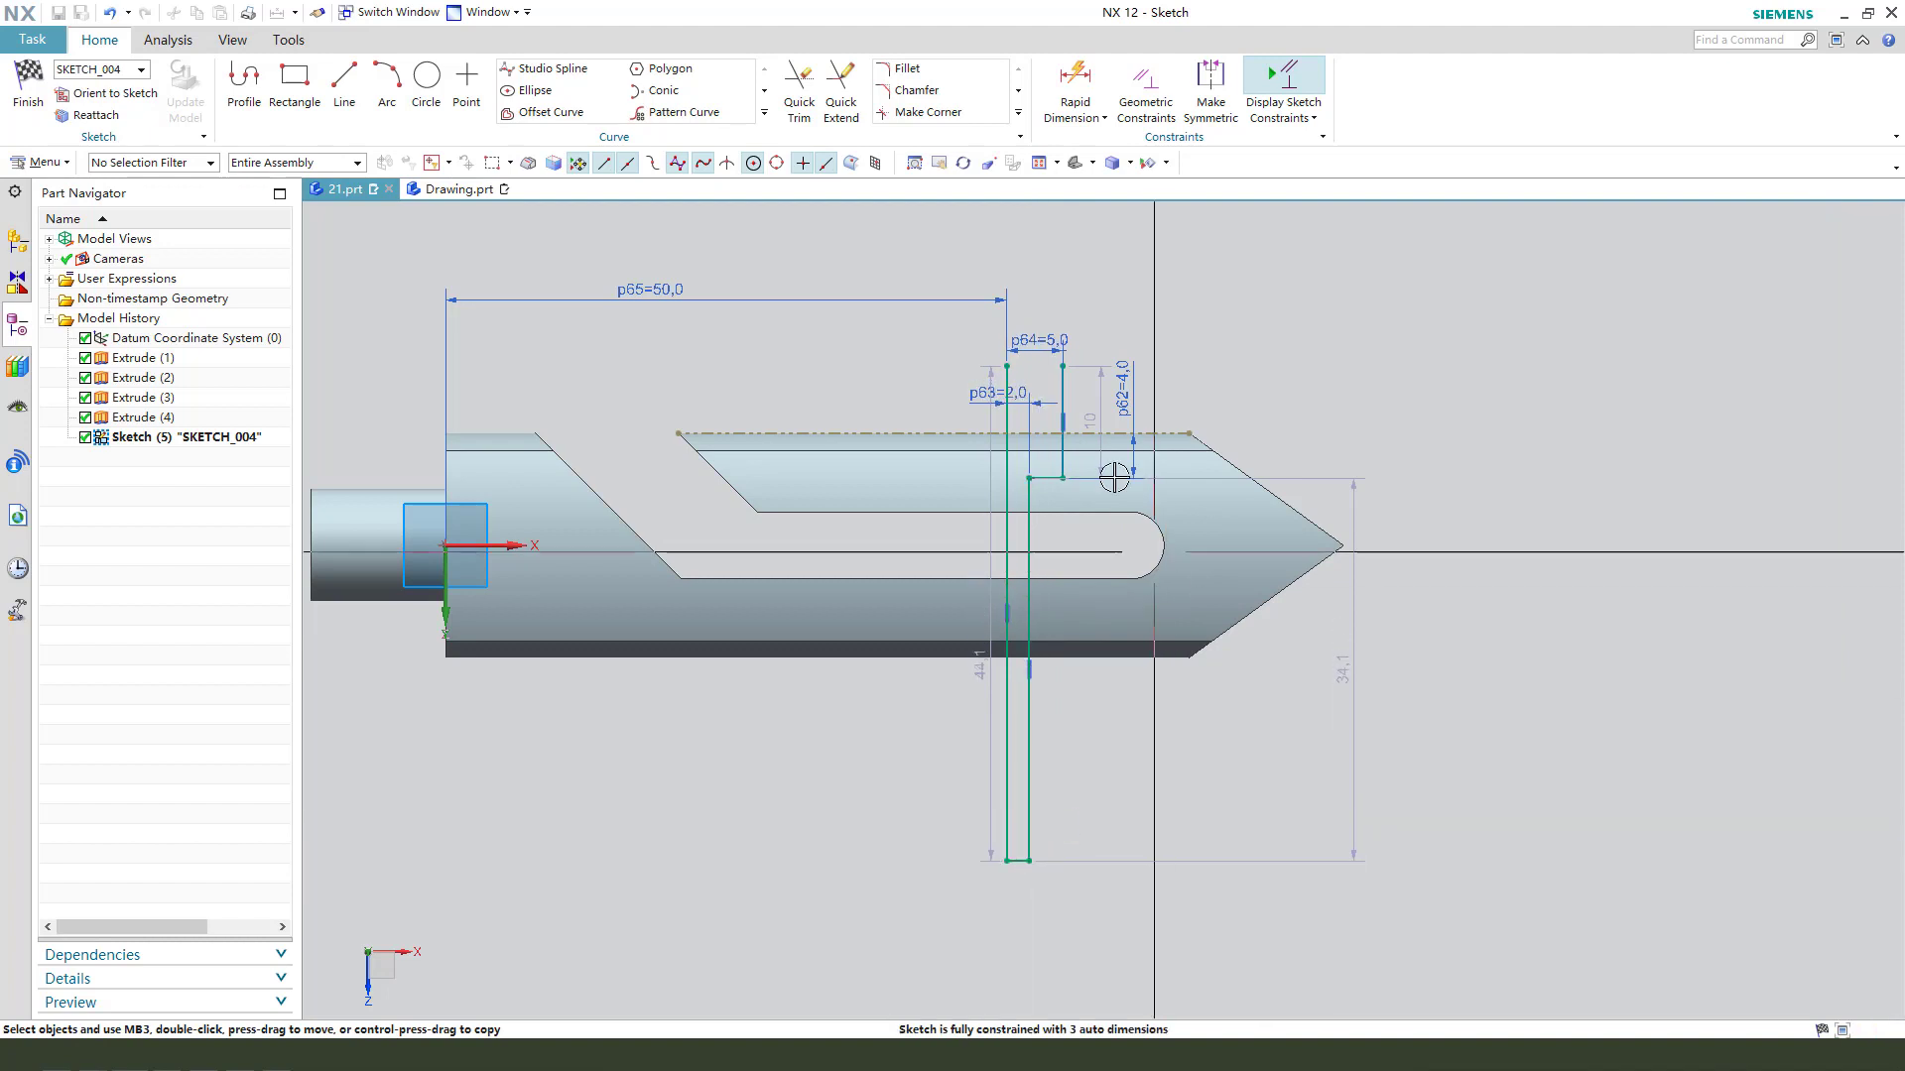
pyautogui.click(35, 100)
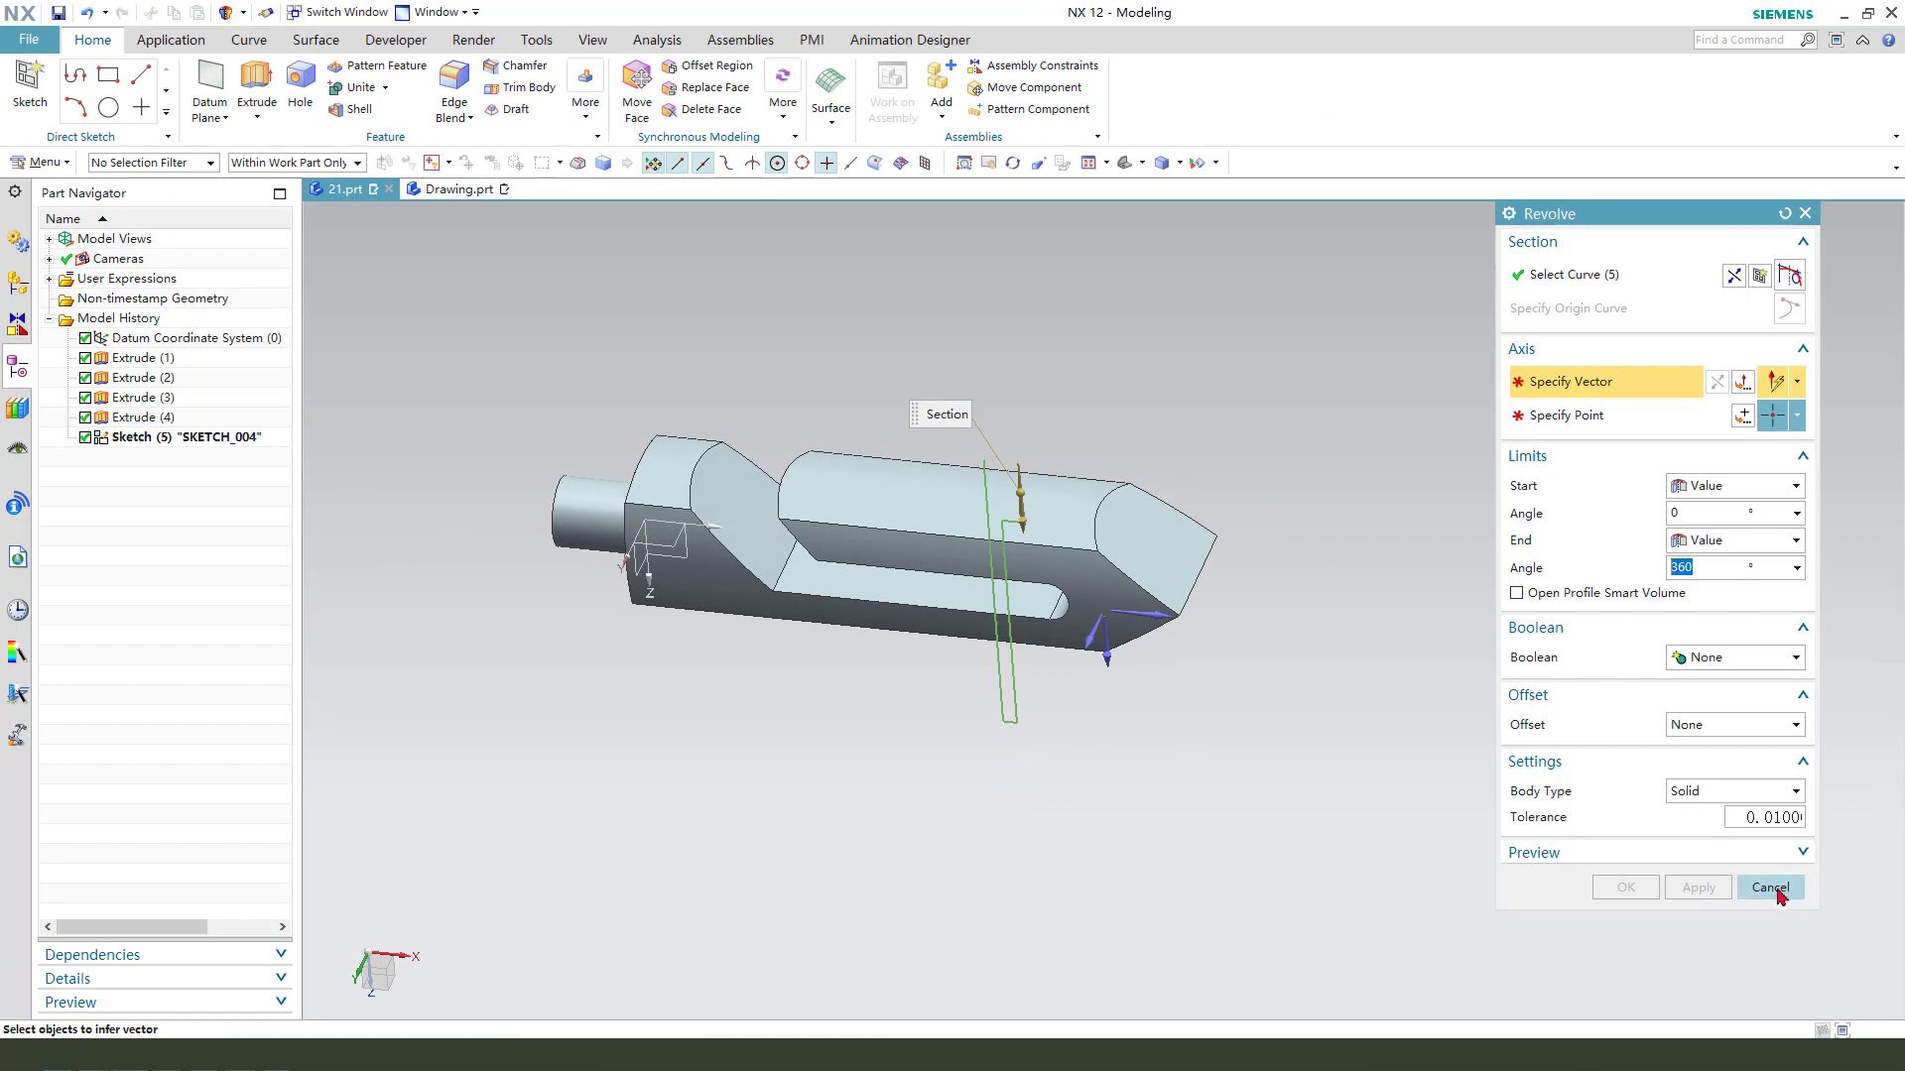
# - Replace the revolve section with only the three single curves of the stepped outer outline, leaving out the axis and bottom lines
pyautogui.click(1601, 284)
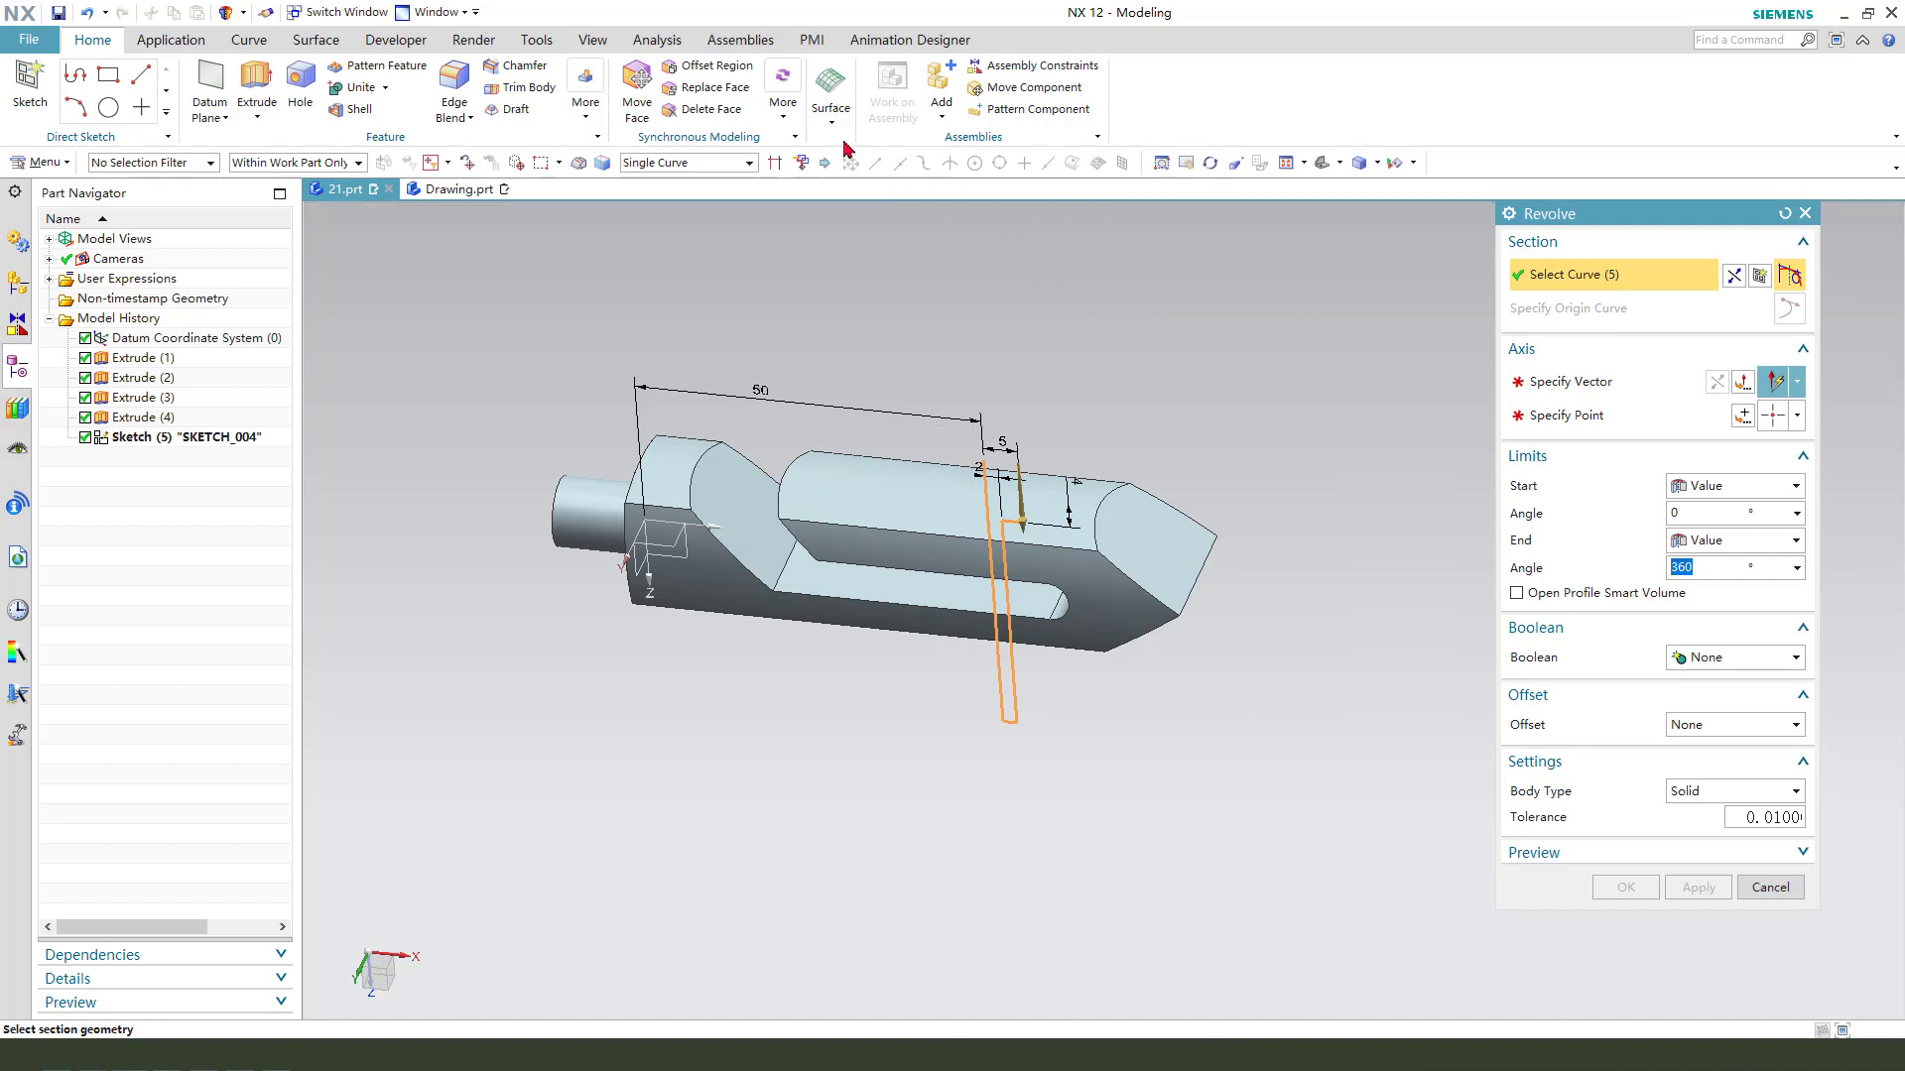
pyautogui.keyDown('shift'); pyautogui.moveTo(1156, 890); pyautogui.dragTo(912, 384); pyautogui.keyUp('shift')
pyautogui.scroll(2, 1092, 586)
pyautogui.click(684, 164)
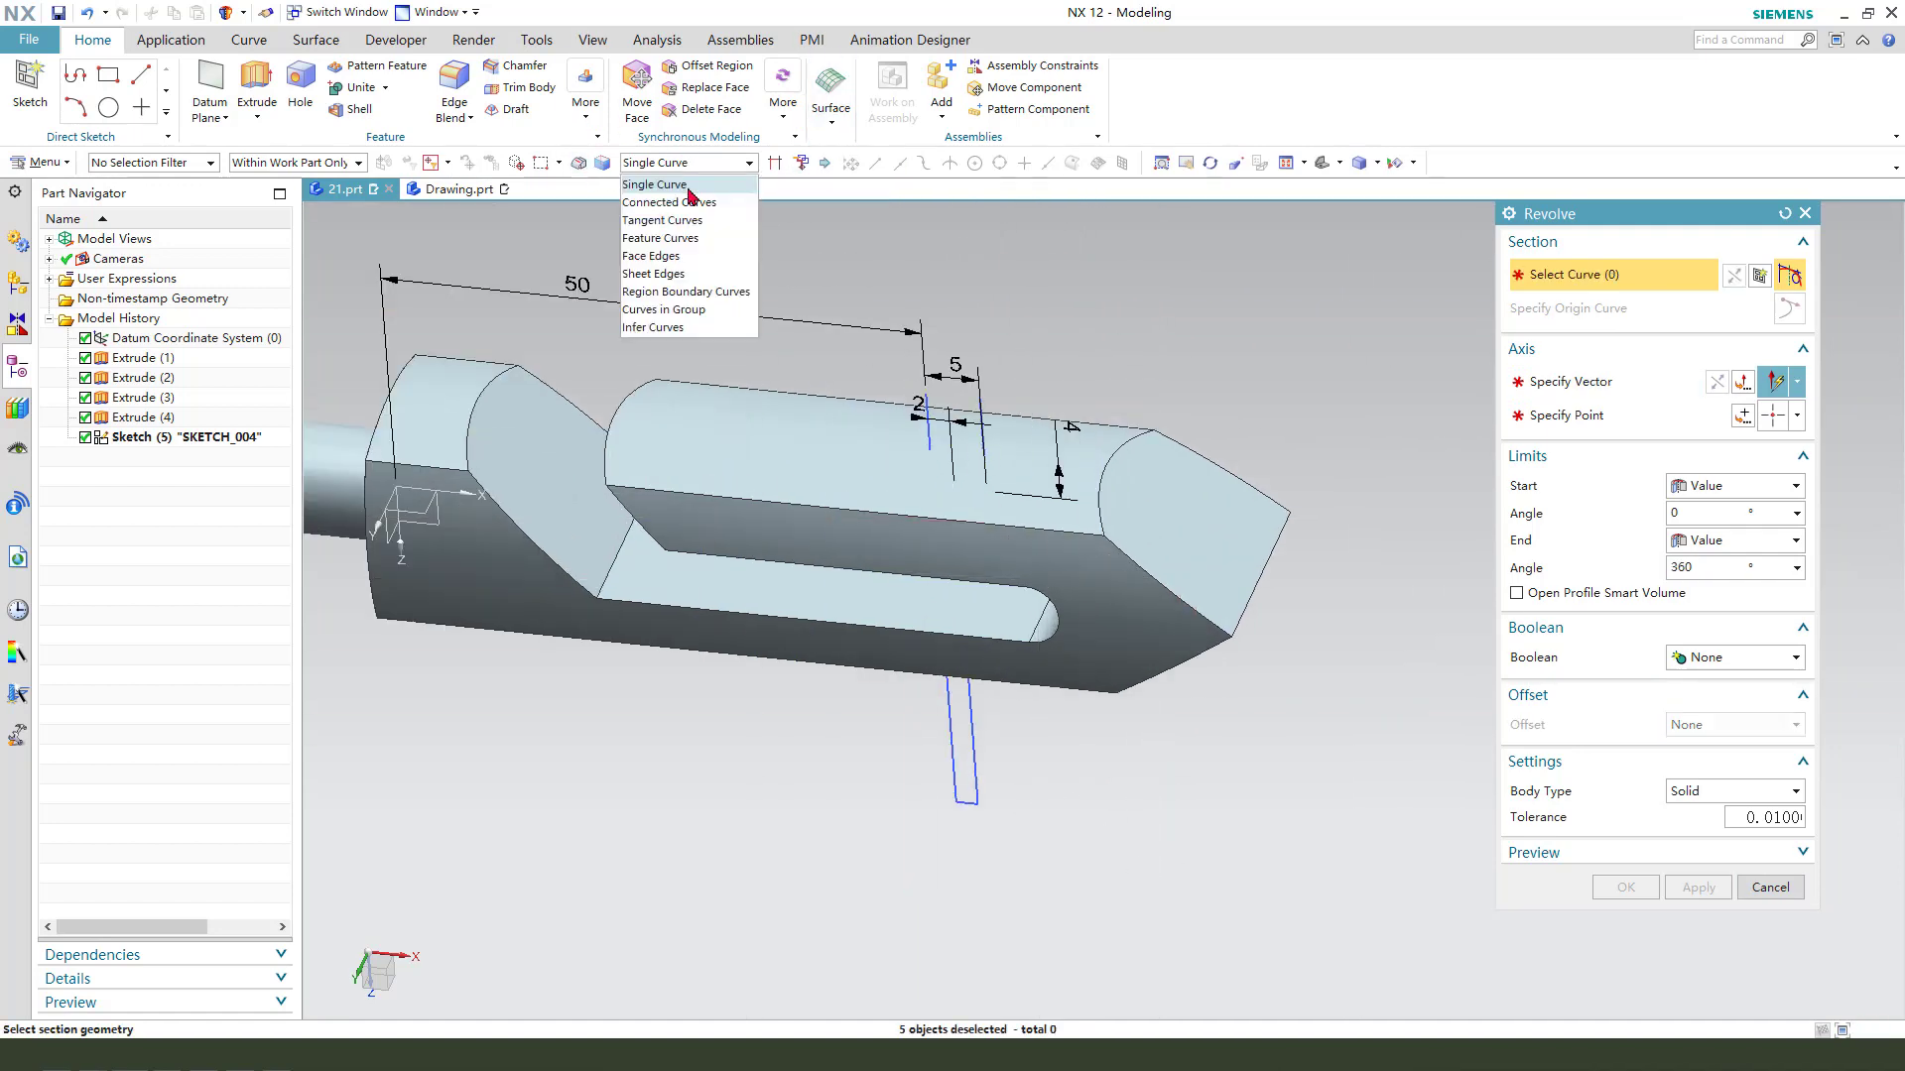
pyautogui.click(689, 185)
pyautogui.click(982, 754)
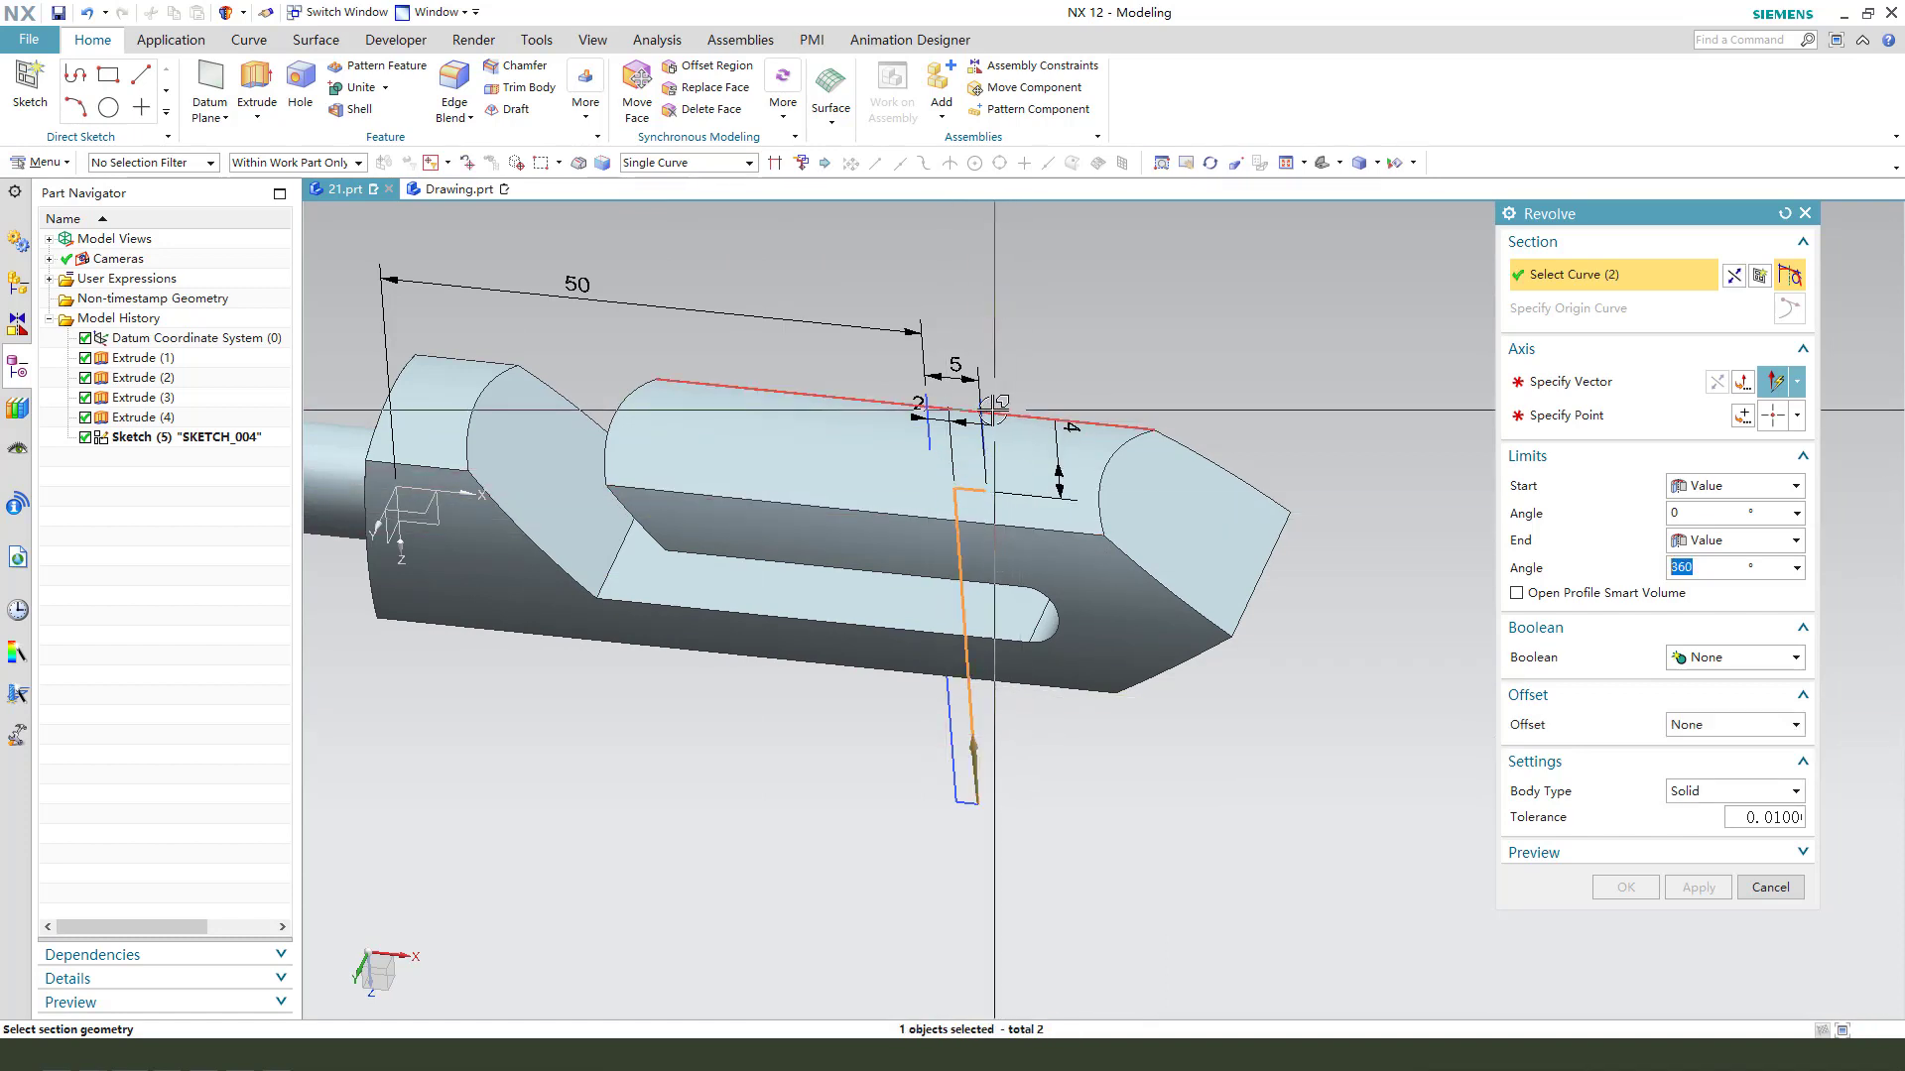
pyautogui.scroll(2, 993, 408)
pyautogui.scroll(-3, 1052, 466)
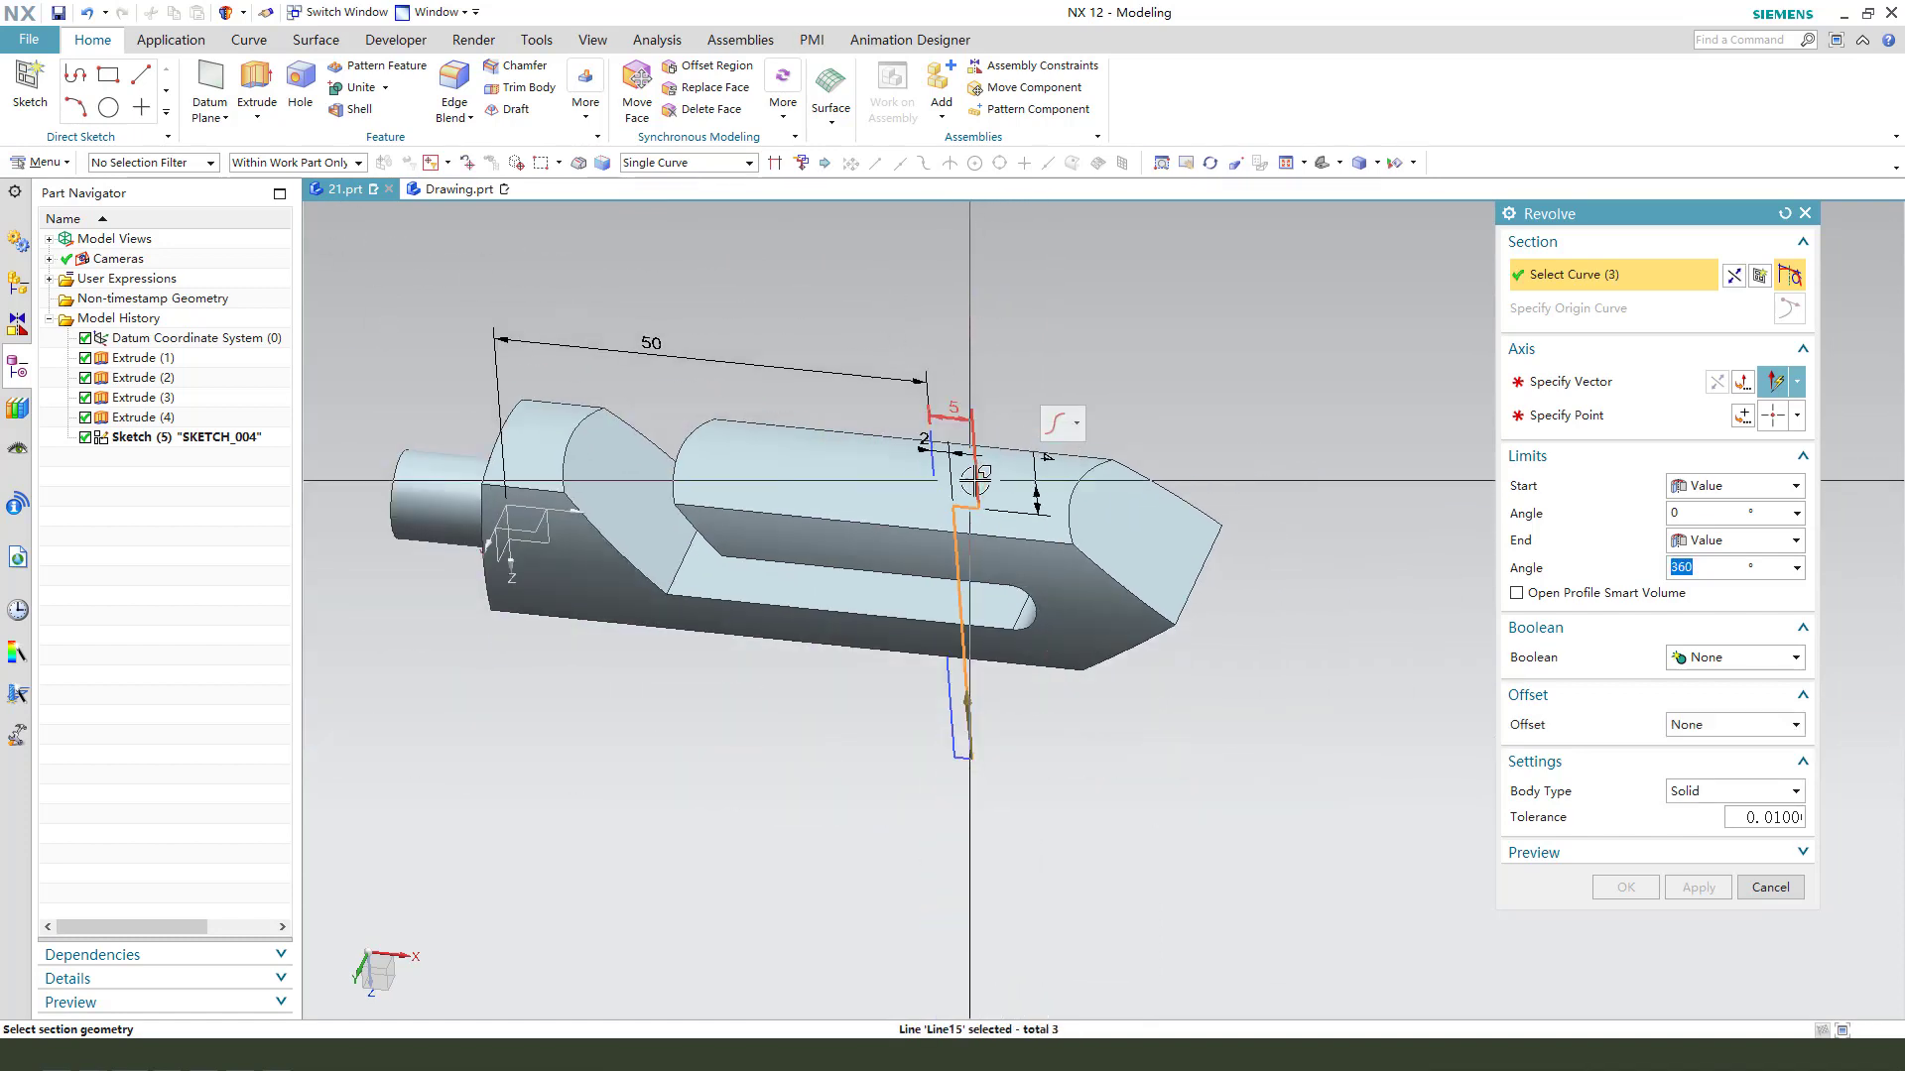
# - Set the profile's long vertical line as the revolve axis
pyautogui.click(1604, 387)
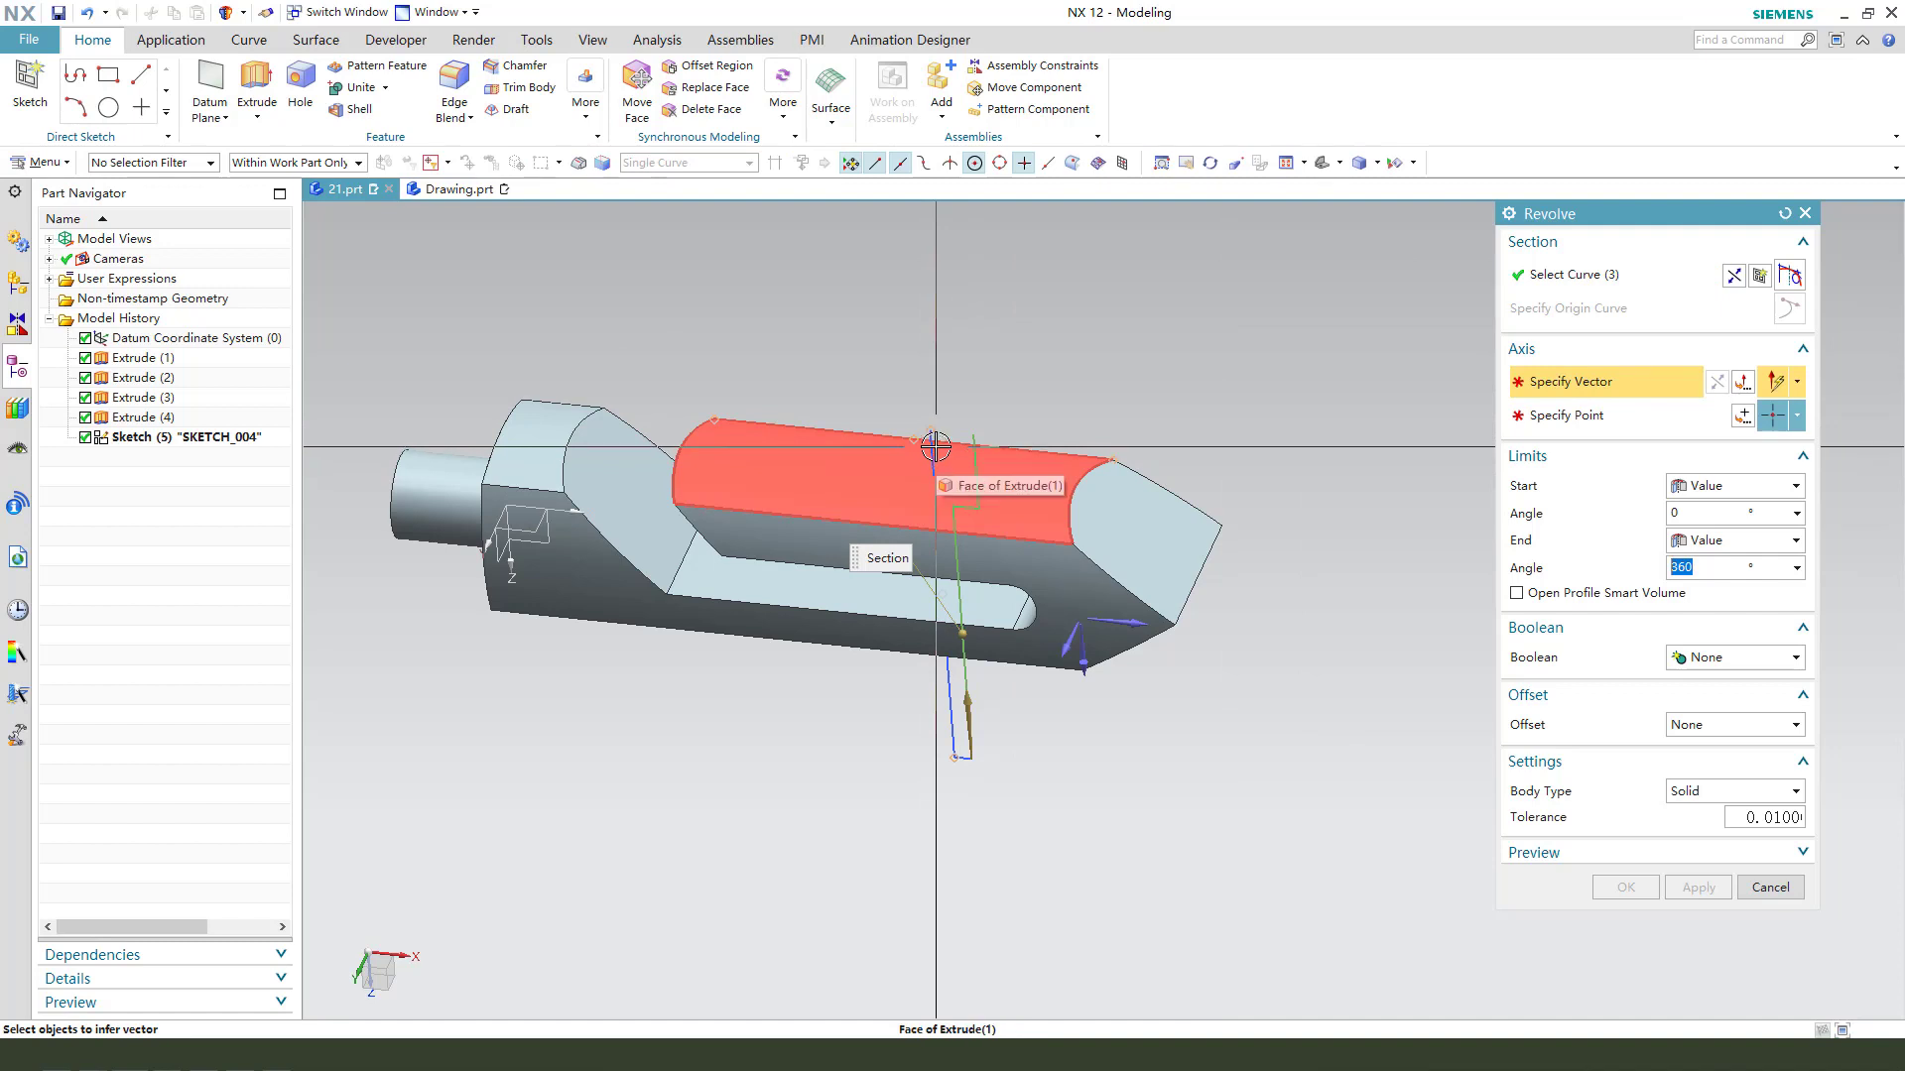
pyautogui.scroll(3, 973, 420)
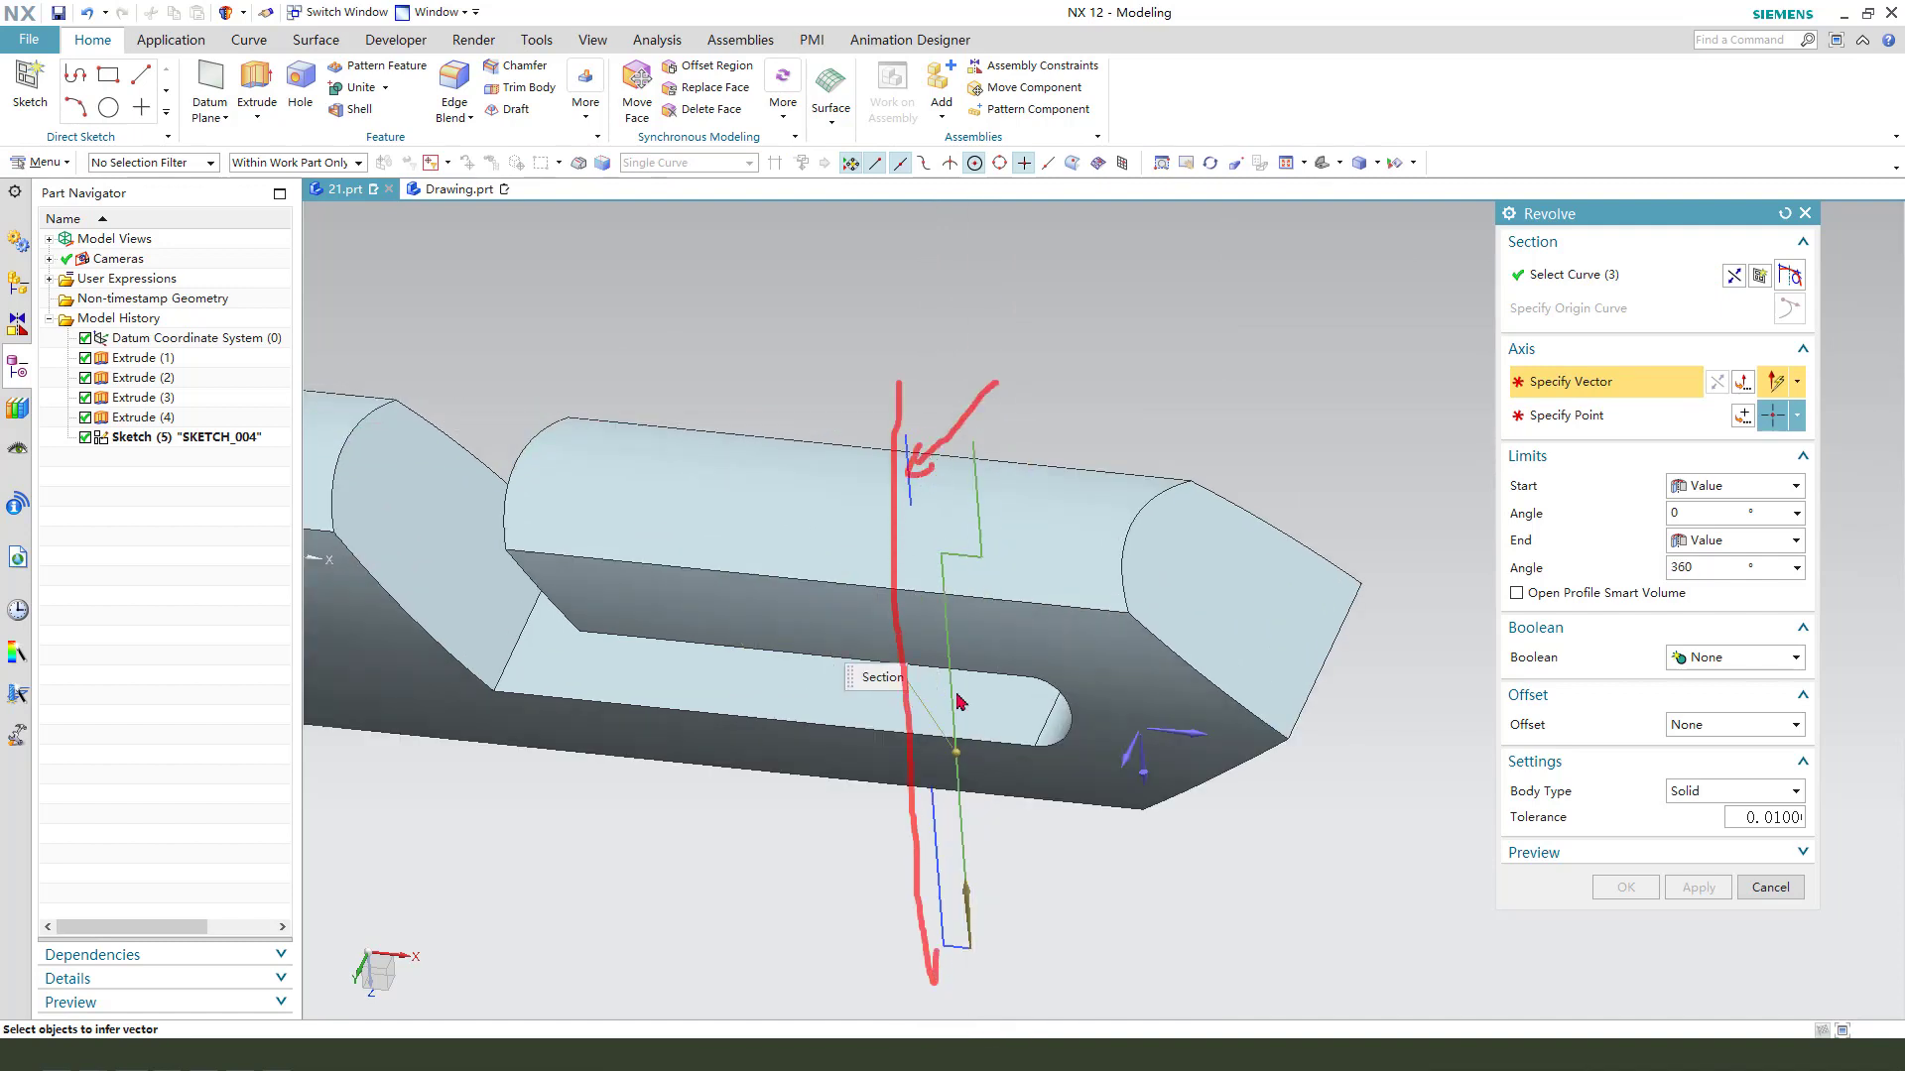
pyautogui.press('Escape')
pyautogui.click(939, 877)
pyautogui.scroll(-3, 1000, 486)
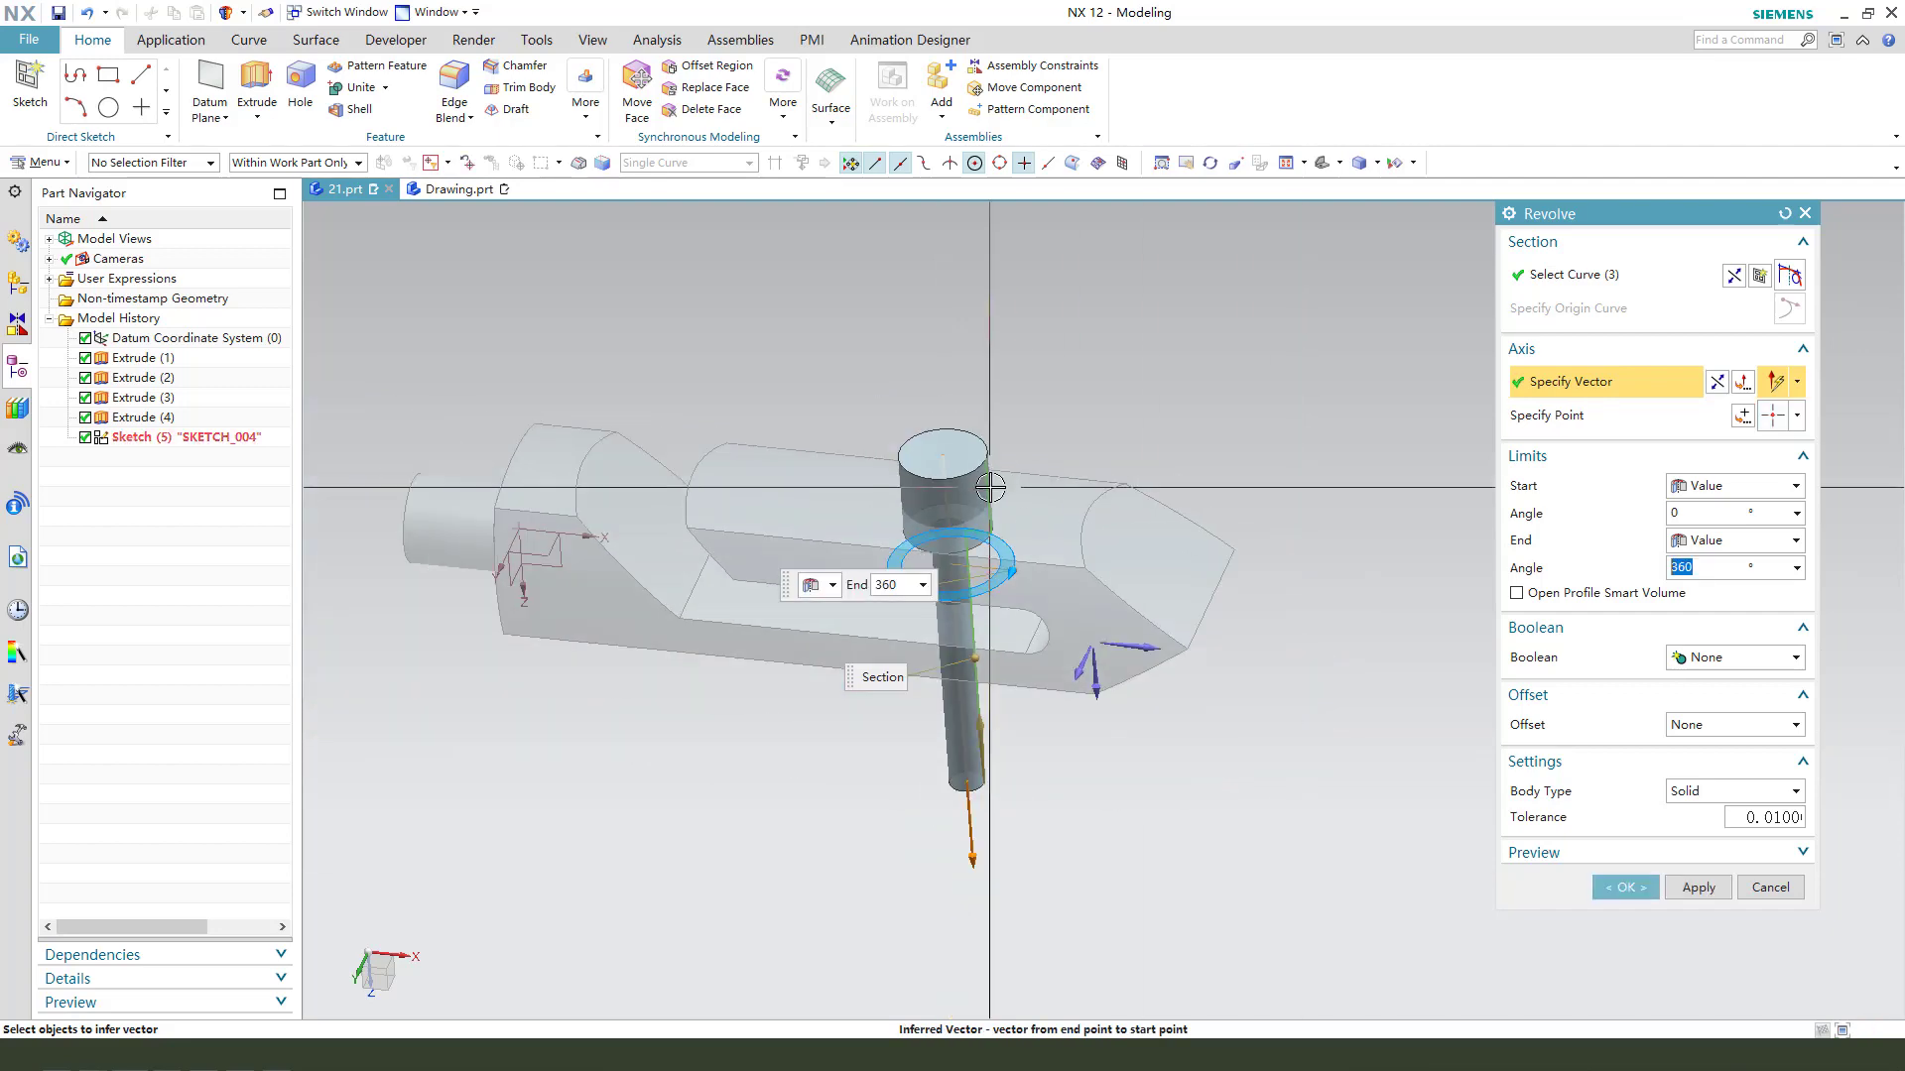
# - Subtract the 360° revolve from the bar body to cut the stepped hole
pyautogui.click(1722, 661)
pyautogui.click(1729, 722)
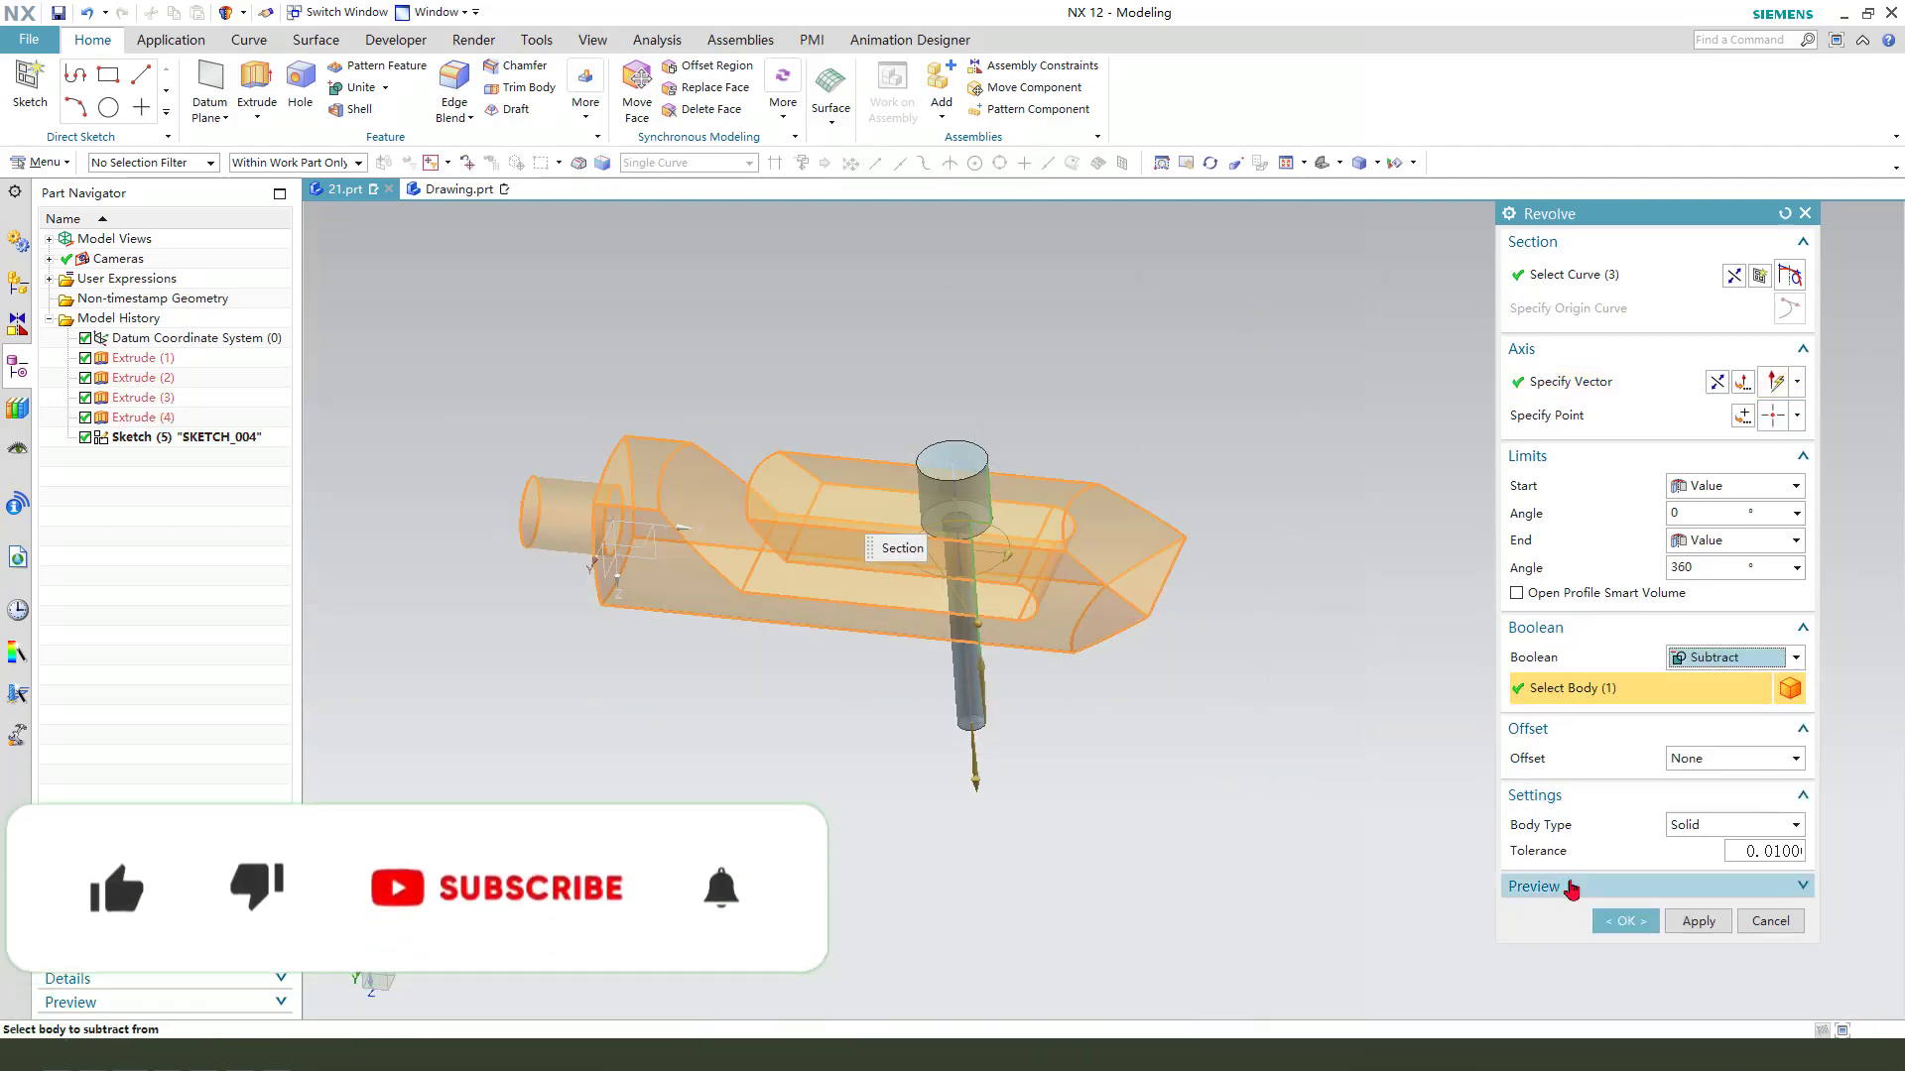
pyautogui.click(1619, 888)
# - Hide the datum coordinate system from the model view
pyautogui.moveTo(959, 656); pyautogui.dragTo(872, 641, button='middle')
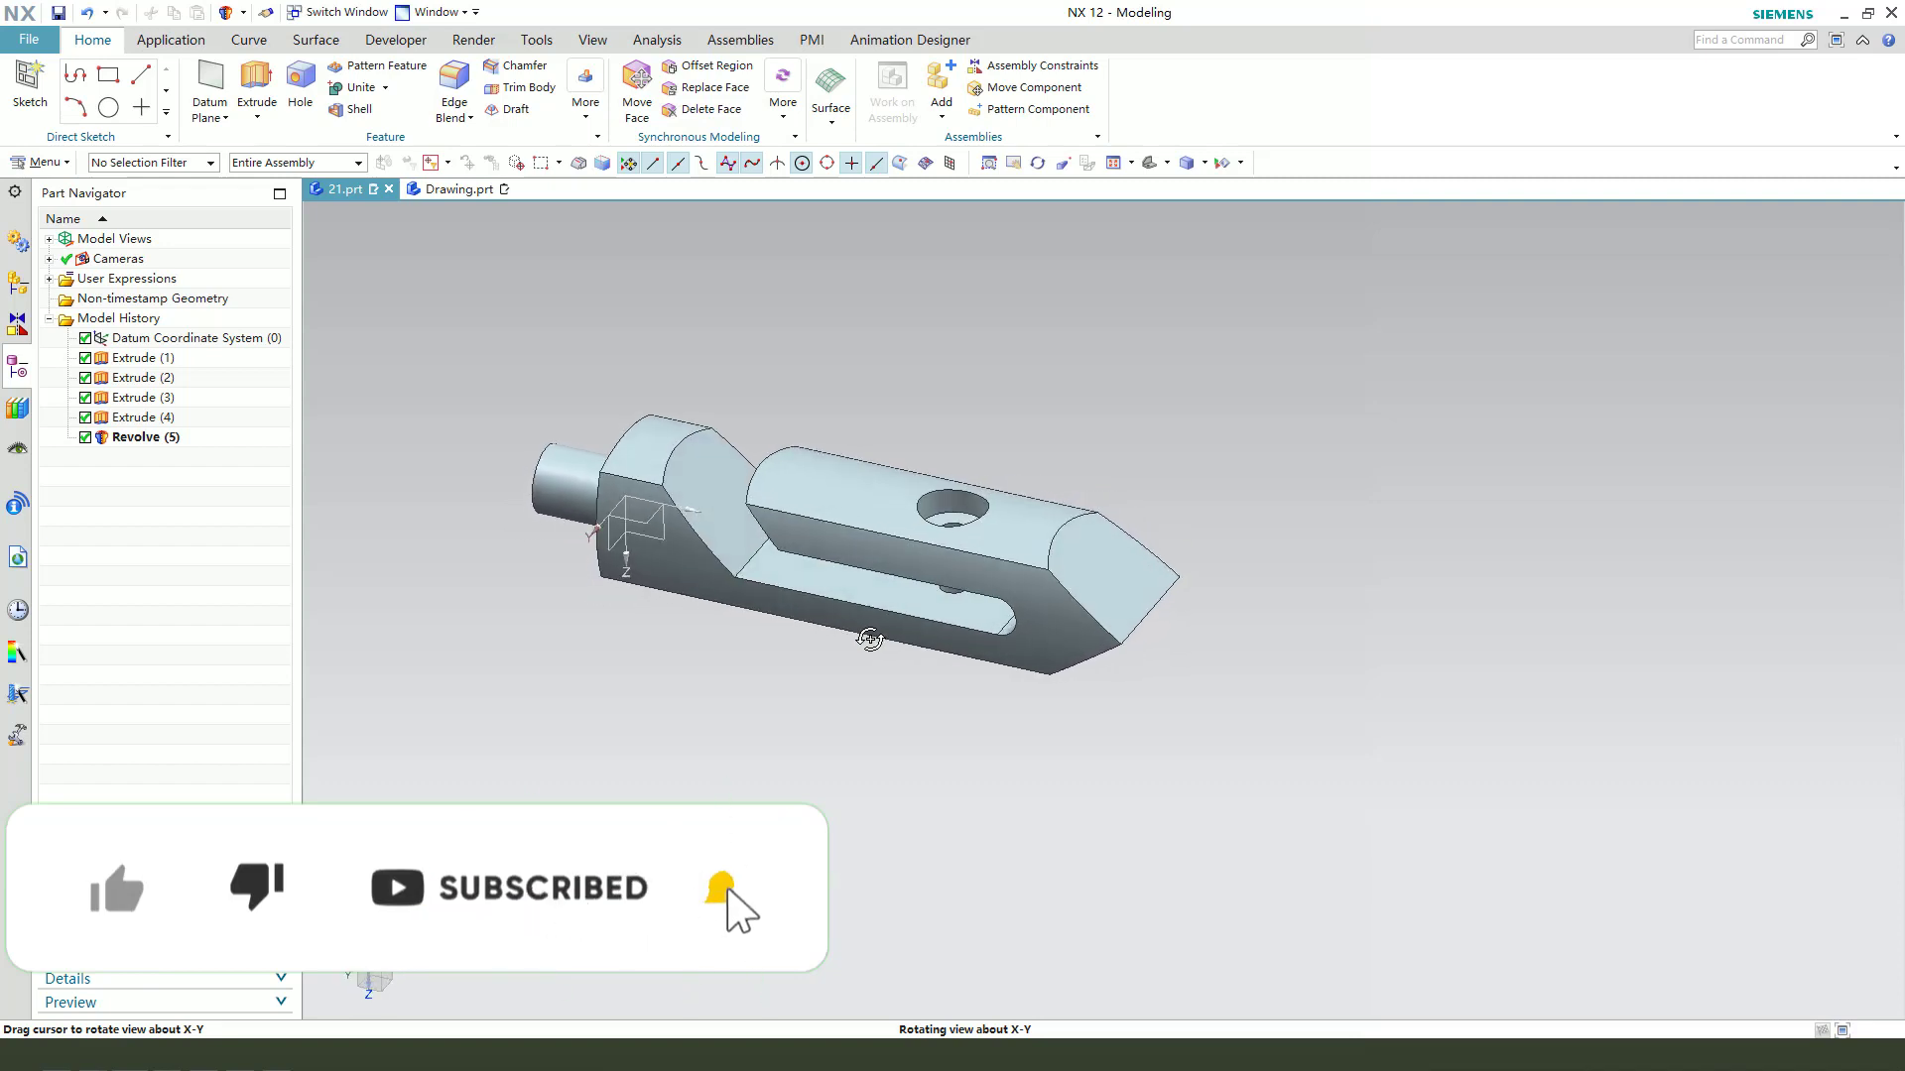
pyautogui.click(698, 502)
pyautogui.hotkey('ctrl', 'b')
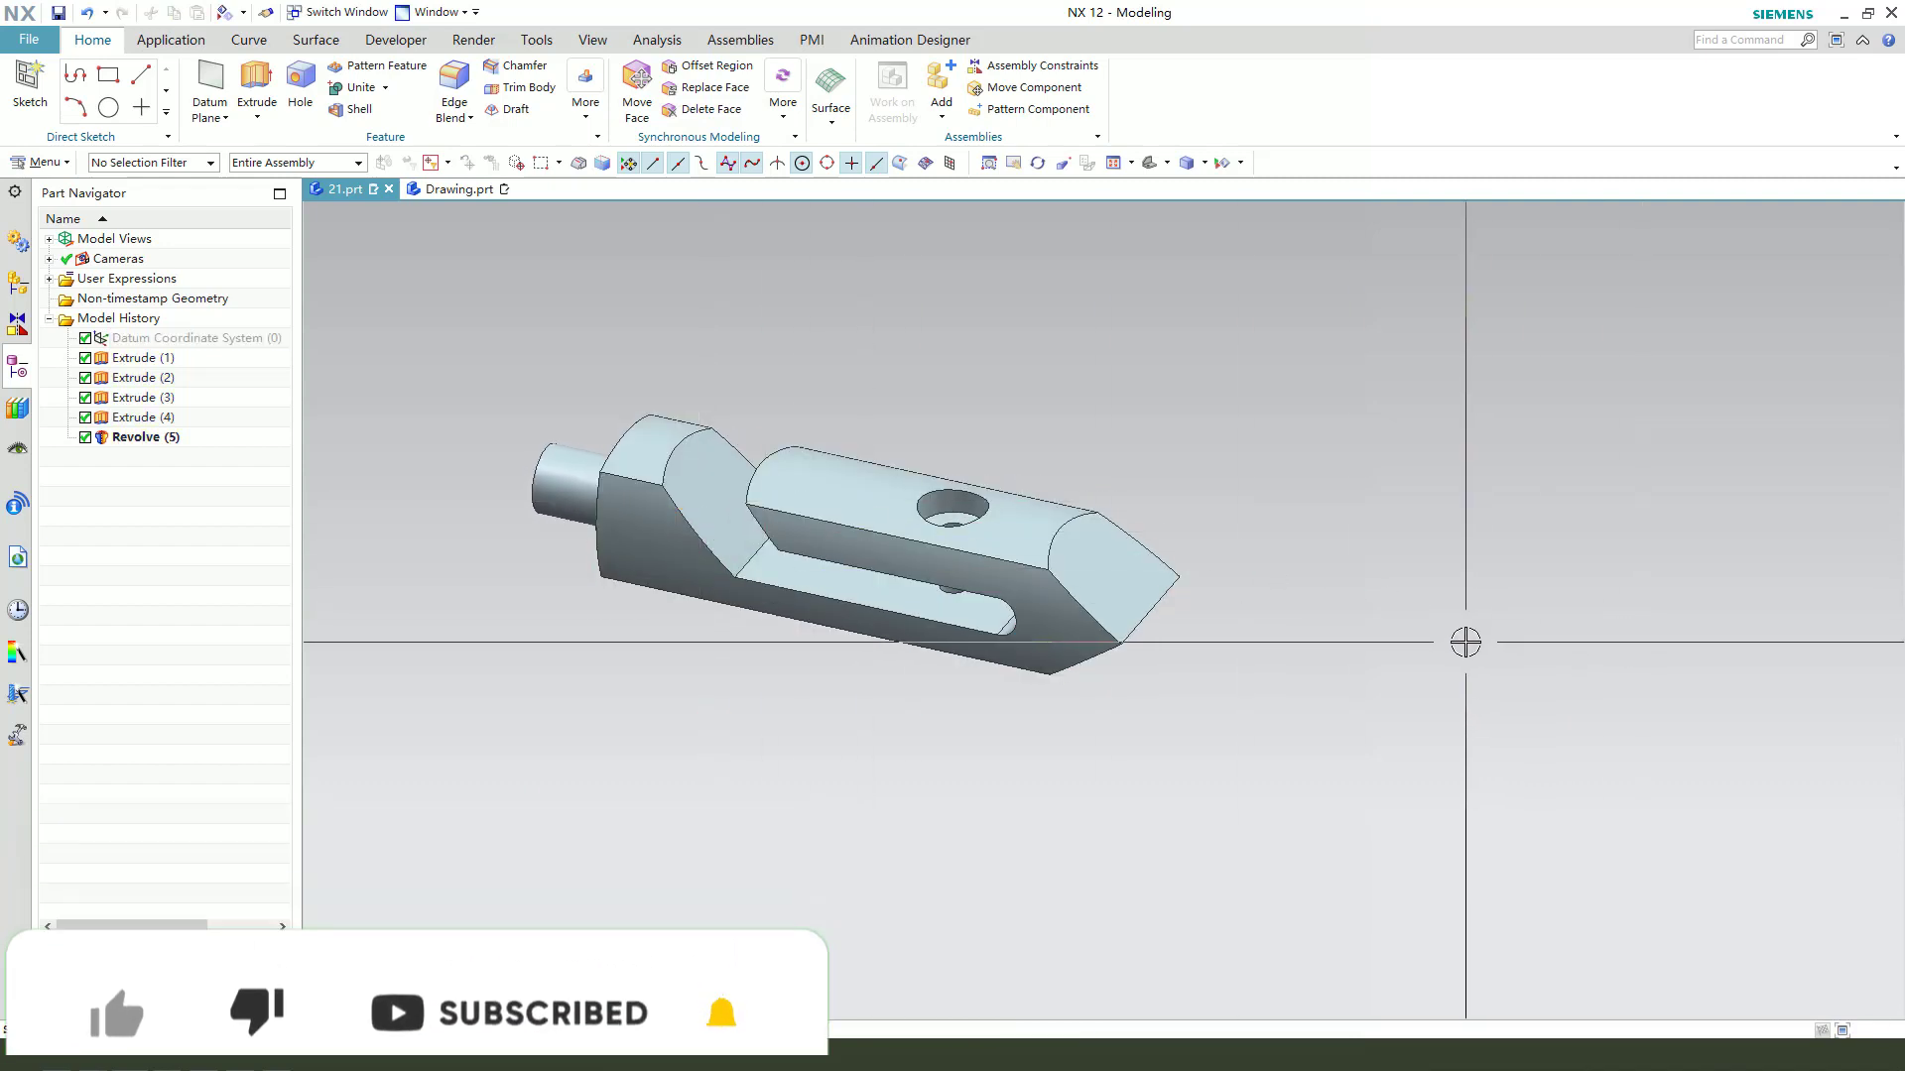
# - Edit the object display of the solid body and change its color to yellow-orange
pyautogui.hotkey('ctrl', 'j')
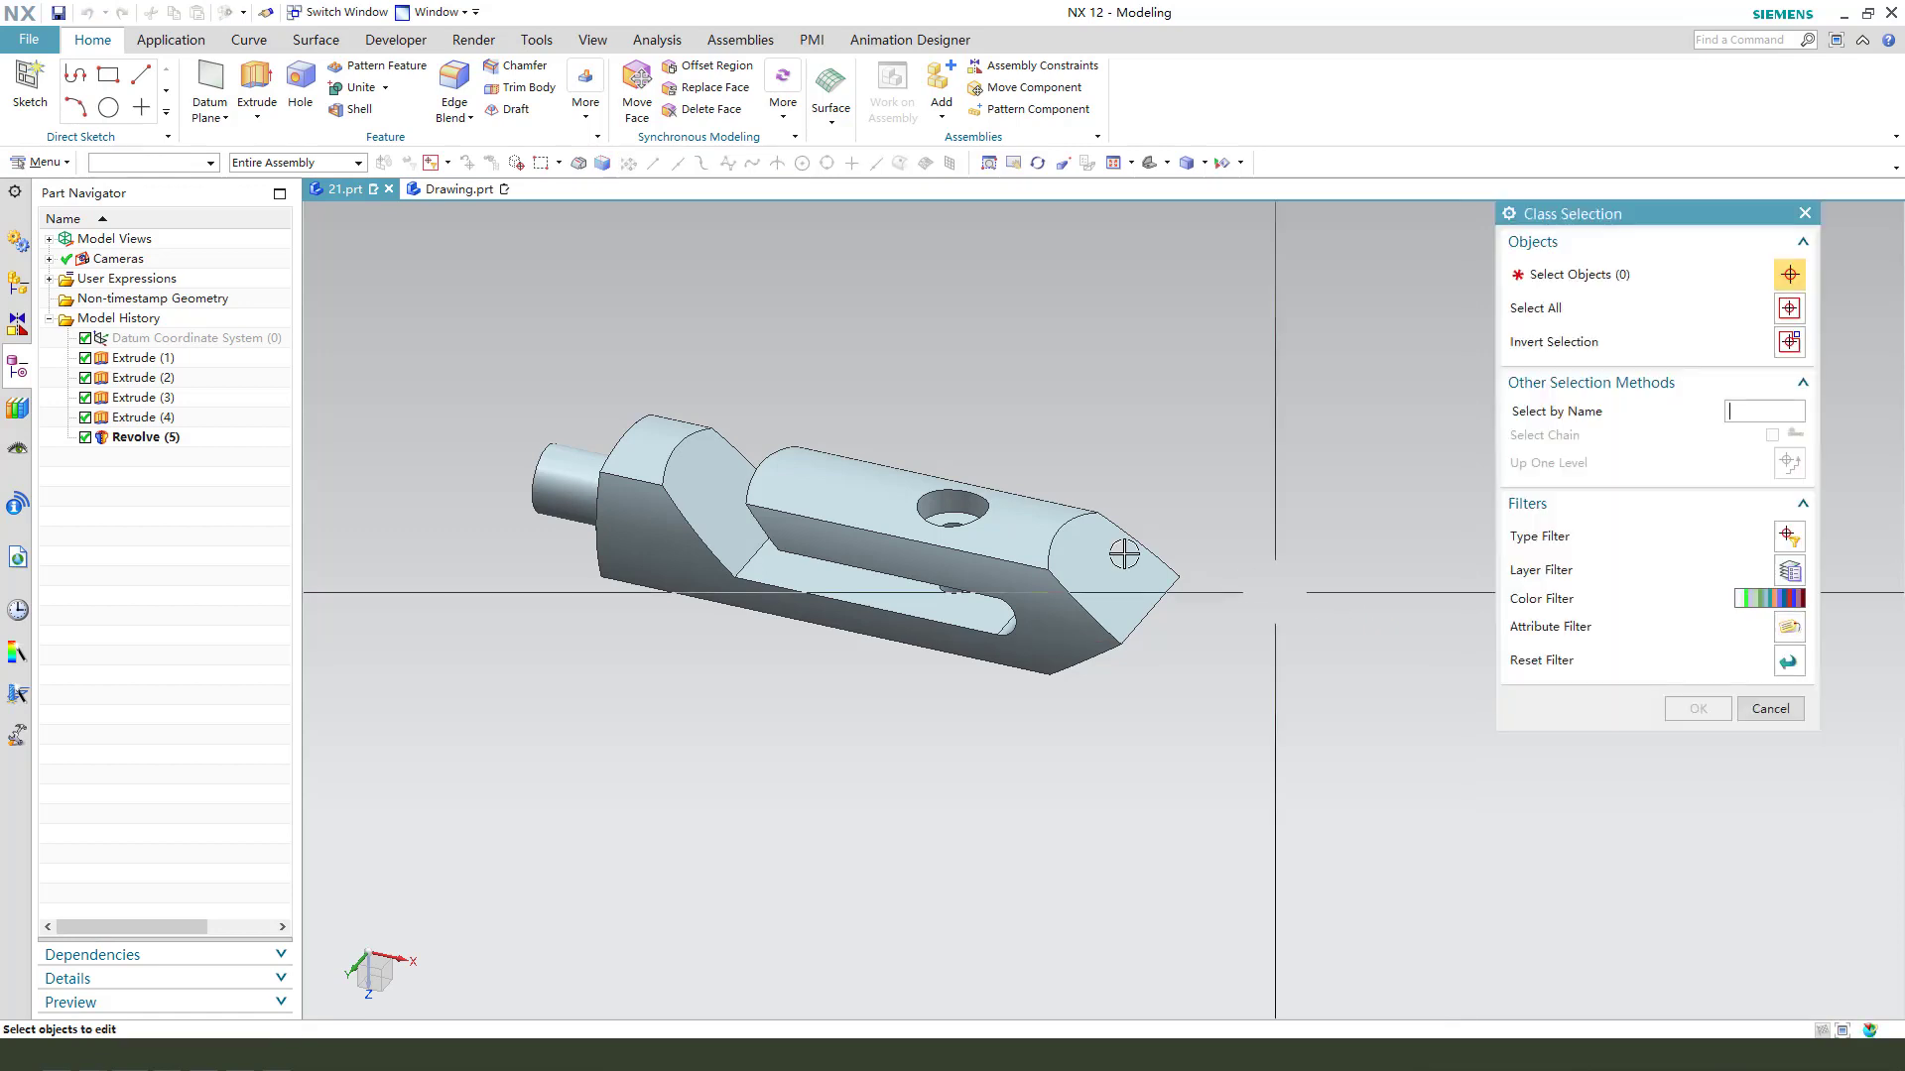
pyautogui.click(1049, 552)
pyautogui.middleClick(1048, 552)
pyautogui.click(1751, 336)
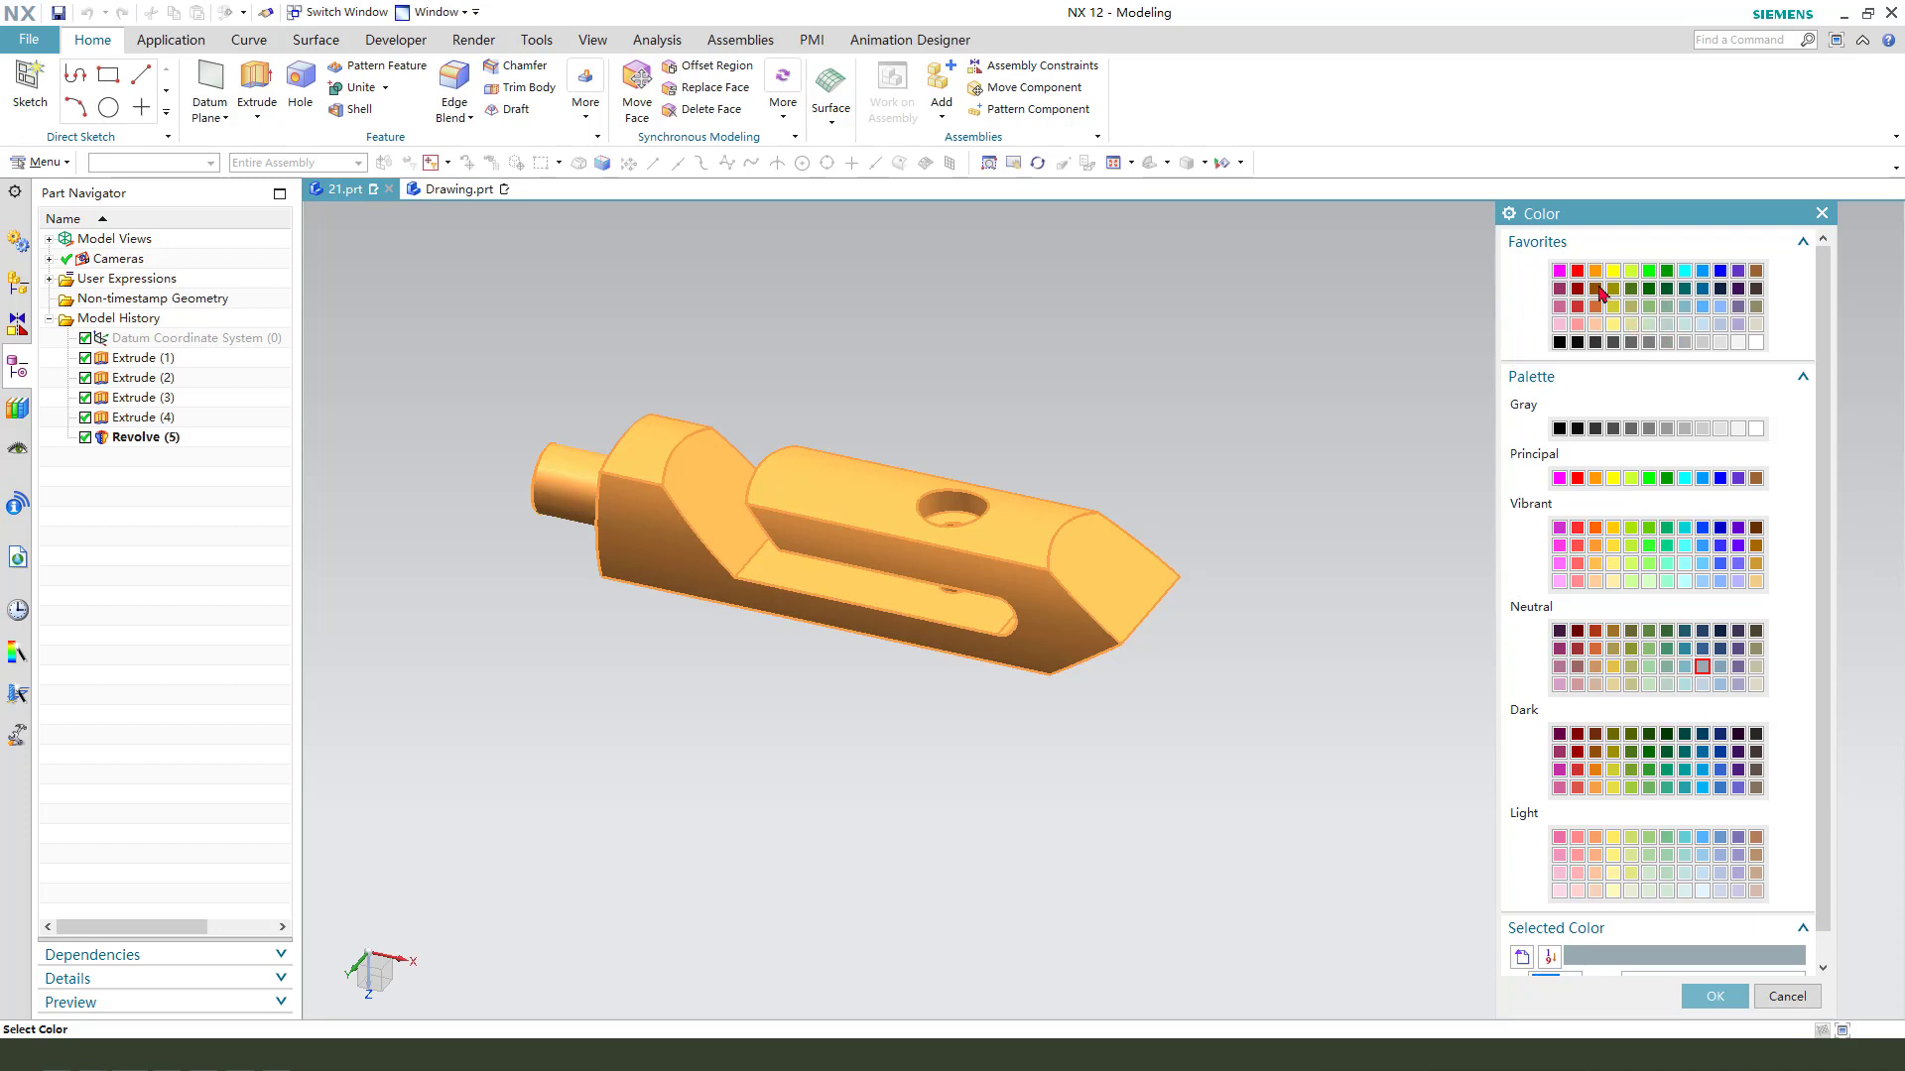
pyautogui.middleClick(1322, 478)
pyautogui.middleClick(1324, 480)
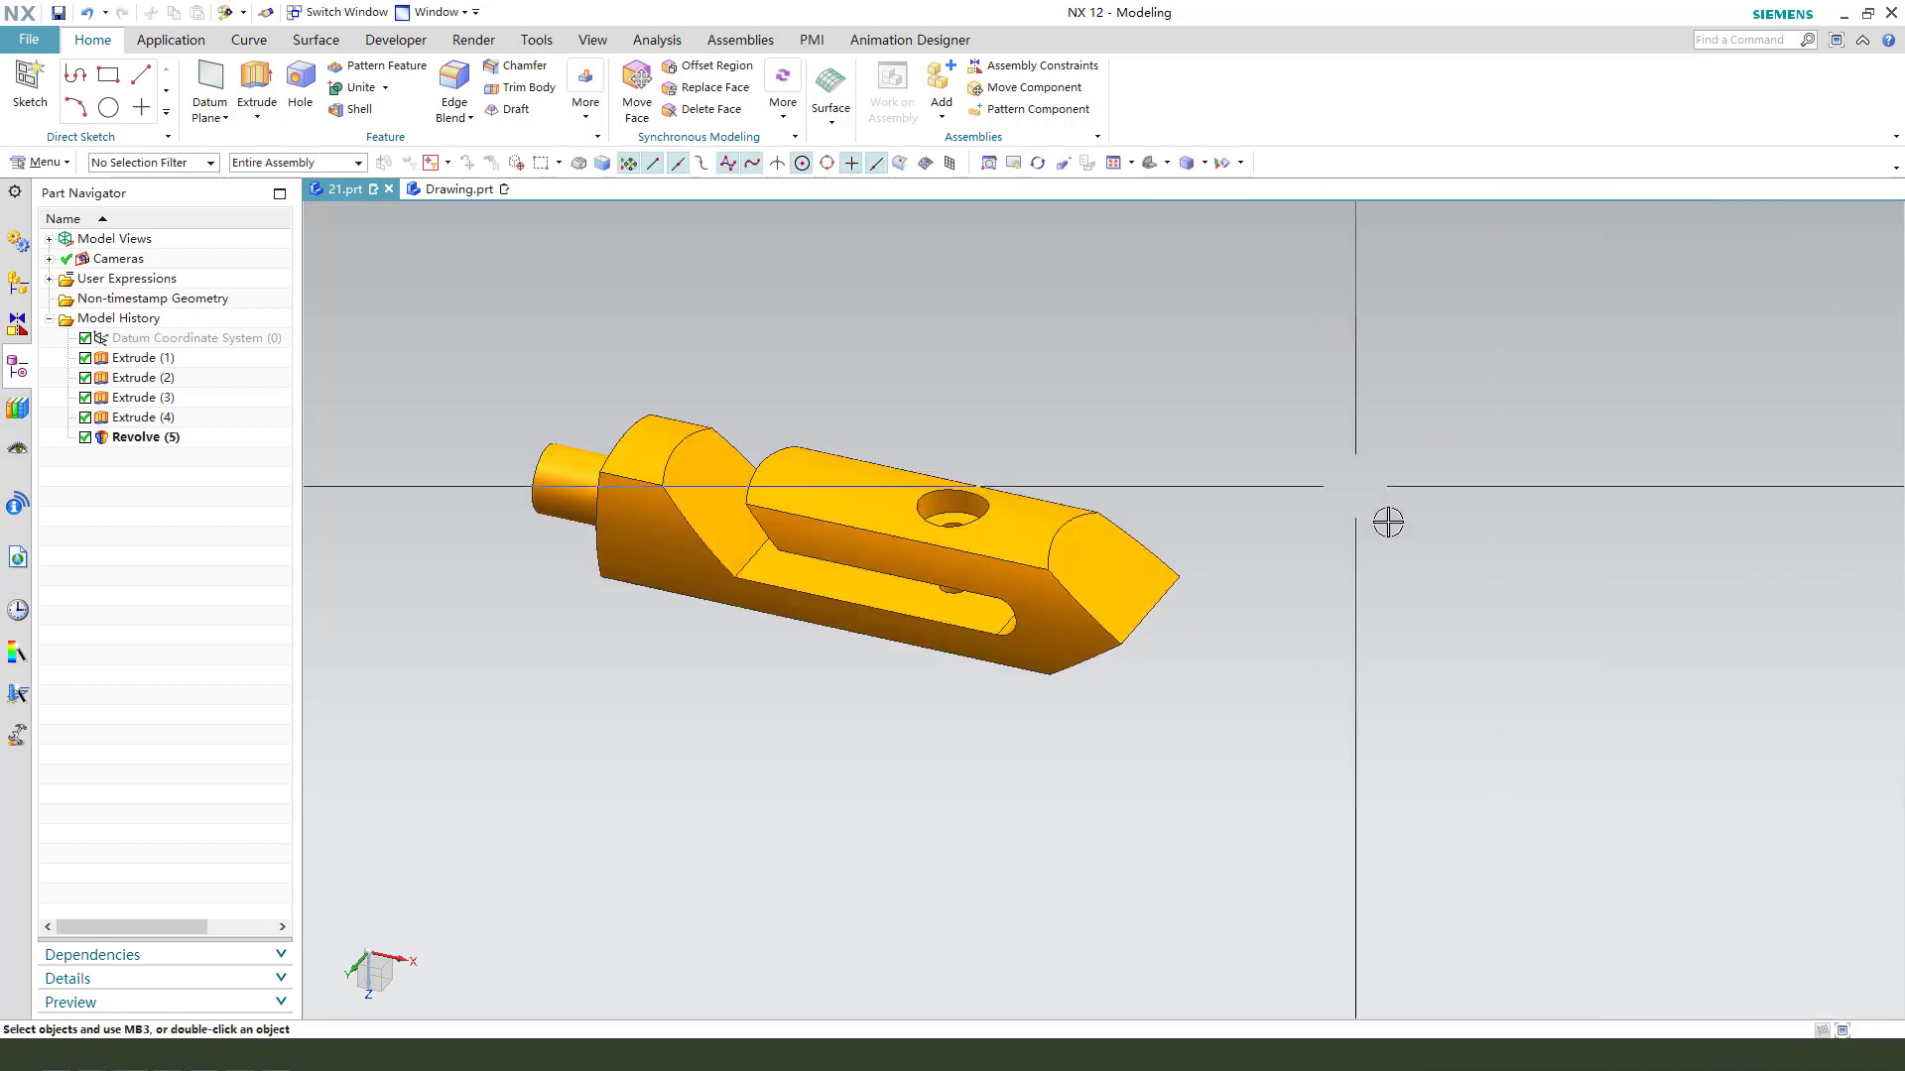